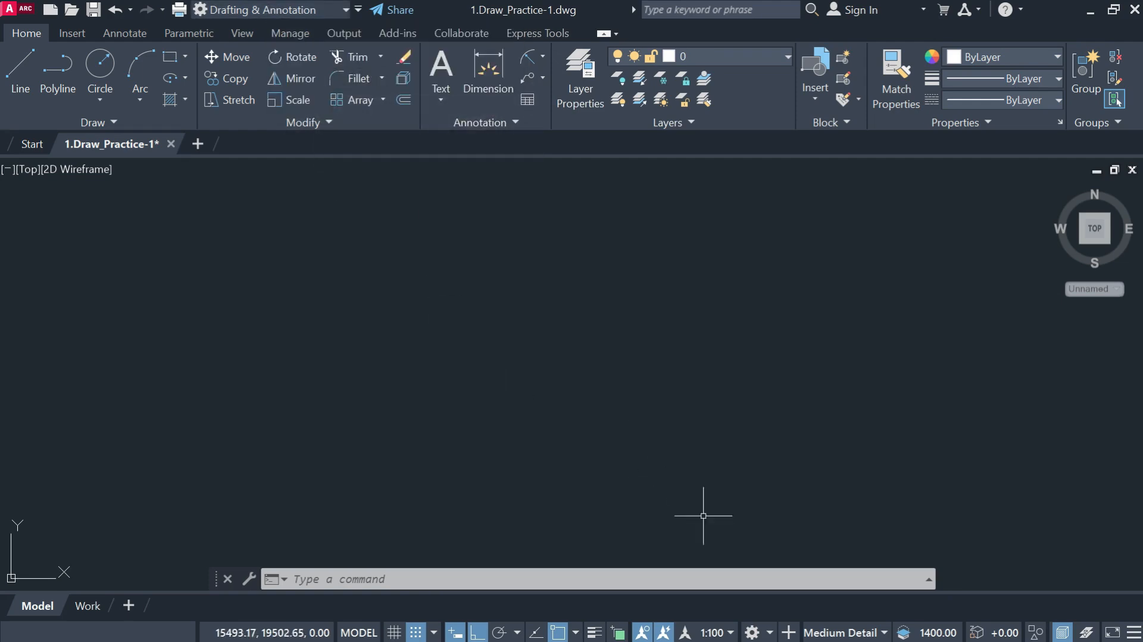
left_click(770, 633)
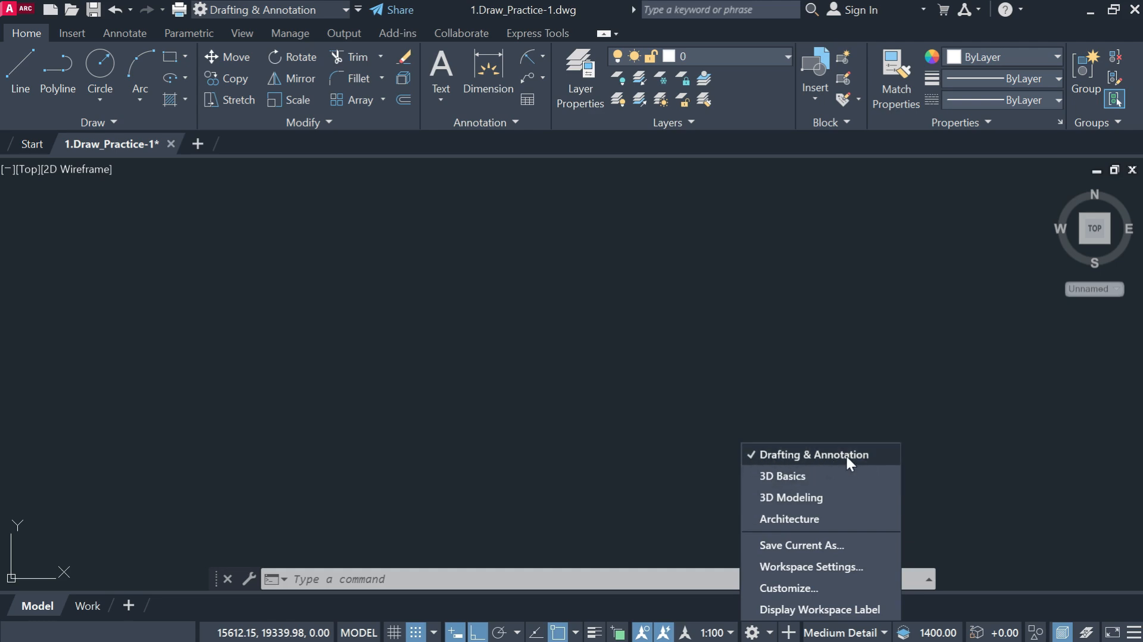
left_click(365, 305)
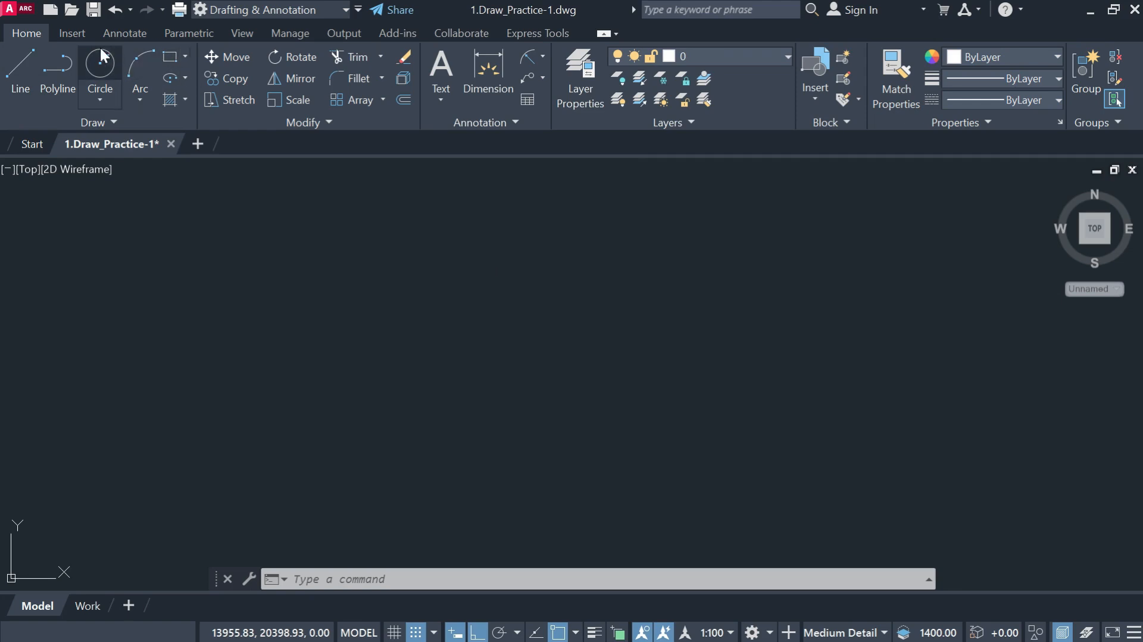
left_click(115, 123)
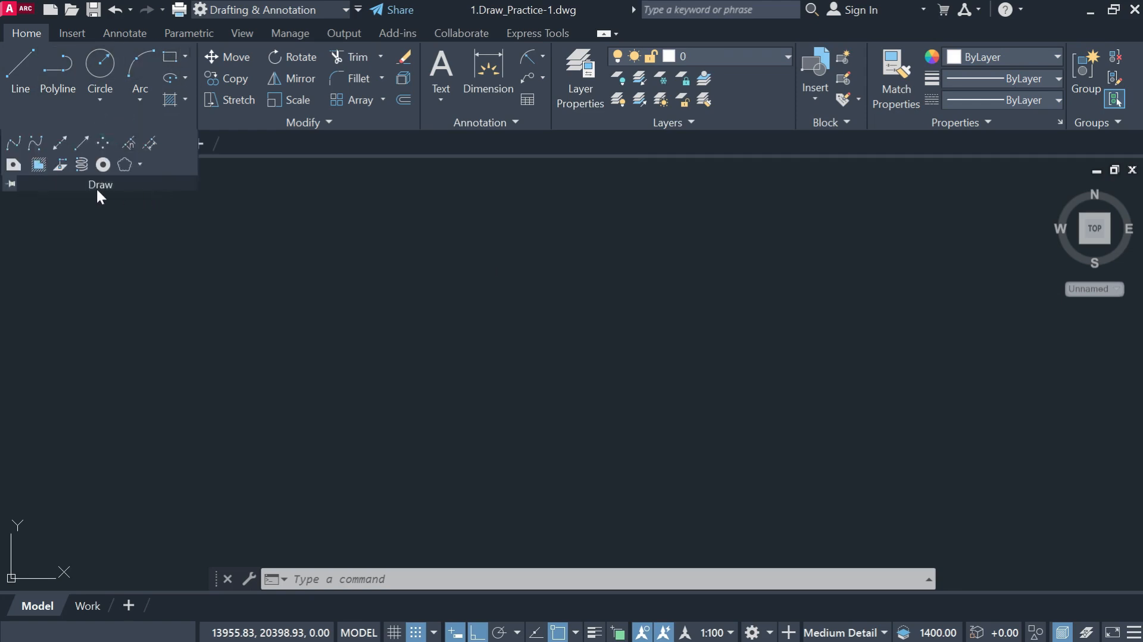
left_click(139, 205)
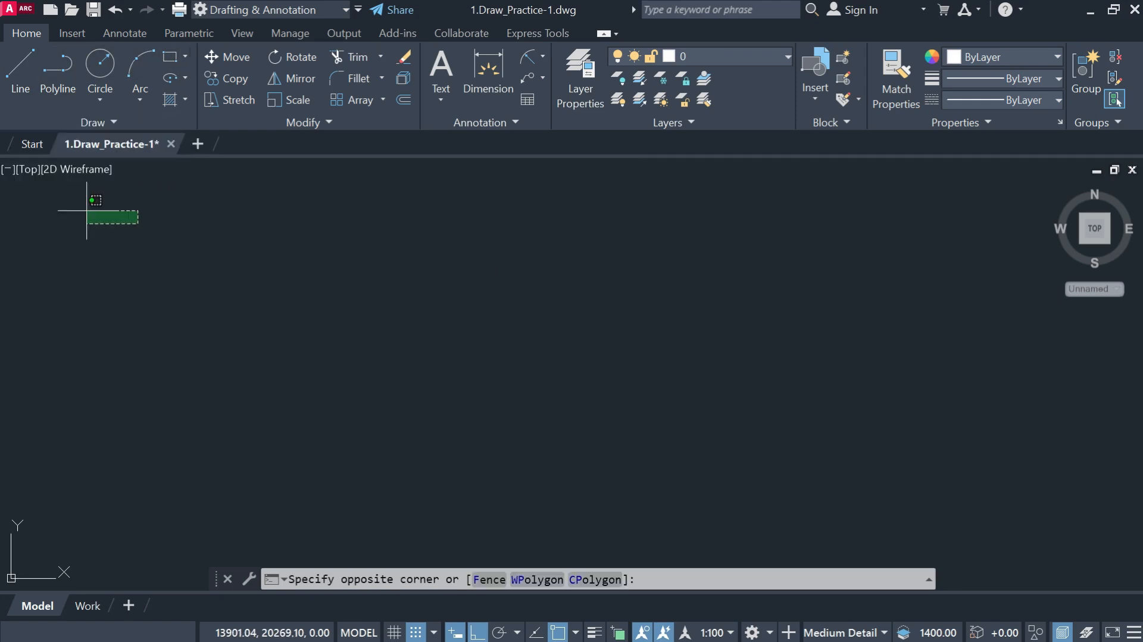
left_click(95, 219)
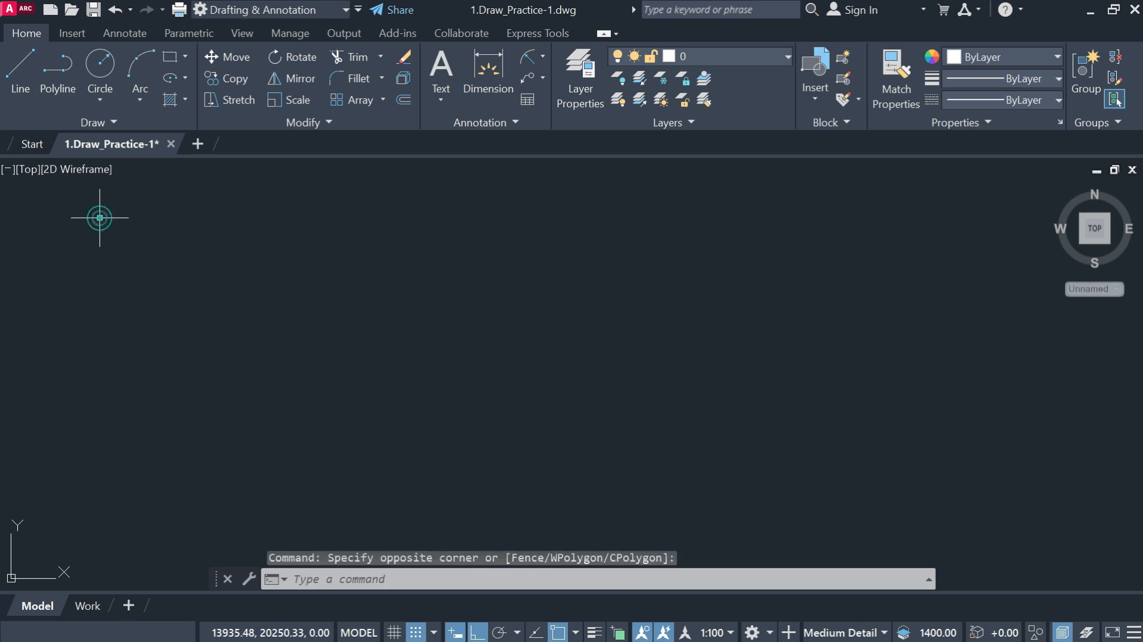
- Draw three connected angled line segments across the empty drawing with Ortho mode off
left_click(19, 78)
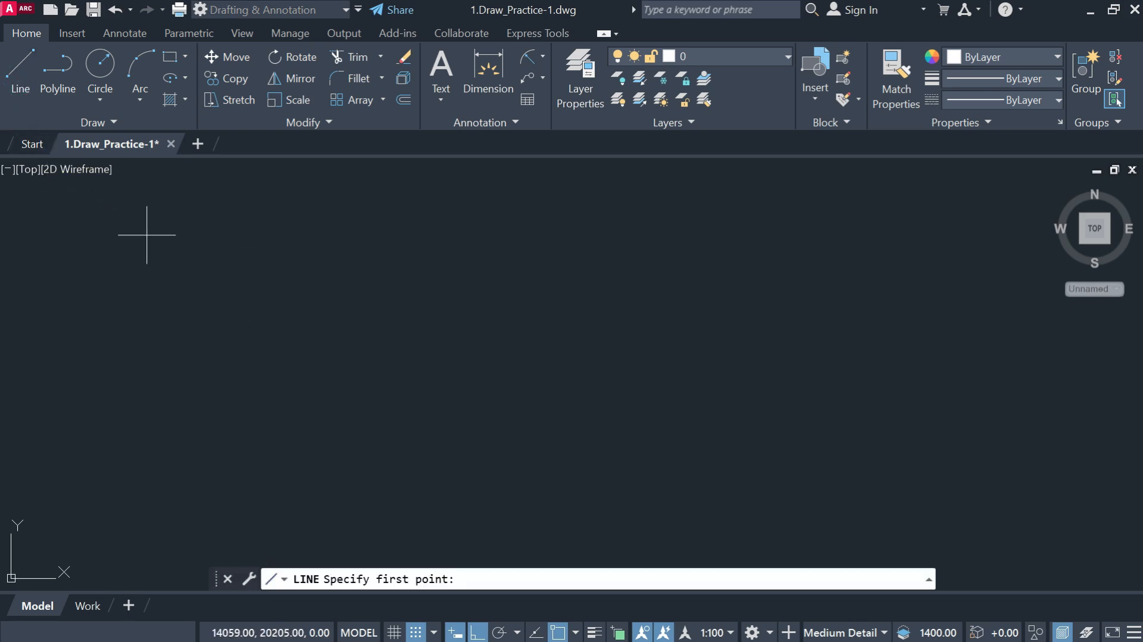
left_click(21, 82)
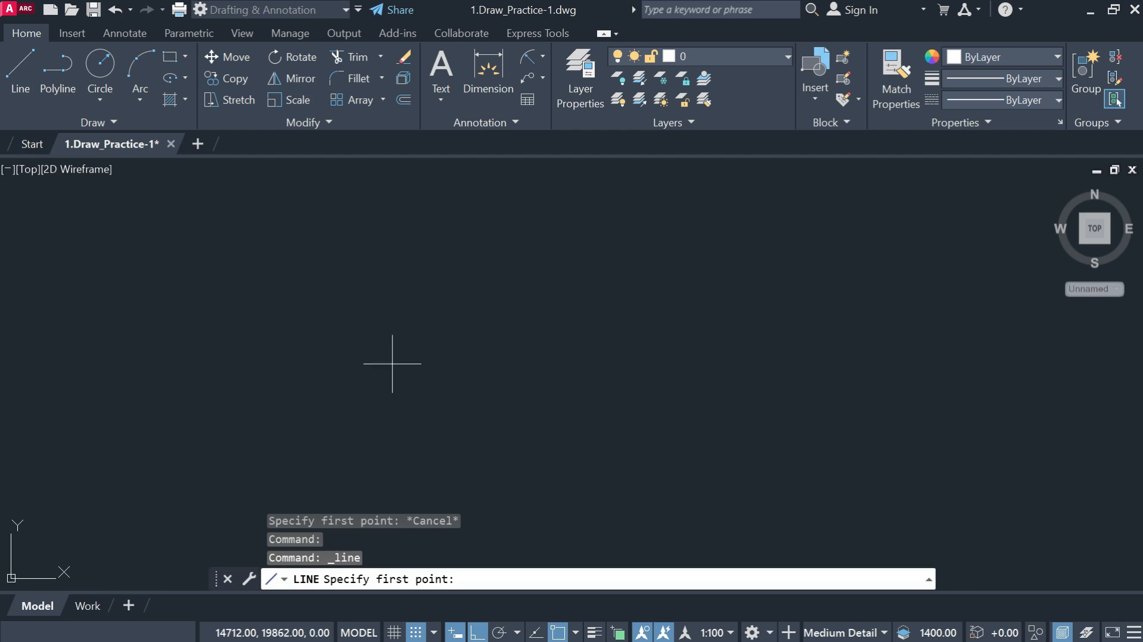
left_click(299, 334)
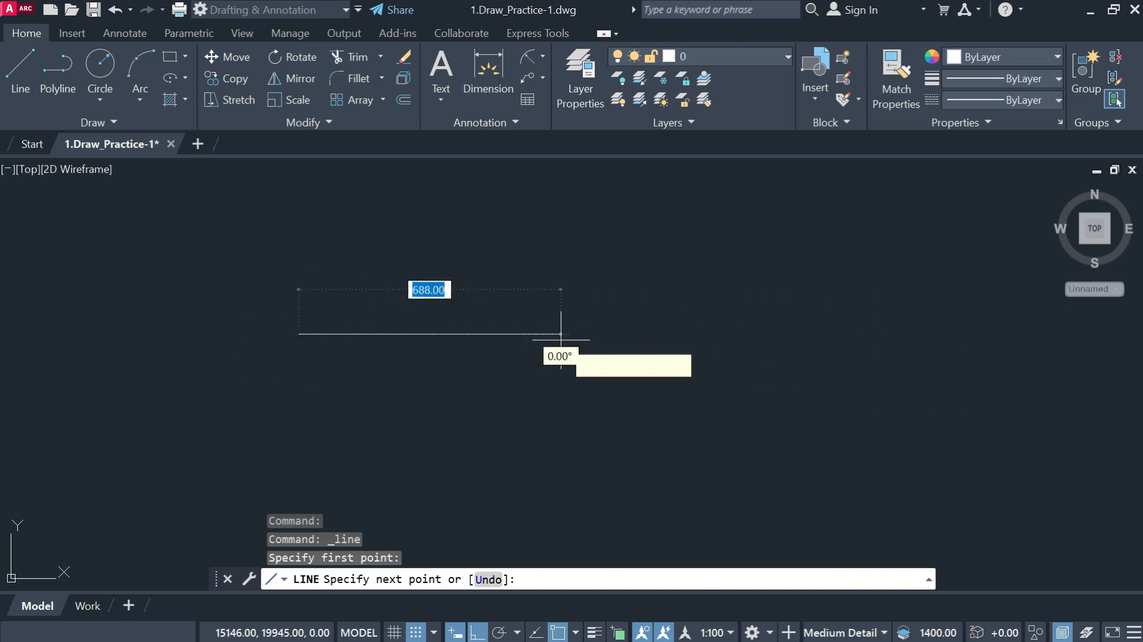
left_click(477, 633)
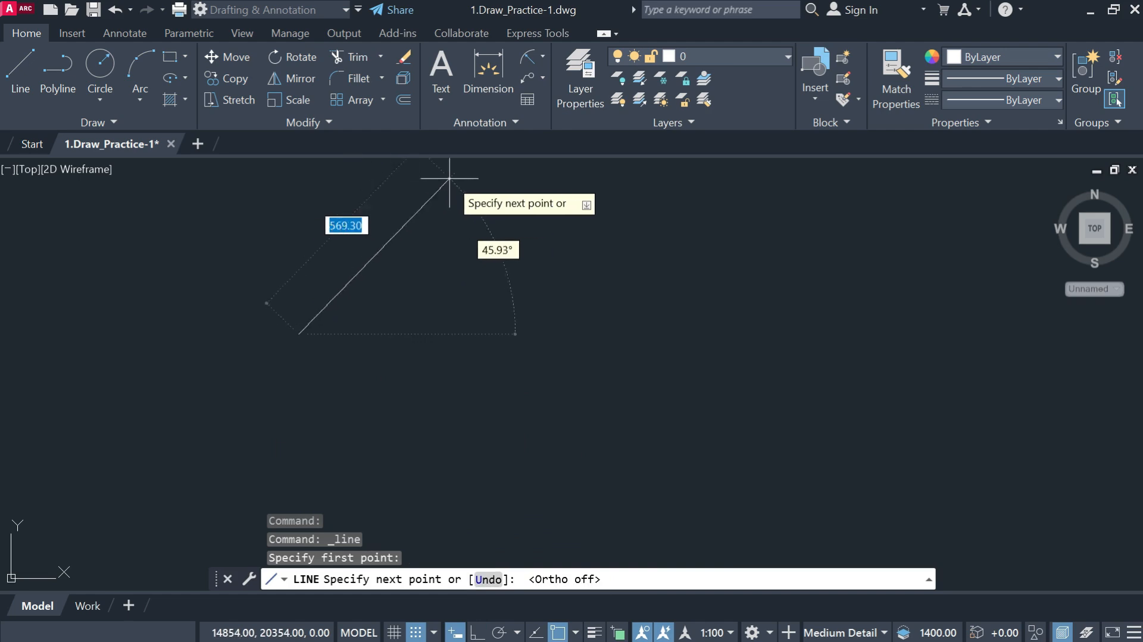
left_click(565, 249)
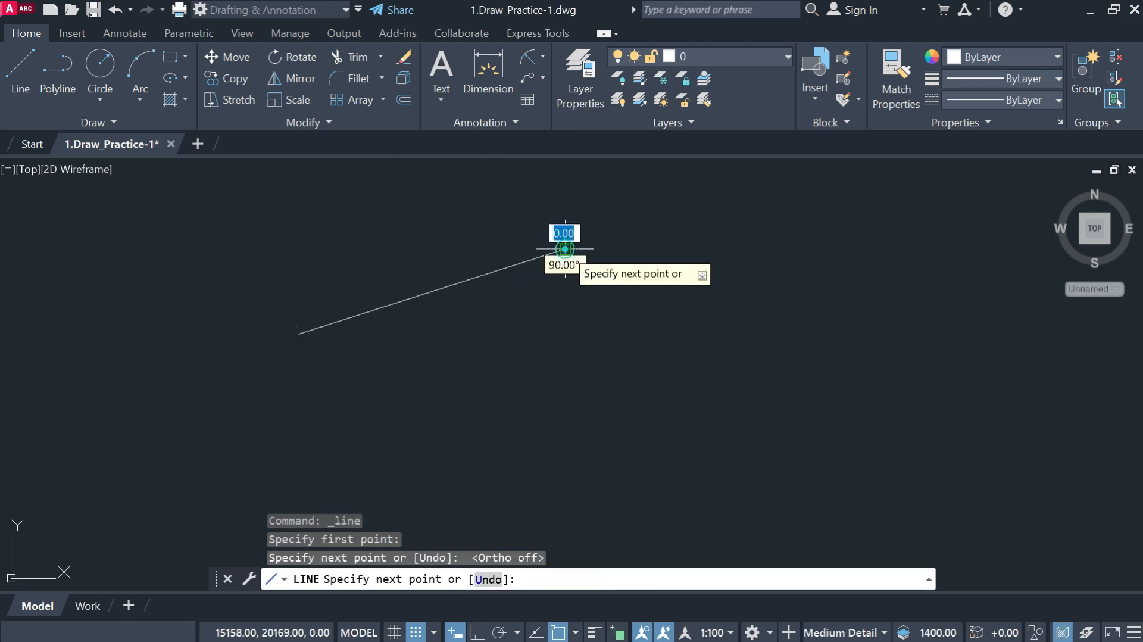
left_click(886, 372)
left_click(941, 251)
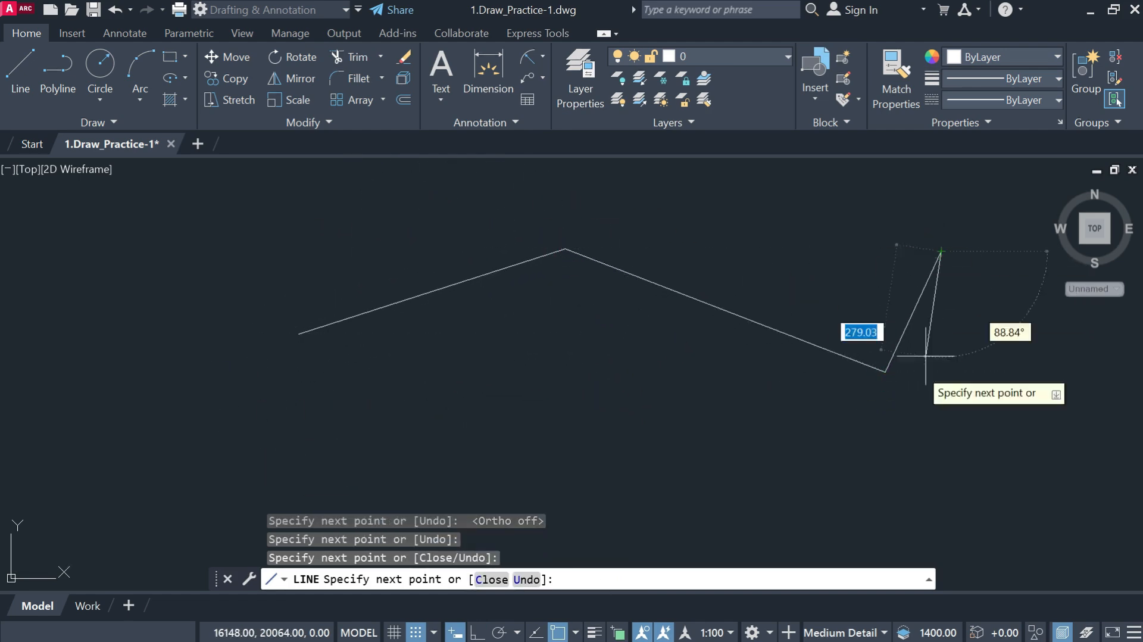
- Turn Ortho mode on and continue the line chain with a horizontal, a vertical and another horizontal segment
left_click(476, 633)
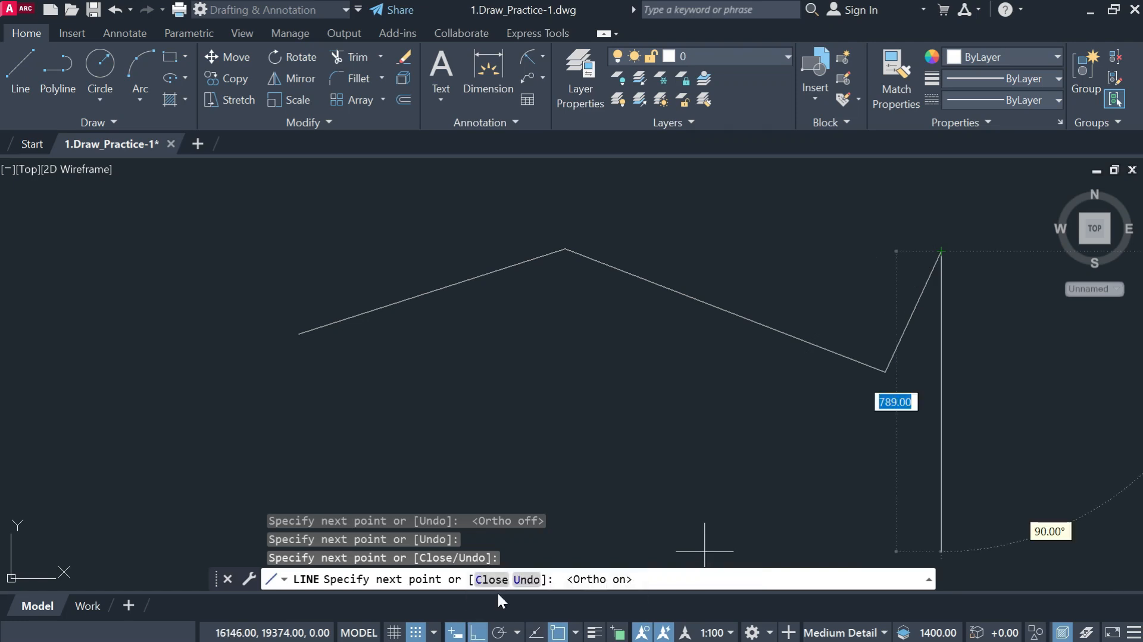
left_click(661, 251)
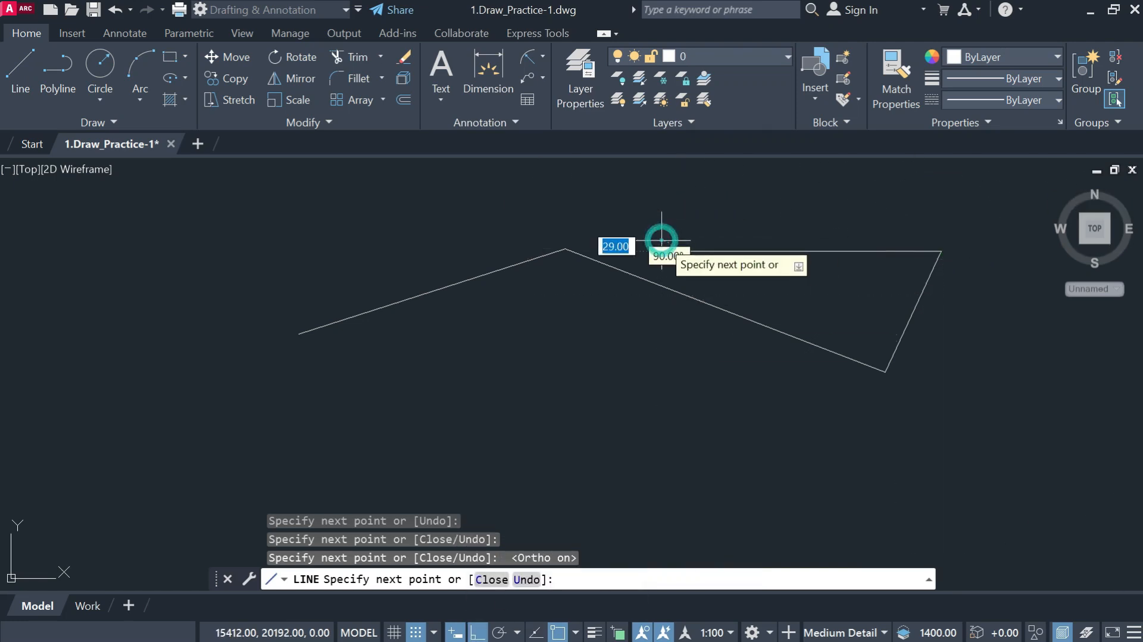
left_click(661, 441)
left_click(392, 426)
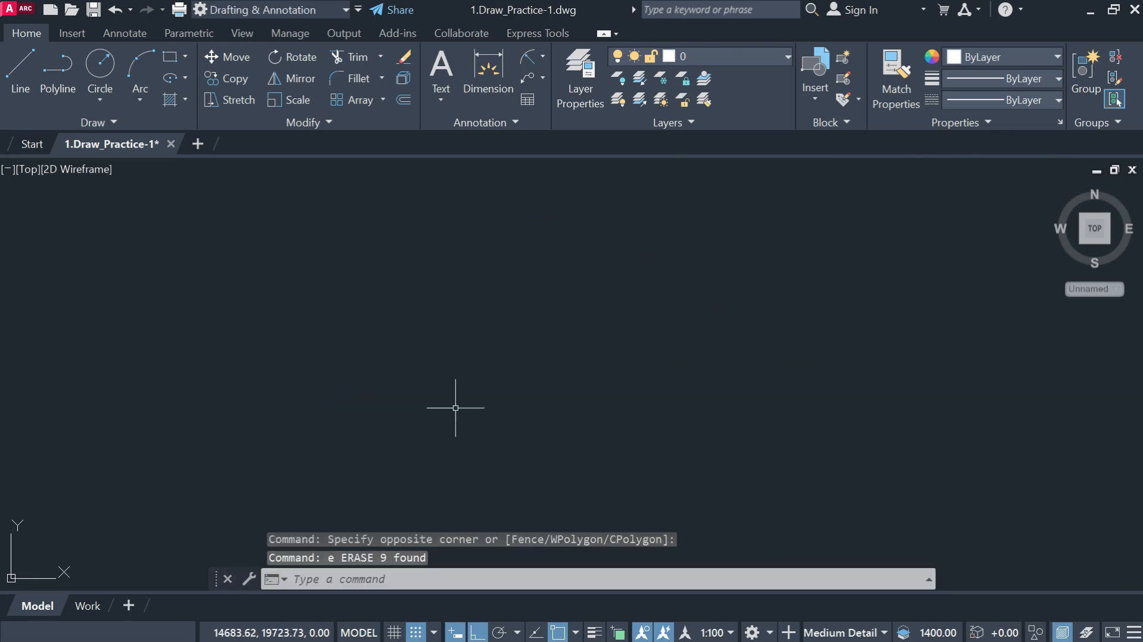
- Draw a single horizontal line in the upper part of the drawing with the Line command
type("l")
key("Return")
left_click(249, 283)
left_click(652, 293)
key("Return")
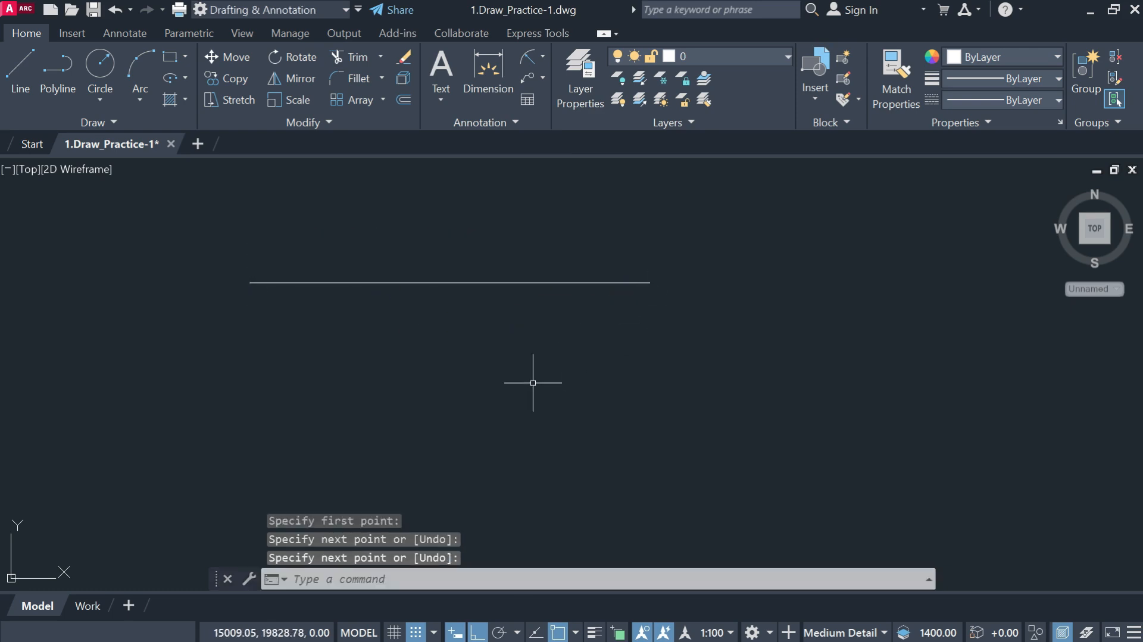
- Erase the single horizontal line from the drawing
left_click(570, 304)
left_click(484, 238)
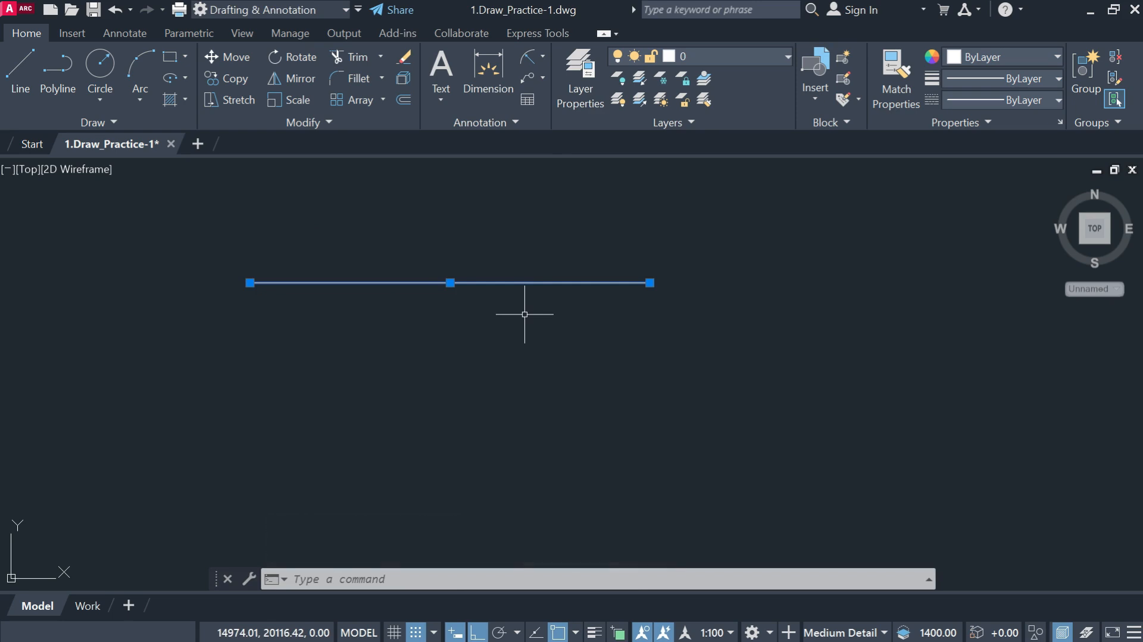
type("e")
key("Return")
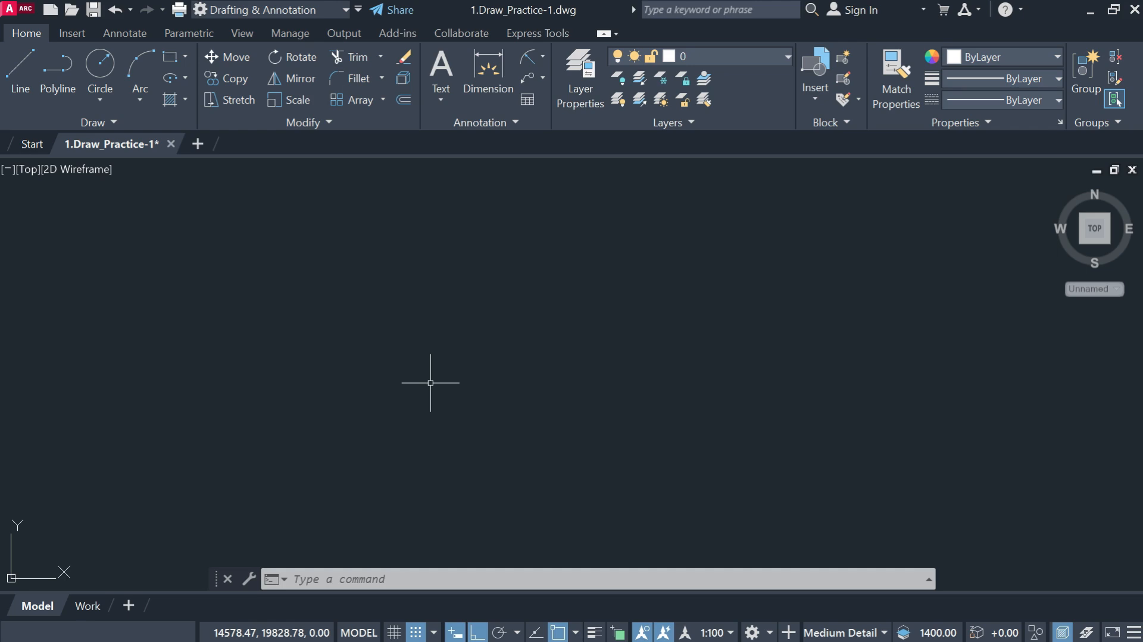
- Draw a single horizontal line near the middle of the drawing with Ortho mode on
left_click(20, 70)
left_click(324, 352)
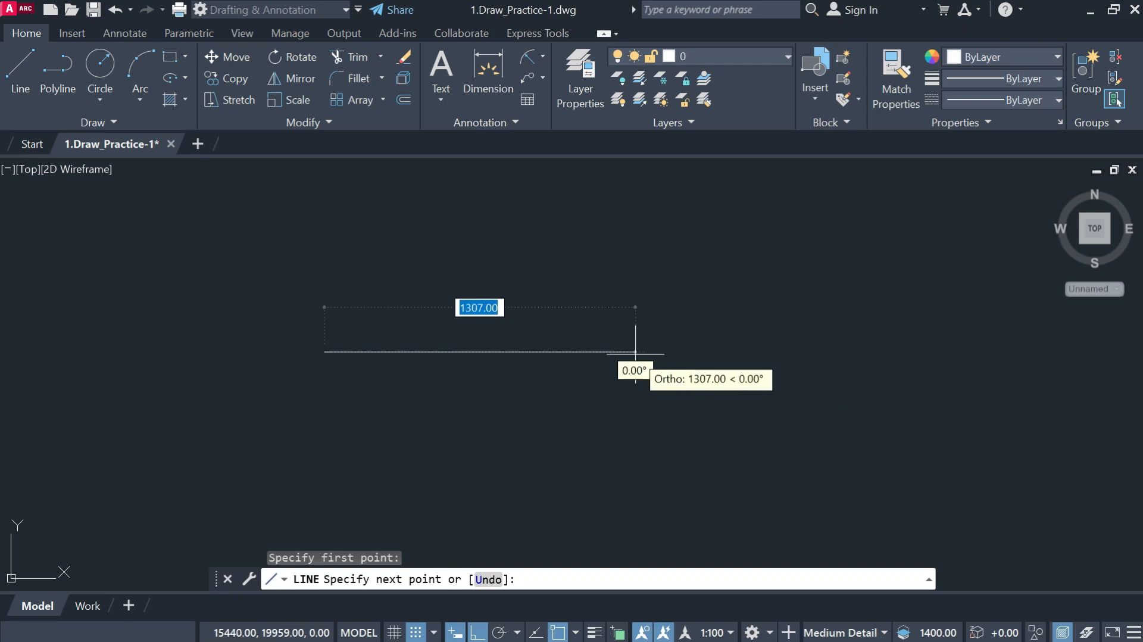
left_click(606, 351)
key("Escape")
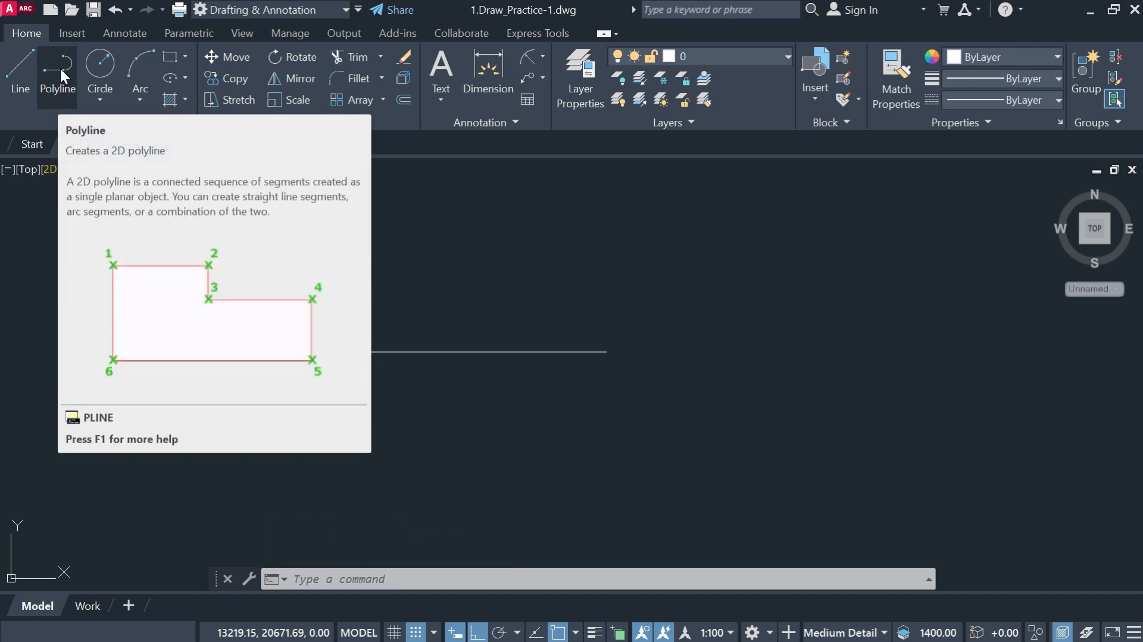
- Draw a polyline above the line with one horizontal segment, followed by three zigzag segments with Ortho mode off
left_click(60, 66)
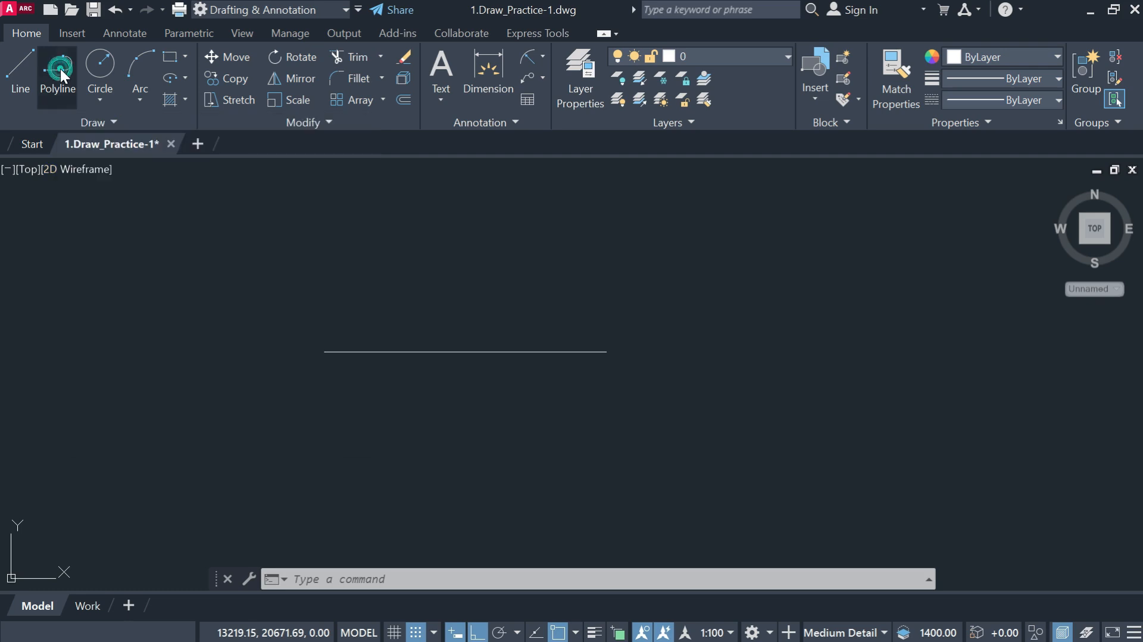
left_click(326, 252)
left_click(611, 252)
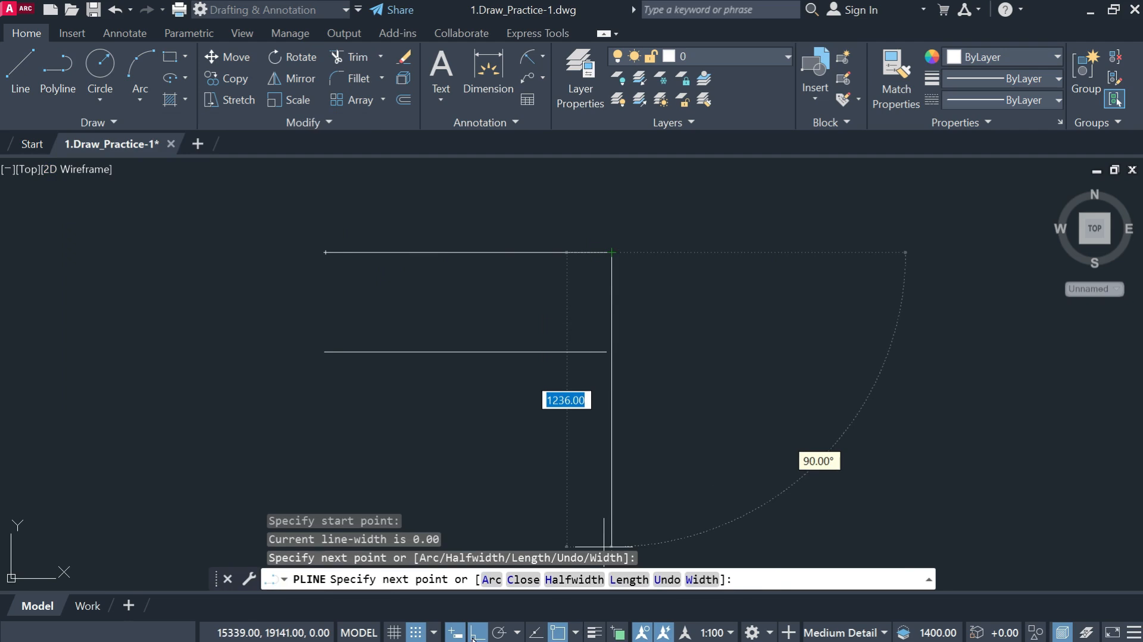
left_click(475, 633)
left_click(784, 327)
left_click(902, 257)
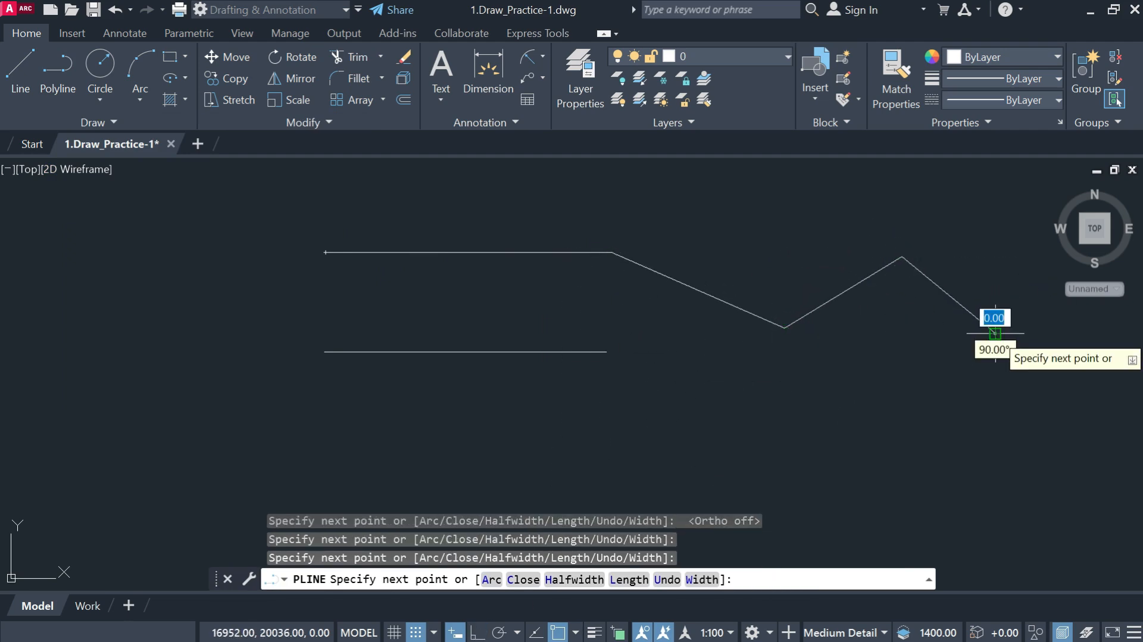
key("Escape")
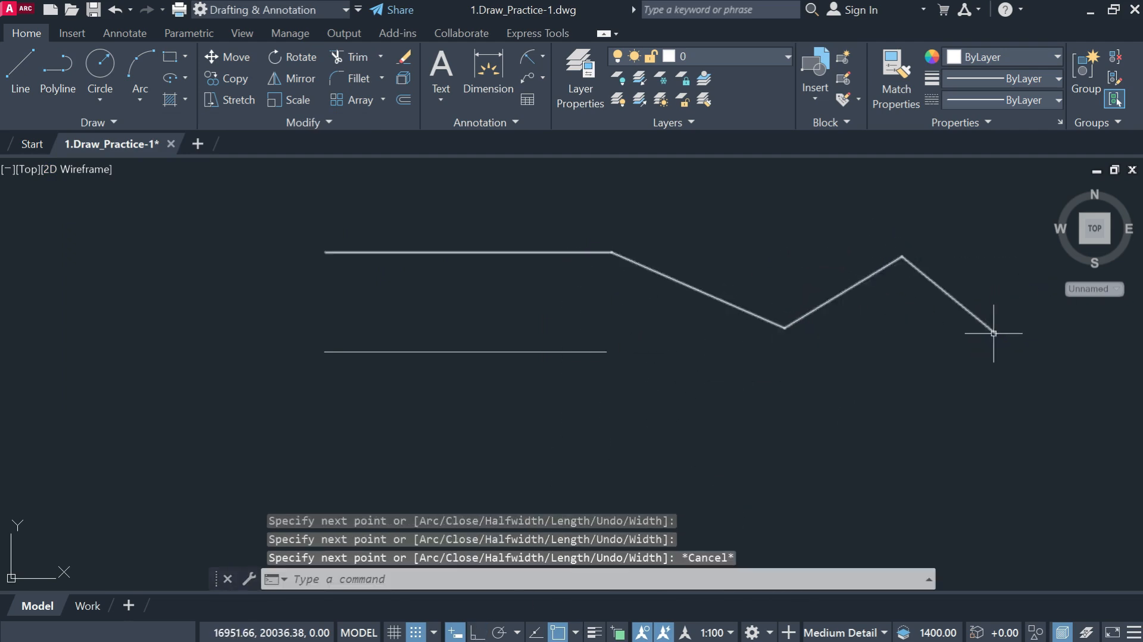
- Draw three connected segments below the horizontal line with the Line command
left_click(13, 68)
left_click(335, 451)
left_click(497, 455)
left_click(668, 501)
left_click(788, 444)
key("Return")
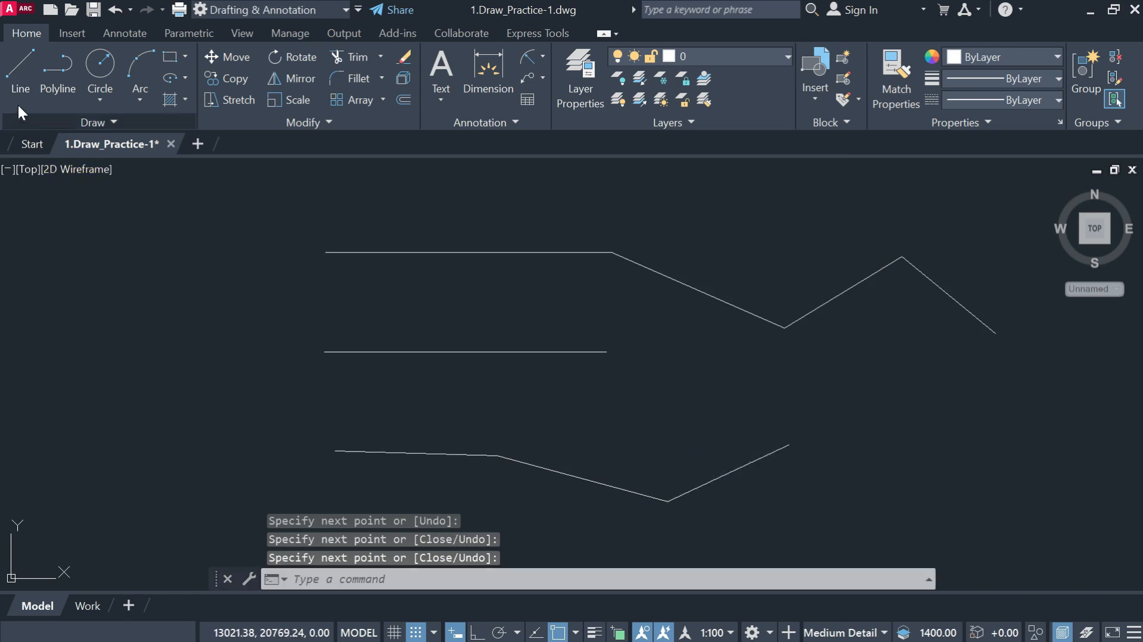
- Select the polyline and the individual line segments in turn to compare how each object is selected
left_click(383, 253)
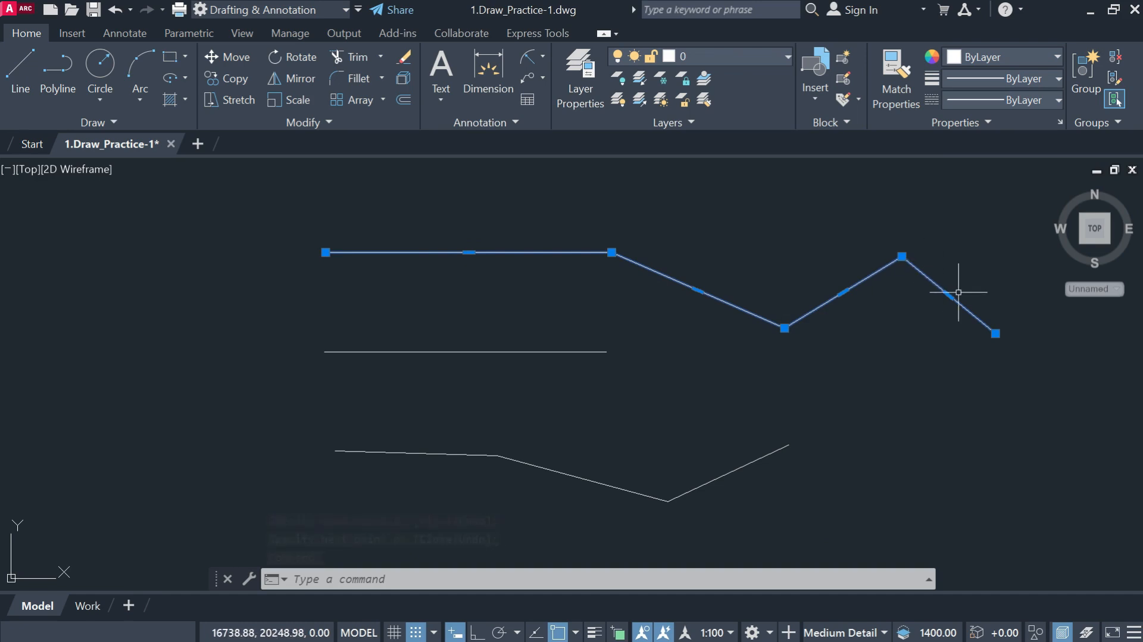
key("Escape")
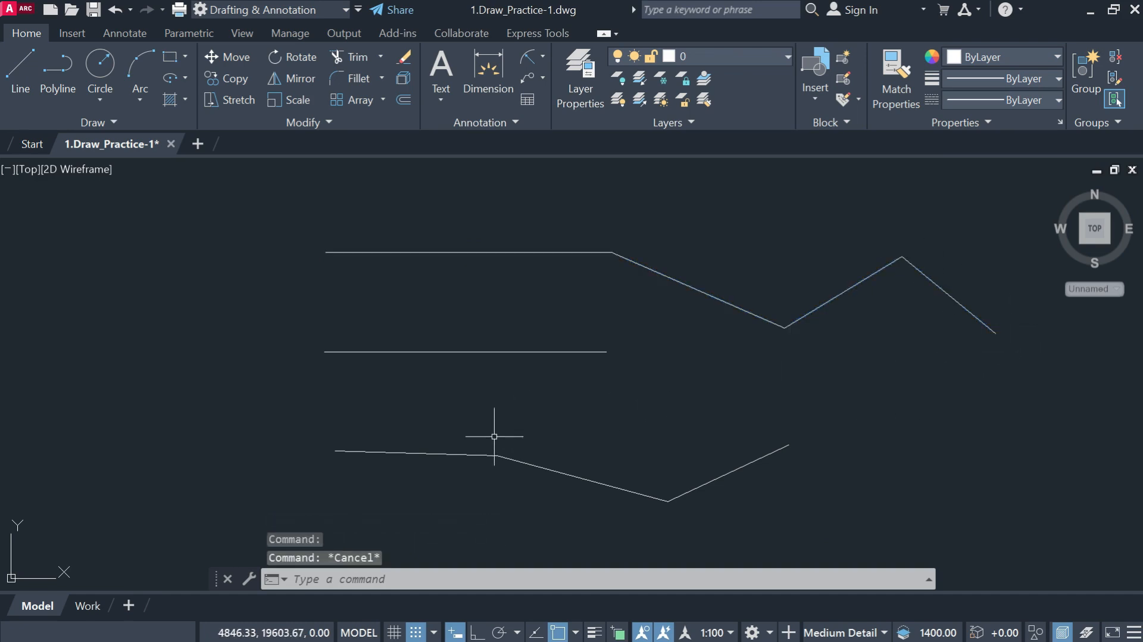
left_click(447, 456)
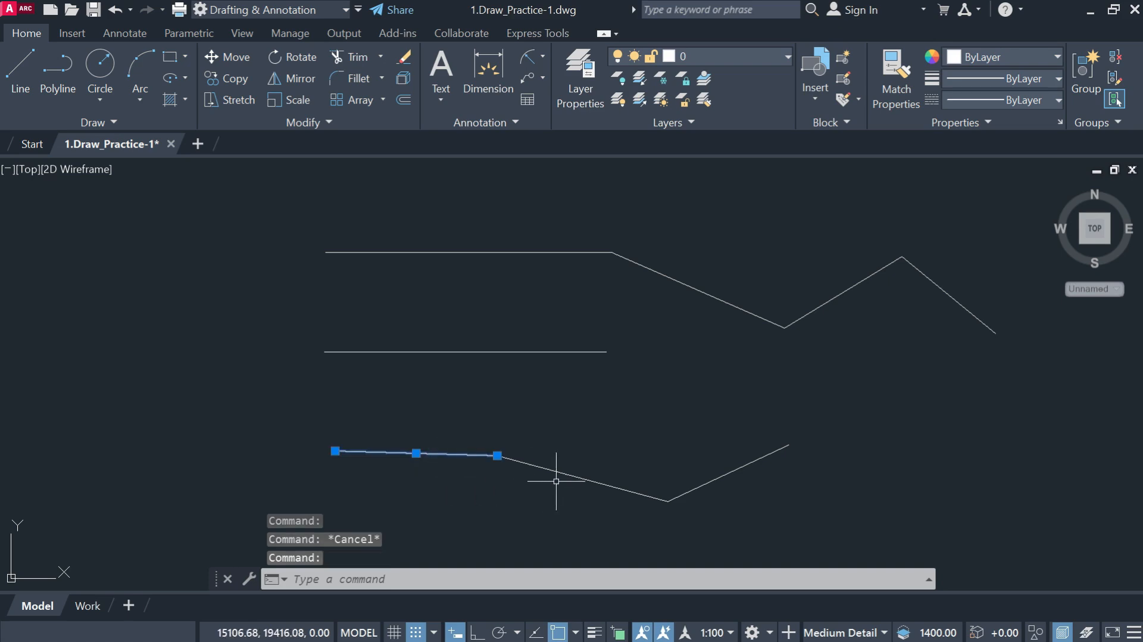
left_click(731, 471)
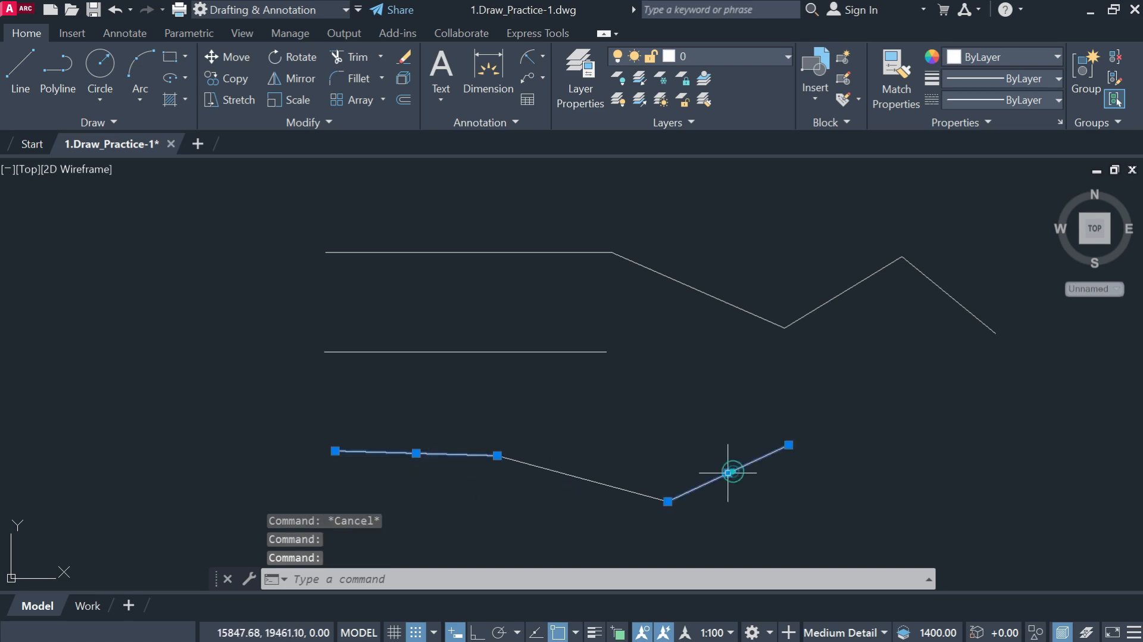
left_click(592, 481)
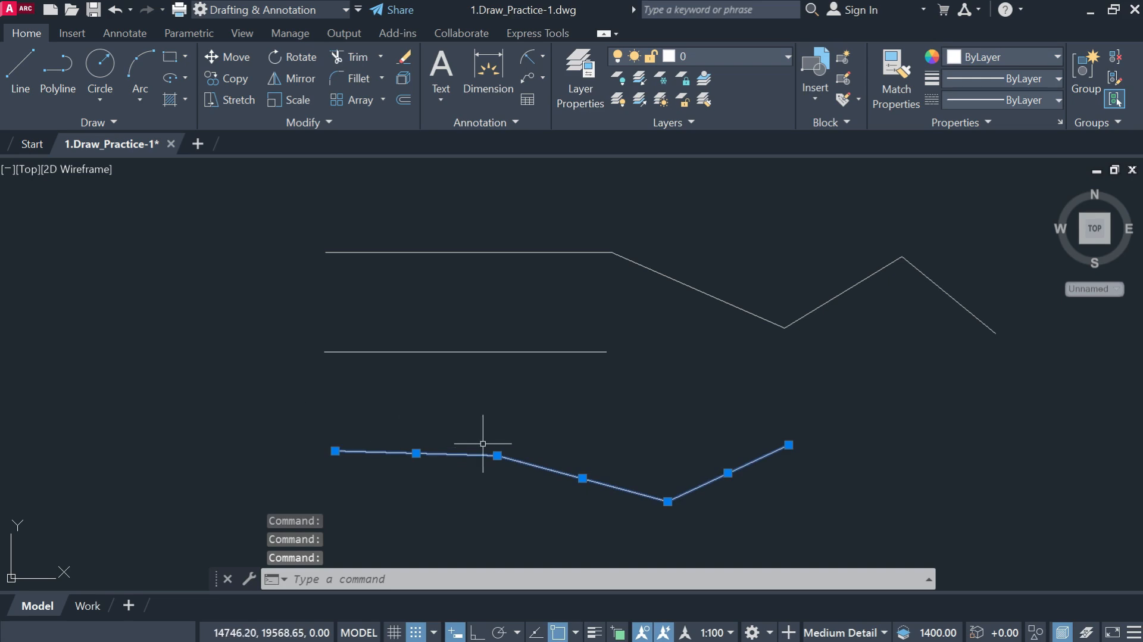
key("Escape")
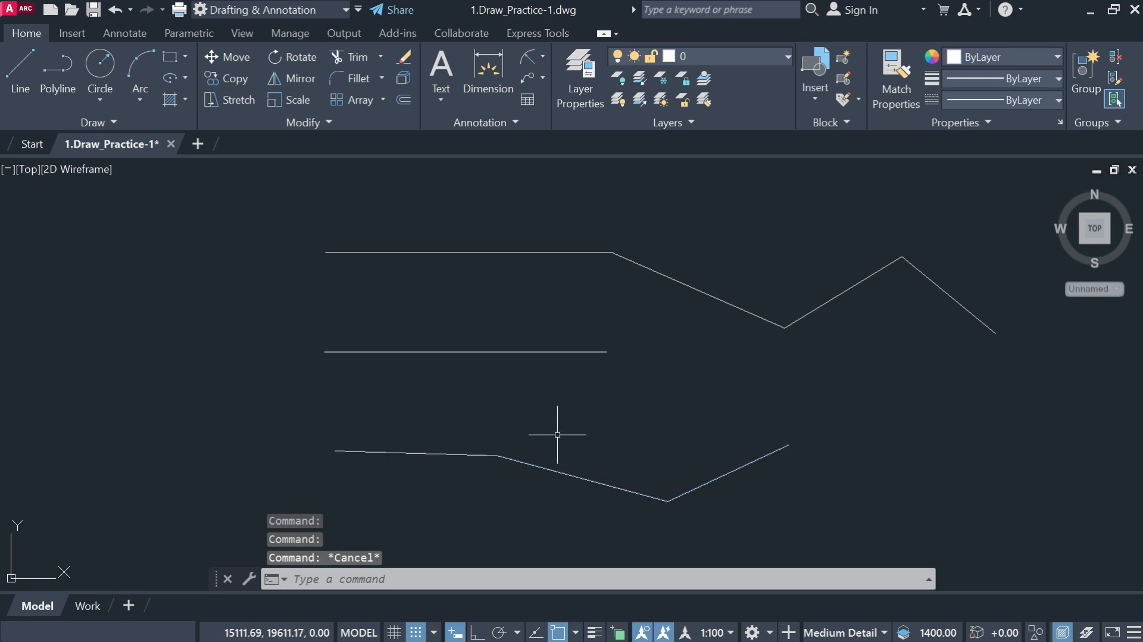
- Erase the zigzag polyline and the three connected line segments, keeping the single horizontal line
left_click(769, 531)
left_click(442, 411)
left_click(876, 332)
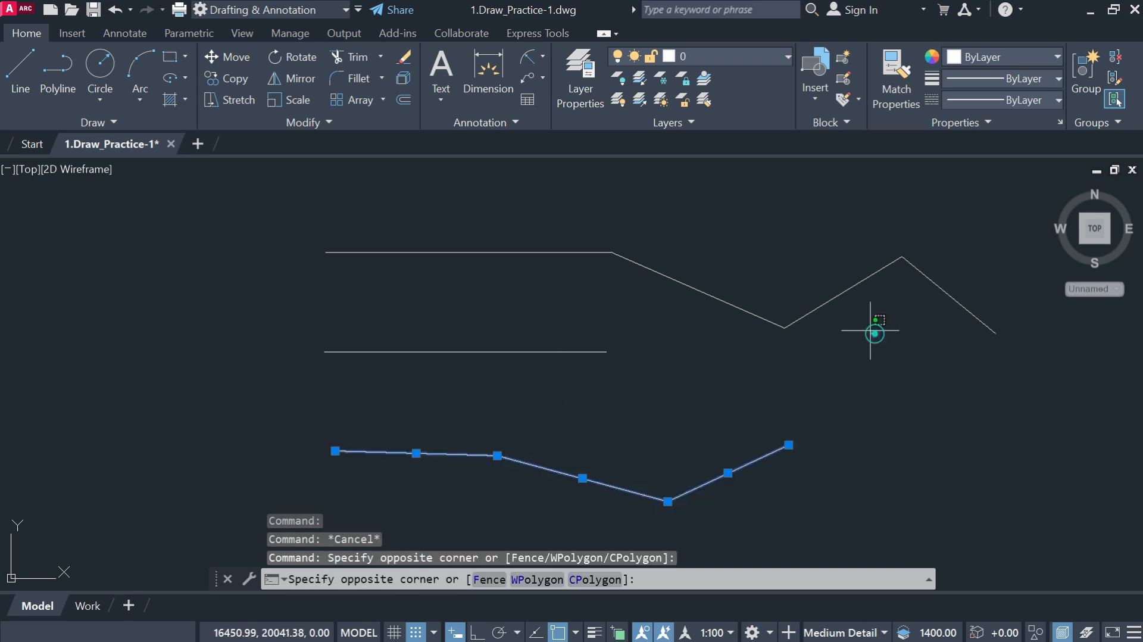
left_click(681, 252)
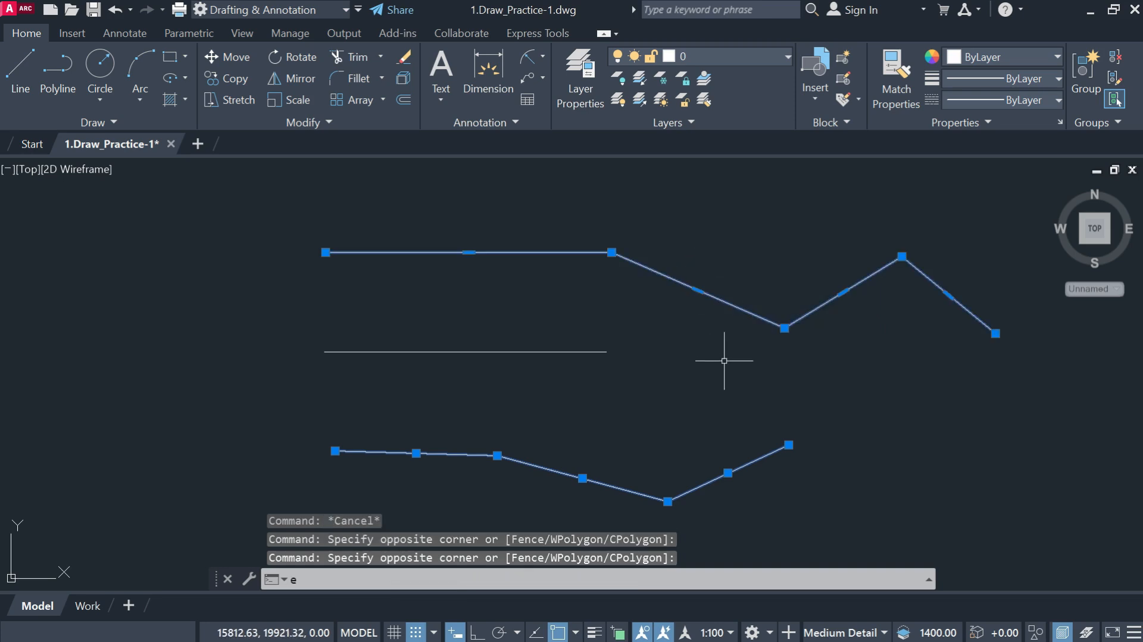
type("e")
key("Return")
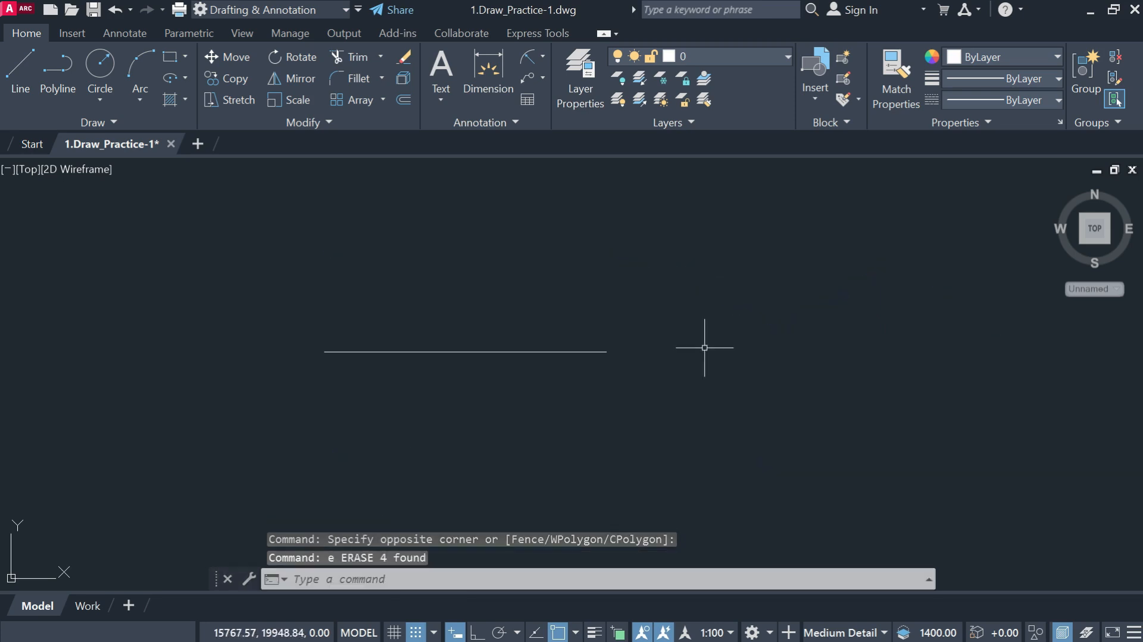
- Draw a circle by centre and radius so that it overlaps the end of the horizontal line
left_click(98, 67)
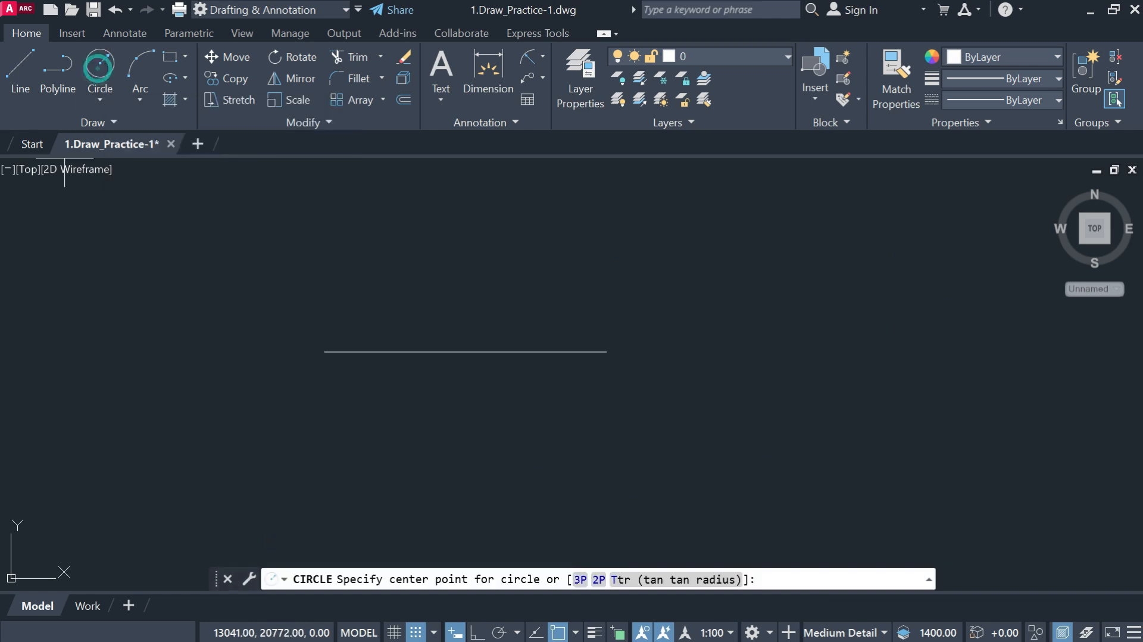
left_click(719, 323)
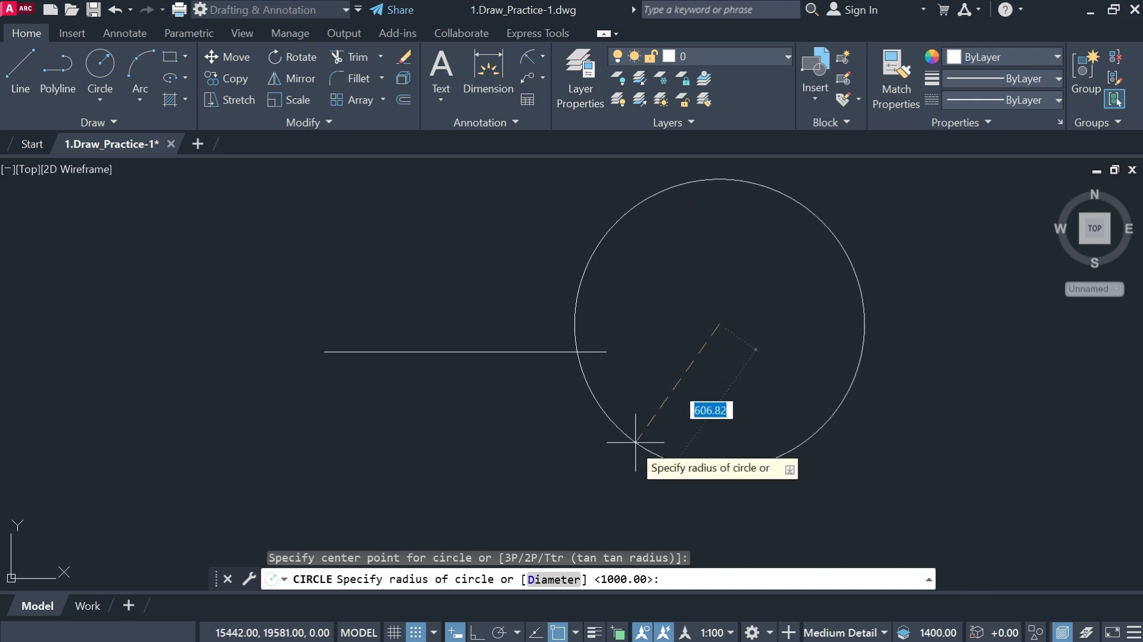
left_click(868, 344)
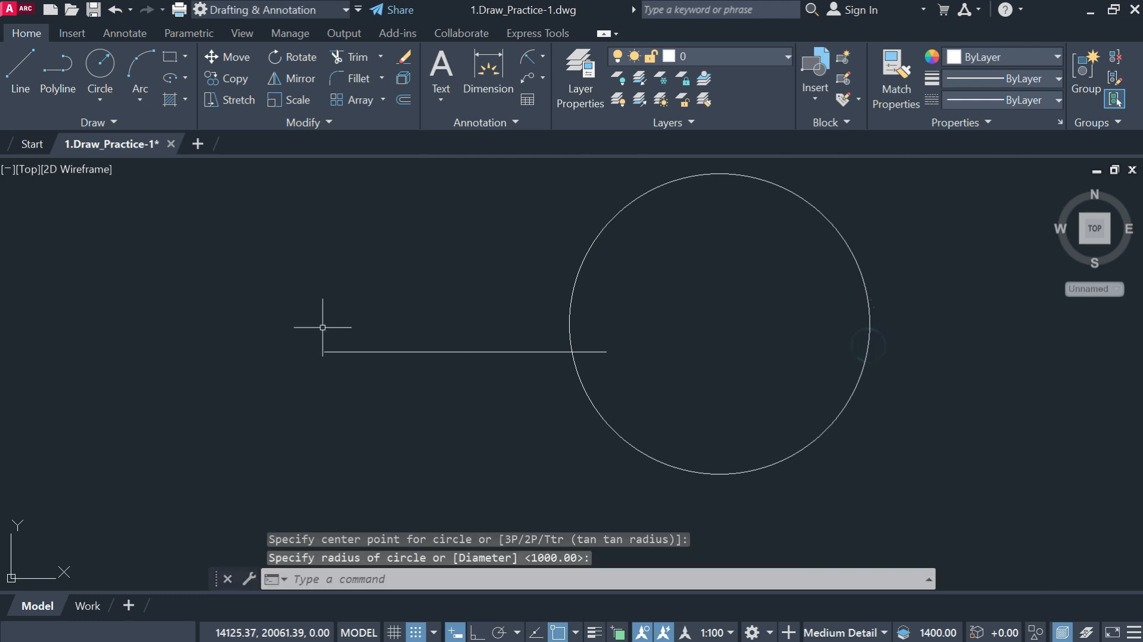
- Move the circle horizontally away from the line so that the two objects no longer overlap
left_click(576, 304)
left_click(544, 283)
type("m")
key("Return")
left_click(510, 290)
left_click(623, 293)
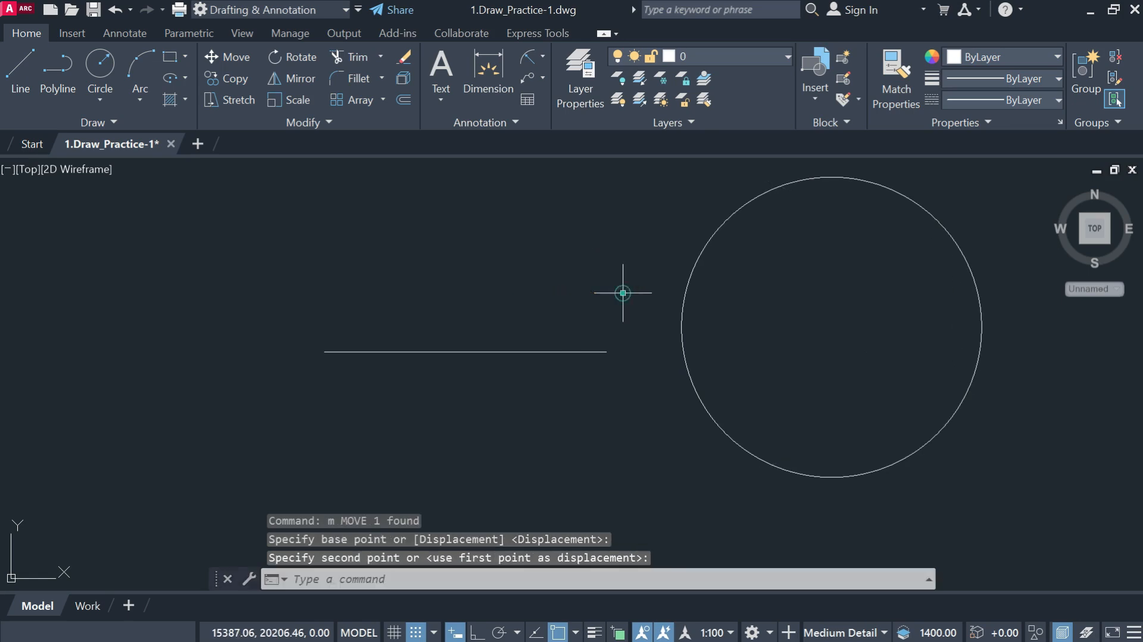
- Erase the circle, keeping only the horizontal line
left_click(715, 316)
left_click(613, 248)
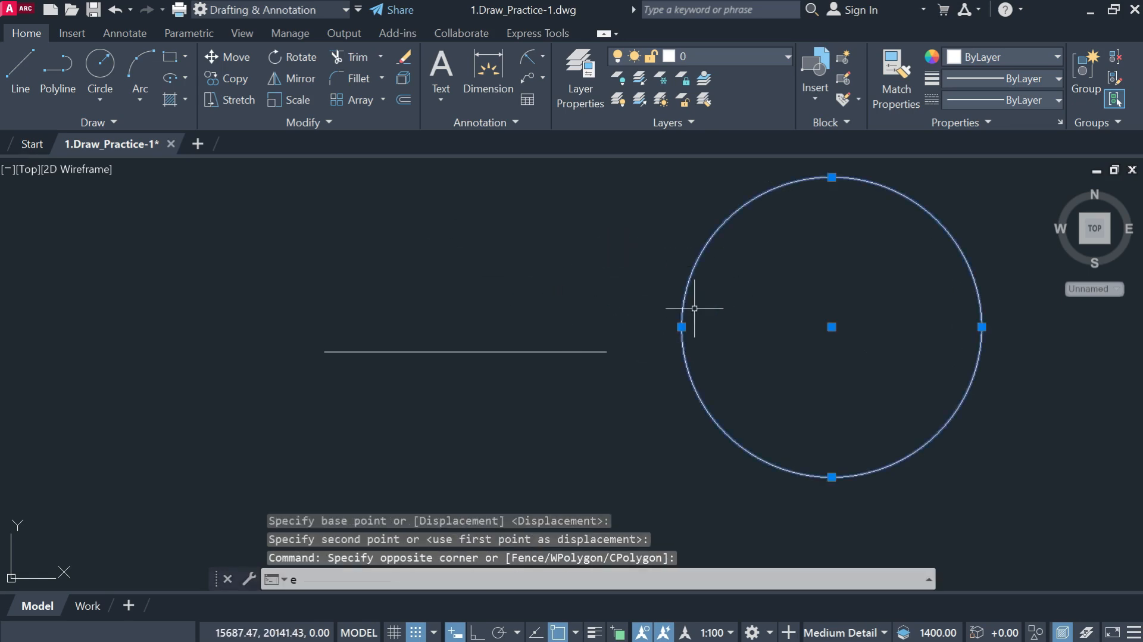
key("Return")
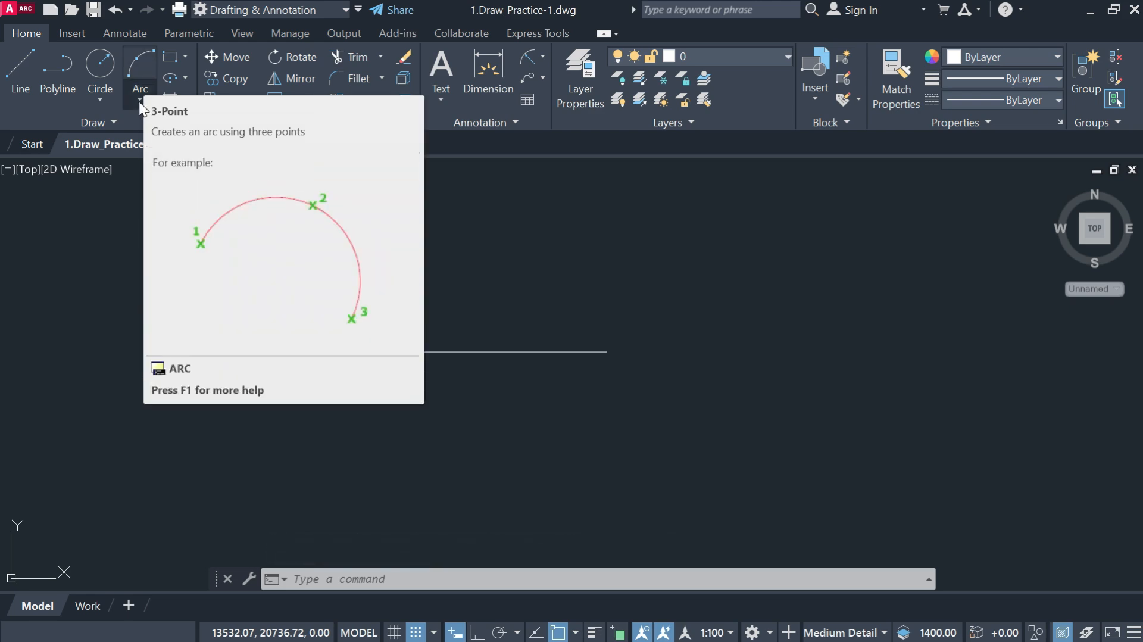
- Review the available arc and circle methods, and draw a three-point arc curving upward to the right of the line
left_click(138, 99)
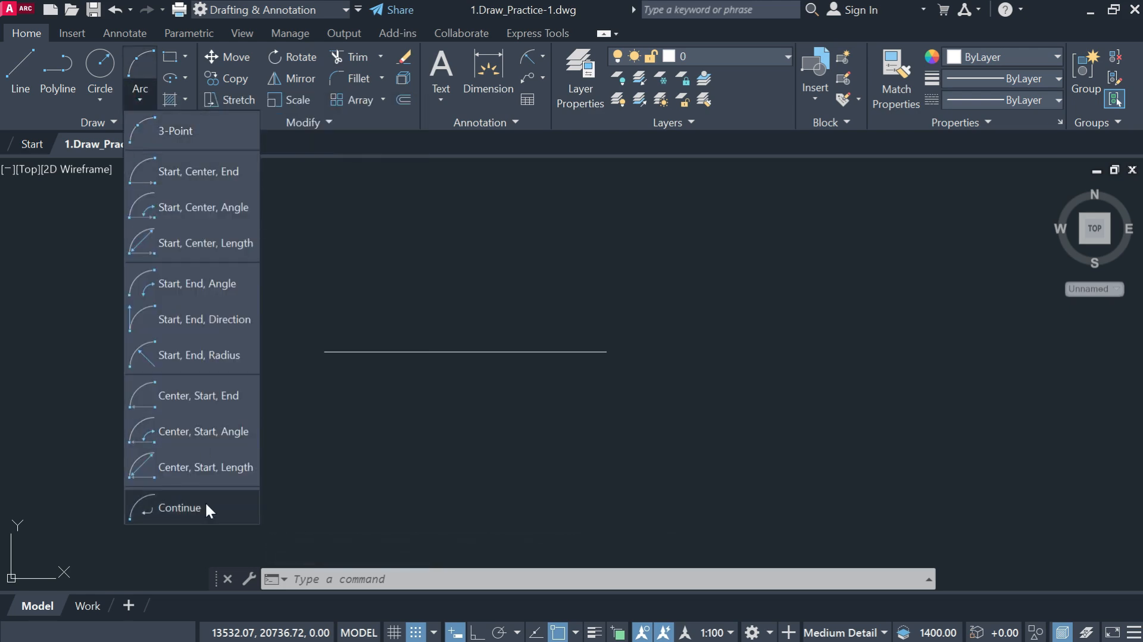
left_click(95, 94)
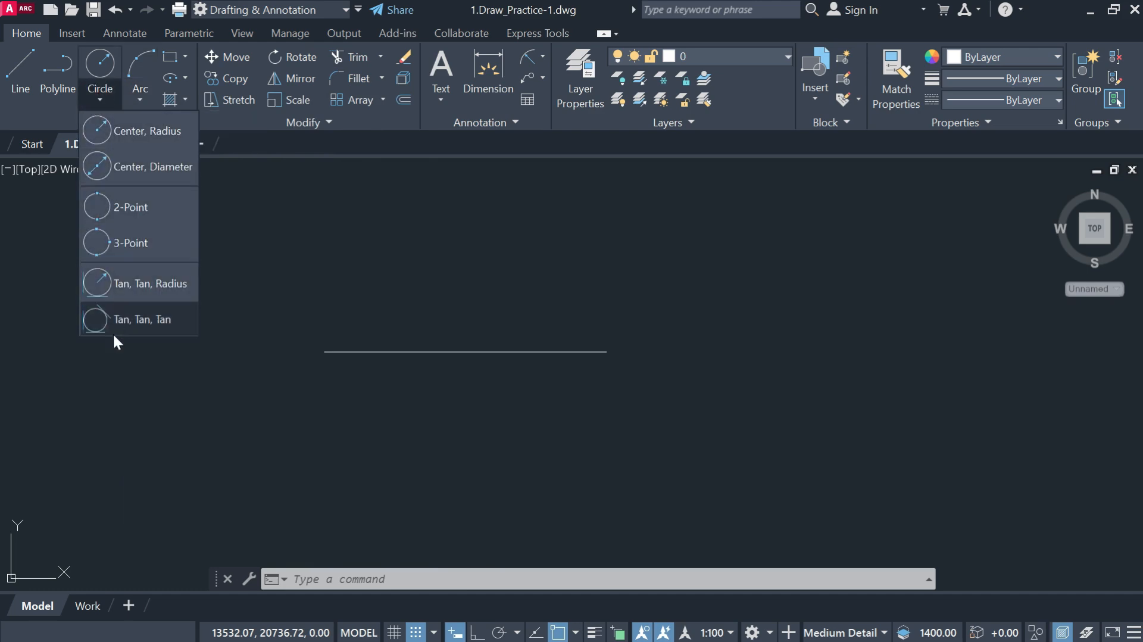
left_click(141, 70)
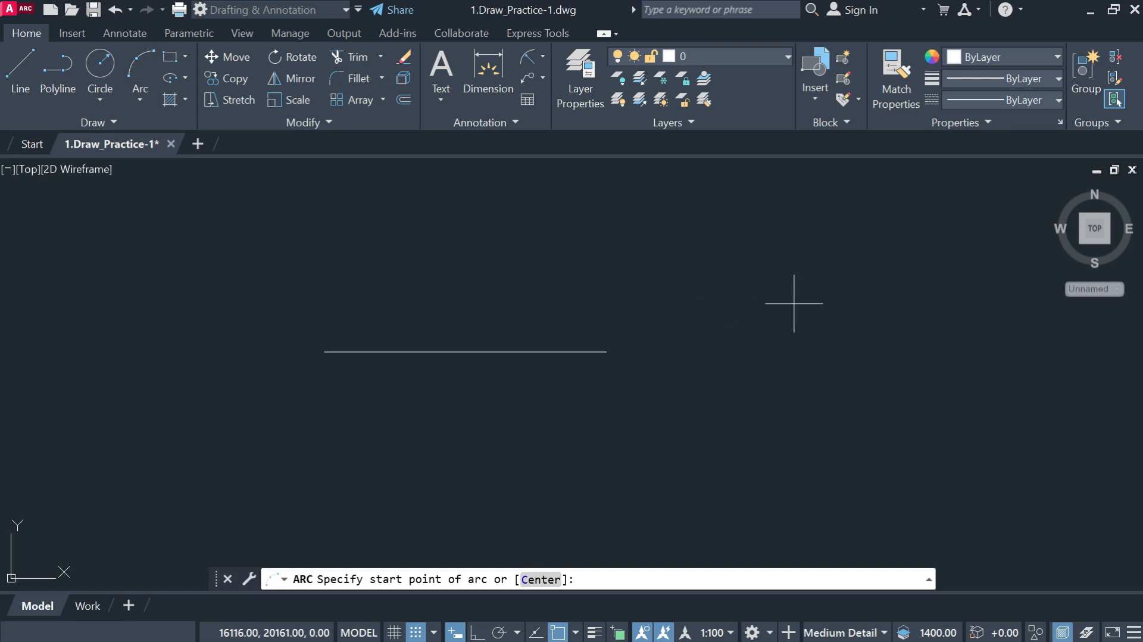
left_click(700, 304)
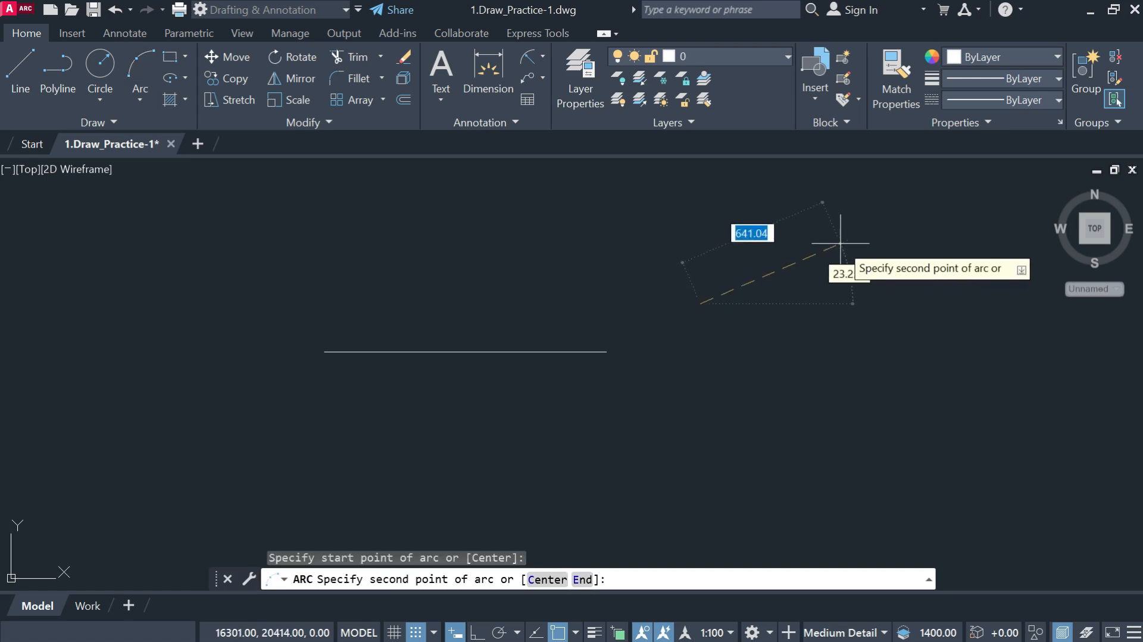
left_click(839, 244)
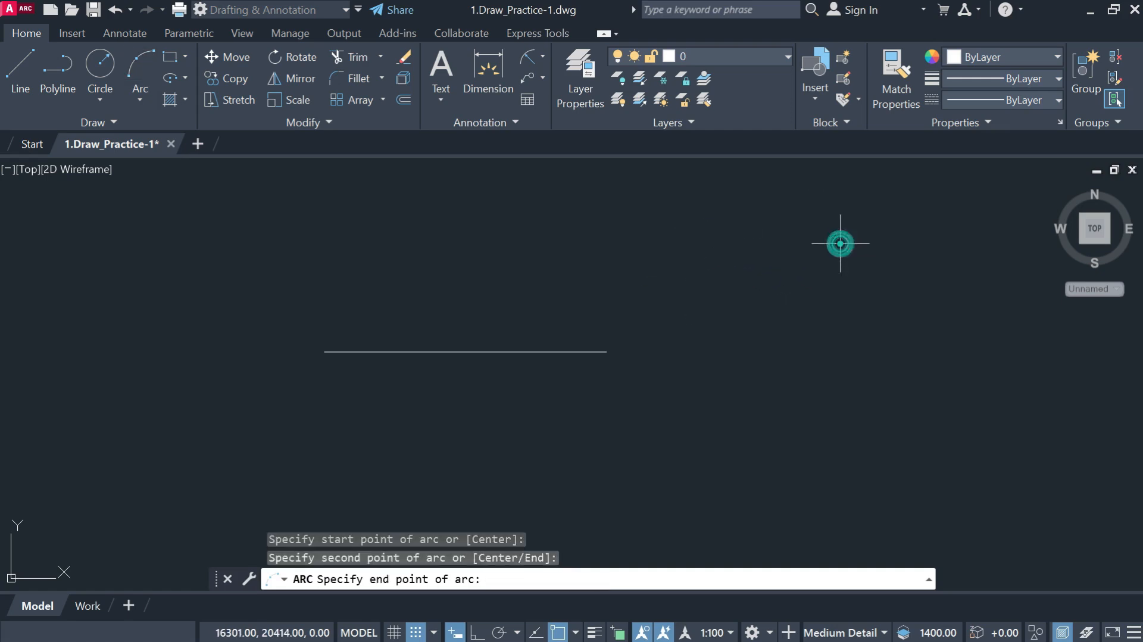
left_click(950, 310)
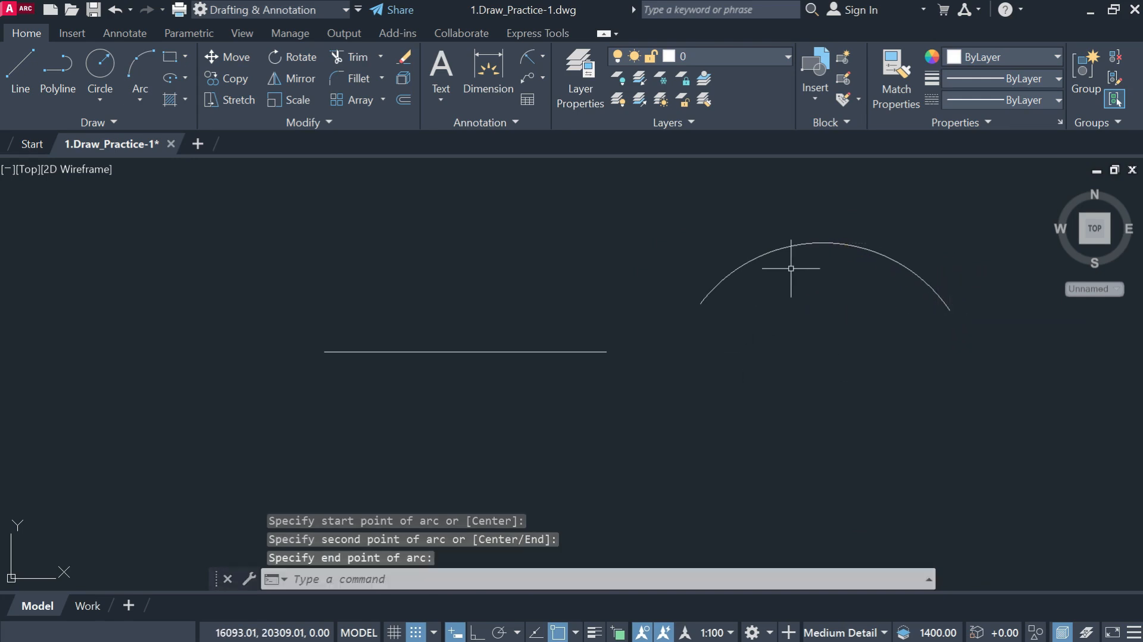
- Erase the three-point arc beside the horizontal line
left_click(756, 265)
left_click(715, 243)
type("e")
key("Return")
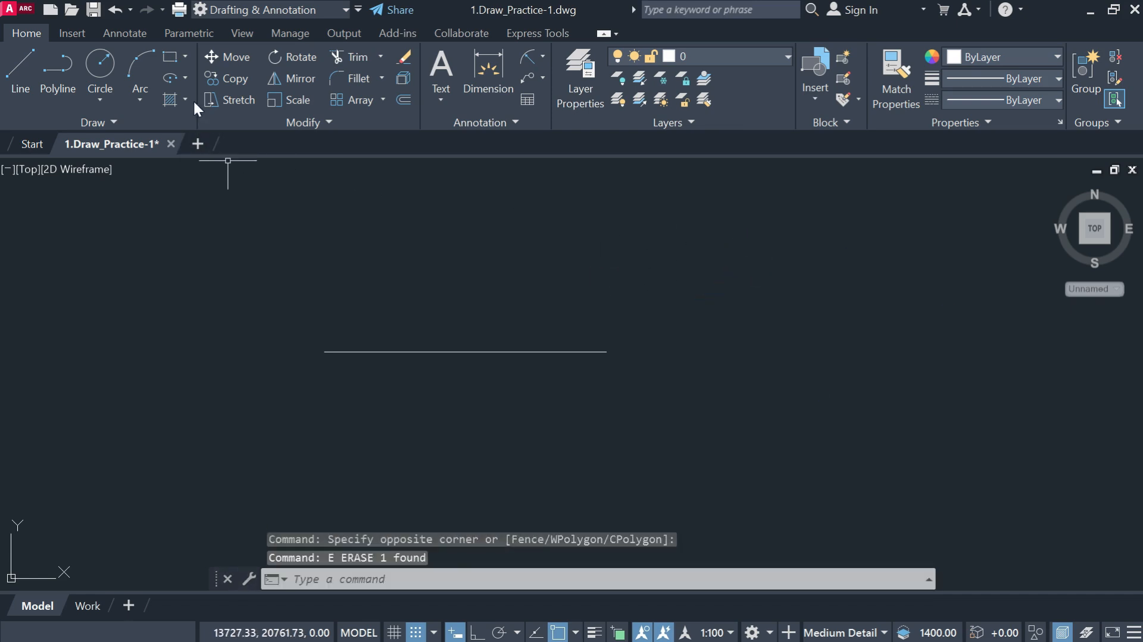
- Draw a rectangle from two opposite corners to the right of the horizontal line
left_click(170, 57)
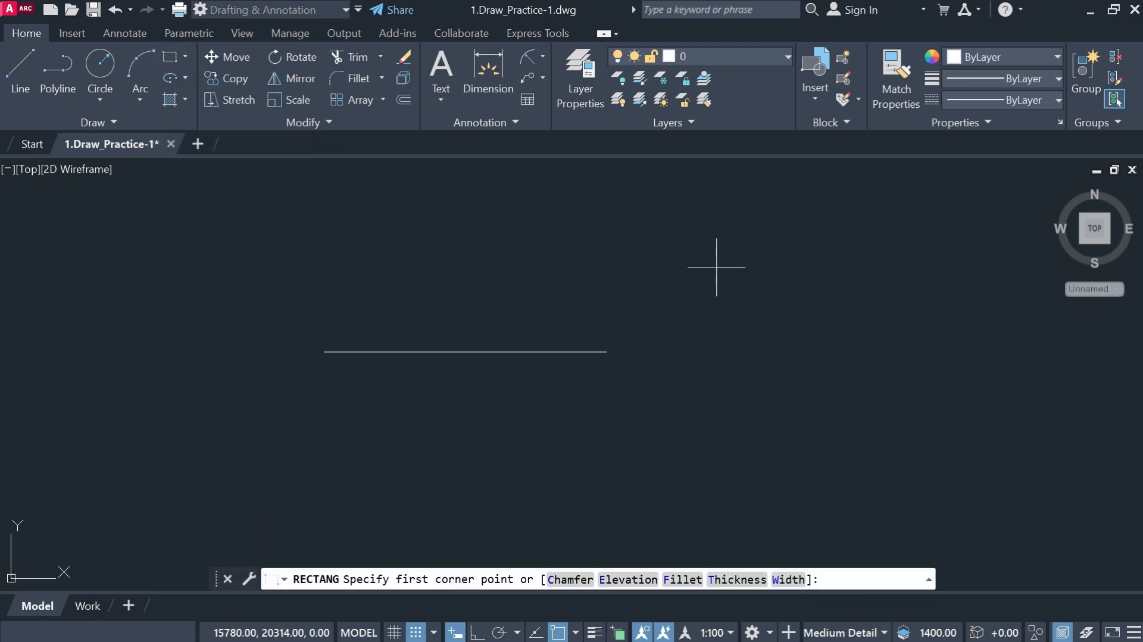
left_click(716, 266)
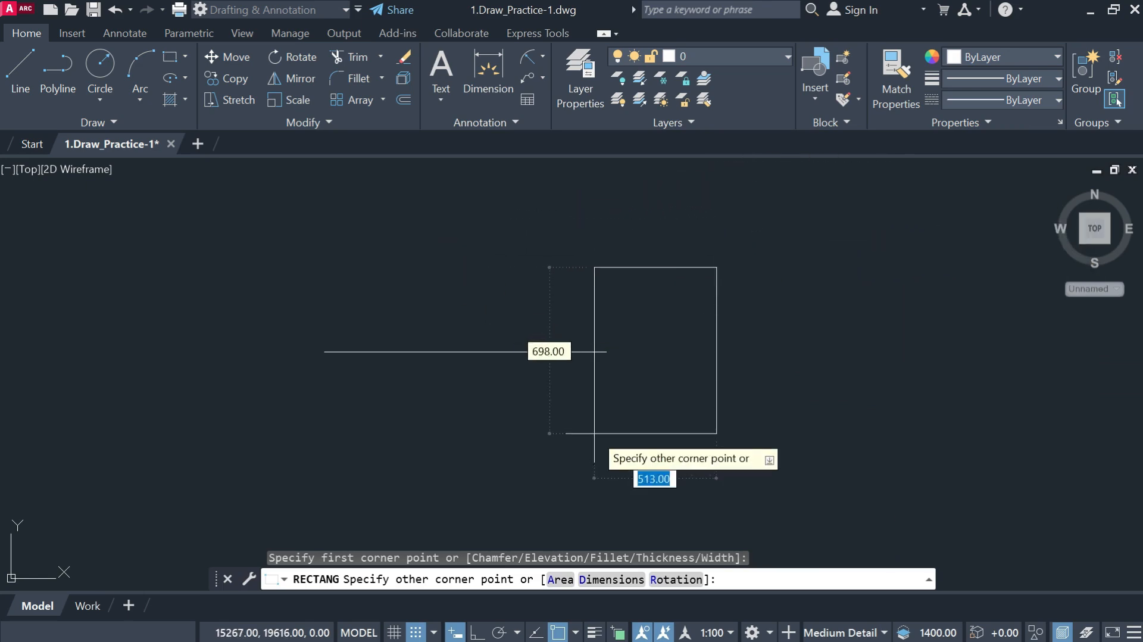
left_click(876, 381)
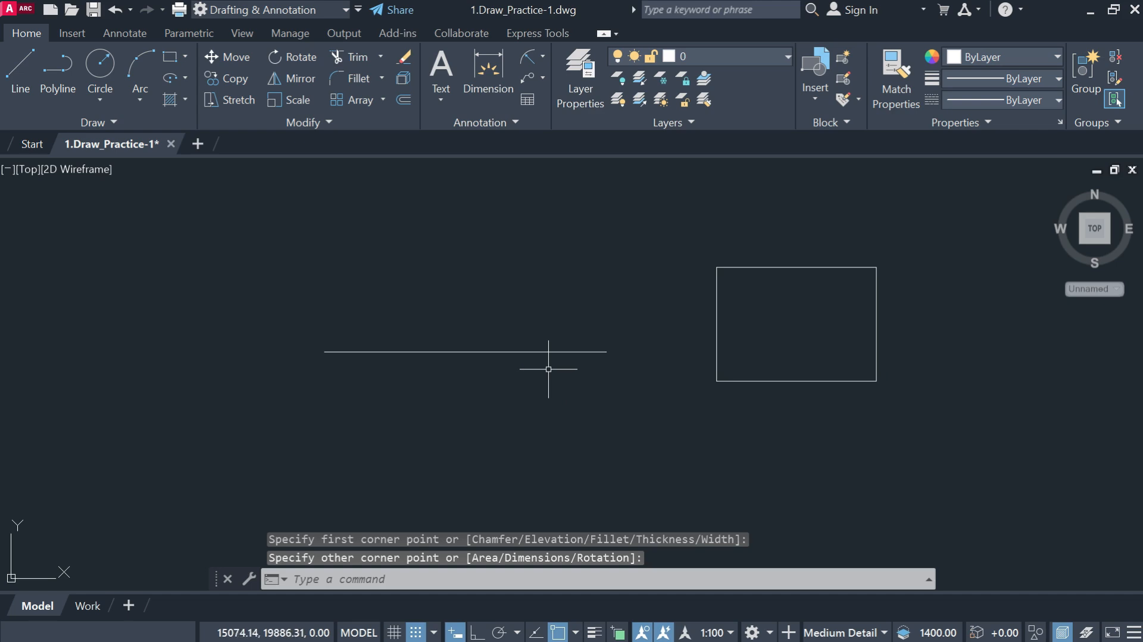
- Draw an 8-sided polygon, inscribed in a circle, to the left of the horizontal line
left_click(179, 58)
left_click(184, 56)
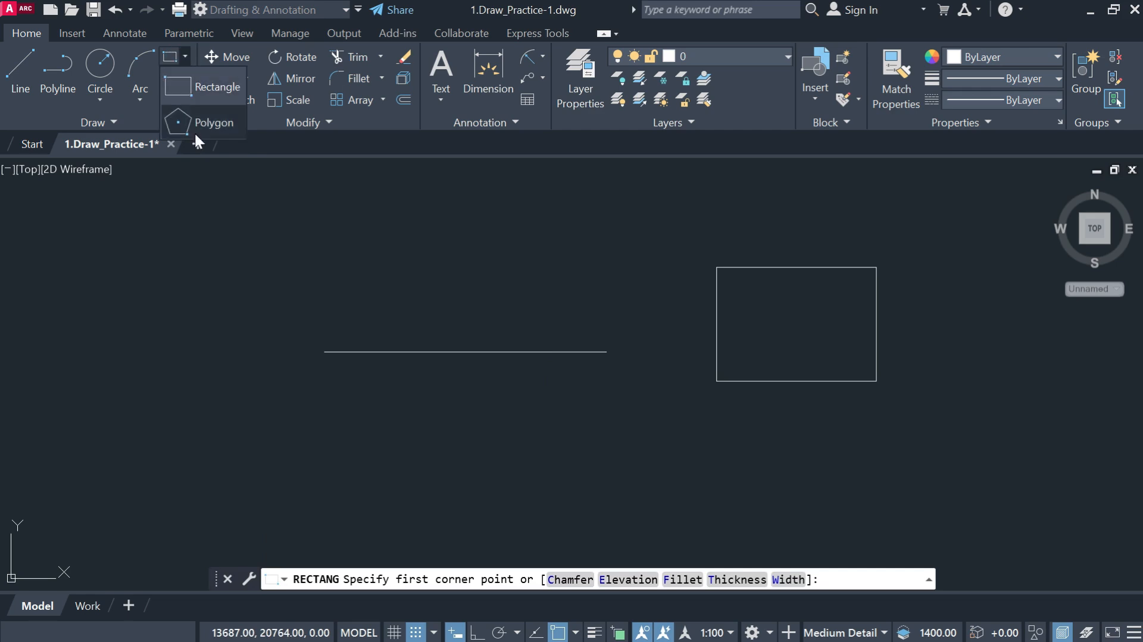
left_click(177, 123)
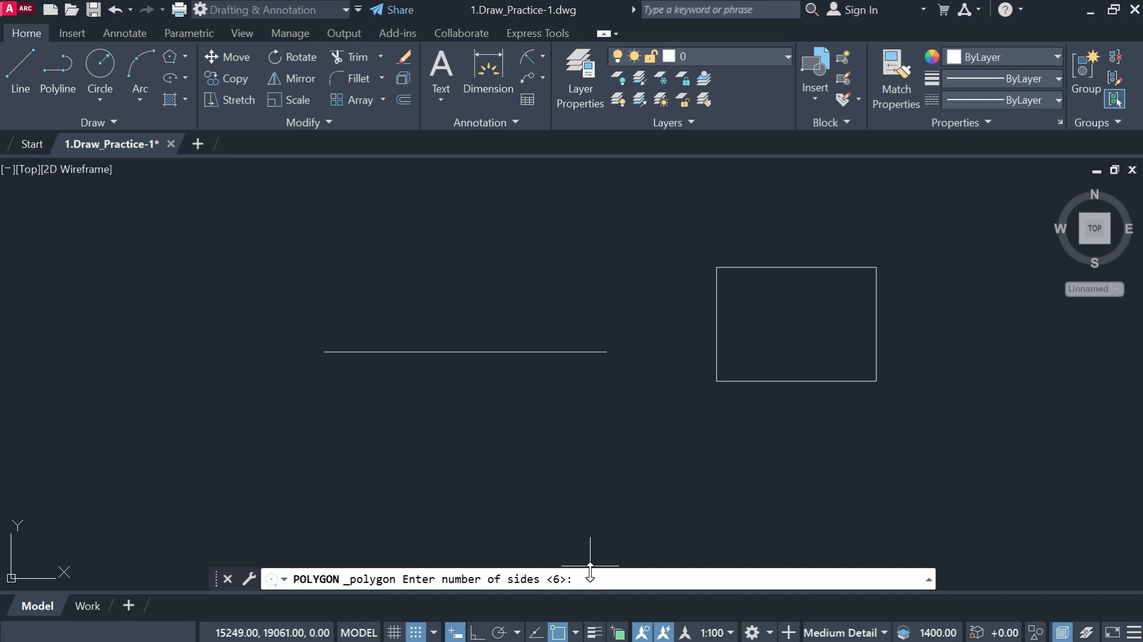
key("Return")
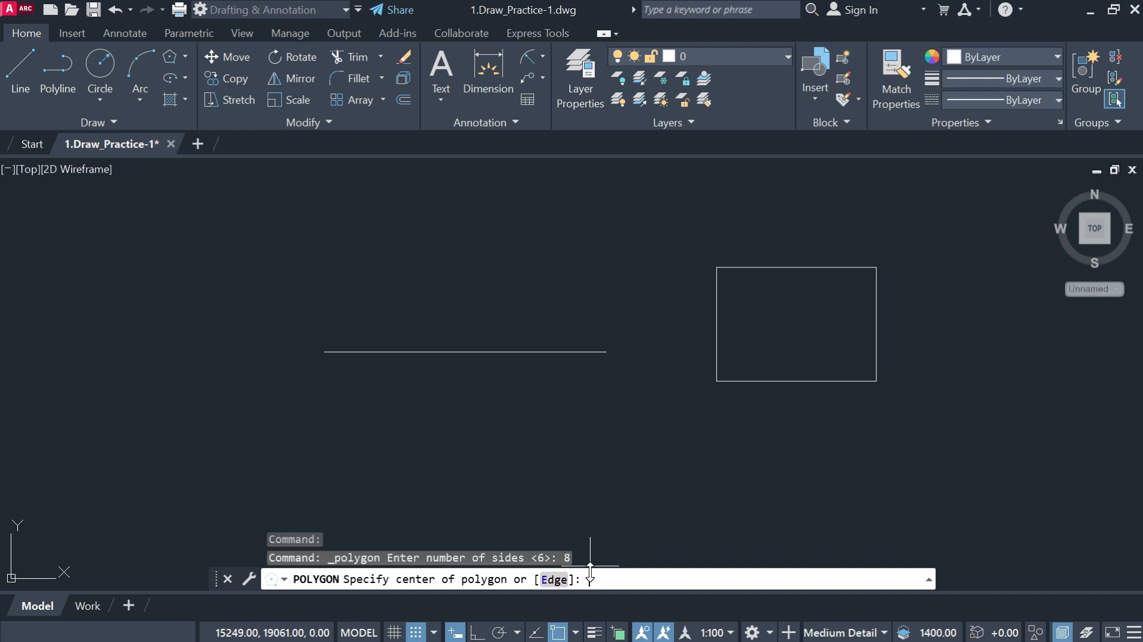
left_click(171, 310)
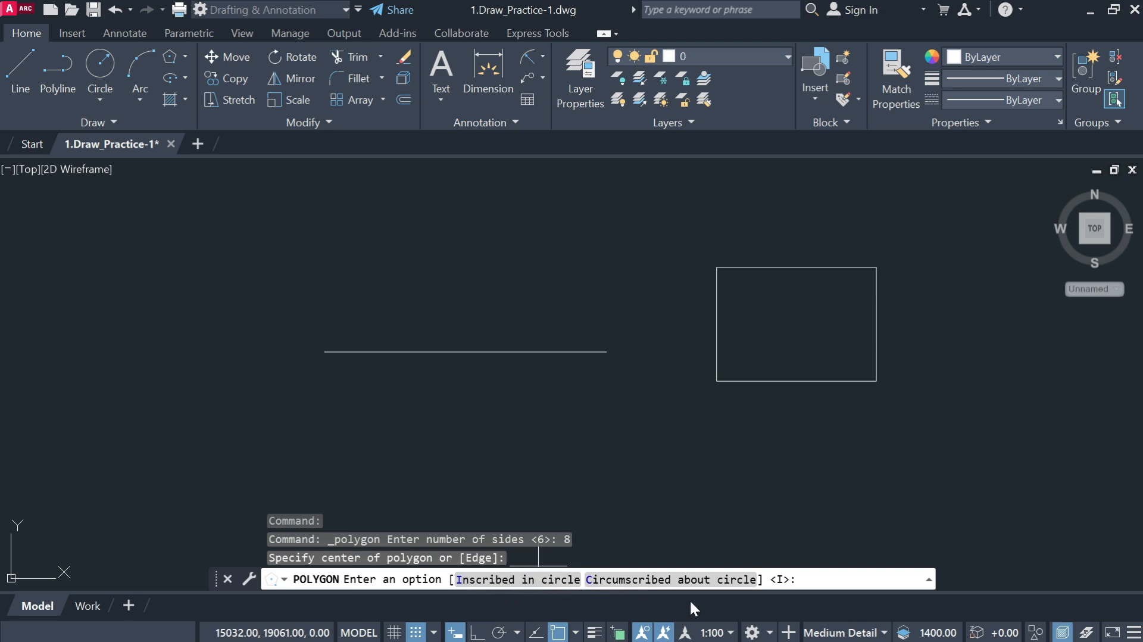
left_click(535, 580)
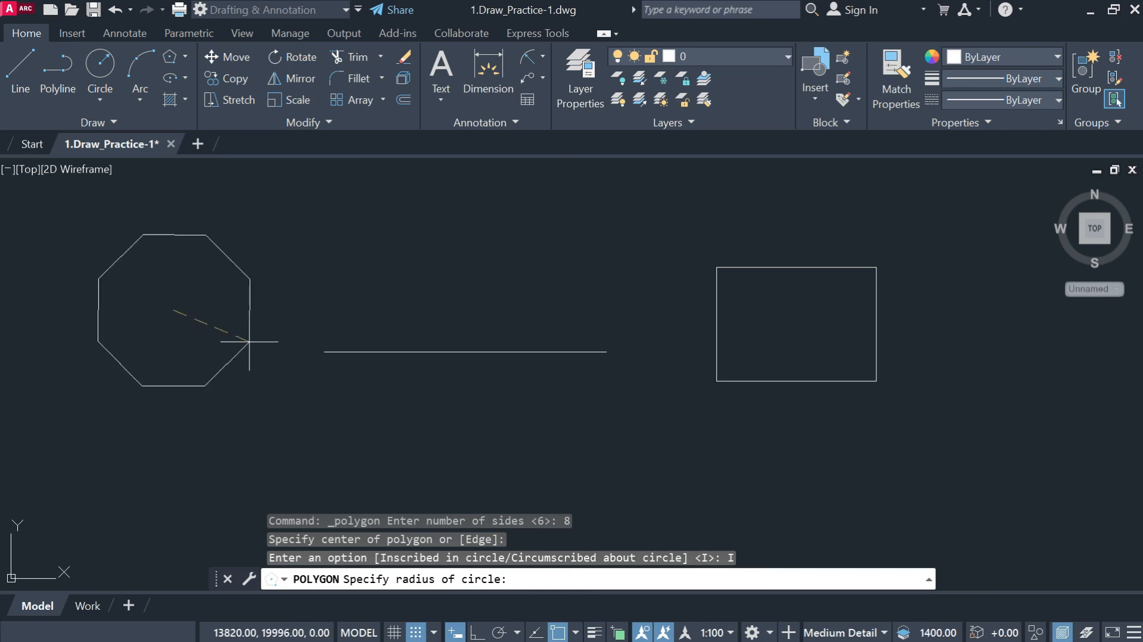
left_click(223, 326)
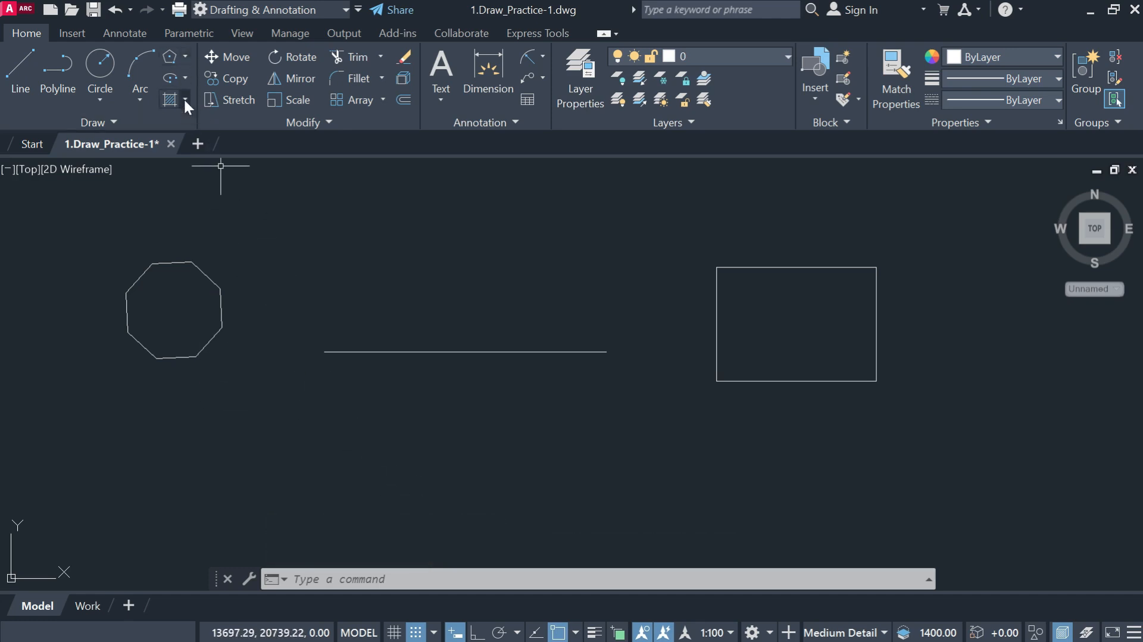
- Draw an elliptical arc above the horizontal line, setting both axes and picking its start and end angles
left_click(184, 56)
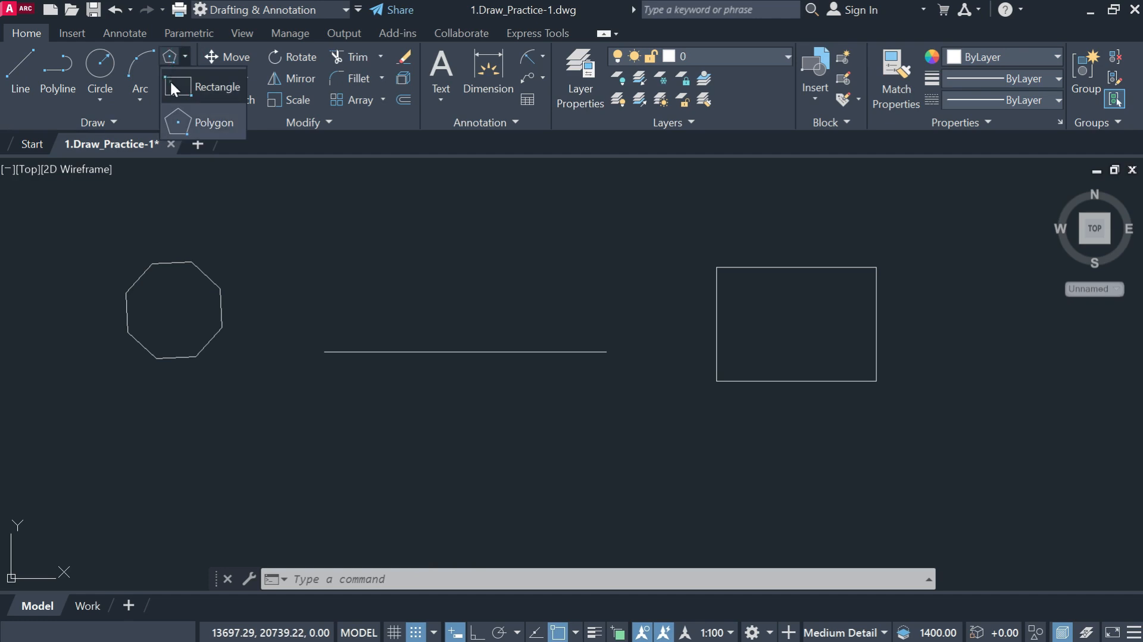
left_click(171, 84)
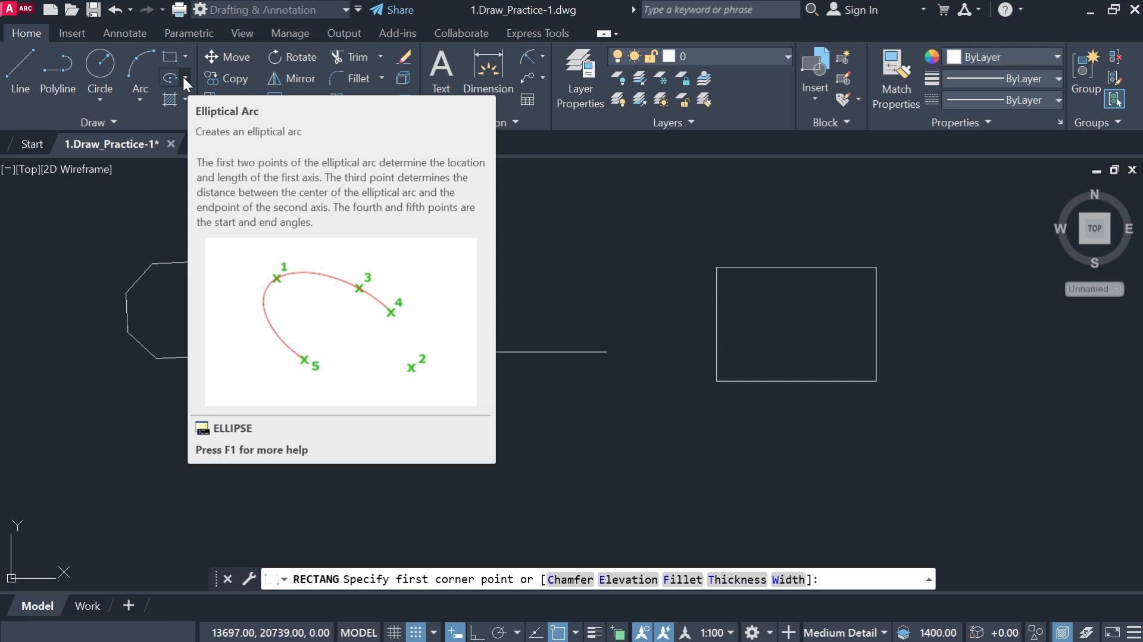
left_click(169, 78)
left_click(354, 245)
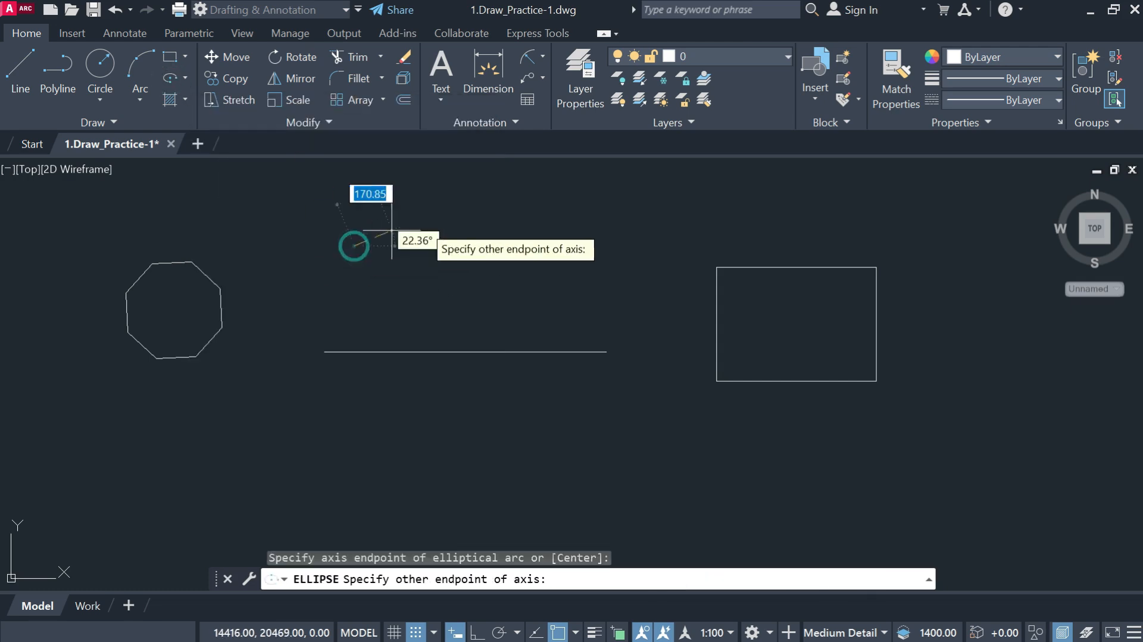
left_click(483, 217)
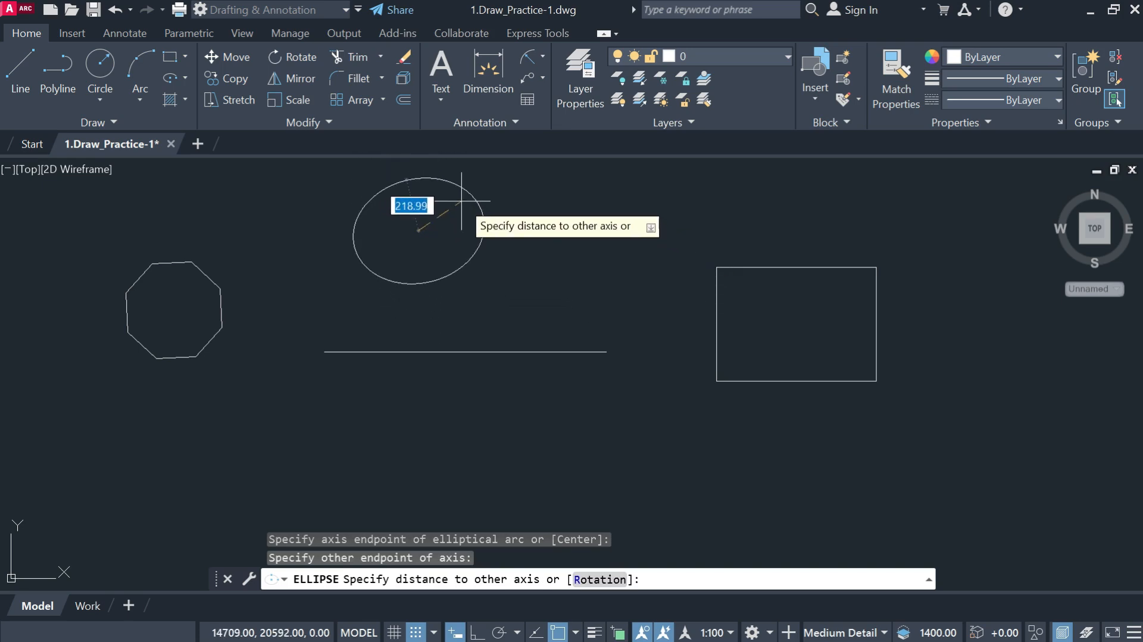
left_click(494, 278)
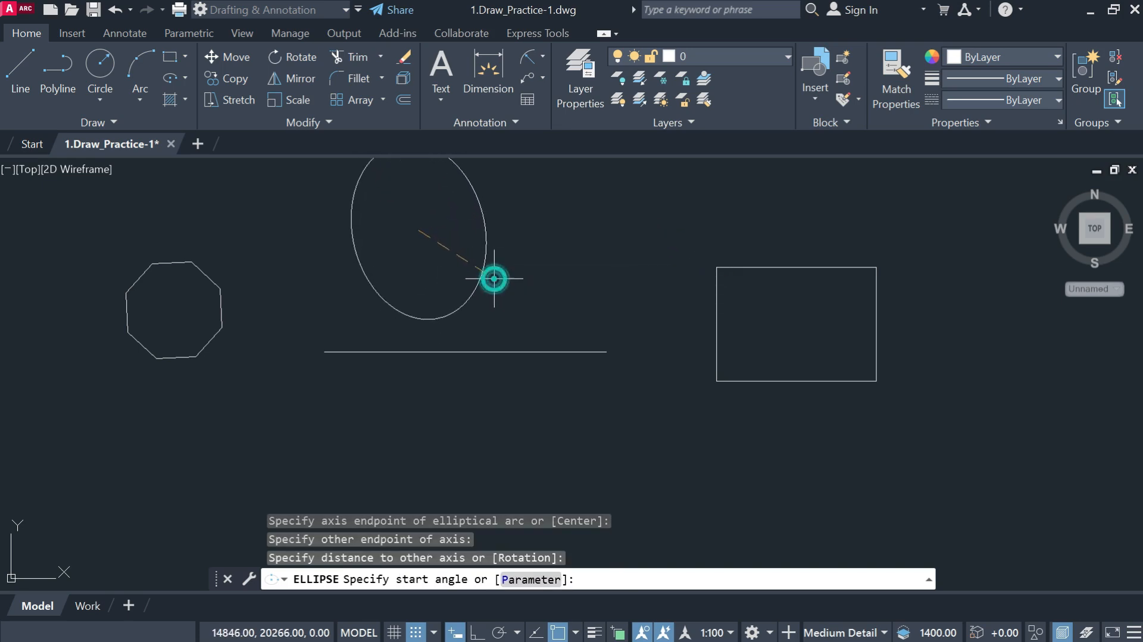
left_click(520, 191)
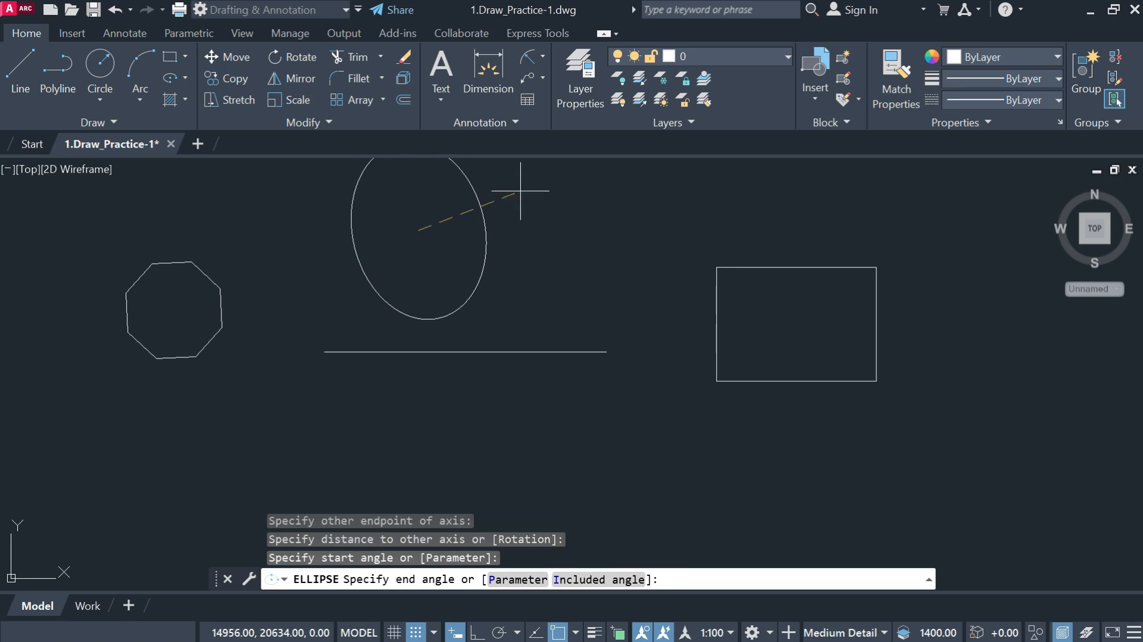
key("Return")
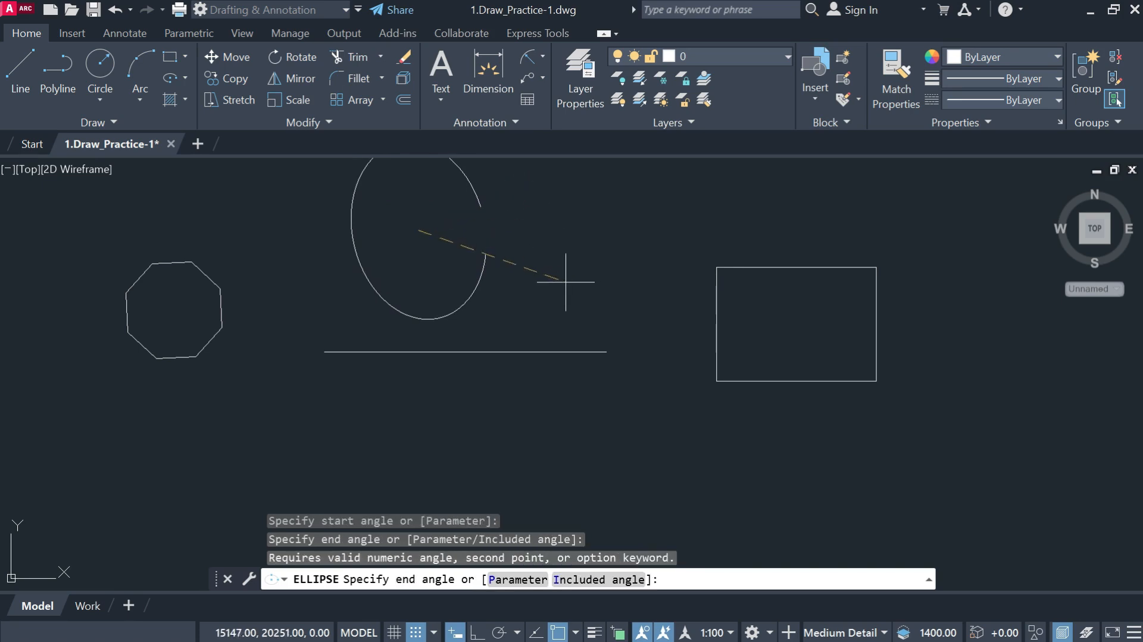
left_click(322, 269)
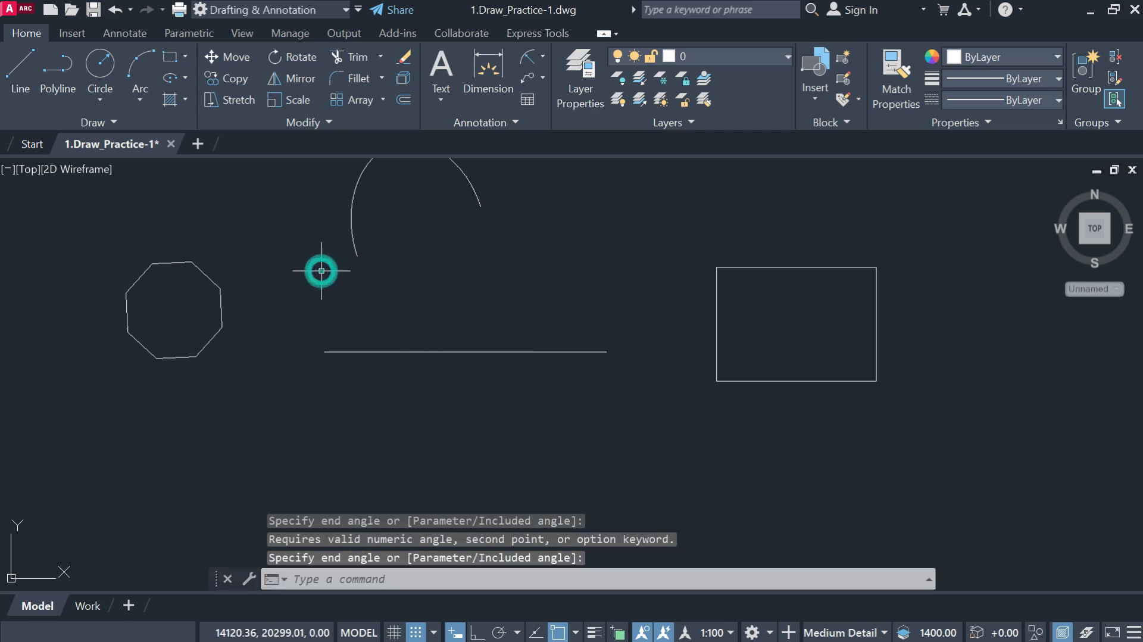
- Draw a tilted full ellipse above and to the right of the rectangle with the Axis, End method
scroll(383, 286, "down", 2)
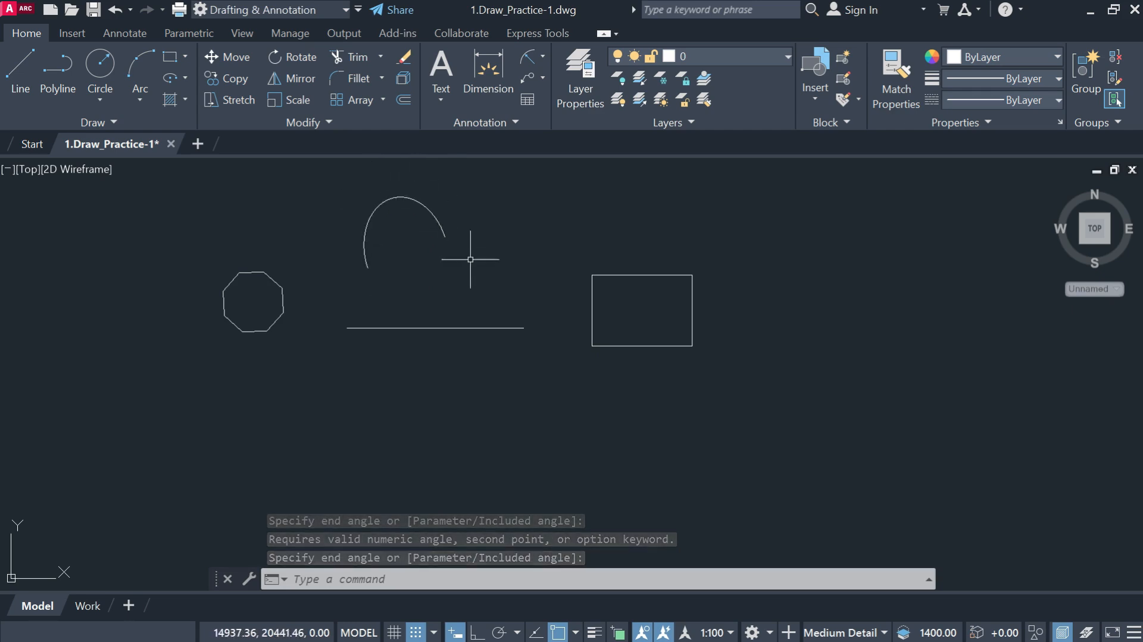
left_click(185, 78)
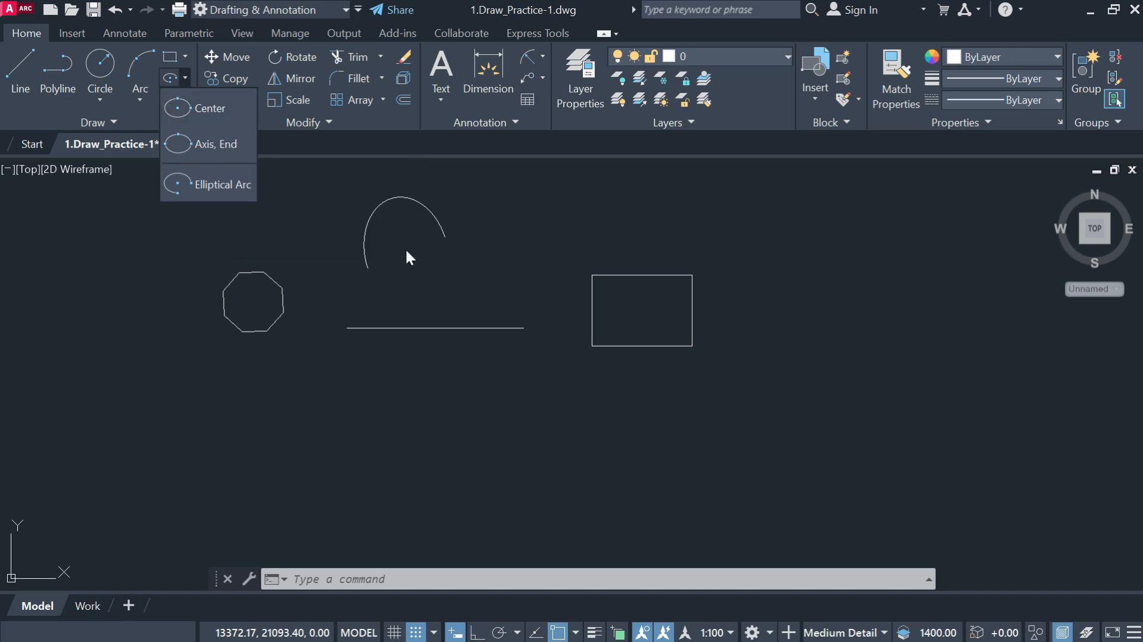
left_click(173, 142)
left_click(718, 235)
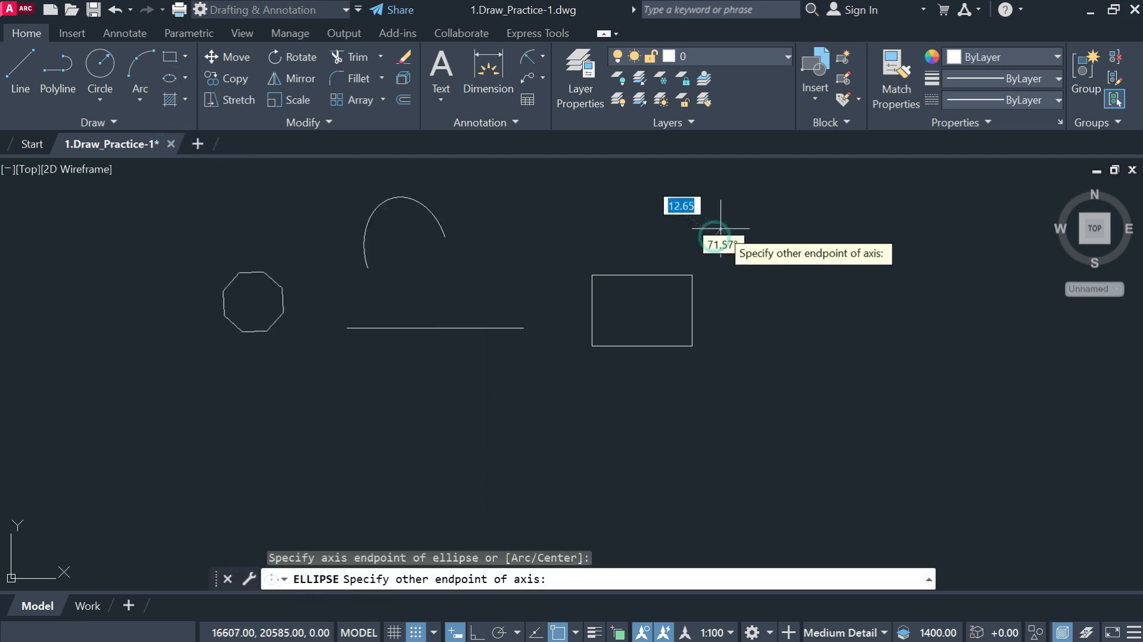
left_click(737, 166)
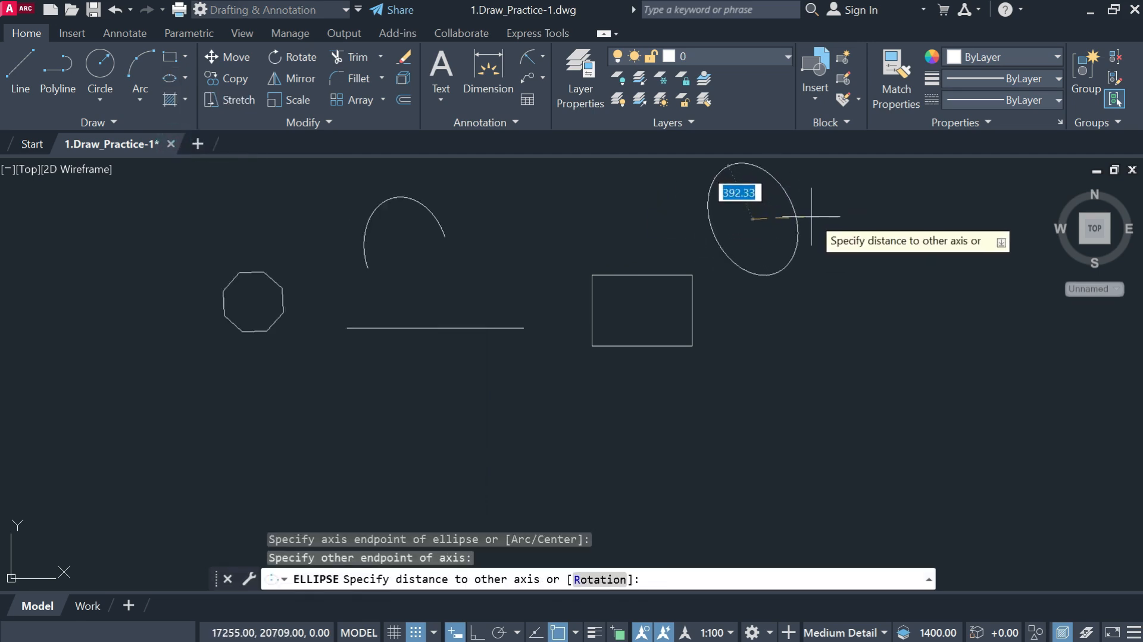
left_click(811, 216)
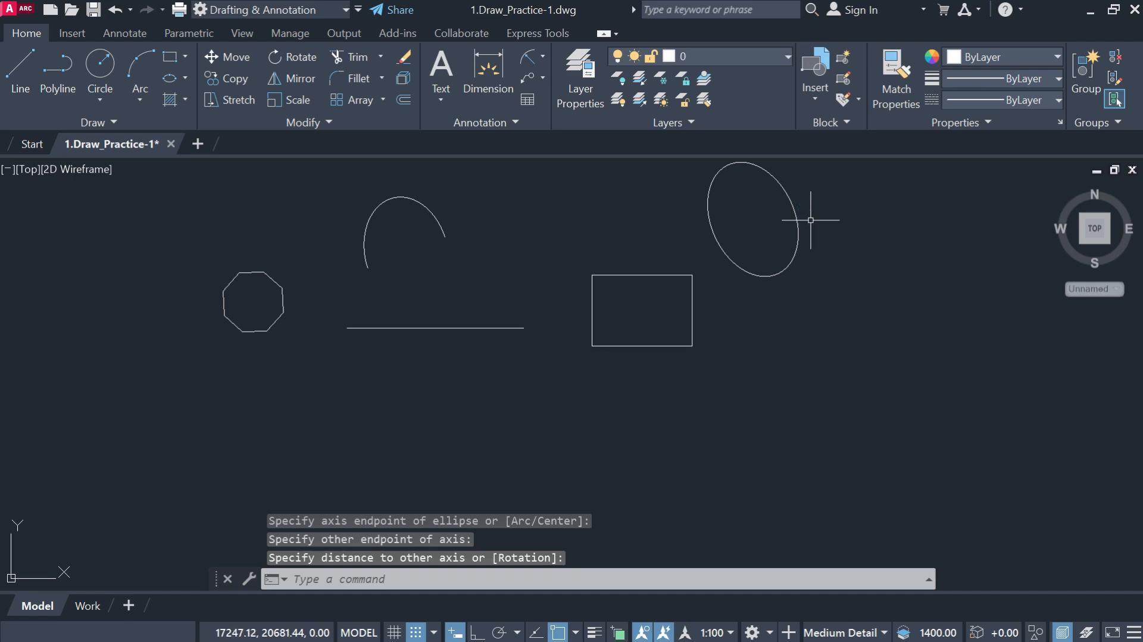
- Draw a tilted elliptical arc below and to the right of the rectangle, setting both axes and picking its start and end angles
left_click(185, 76)
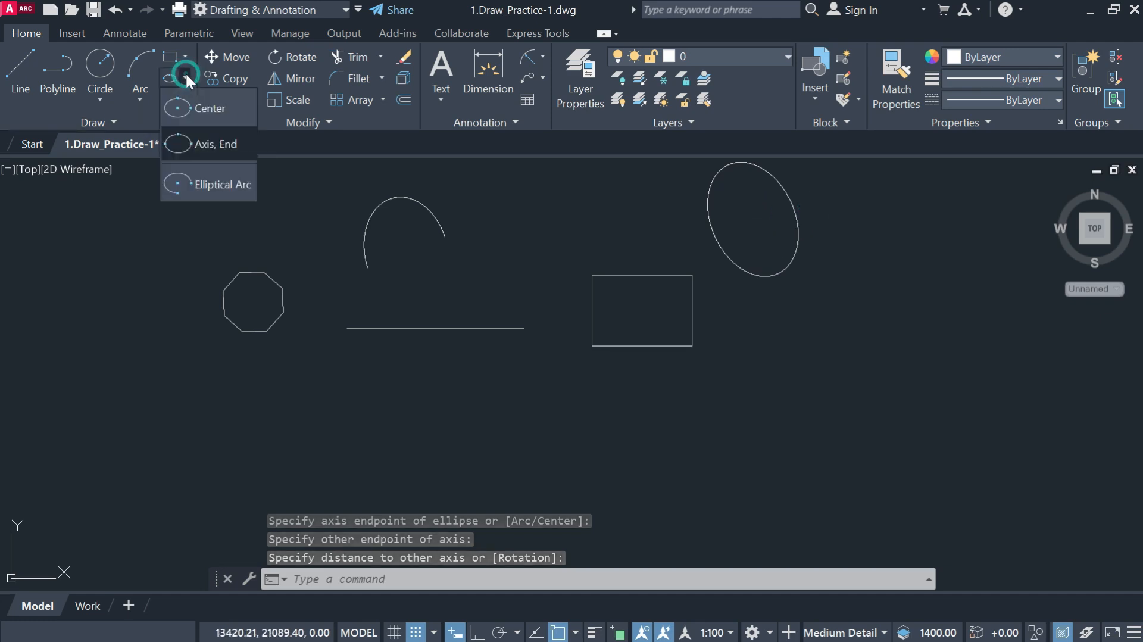
left_click(206, 189)
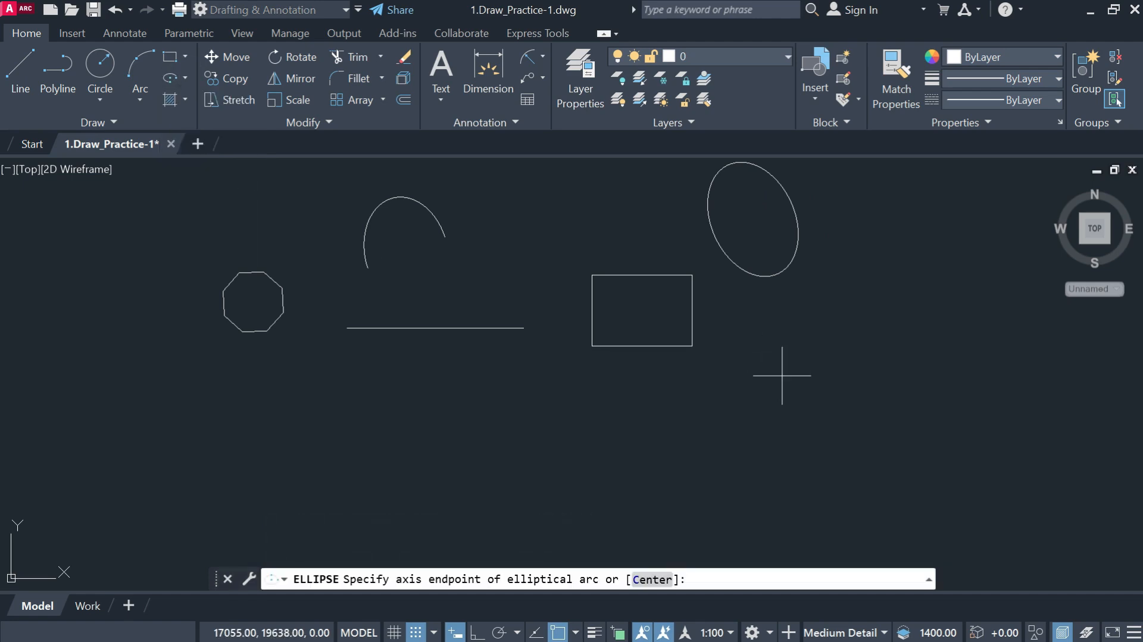
left_click(796, 404)
left_click(845, 344)
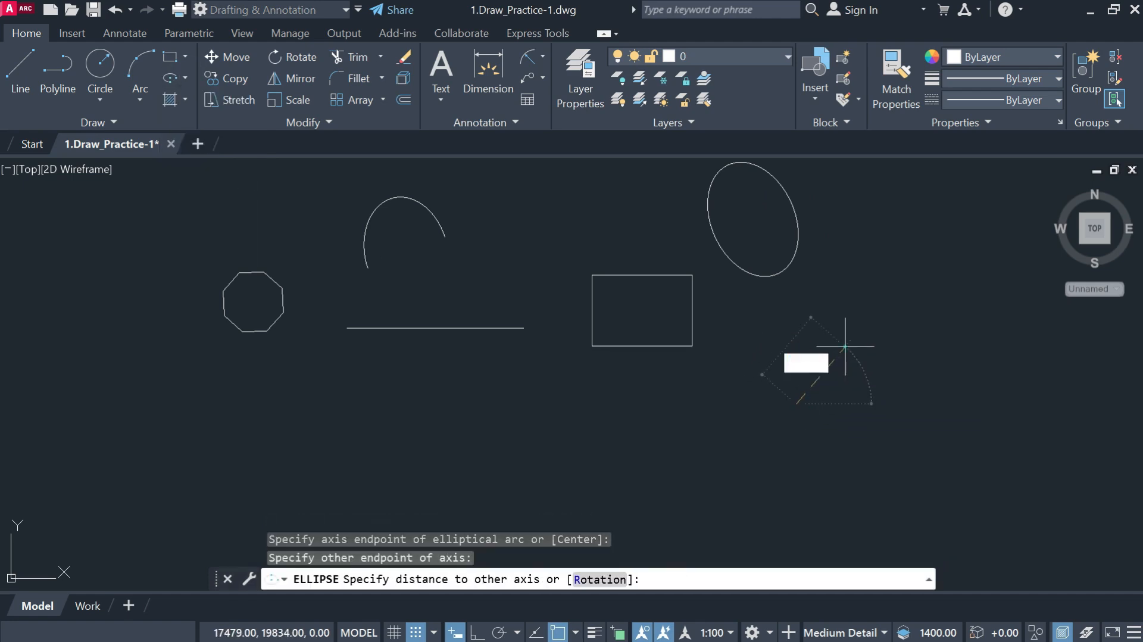
left_click(883, 345)
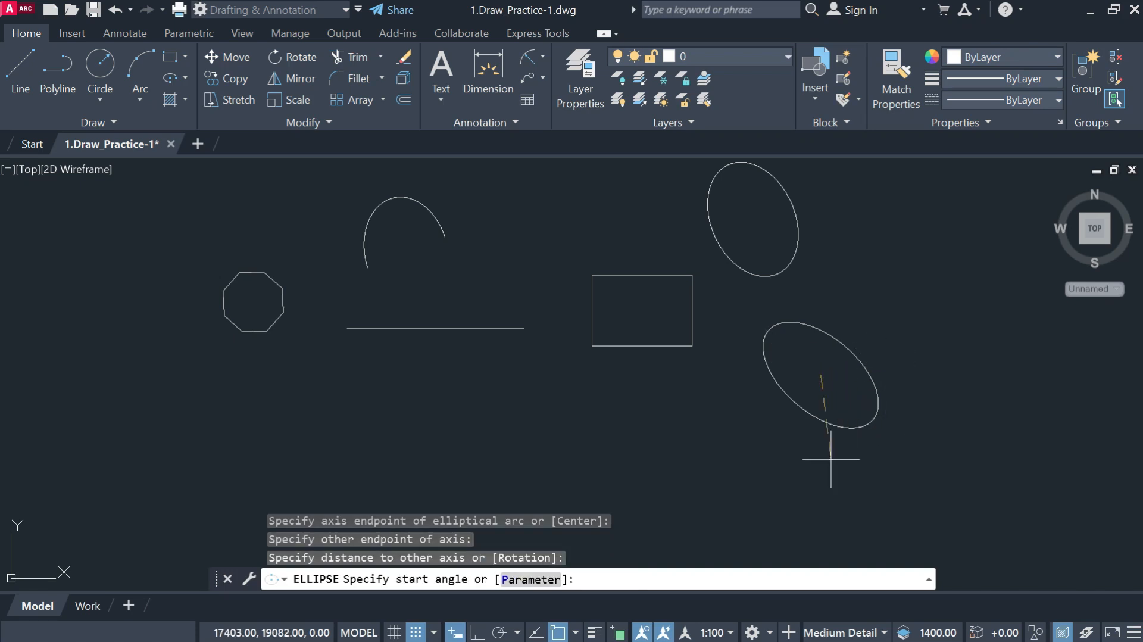
left_click(776, 436)
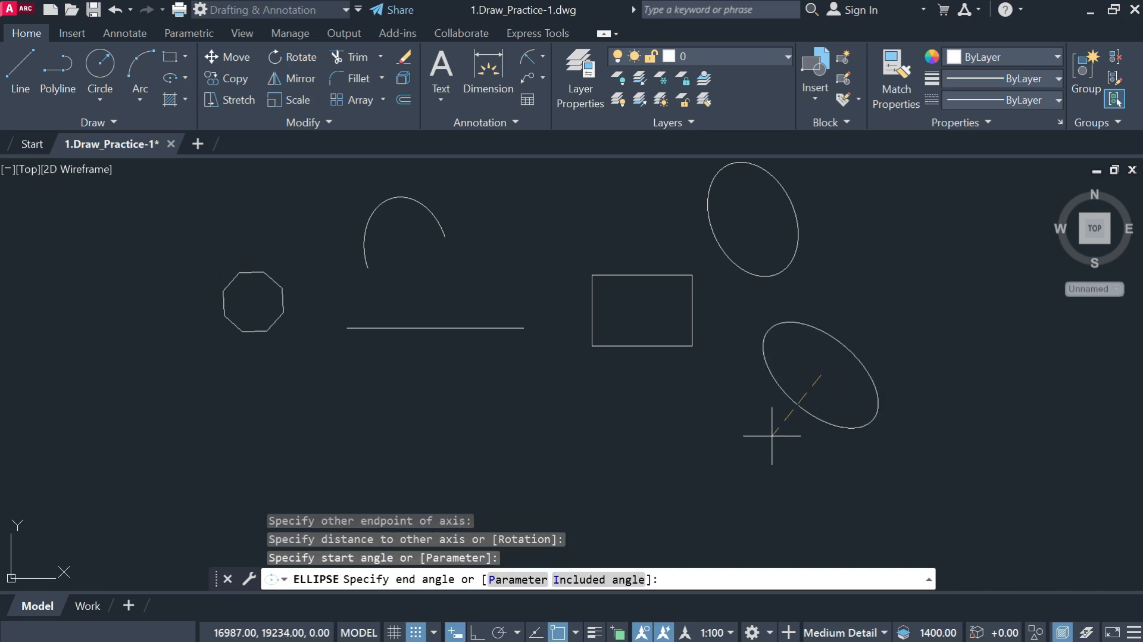
key("Return")
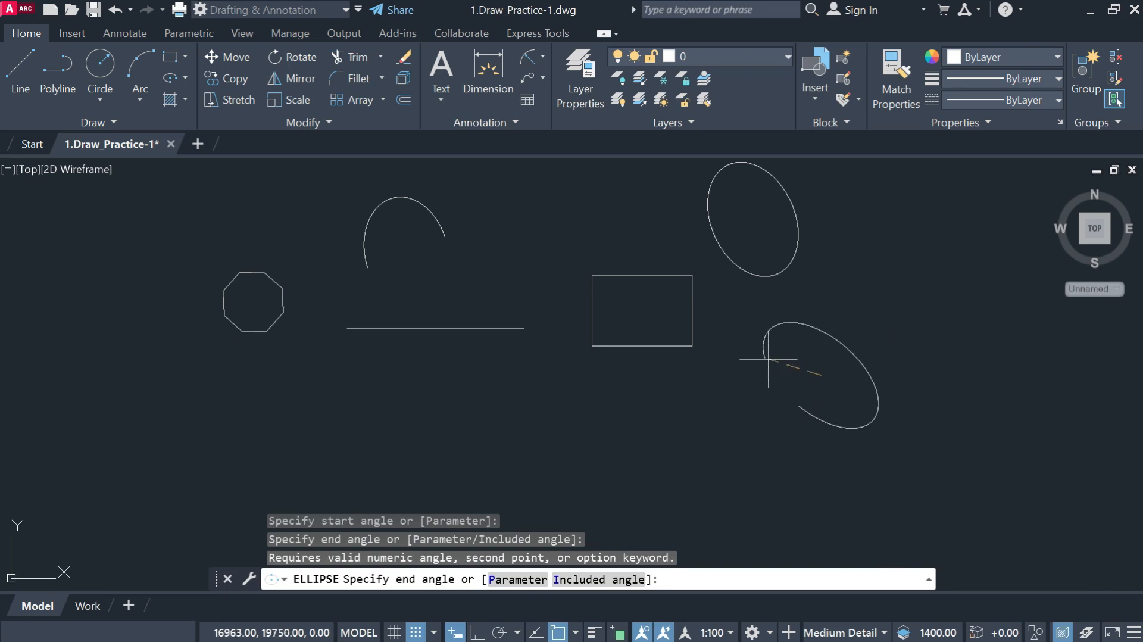
left_click(749, 335)
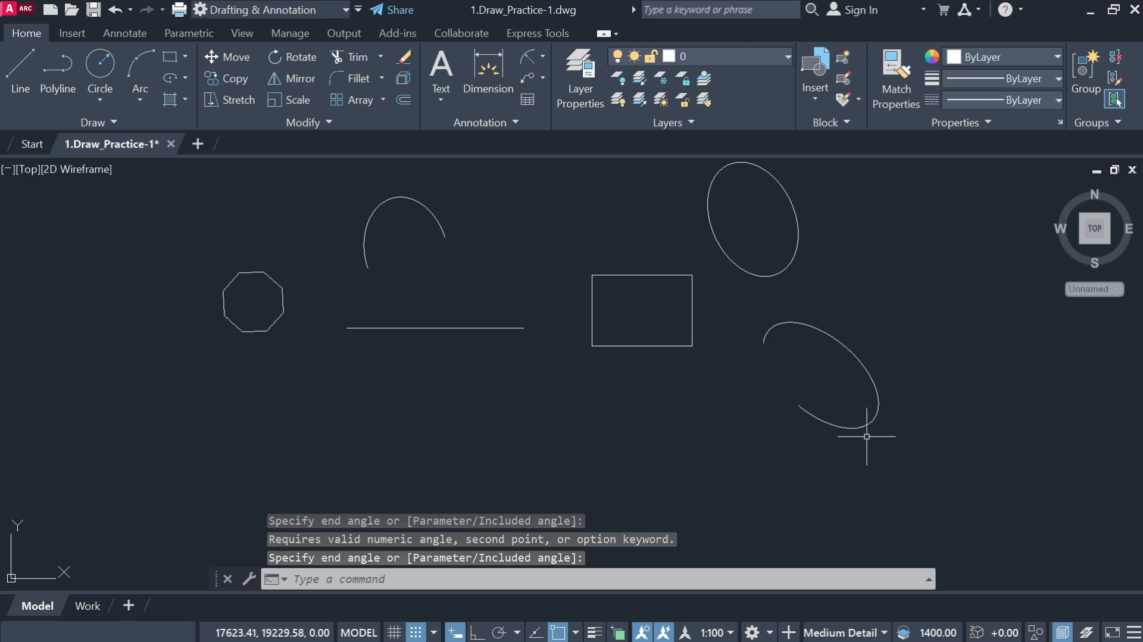
left_click(184, 82)
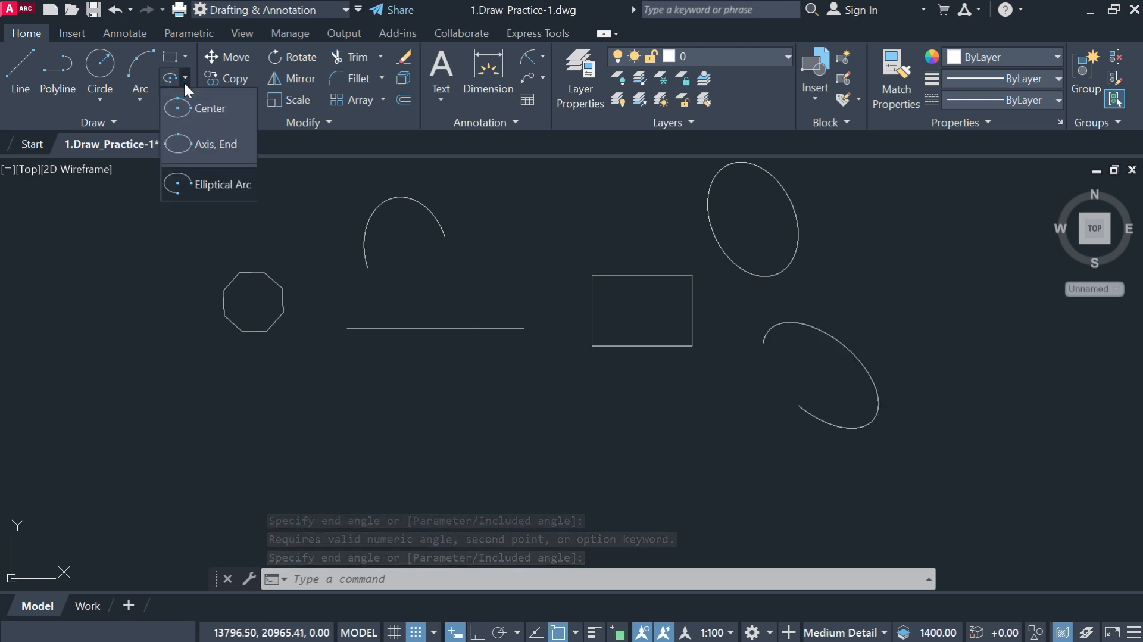
left_click(185, 78)
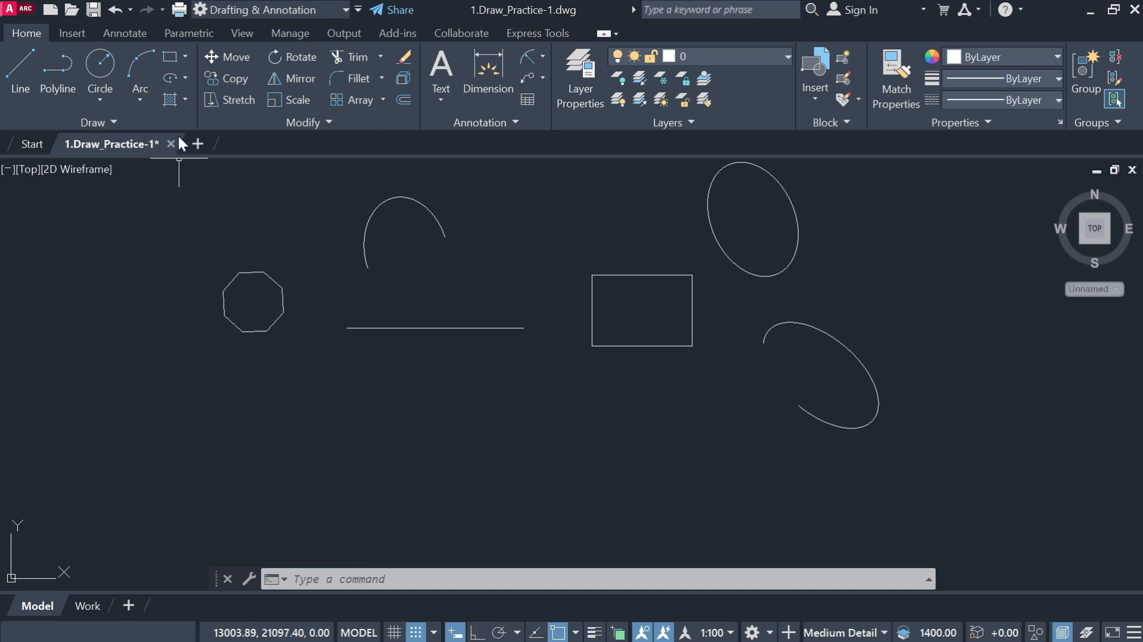
- Hatch the inside of the octagon with the ANGLE pattern at scale 1.00
left_click(184, 100)
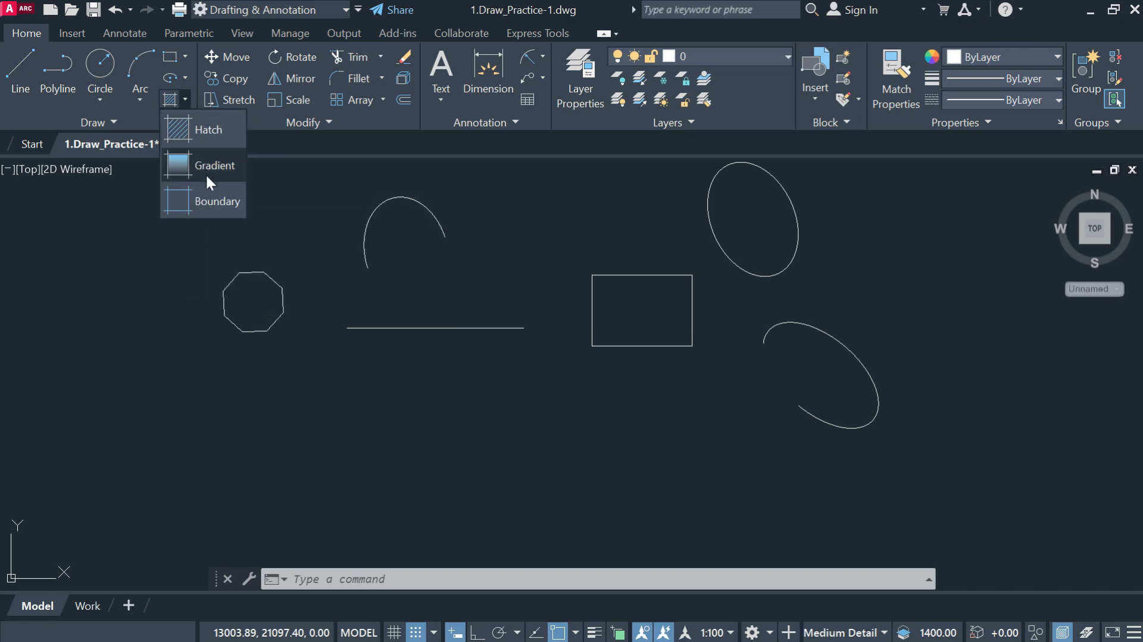
left_click(181, 132)
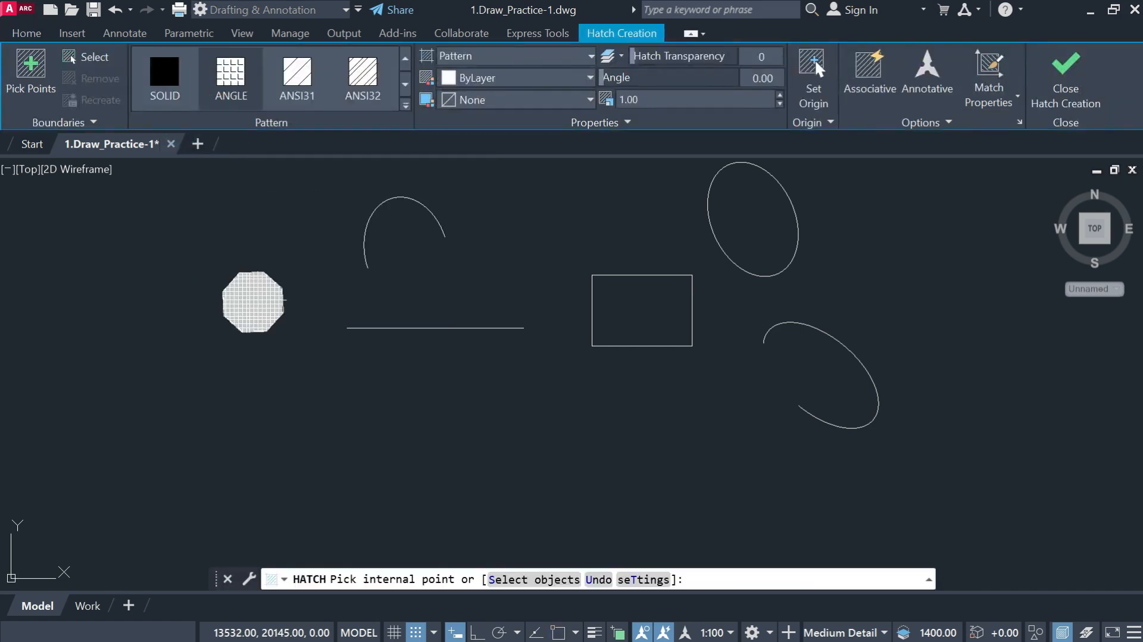
left_click(257, 300)
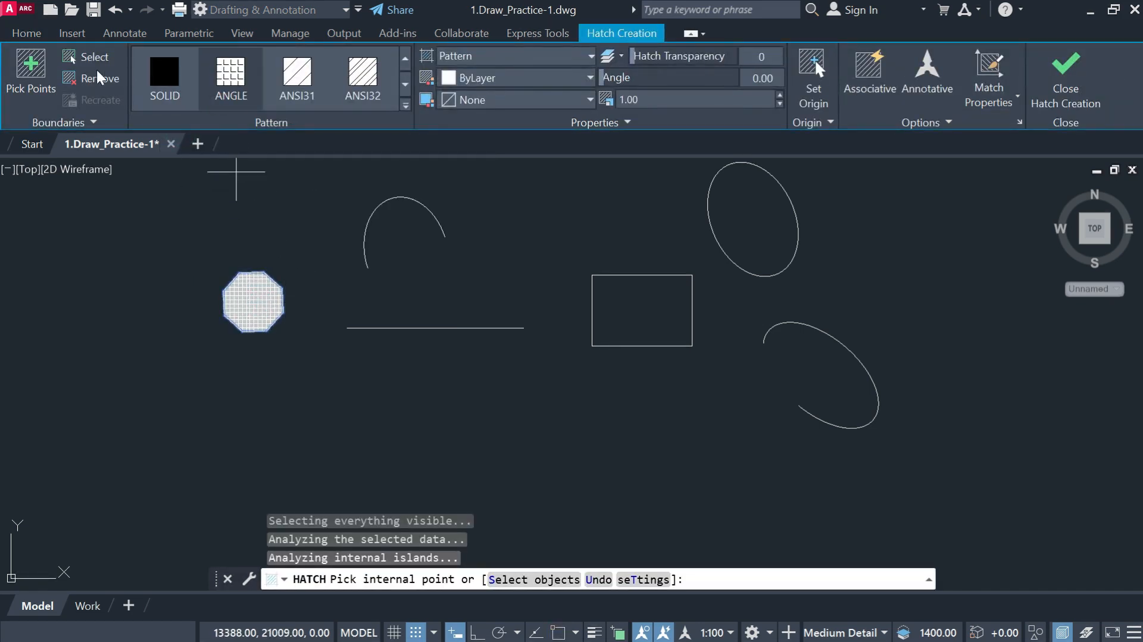
- Preview the ANSI31 and ANSI32 patterns on the octagon, browse the full hatch pattern list, and end the hatching
left_click(363, 81)
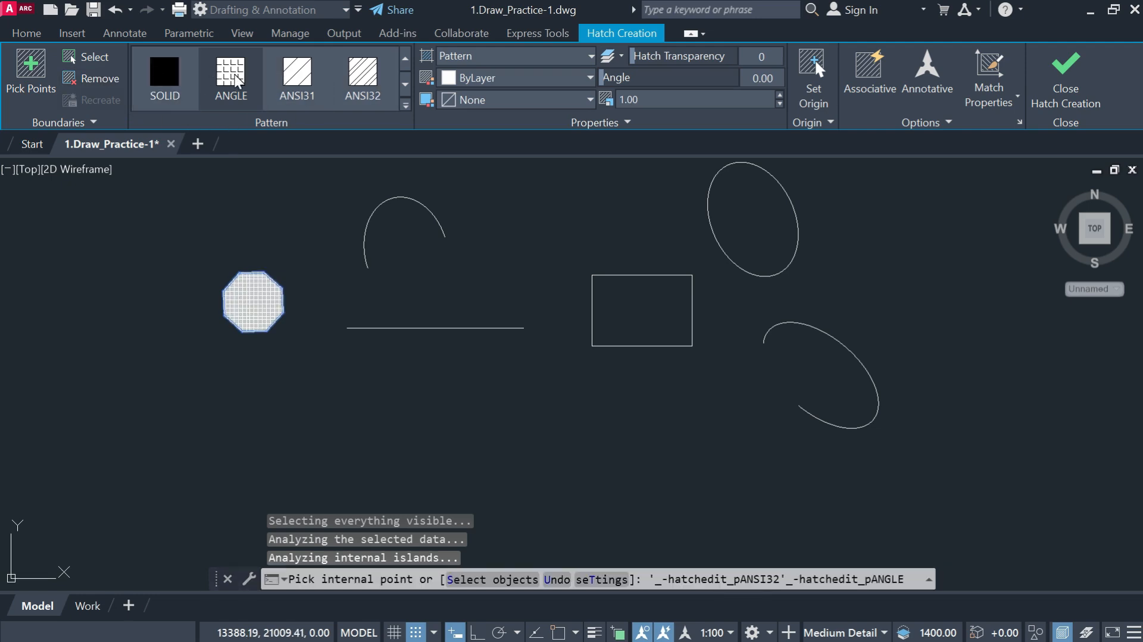
left_click(297, 77)
left_click(361, 84)
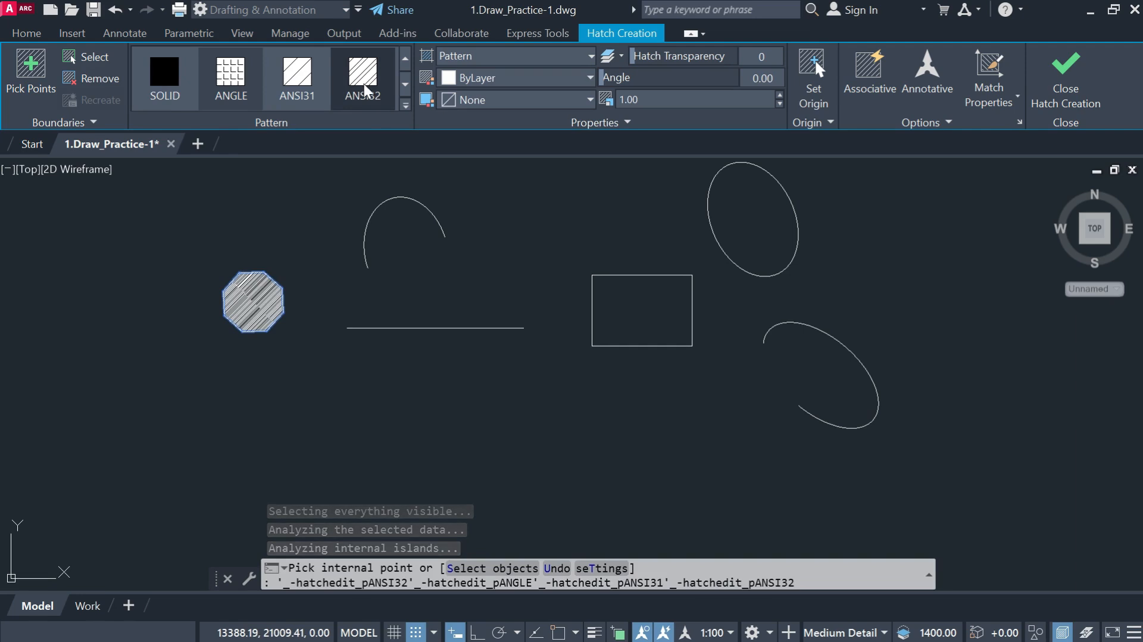
left_click(405, 107)
scroll(275, 256, "down", 7)
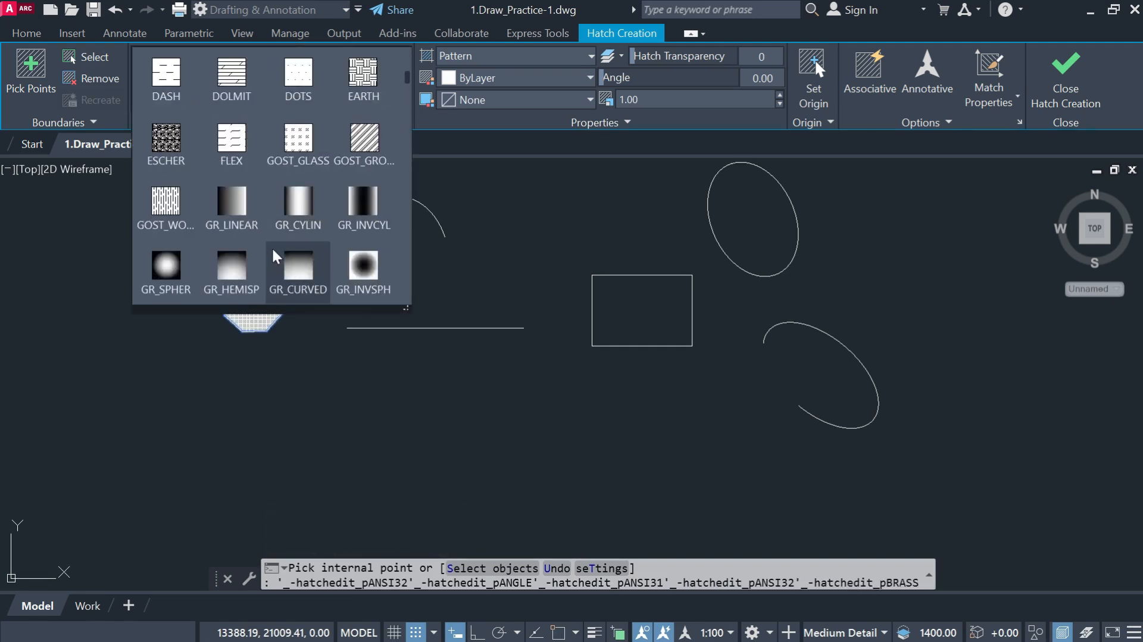
scroll(275, 256, "down", 5)
scroll(275, 256, "up", 4)
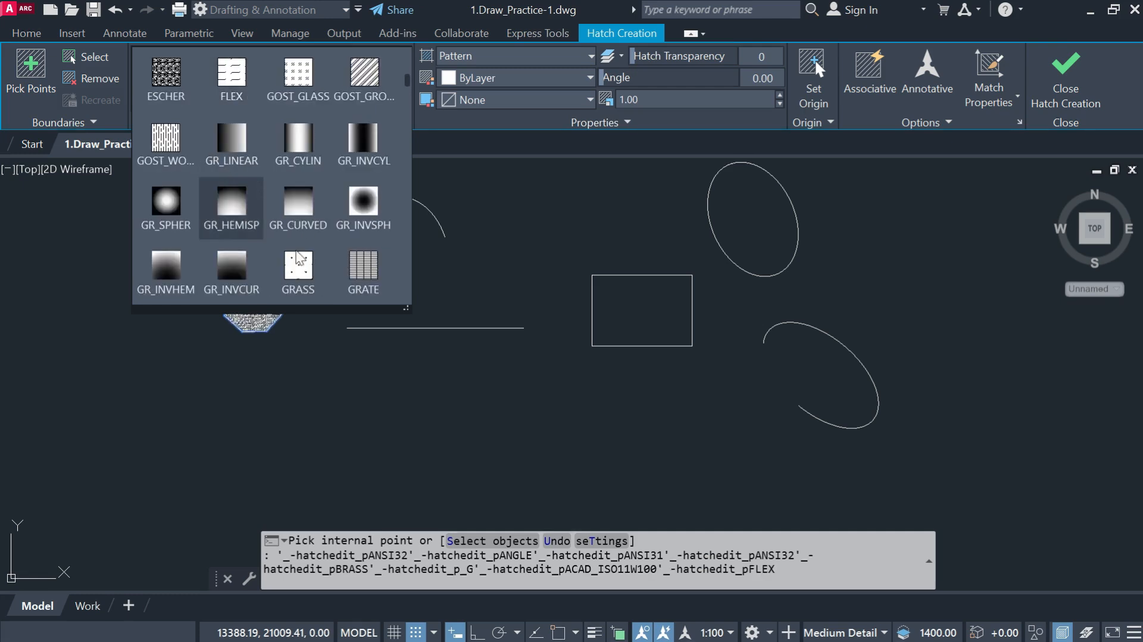
left_click(424, 244)
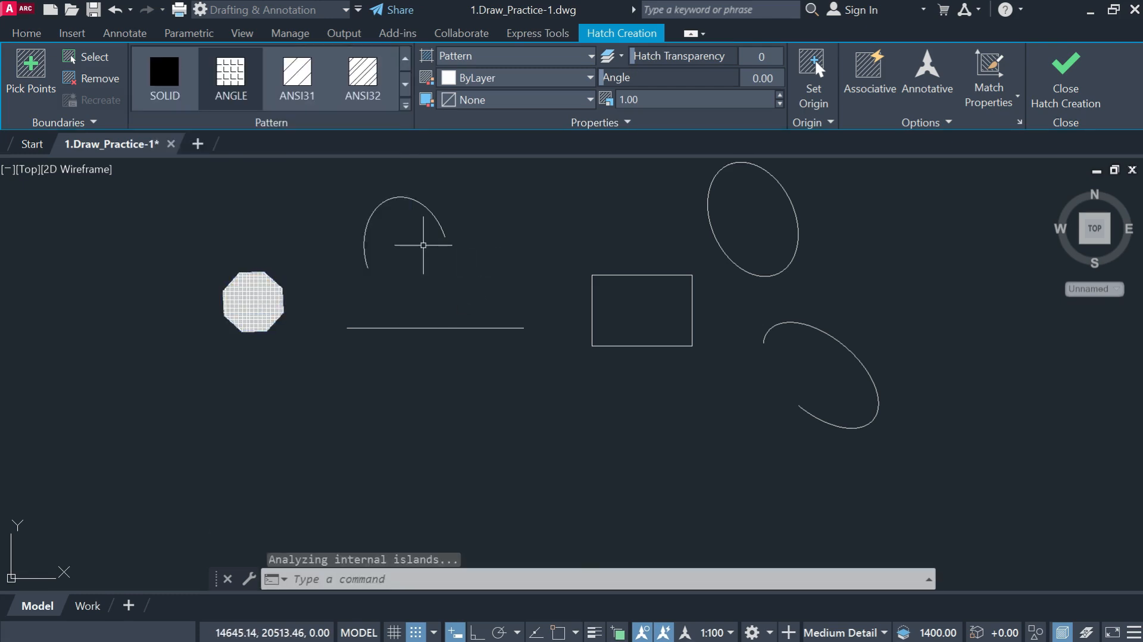
key("Escape")
- Fill the tilted full ellipse with a blue-to-yellow GR_LINEAR gradient
left_click(185, 99)
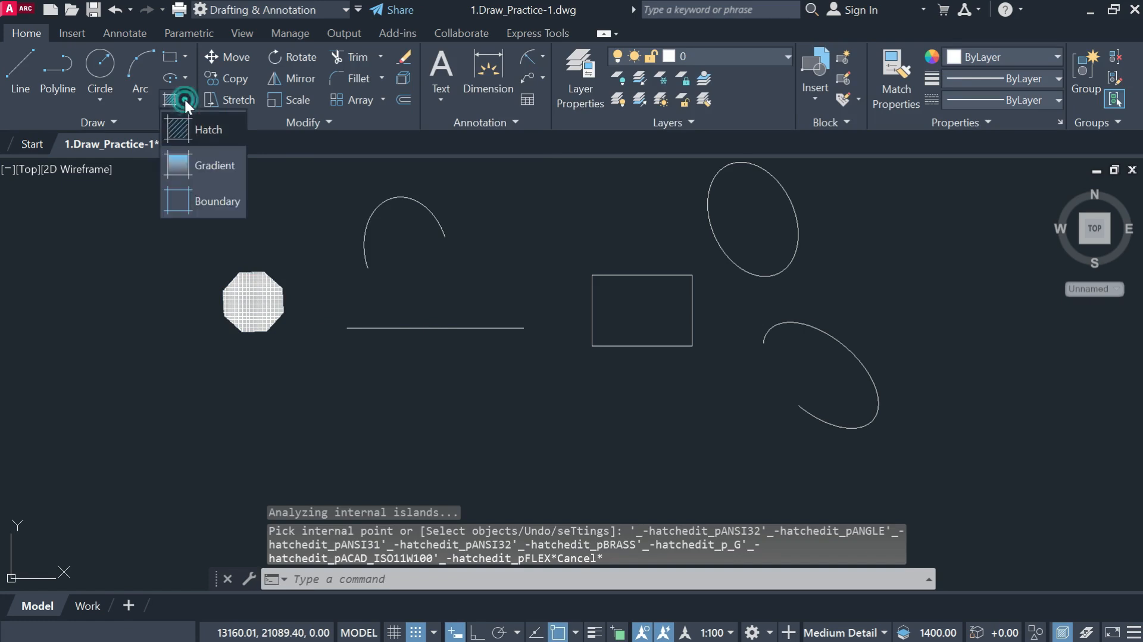
left_click(221, 162)
left_click(754, 230)
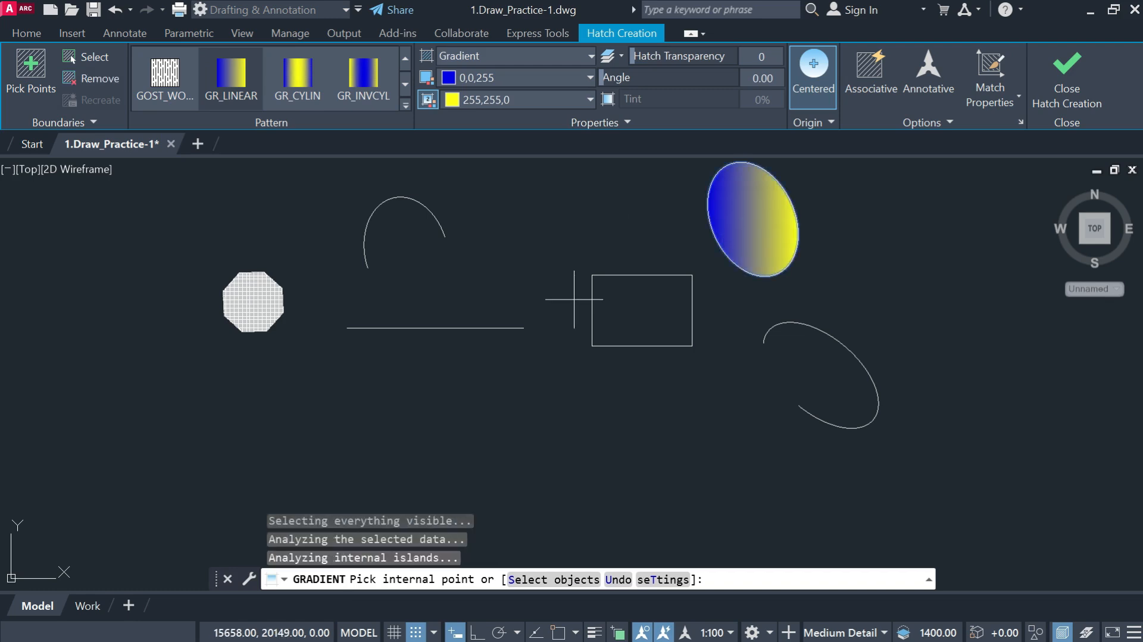
key("Return")
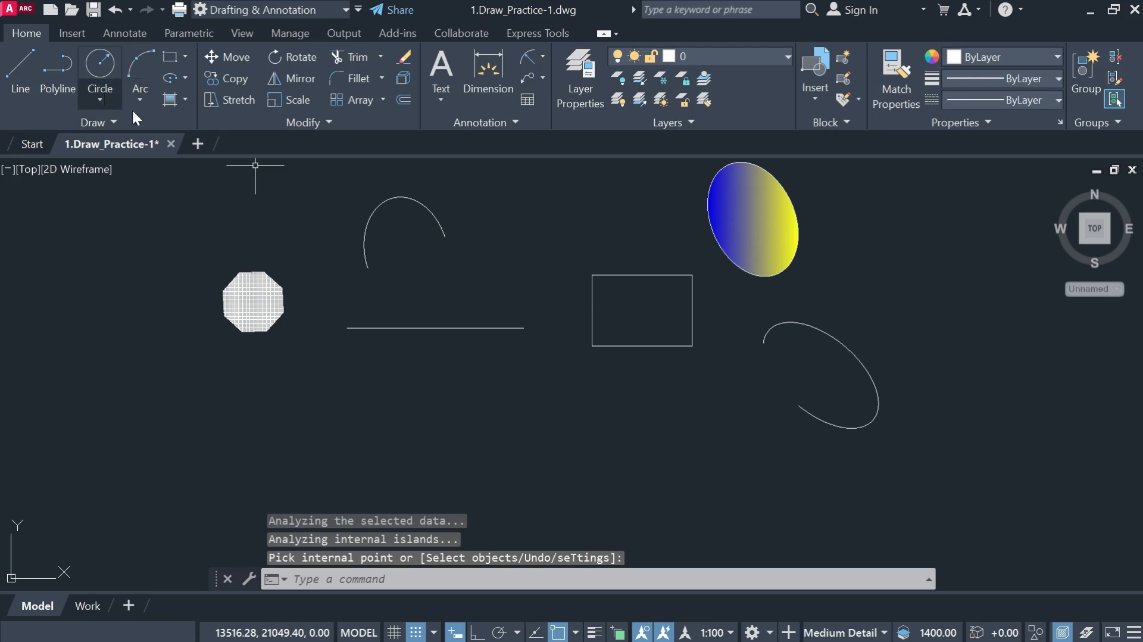
- Create a polyline boundary from a point picked inside the rectangle, with island detection on
left_click(184, 97)
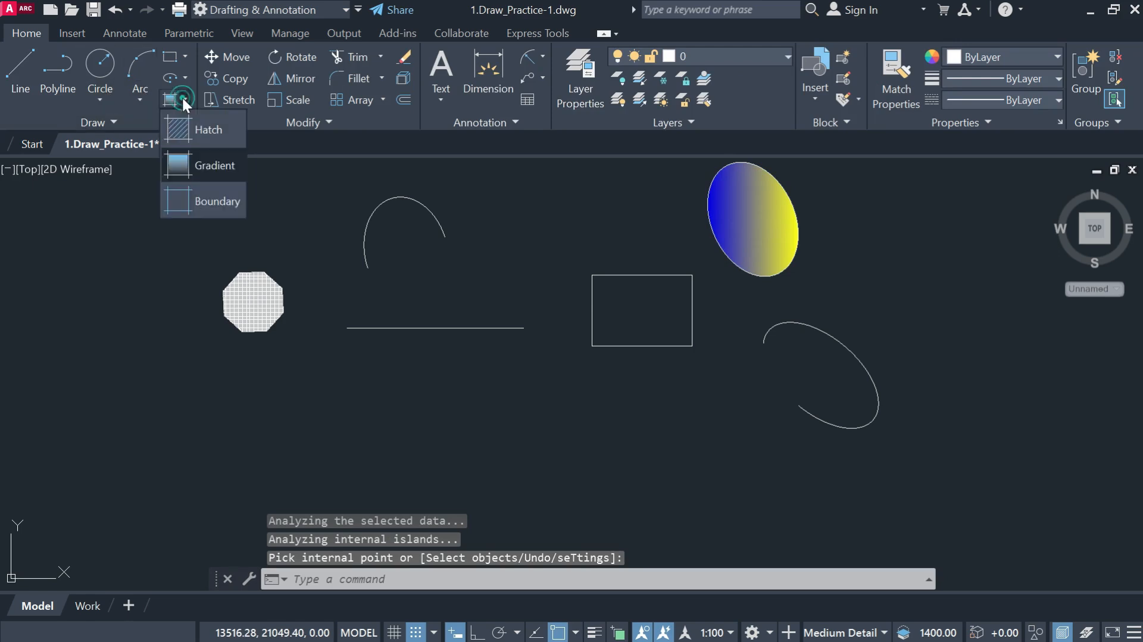
left_click(180, 200)
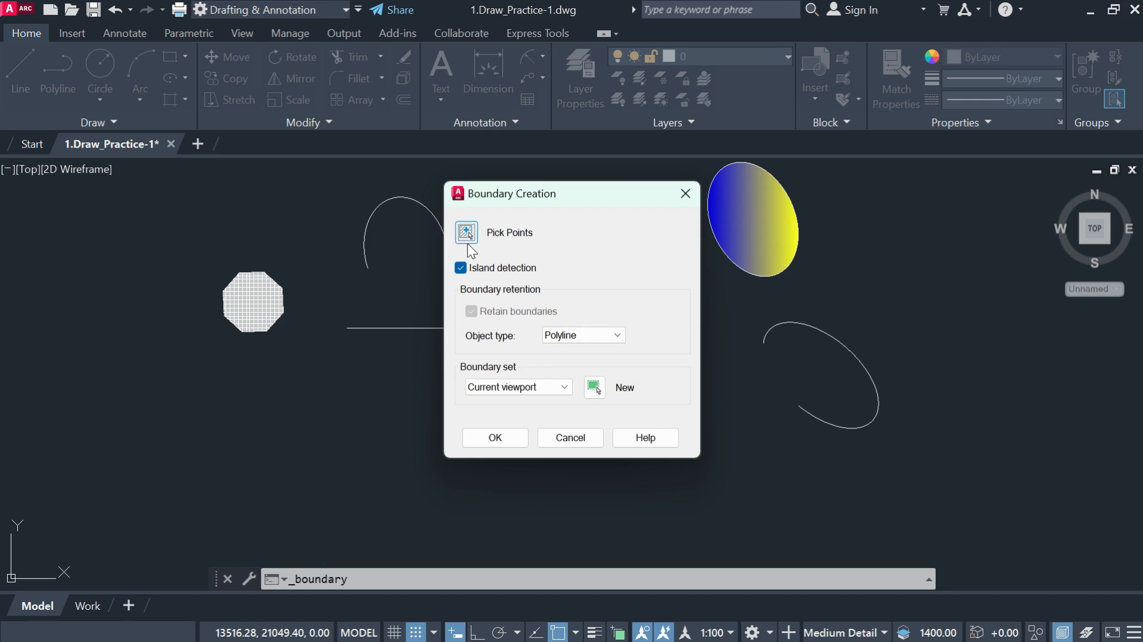
left_click(467, 232)
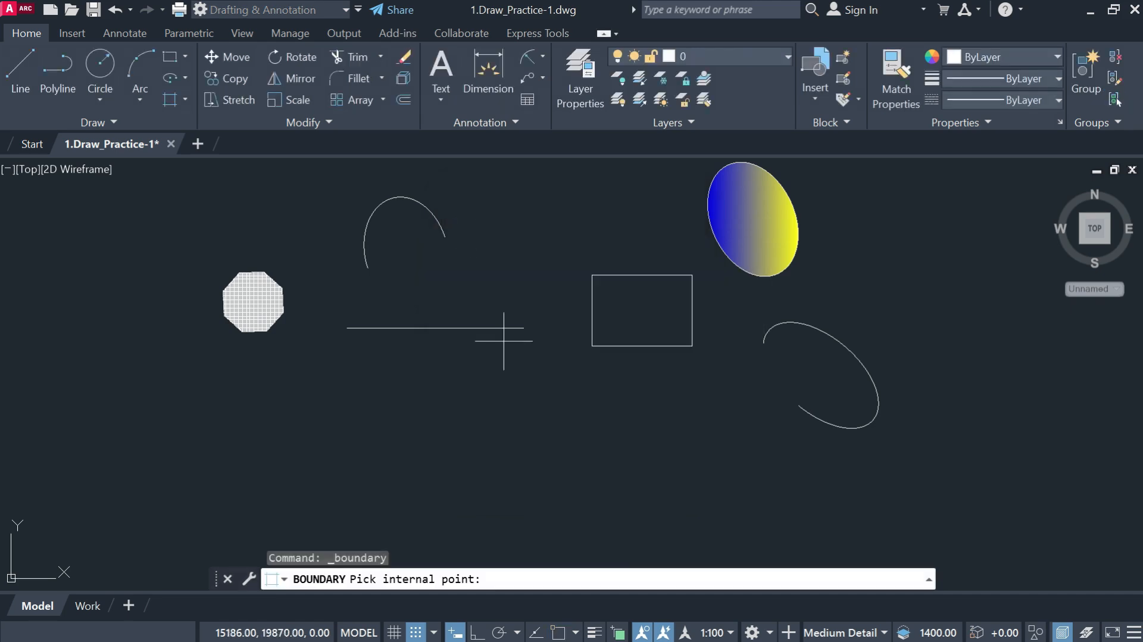
left_click(640, 309)
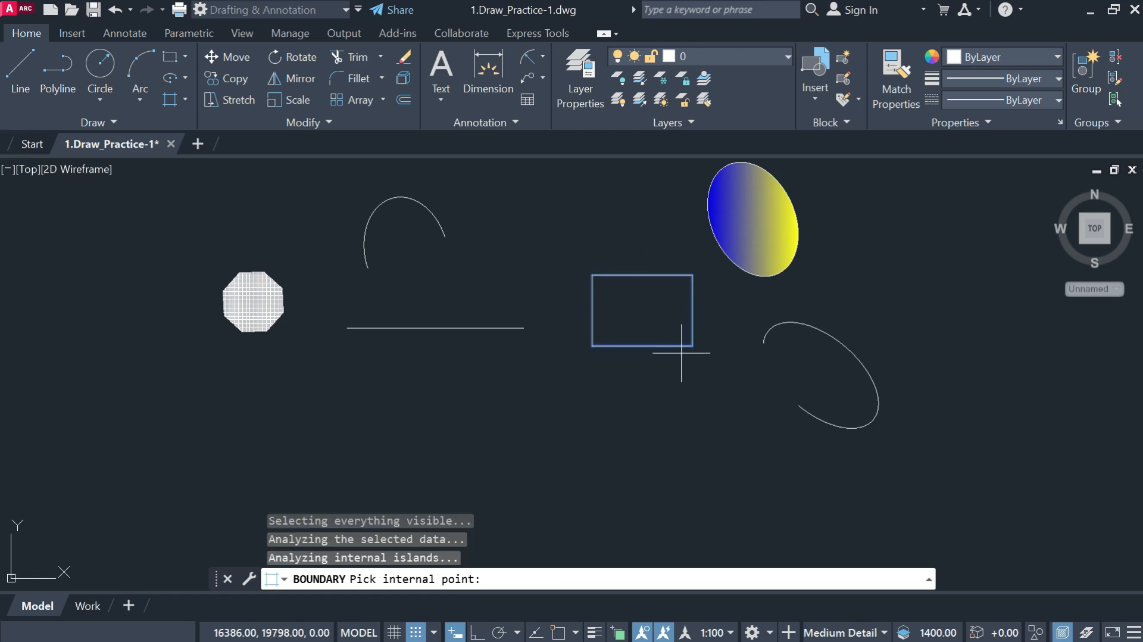
key("Return")
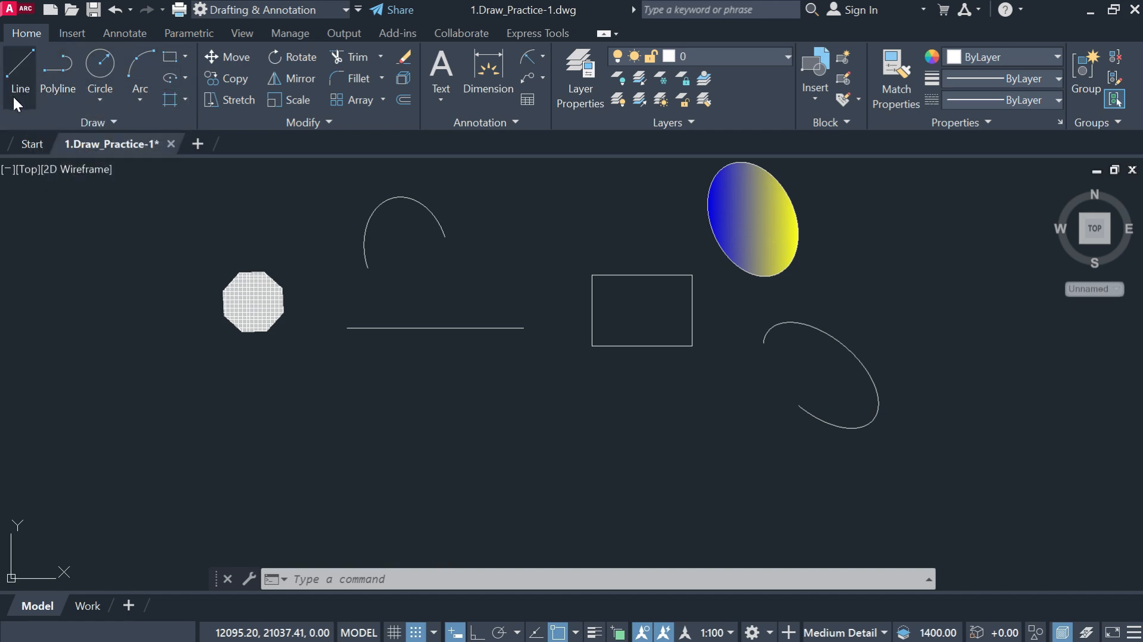
left_click(114, 122)
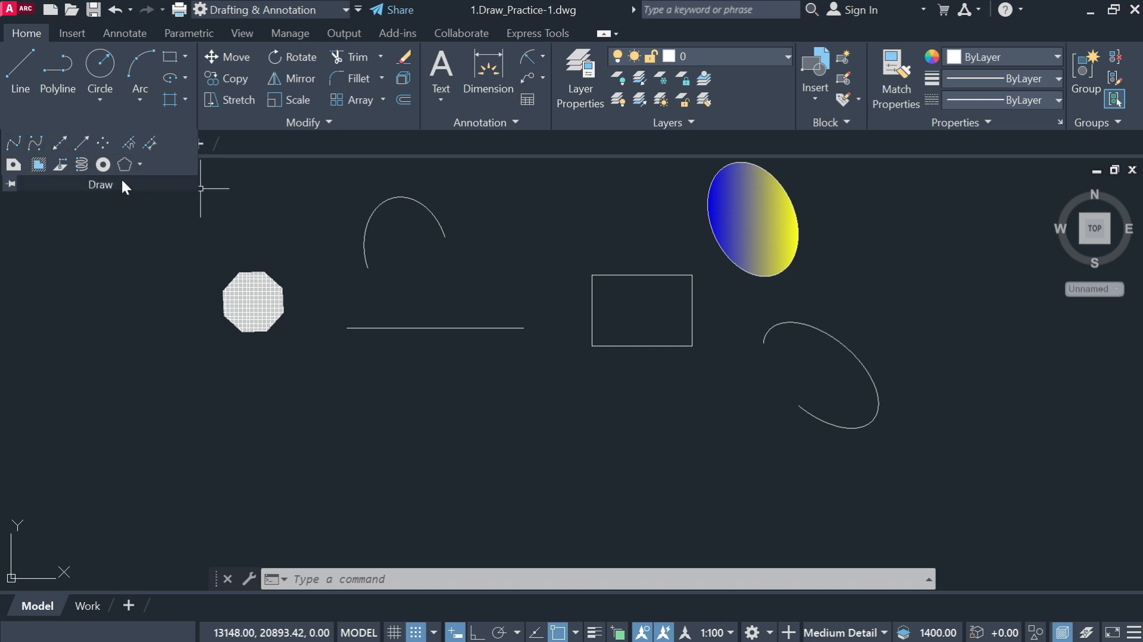
key("Escape")
- Select all the practice shapes with a crossing window and erase them
scroll(493, 397, "down", 2)
left_click(903, 457)
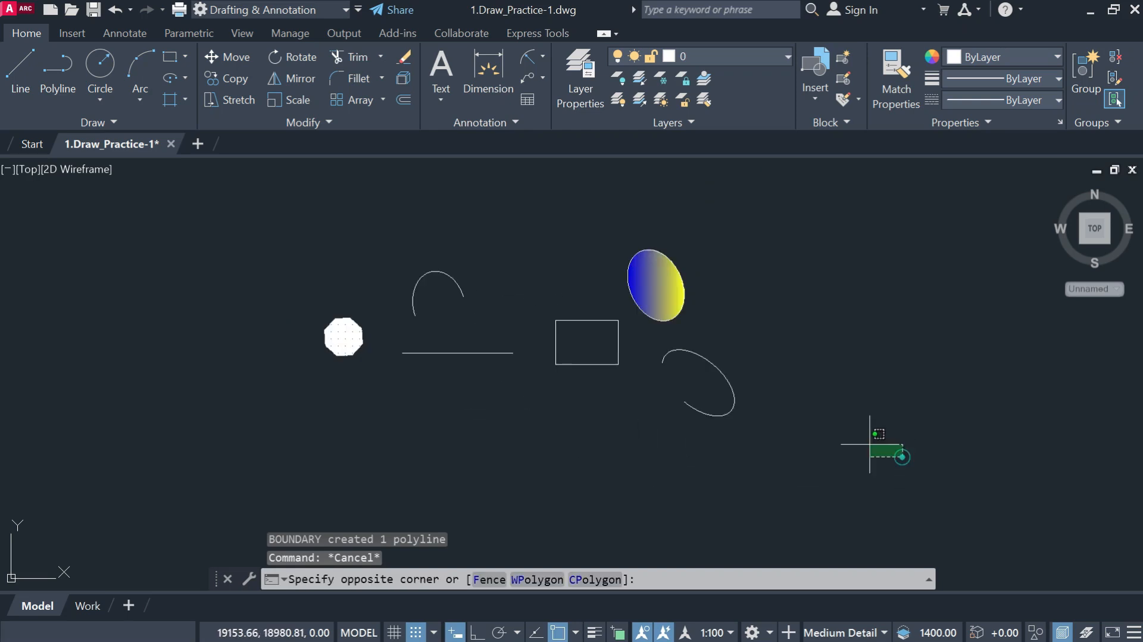
left_click(304, 237)
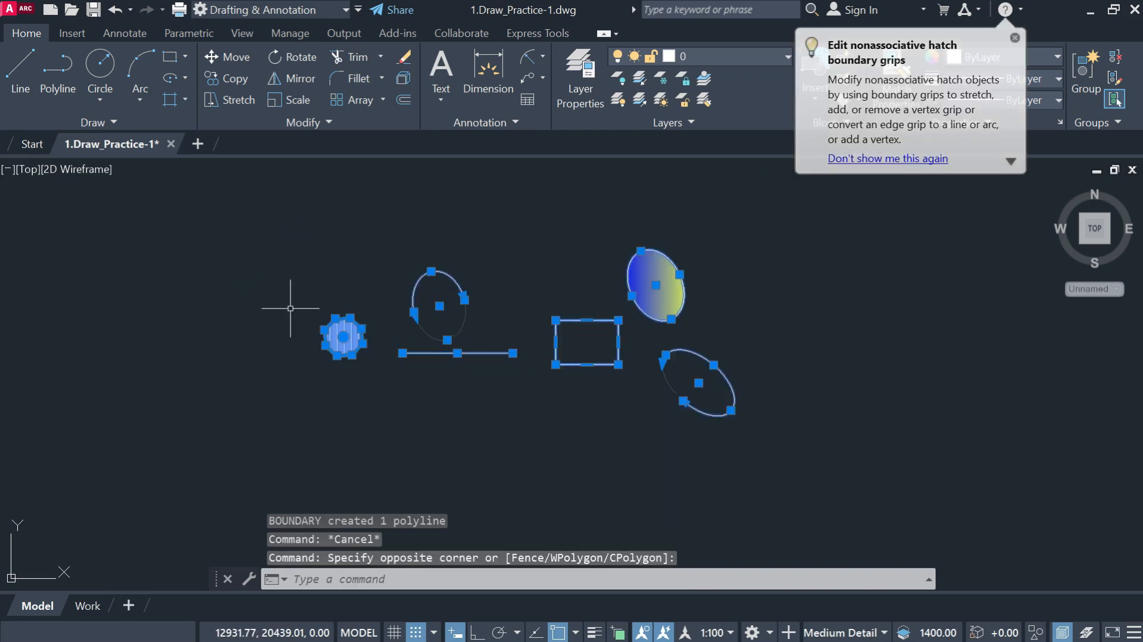
key("Return")
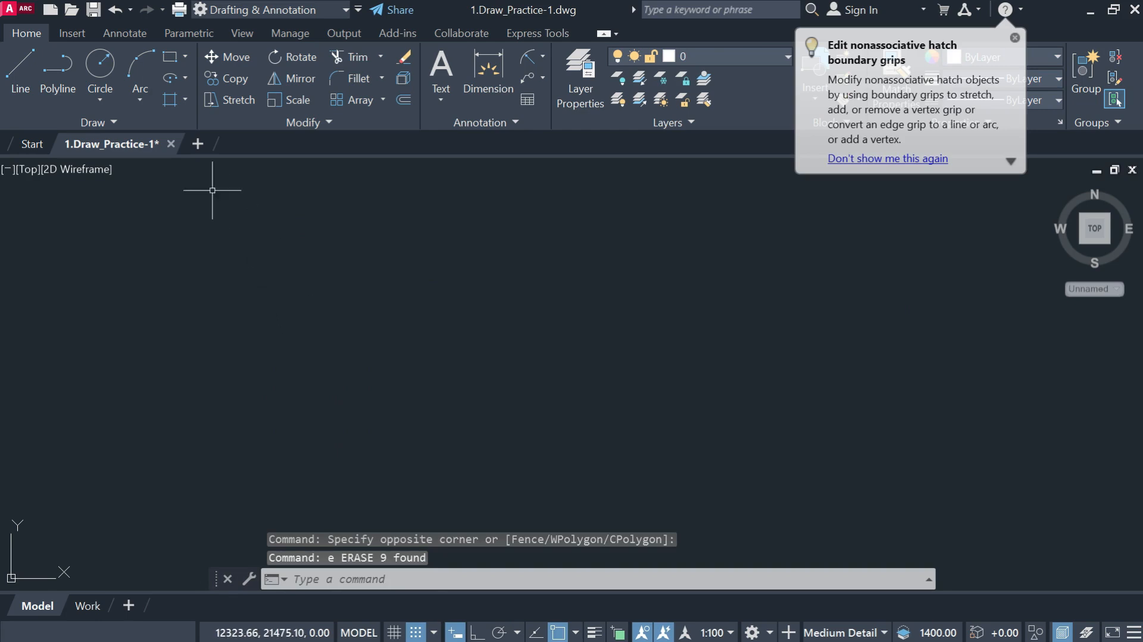
- Draw a wavy fit-point spline through five points across the empty drawing area
left_click(112, 121)
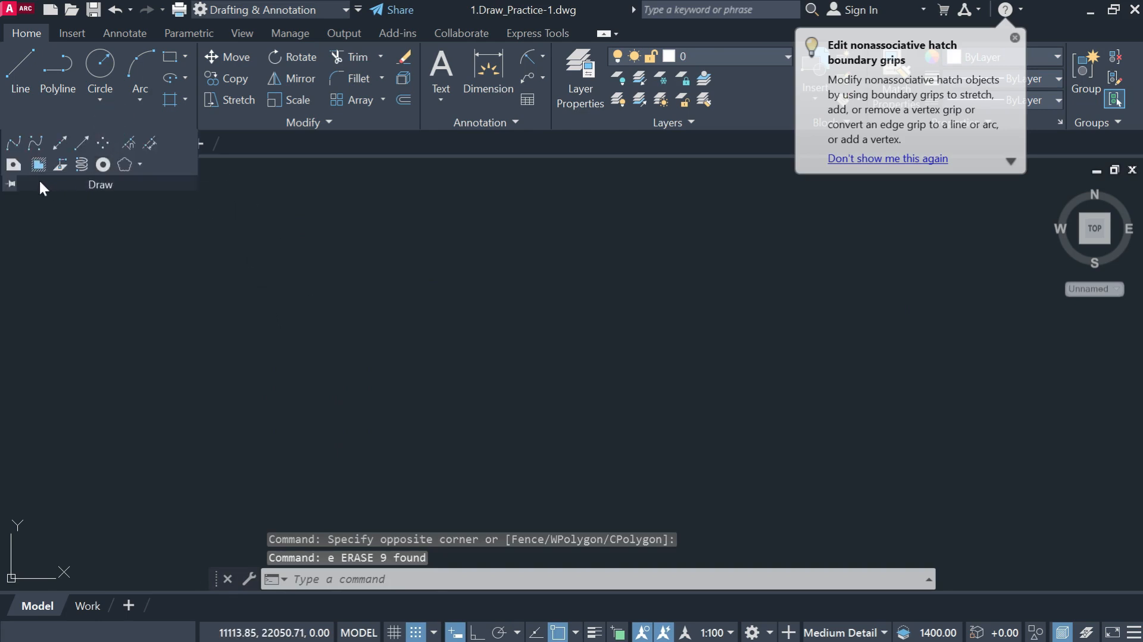
left_click(14, 144)
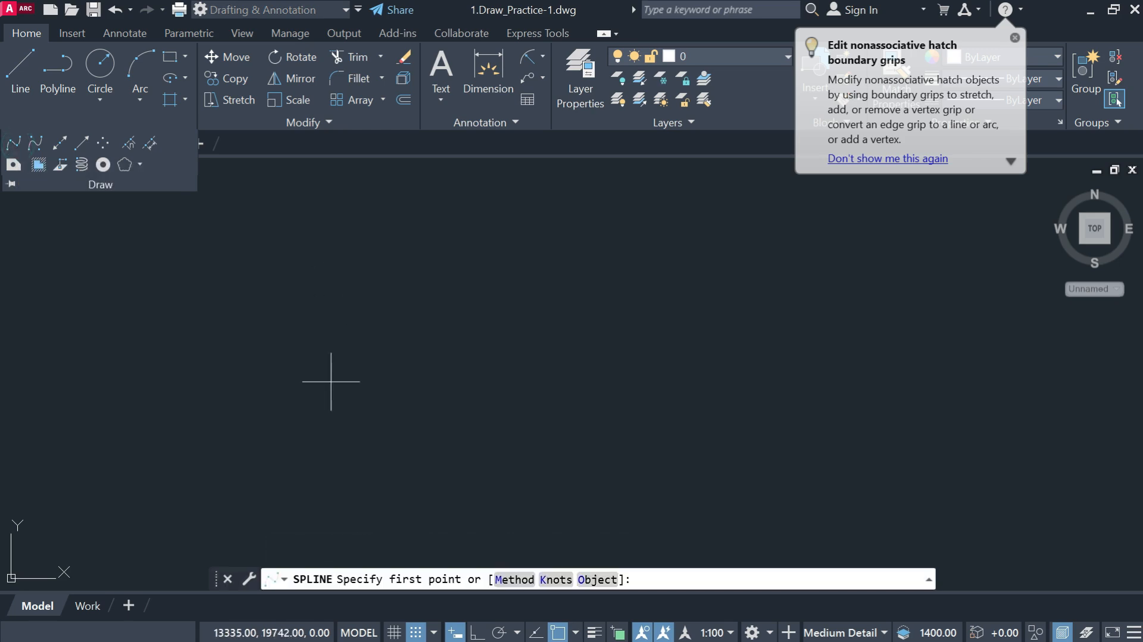
left_click(314, 362)
left_click(483, 282)
left_click(803, 390)
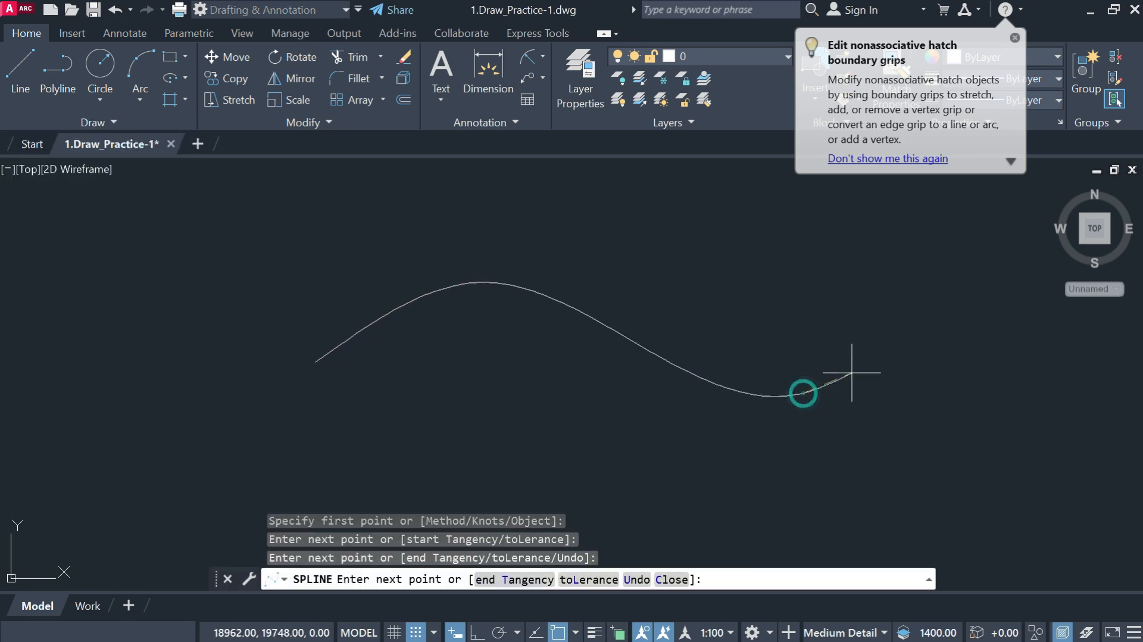
left_click(950, 321)
left_click(1033, 371)
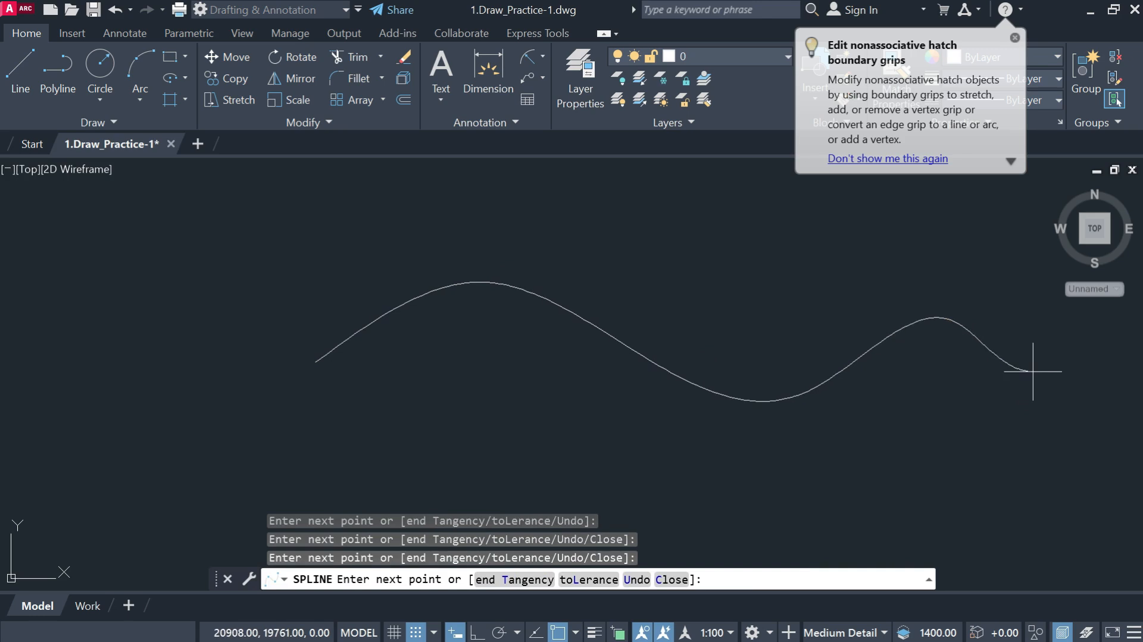
key("Return")
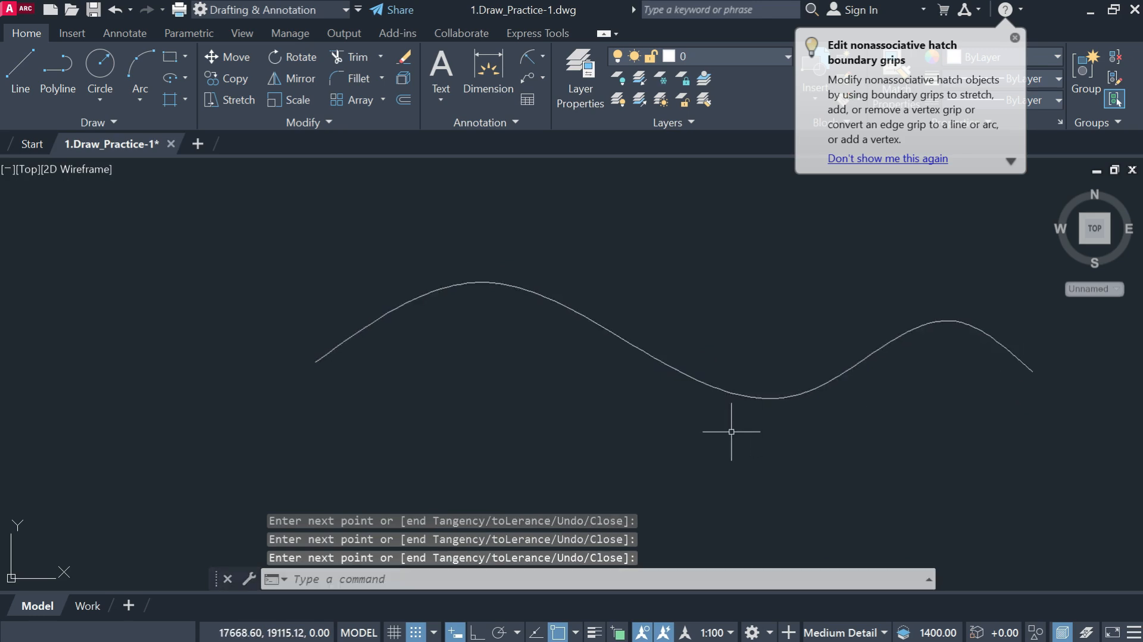
- Draw a control-vertex spline with six control points, starting below the wavy spline and curving around and above it
left_click(110, 122)
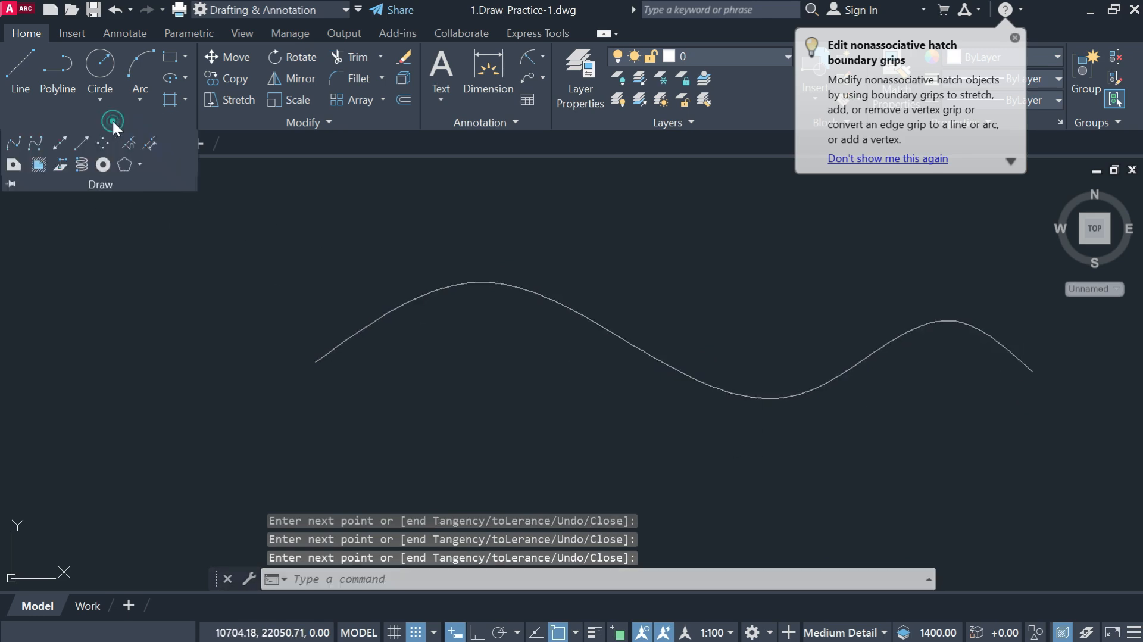
left_click(35, 144)
left_click(321, 464)
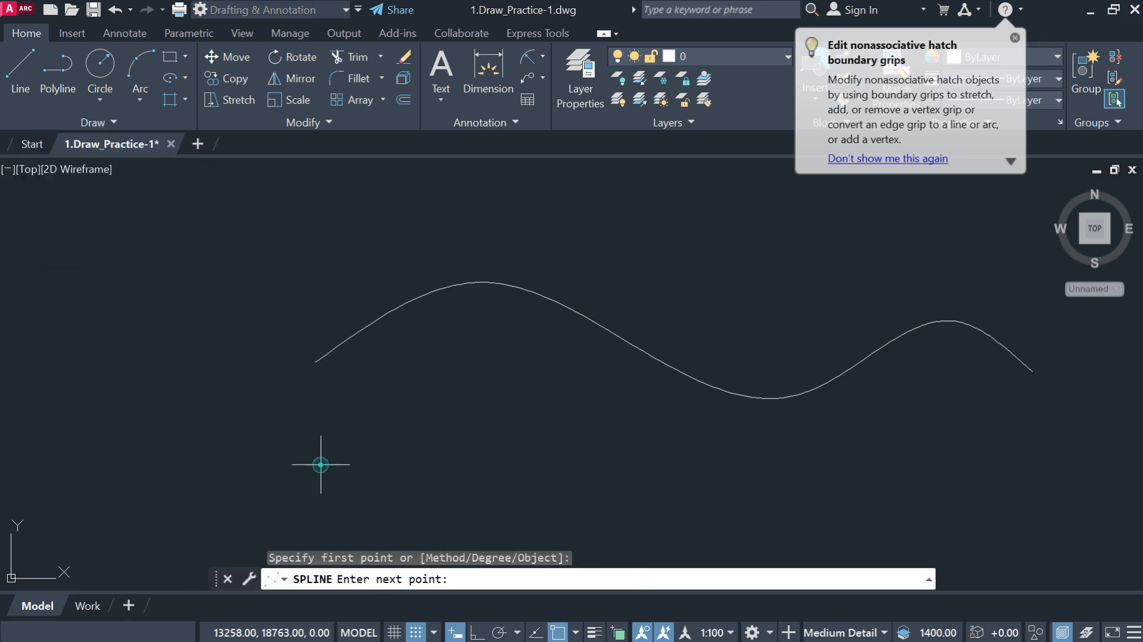
left_click(149, 355)
left_click(249, 263)
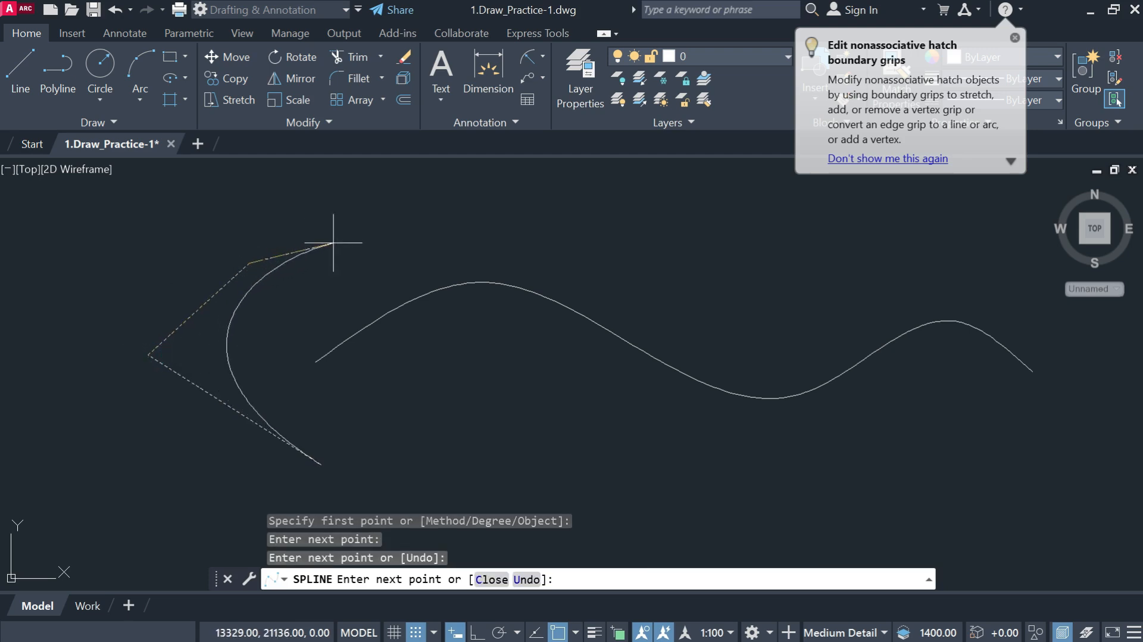
left_click(510, 225)
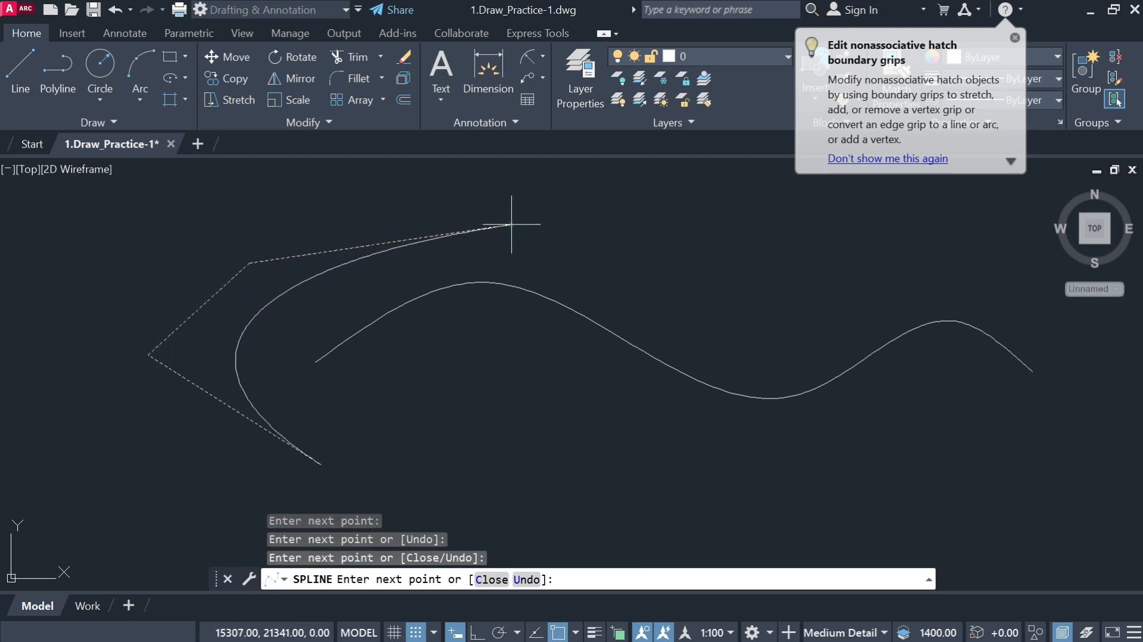
left_click(705, 318)
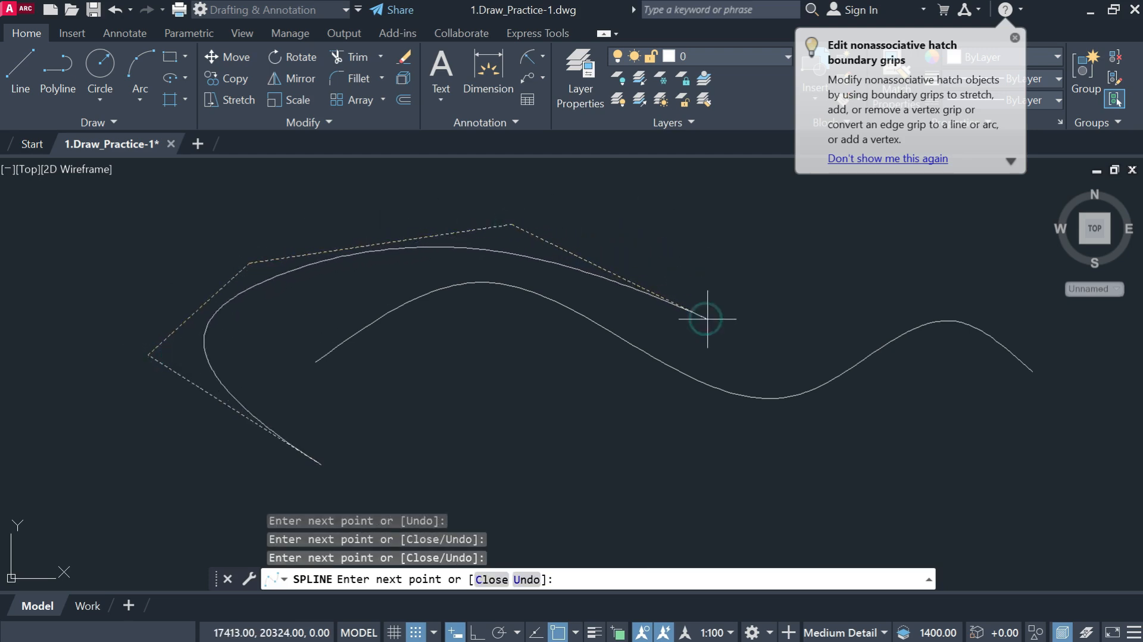
left_click(909, 231)
key("Return")
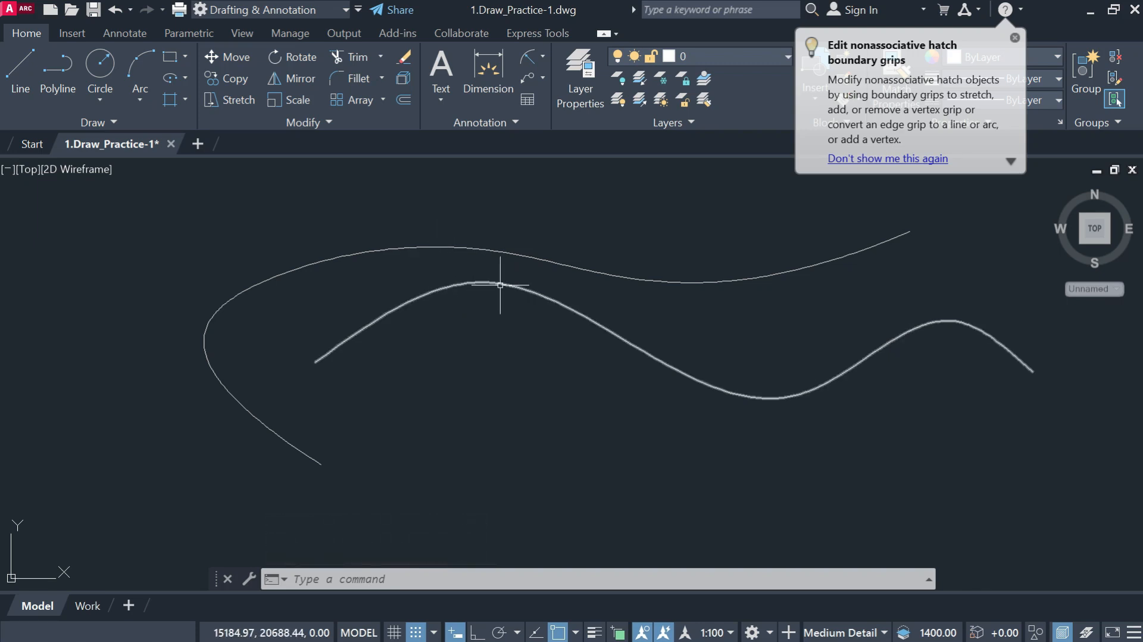
- Select both splines to compare their fit-point and control-vertex grips, and clear the selection
left_click(500, 285)
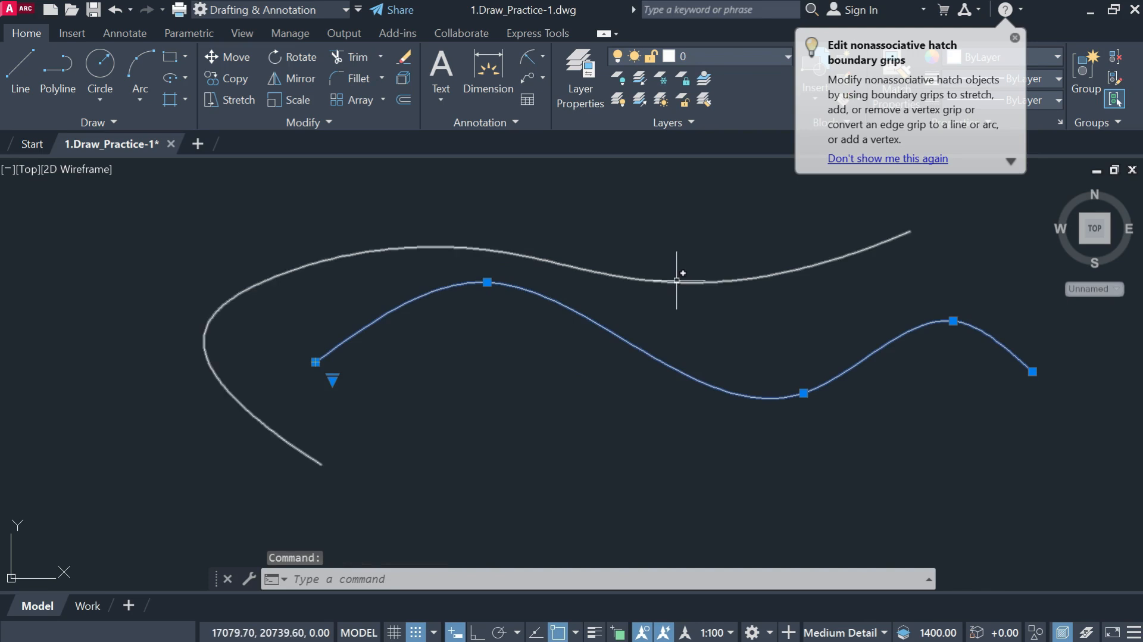
left_click(676, 280)
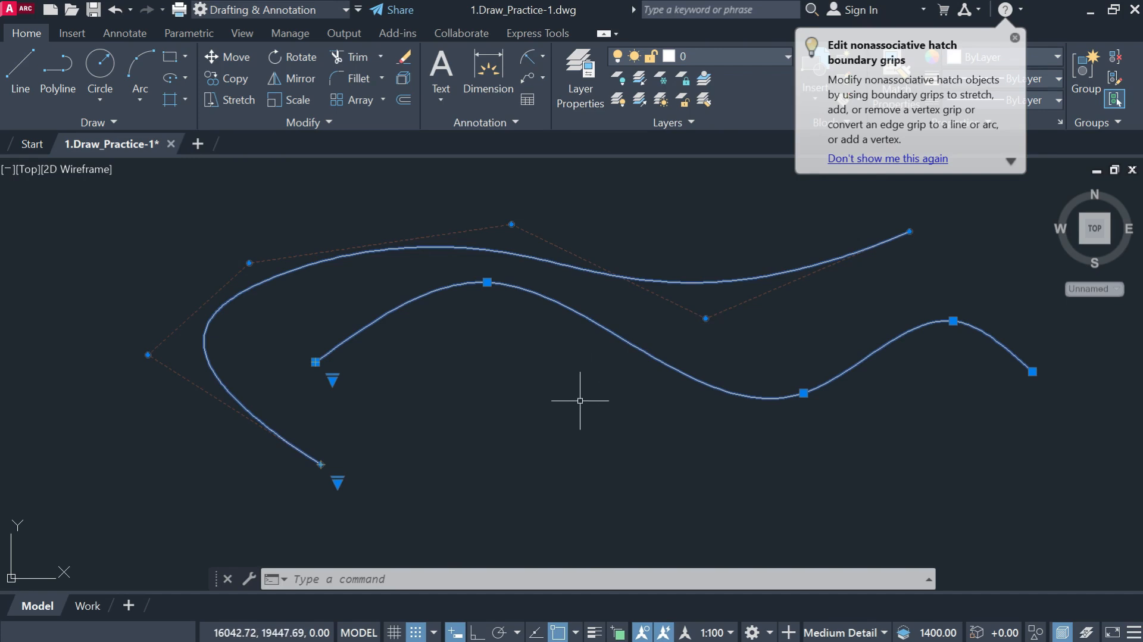
key("Escape")
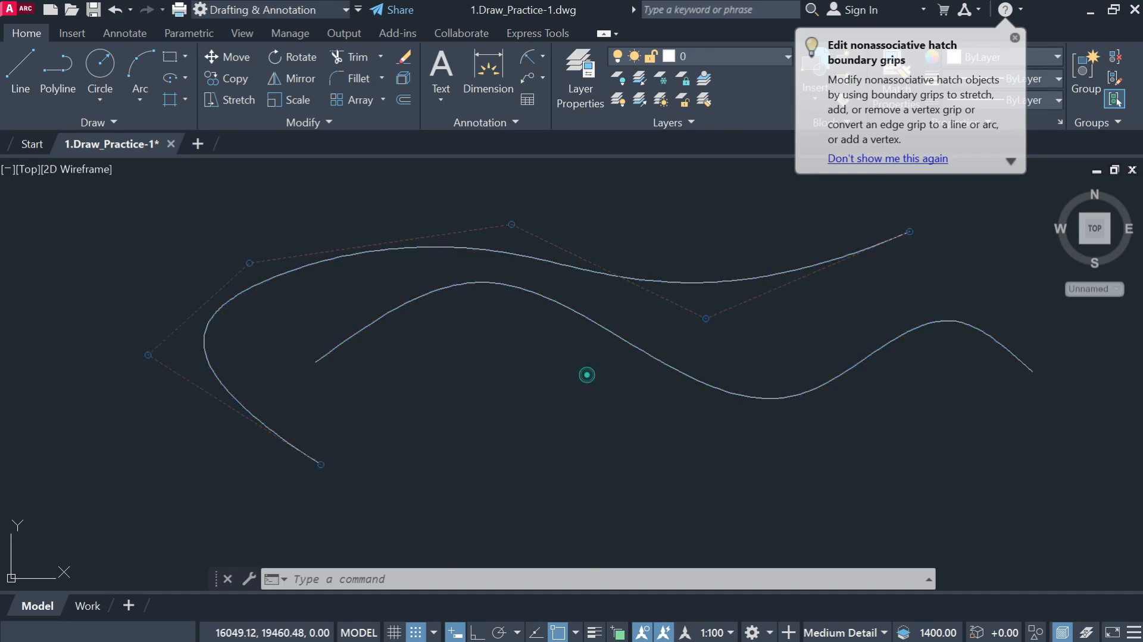
- Select both splines with a crossing window and erase them
left_click(587, 375)
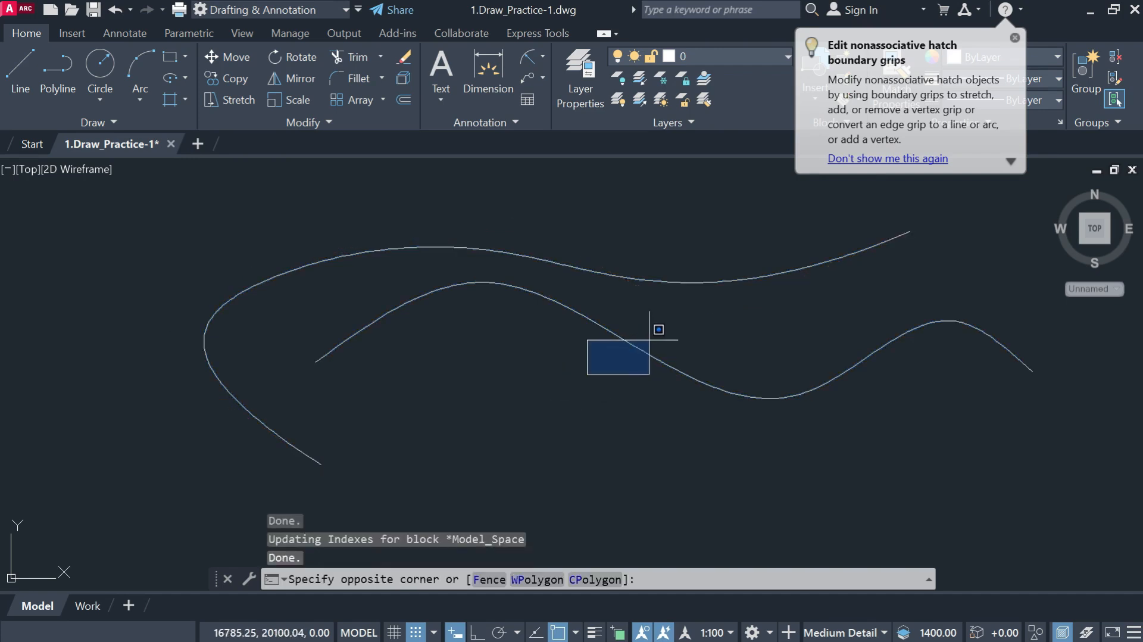
left_click(636, 254)
left_click(631, 254)
left_click(490, 368)
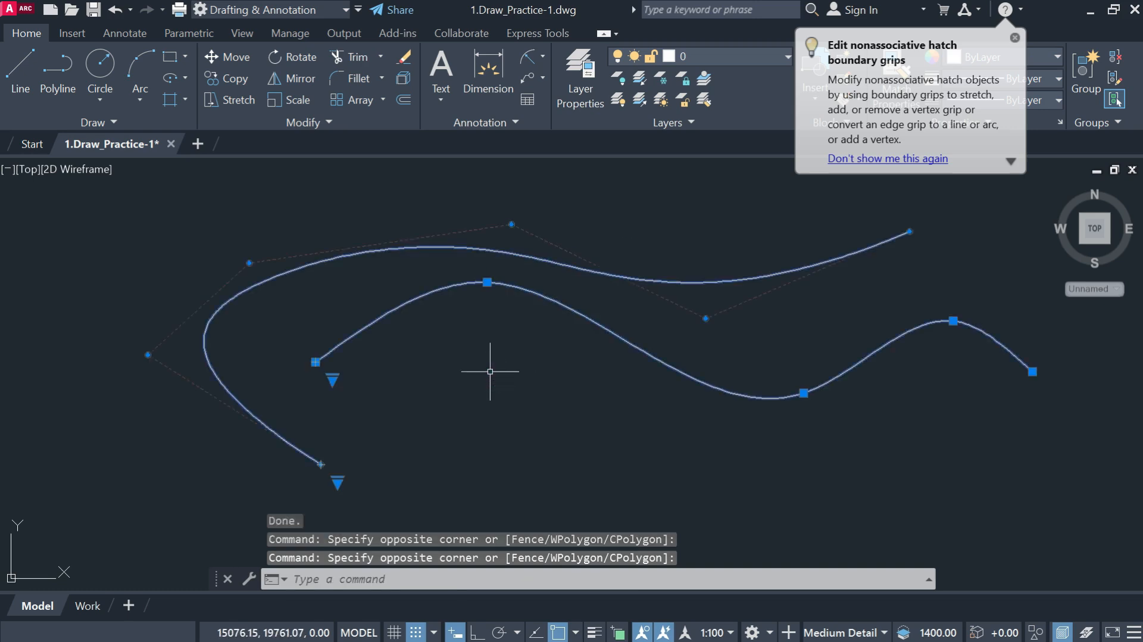
type("e")
key("Return")
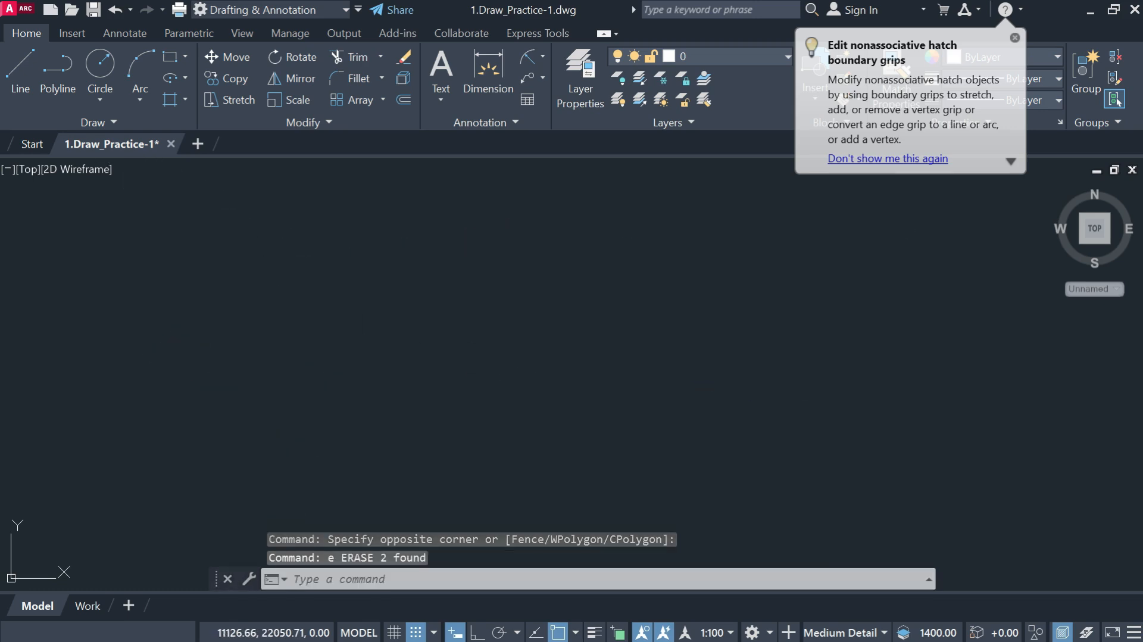
- Draw two construction lines through one common point, one rising and one falling to the right
left_click(109, 120)
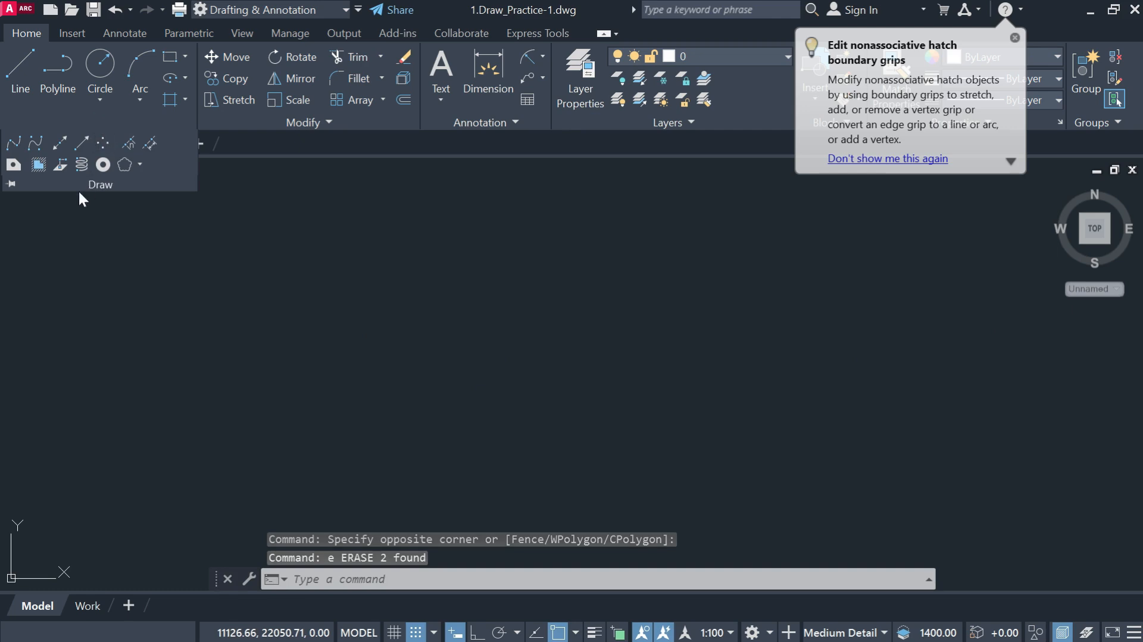
left_click(60, 144)
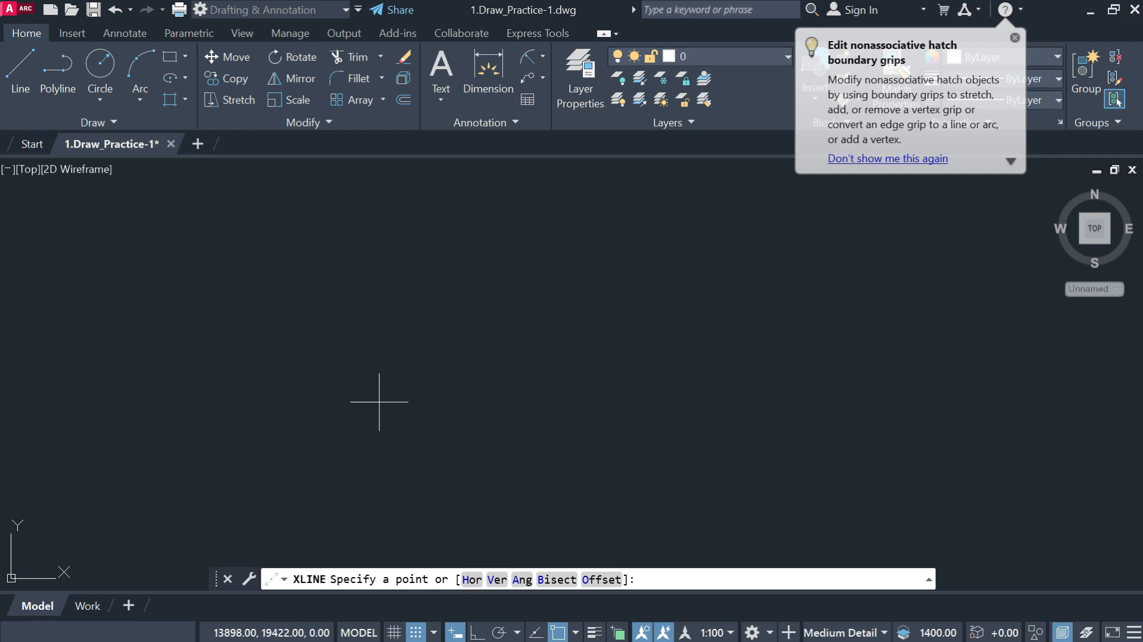
left_click(454, 354)
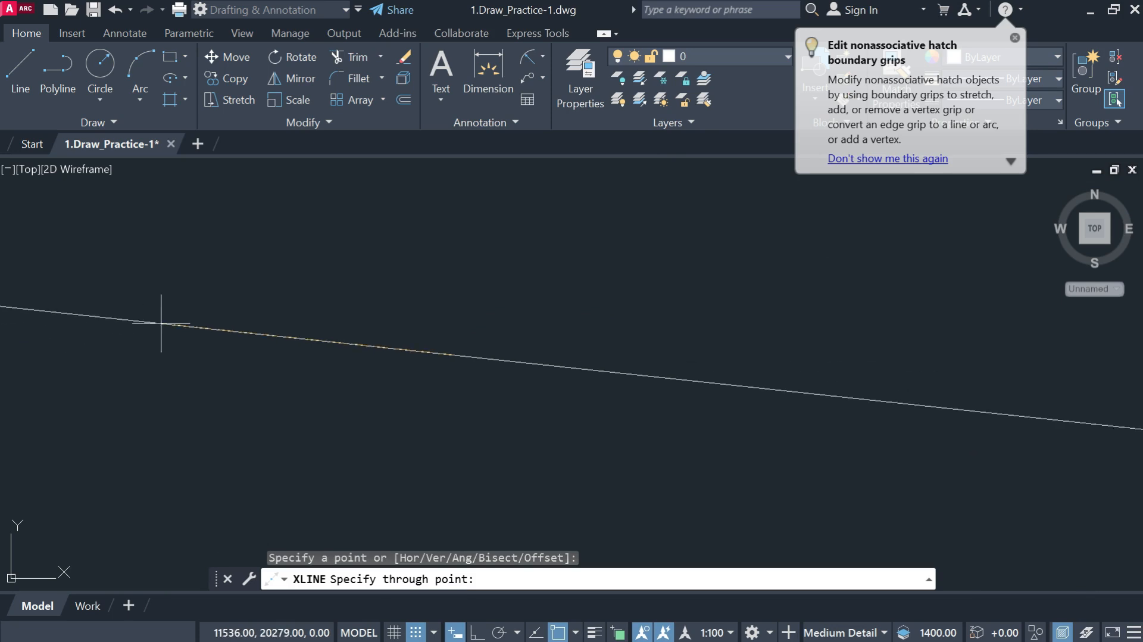
left_click(590, 258)
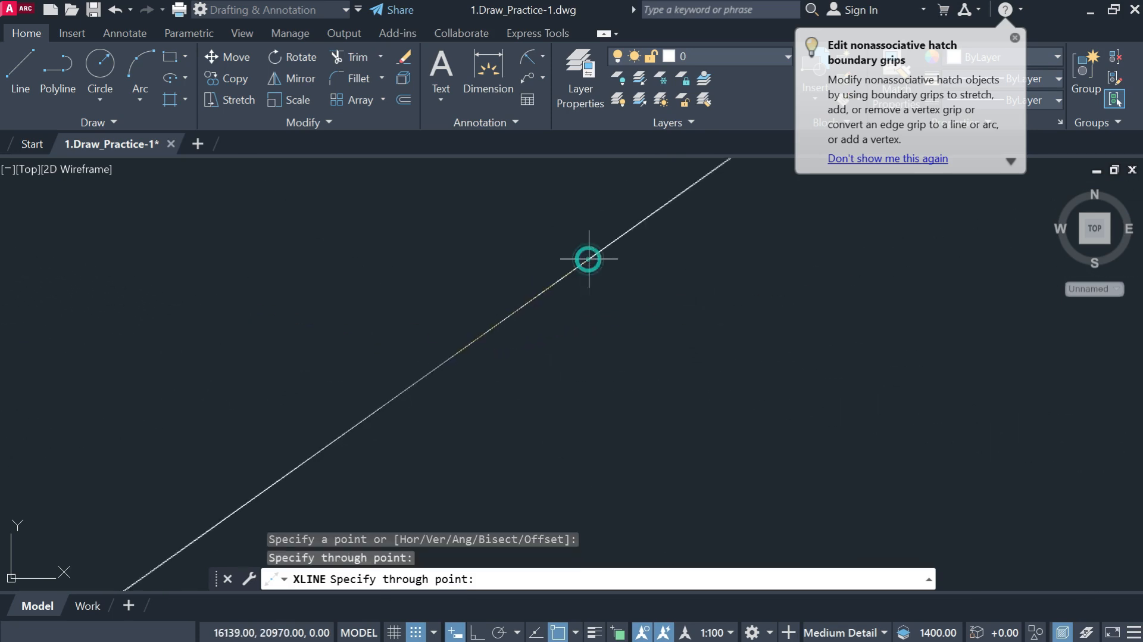
left_click(658, 401)
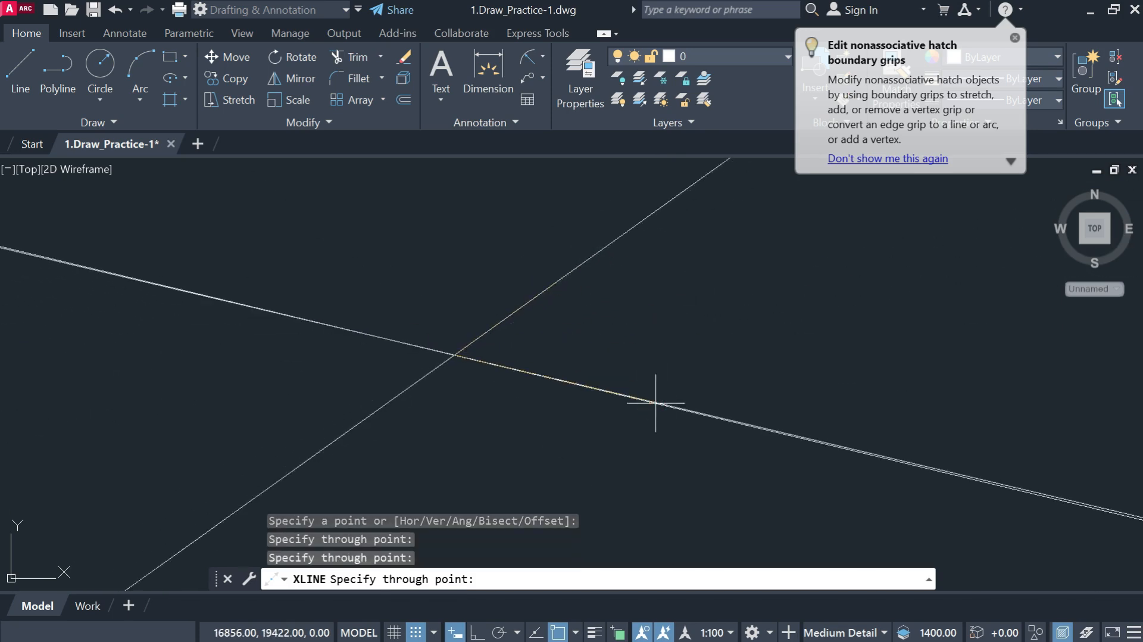
key("Escape")
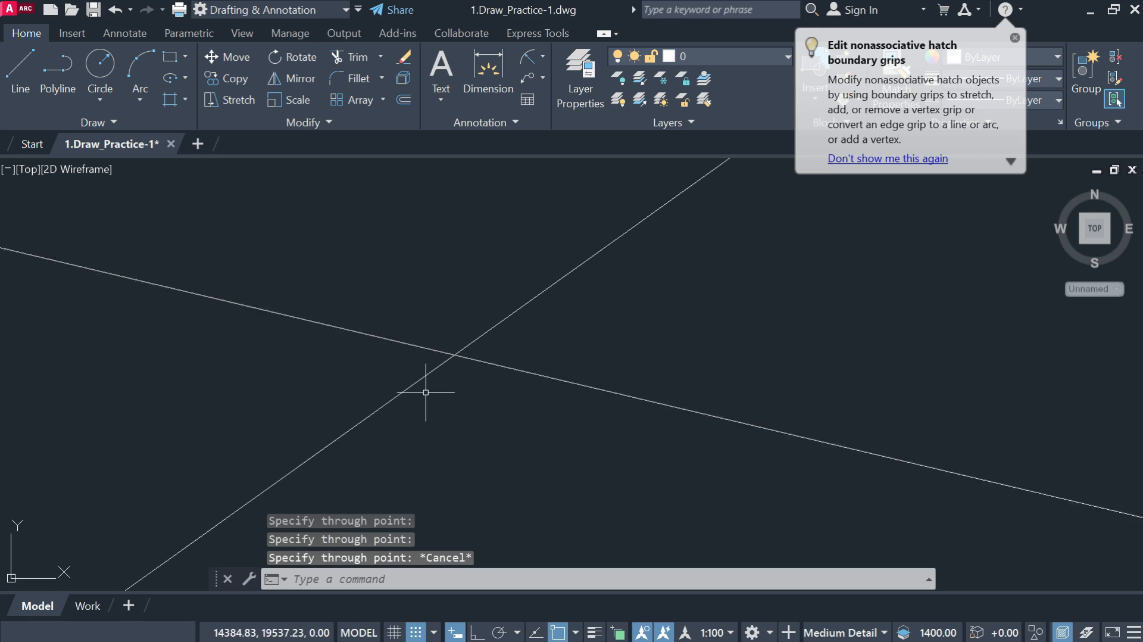
- Select the two construction lines with a crossing window around their intersection and erase them
middle_click_drag(490, 369, 545, 355)
scroll(536, 366, "down", 5)
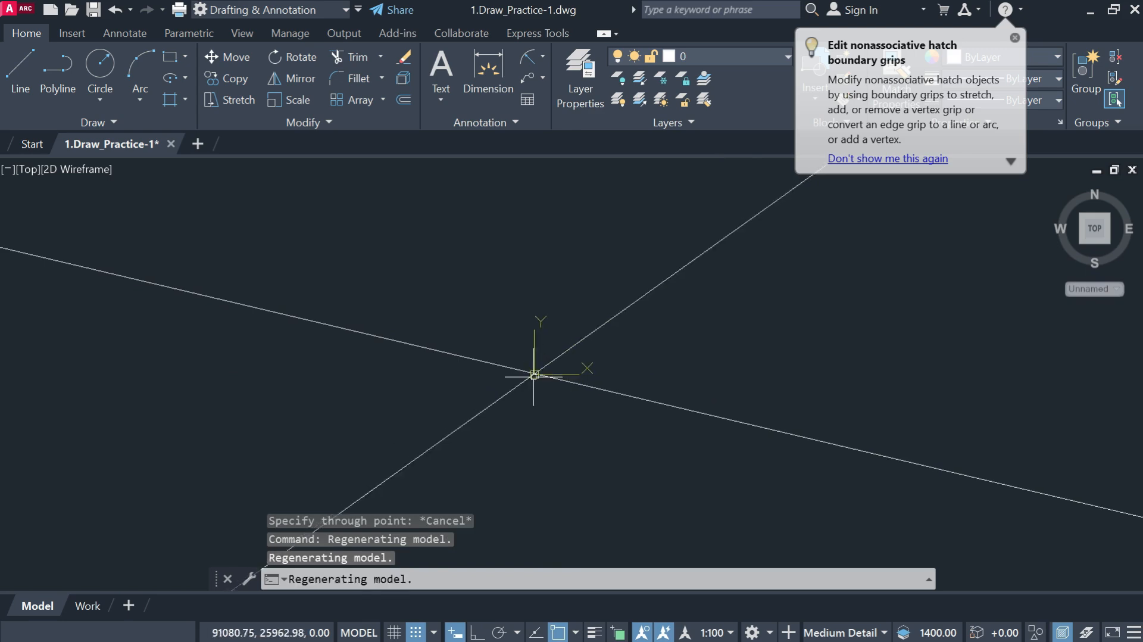
scroll(534, 375, "down", 5)
scroll(510, 357, "up", 10)
scroll(481, 319, "up", 5)
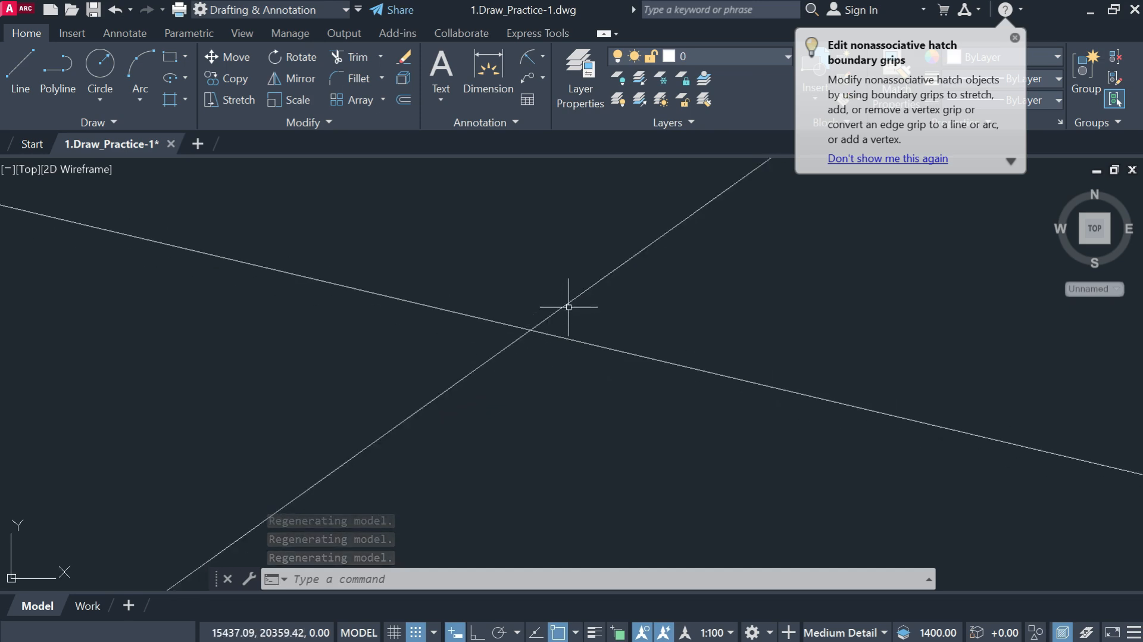
left_click(547, 359)
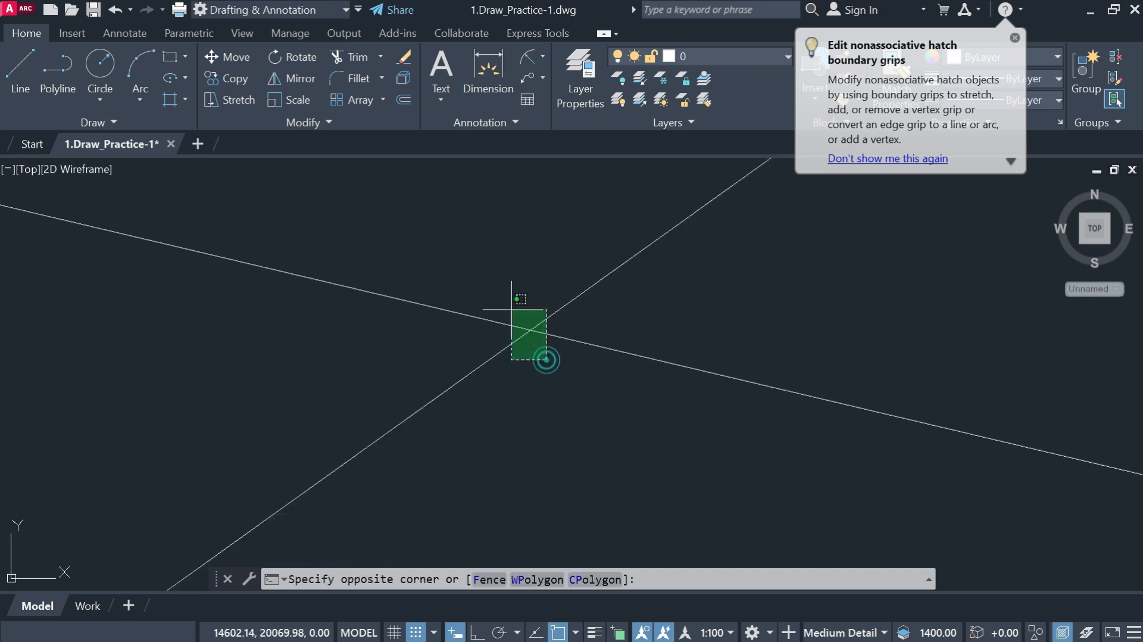
left_click(510, 307)
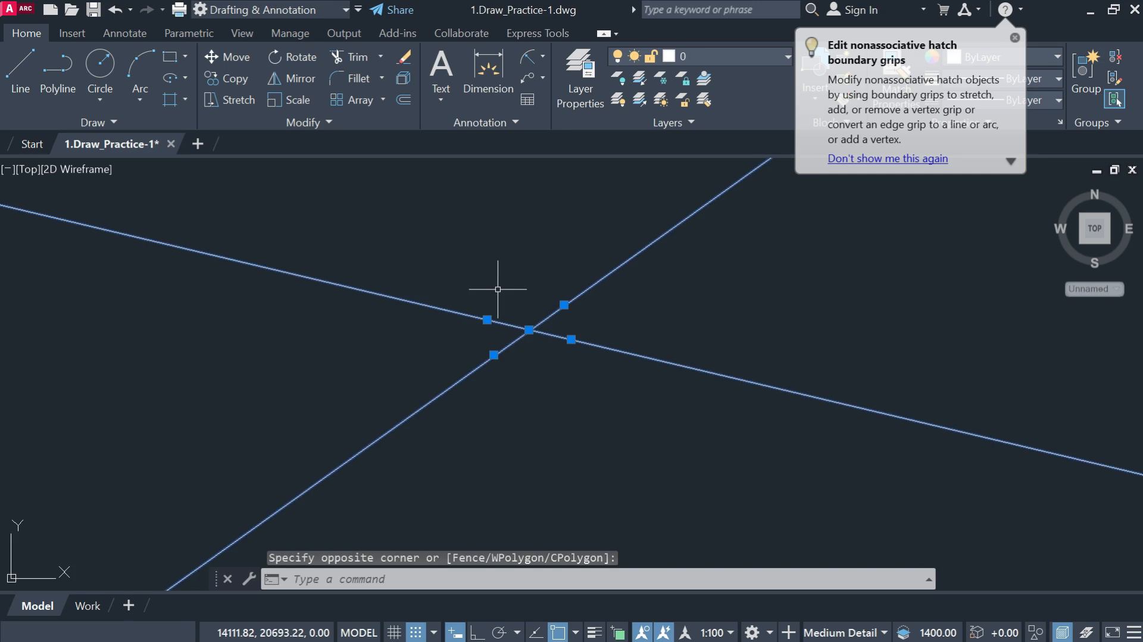
type("e")
key("Return")
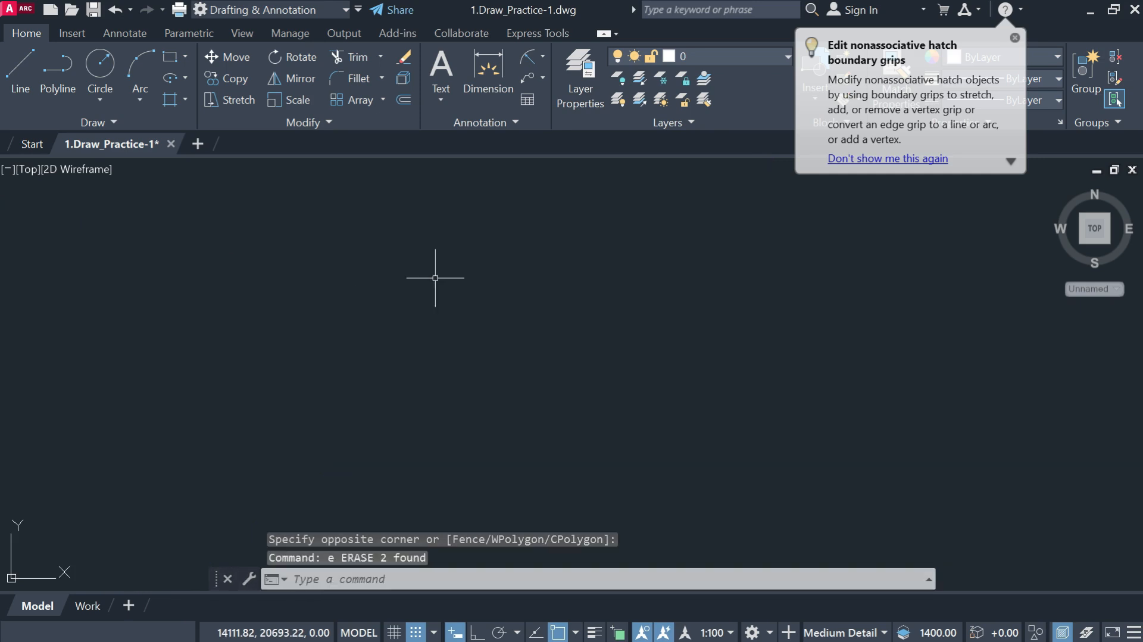
- Draw five rays in different directions from one common start point near the middle of the drawing area
left_click(114, 123)
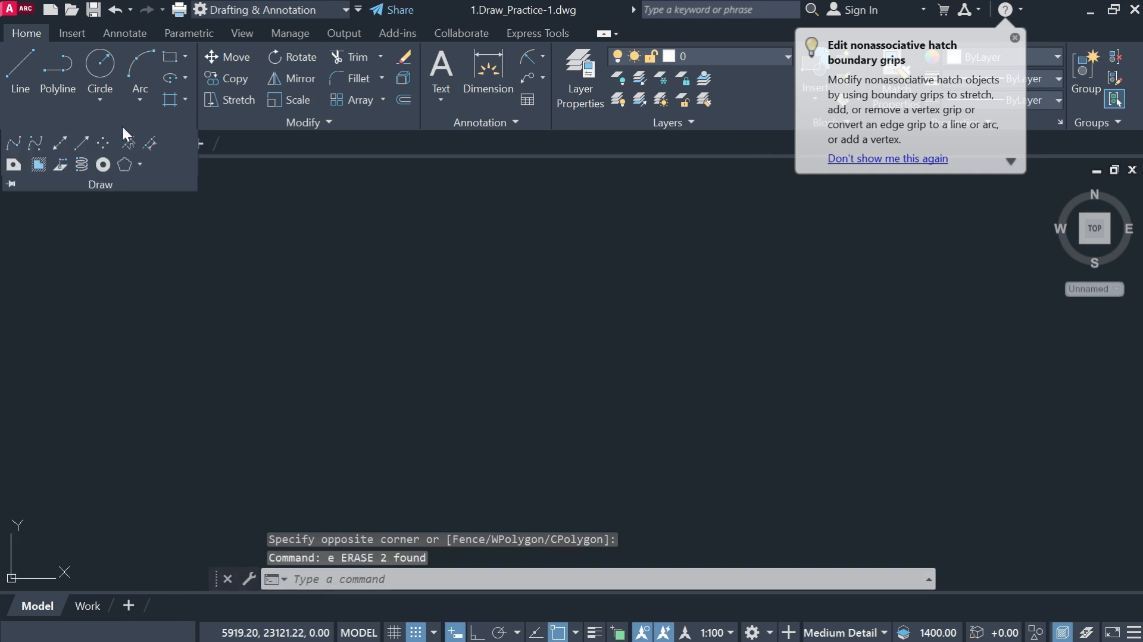
left_click(83, 143)
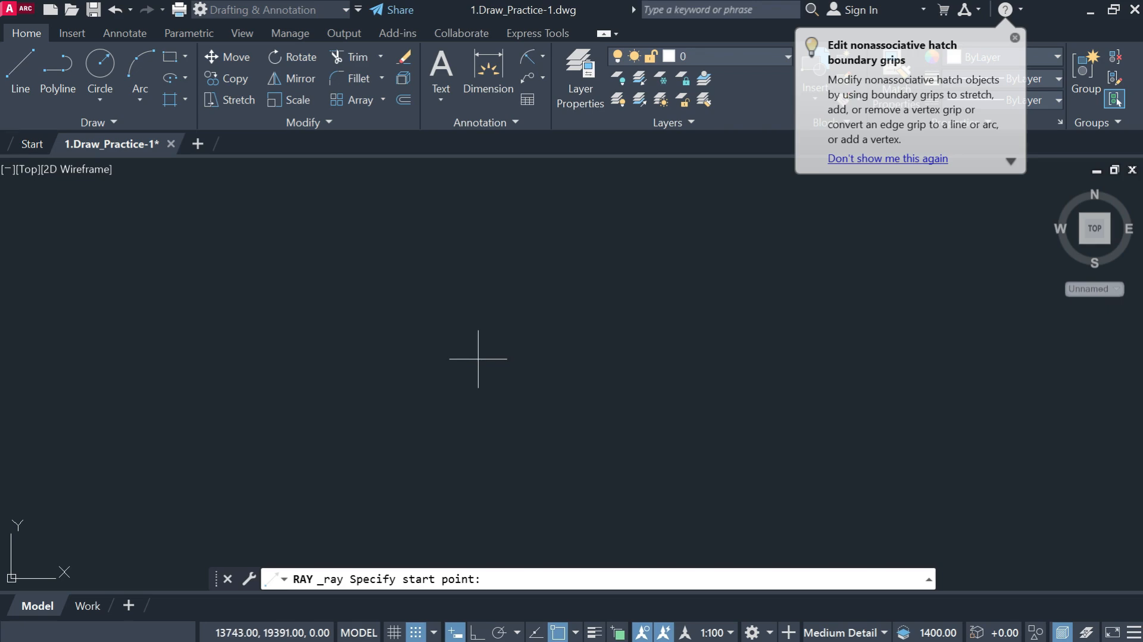
left_click(446, 369)
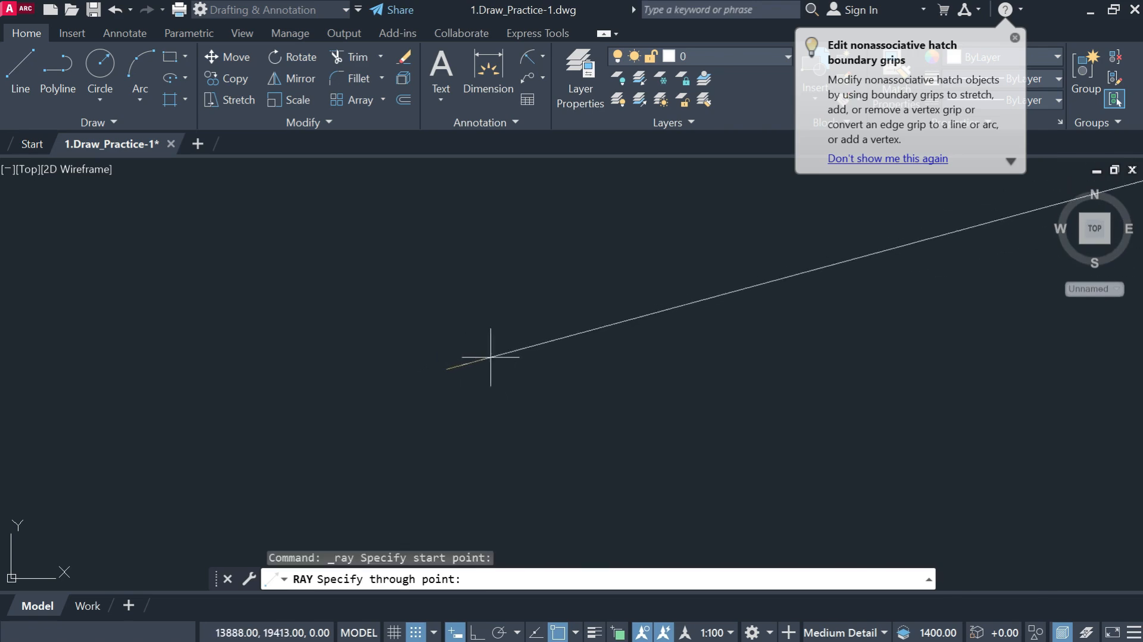
left_click(781, 275)
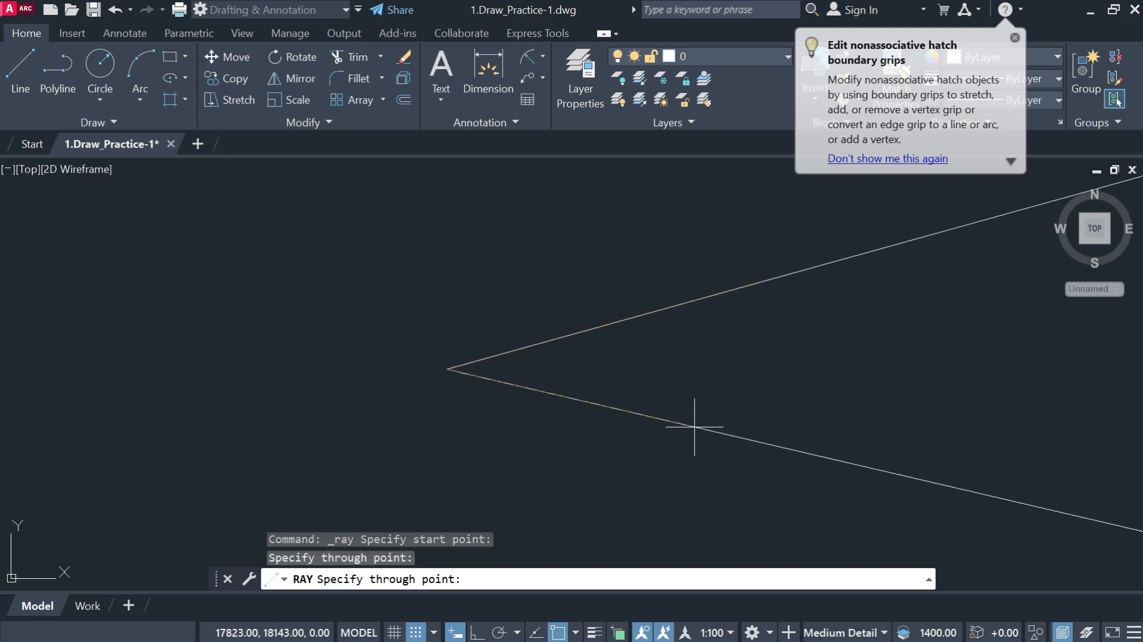
left_click(691, 426)
left_click(561, 205)
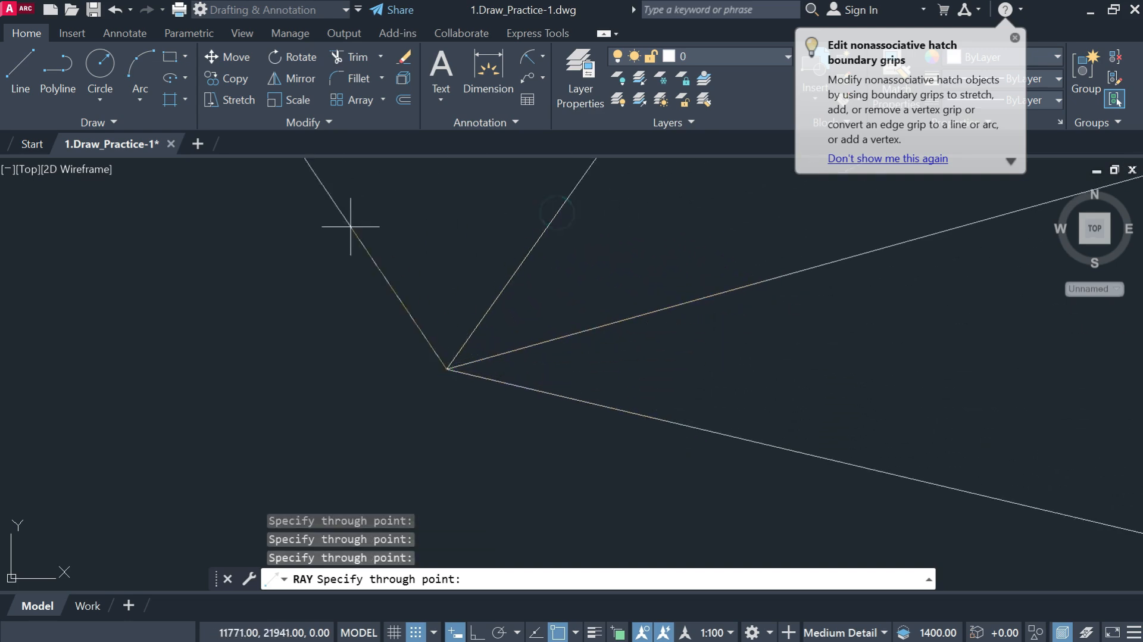
left_click(232, 256)
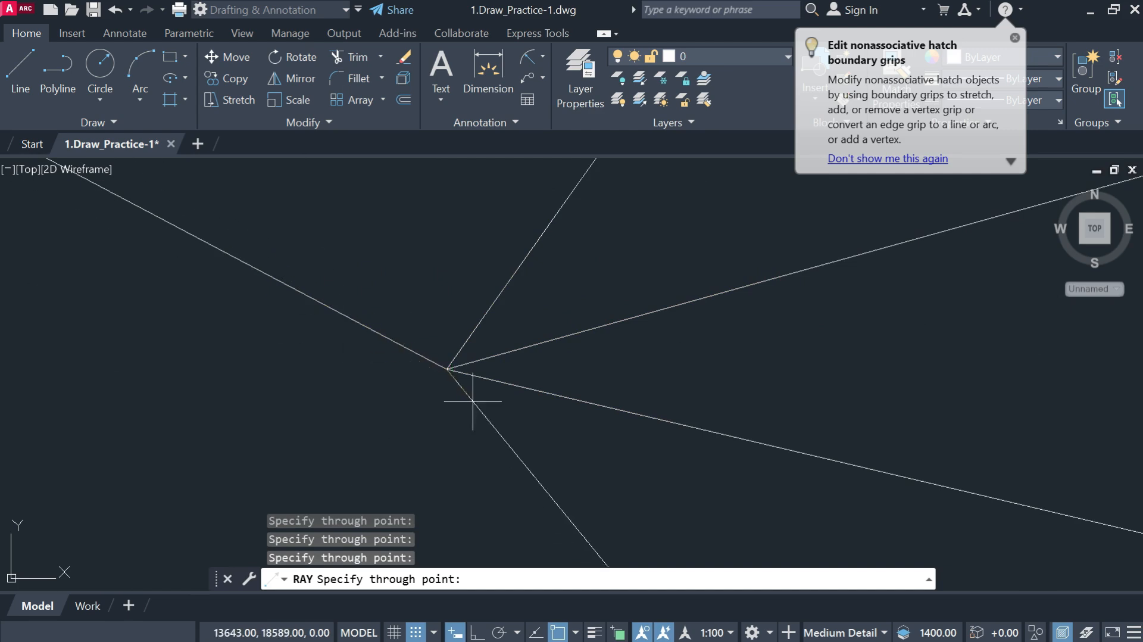
left_click(752, 215)
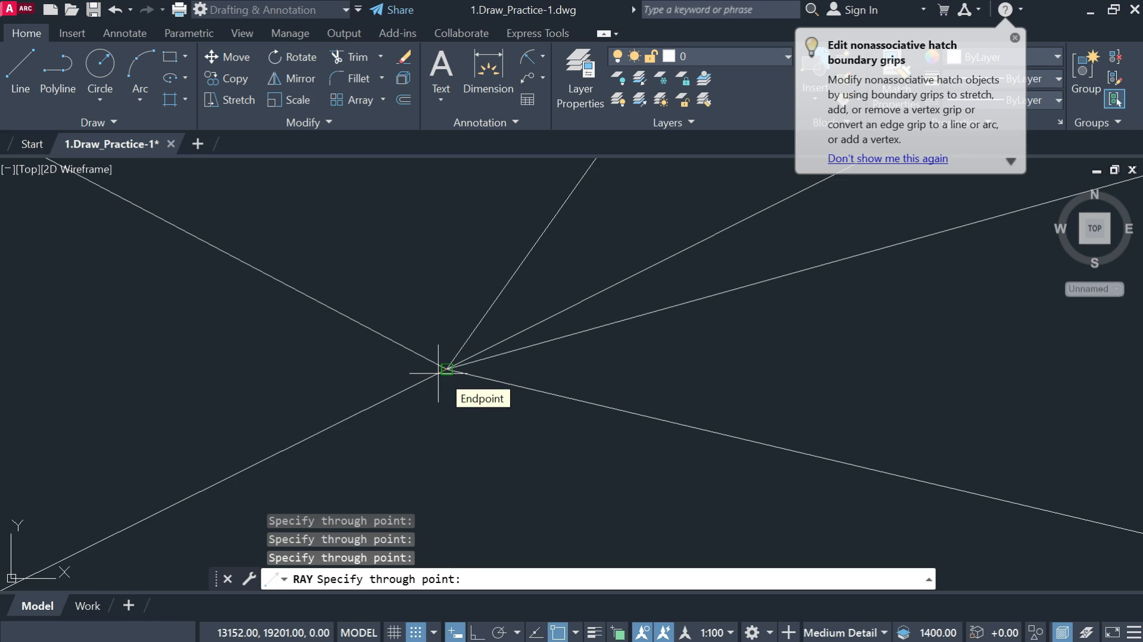
key("Escape")
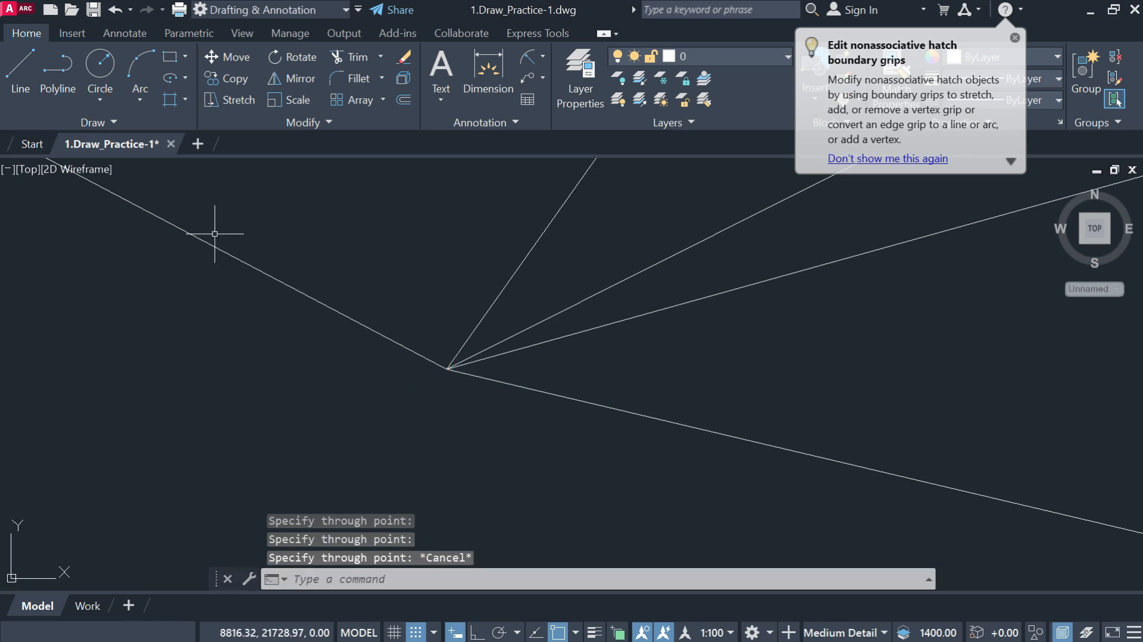
- Place nine points scattered around the rays with the Multiple Points tool
left_click(119, 122)
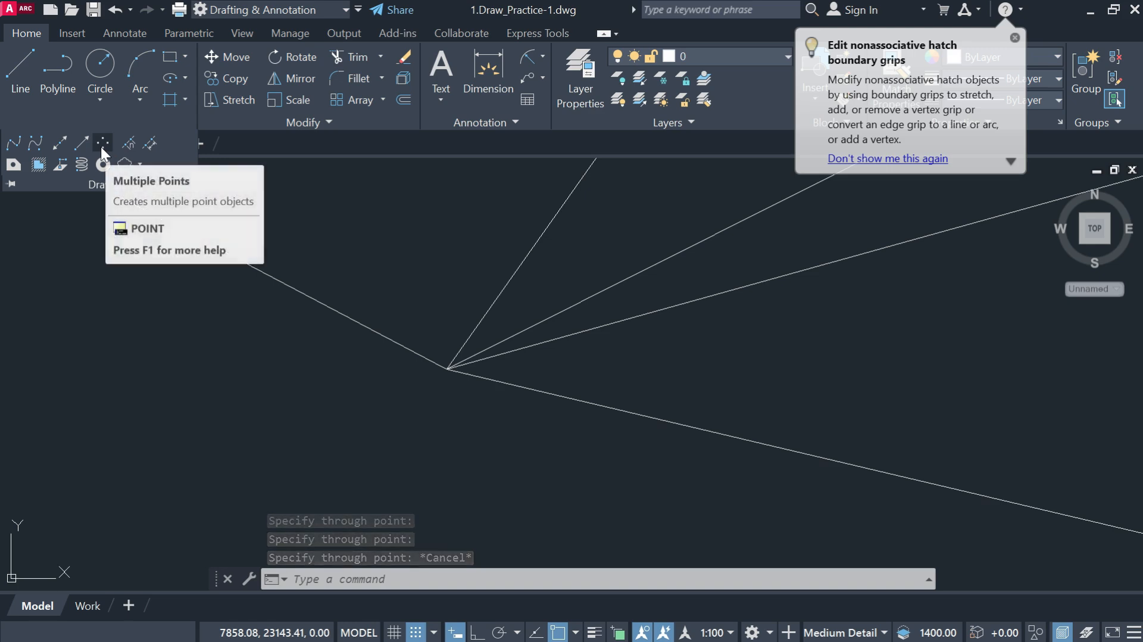
left_click(102, 144)
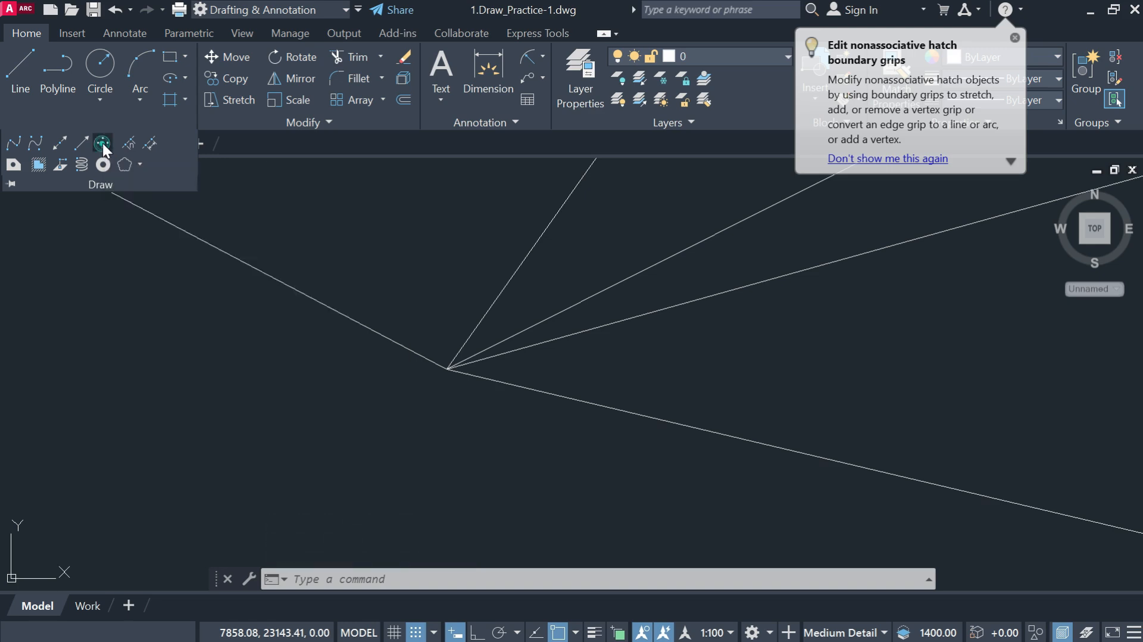
left_click(330, 458)
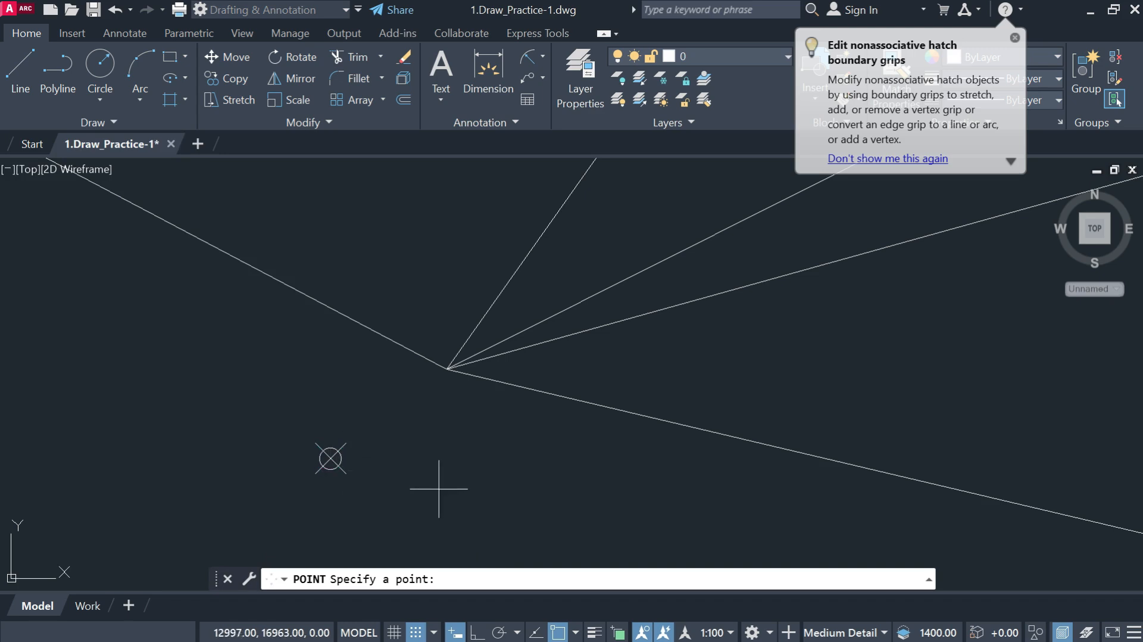
left_click(467, 463)
left_click(625, 467)
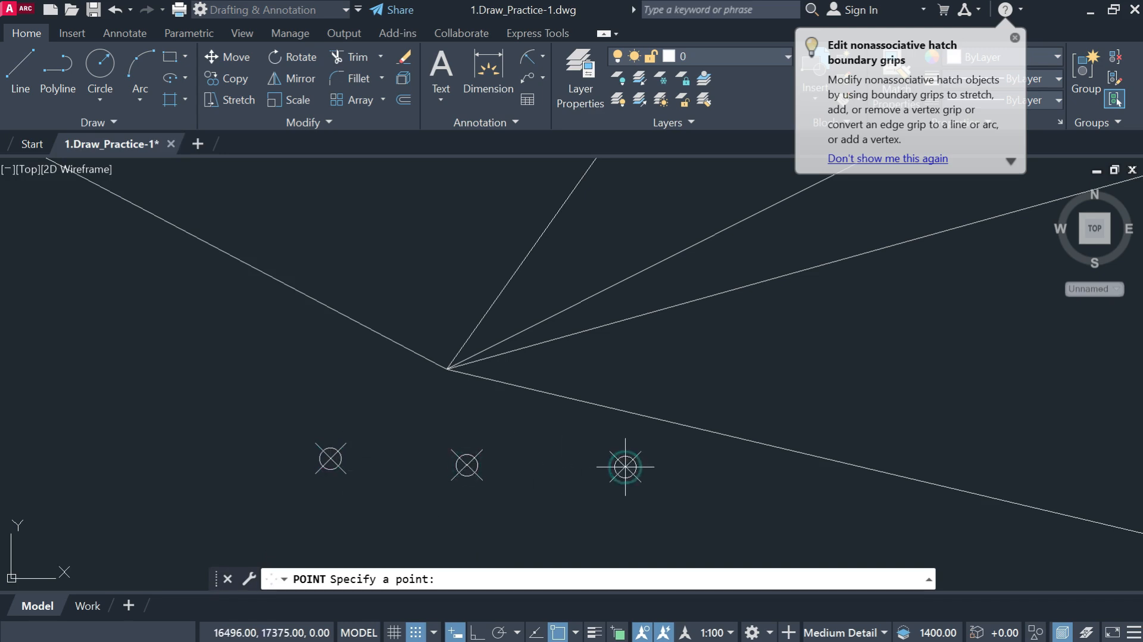
left_click(758, 371)
left_click(729, 484)
left_click(439, 266)
left_click(295, 219)
left_click(253, 359)
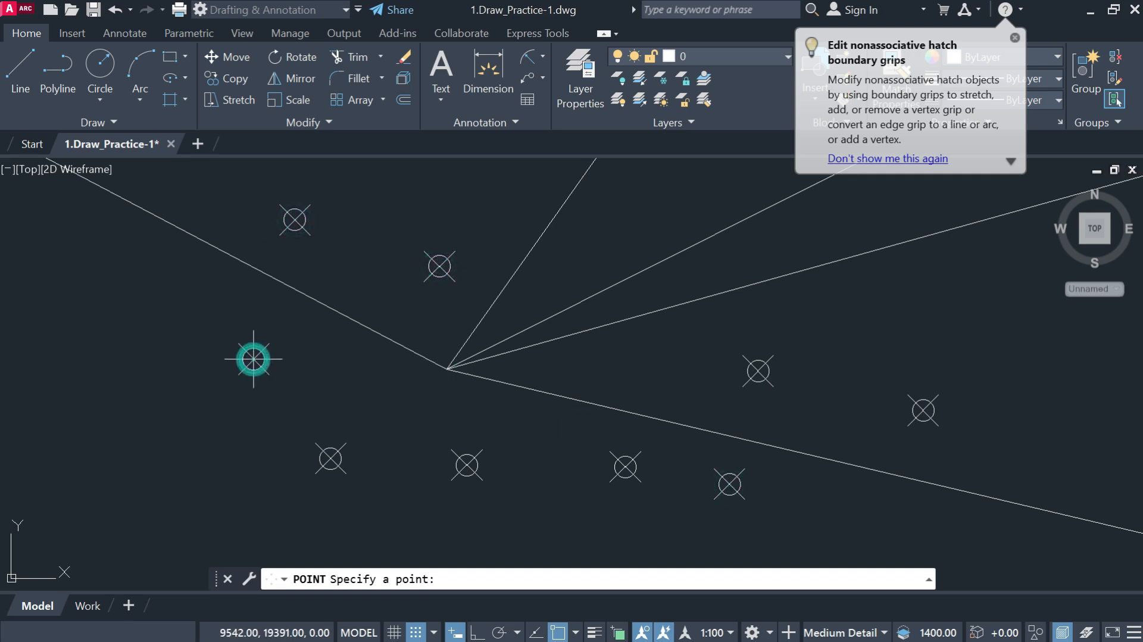
key("Escape")
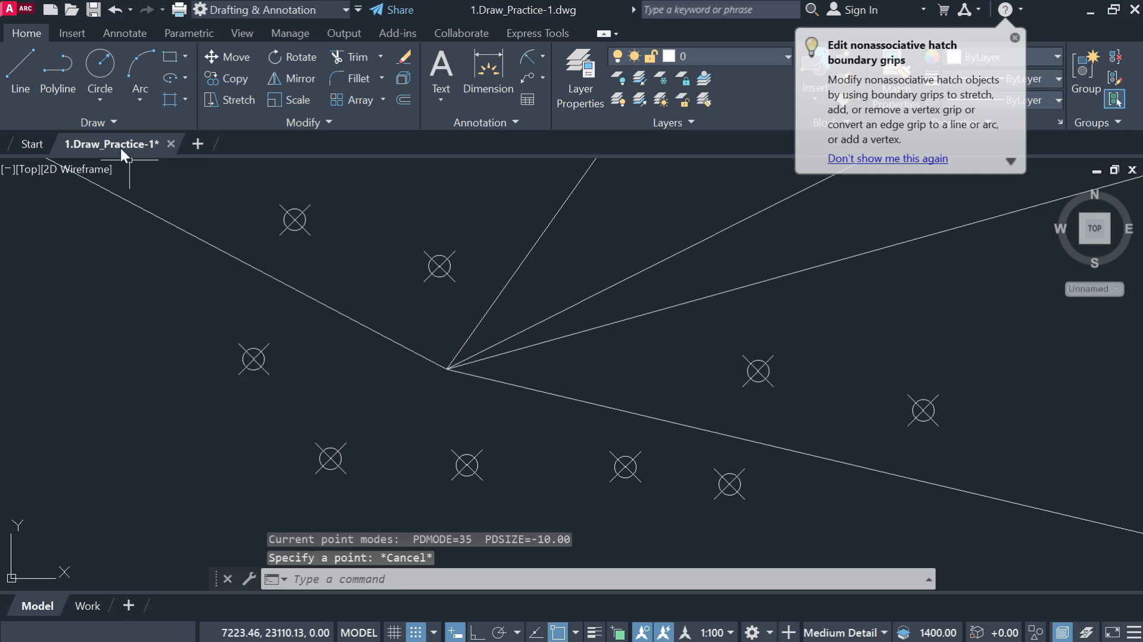
- Select all the rays and points with a crossing window and erase them
left_click(113, 122)
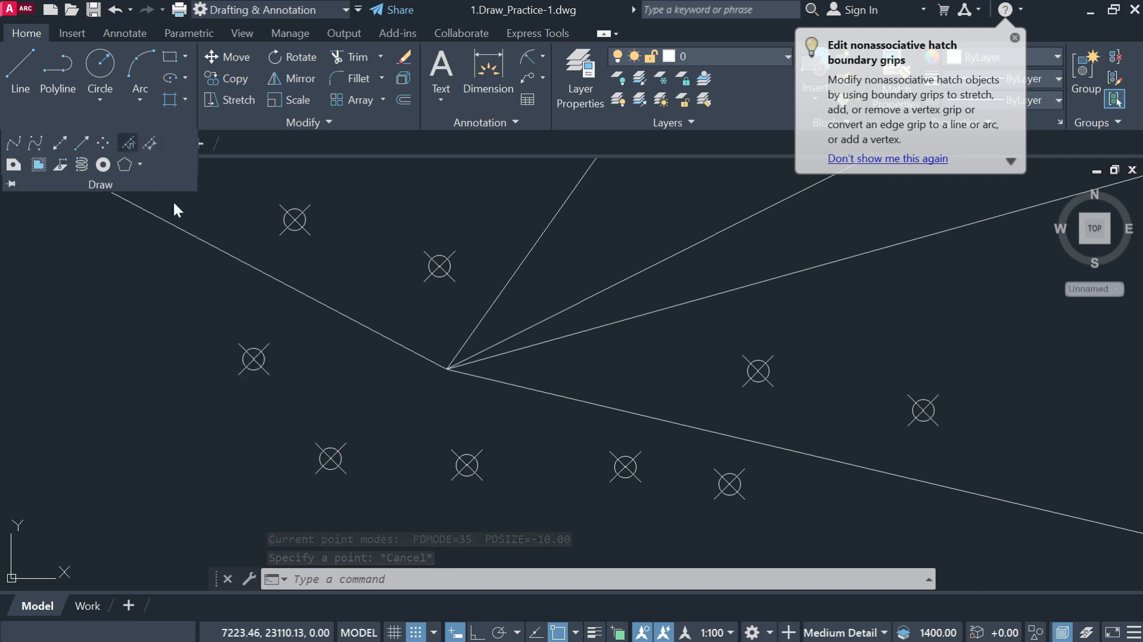
scroll(541, 354, "down", 2)
scroll(540, 354, "down", 2)
left_click(780, 479)
left_click(447, 311)
type("e")
key("Return")
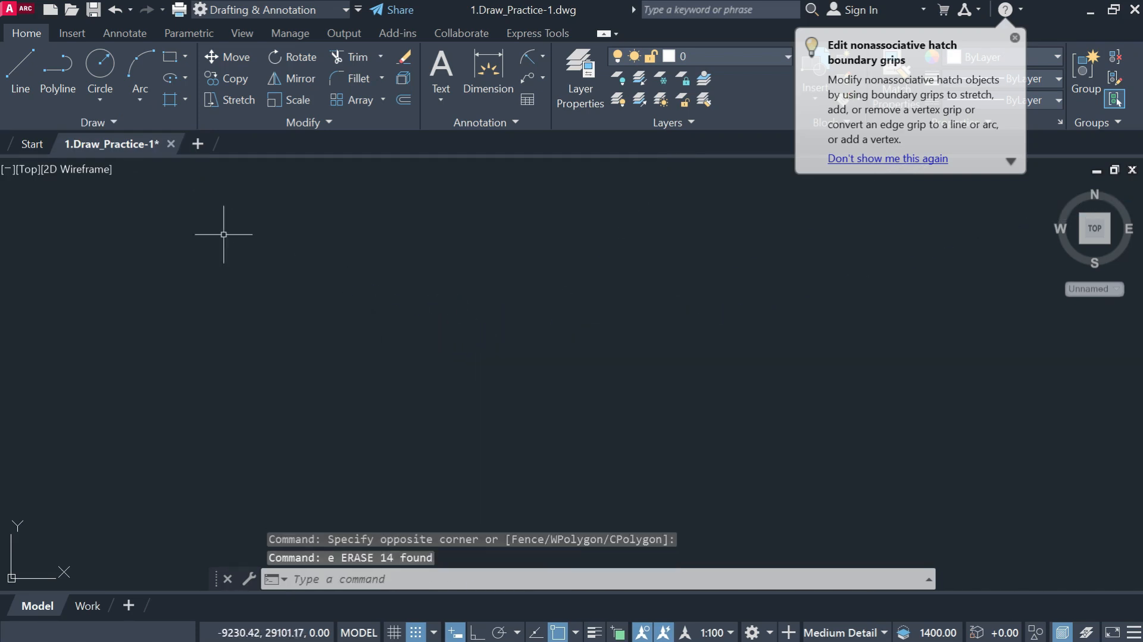
- Draw a single horizontal line across the middle of the drawing area with ortho mode switched on
type("l")
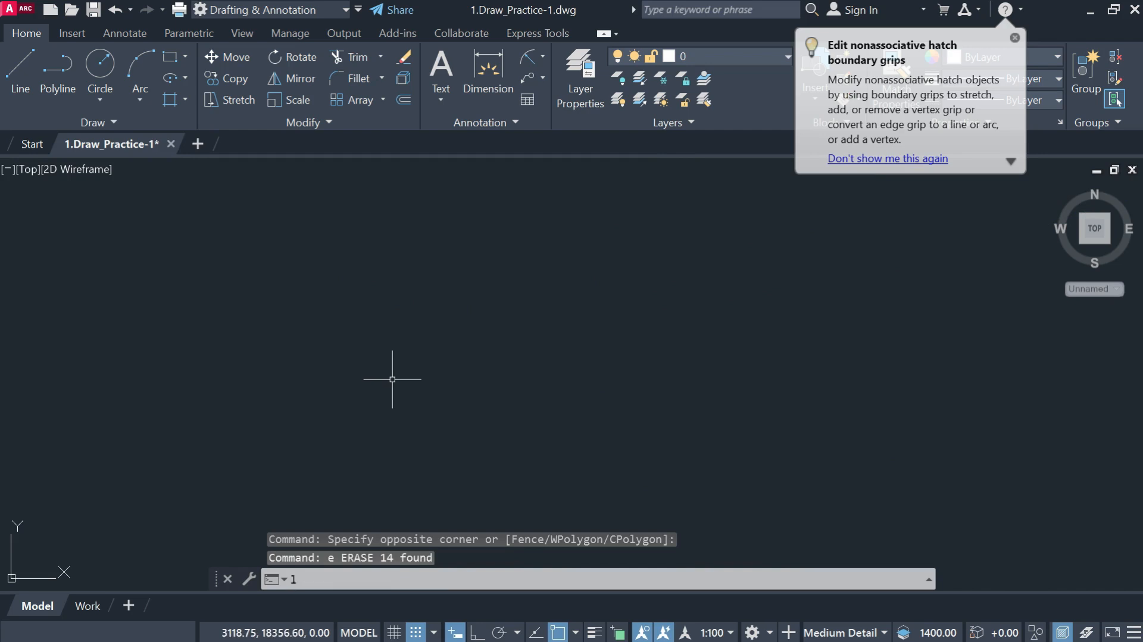
key("Return")
left_click(310, 345)
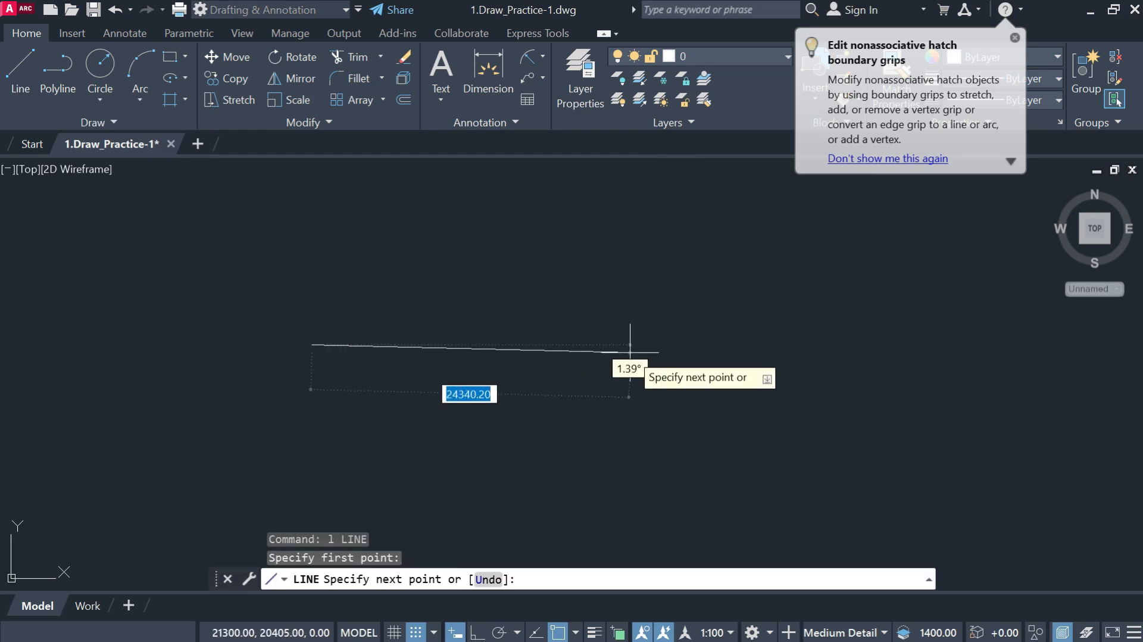
left_click(476, 634)
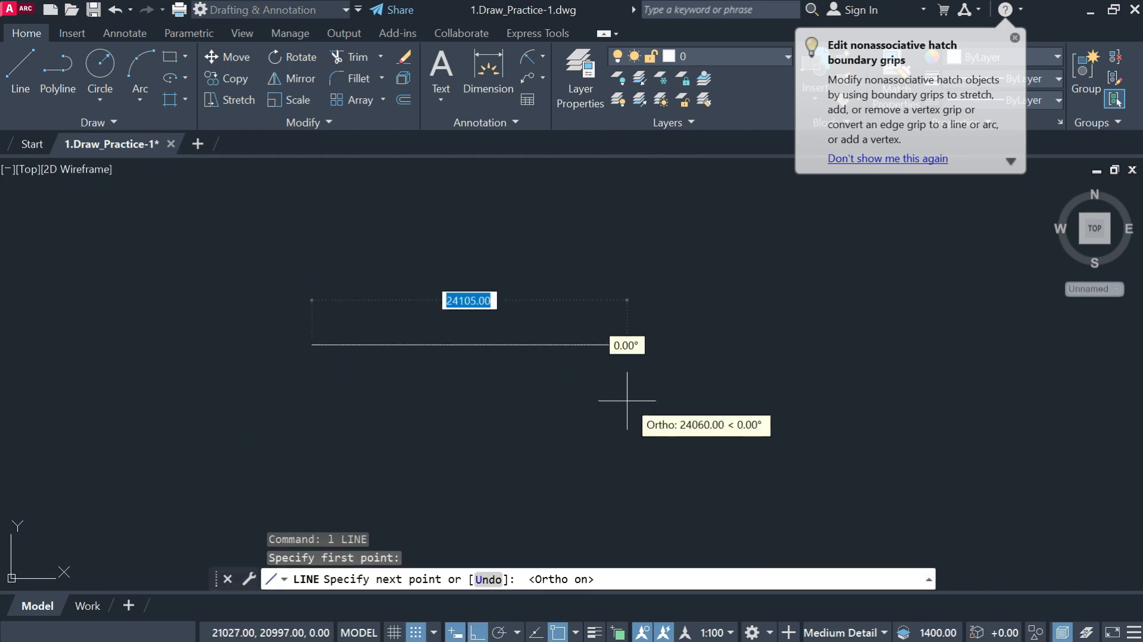
left_click(652, 348)
key("Return")
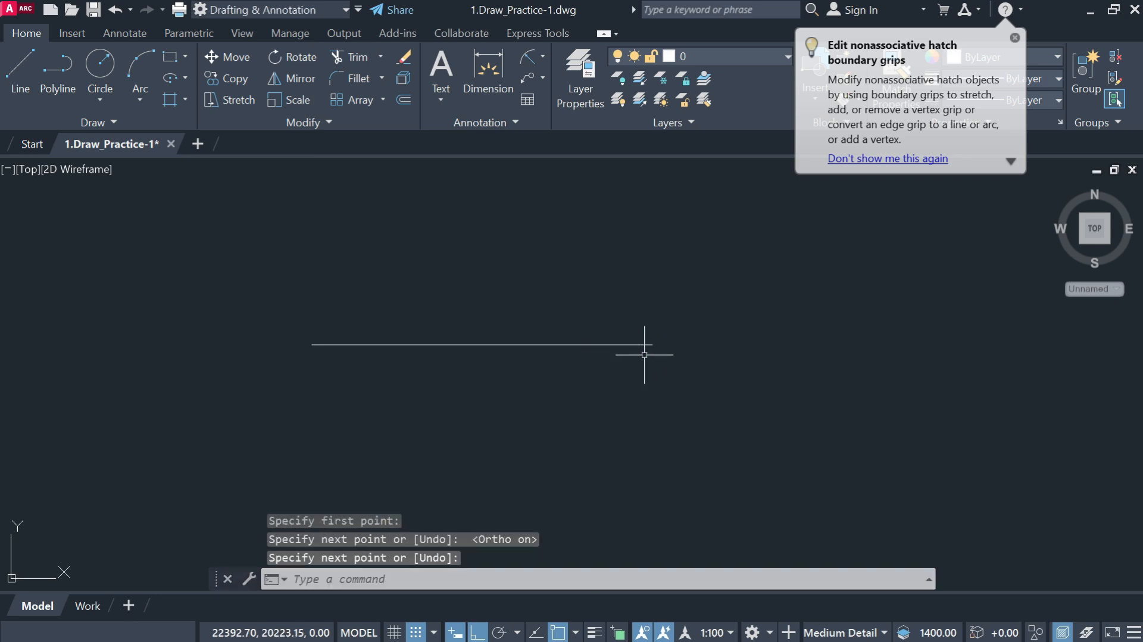
- Divide the horizontal line into 10 equal segments with point markers using the Divide tool
left_click(112, 123)
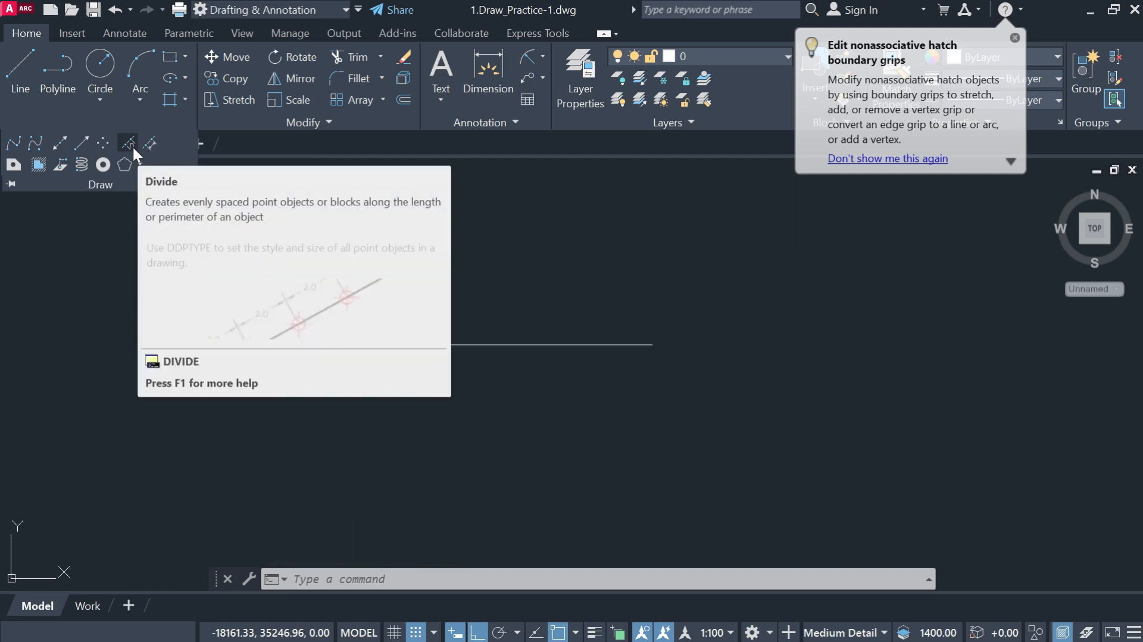
left_click(132, 145)
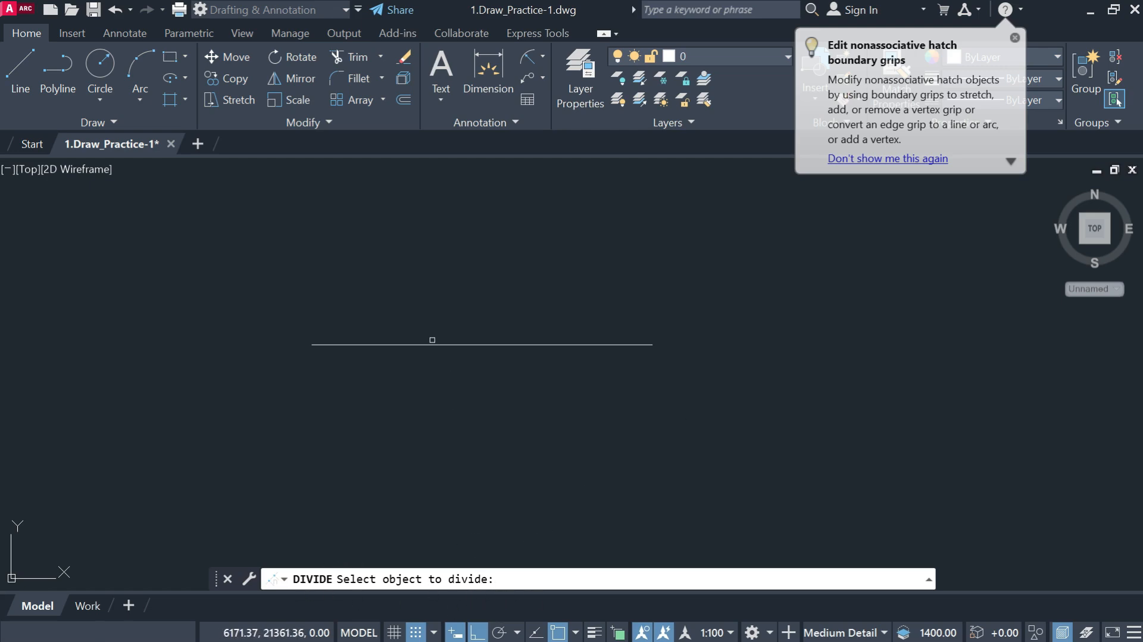
left_click(432, 344)
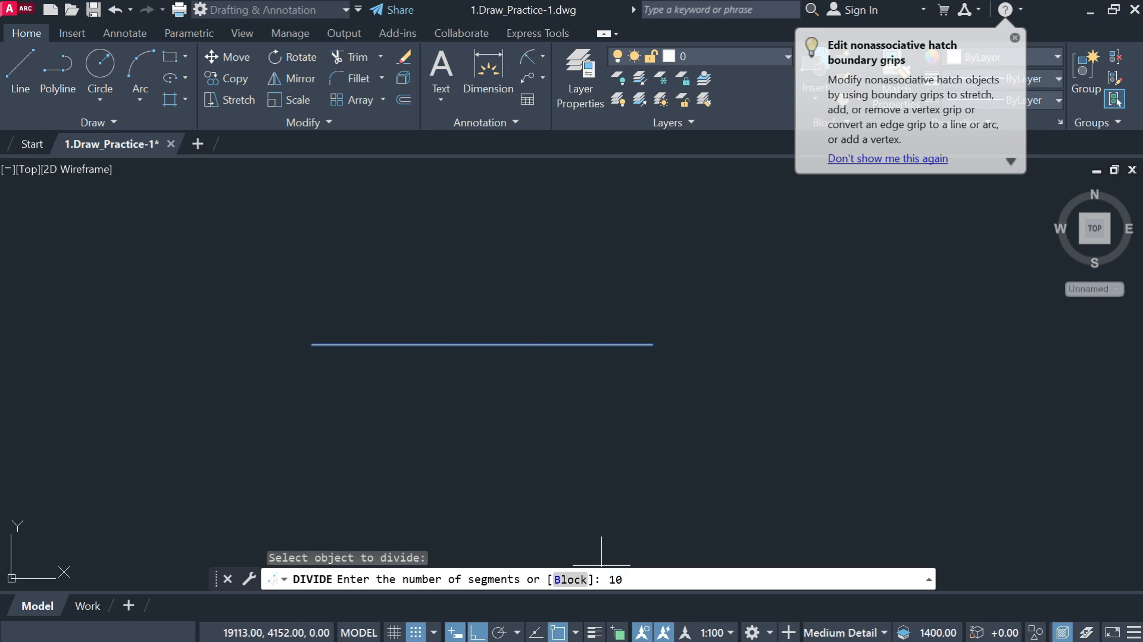
key("Return")
scroll(379, 330, "up", 4)
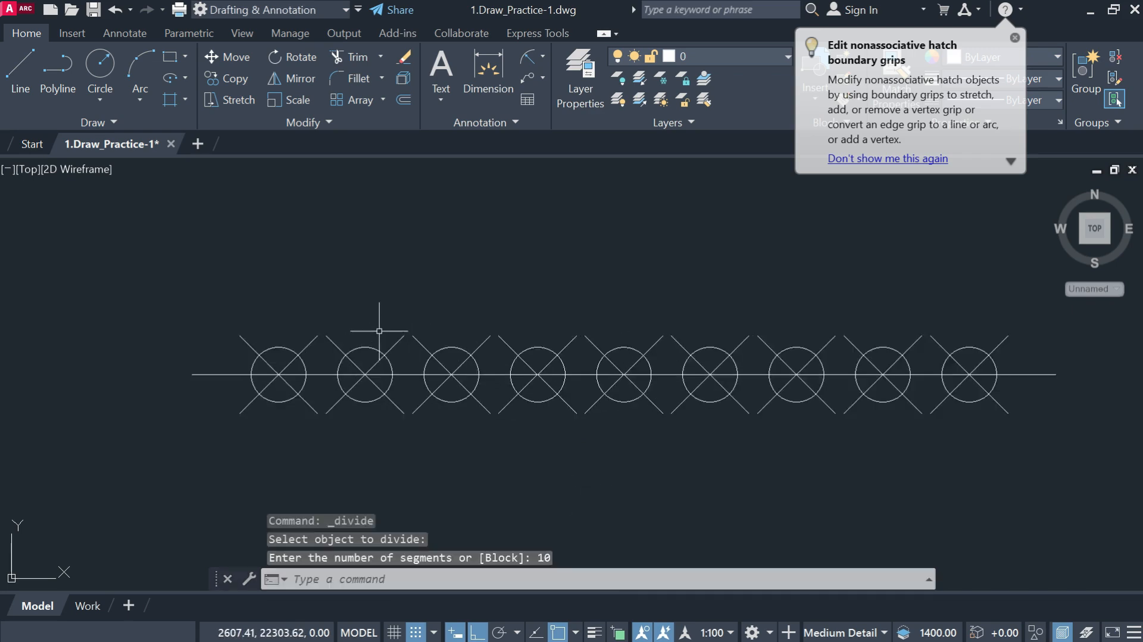
scroll(345, 387, "up", 3)
scroll(323, 370, "down", 3)
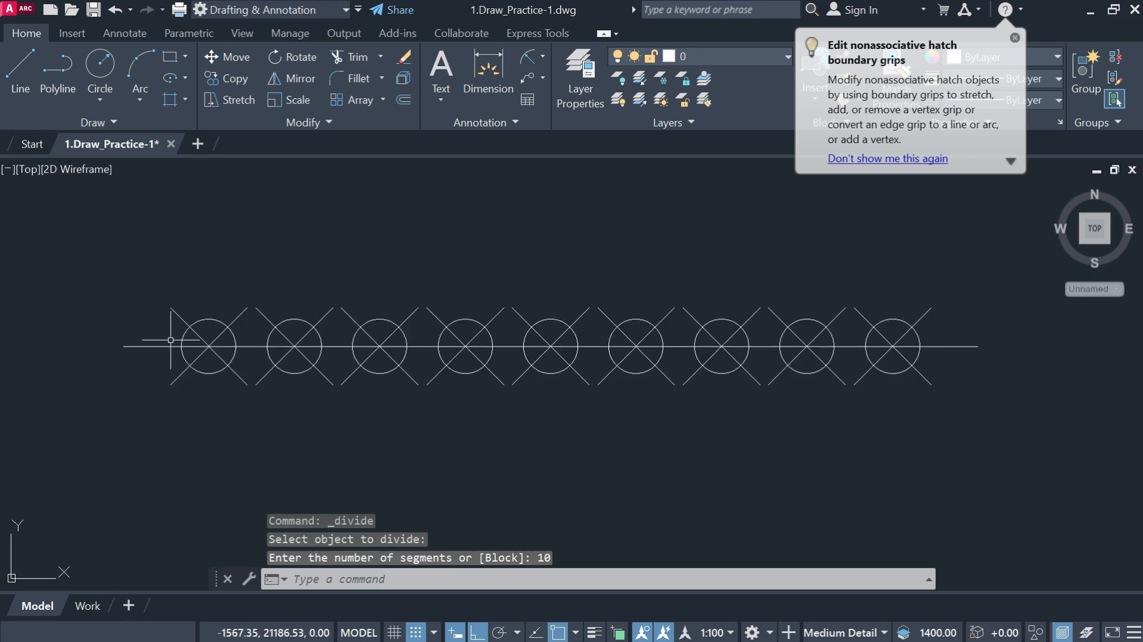
scroll(170, 340, "up", 2)
scroll(384, 355, "down", 2)
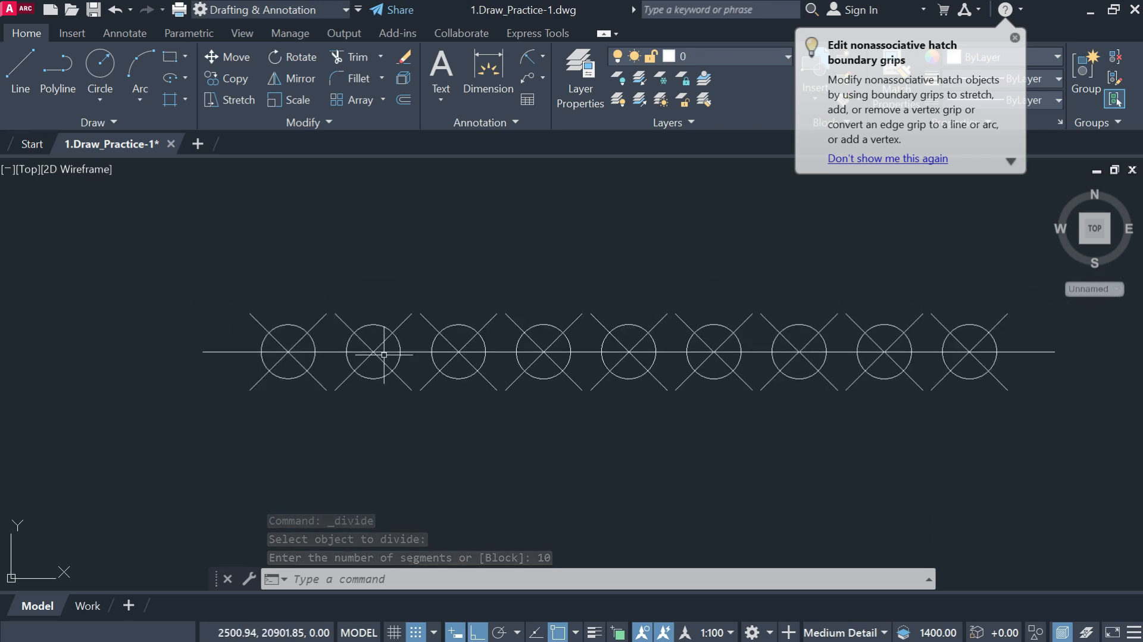
- Select the divided line and its point markers with a crossing window and erase them
scroll(312, 361, "down", 2)
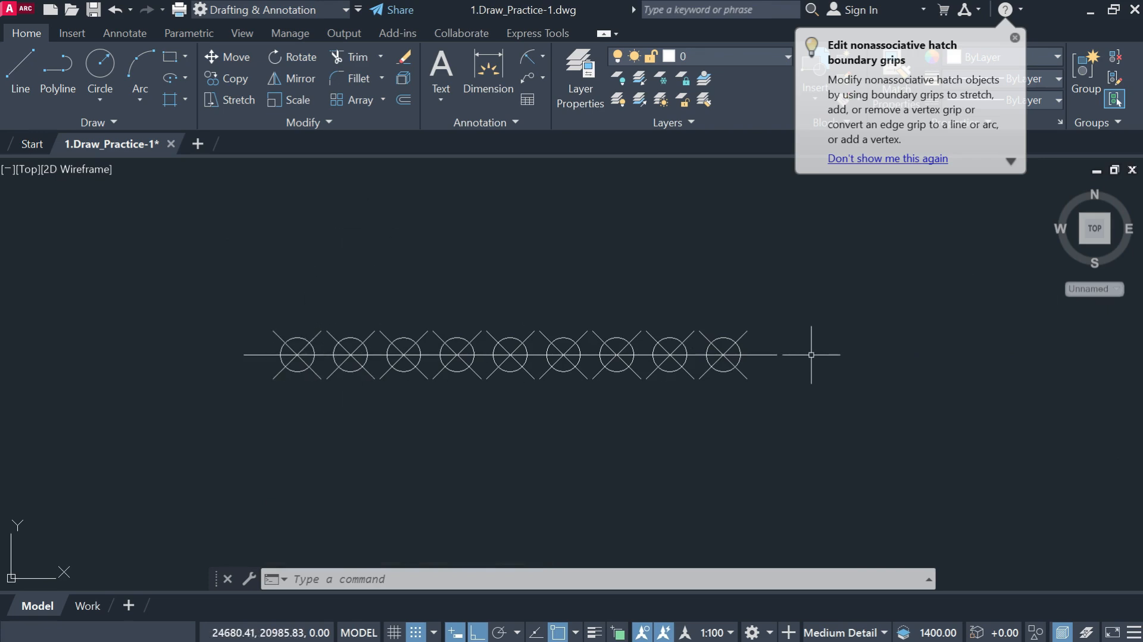
left_click(827, 421)
left_click(235, 295)
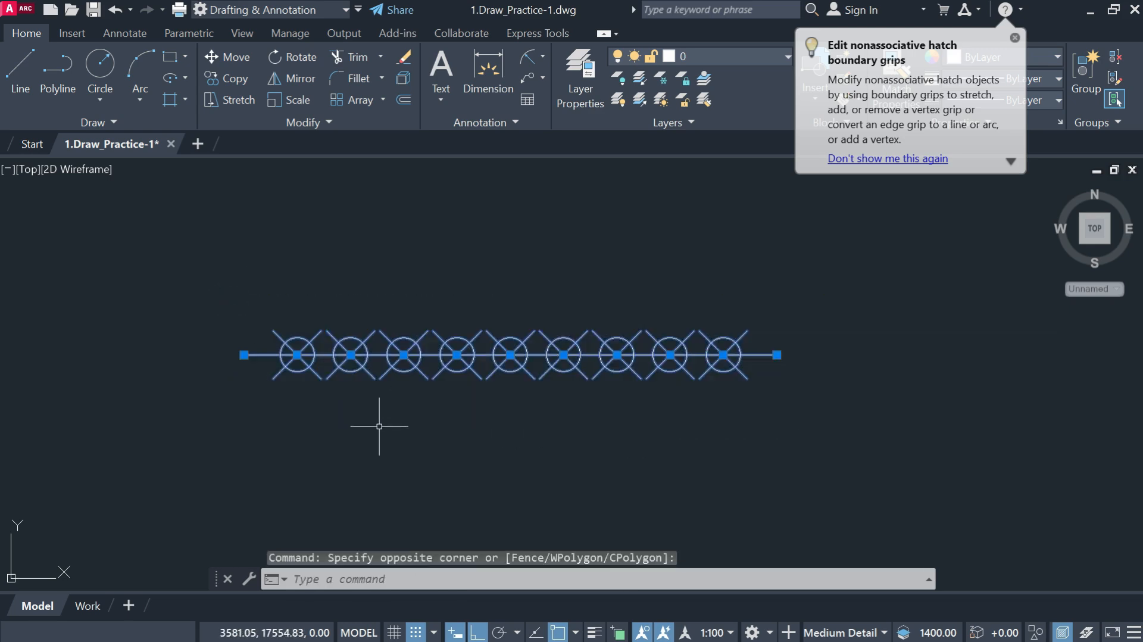
key("Return")
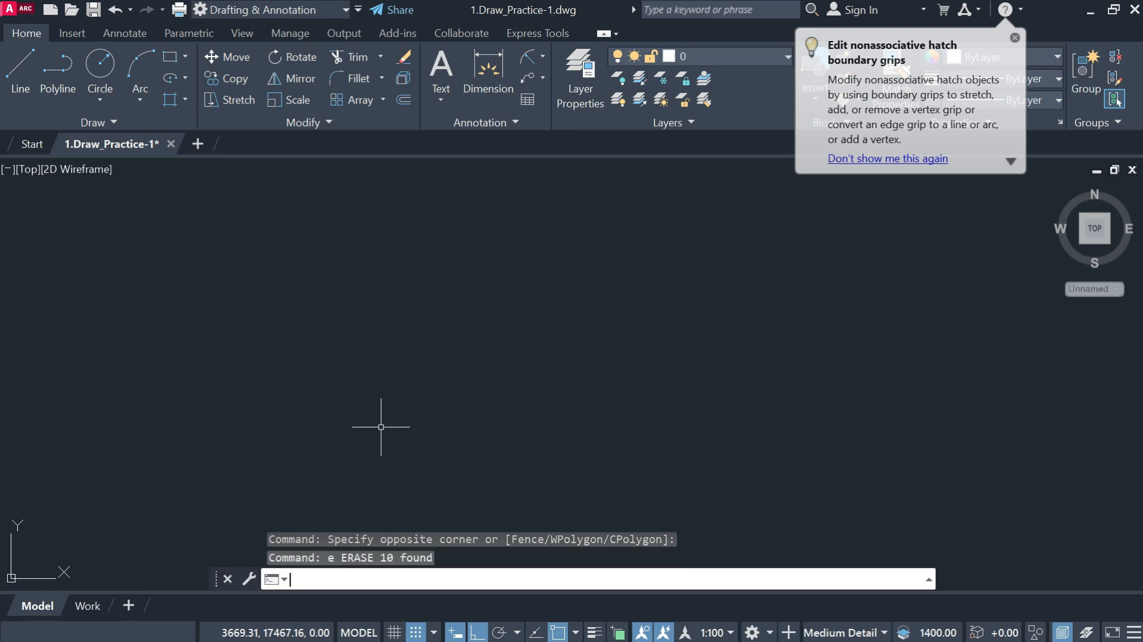
- Draw a new, shorter horizontal line across the middle of the empty drawing area
type("l")
key("Return")
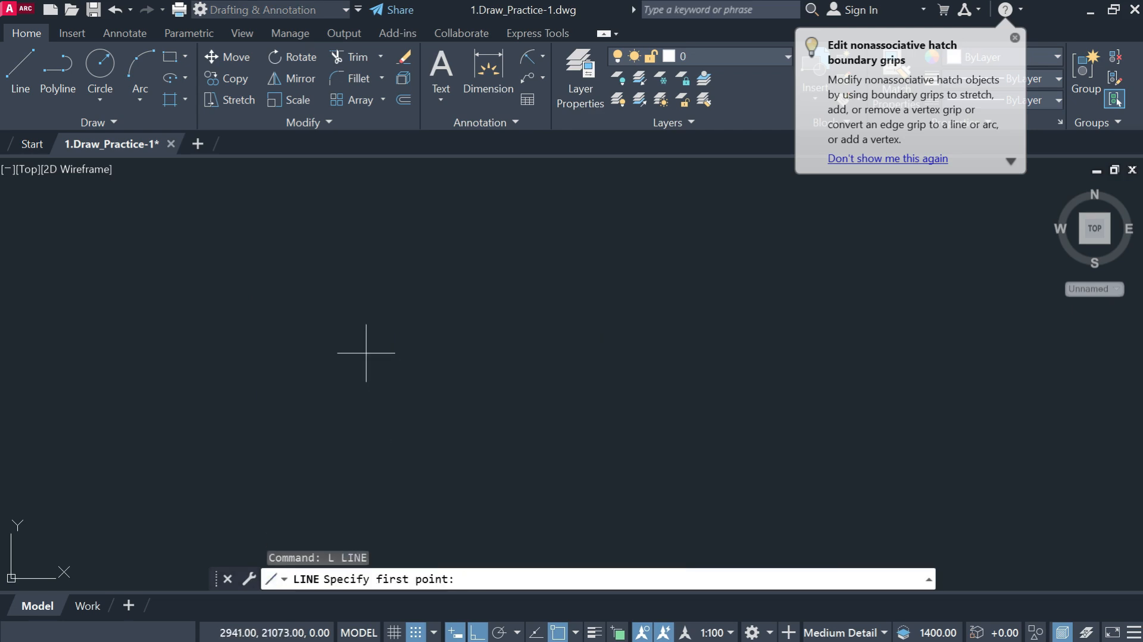
left_click(348, 352)
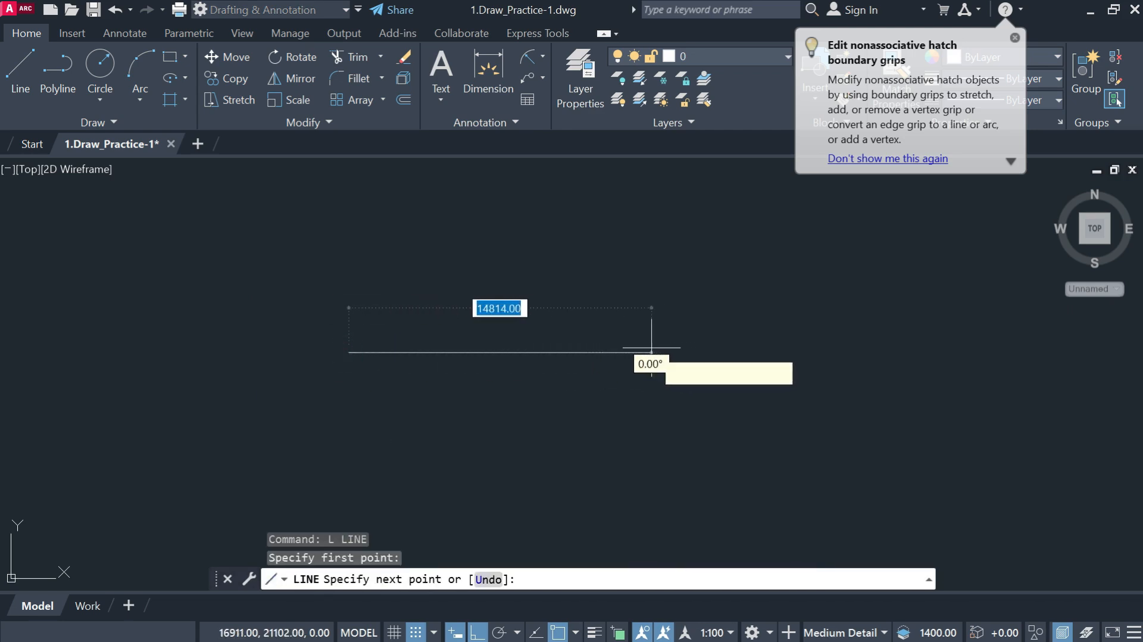
left_click(644, 348)
key("Return")
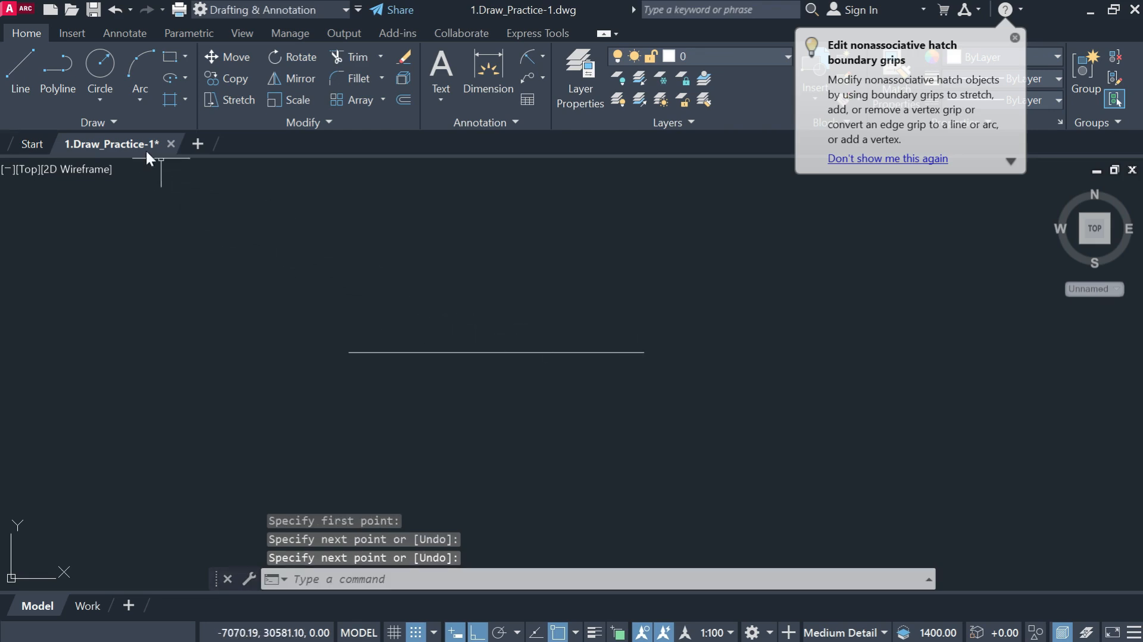
- Try the Measure tool on the line with a segment length of 100, and undo the resulting points
left_click(116, 122)
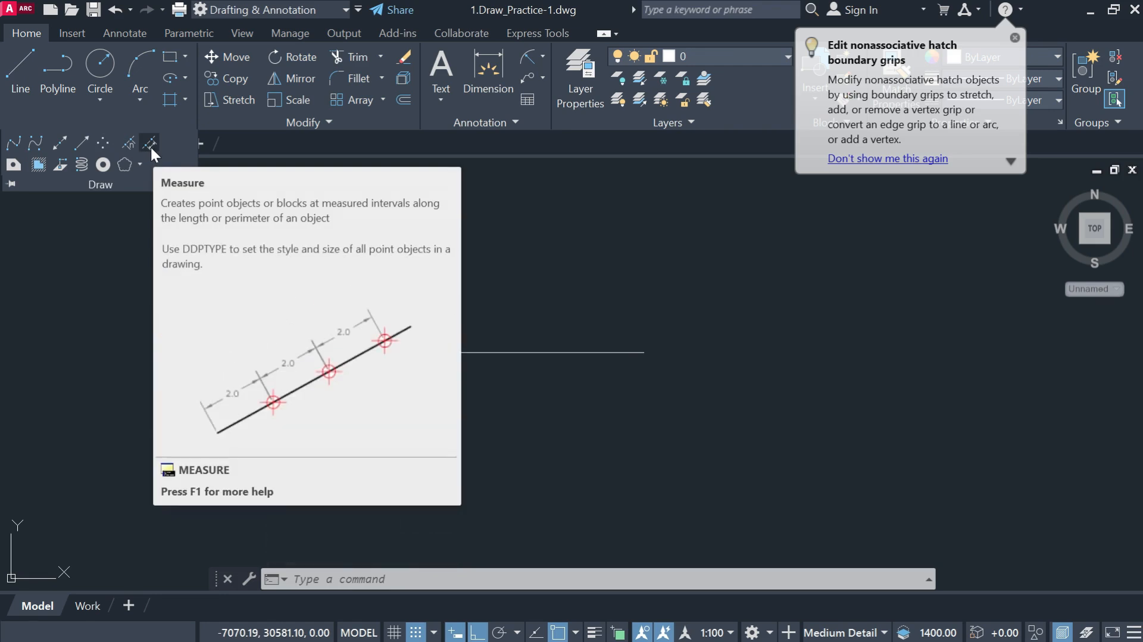
left_click(150, 145)
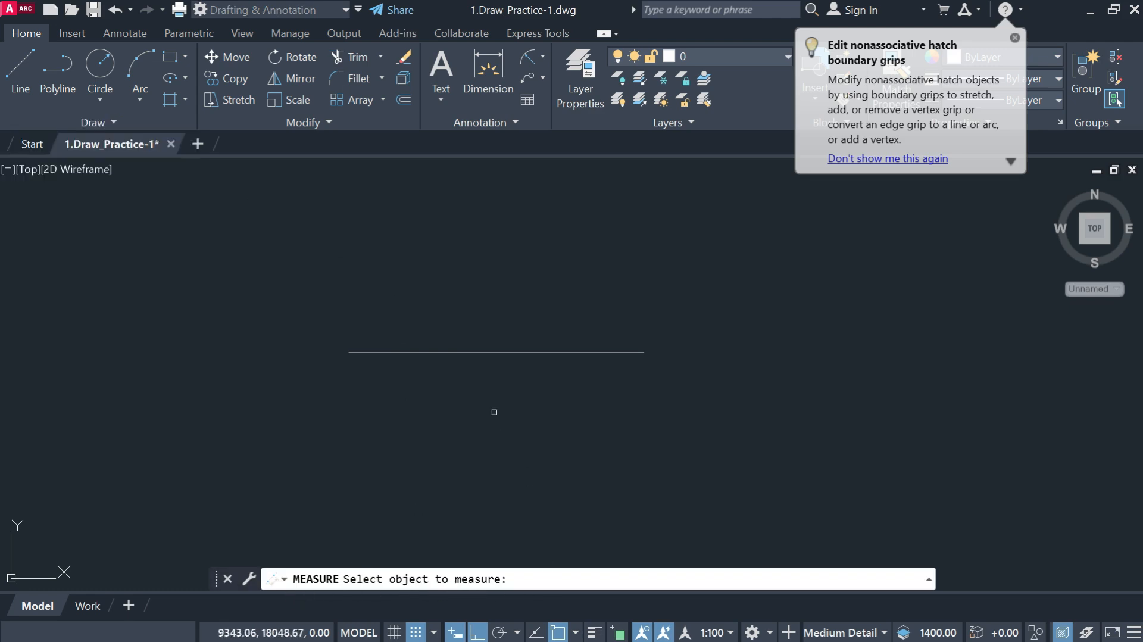
left_click(432, 352)
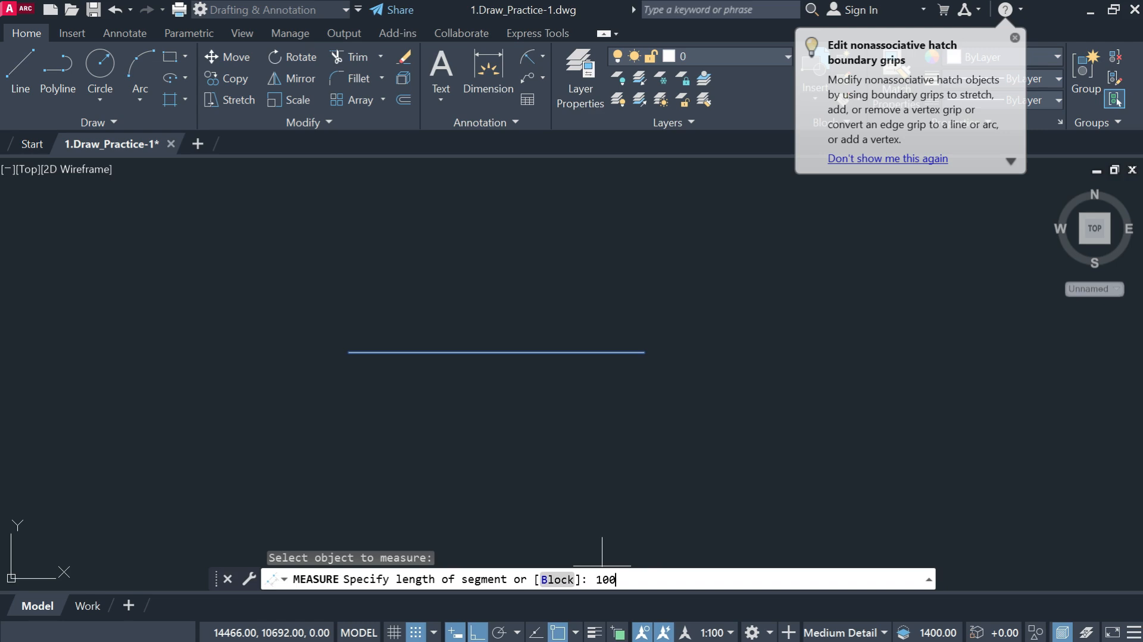
key("Return")
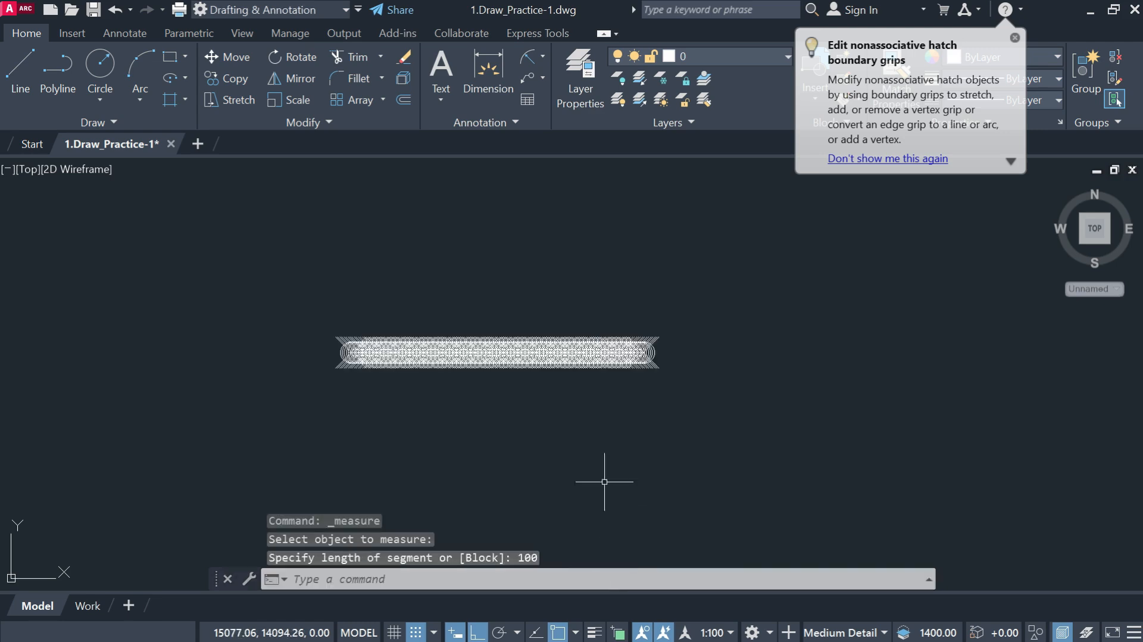
scroll(365, 352, "up", 10)
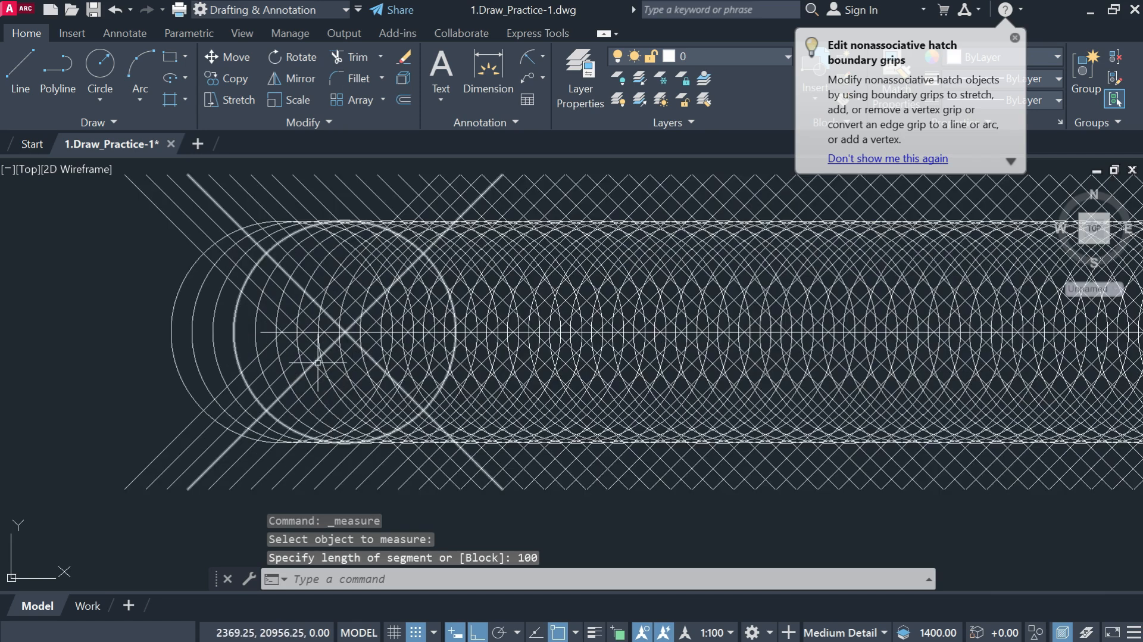
scroll(319, 361, "down", 8)
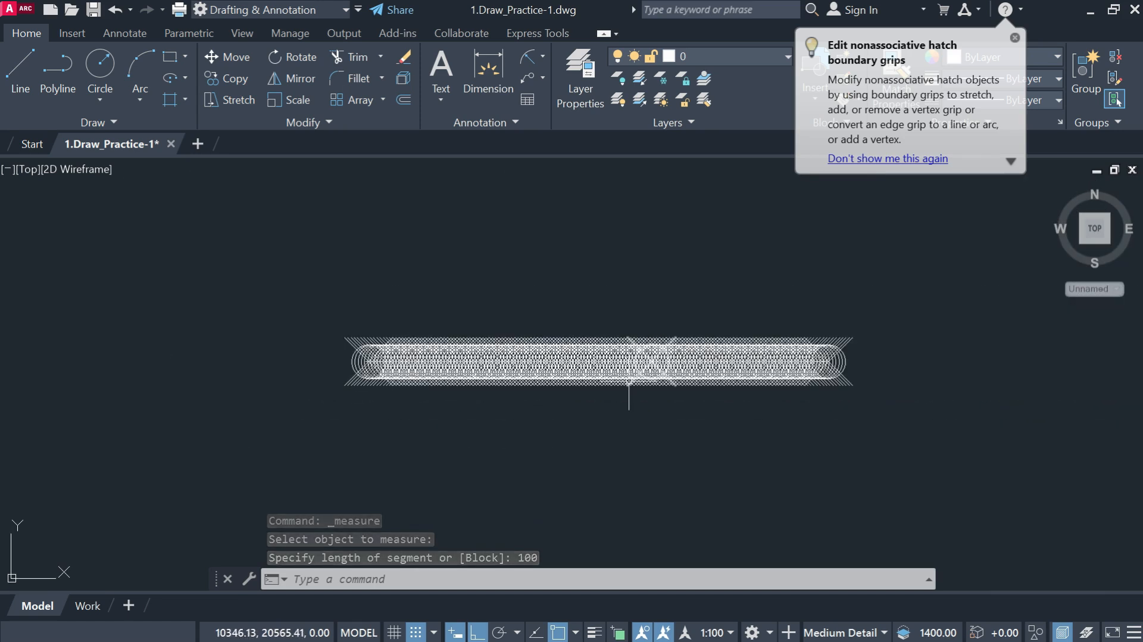
key("ctrl+z")
key("ctrl+z")
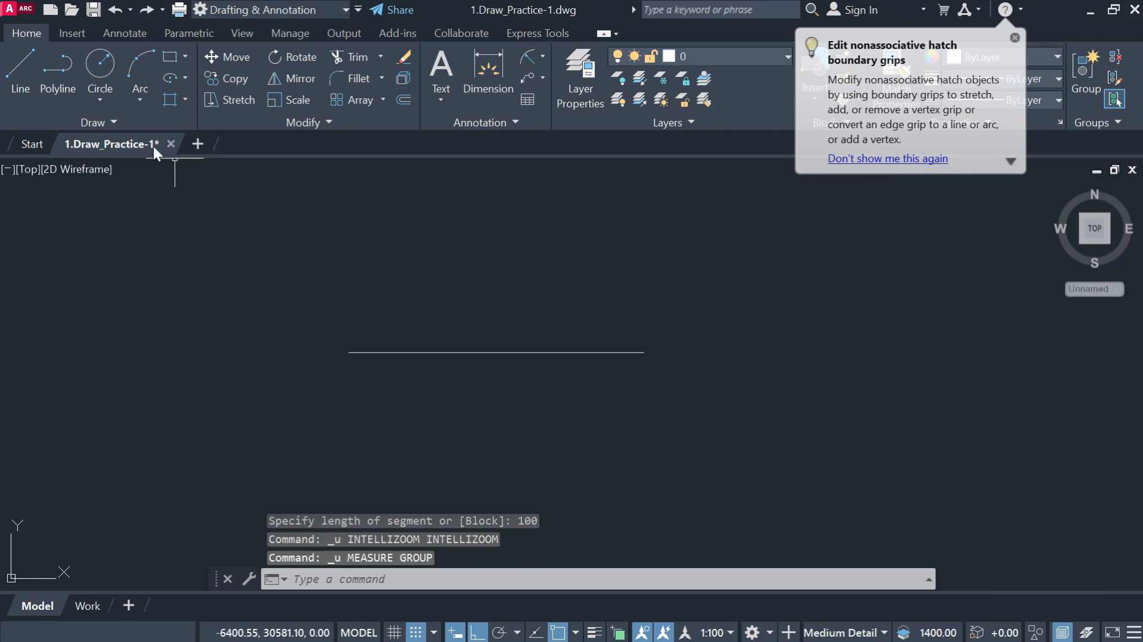
- Place points along the horizontal line with the Measure tool, using a segment length of 2000
mouse_move(153, 144)
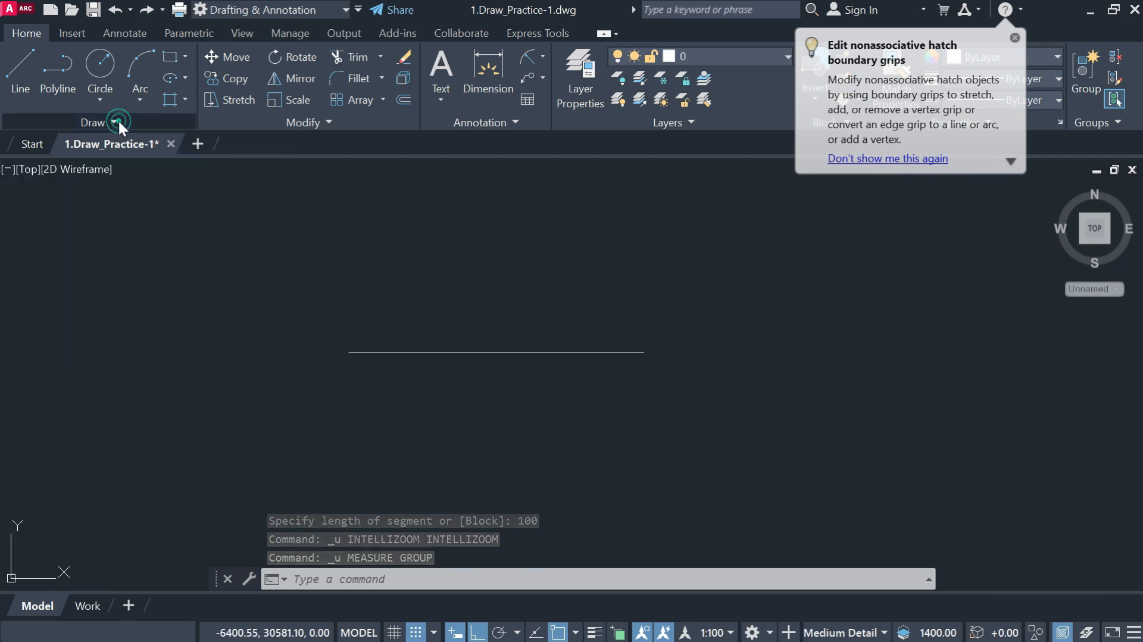
left_click(116, 121)
left_click(152, 144)
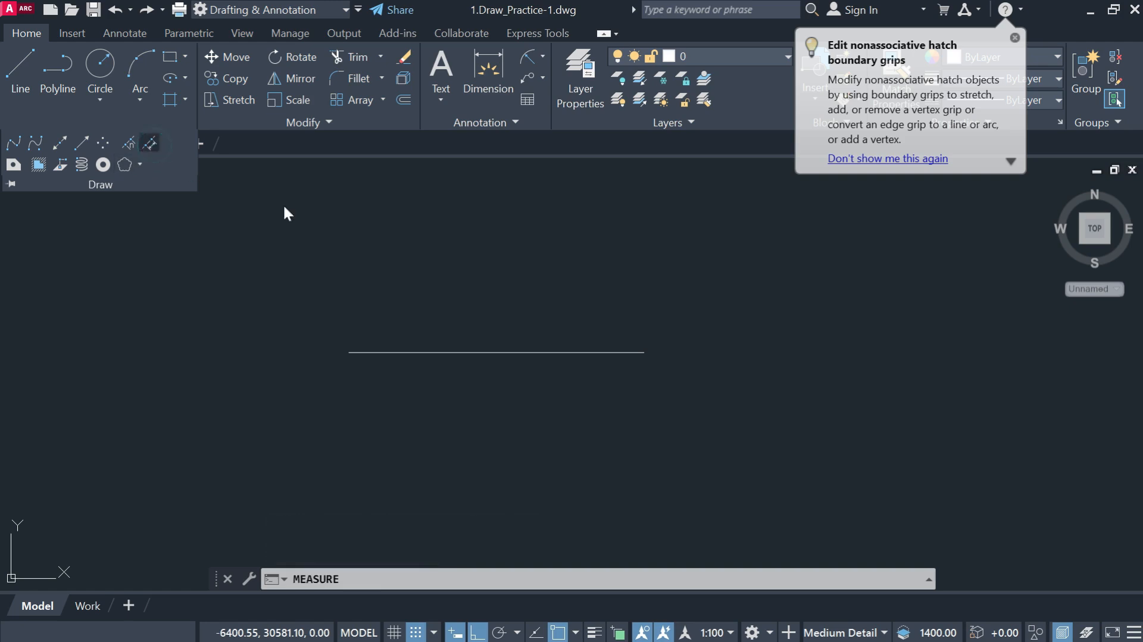
left_click(428, 353)
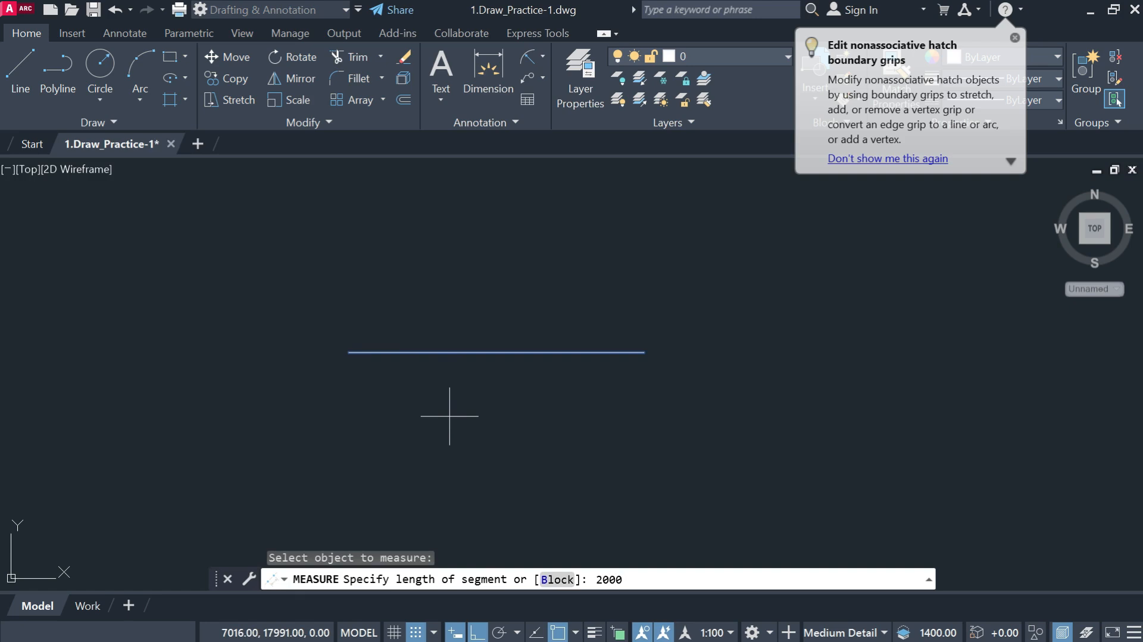
key("Return")
scroll(409, 369, "up", 4)
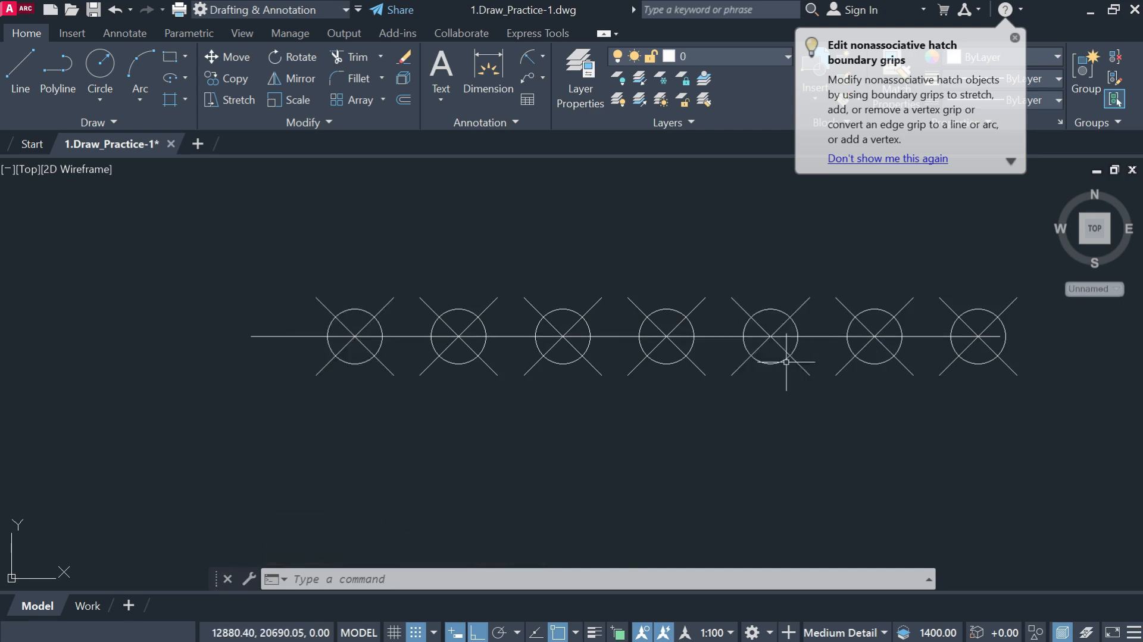
- Select the measured horizontal line and its point markers with a crossing window and erase them
scroll(461, 391, "down", 2)
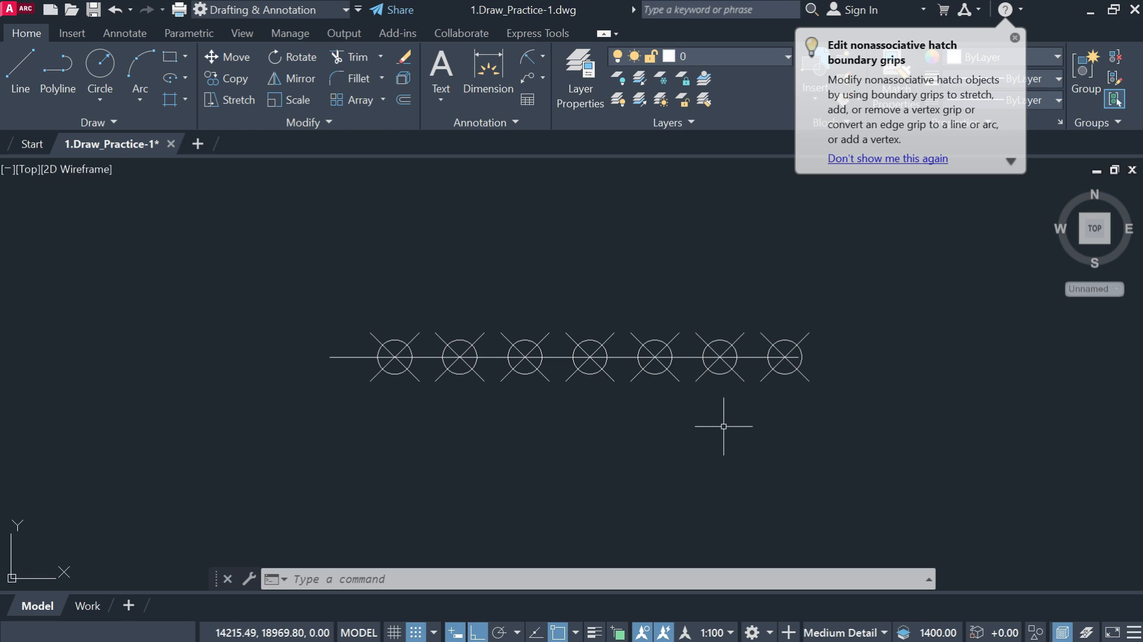
left_click(855, 405)
left_click(247, 312)
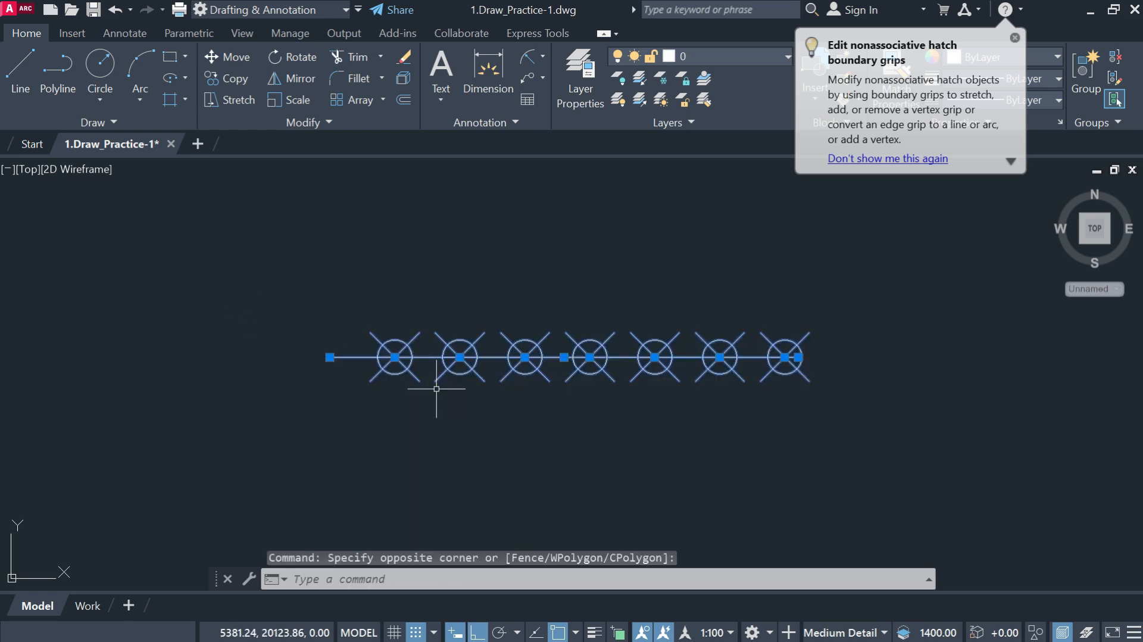
type("e")
key("Return")
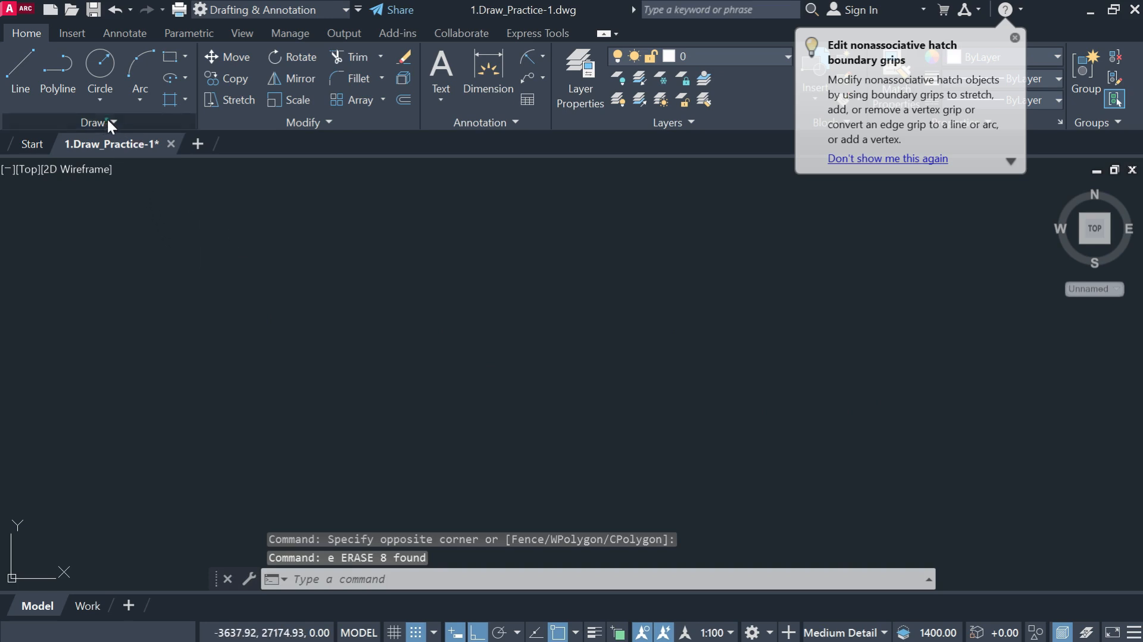
- Draw a rectangle about 4000 wide and 2800 high in the empty drawing area
left_click(106, 119)
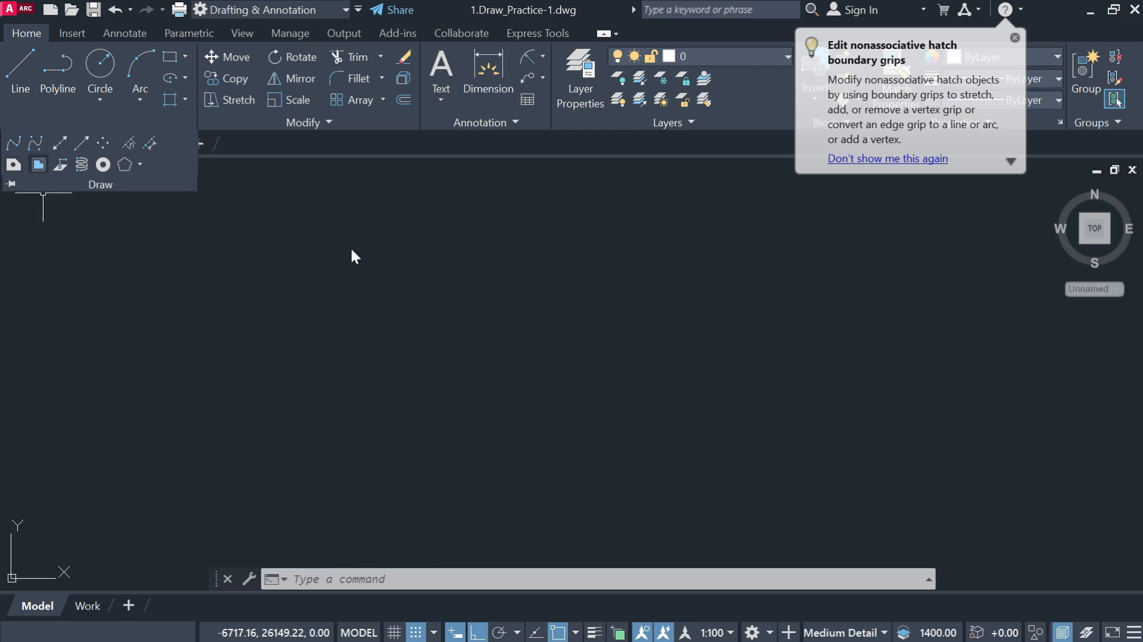
type("re")
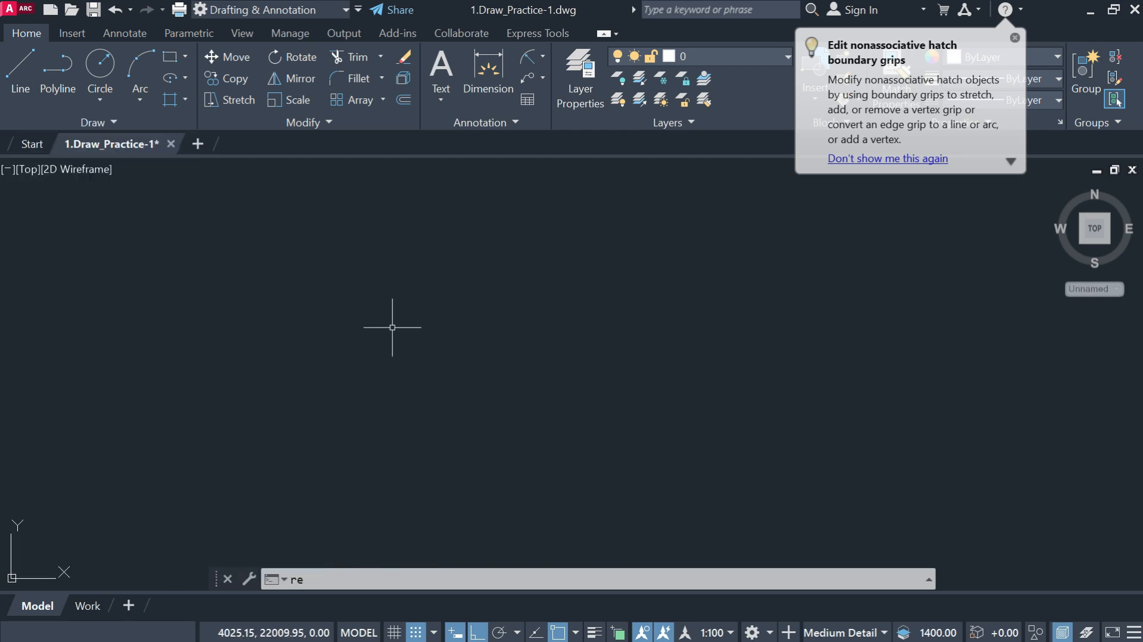
type("c")
key("Return")
left_click(387, 289)
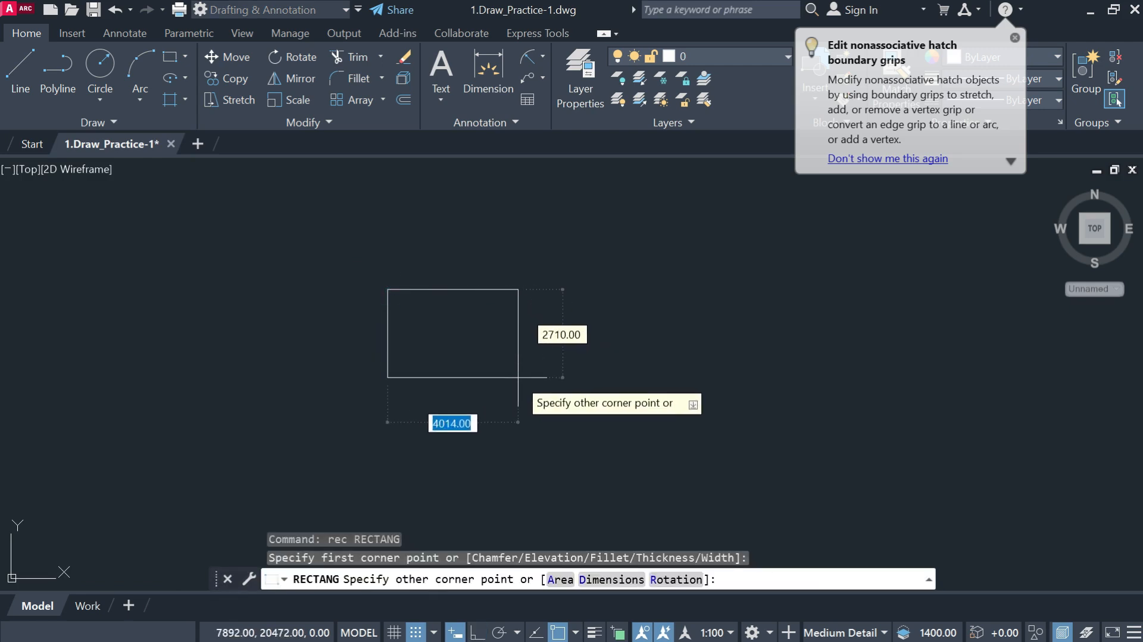
left_click(518, 378)
- Open the rectangle's properties, move the palette up clear of the command line, and check the object type
left_click(518, 355)
right_click(574, 316)
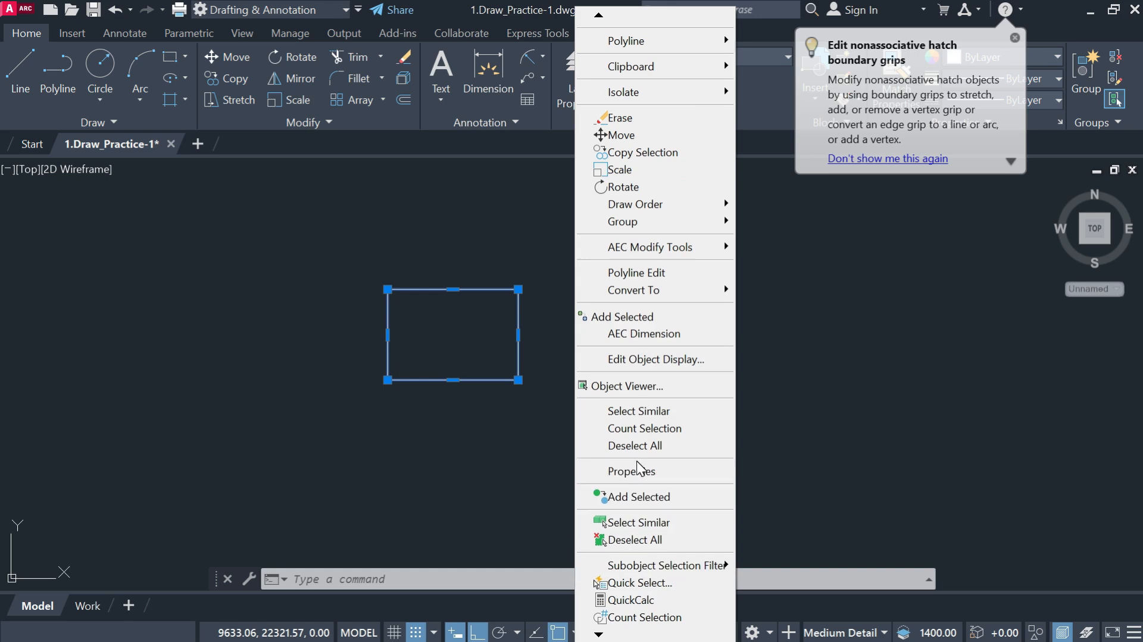
left_click(637, 470)
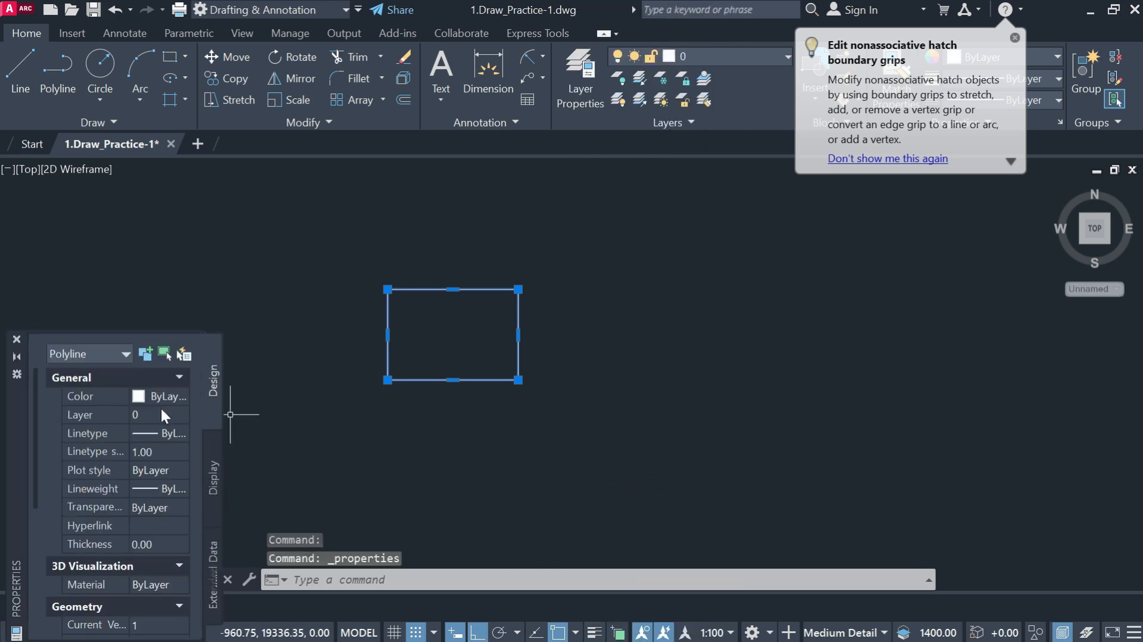
left_click_drag(23, 419, 17, 285)
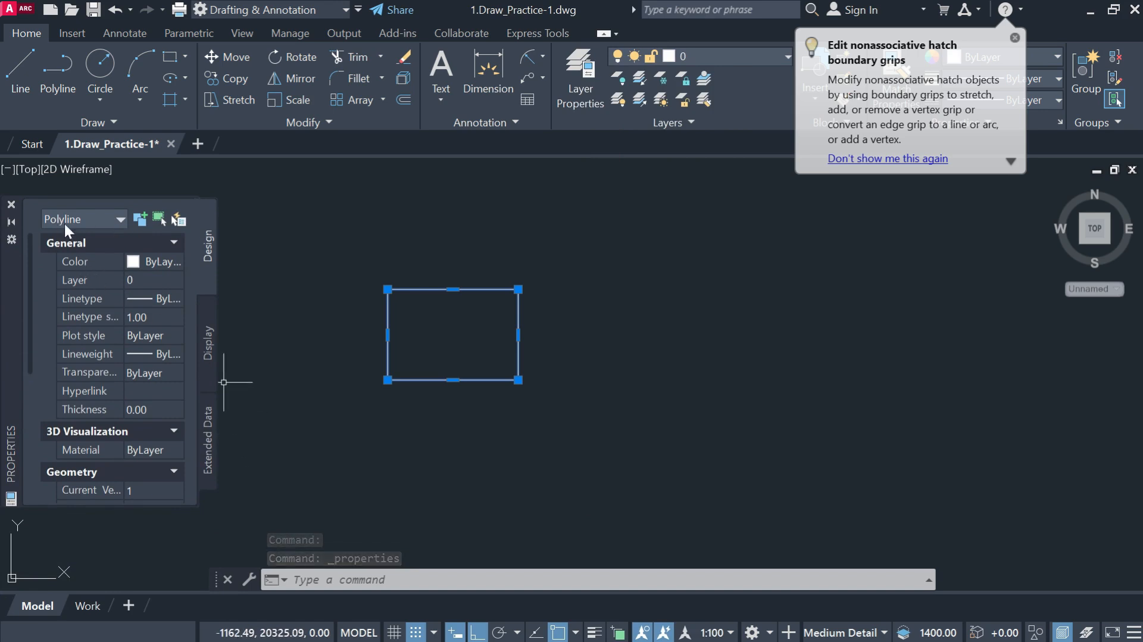
key("Escape")
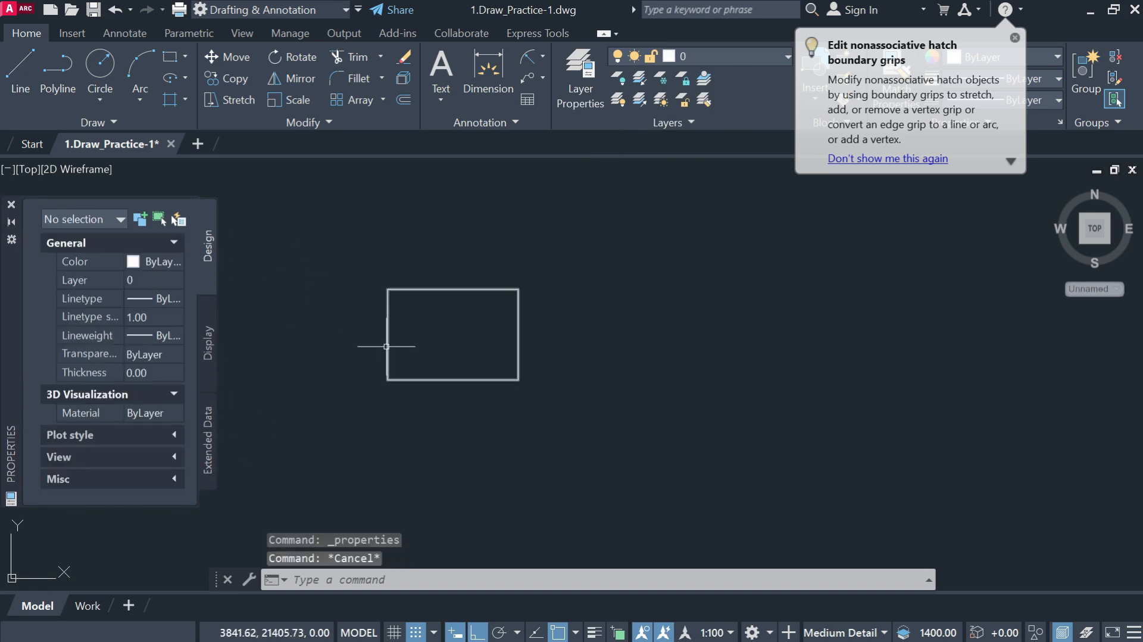
left_click(387, 346)
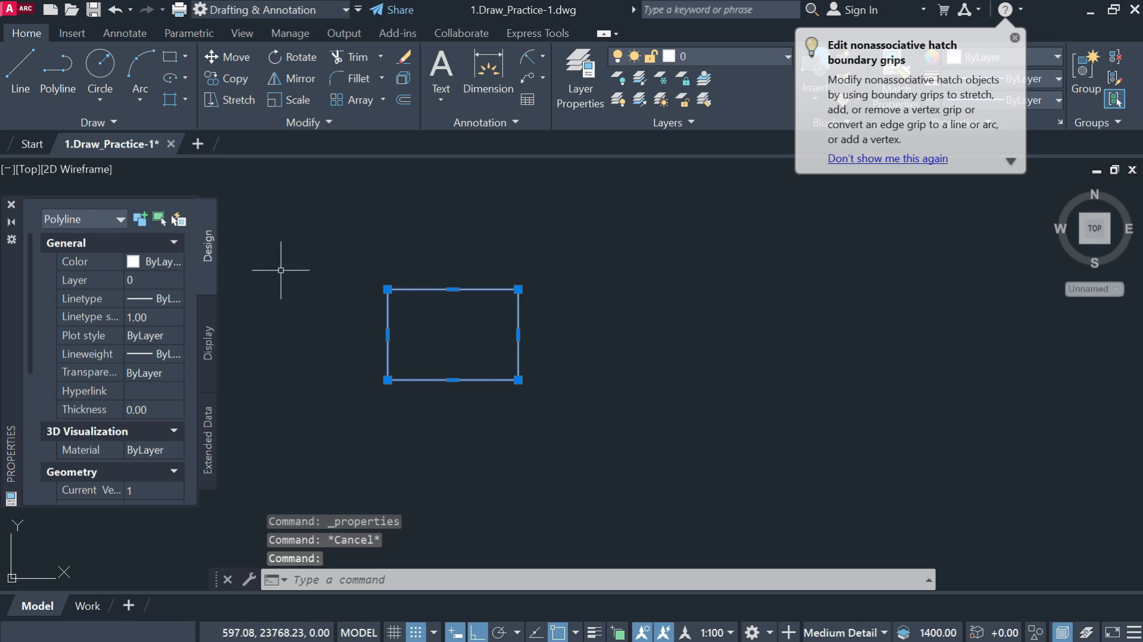
key("Escape")
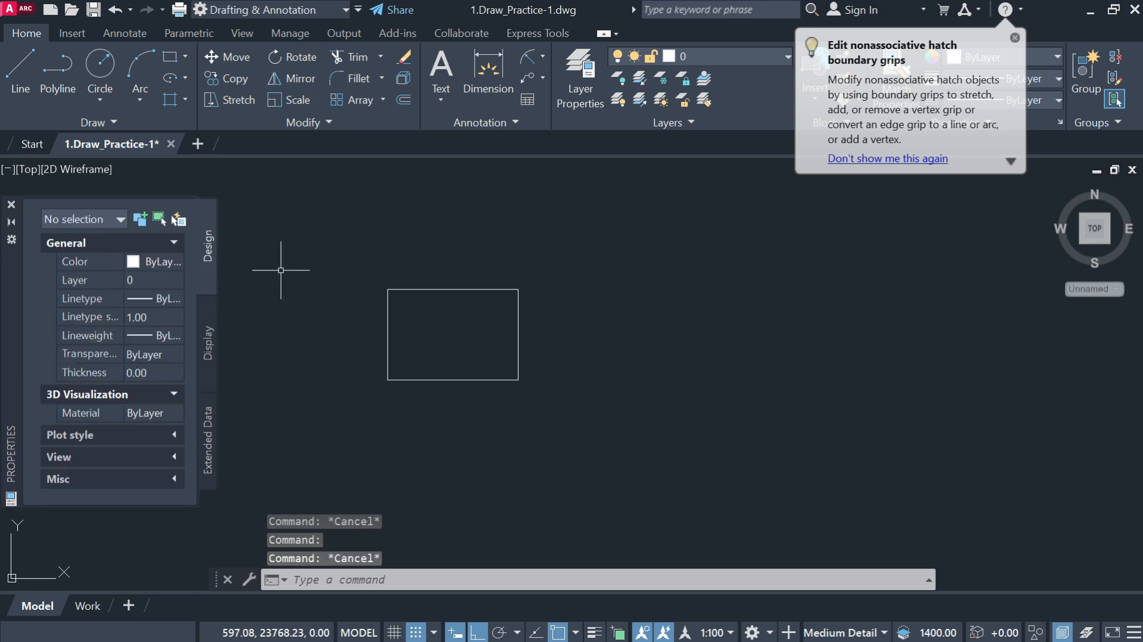
- Convert the rectangle into a region and check the resulting object type in its properties
left_click(113, 121)
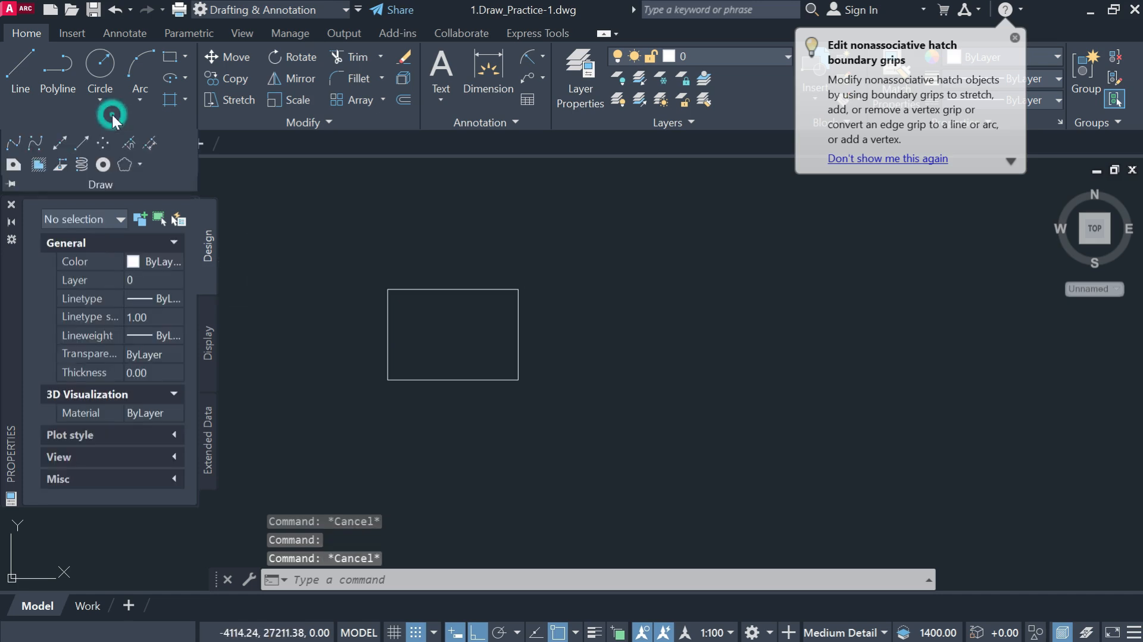
left_click(13, 167)
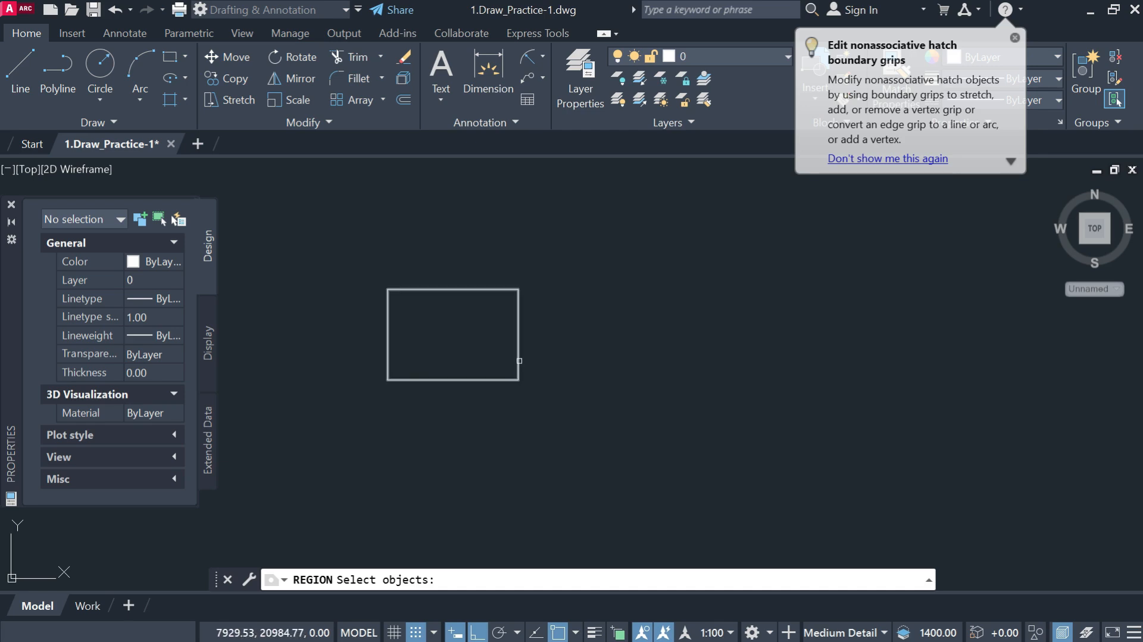
left_click(519, 360)
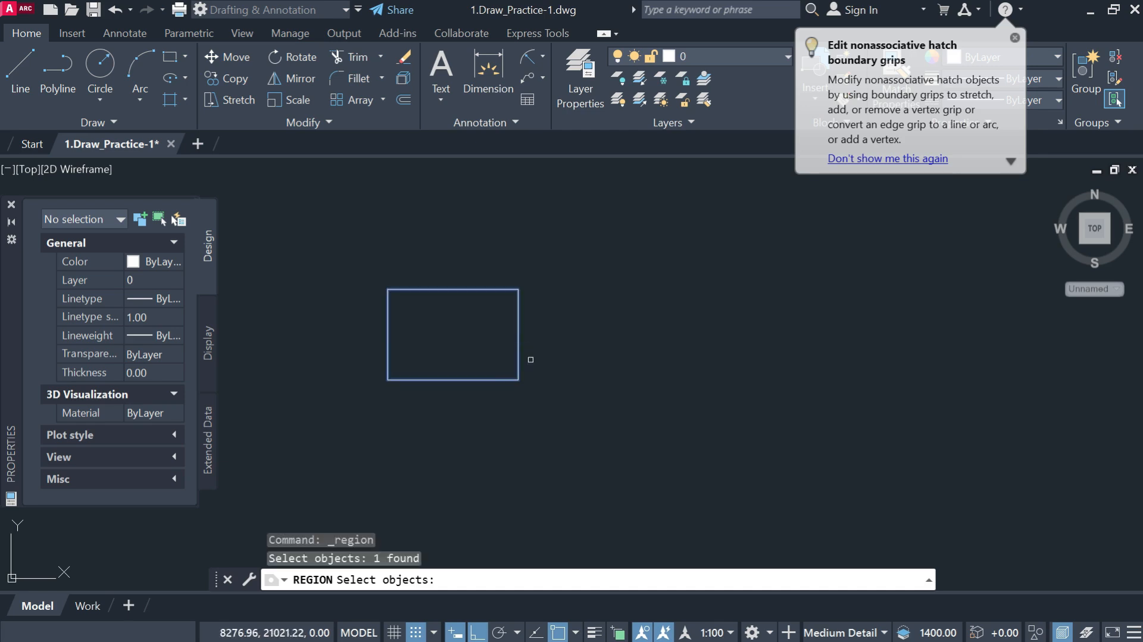
key("Return")
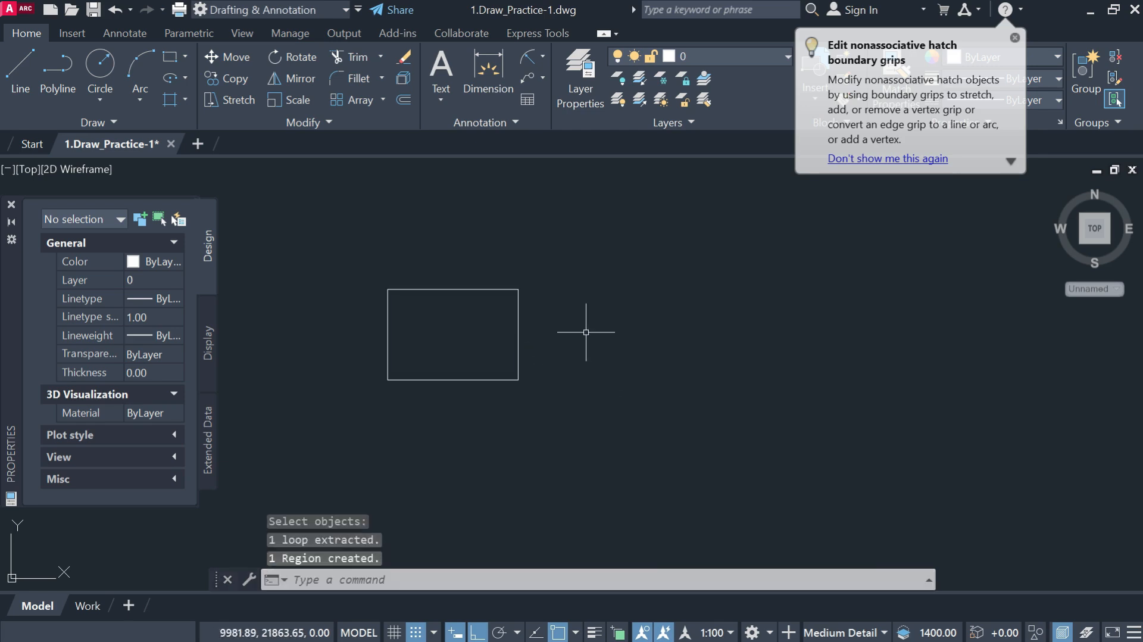
left_click(520, 310)
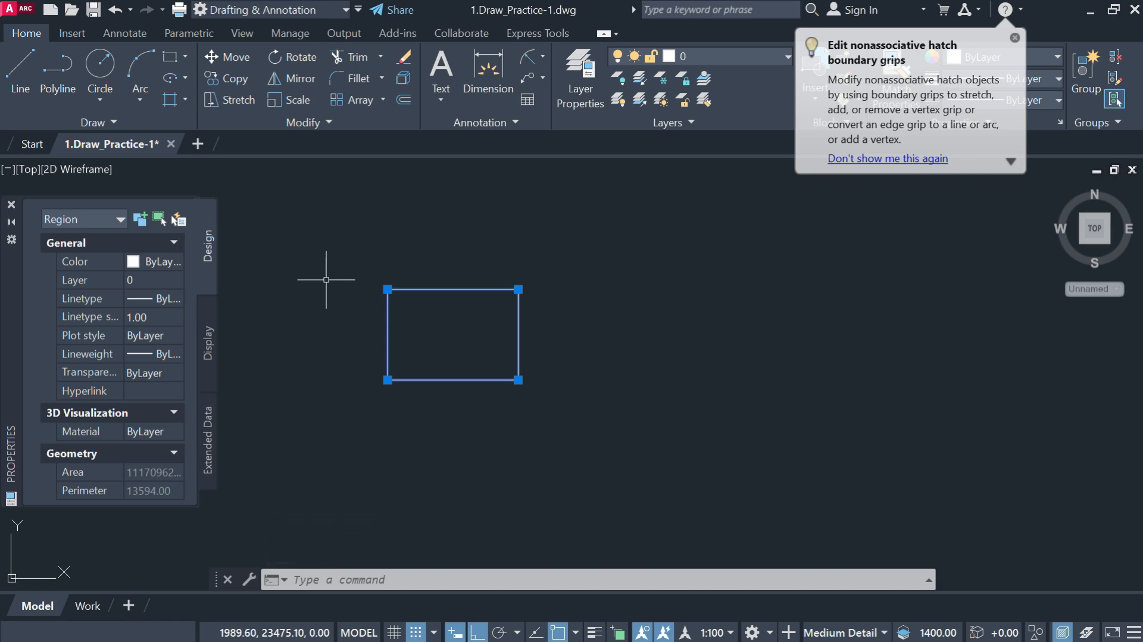
key("Escape")
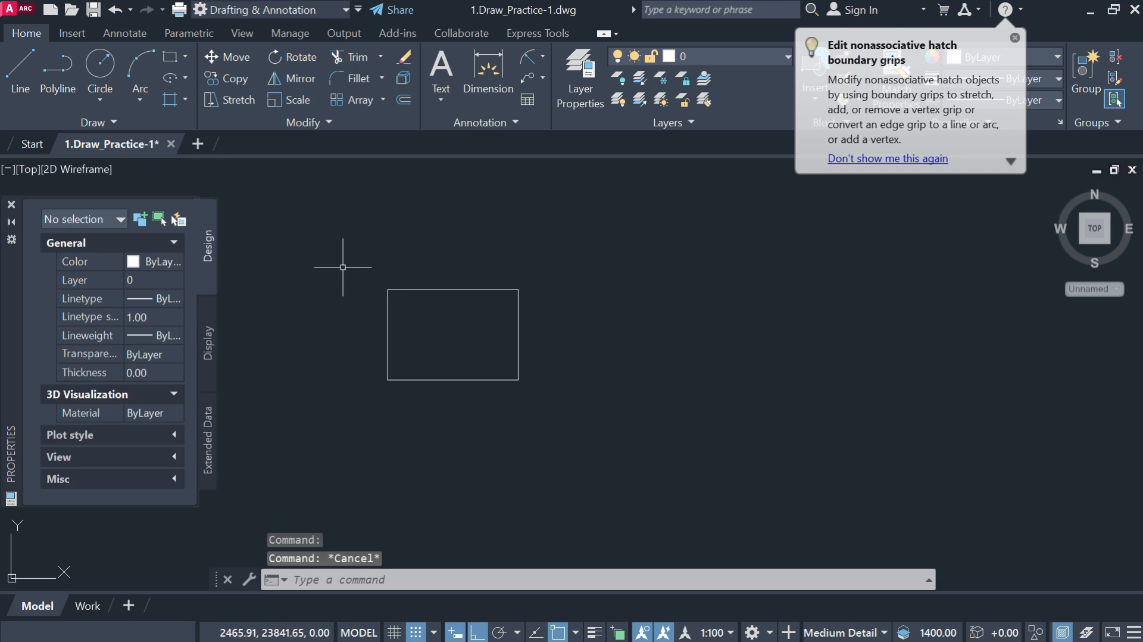
- Select the rectangular region with a selection window and erase it
left_click(349, 266)
left_click(578, 407)
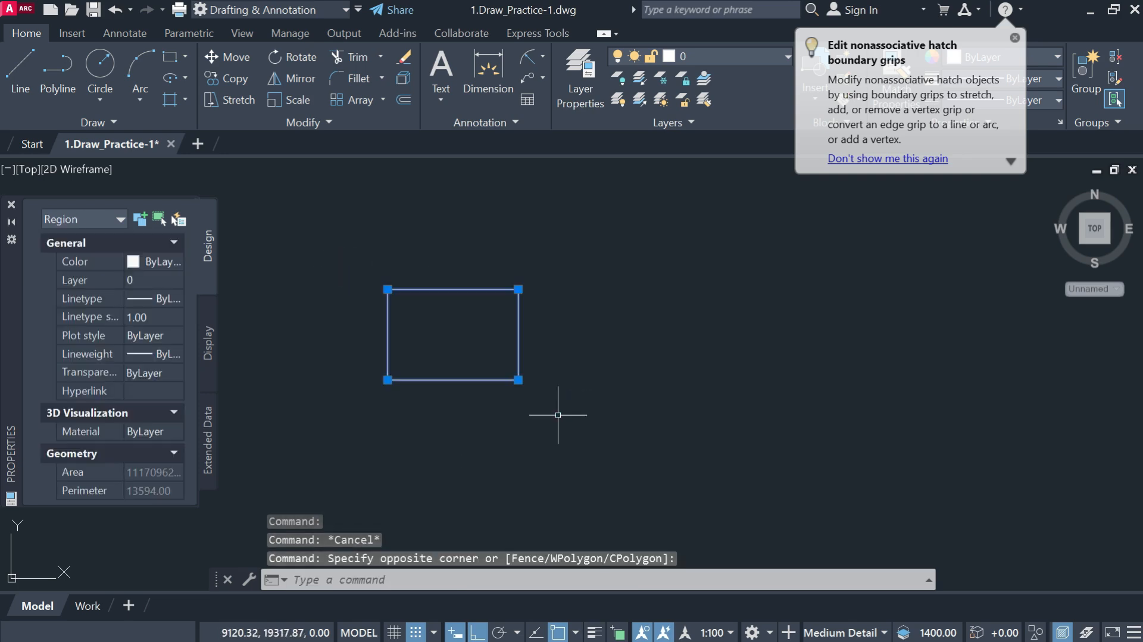
type("e")
key("Return")
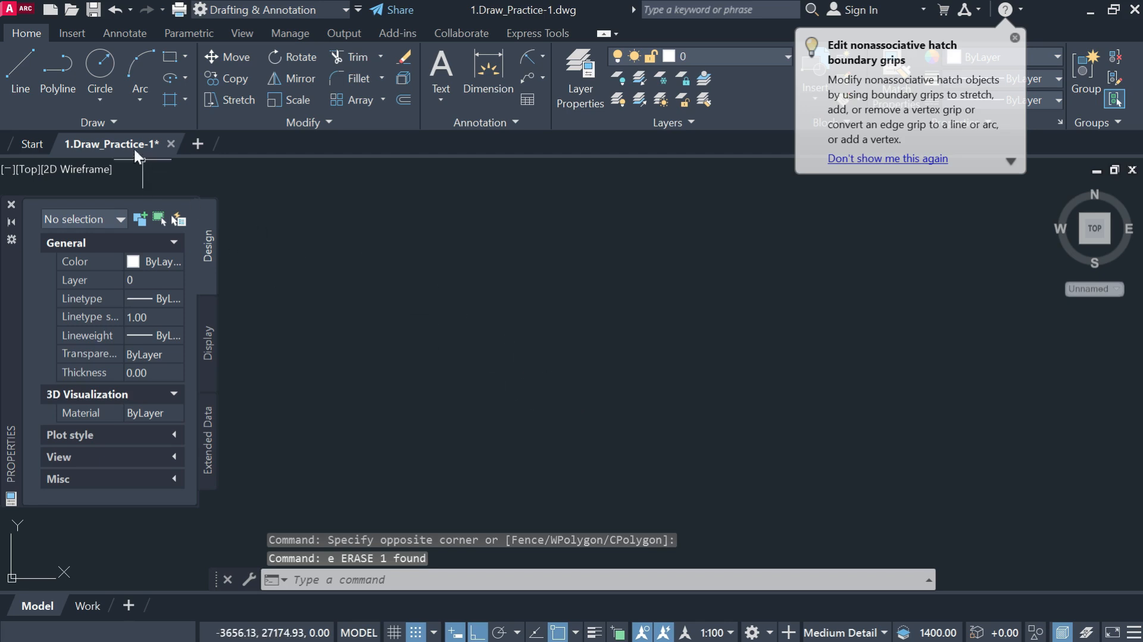
- Draw a four-sided, kite-like wipeout in the empty area beside the trapezoid
left_click(113, 122)
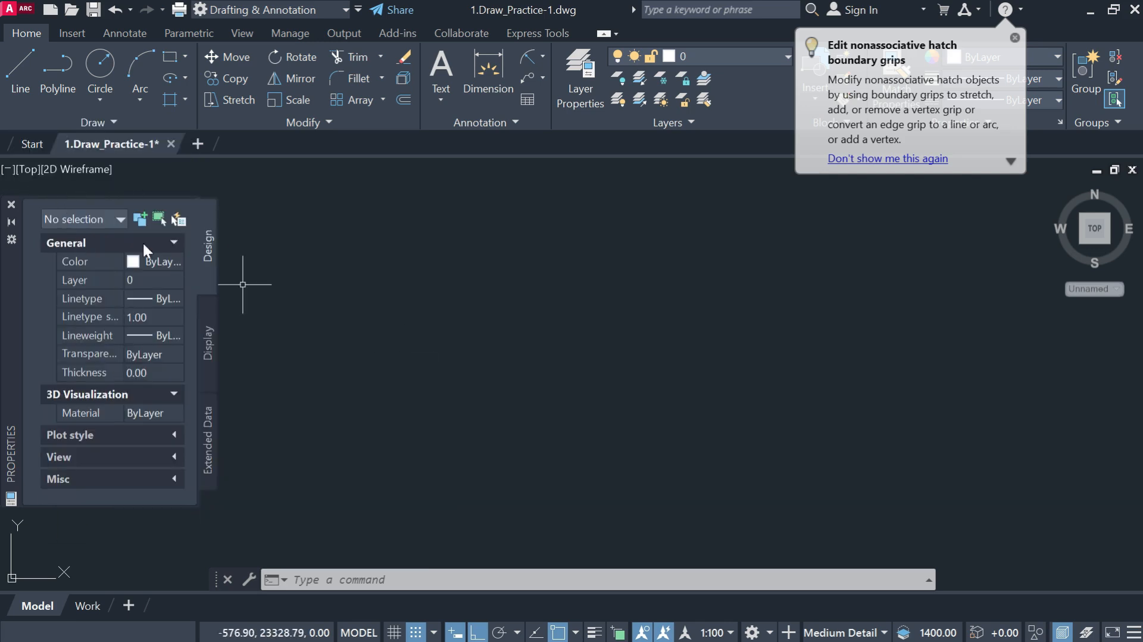
left_click(100, 120)
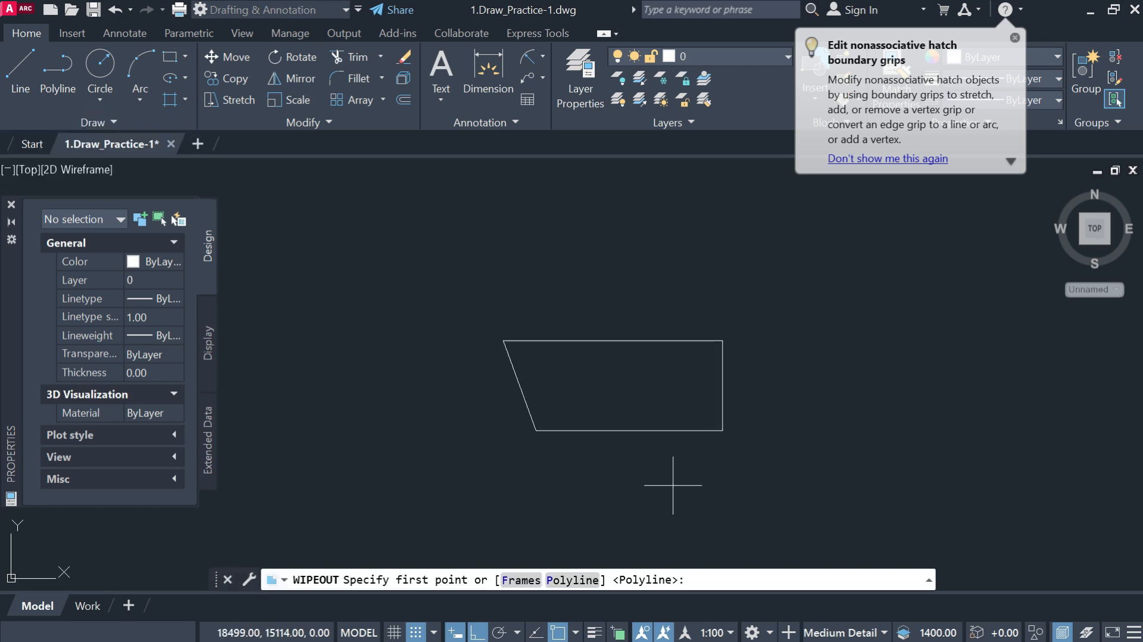
left_click(842, 314)
left_click(785, 409)
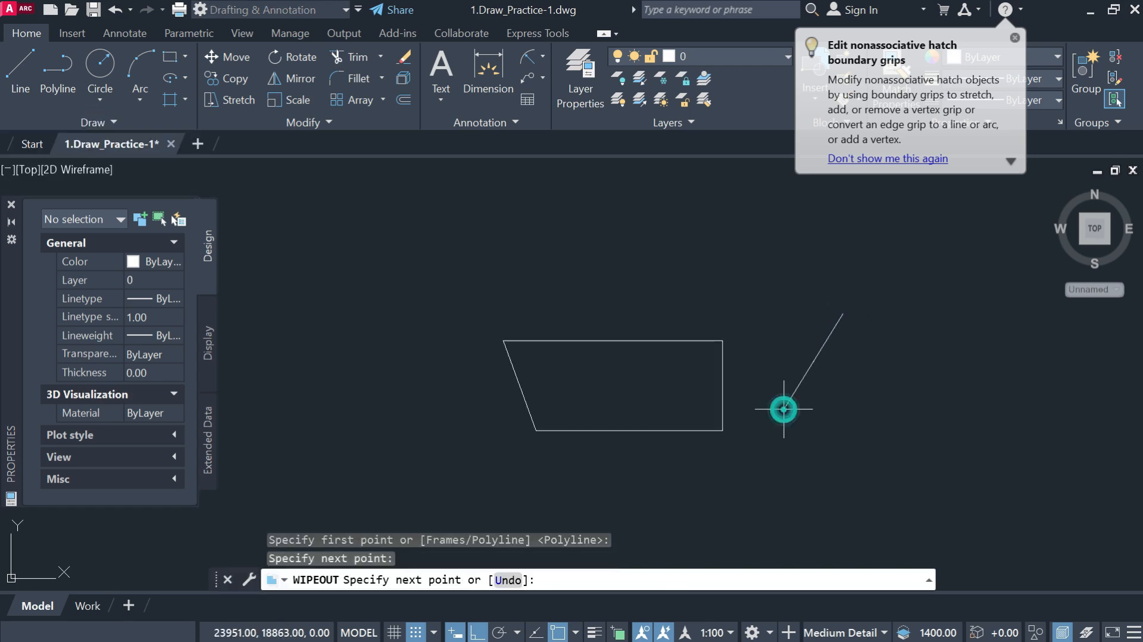
left_click(832, 506)
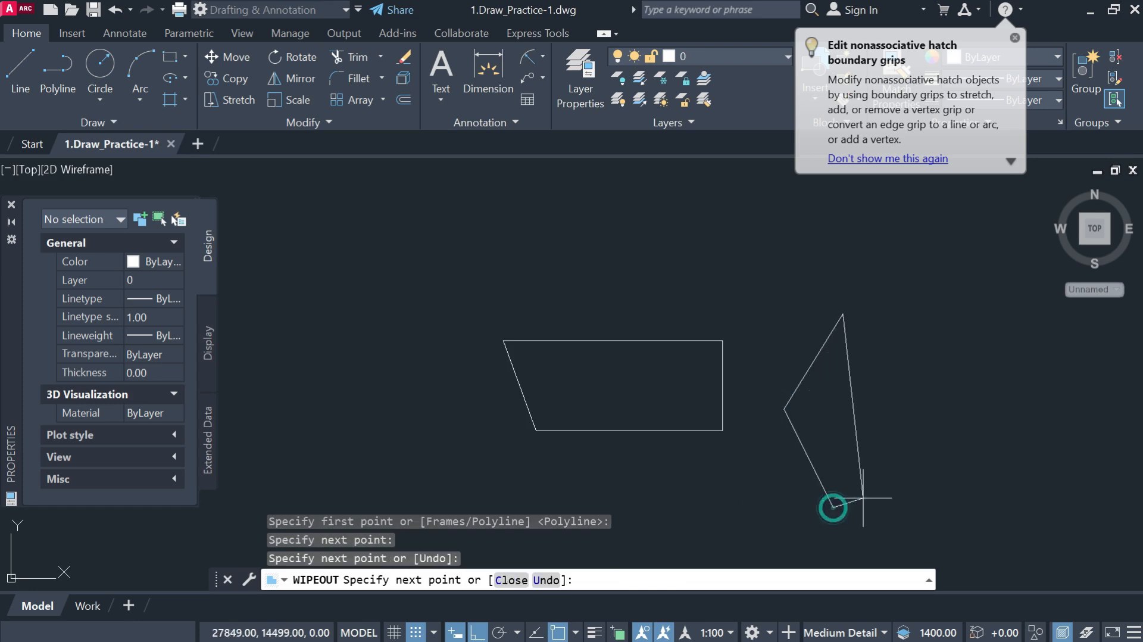
left_click(946, 393)
key("Return")
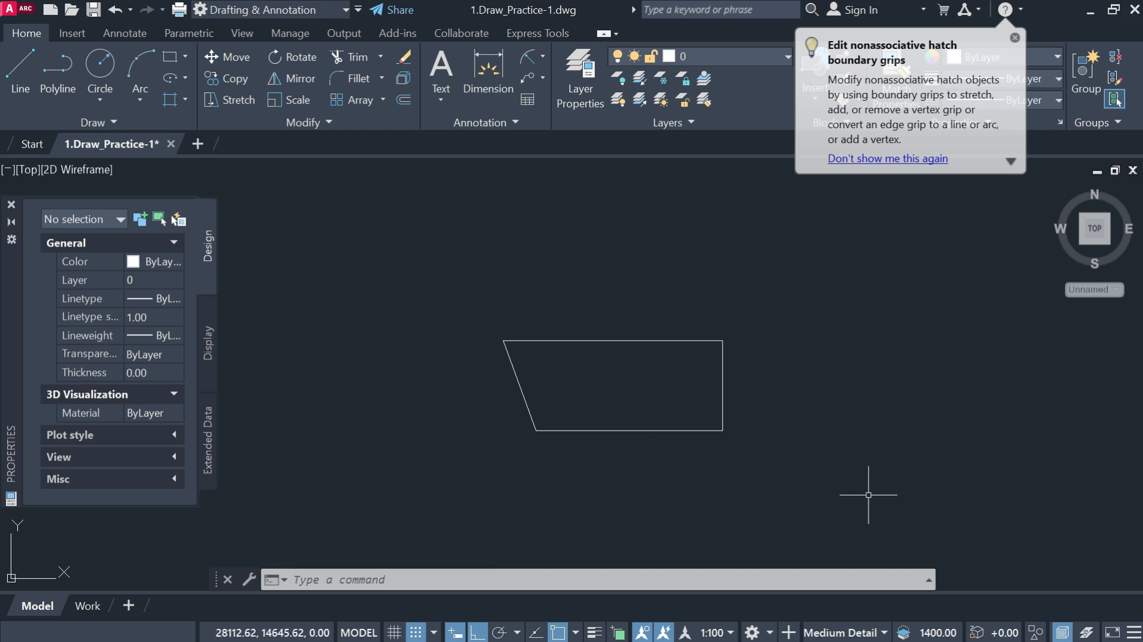
- Inspect the frameless wipeout beside the trapezoid by selecting it with crossing windows and clearing the selection
left_click(915, 329)
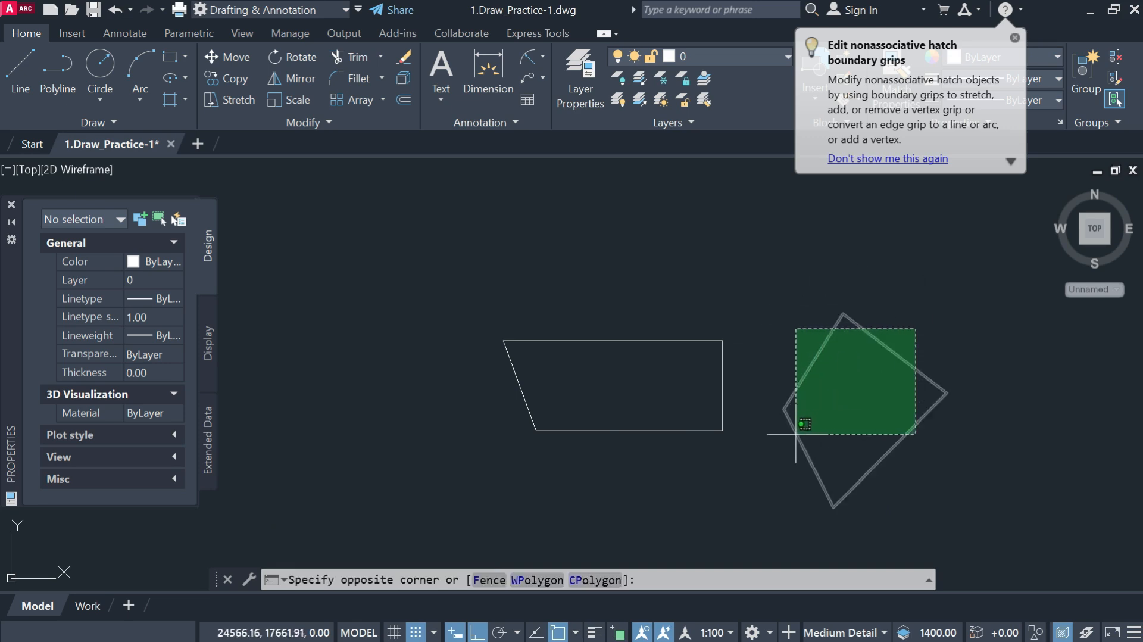
left_click(772, 465)
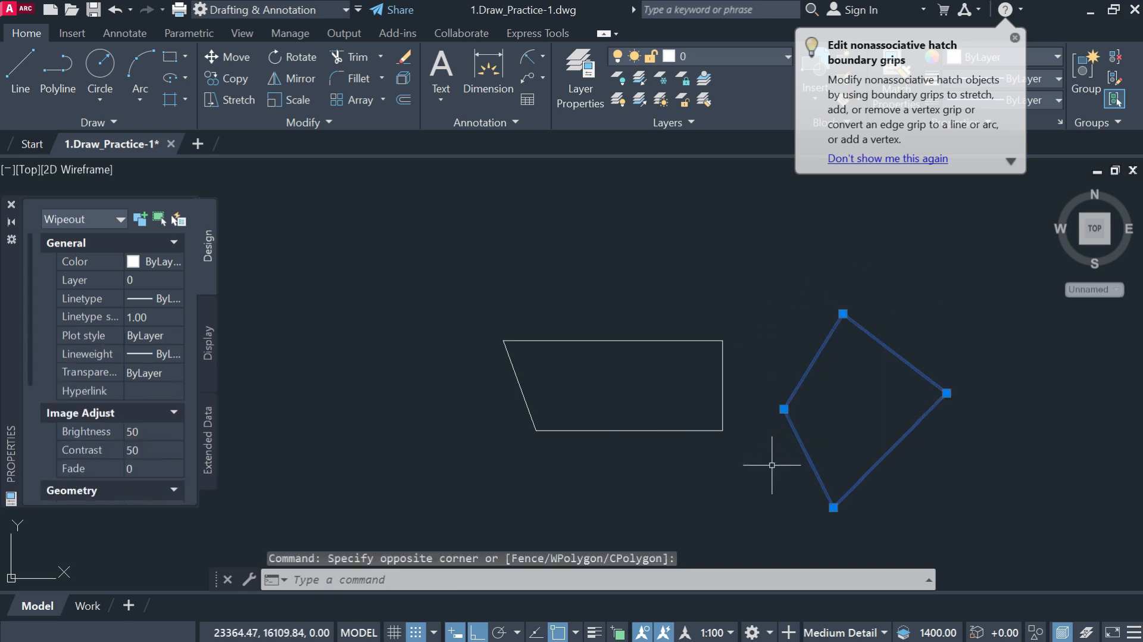
key("Escape")
left_click(957, 351)
left_click(768, 493)
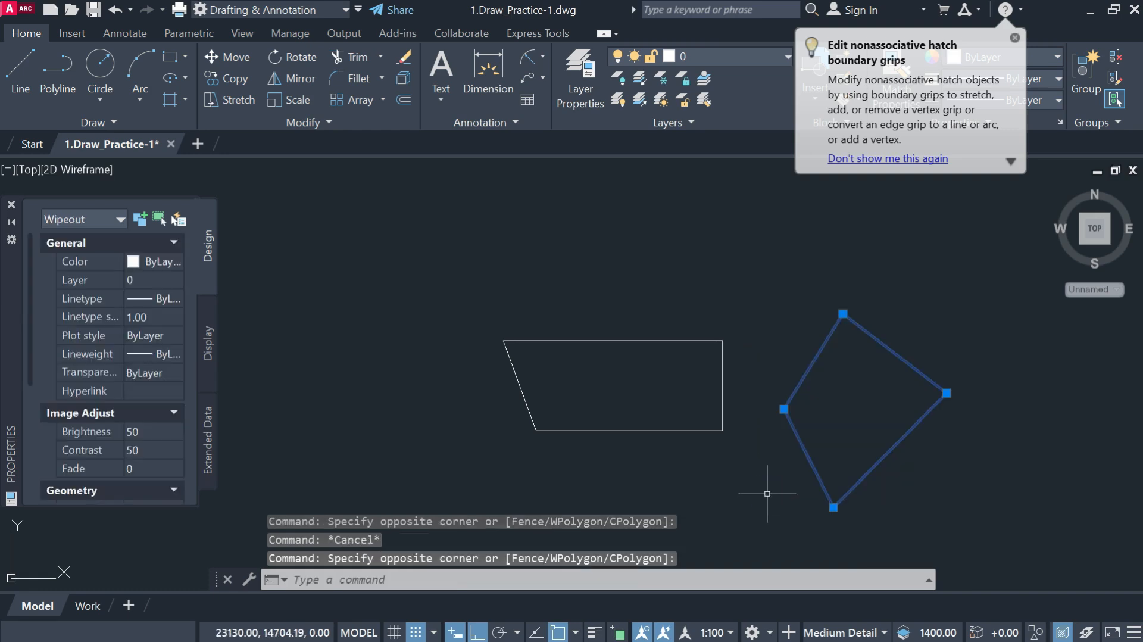
key("Escape")
left_click(968, 349)
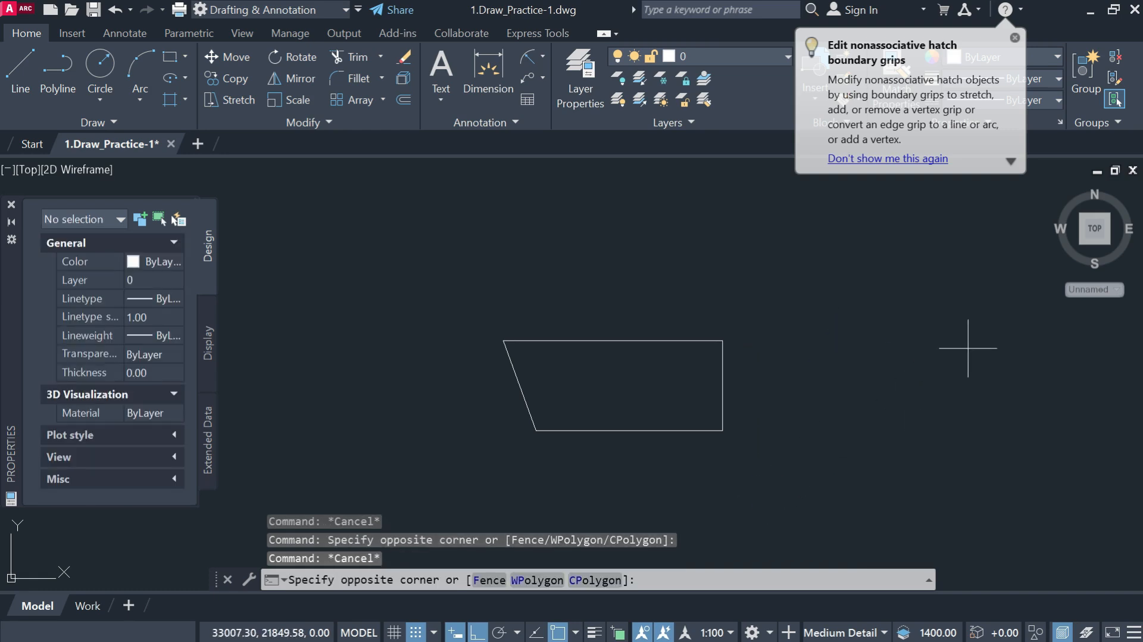
left_click(944, 391)
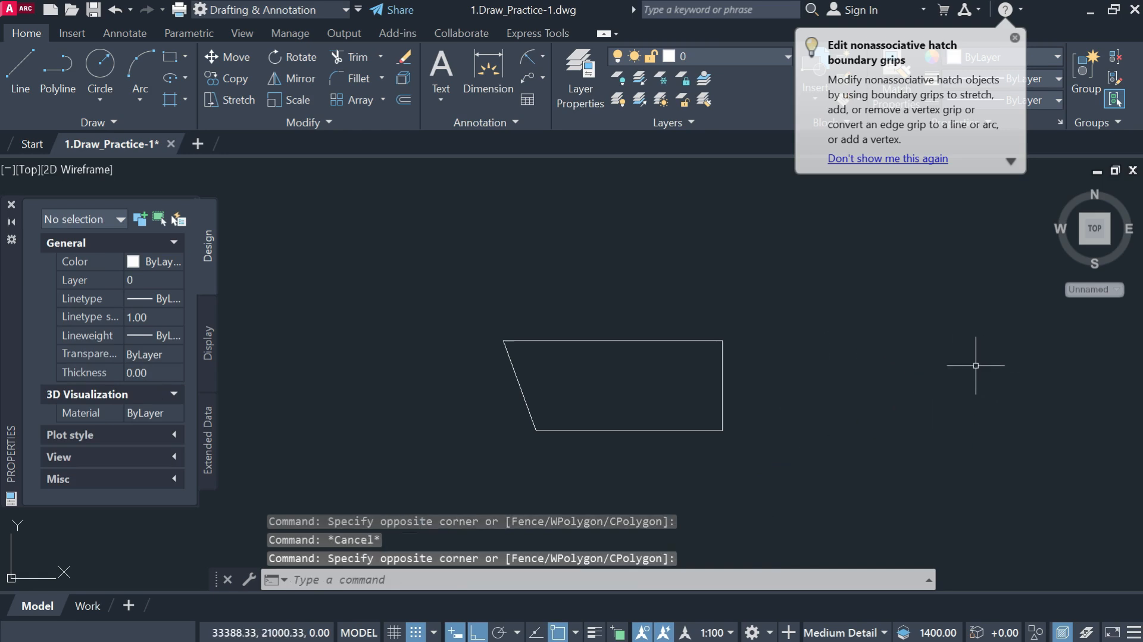
- Set the Wipeout tool's Frames mode to ON
left_click(113, 121)
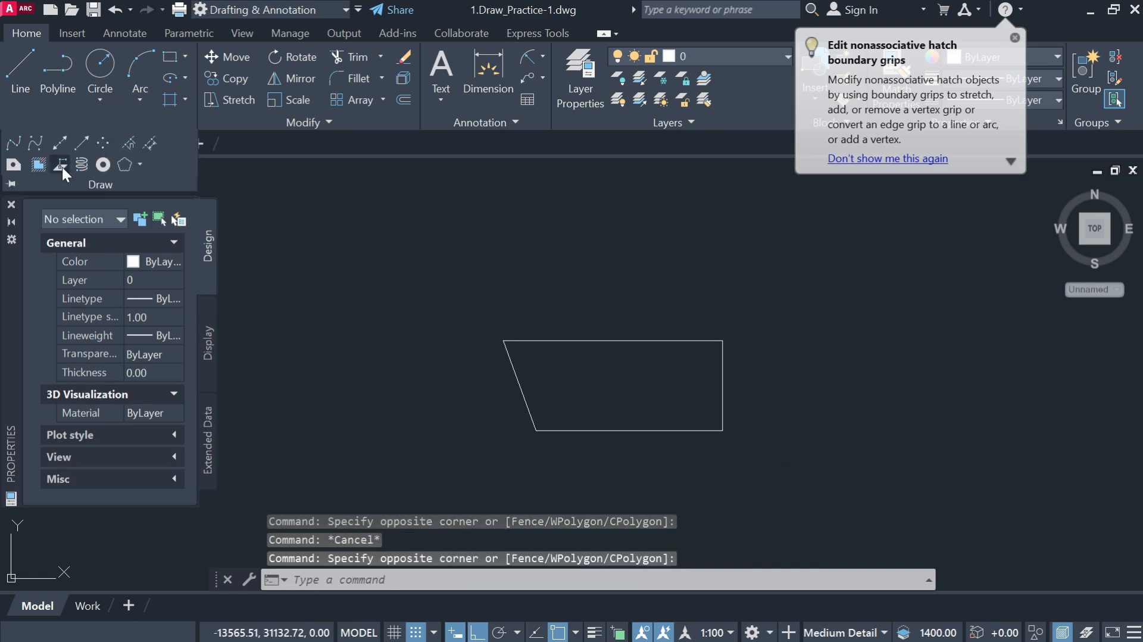
left_click(39, 165)
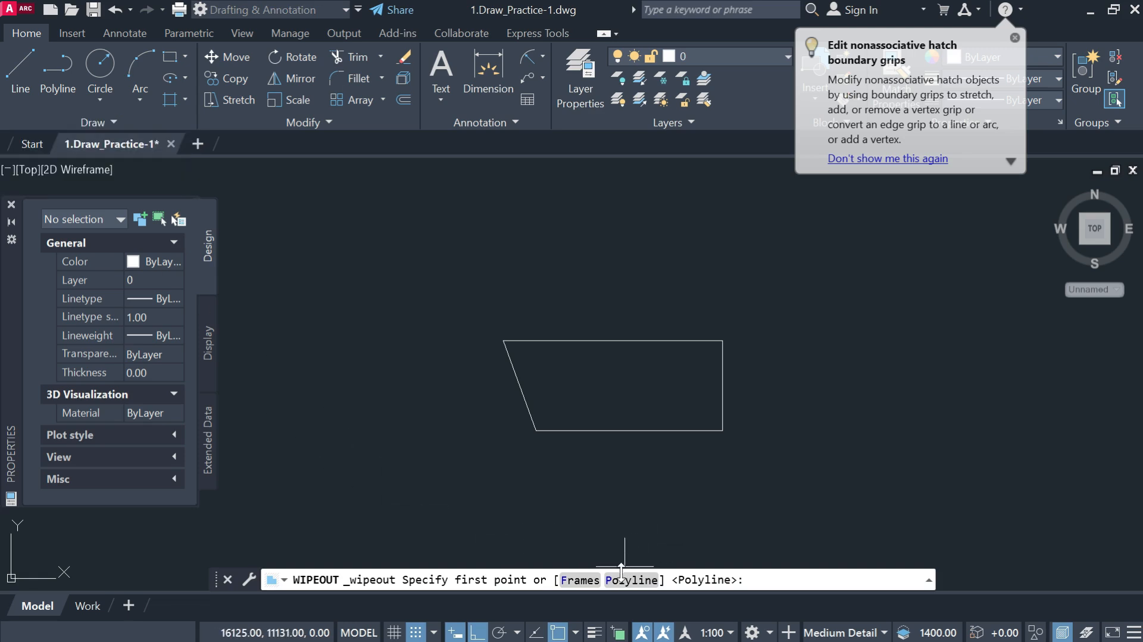
left_click(592, 580)
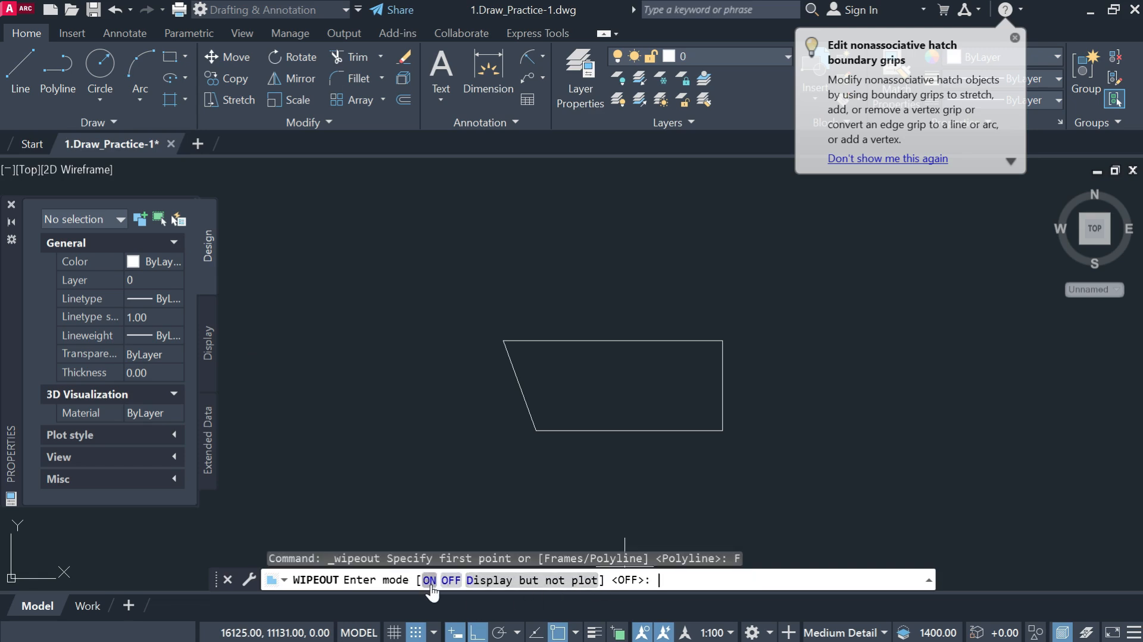
type("ON")
key("Return")
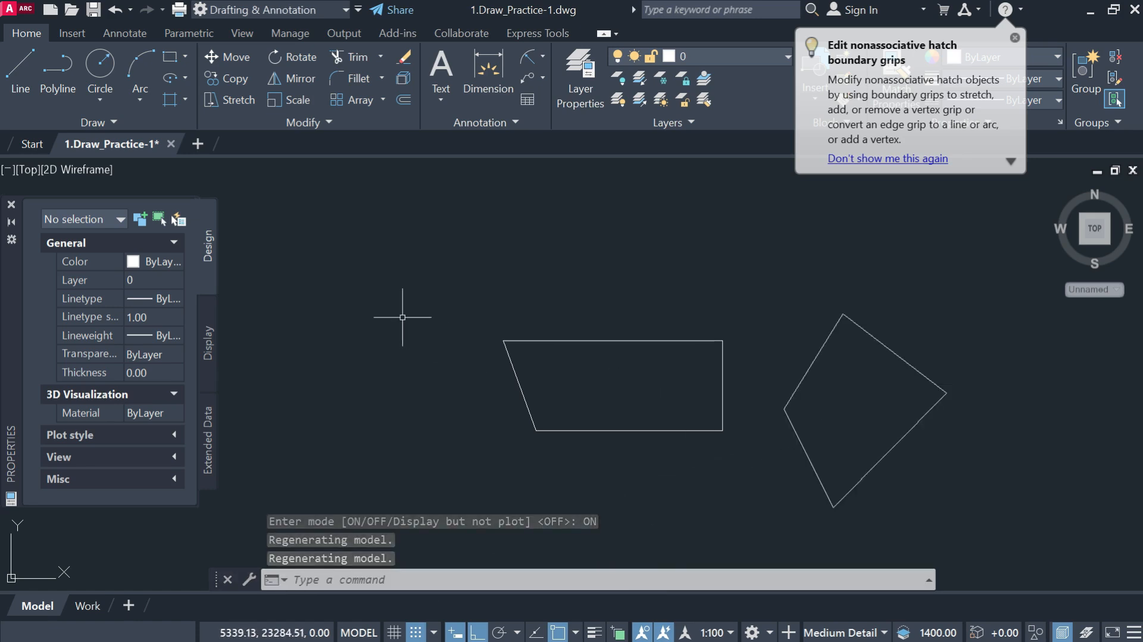
- Draw an open four-segment 3D polyline arching over the trapezoid and the kite-shaped wipeout, with Ortho off
left_click(115, 122)
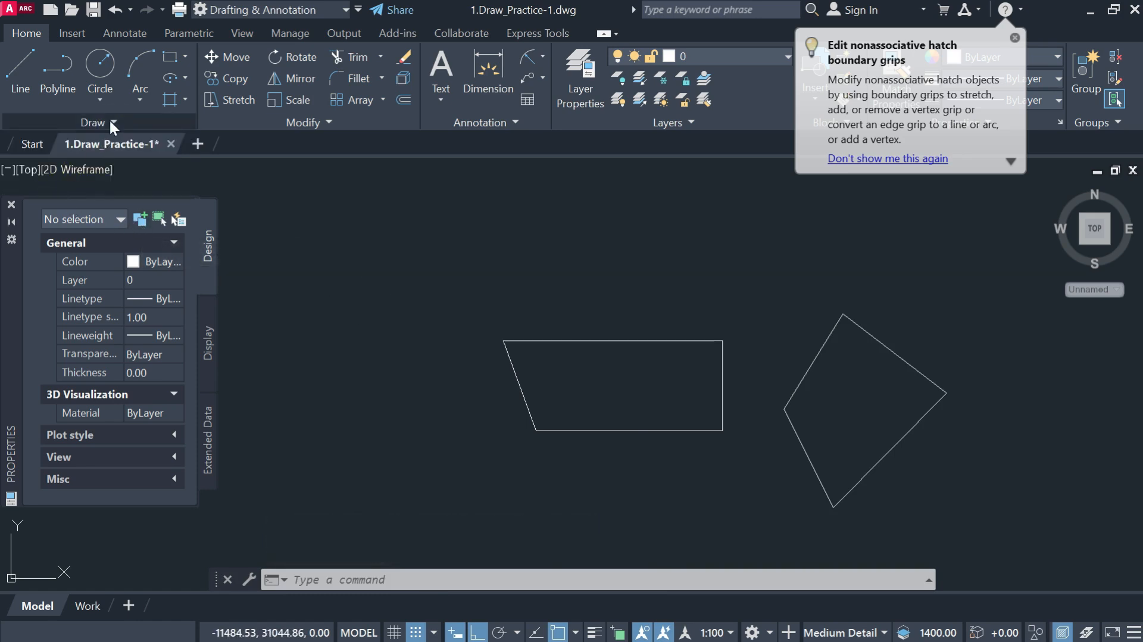
left_click(109, 121)
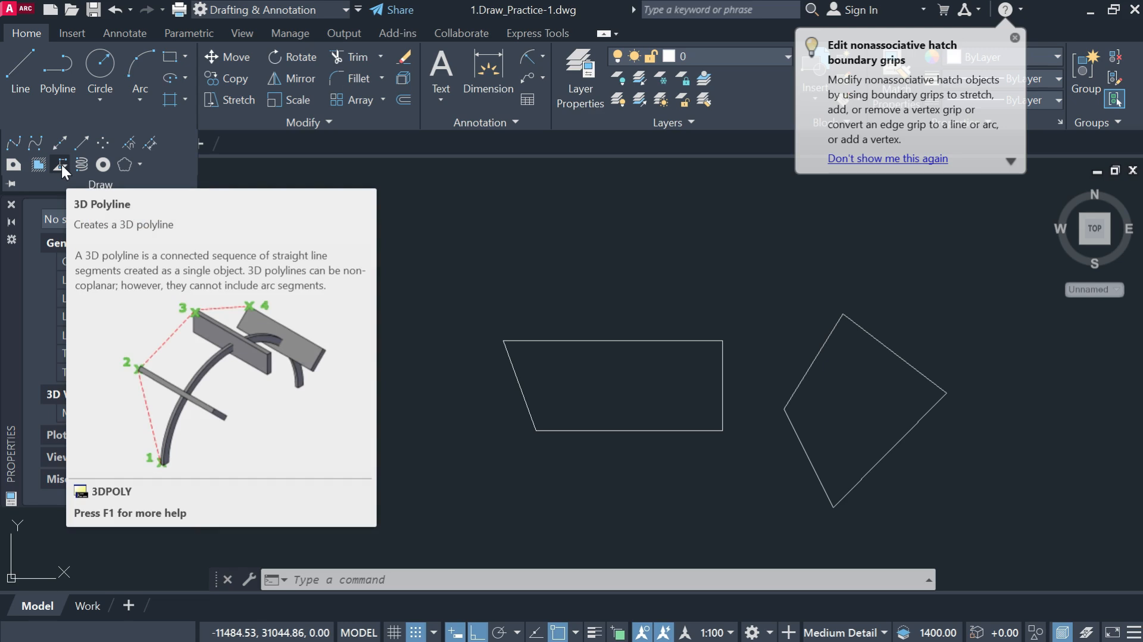
left_click(61, 163)
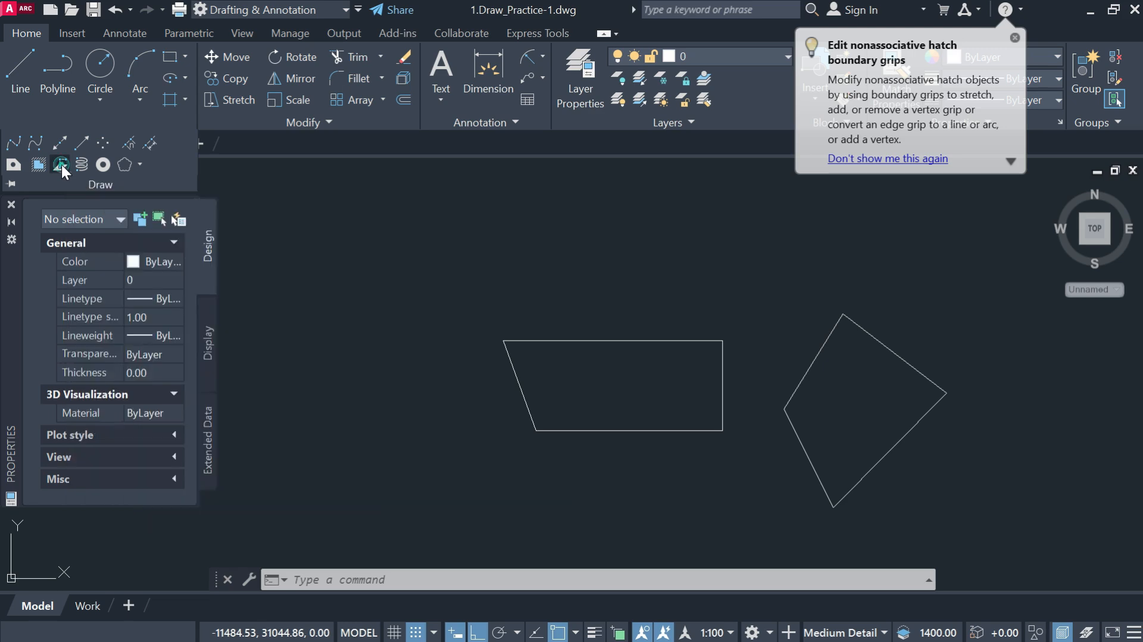
left_click(383, 304)
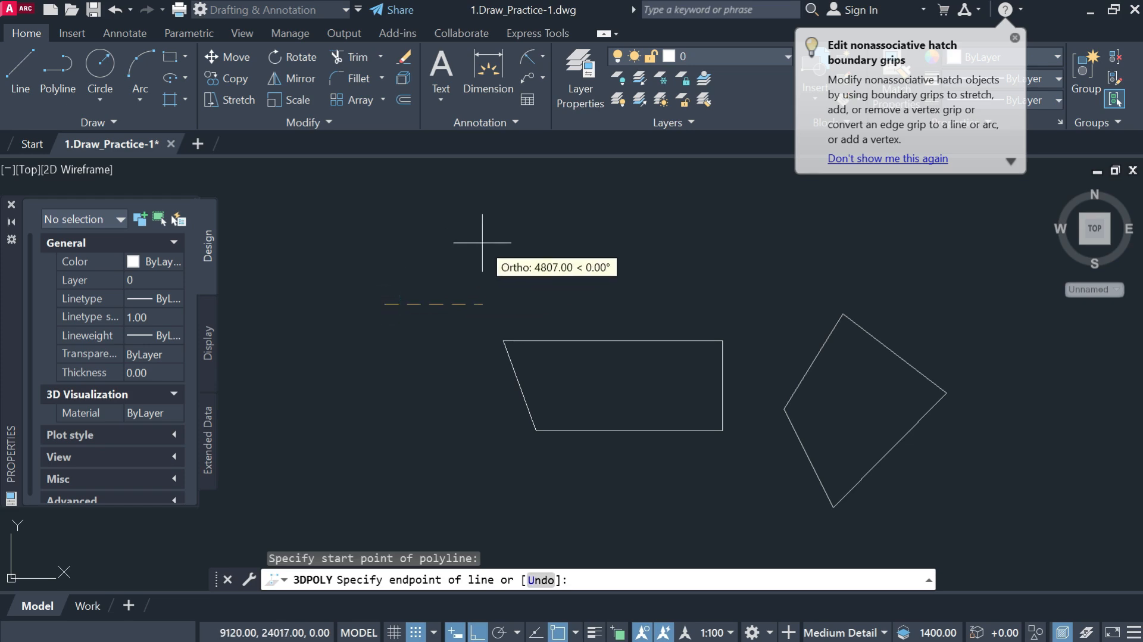
key("F8")
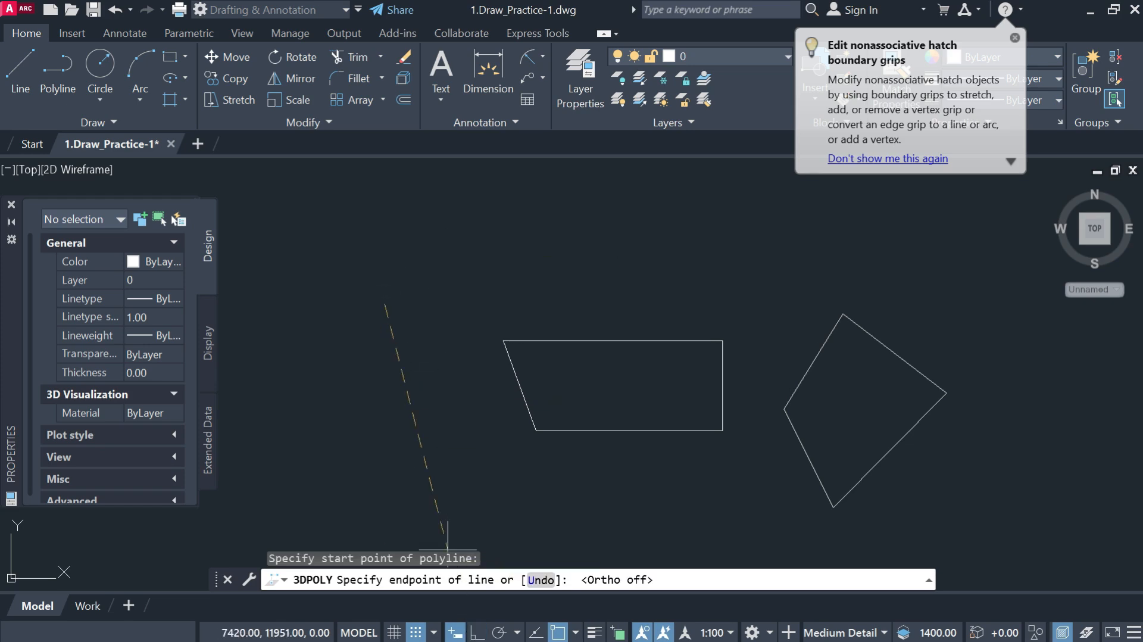
left_click(489, 259)
left_click(710, 260)
left_click(920, 275)
left_click(1001, 373)
key("Escape")
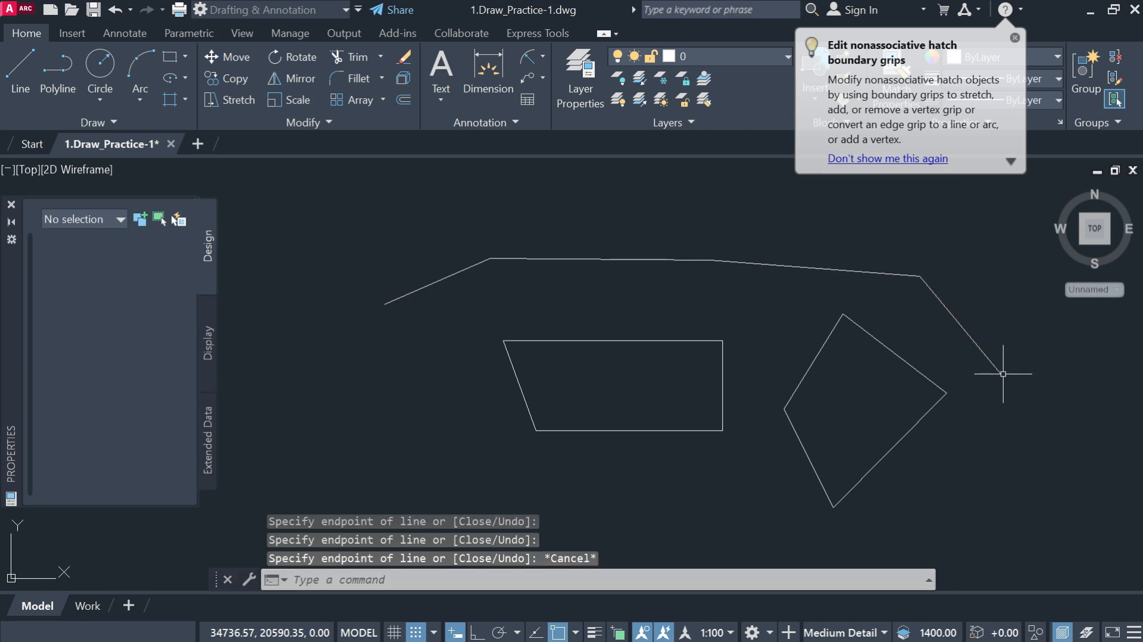
- Set the Z coordinate of the 3D polyline's first vertex to 300 and clear the selection
left_click(980, 346)
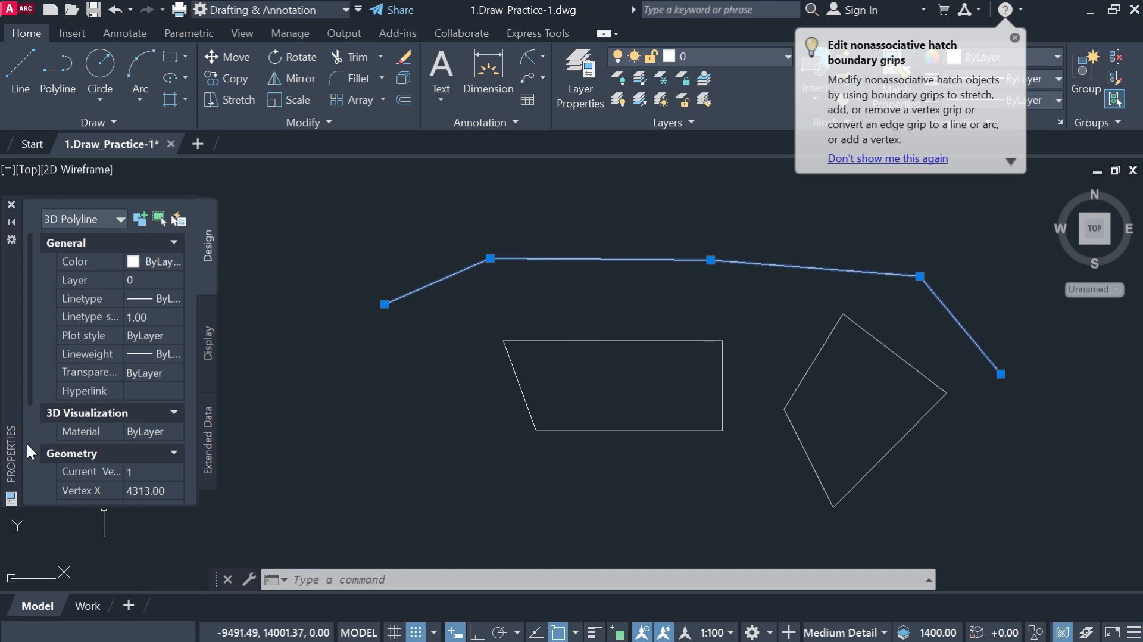
scroll(25, 445, "down", 4)
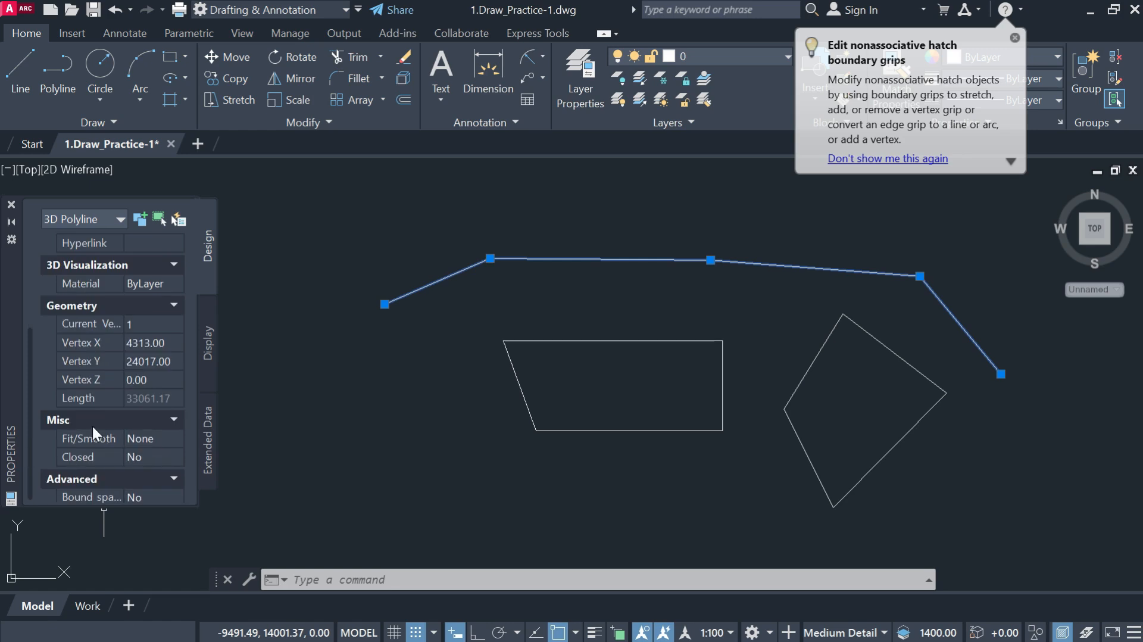
left_click(154, 380)
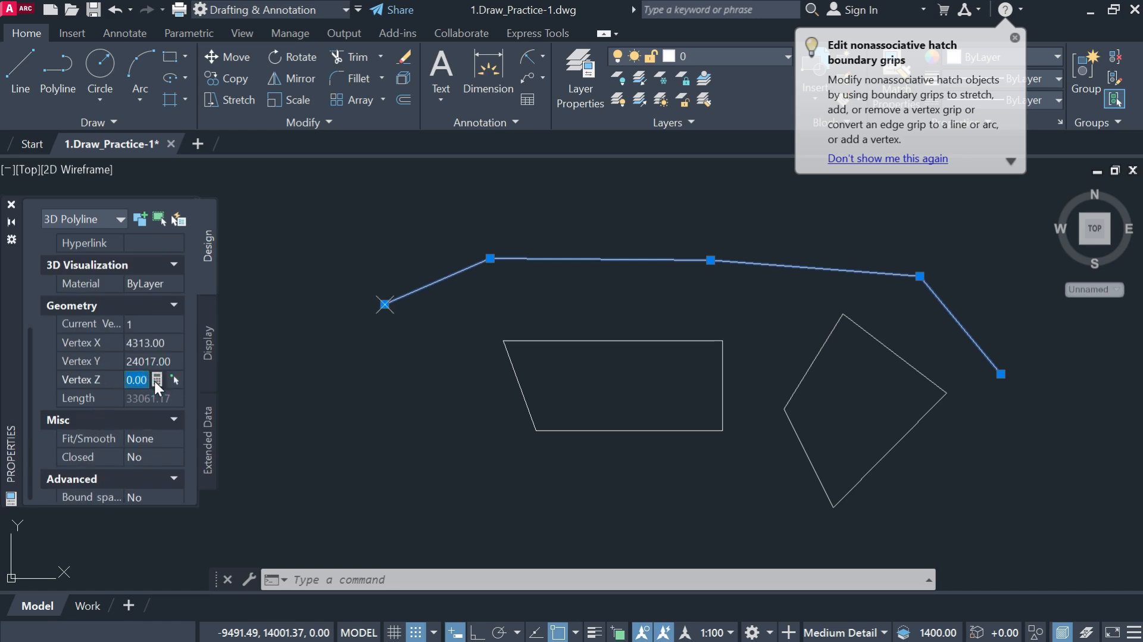
type("300")
key("Return")
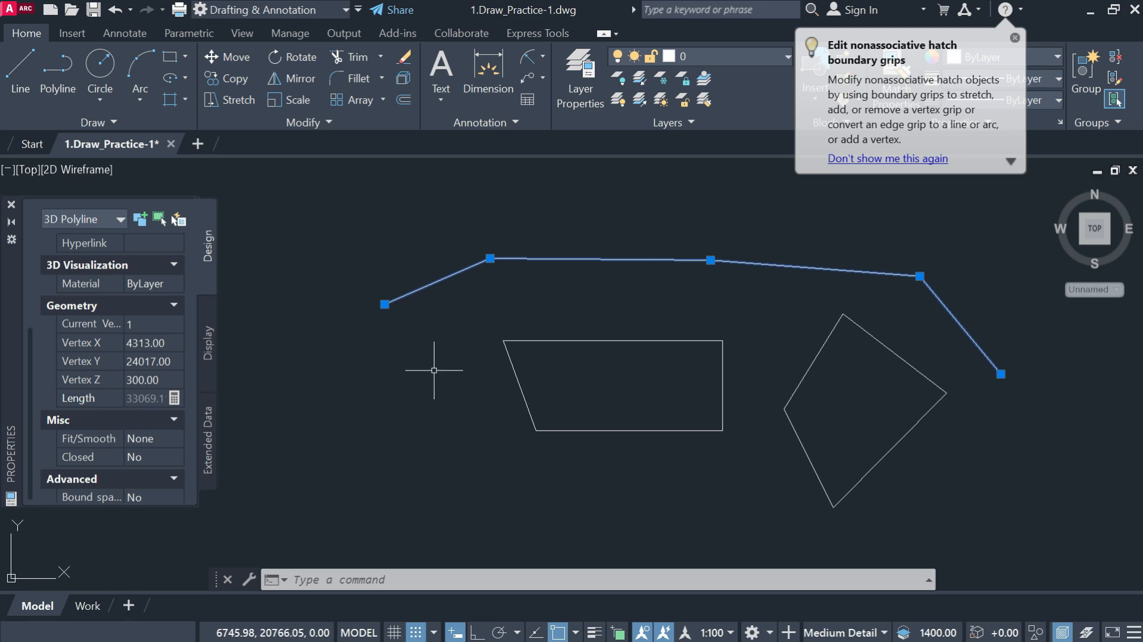
key("Escape")
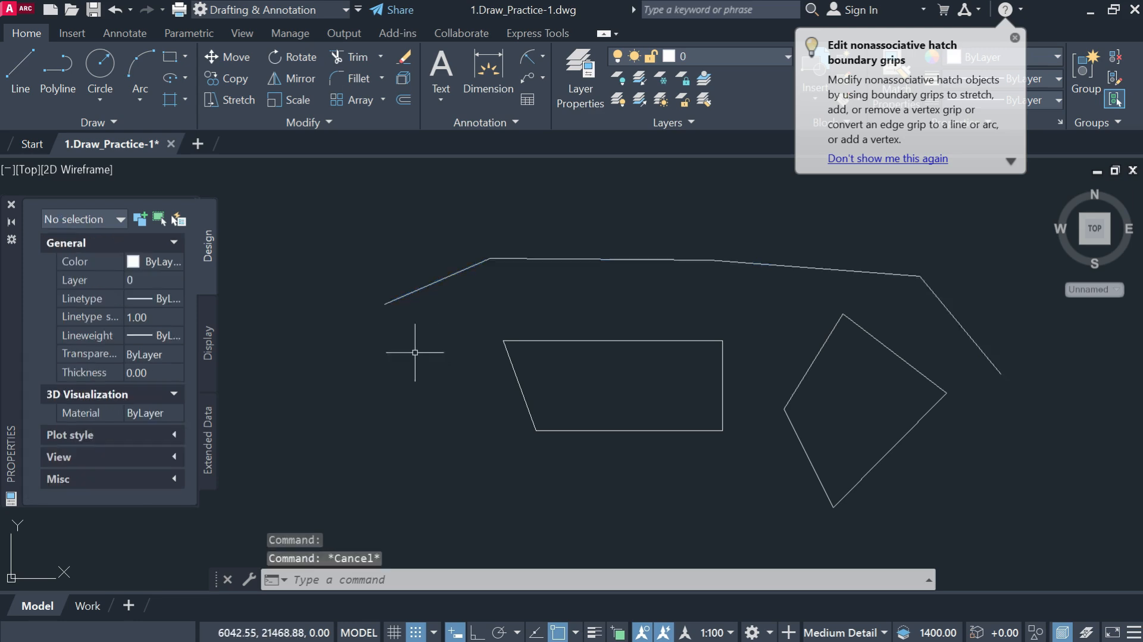
- Draw an ordinary two-segment polyline peaking above the 3D polyline
left_click(52, 70)
left_click(379, 239)
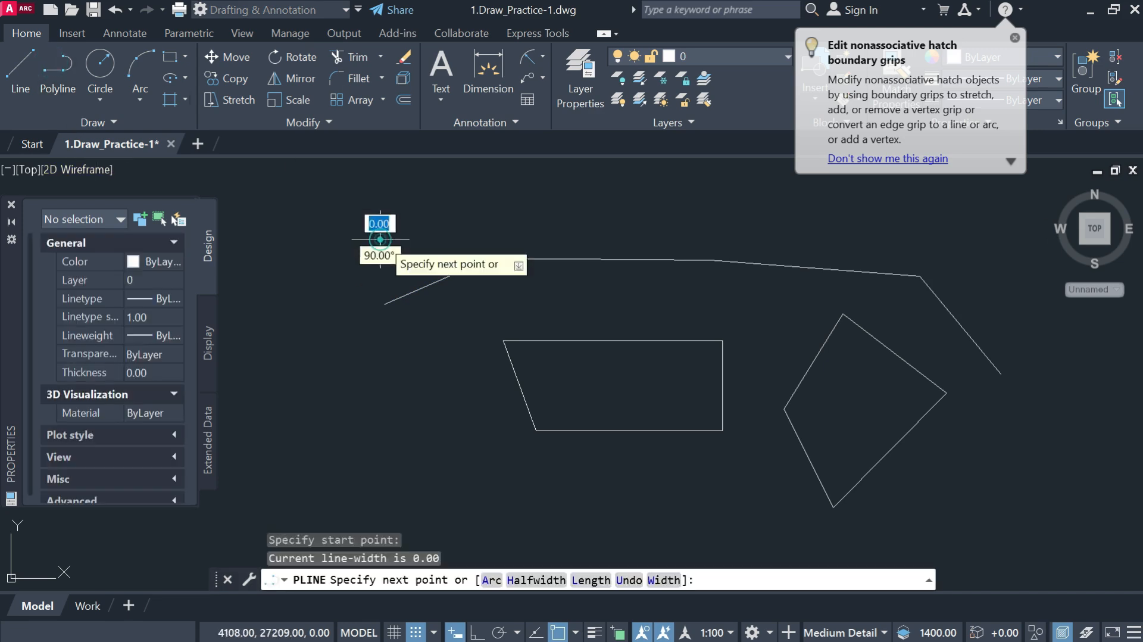
left_click(585, 195)
left_click(771, 228)
key("Escape")
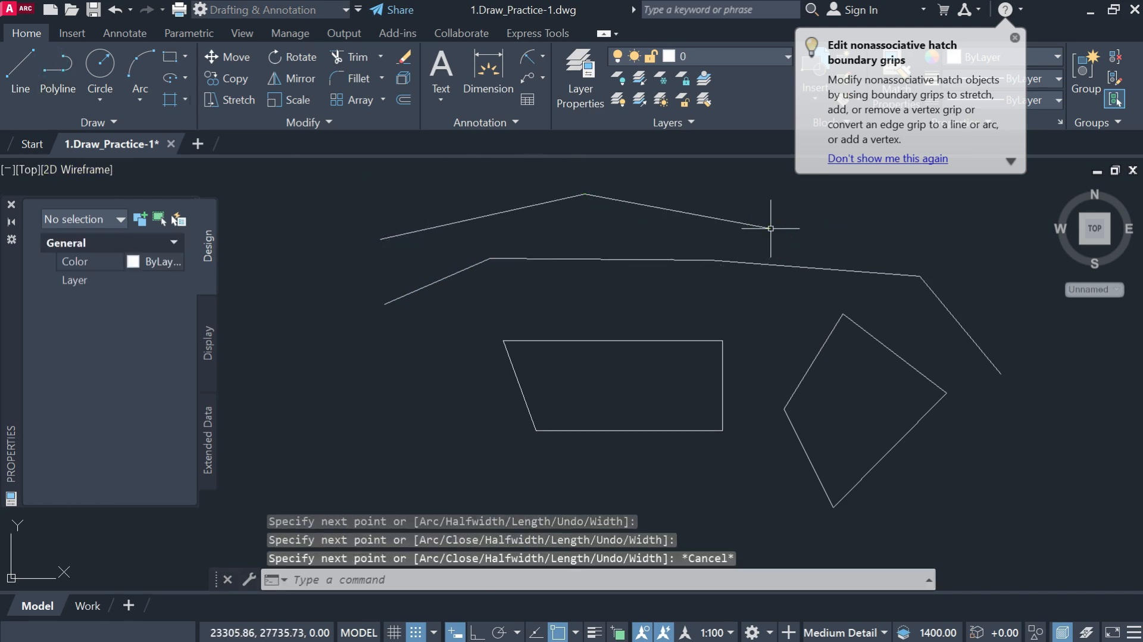
- Compare the object types and properties of the ordinary polyline and the 3D polyline, selecting each in turn
left_click(658, 204)
left_click(505, 204)
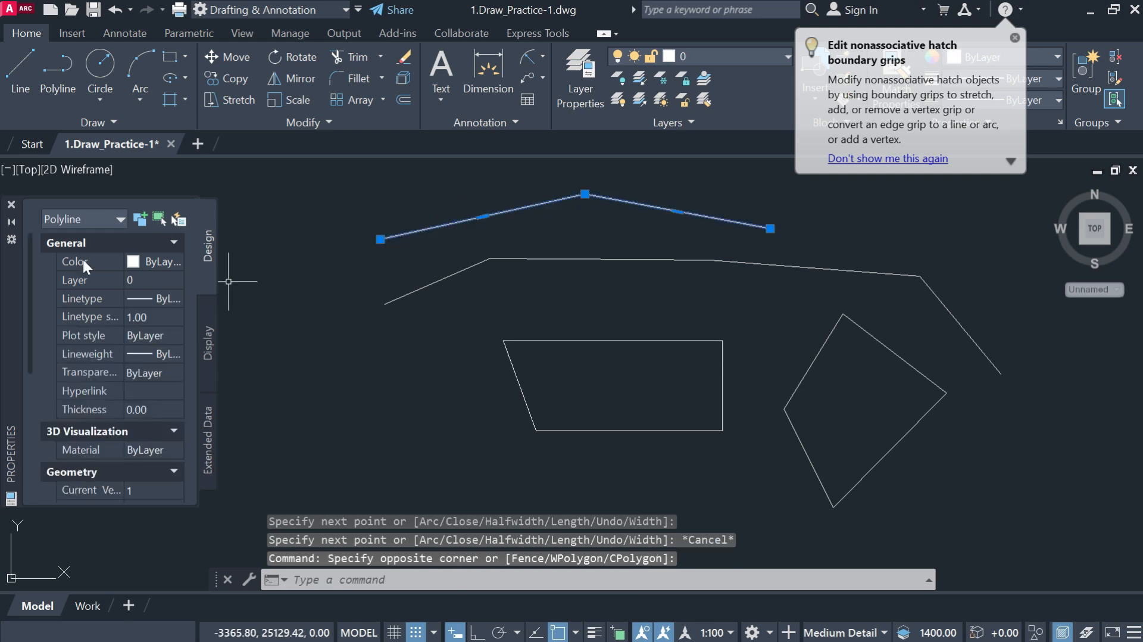
key("Escape")
left_click(462, 288)
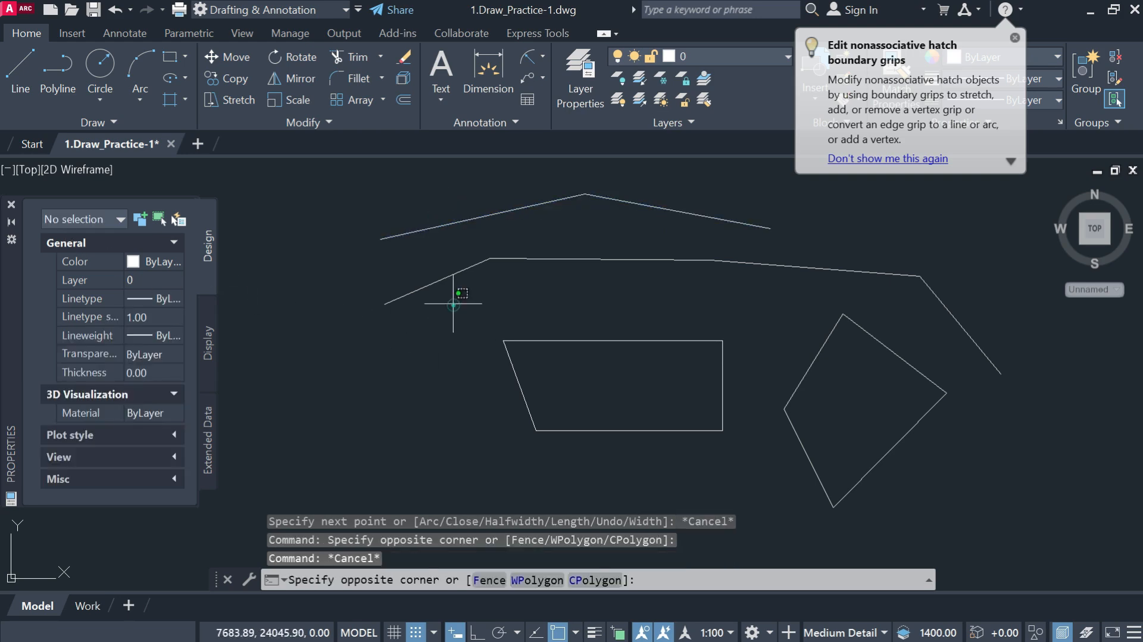
left_click(422, 276)
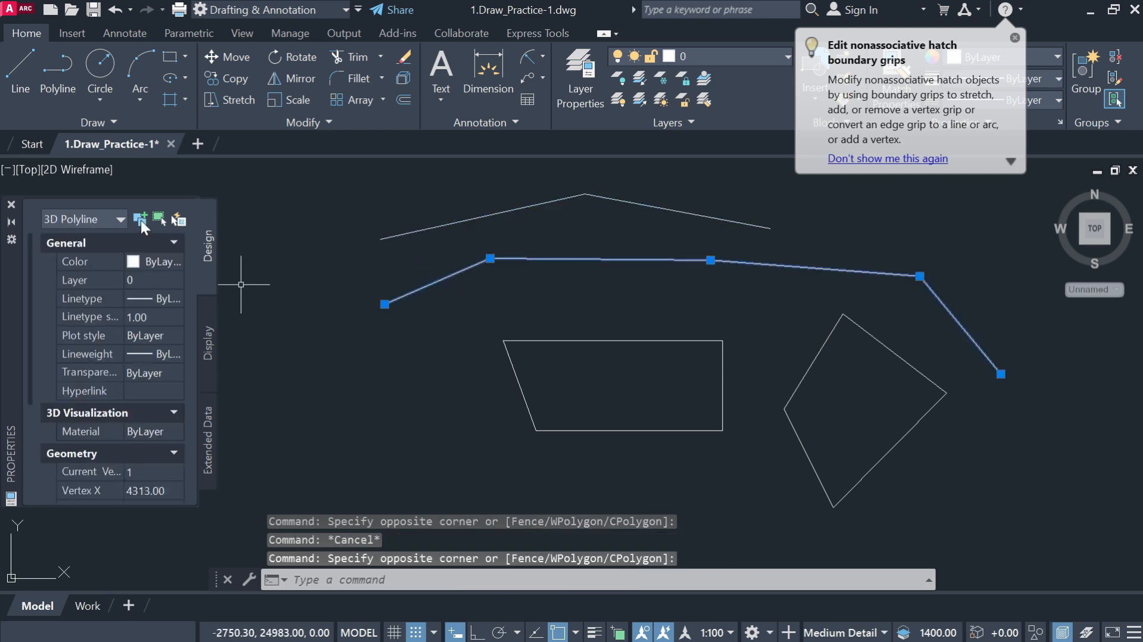
key("Escape")
- Erase both polylines, the trapezoid and the wipeout with one crossing selection
scroll(429, 322, "down", 5)
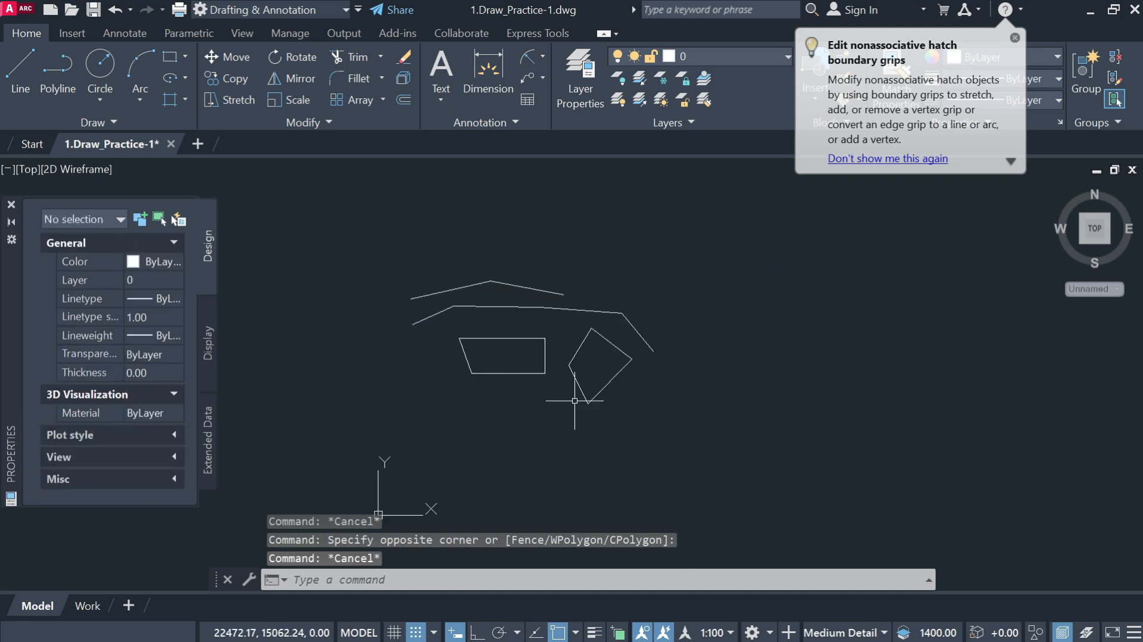
left_click(677, 411)
left_click(453, 279)
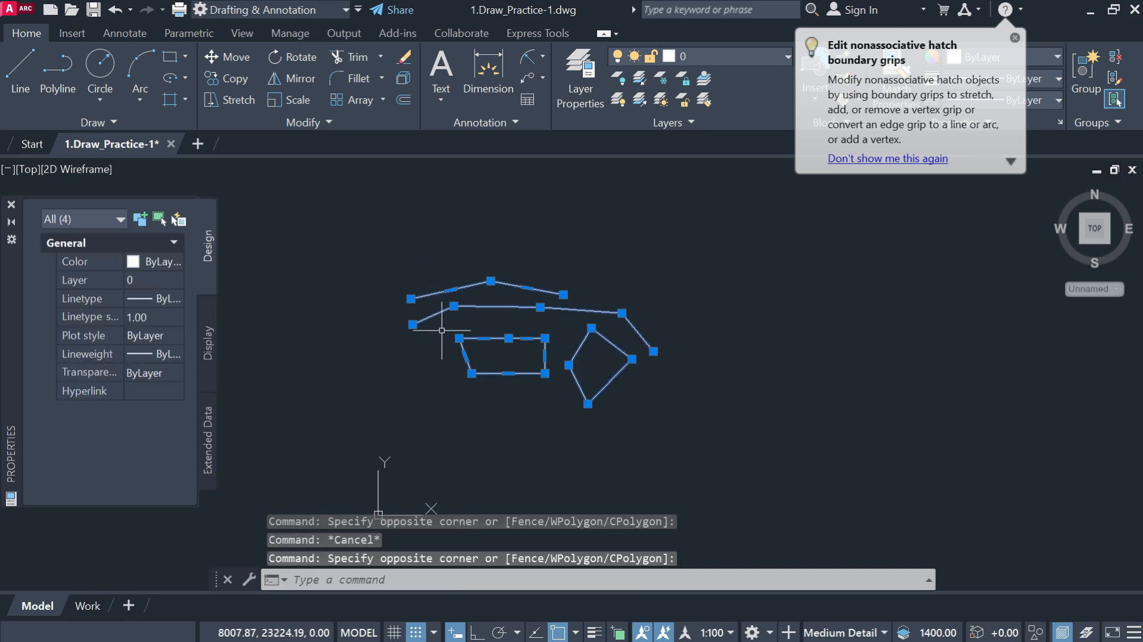
key("Return")
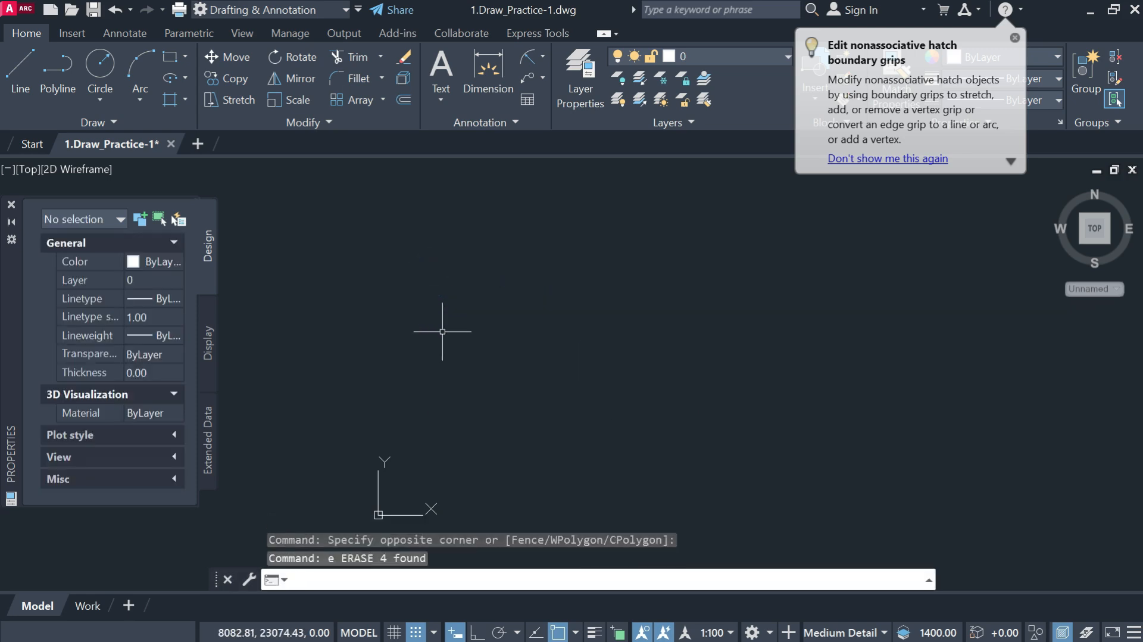
- Draw a three-turn helix in the empty area with a base radius of about 7479, a larger top radius and a freely picked height
left_click(113, 120)
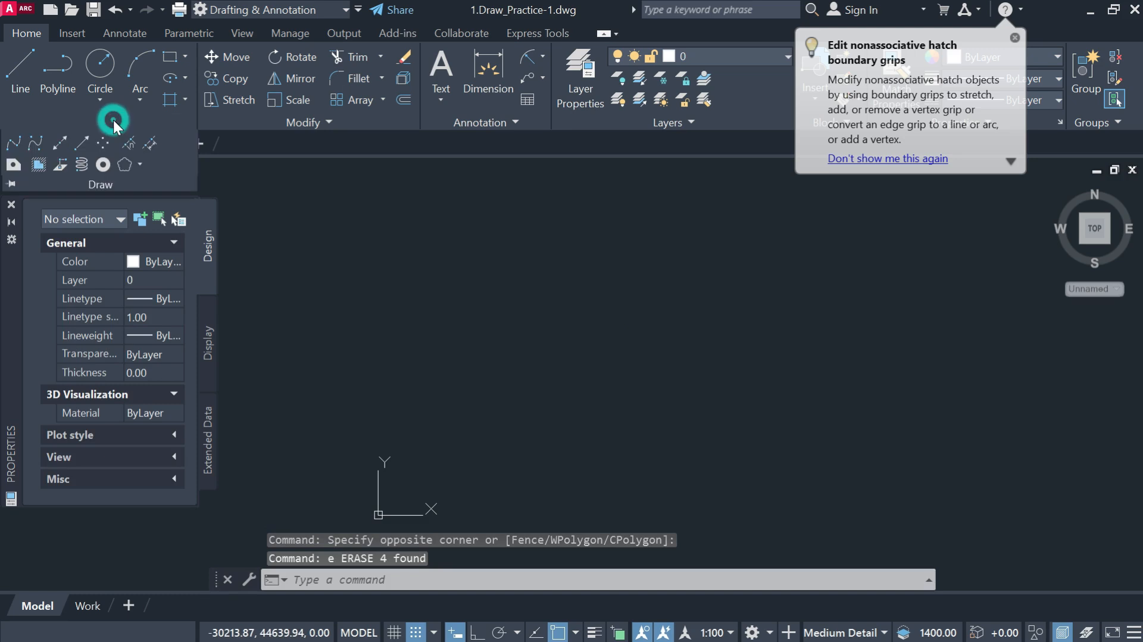
left_click(82, 164)
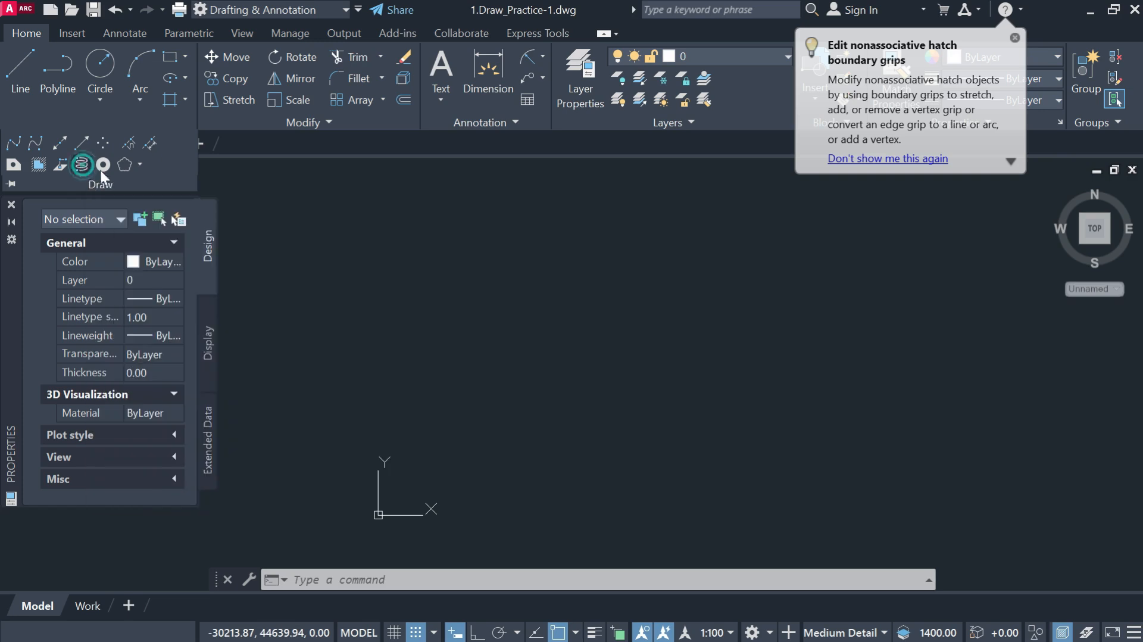
left_click(551, 344)
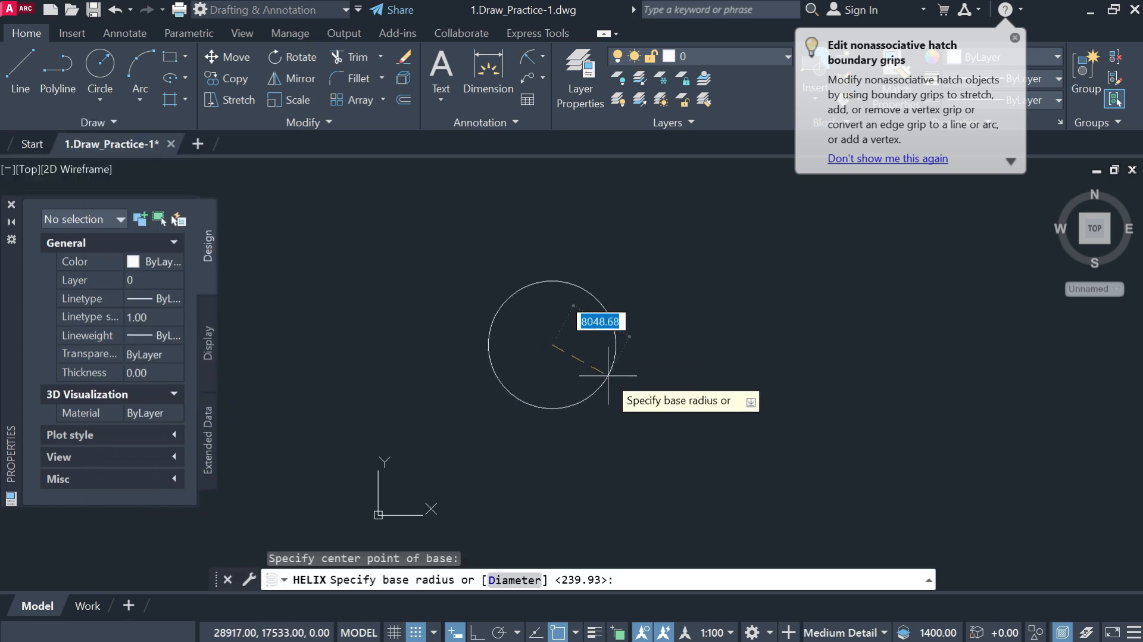
left_click(610, 367)
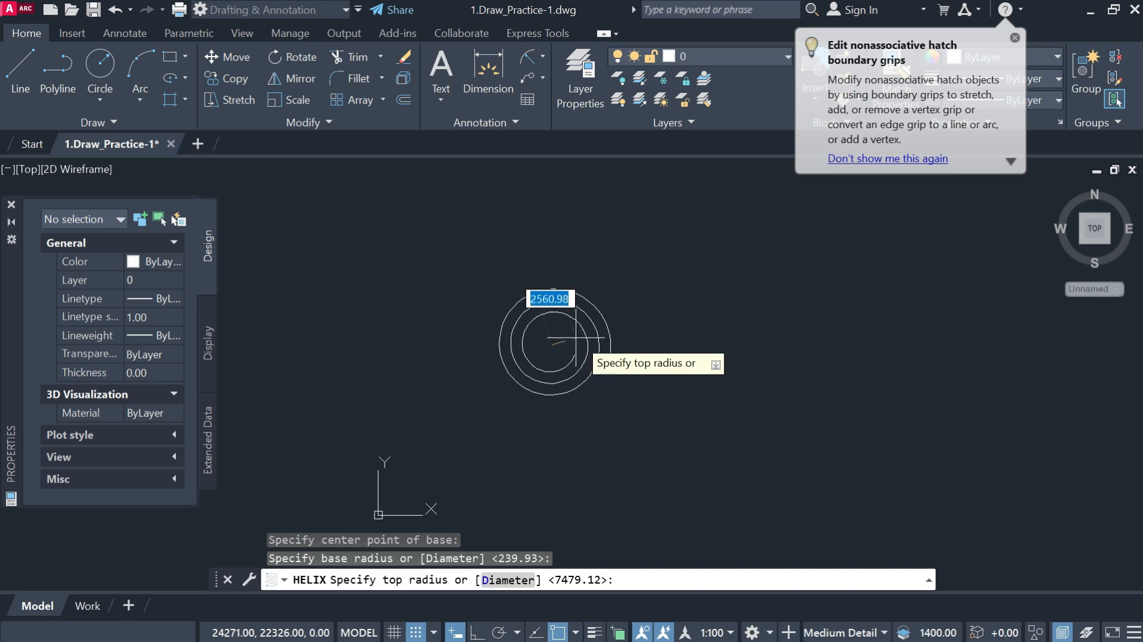
left_click(714, 349)
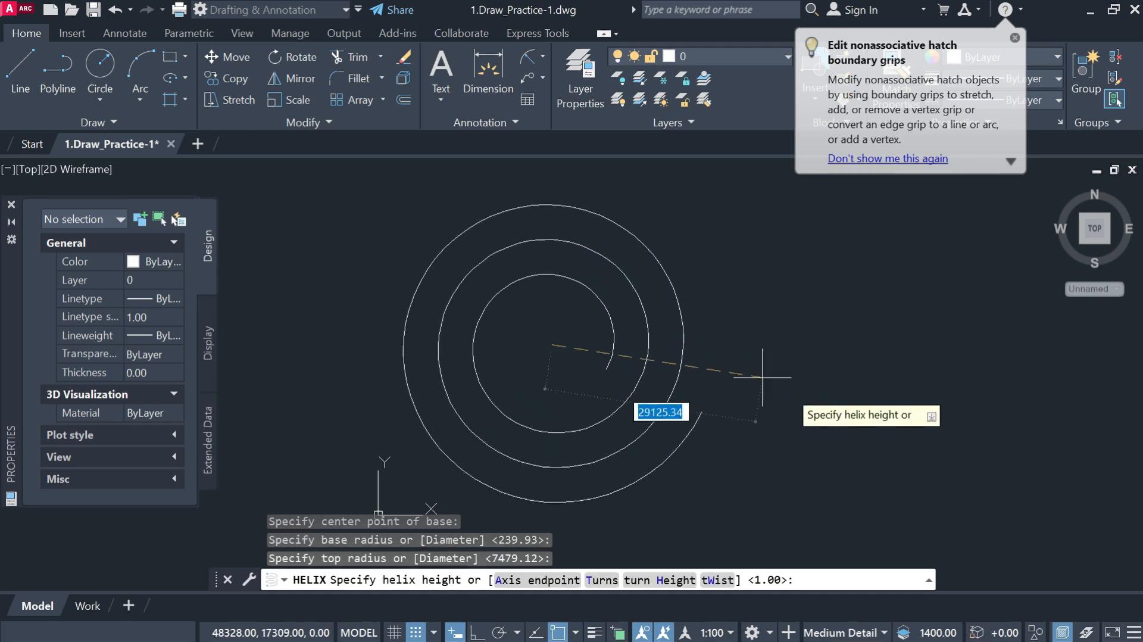
left_click(786, 415)
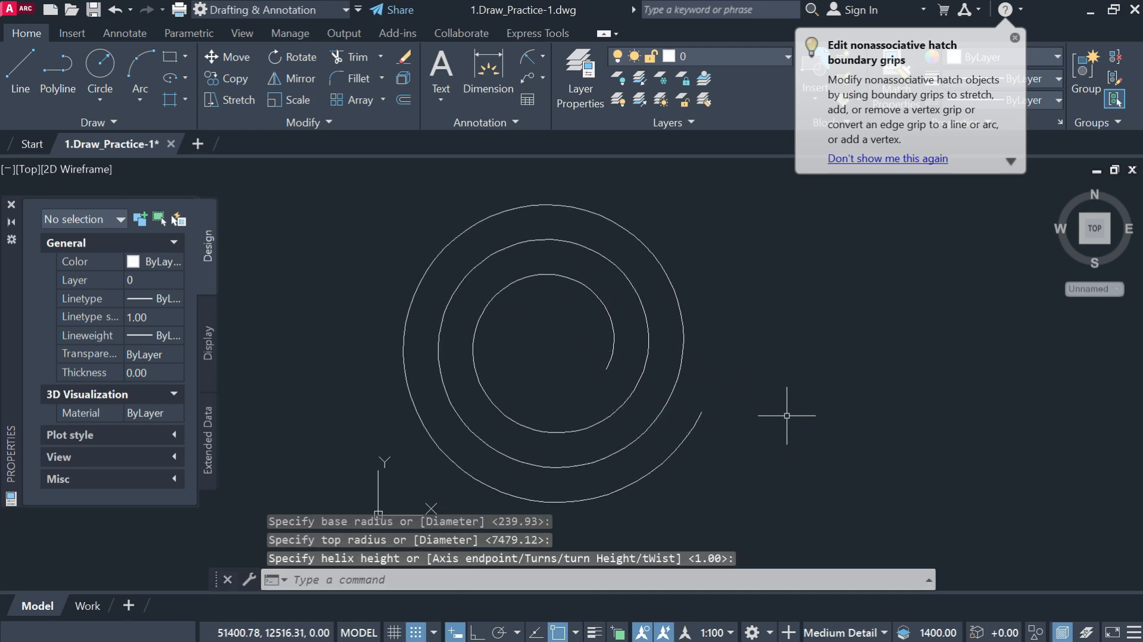
- Draw a second three-turn helix beside the first with a base radius of about 22879 and a much smaller top radius
key("Return")
left_click(845, 290)
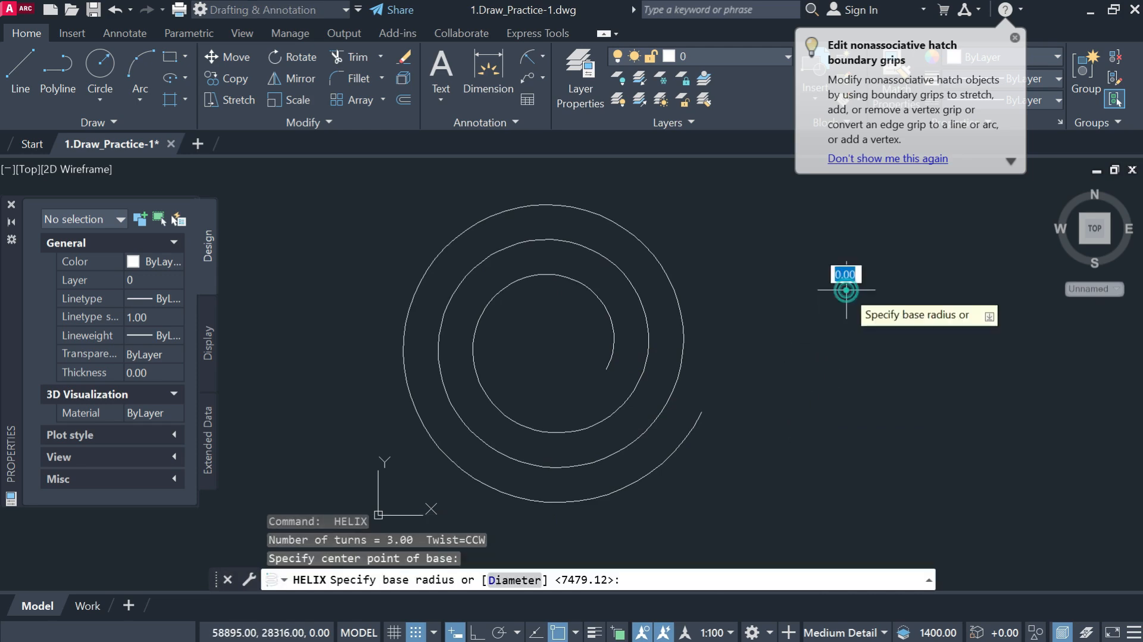
left_click(764, 447)
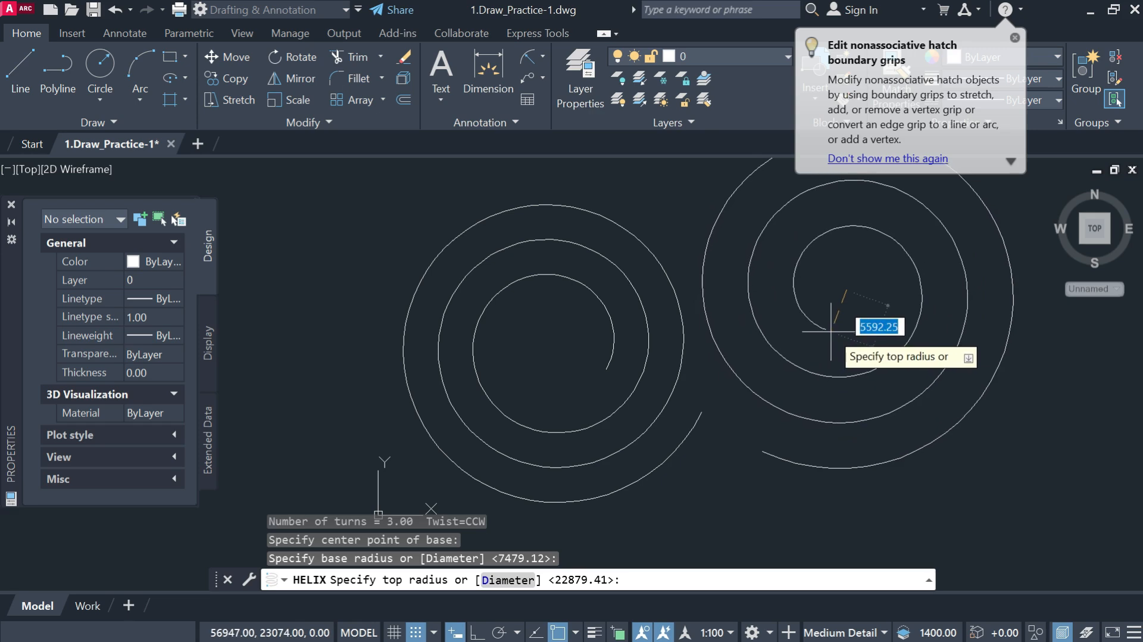
left_click(825, 329)
left_click(830, 332)
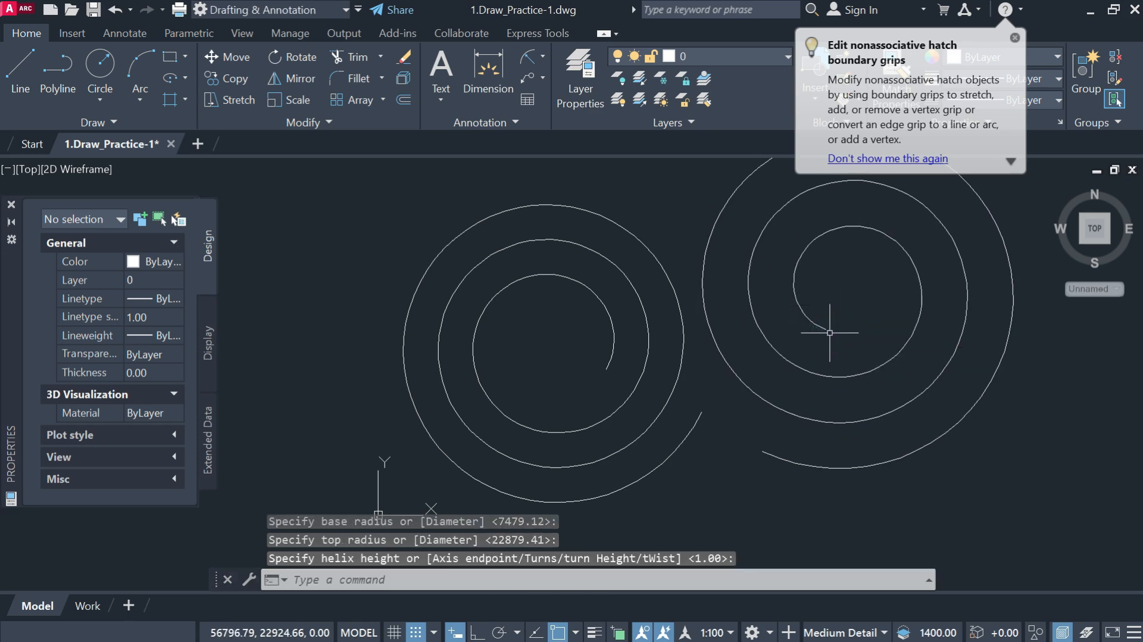
- Erase both helixes with a crossing selection
scroll(609, 360, "down", 3)
left_click(751, 424)
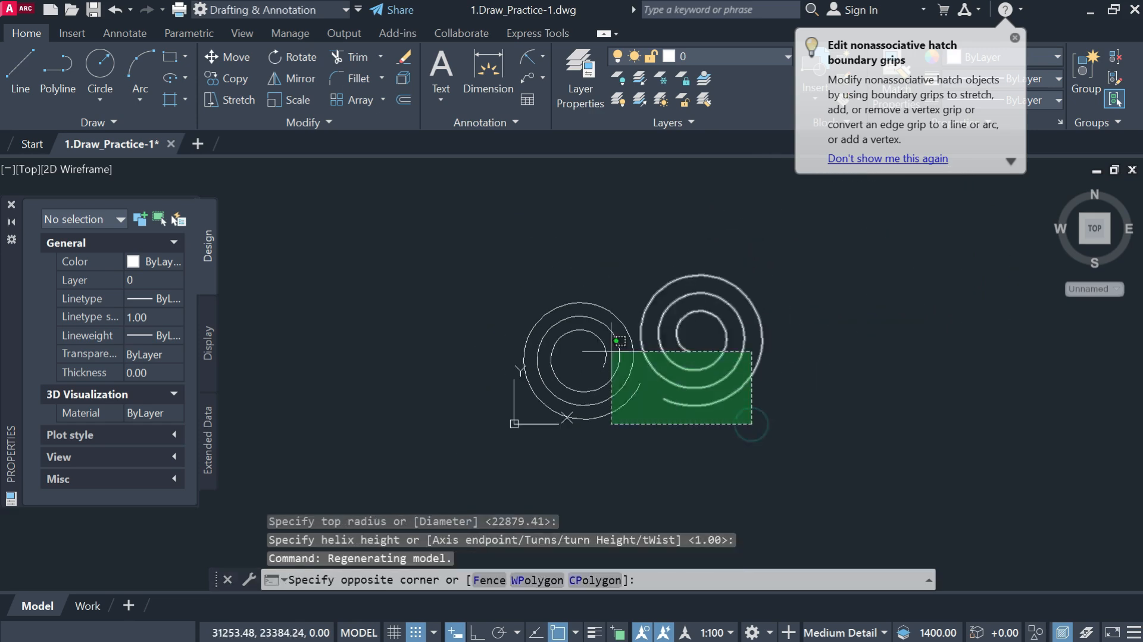
left_click(559, 282)
key("Return")
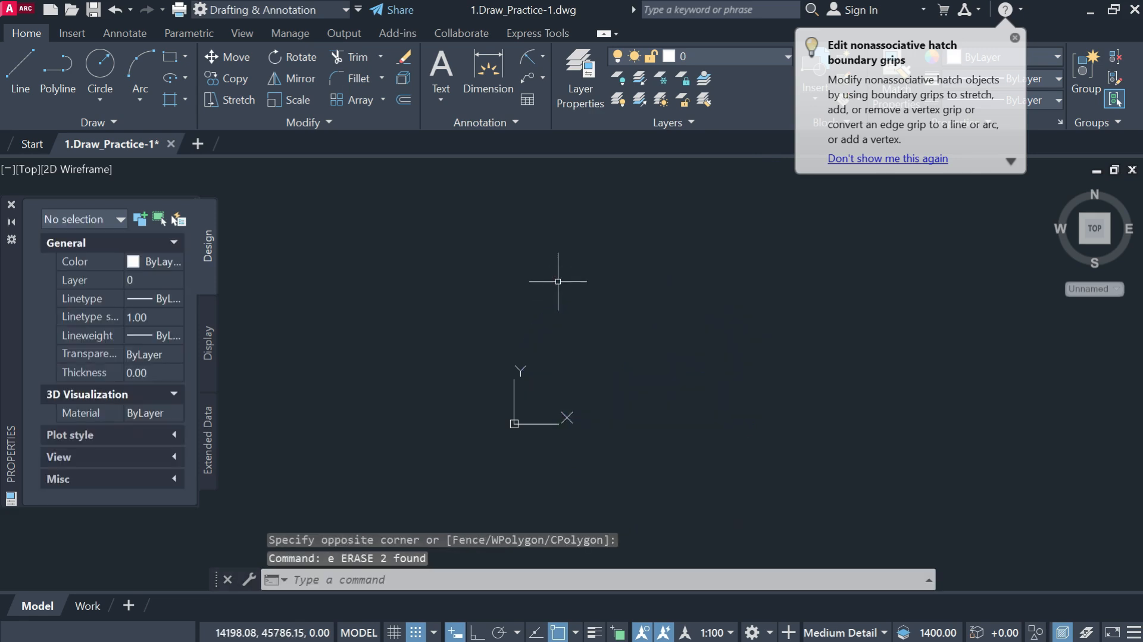
- Draw one filled donut above the origin with an inside diameter of 2000 and a freely picked, much larger outside diameter
left_click(115, 121)
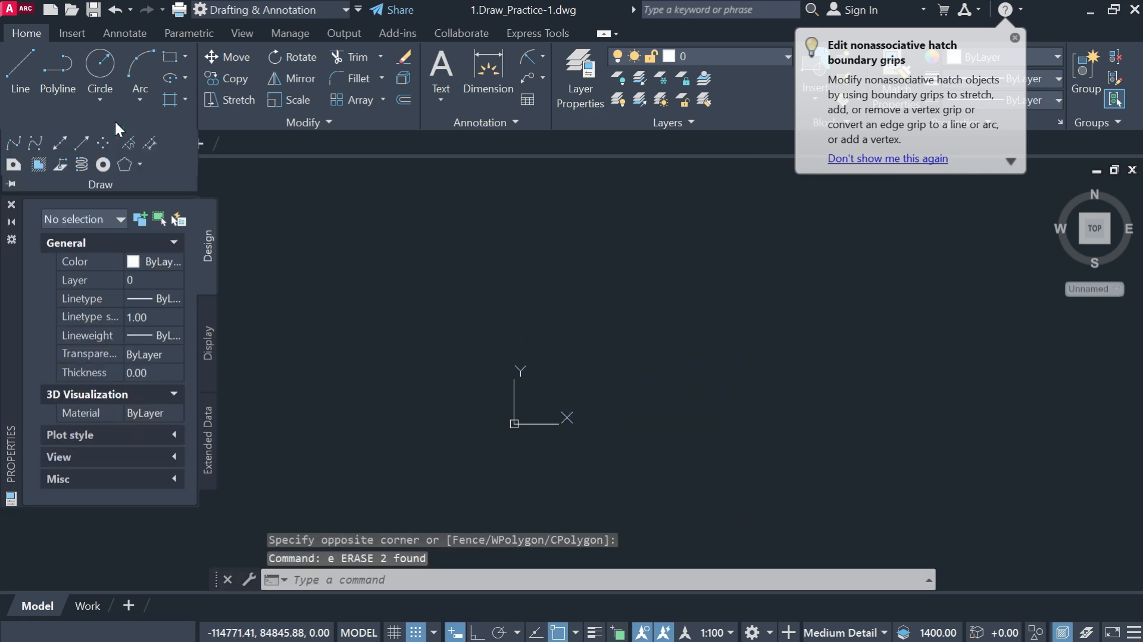
left_click(102, 164)
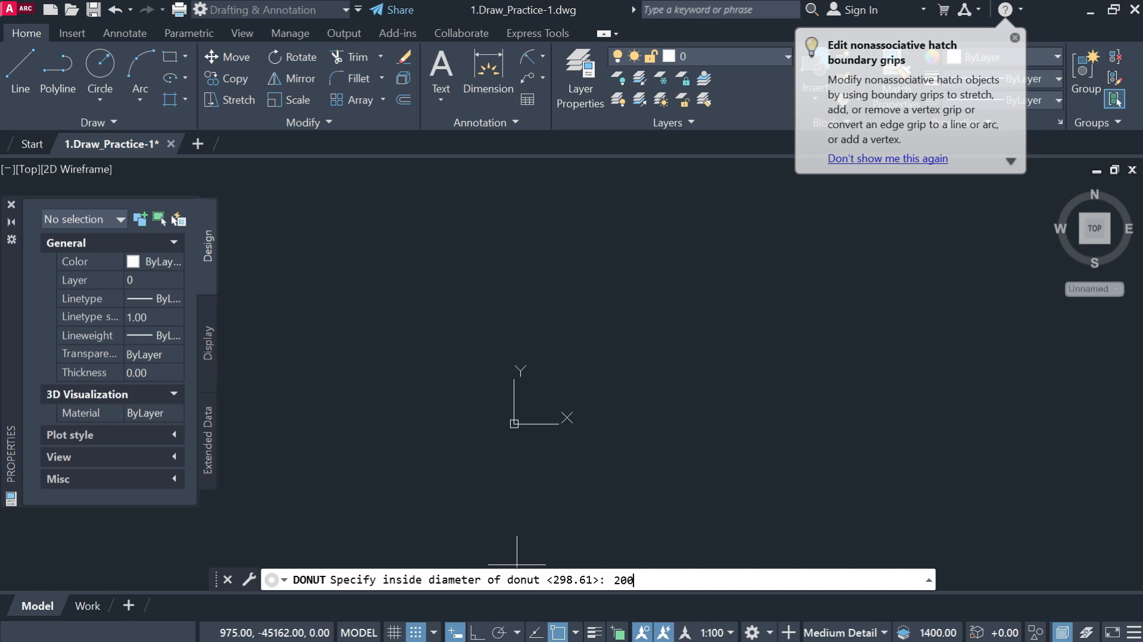
key("Return")
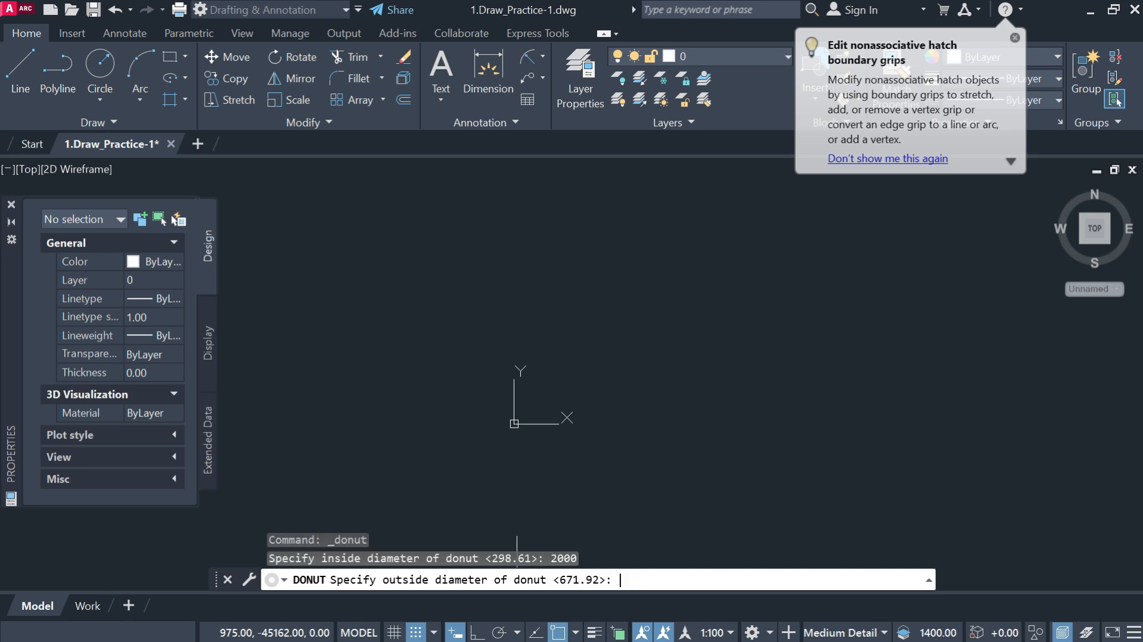
left_click(629, 340)
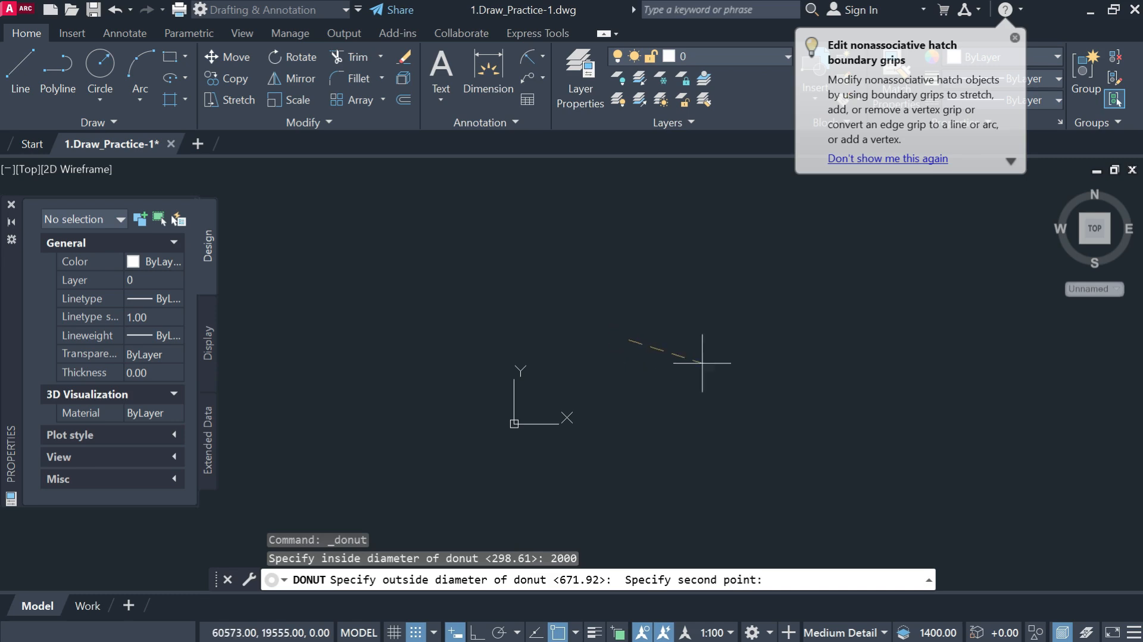
left_click(724, 378)
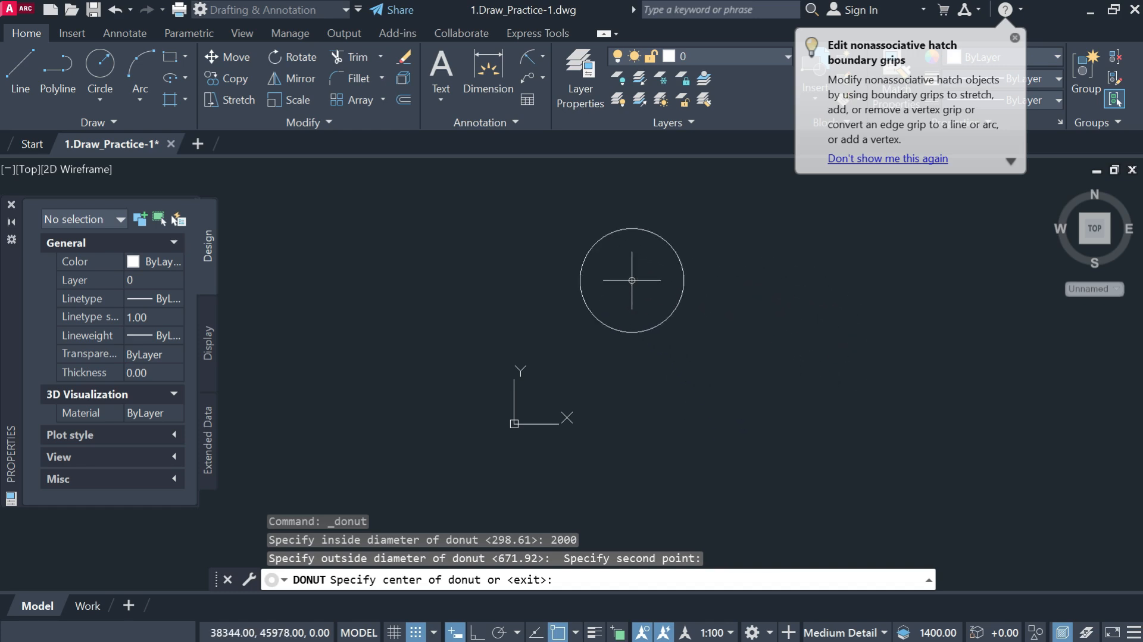
left_click(631, 279)
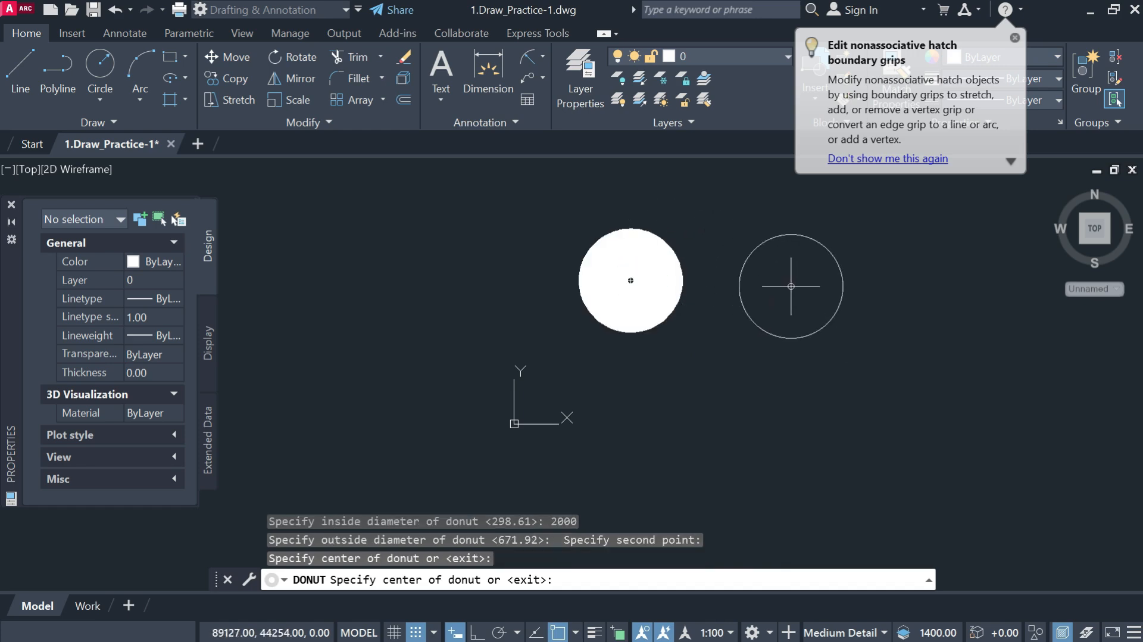
key("Escape")
- Erase the donut with a crossing selection
scroll(676, 235, "up", 14)
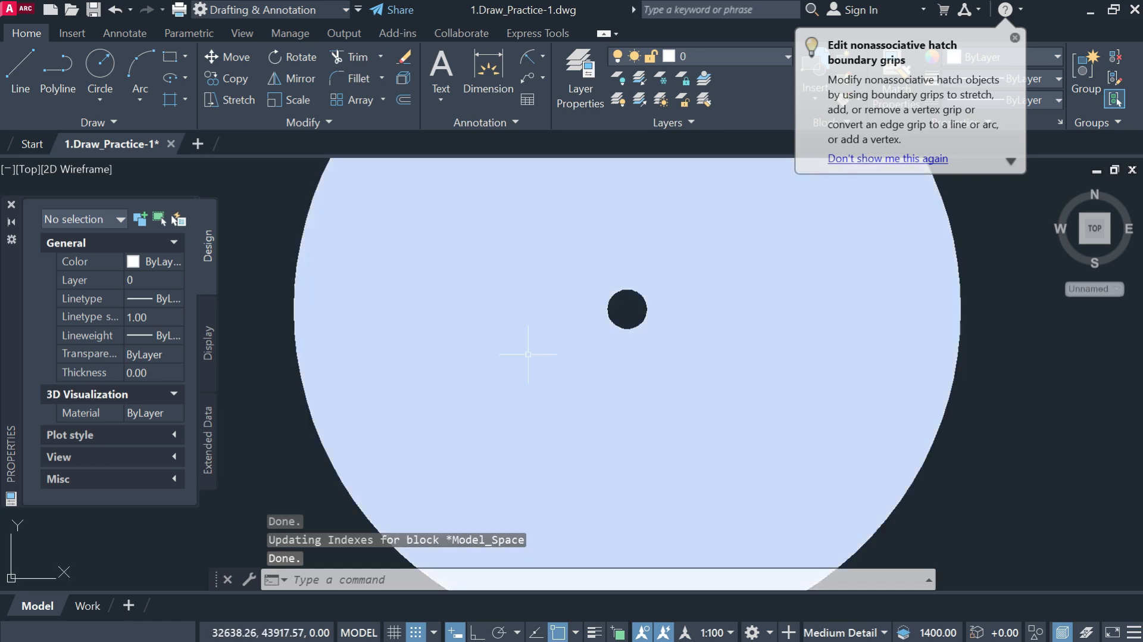
scroll(647, 317, "up", 3)
scroll(690, 408, "down", 12)
scroll(689, 408, "up", 2)
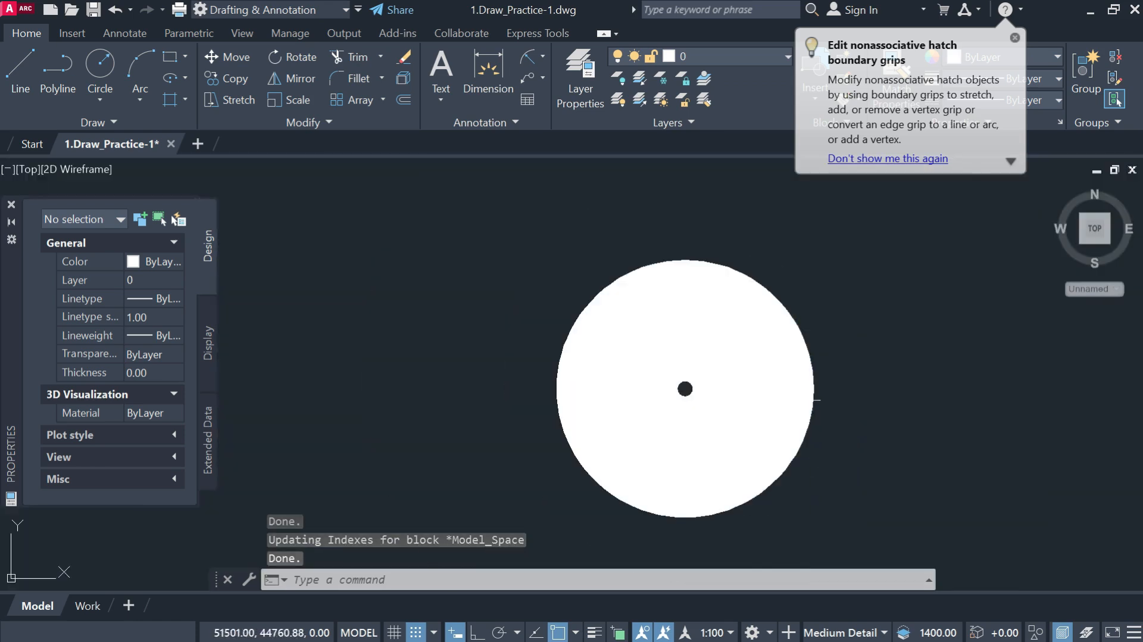
scroll(693, 387, "up", 4)
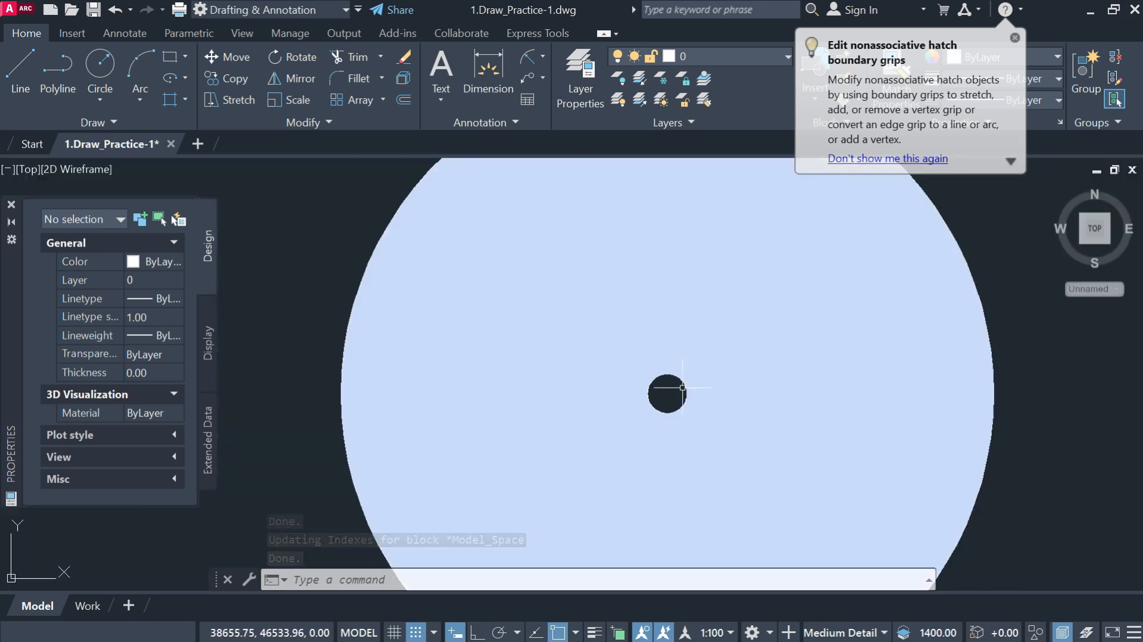
scroll(464, 301, "down", 4)
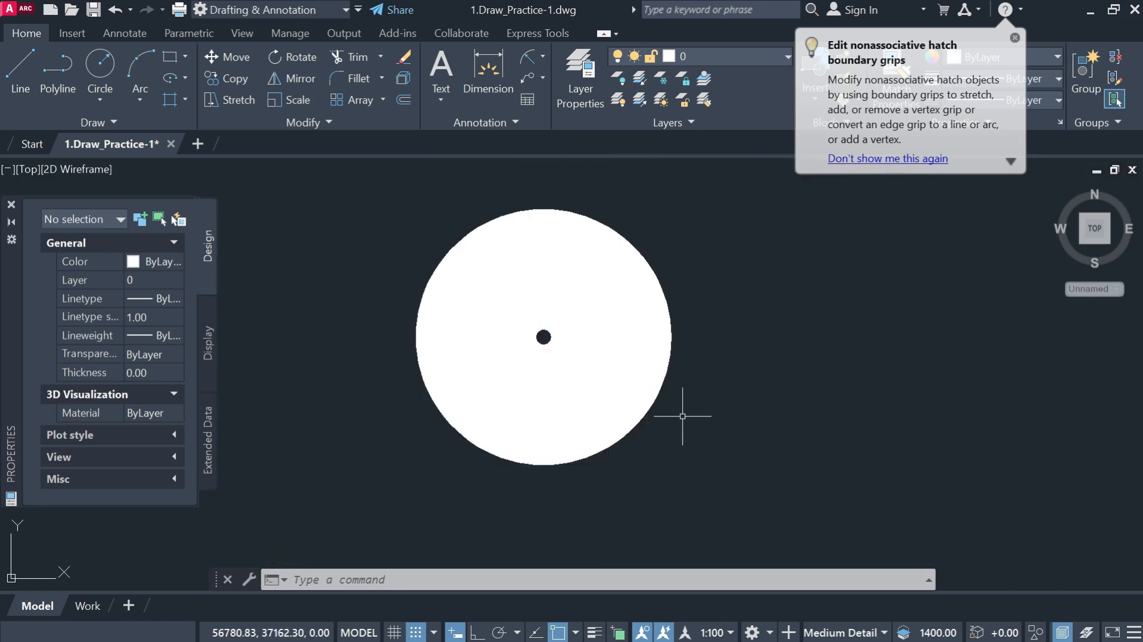
left_click(765, 462)
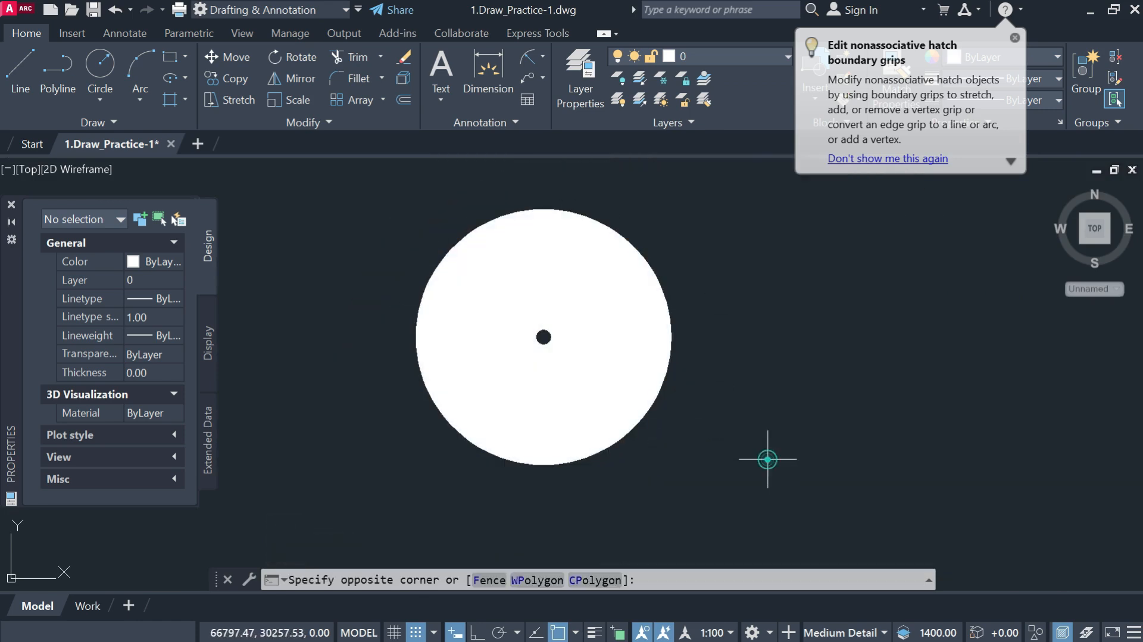
left_click(379, 201)
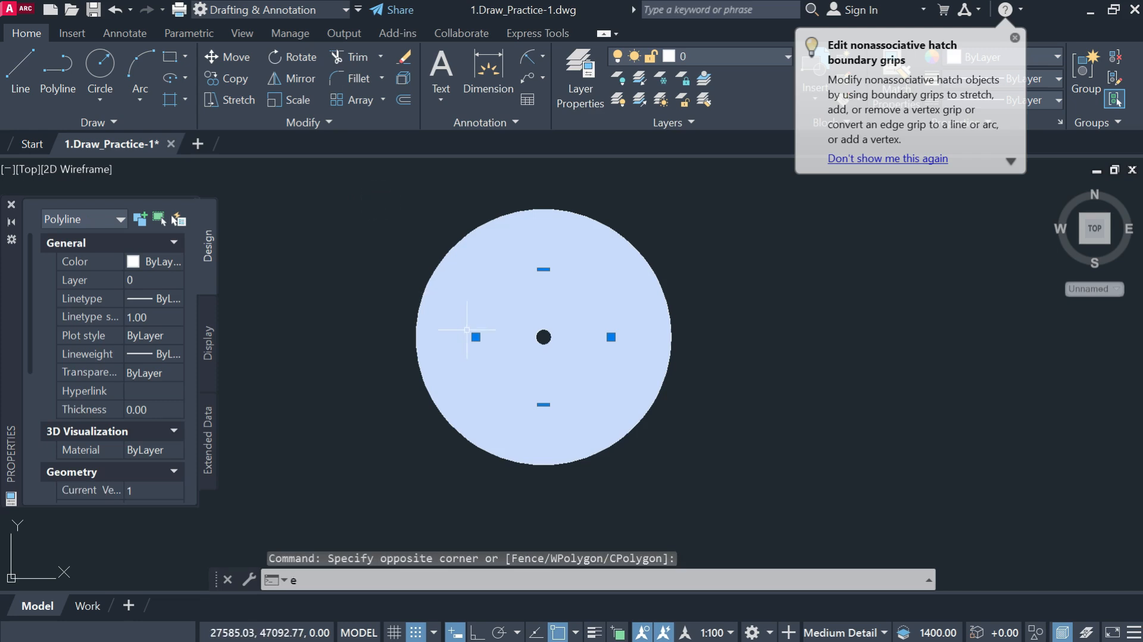
type("e")
key("Return")
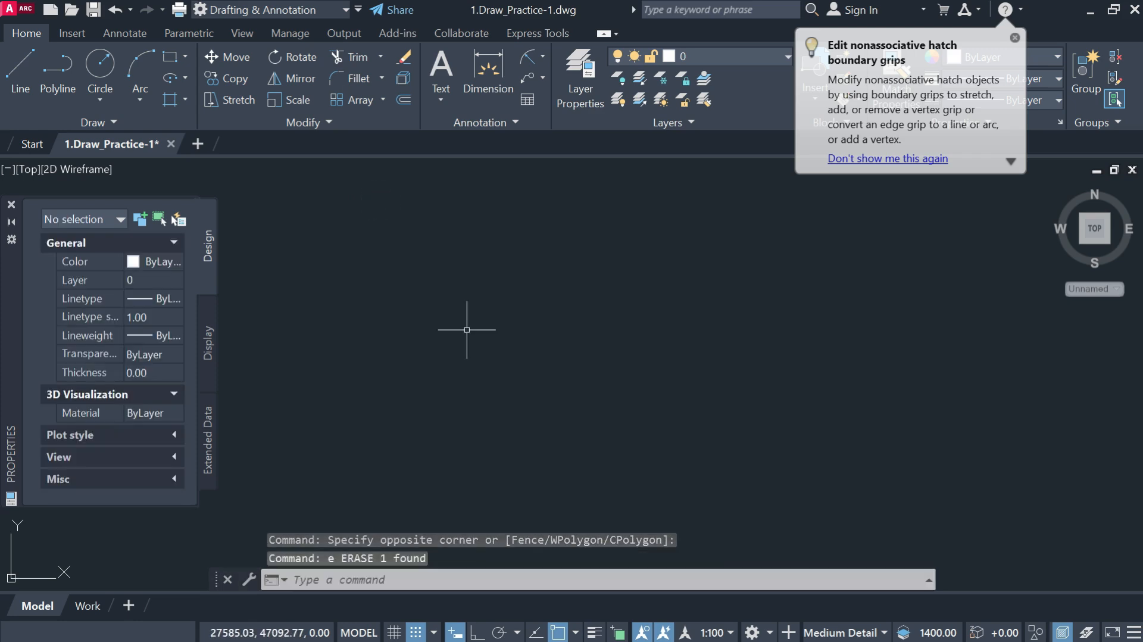
- Draw a closed polygonal revision cloud with five corners in the empty area, shaped like a tilted square with one dented side
left_click(115, 121)
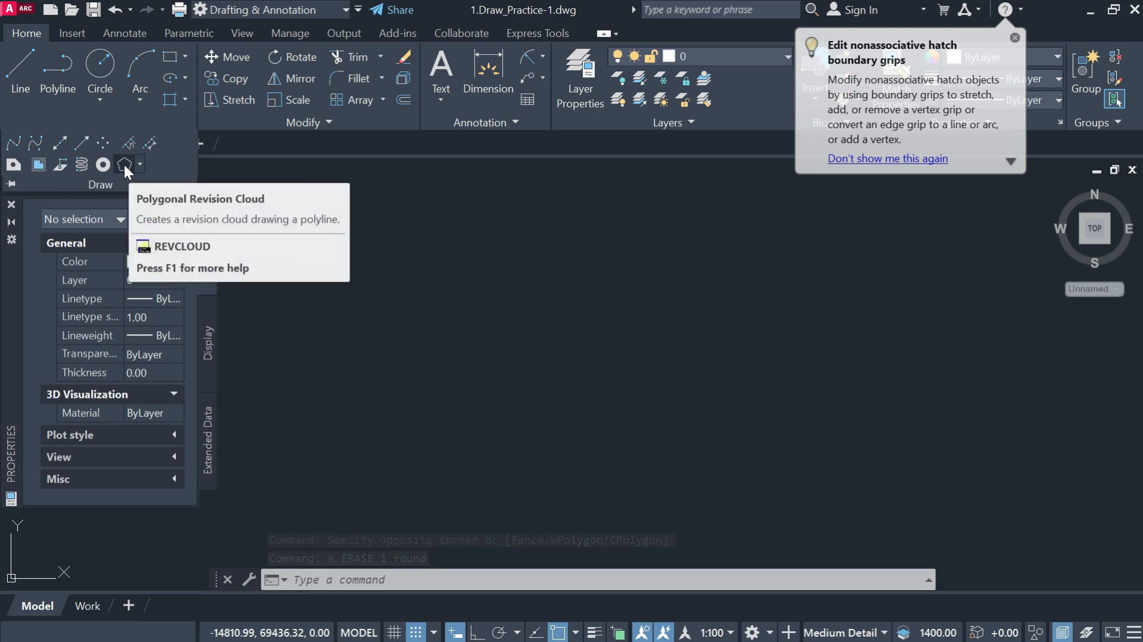
left_click(124, 164)
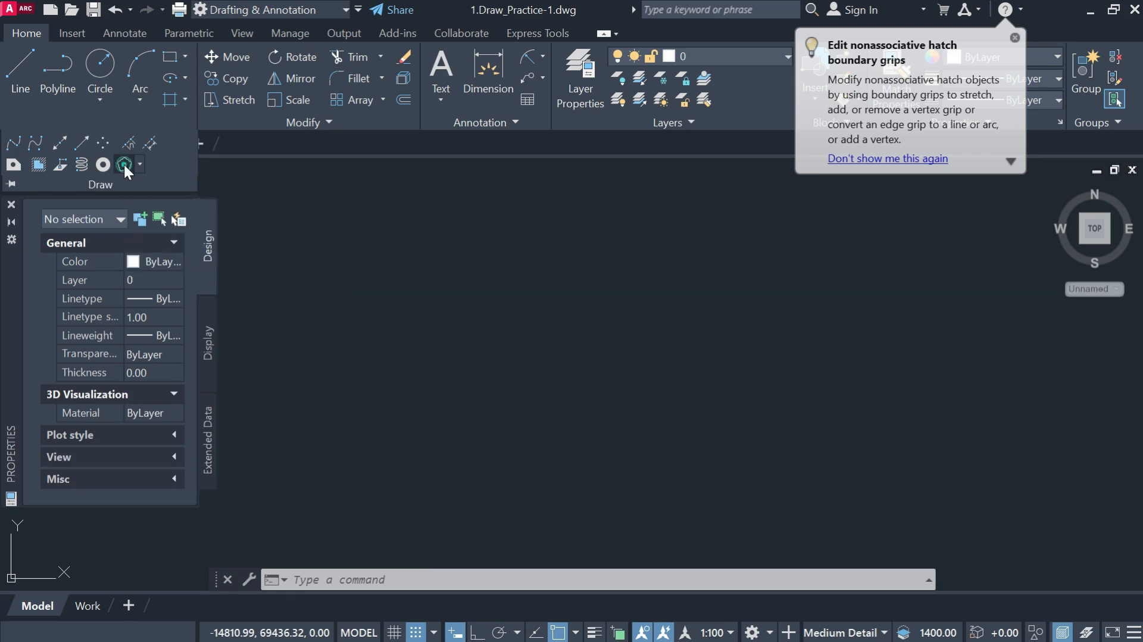
left_click(466, 264)
left_click(547, 355)
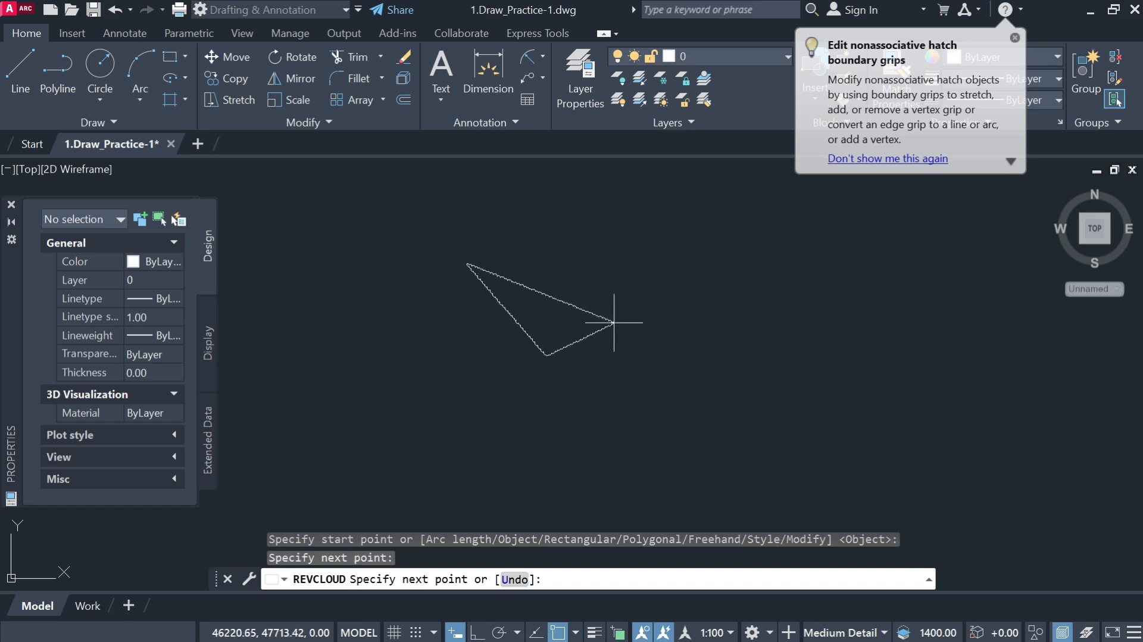
left_click(645, 288)
left_click(551, 215)
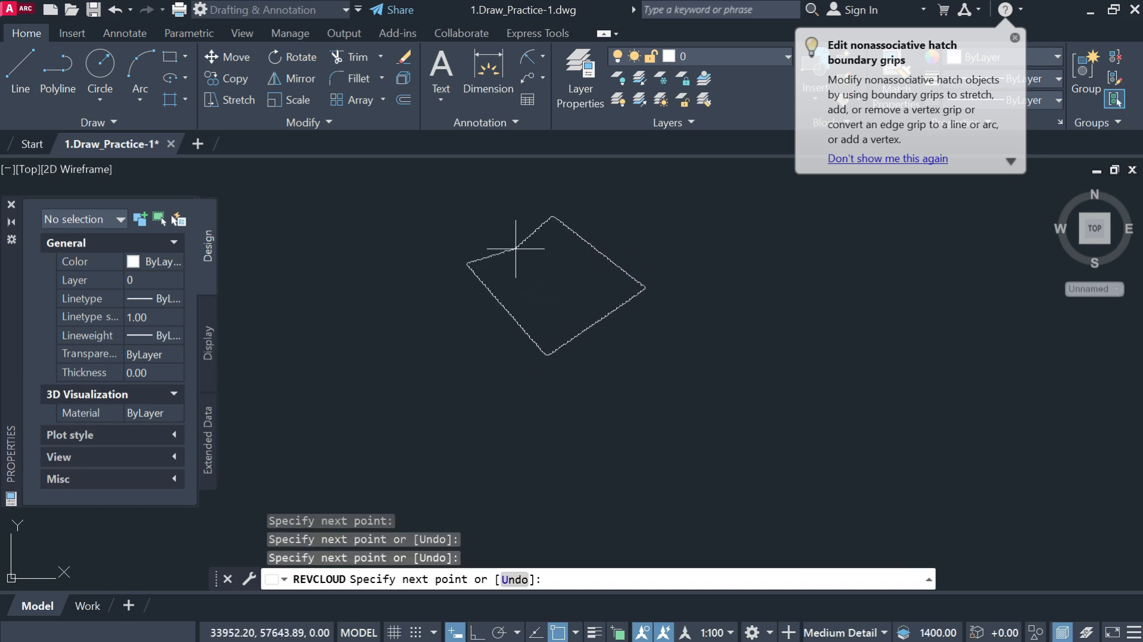
left_click(518, 247)
key("Return")
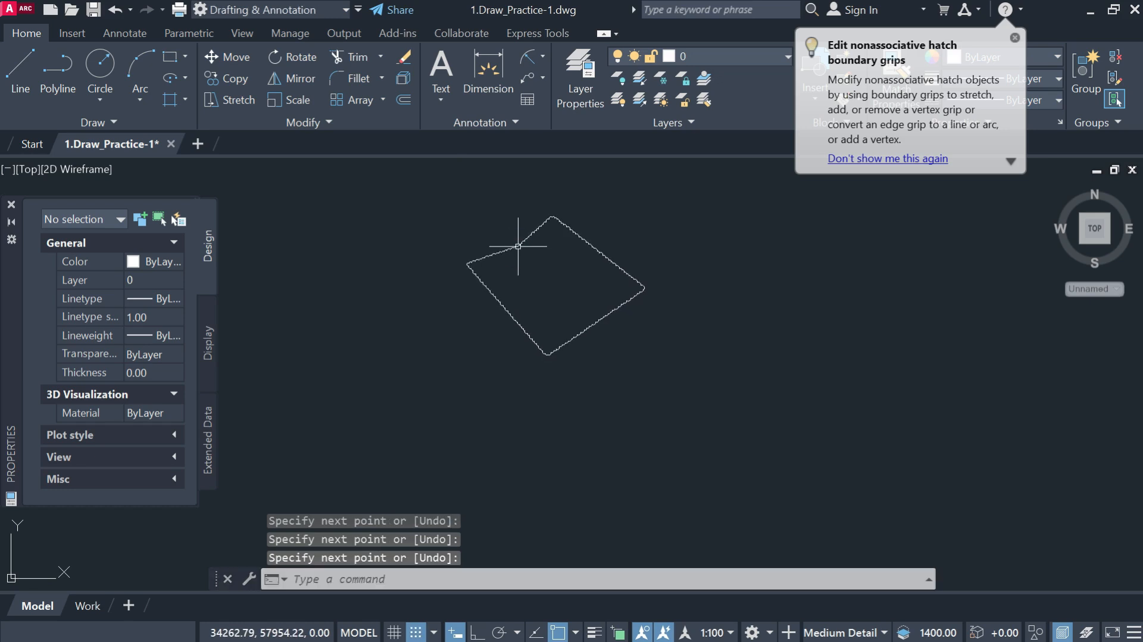
- Examine the small arcs along the revision cloud's outline up close
scroll(459, 229, "up", 3)
scroll(638, 235, "up", 3)
scroll(663, 221, "down", 3)
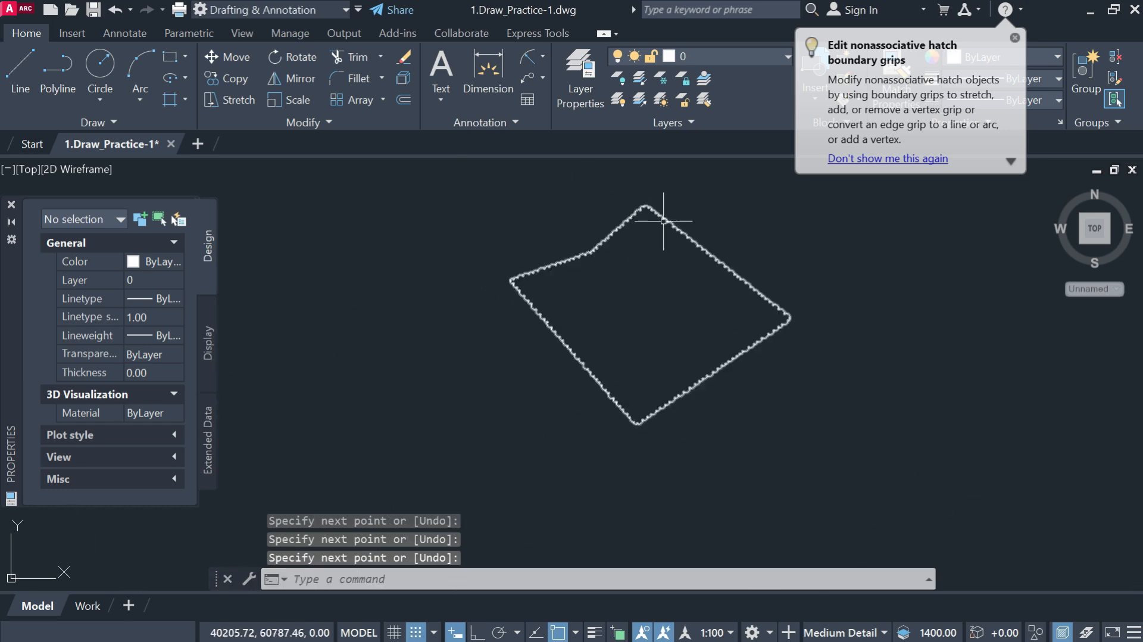
scroll(671, 273, "up", 2)
scroll(579, 323, "down", 4)
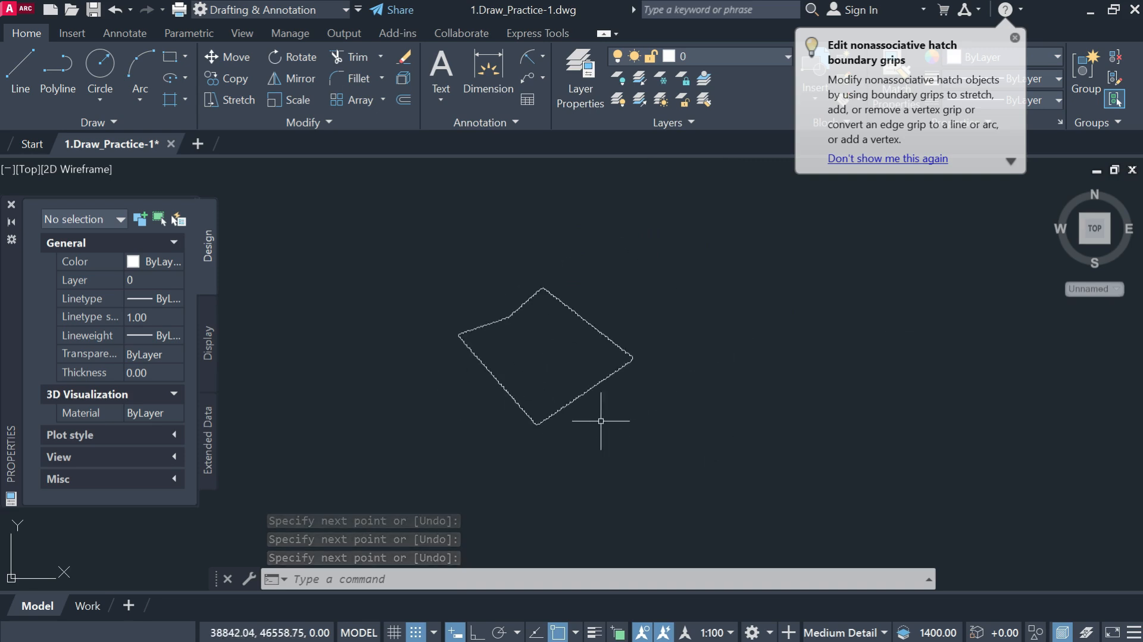
scroll(597, 380, "up", 2)
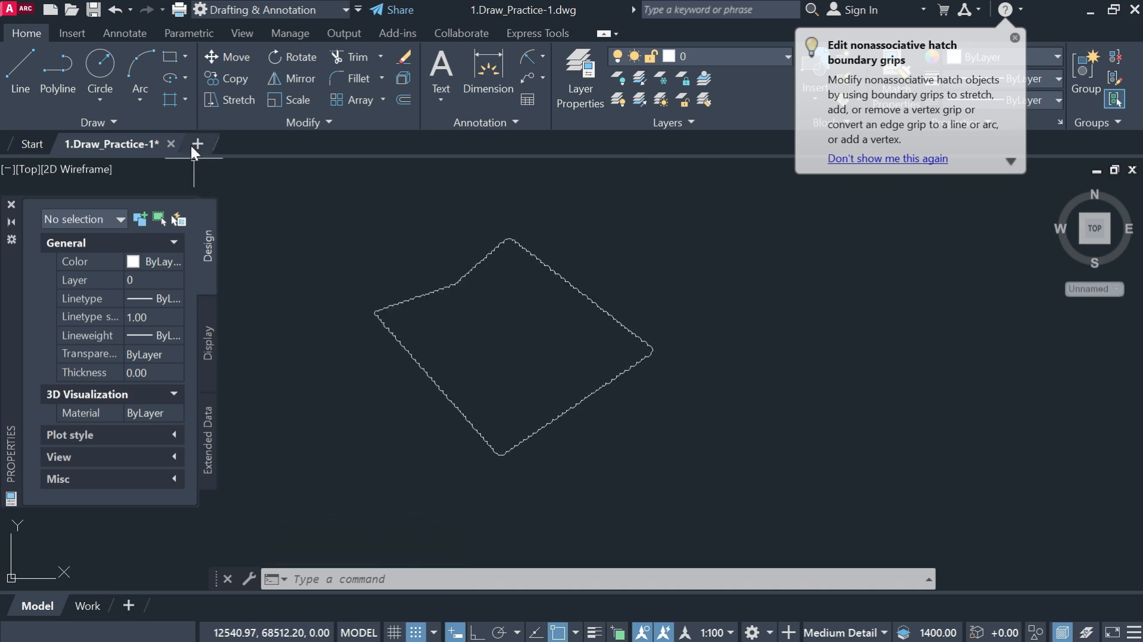
left_click(114, 124)
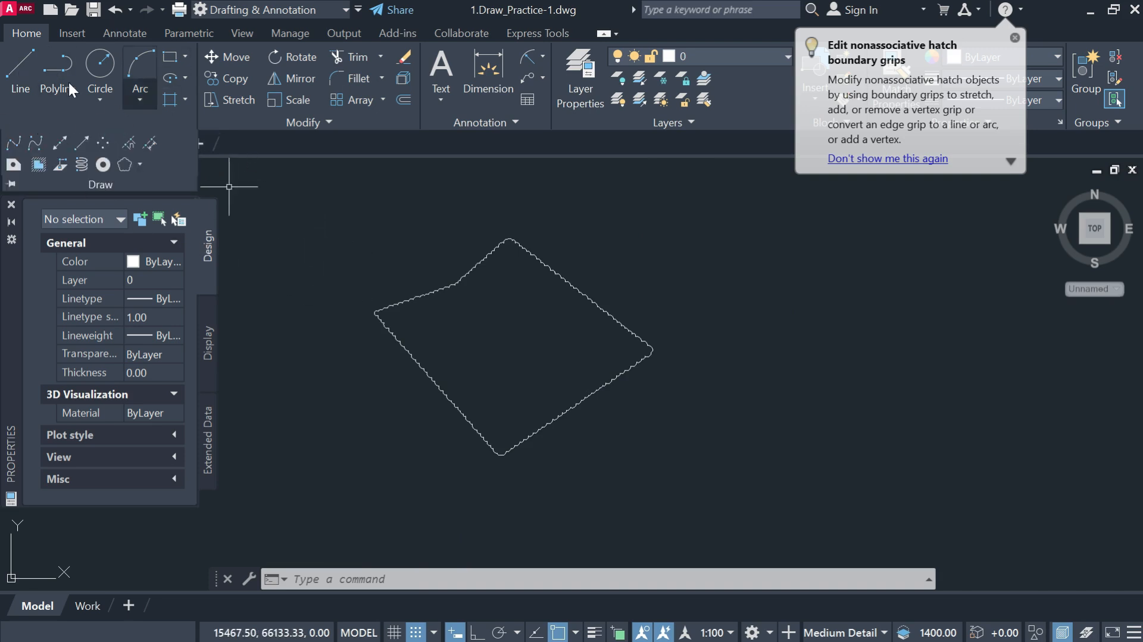
left_click(321, 223)
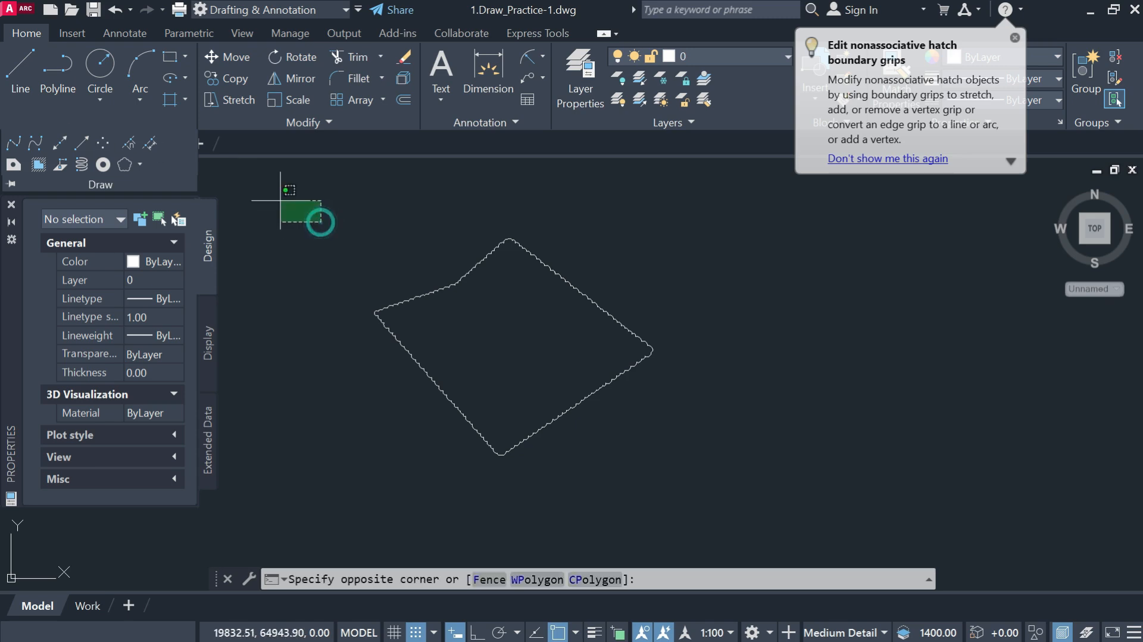
left_click(278, 189)
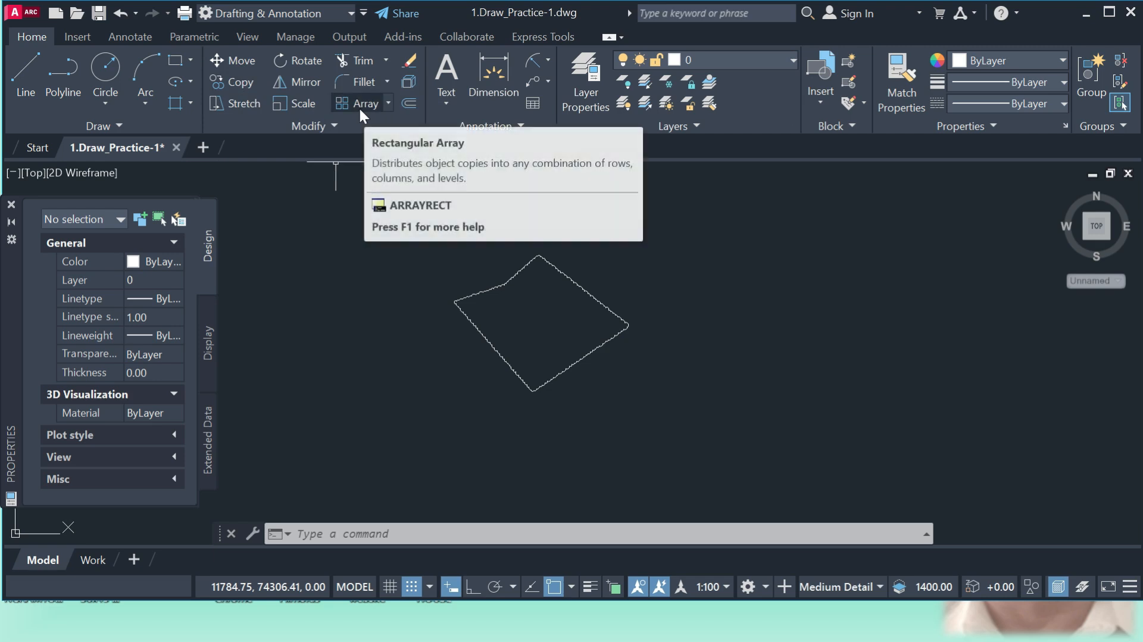
- Move the revision cloud by a freely picked distance to the right and slightly up, clearing space on its left
left_click(230, 60)
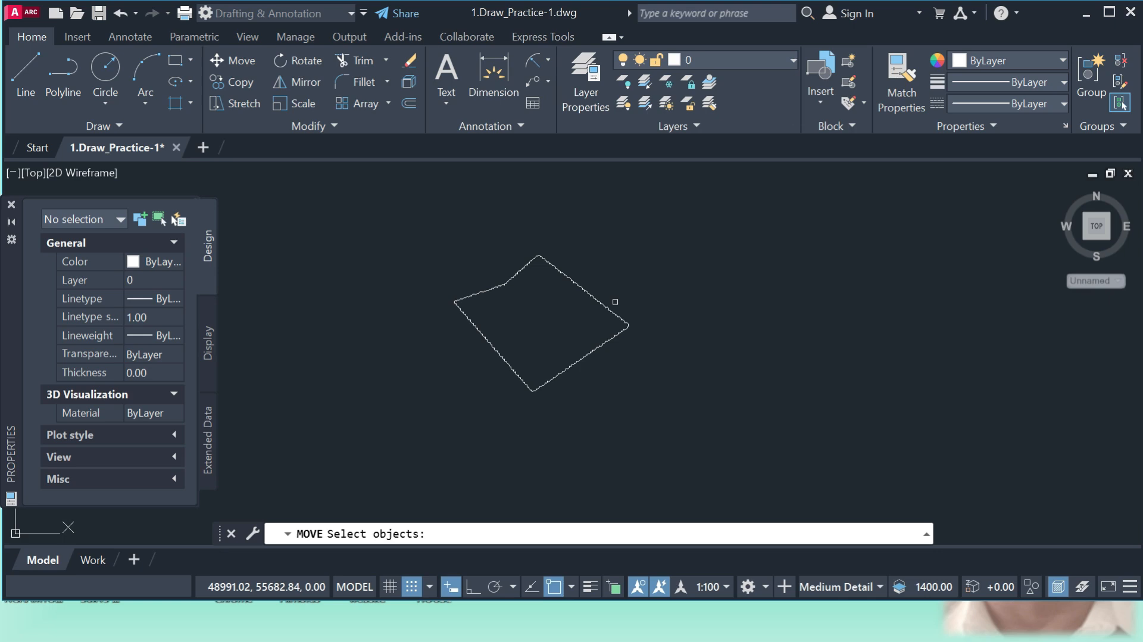
left_click(603, 304)
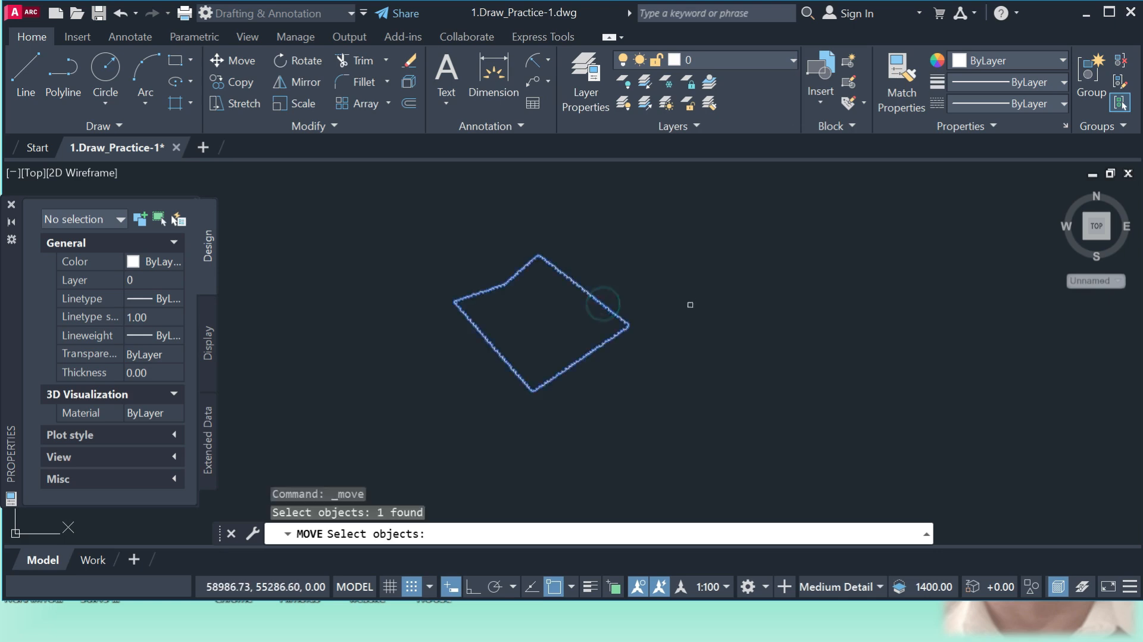
key("Return")
left_click(659, 304)
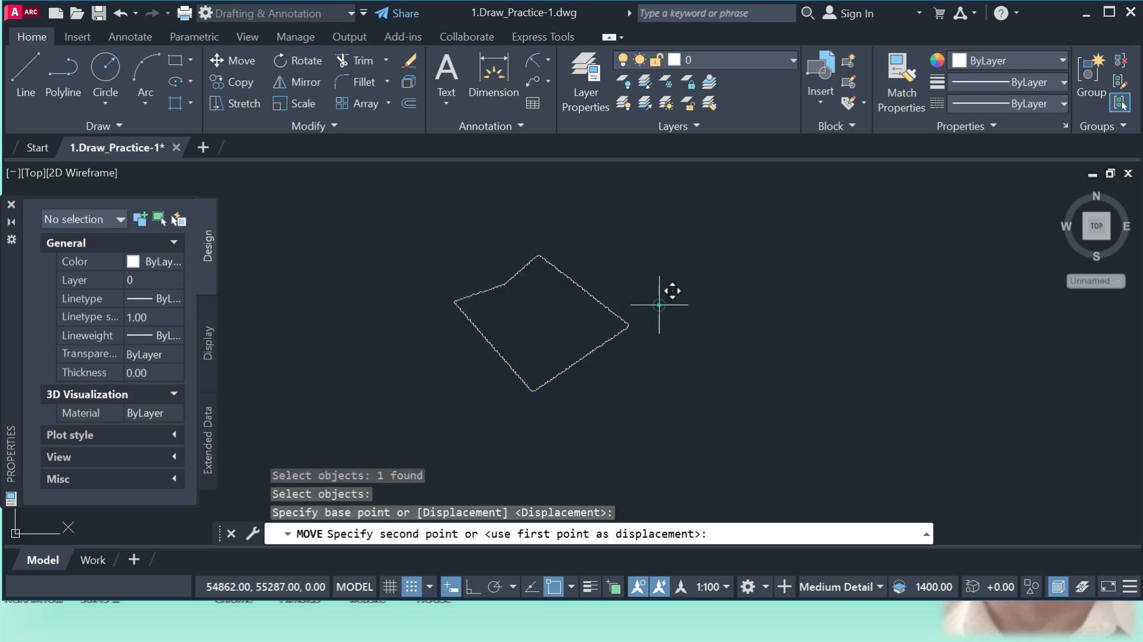
left_click(891, 279)
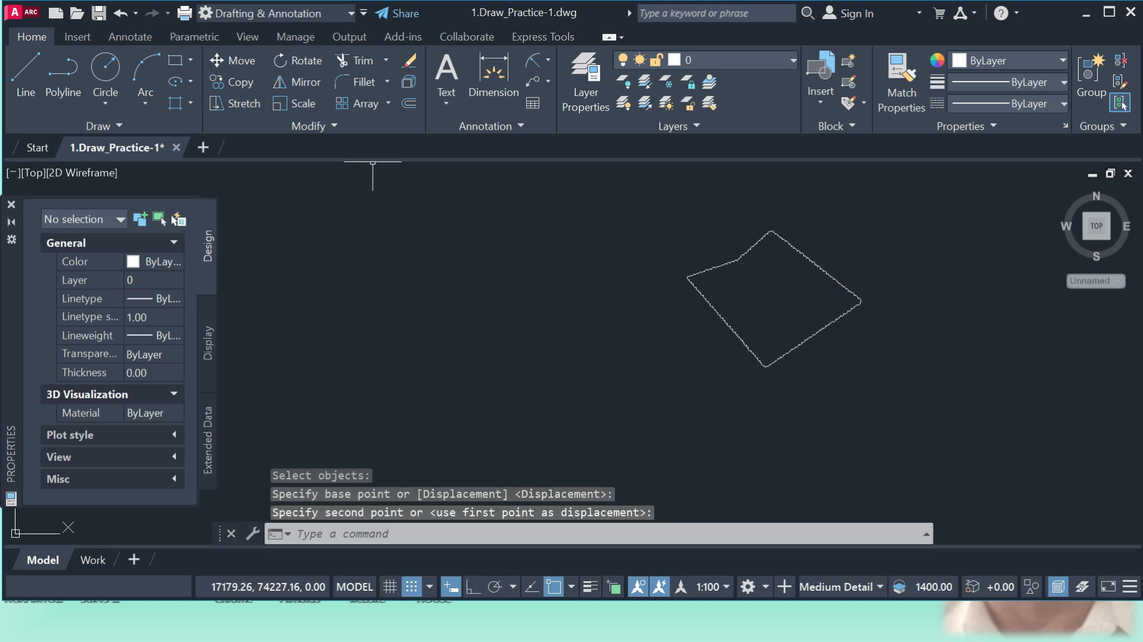
left_click(296, 61)
left_click(722, 316)
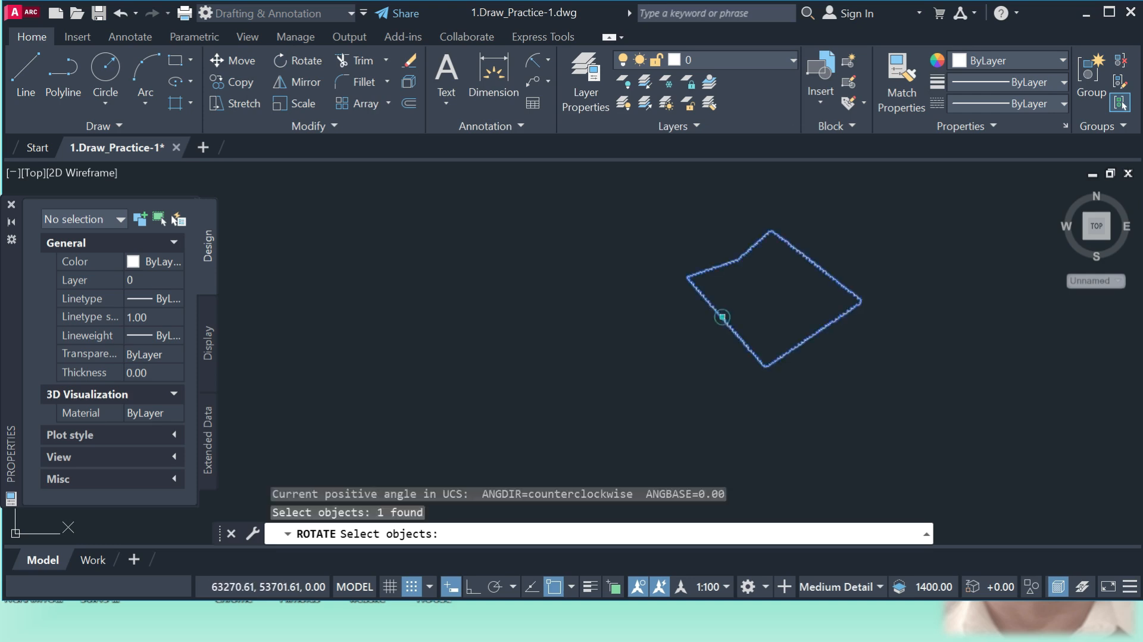
key("Return")
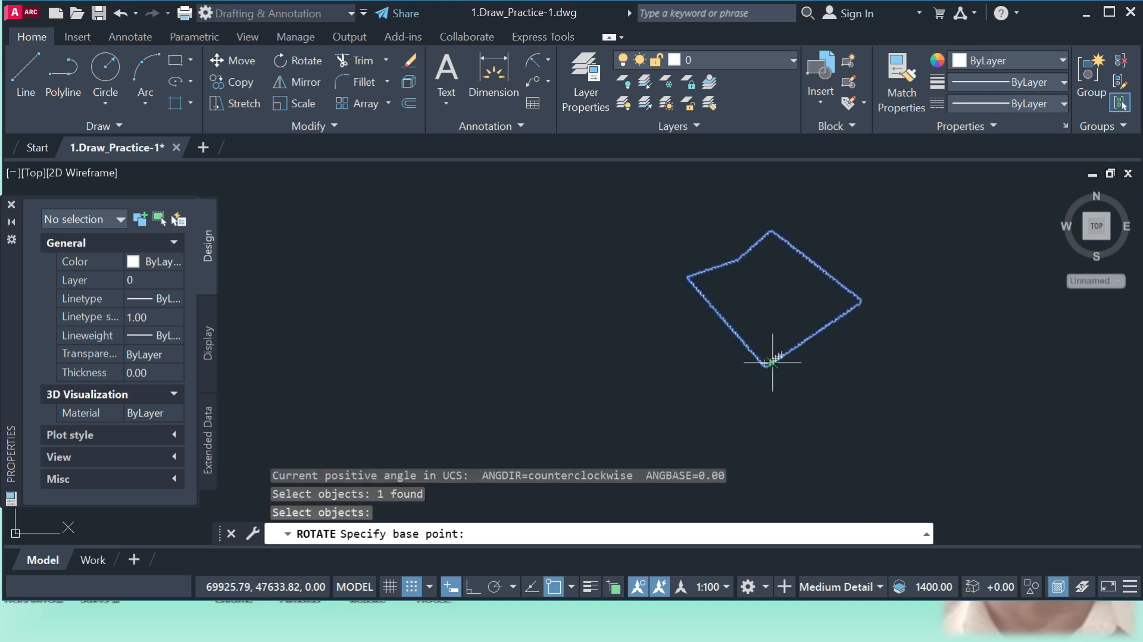
left_click(858, 300)
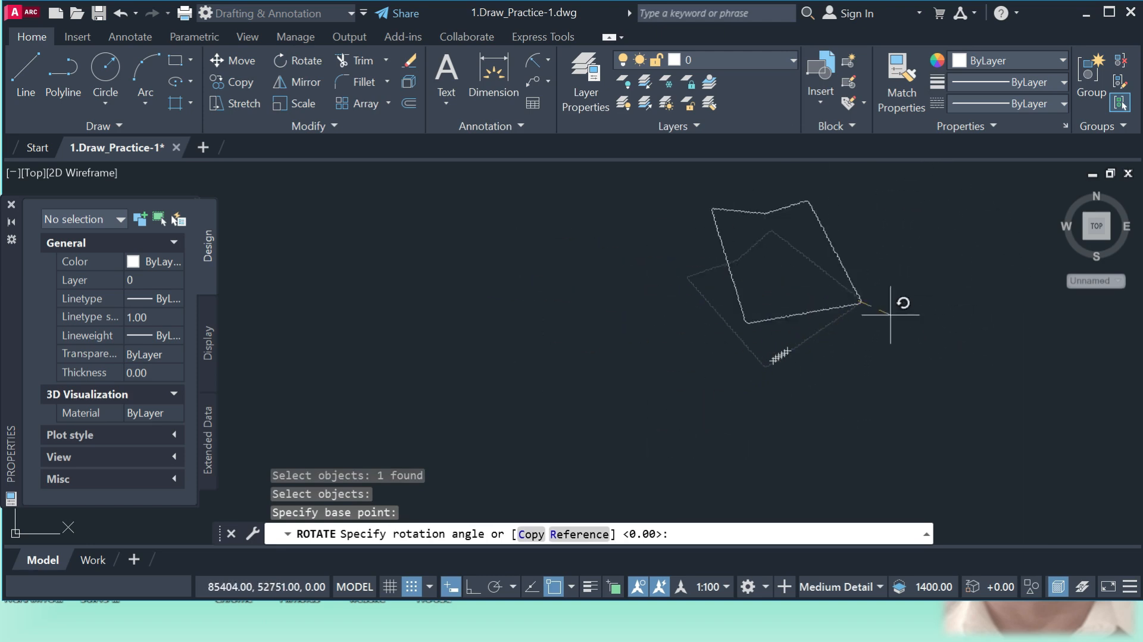
key("Escape")
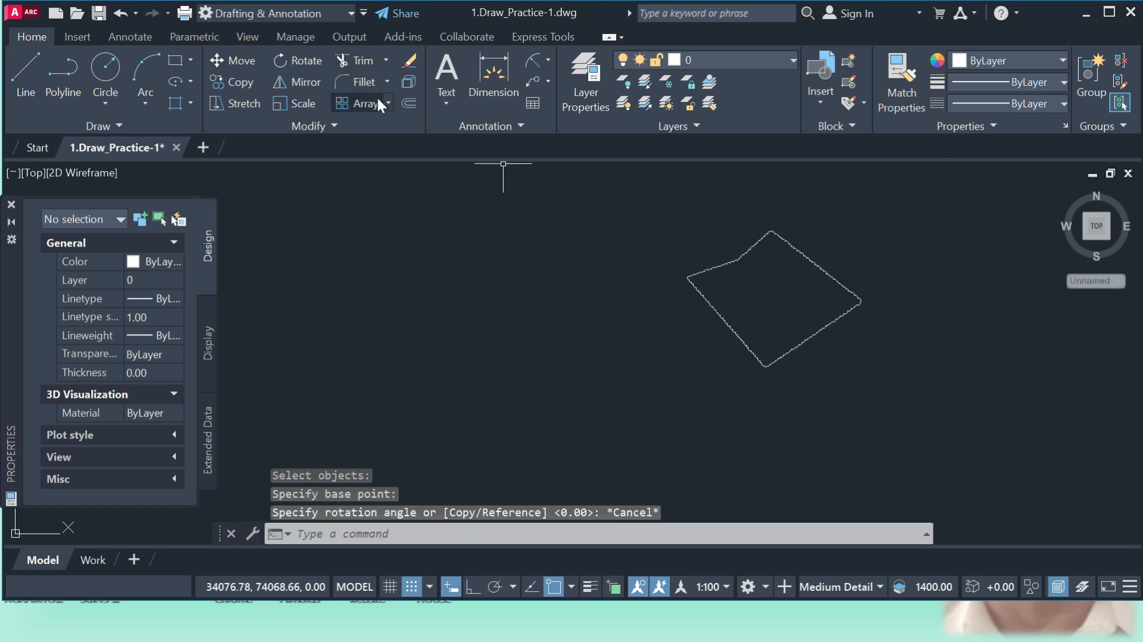
- Draw two separate crossing lines left of the revision cloud, one nearly horizontal and one nearly vertical
type("1")
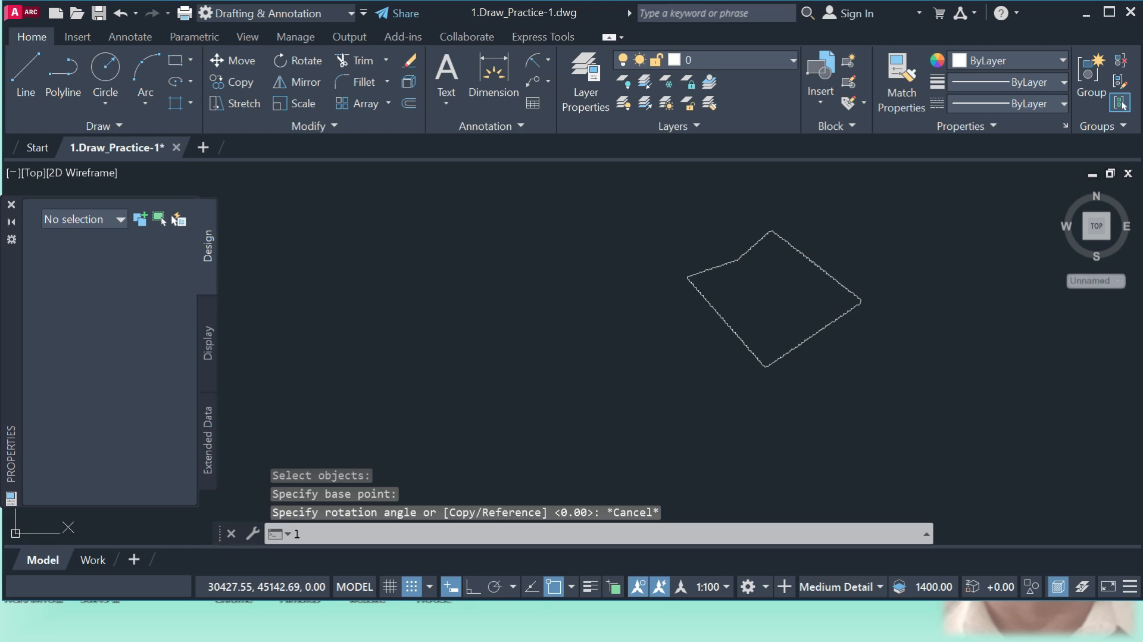
key("Return")
left_click(360, 328)
left_click(621, 328)
key("Return")
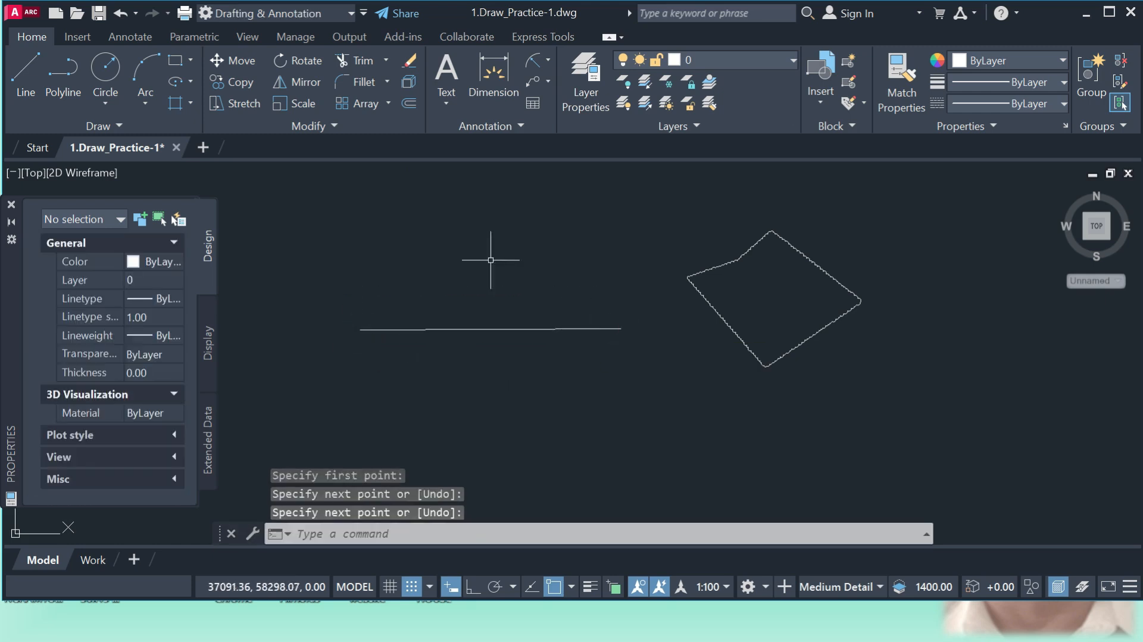
key("Return")
left_click(473, 234)
left_click(462, 408)
key("Return")
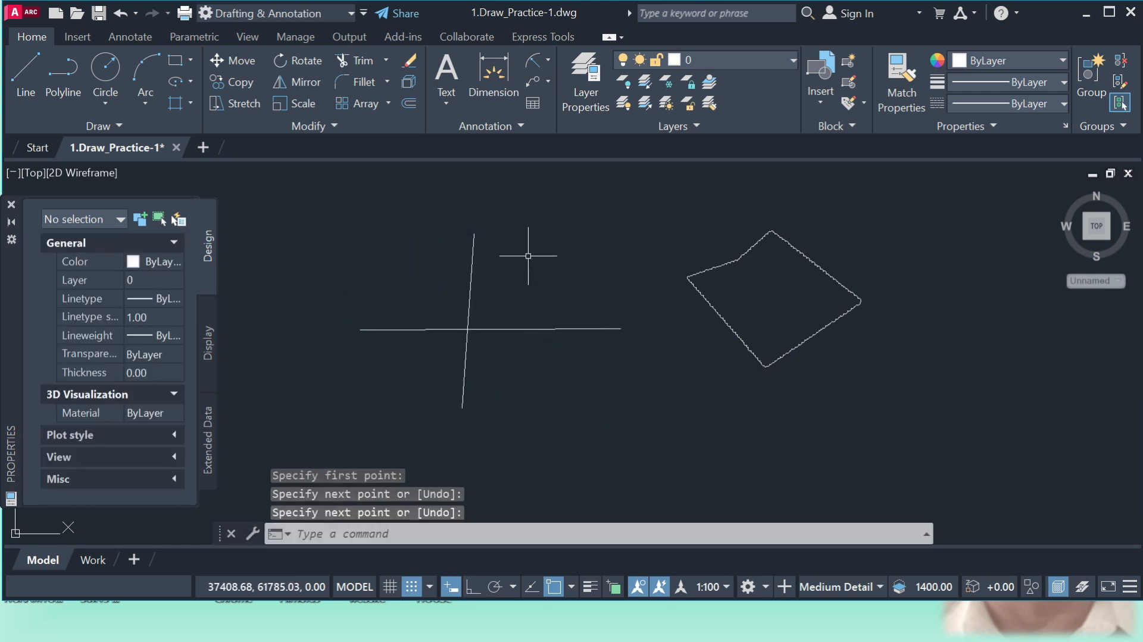
- Draw a second slanted, nearly vertical line crossing the horizontal line, to the right of the first one
key("Return")
left_click(540, 237)
left_click(500, 414)
key("Return")
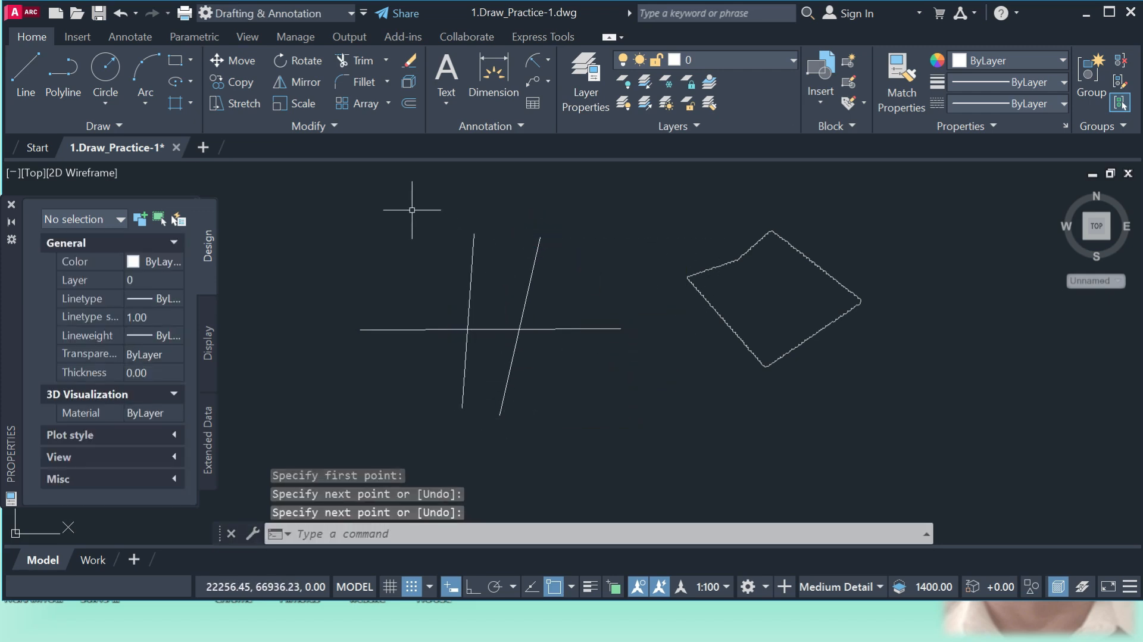
- Trim away every piece of the three crossing lines one by one with quick Trim, and undo the whole trim
left_click(360, 60)
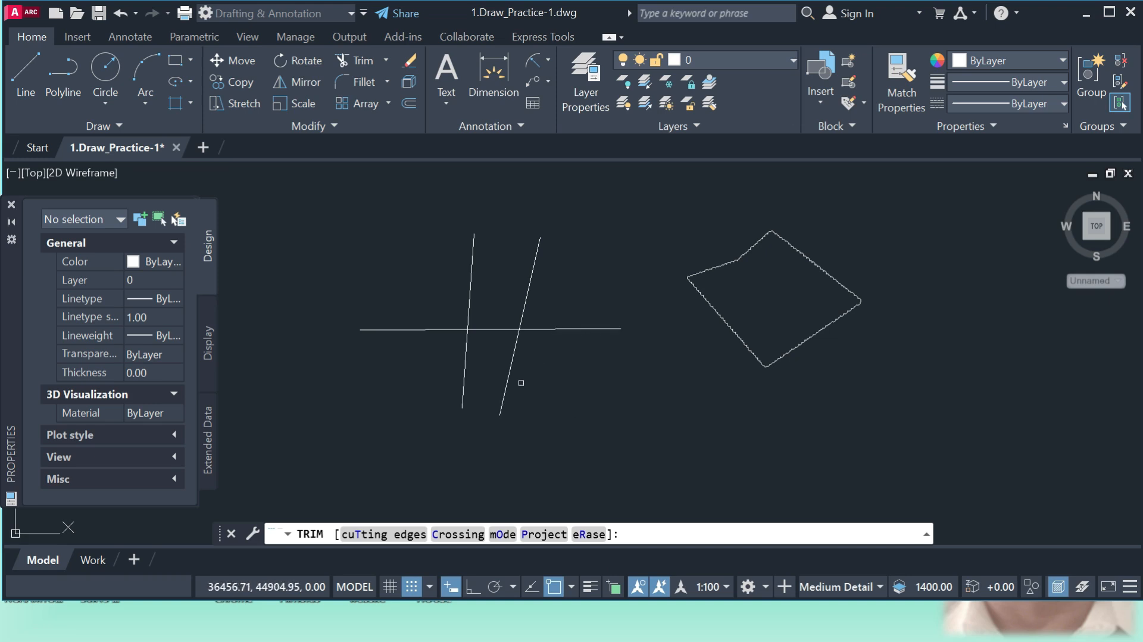
left_click(470, 302)
left_click(534, 293)
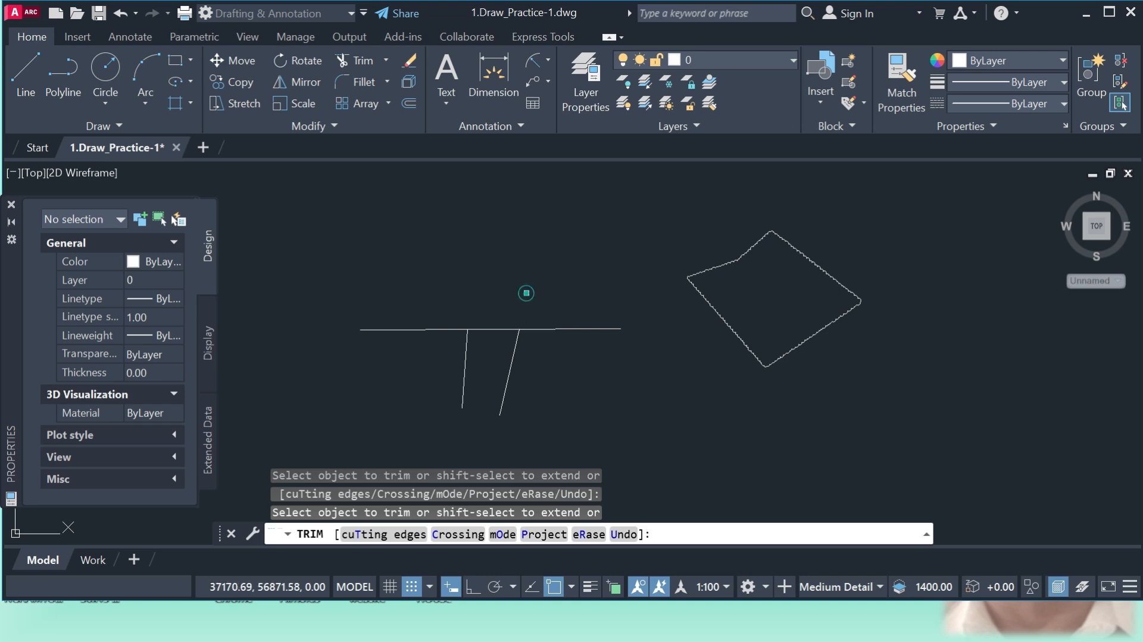
left_click(411, 332)
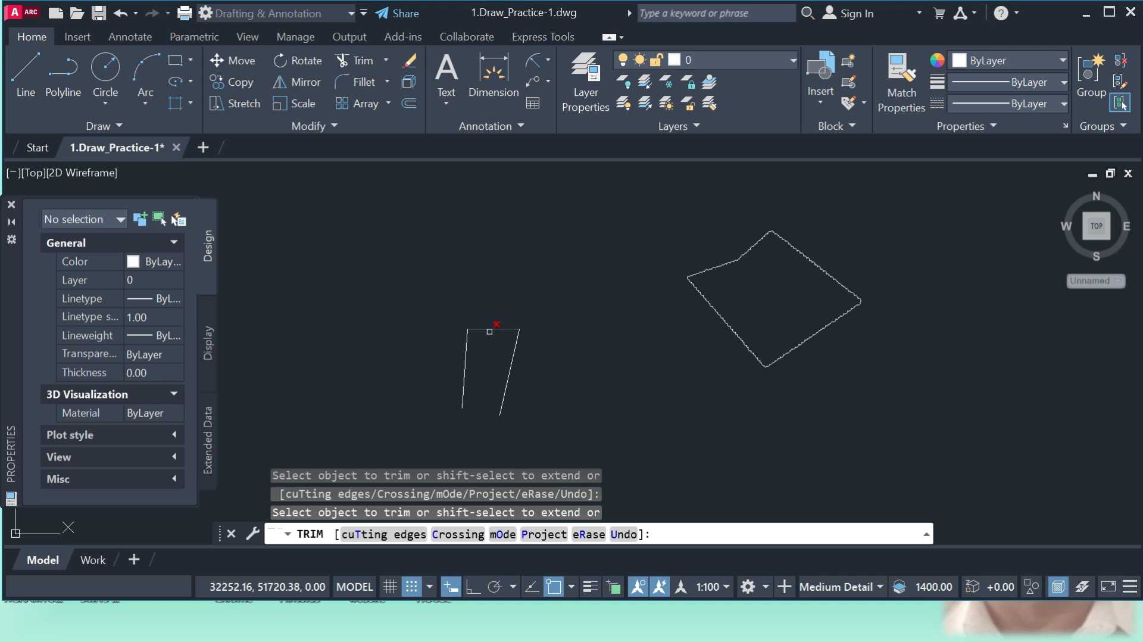
left_click(490, 332)
left_click(492, 321)
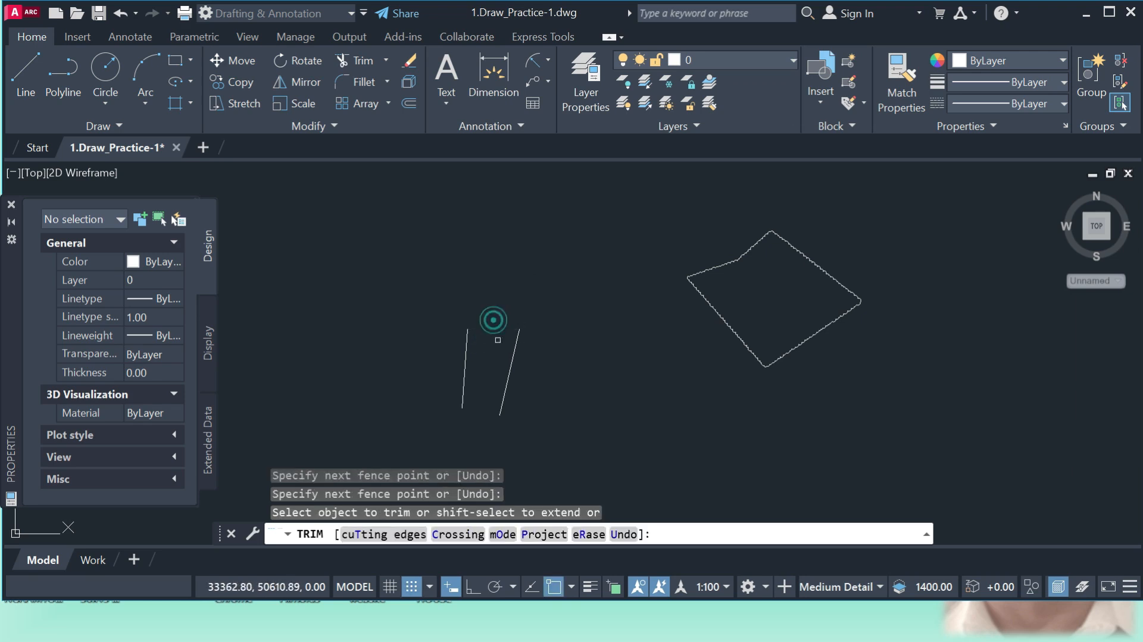
left_click(510, 369)
left_click(464, 360)
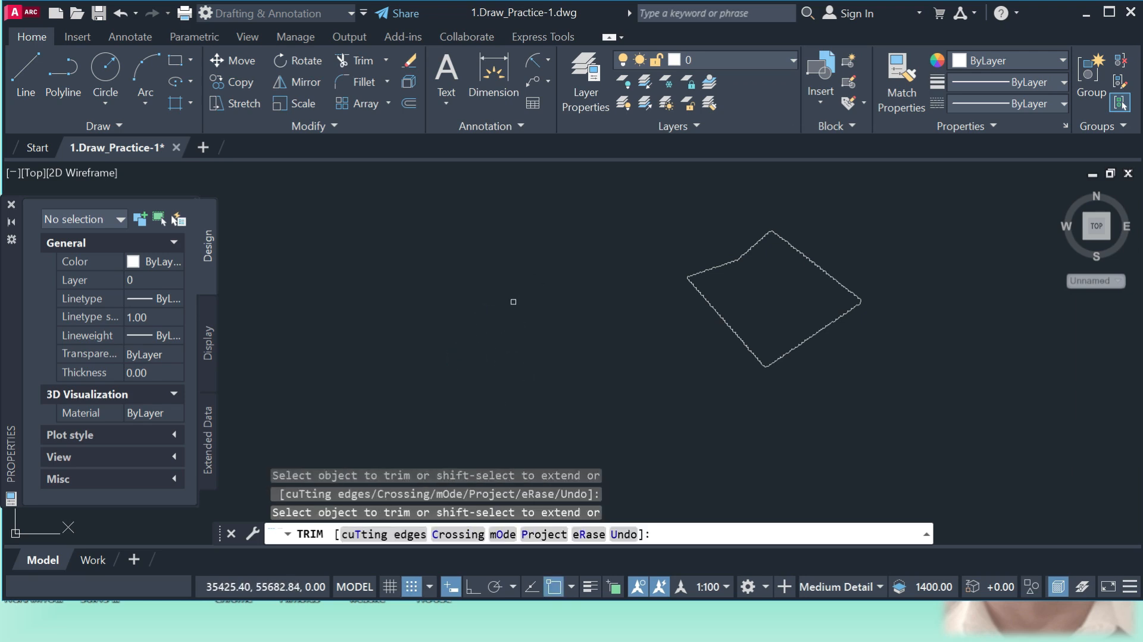
key("Escape")
key("ctrl+z")
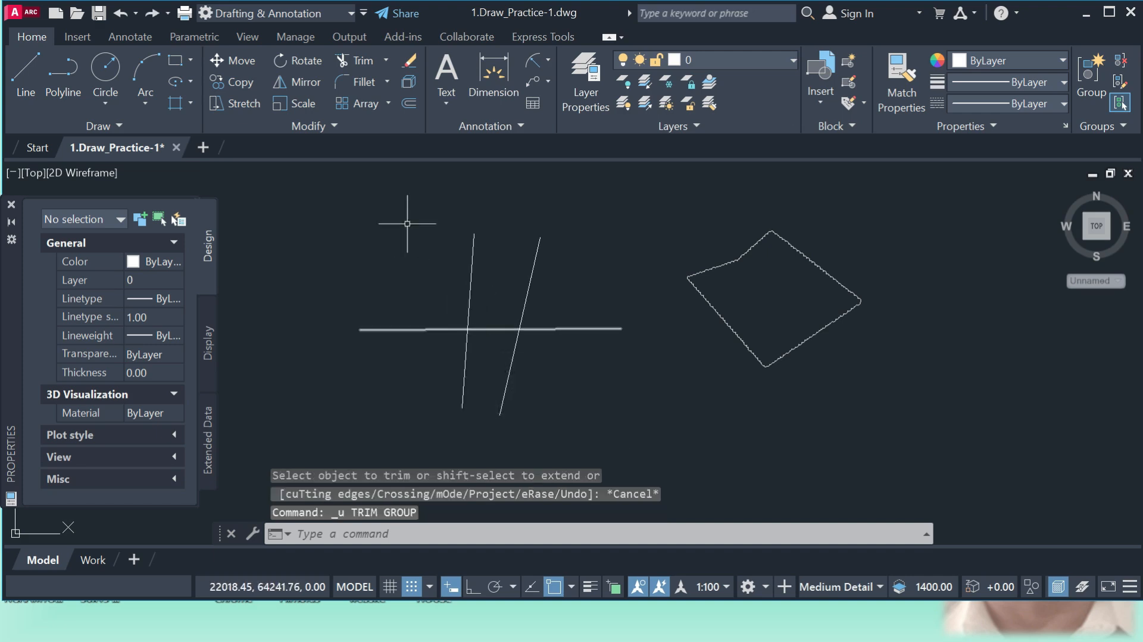
- Trim the middle piece of the horizontal line, using the two slanted lines as the cutting edges
left_click(356, 59)
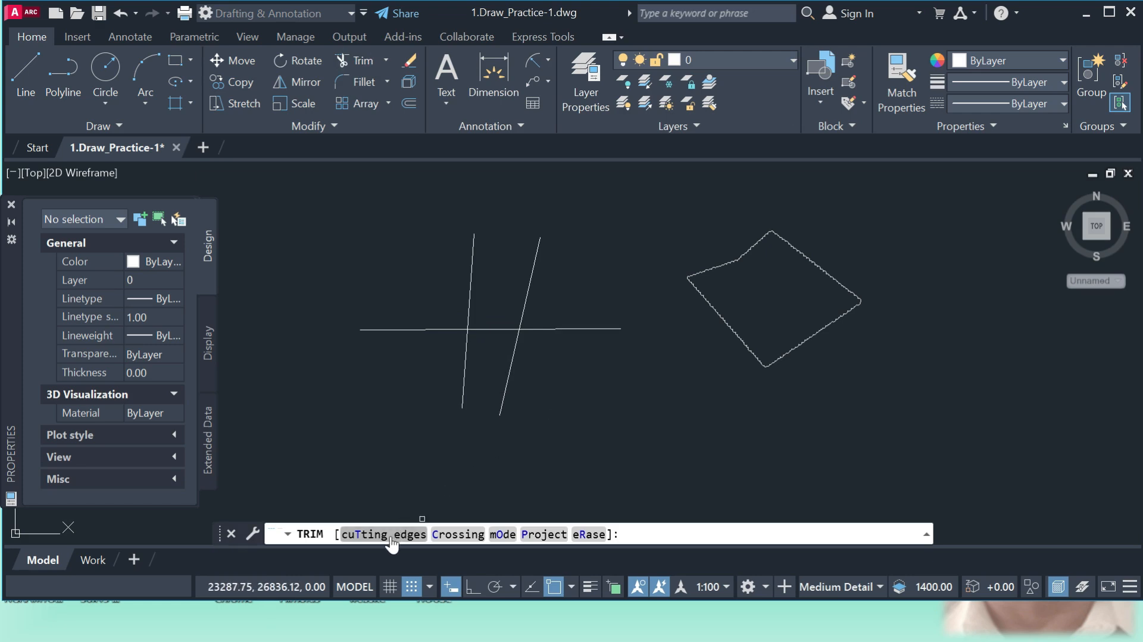
left_click(411, 534)
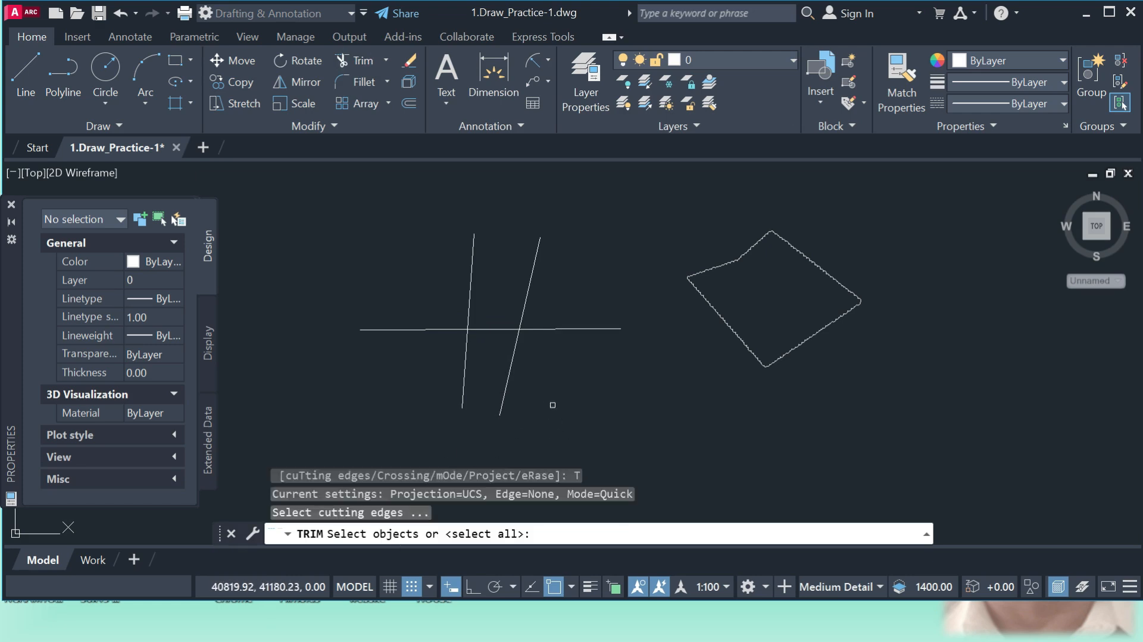
left_click(529, 298)
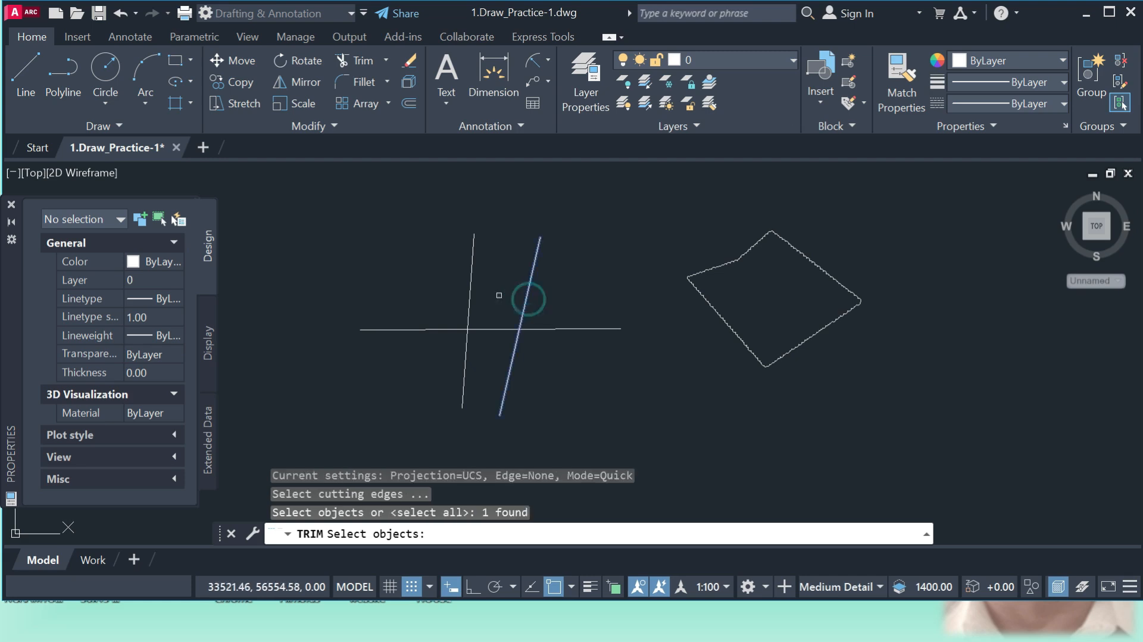
left_click(470, 293)
key("Return")
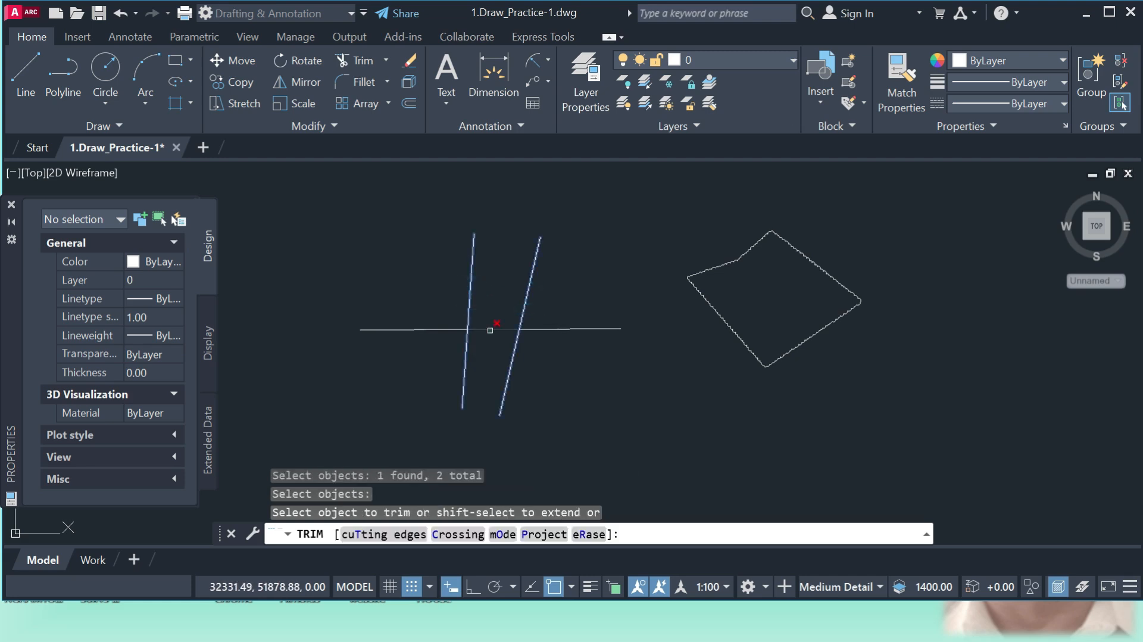
left_click(492, 328)
key("Return")
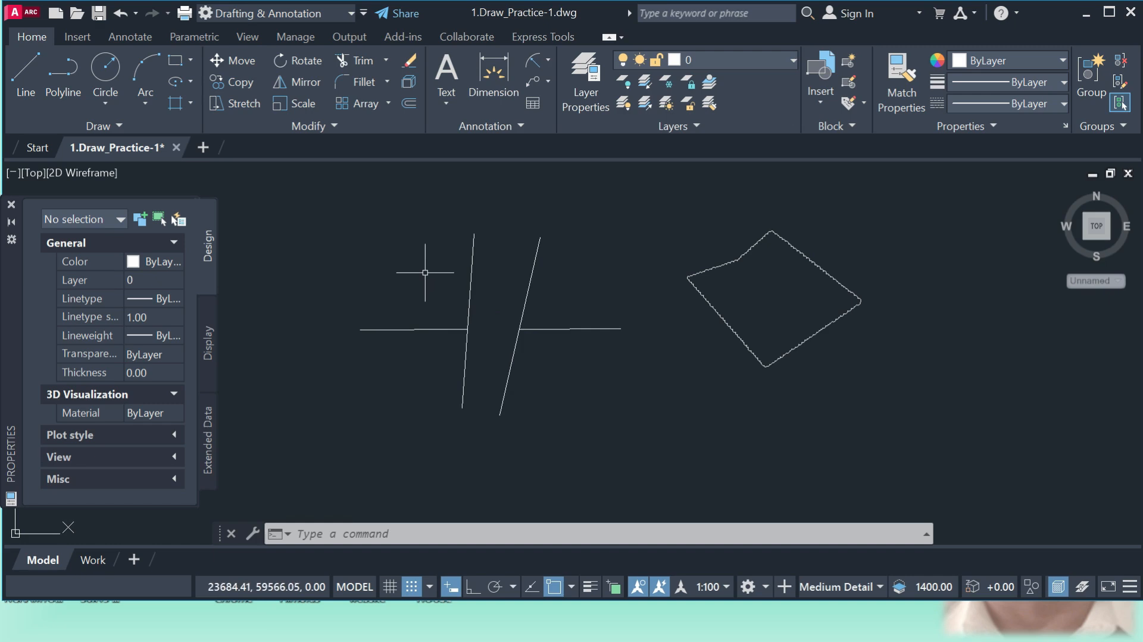
- Try to extend the left piece of the horizontal line across the gap between the slanted lines
left_click(385, 60)
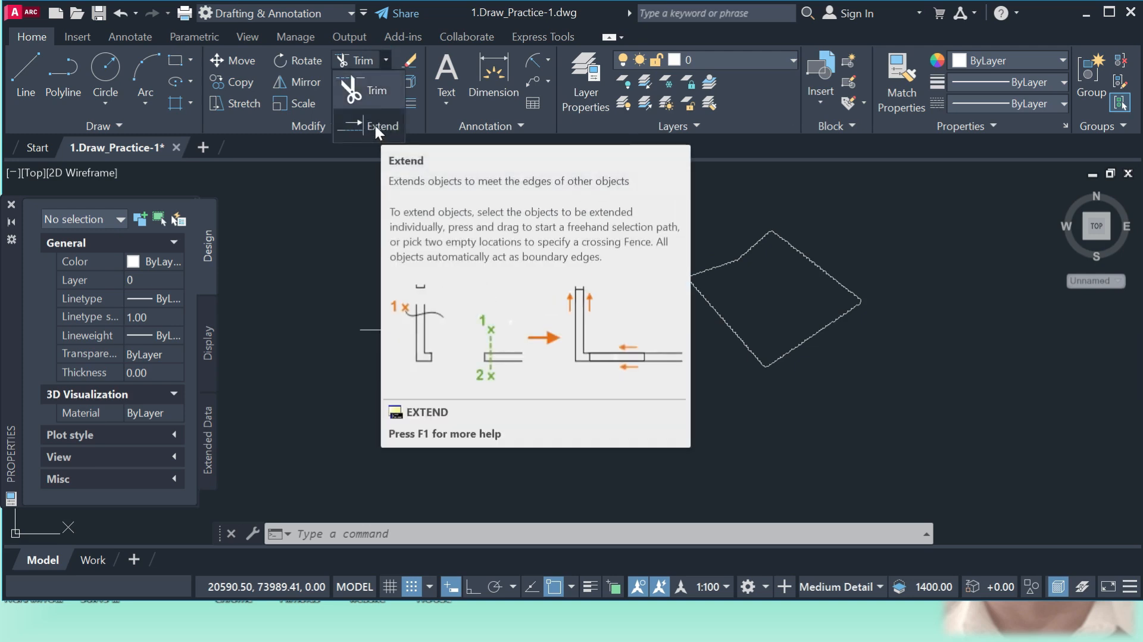
left_click(375, 126)
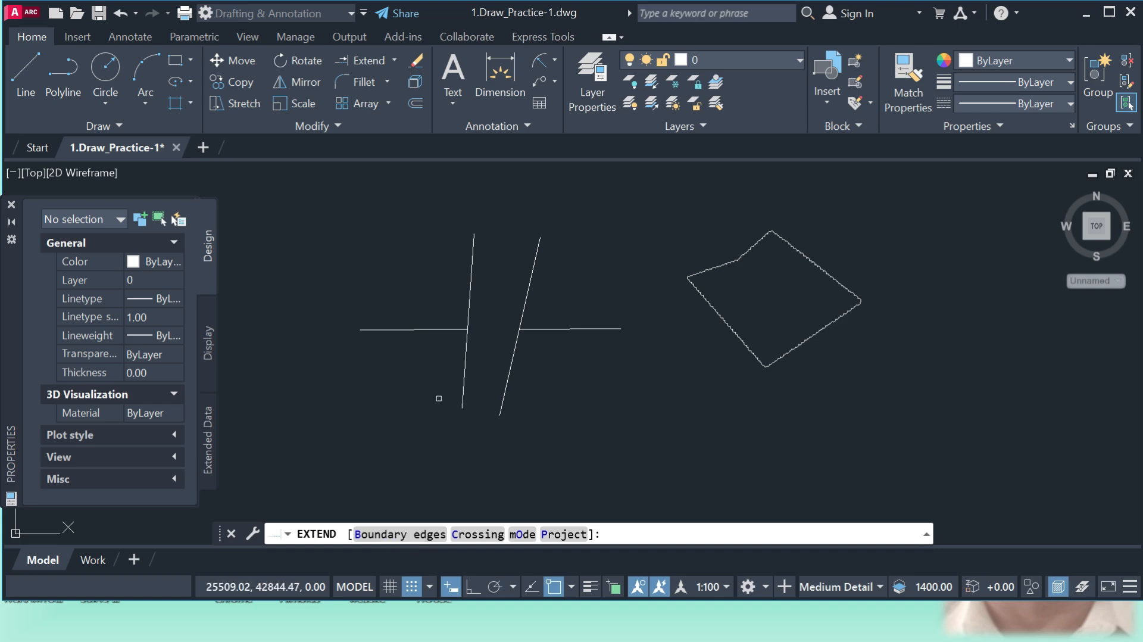
left_click(458, 329)
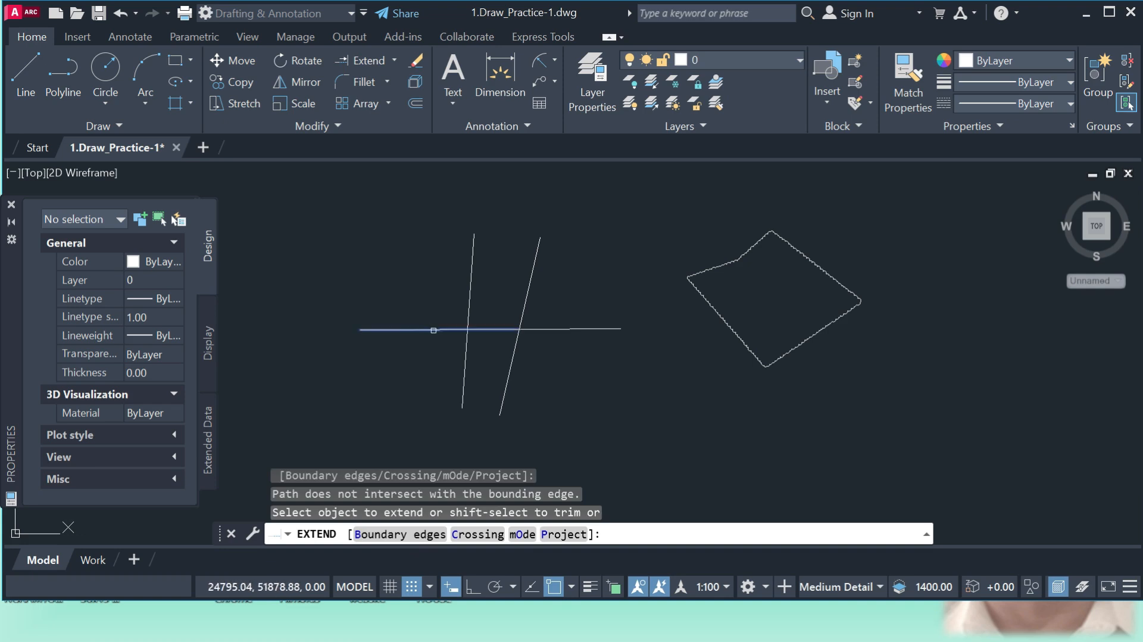
key("Escape")
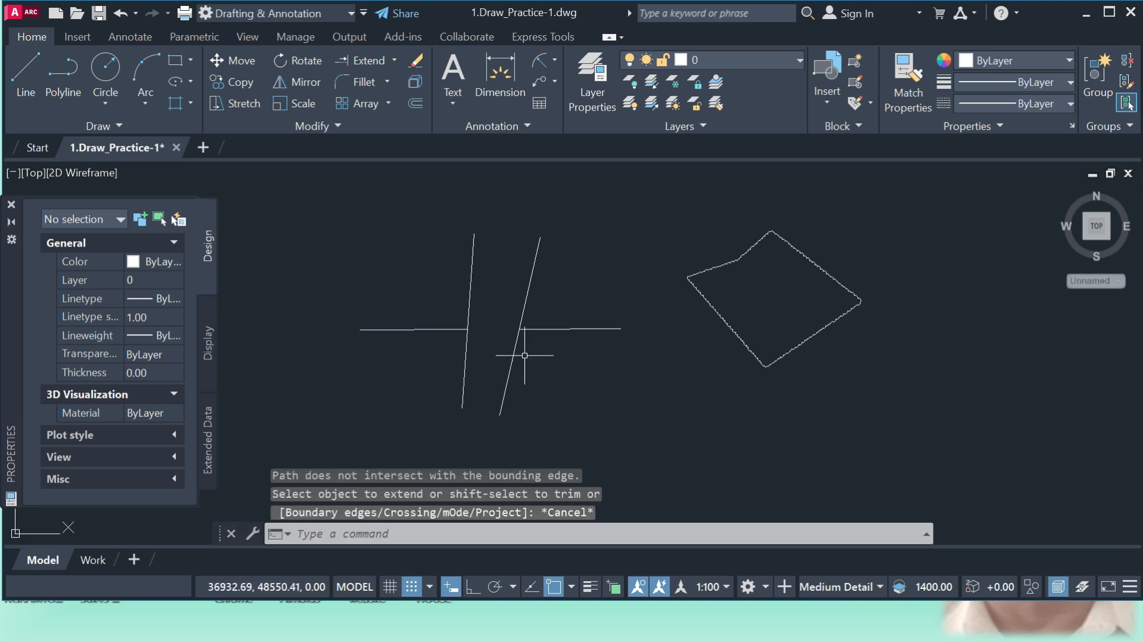
- Draw a third slanted line through the gap between the two existing slanted lines, reaching slightly below them
type("l")
key("Return")
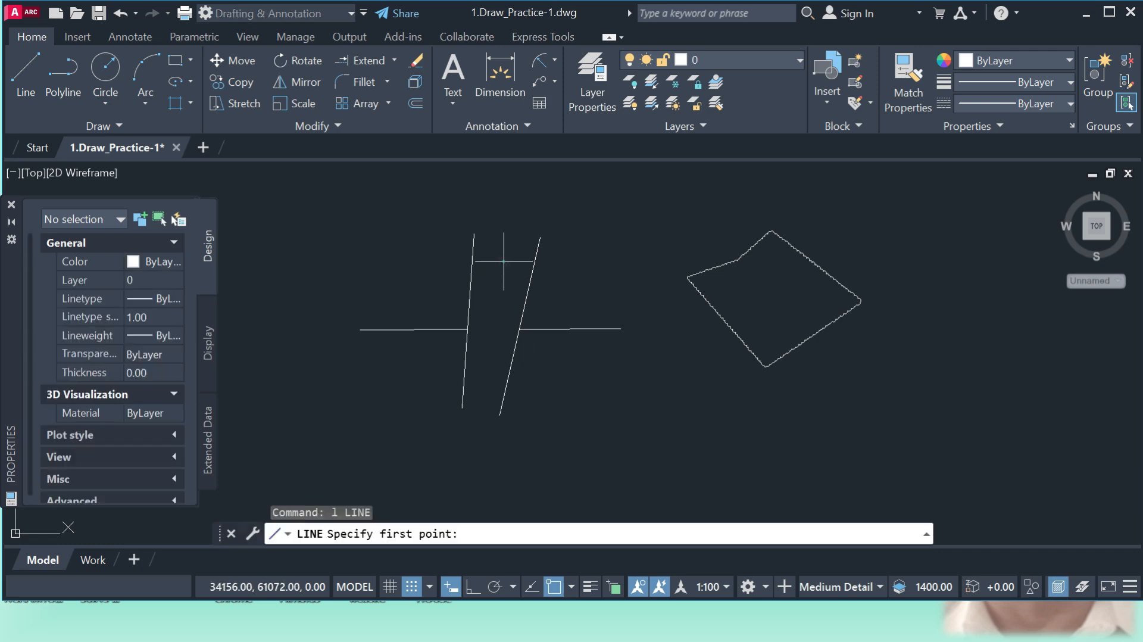
left_click(503, 260)
left_click(468, 444)
key("Return")
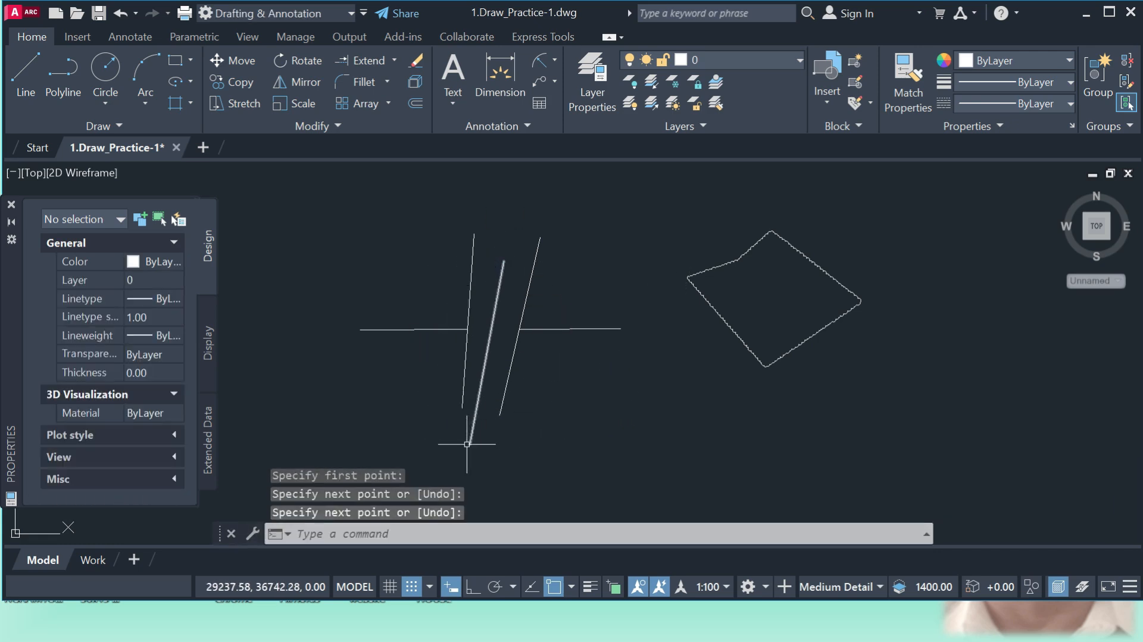
- Extend the left horizontal piece past the middle slanted line, using the rightmost slanted line as the boundary edge
left_click(371, 59)
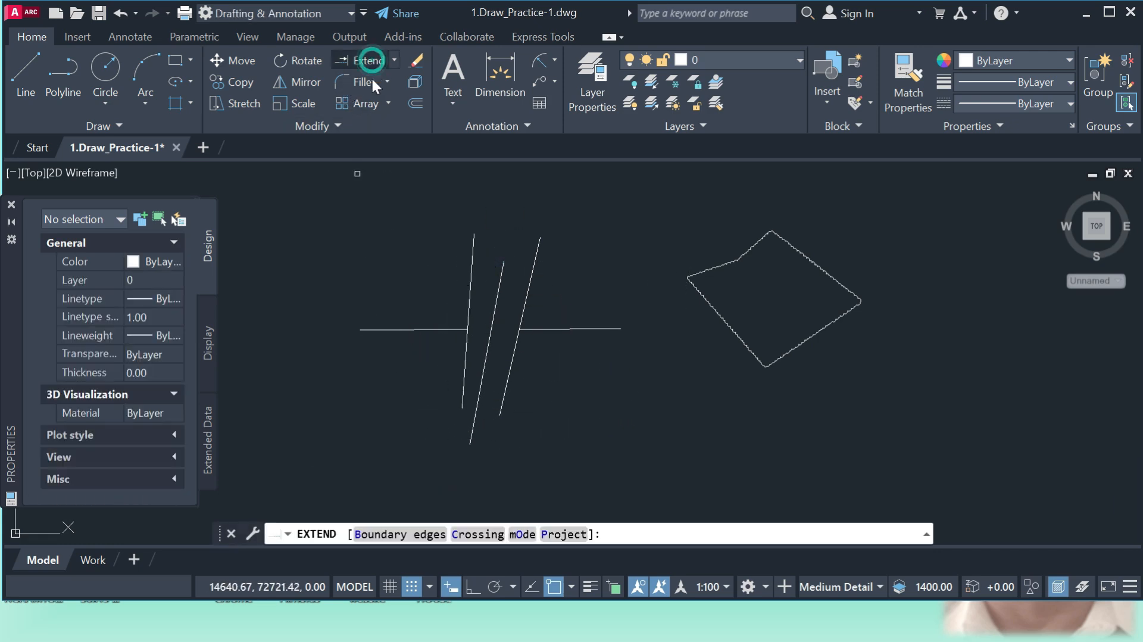
left_click(411, 329)
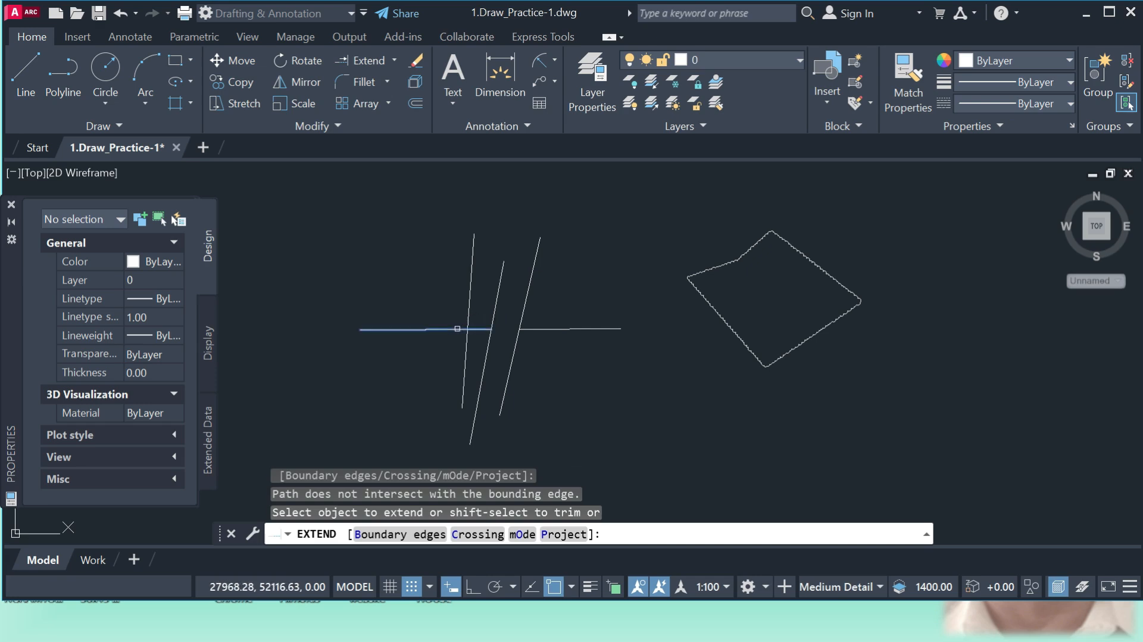
left_click(522, 311)
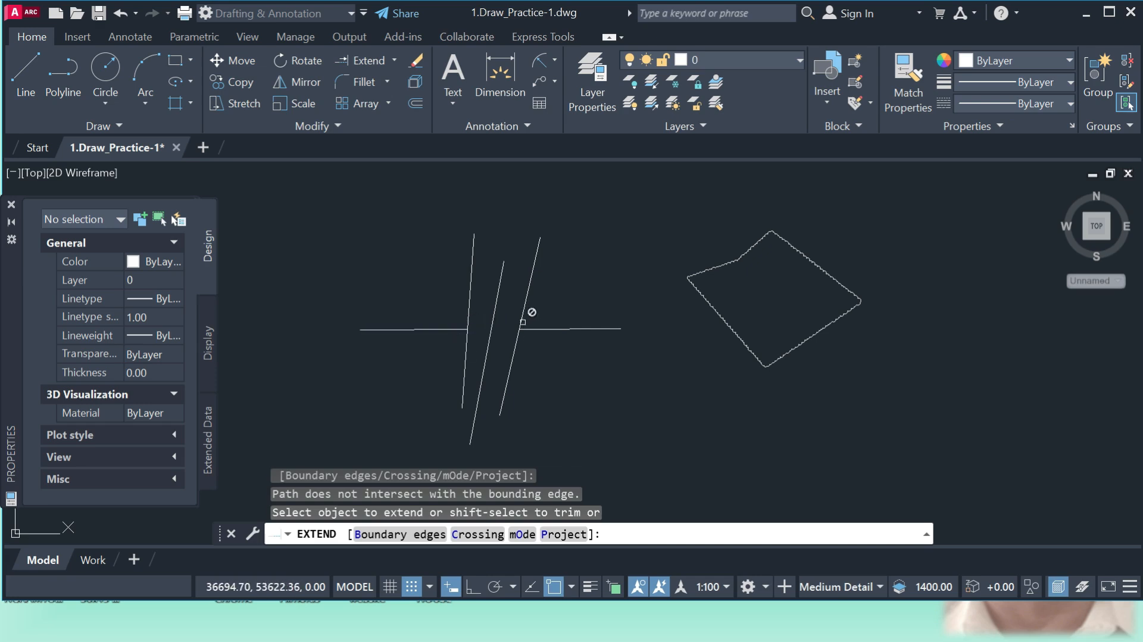
left_click(408, 535)
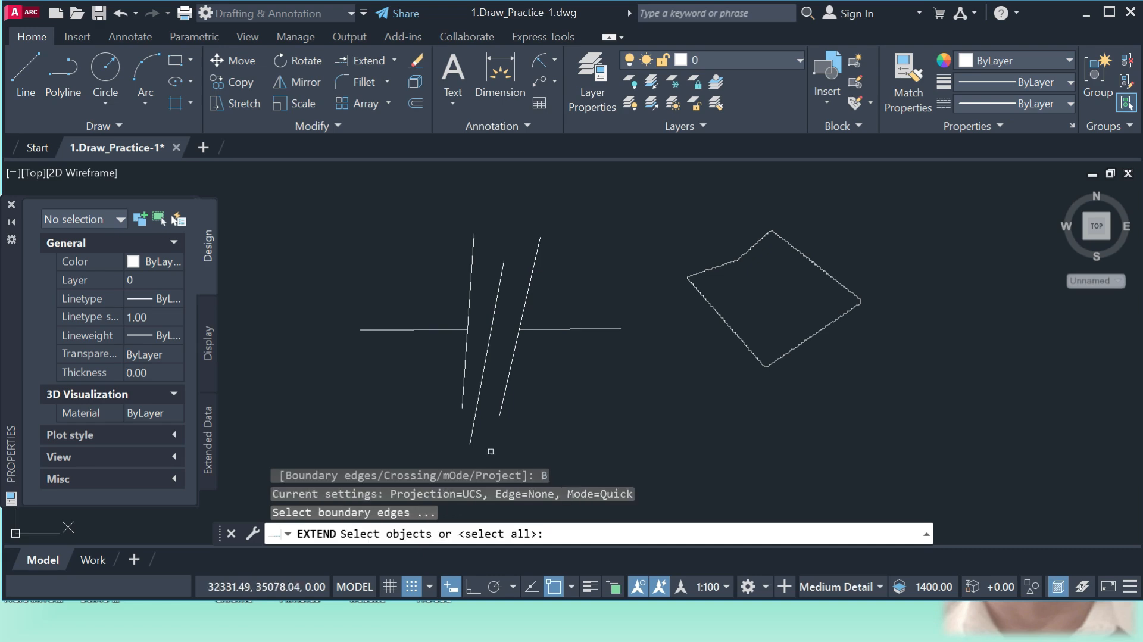
left_click(527, 304)
key("Return")
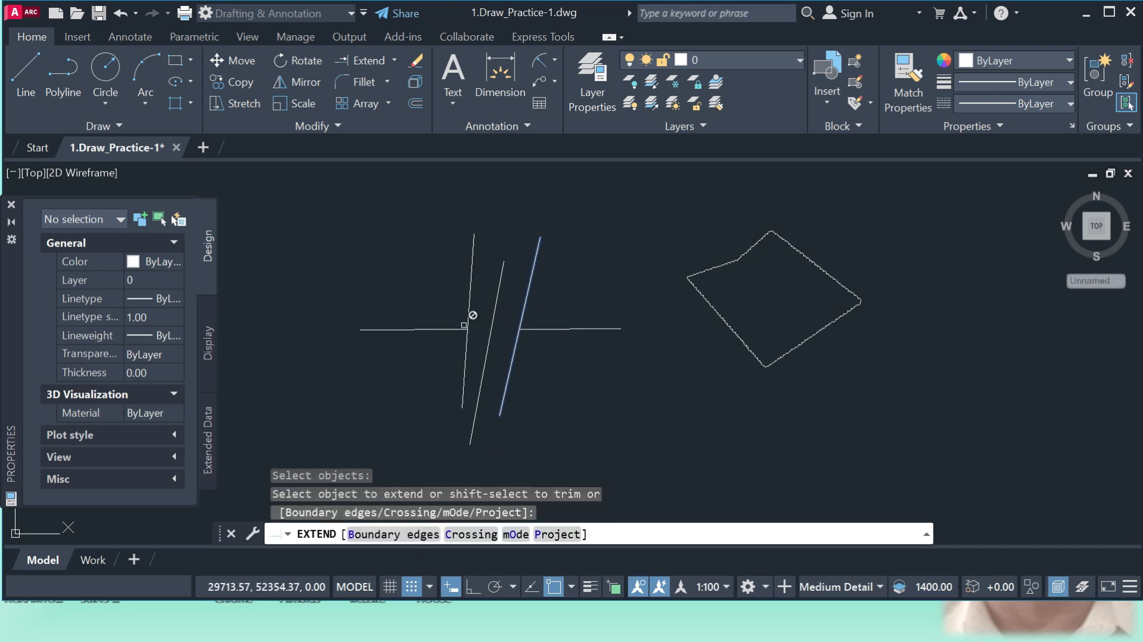
left_click(451, 329)
left_click(448, 331)
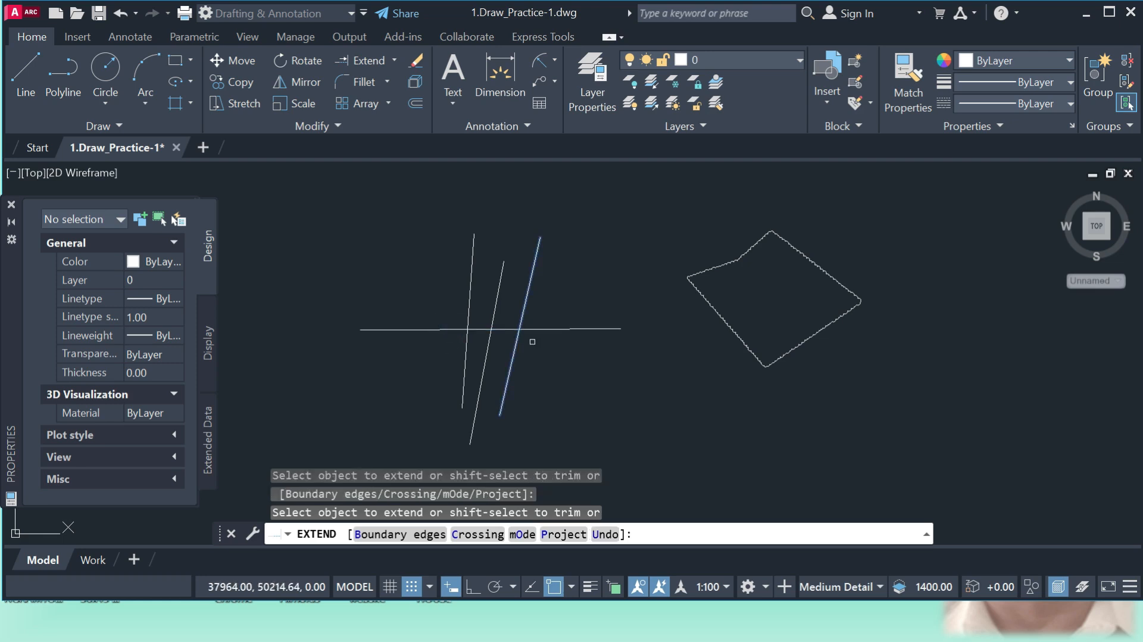
left_click(525, 322)
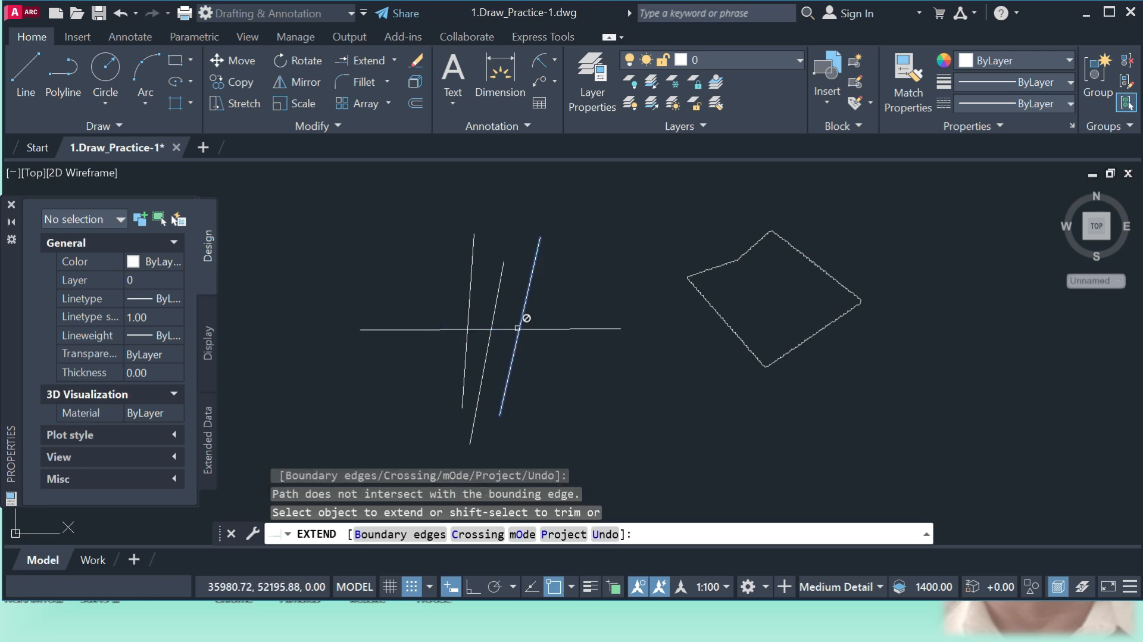
left_click(393, 59)
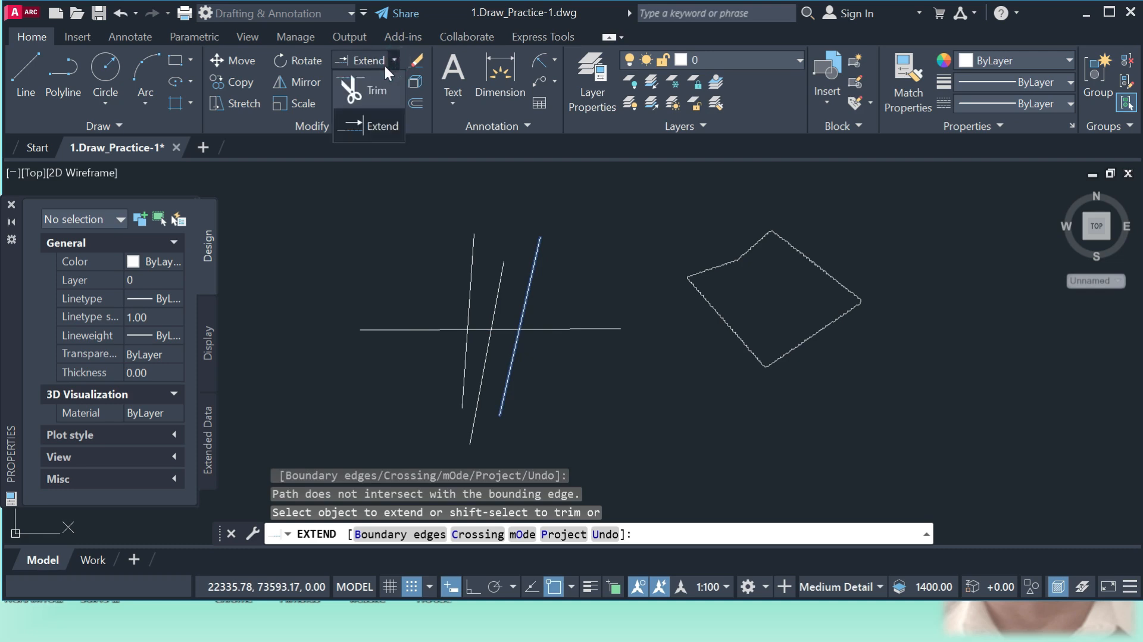
left_click(368, 89)
key("Escape")
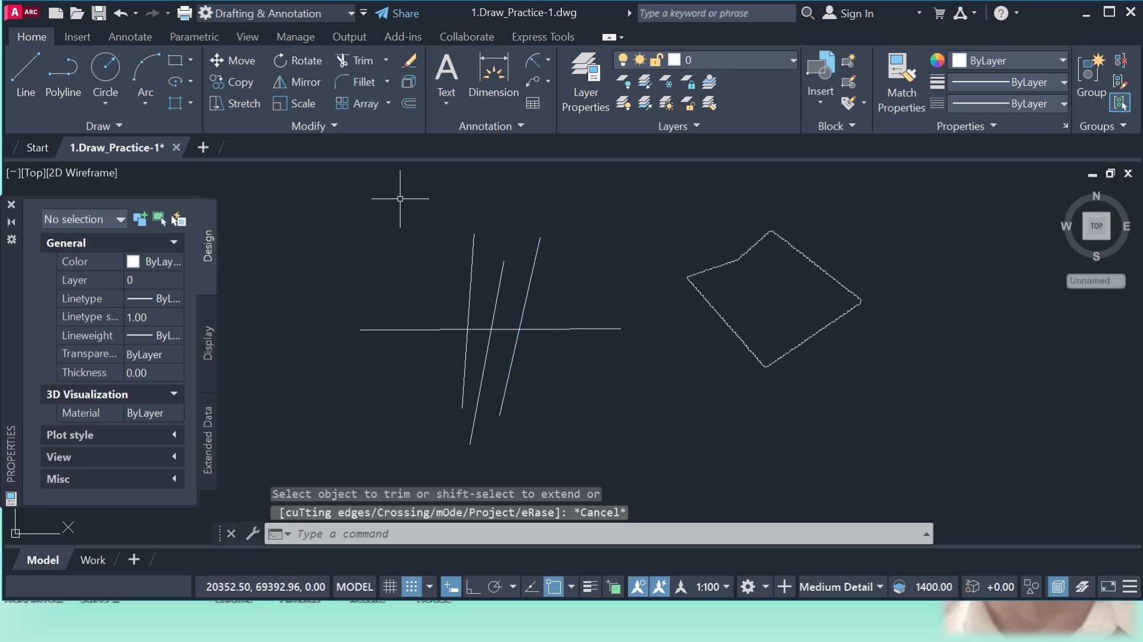
- Copy the revision cloud twice, once far to its right and once below left, and undo the copies
left_click(240, 83)
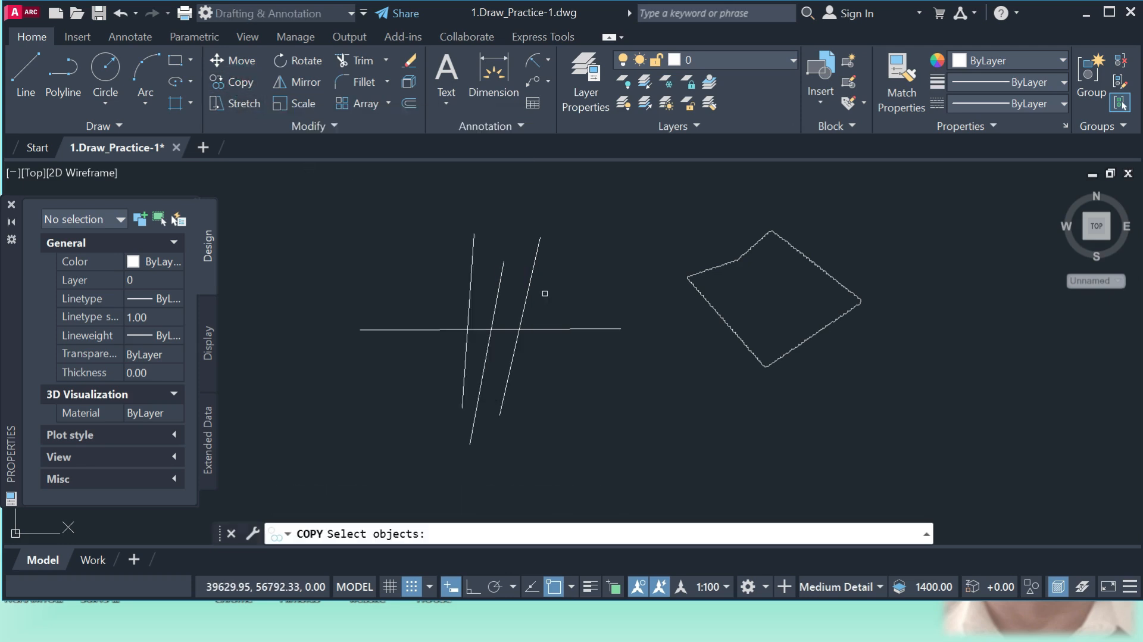
left_click(741, 340)
left_click(741, 340)
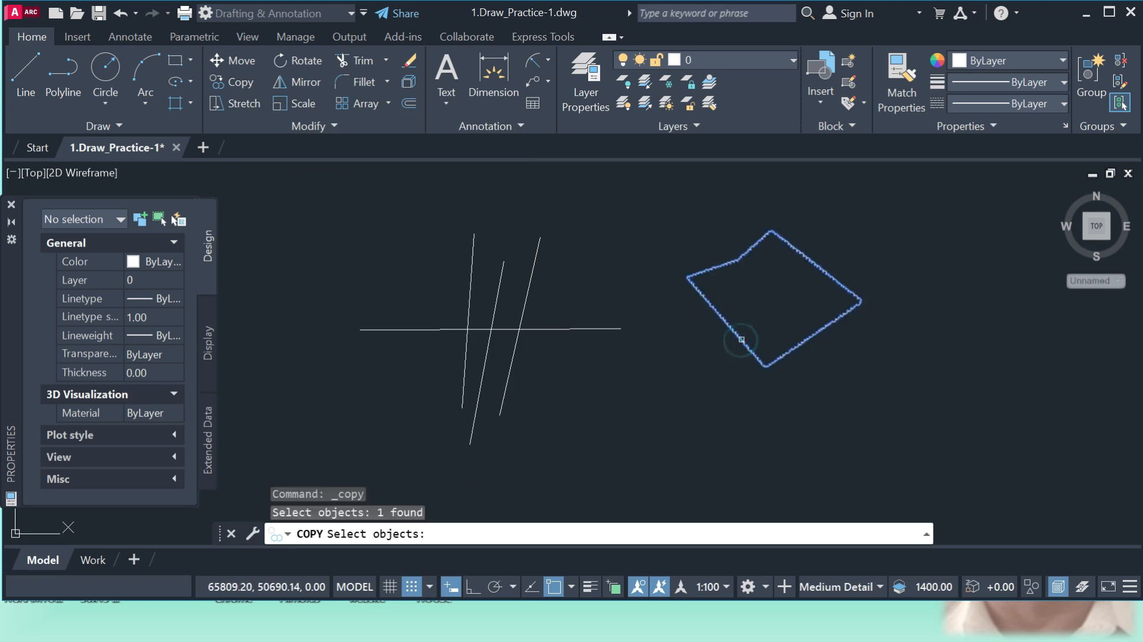
key("Return")
left_click(784, 388)
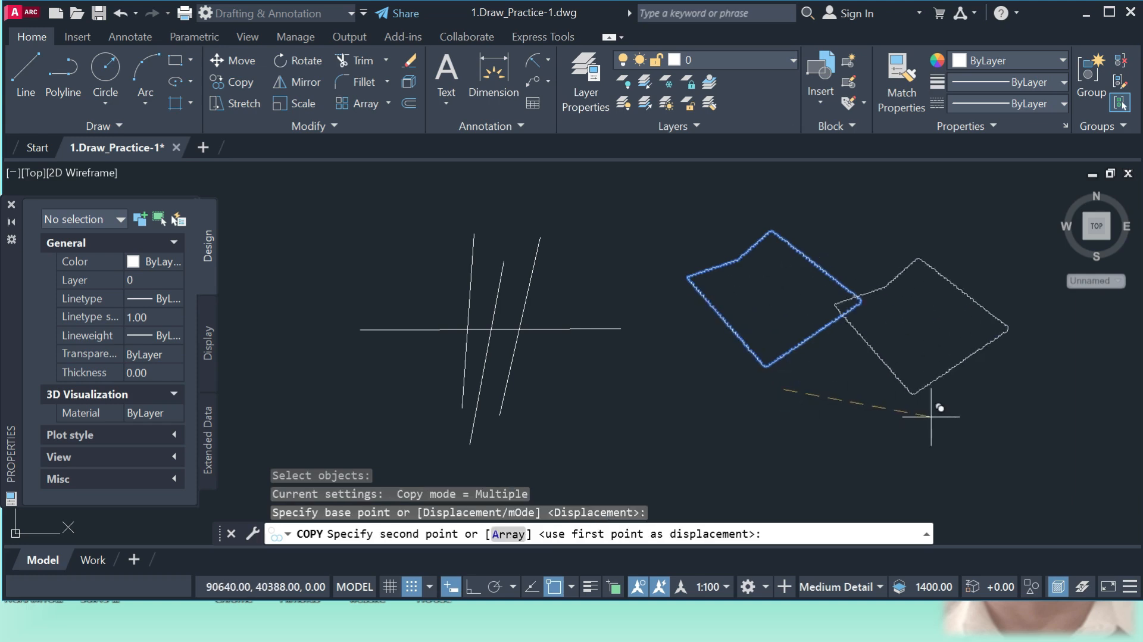
left_click(1048, 434)
left_click(702, 489)
key("Escape")
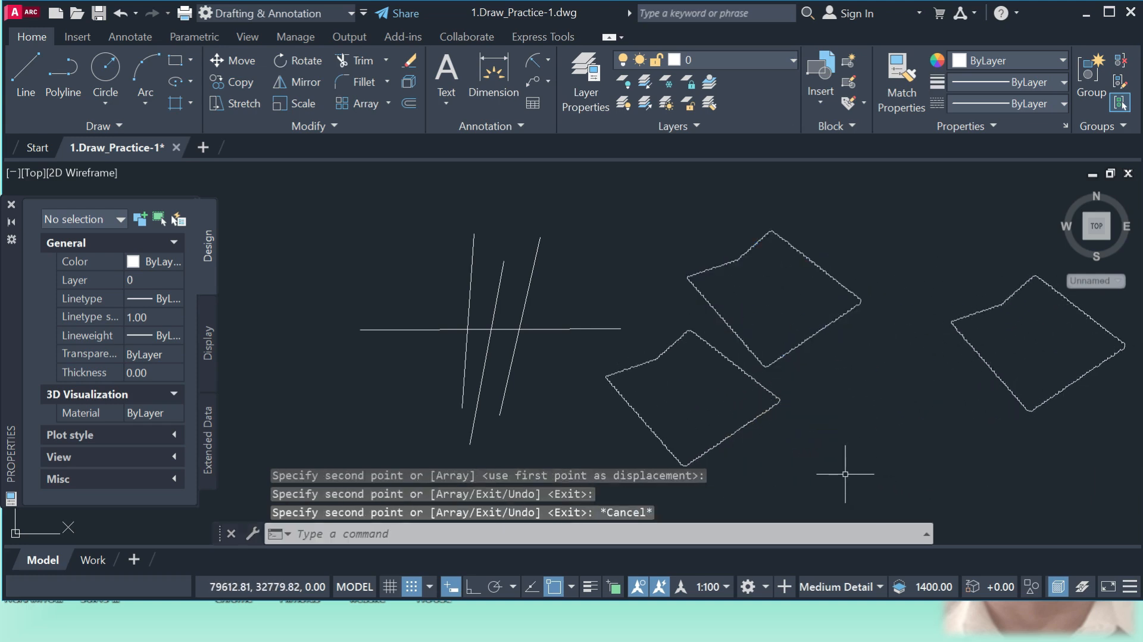
key("ctrl+z")
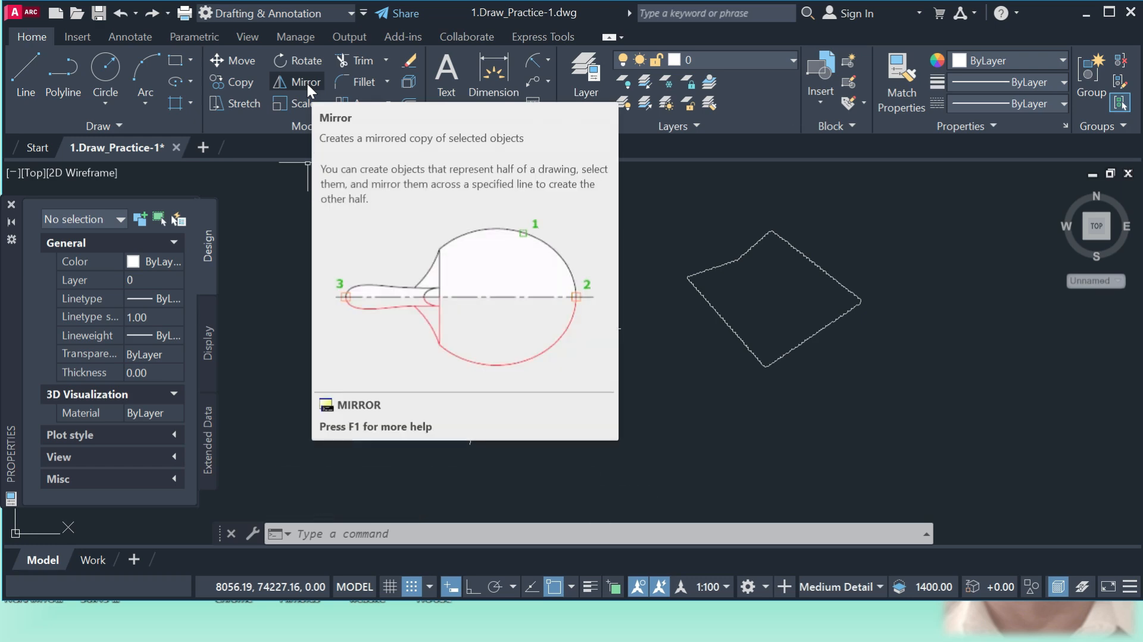
- Mirror the revision cloud about a vertical line through its rightmost corner with Ortho on, erasing the source object
left_click(305, 82)
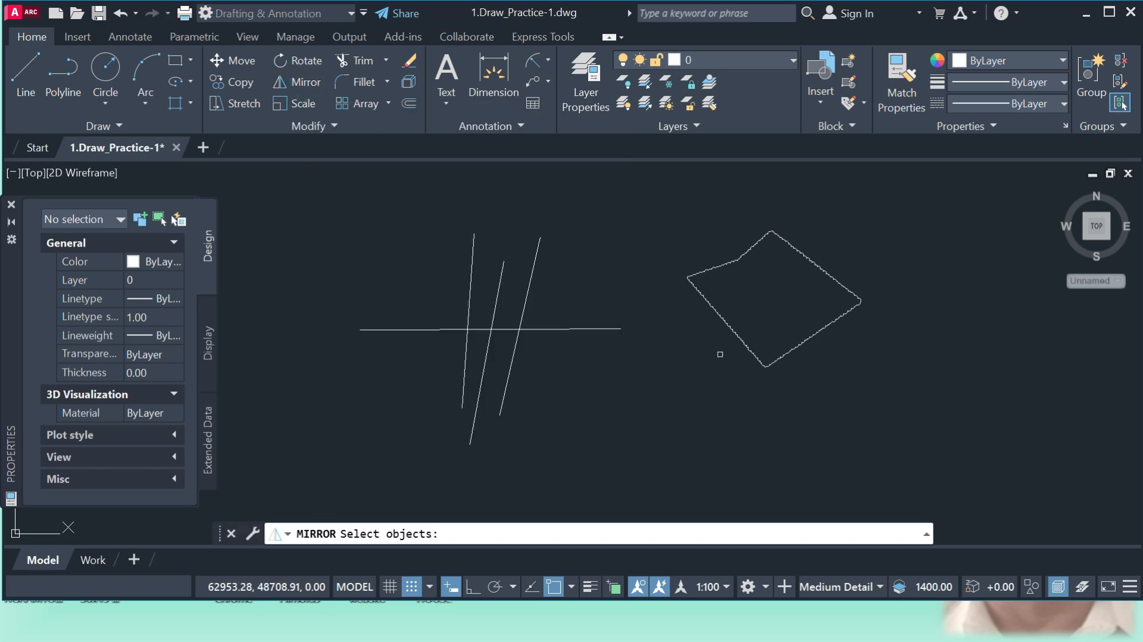
left_click(761, 366)
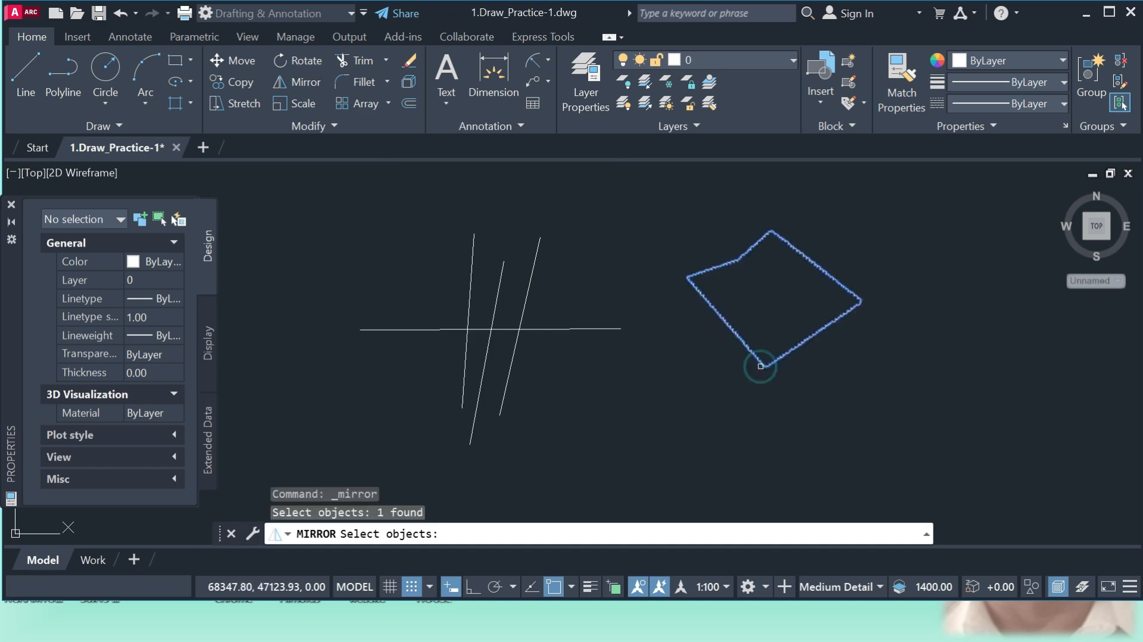
key("Return")
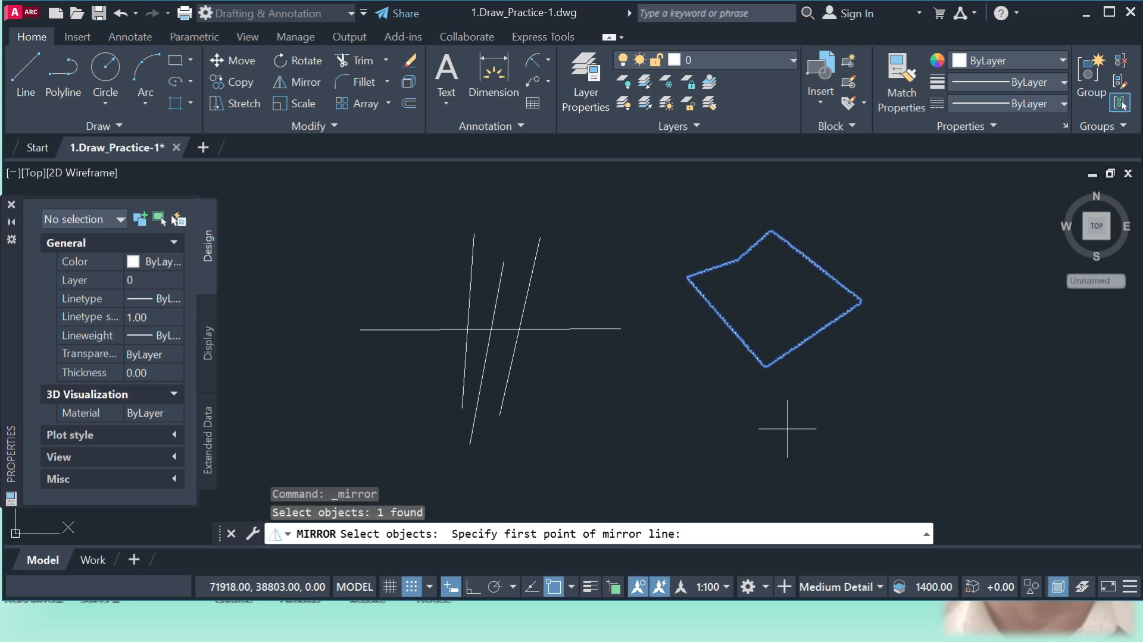
left_click(857, 301)
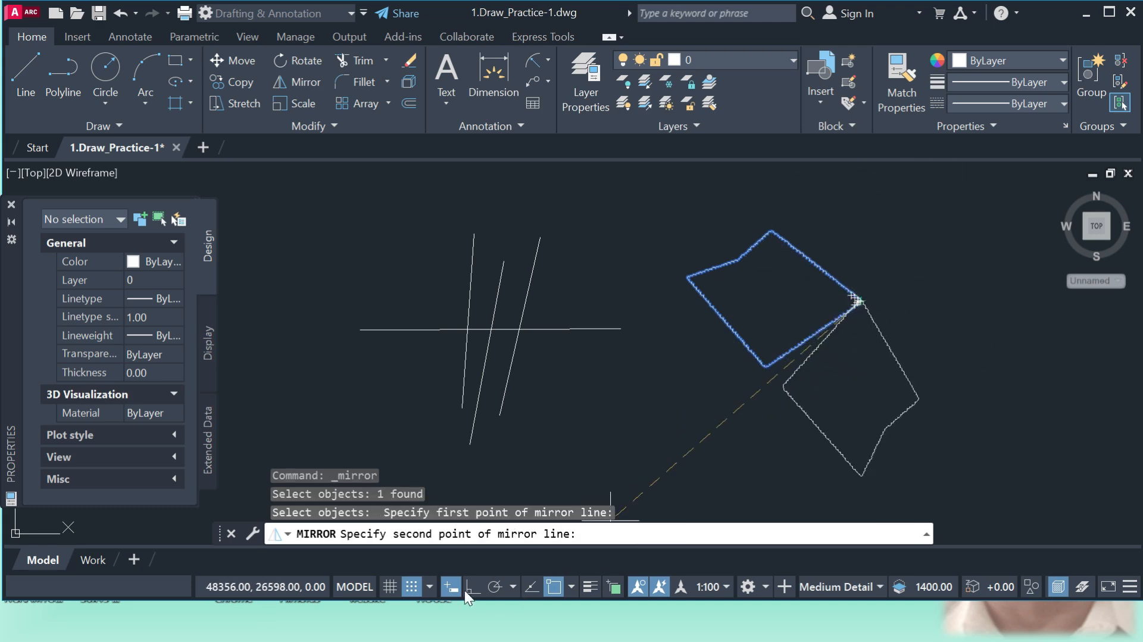
left_click(474, 587)
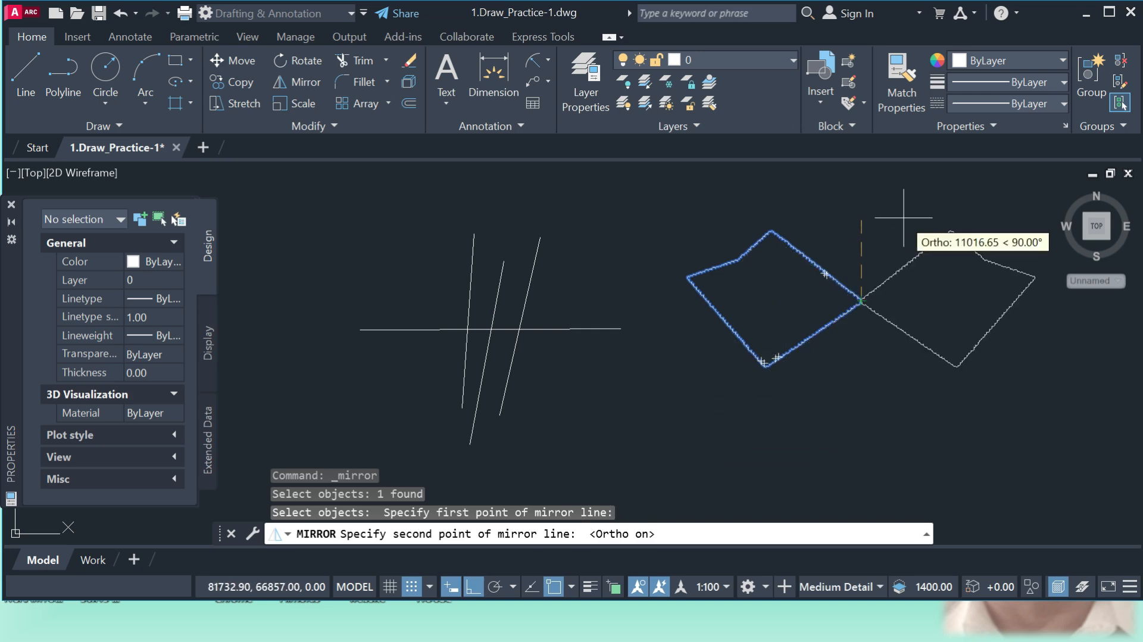
left_click(964, 412)
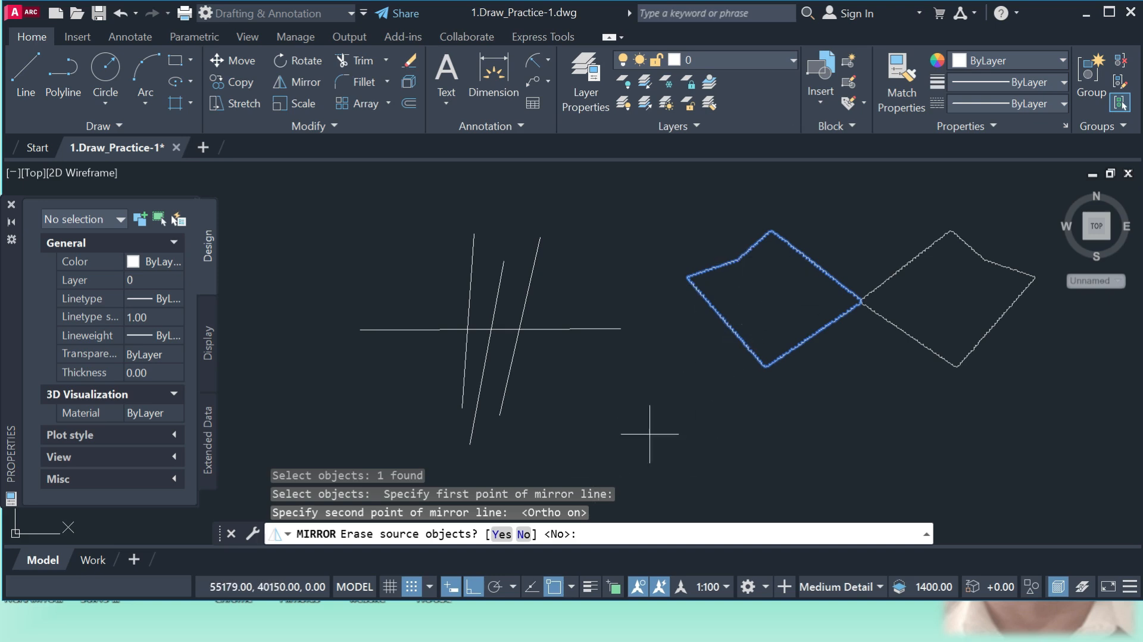
left_click(501, 535)
scroll(694, 338, "down", 1)
scroll(895, 302, "up", 2)
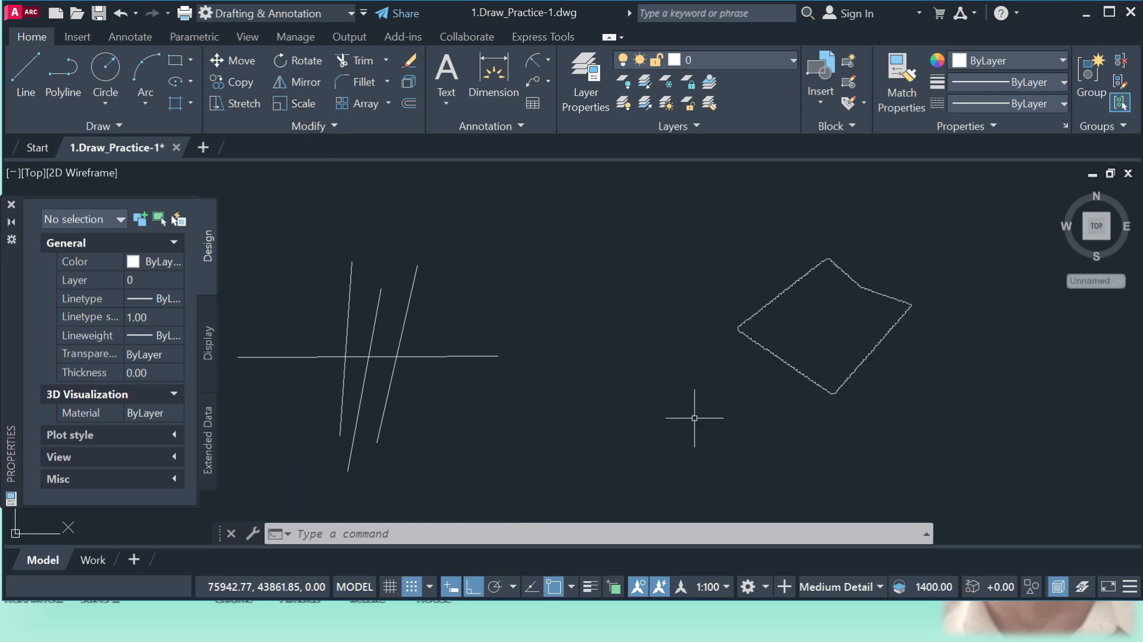
- Draw a roughly square rectangle in the space between the slanted lines and the revision cloud
type("RE")
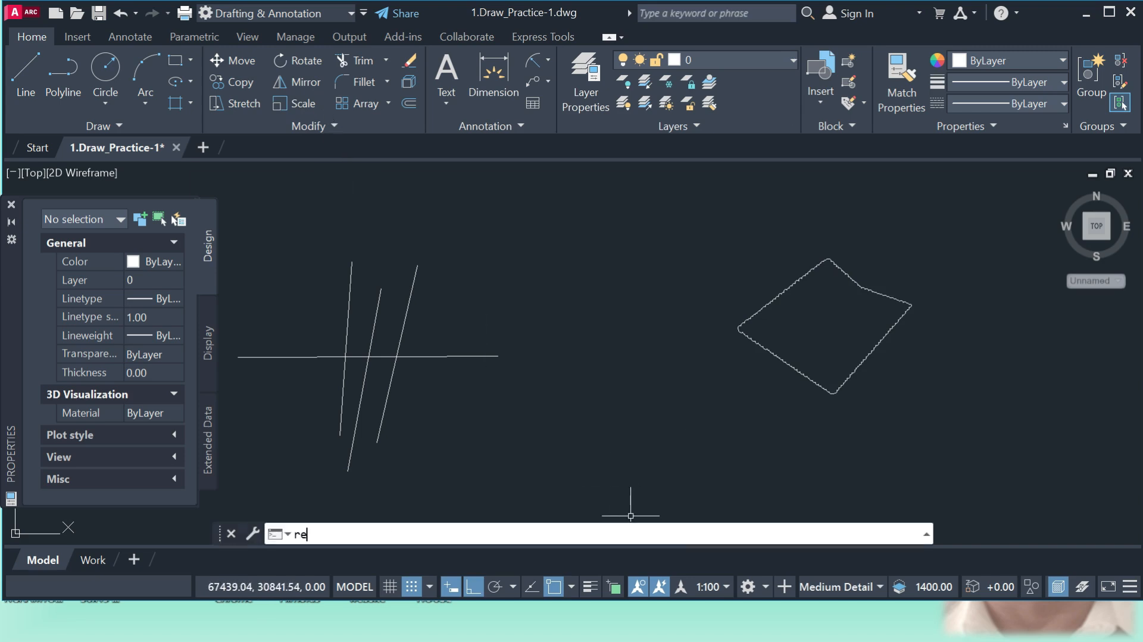
key("Return")
left_click(173, 59)
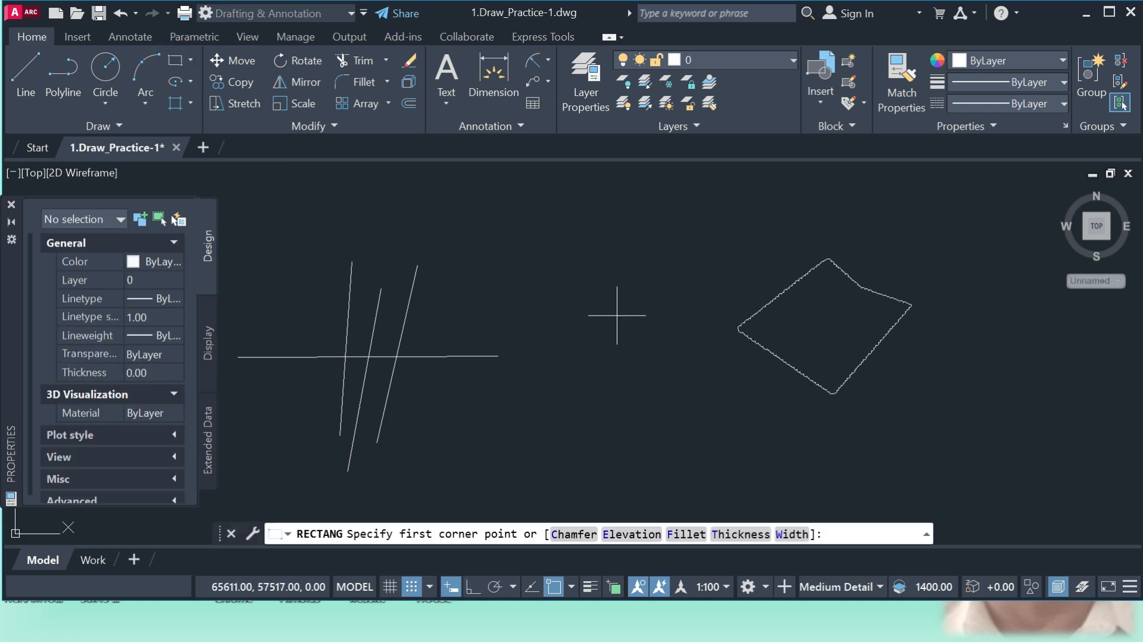
left_click(543, 245)
left_click(668, 368)
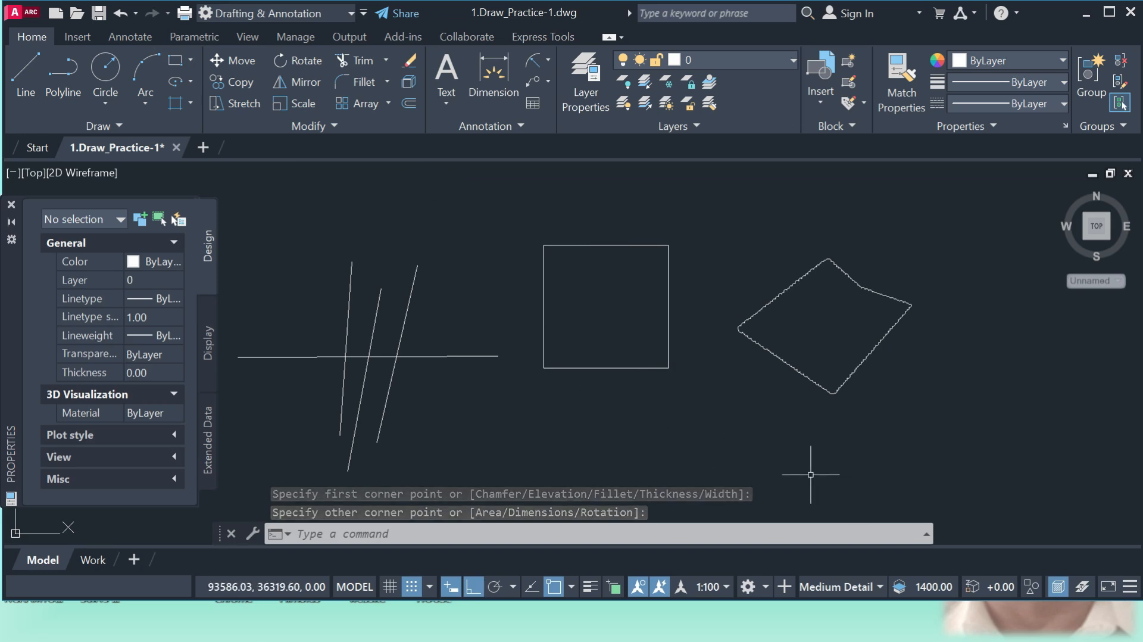
- Draw an open two-segment polyline below and to the right of the revision cloud, with Ortho turned off
left_click(67, 68)
left_click(792, 438)
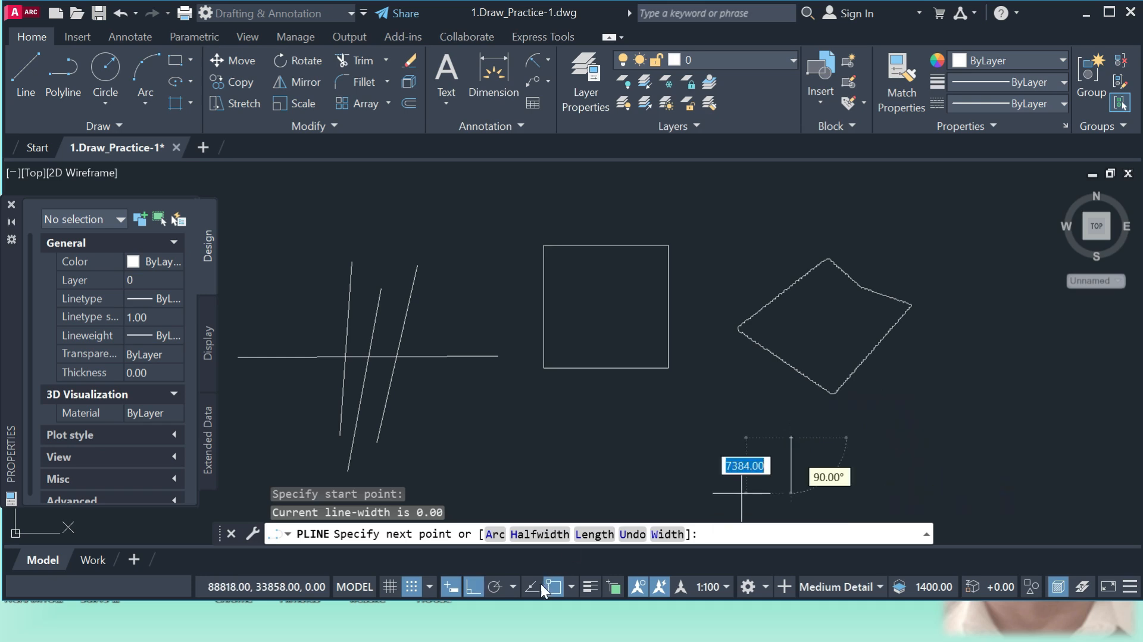
left_click(474, 587)
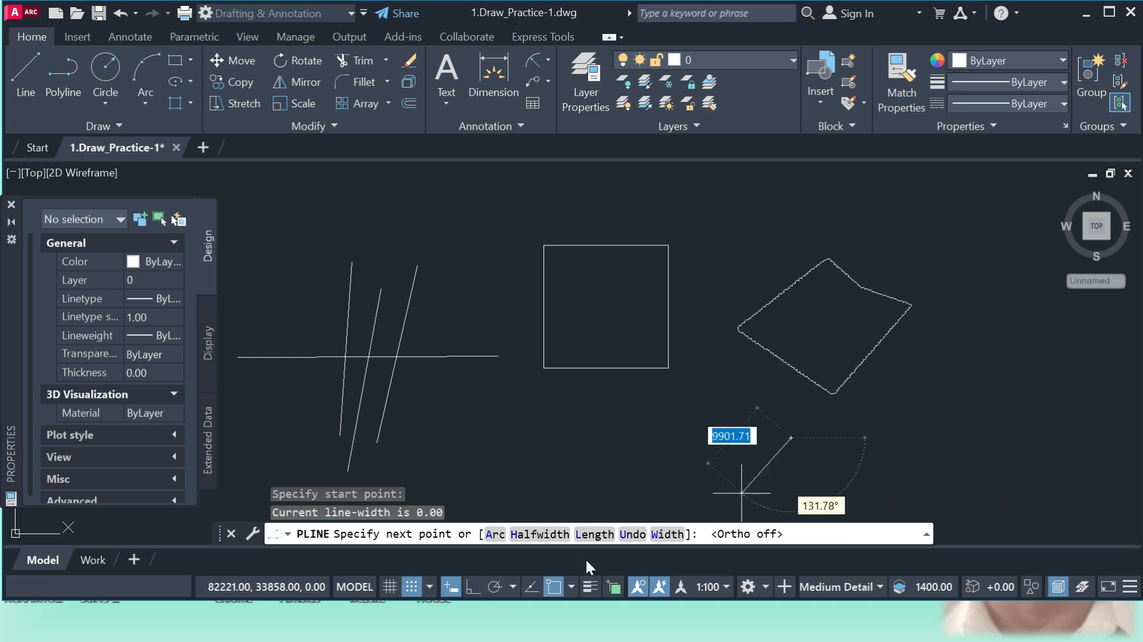
left_click(923, 472)
left_click(1012, 340)
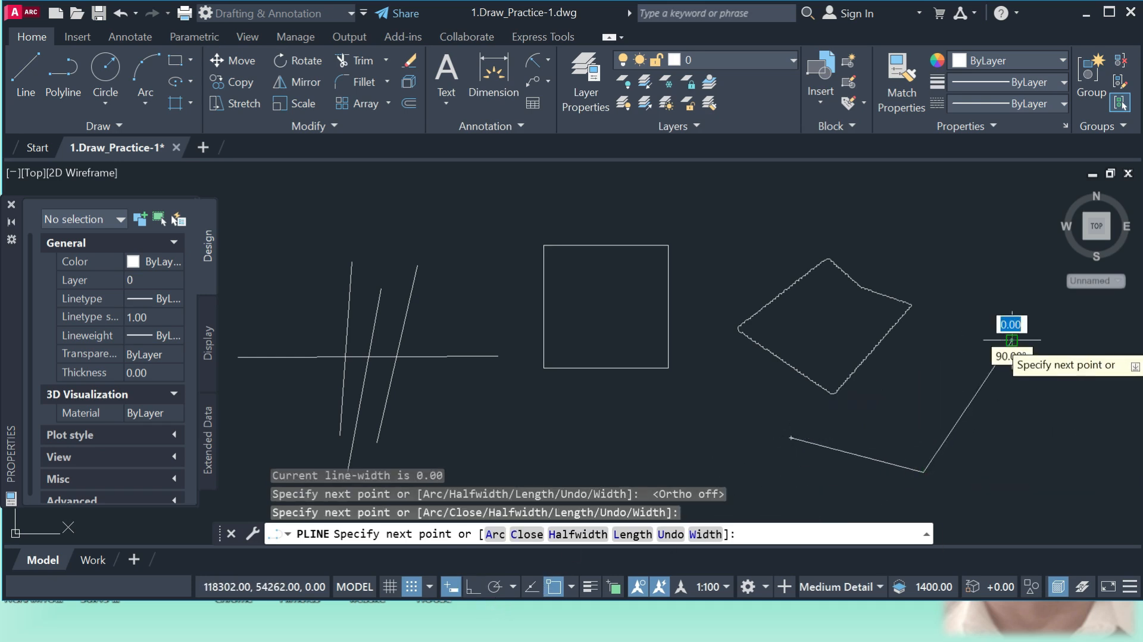
key("Return")
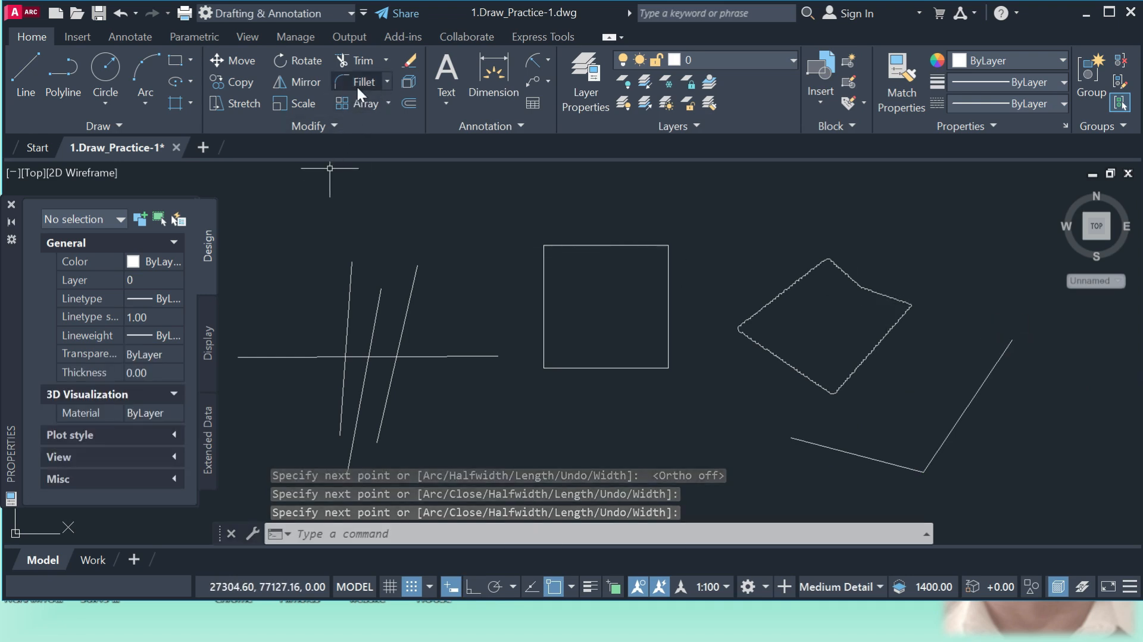
- Try to fillet the rectangle's lower-right corner without setting a radius first
left_click(387, 82)
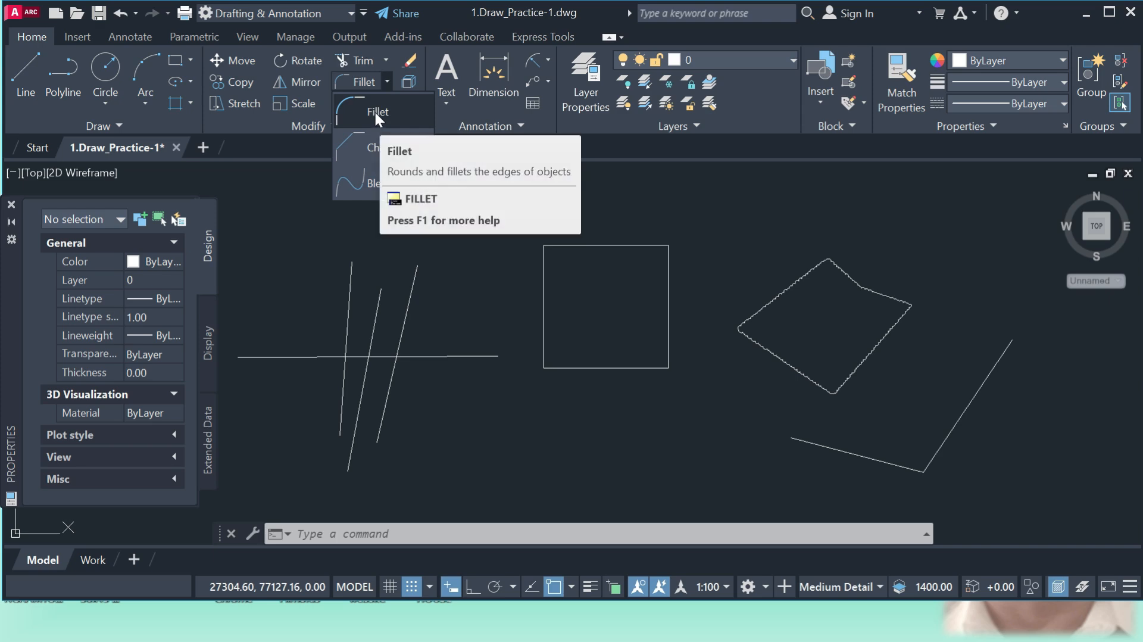
left_click(374, 111)
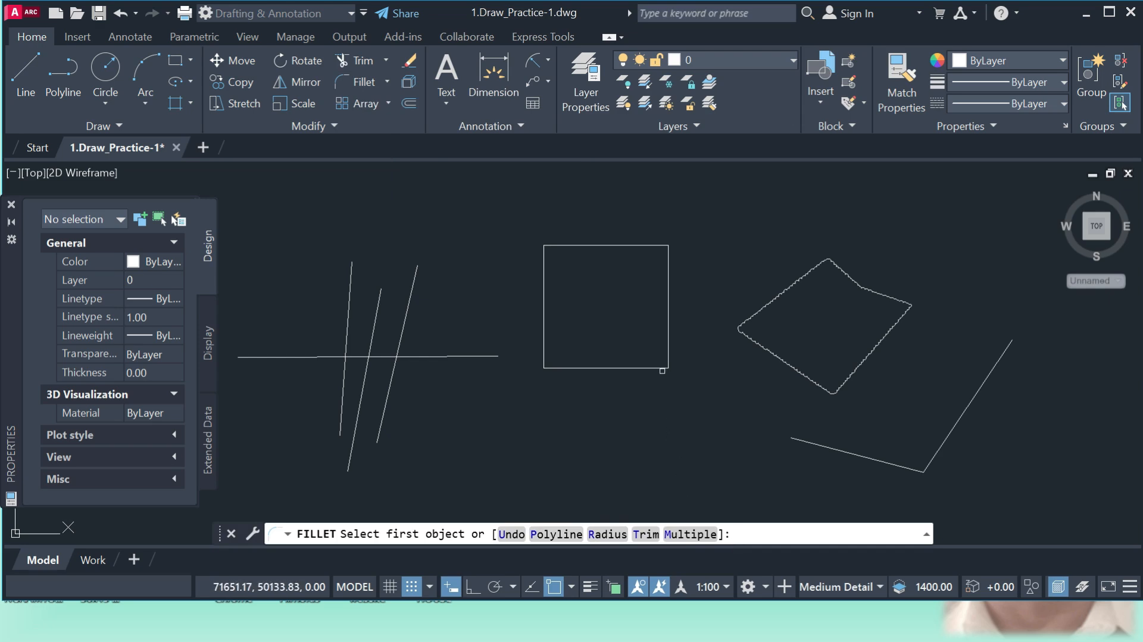
left_click(661, 369)
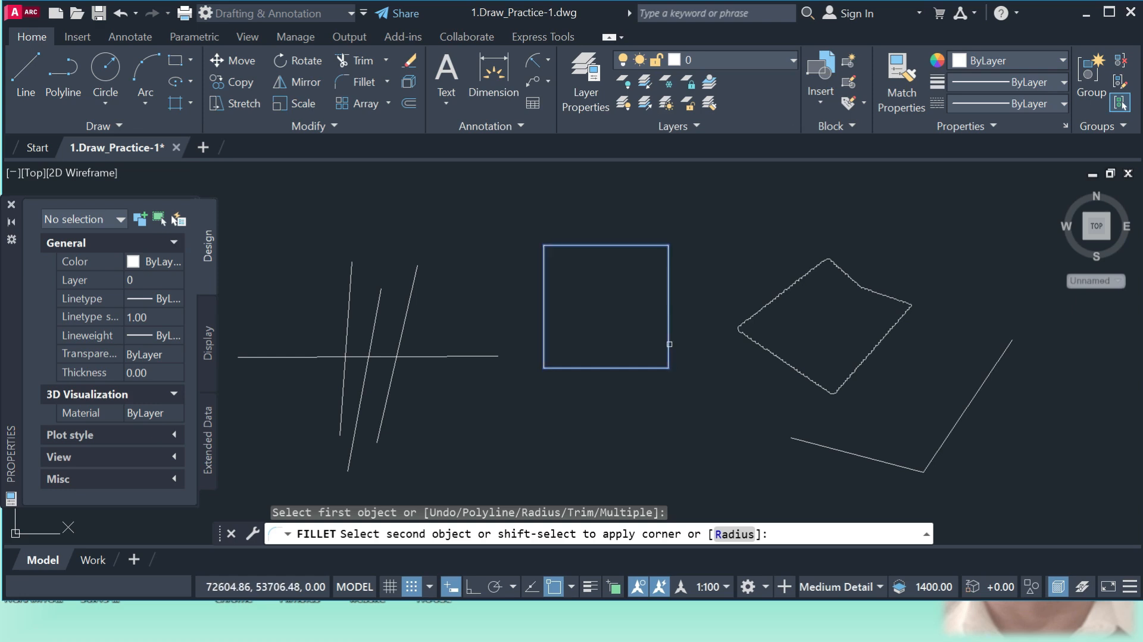
left_click(669, 344)
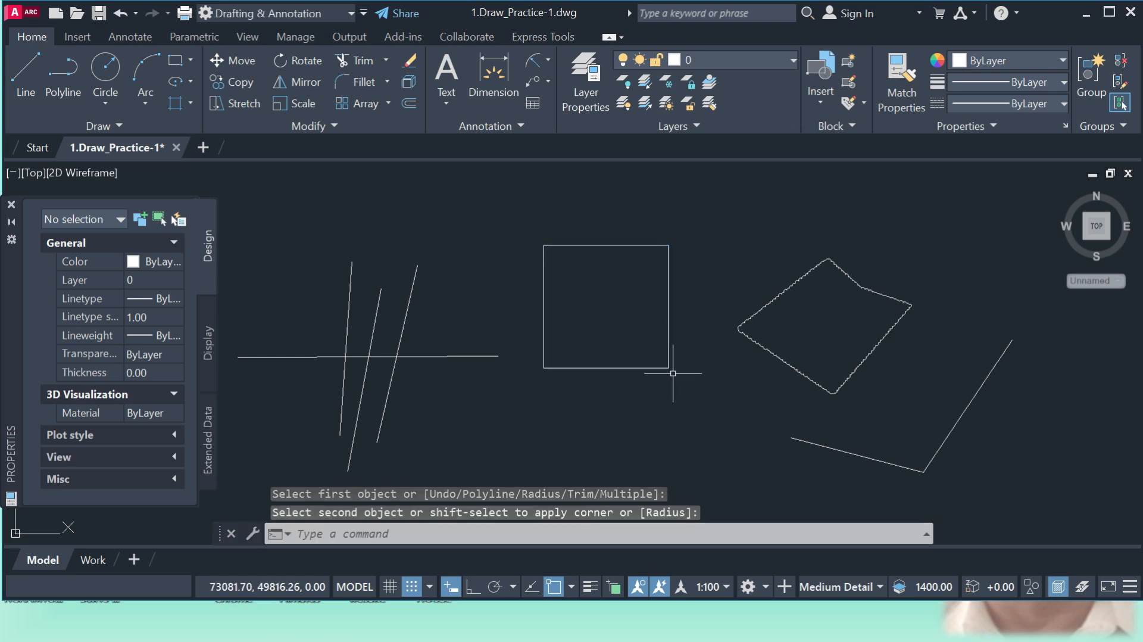
- Fillet the rectangle's lower-right corner with a radius of 60
left_click(364, 82)
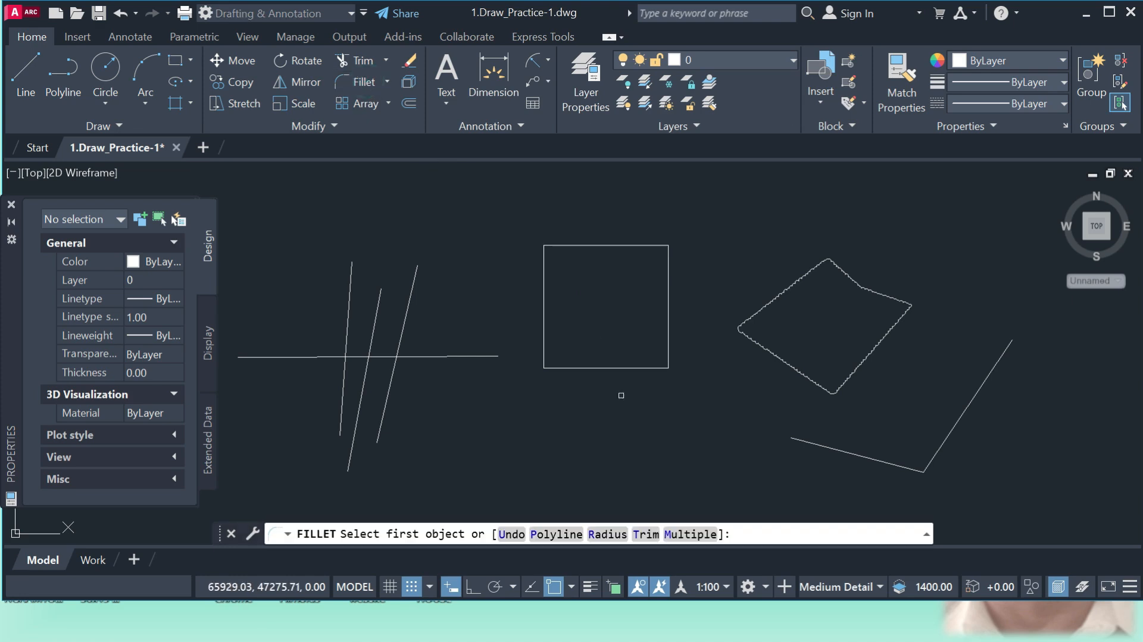
left_click(607, 536)
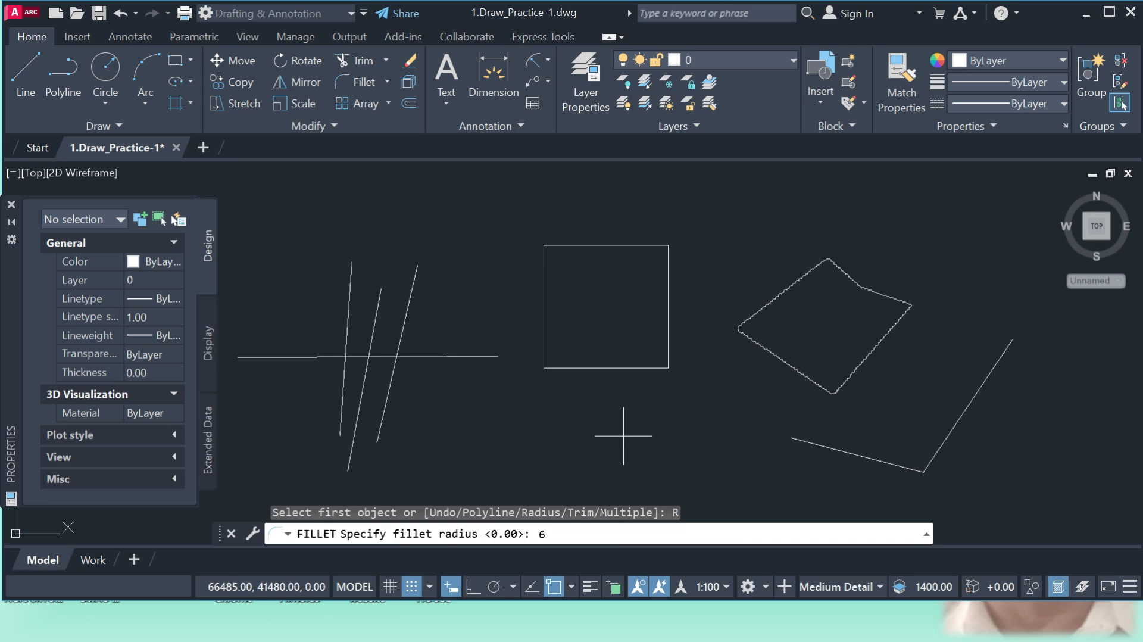
key("Return")
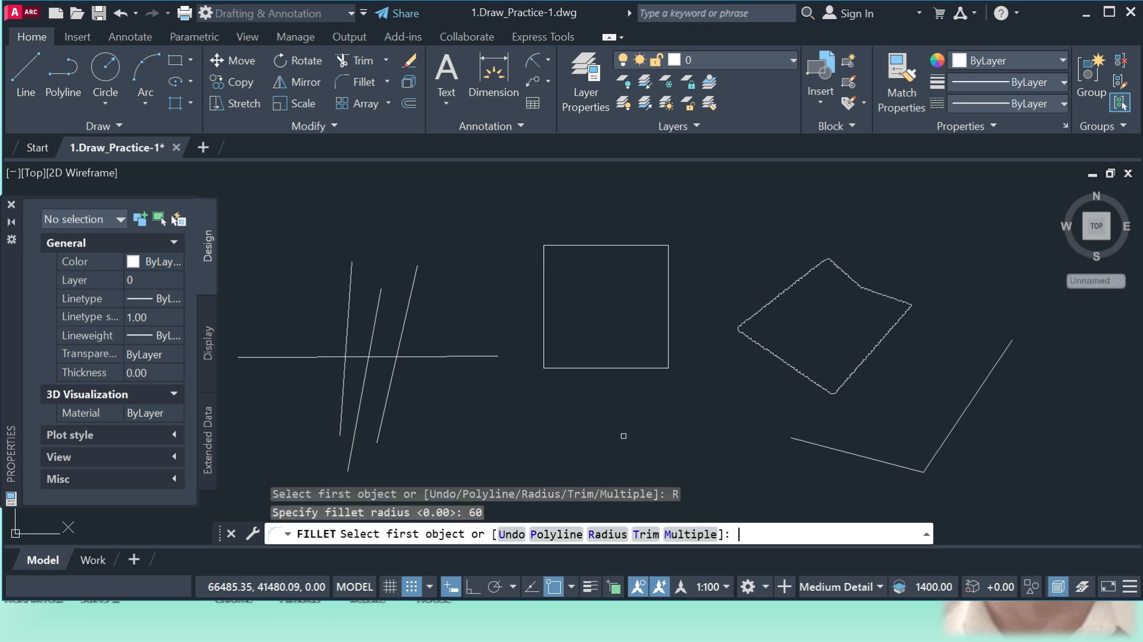
scroll(675, 372, "up", 4)
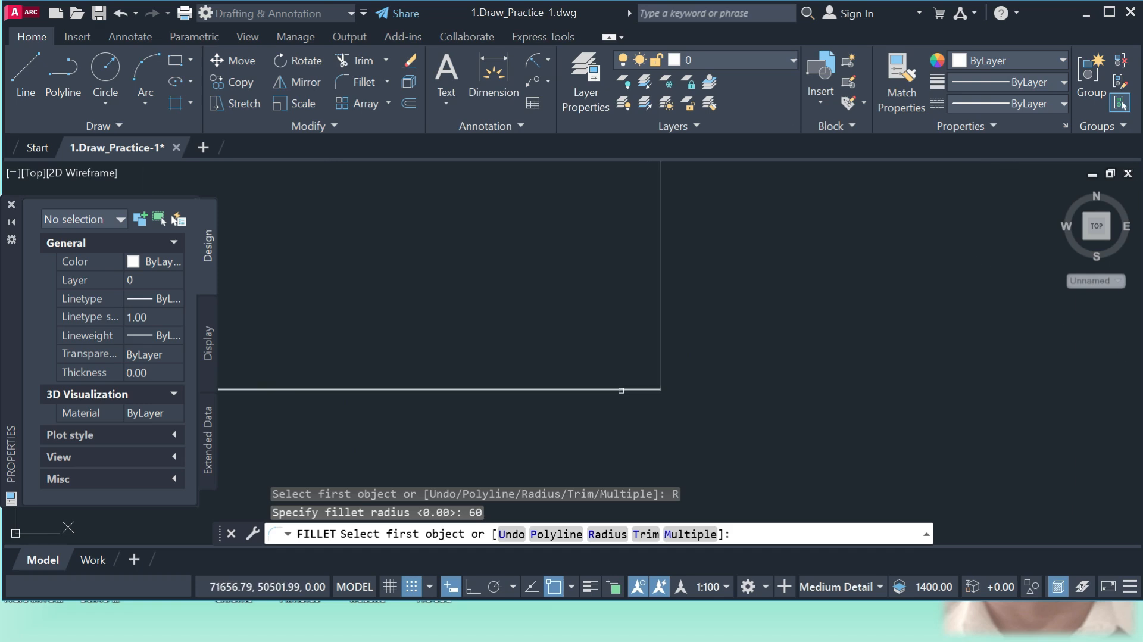
left_click(621, 391)
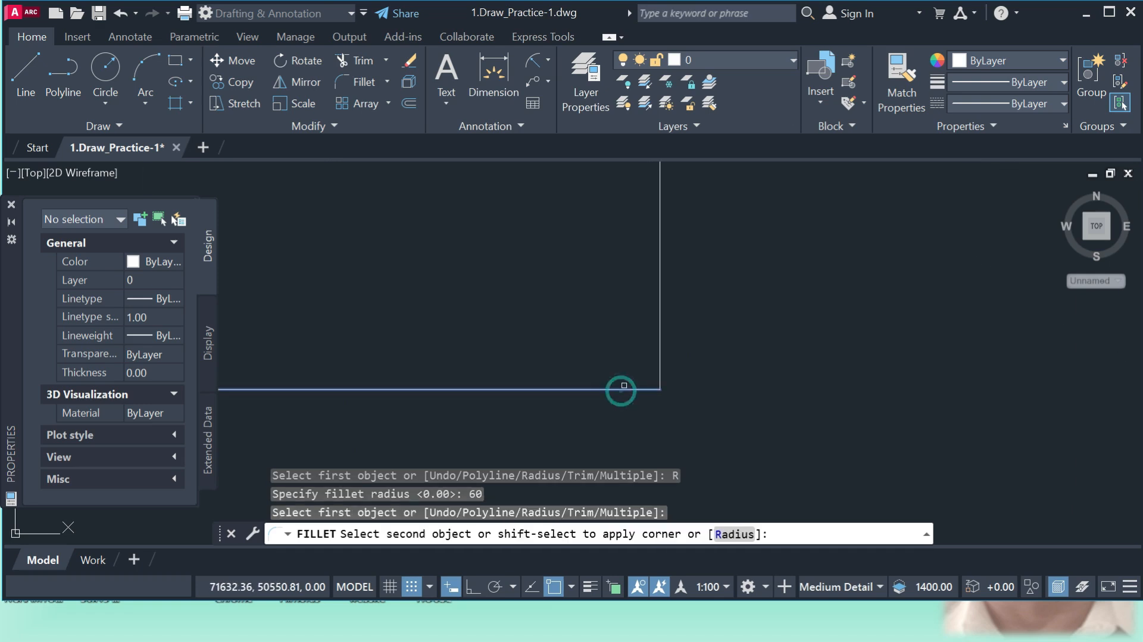
left_click(659, 359)
scroll(661, 366, "up", 3)
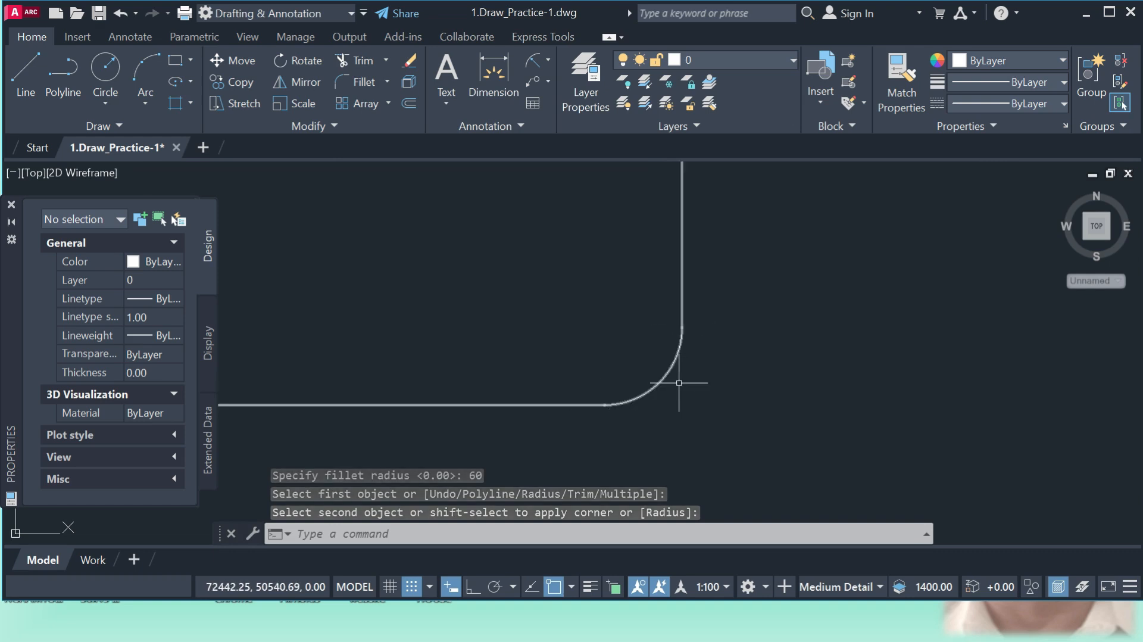
scroll(691, 336, "down", 3)
scroll(658, 369, "down", 3)
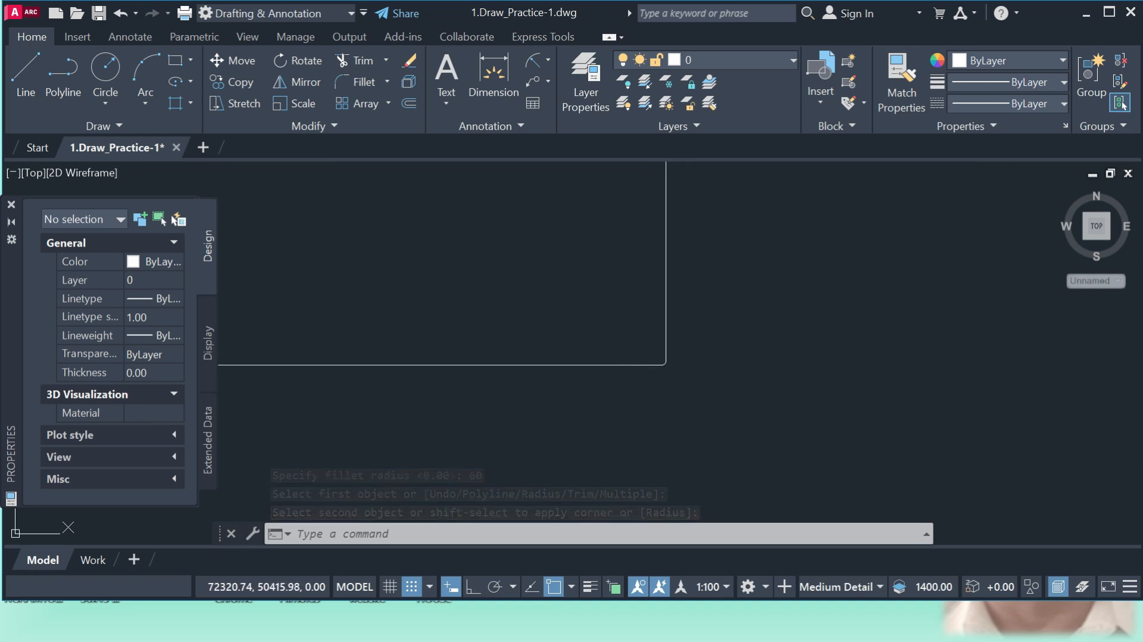
scroll(662, 378, "up", 4)
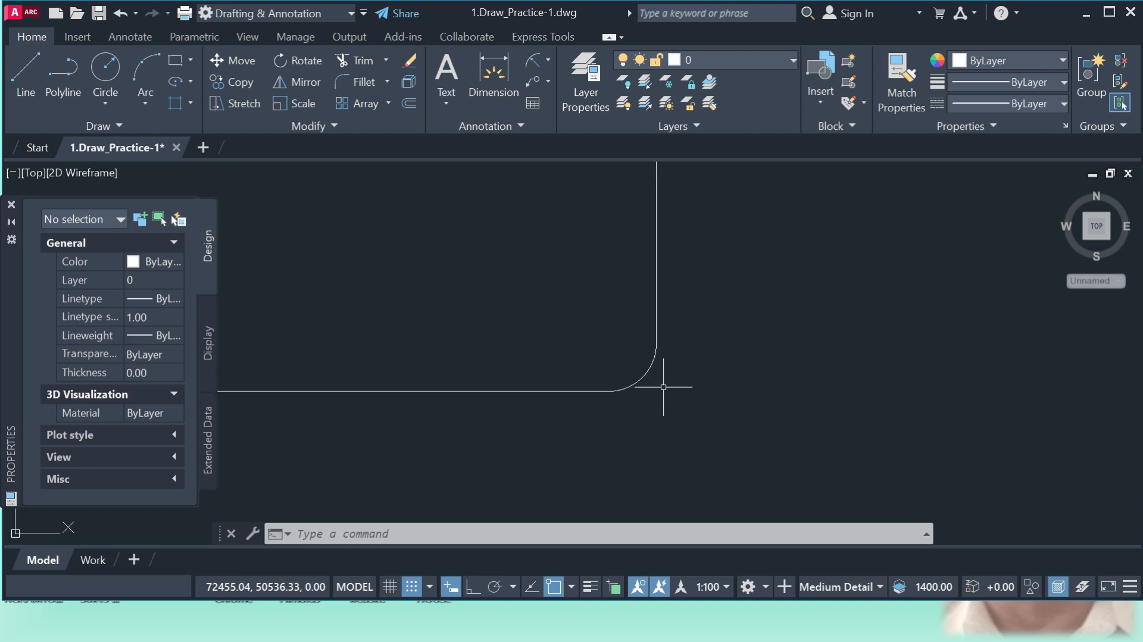
- Apply Fillet again to the two edges at the rounded lower-right corner, keeping the current radius
left_click(363, 82)
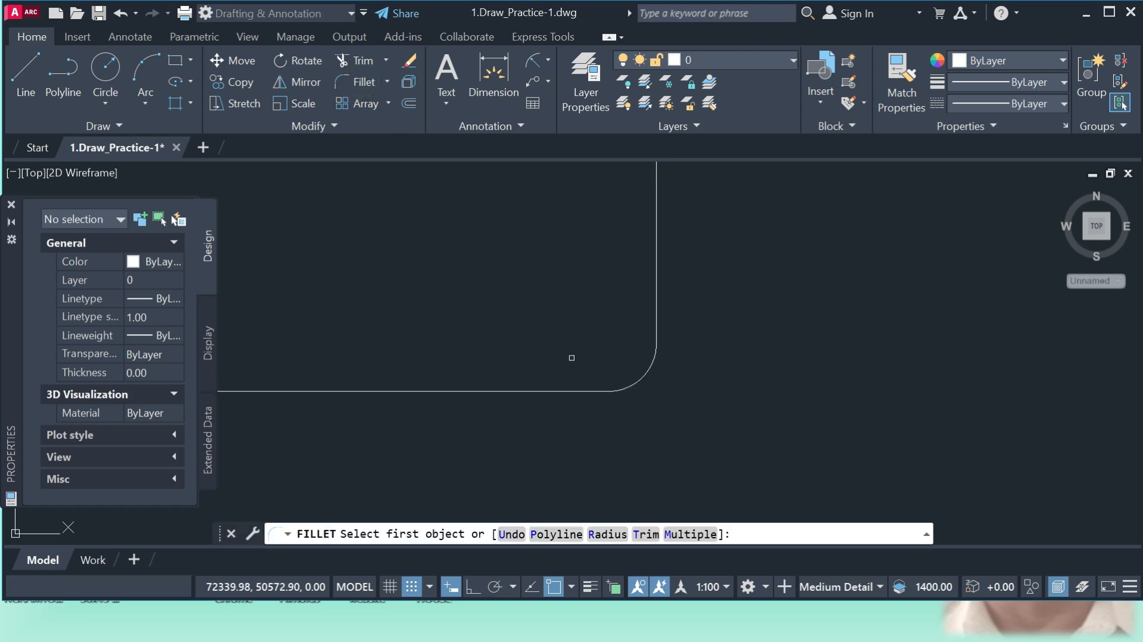
left_click(593, 390)
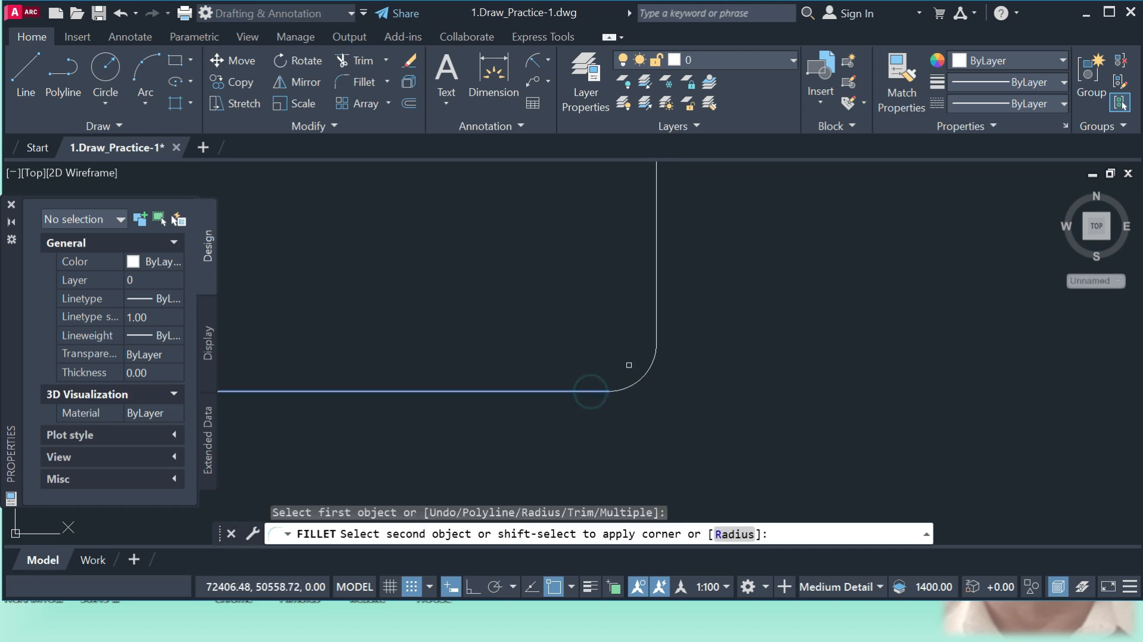
left_click(658, 321)
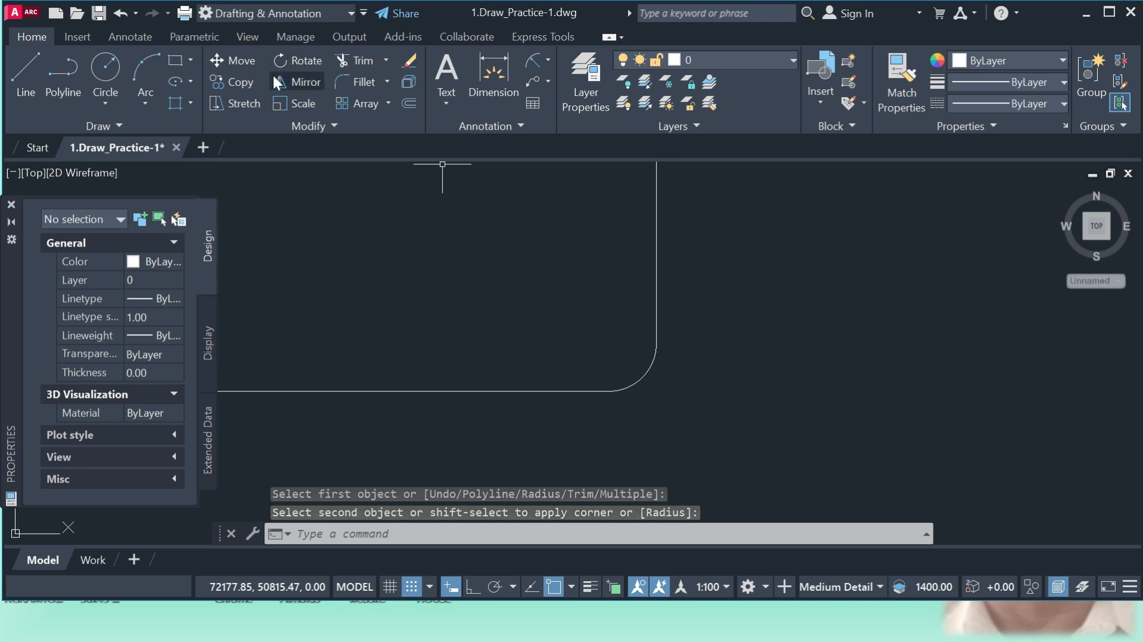
- Fillet all corners of the rectangle at once using Fillet's Polyline option with the current radius
left_click(363, 82)
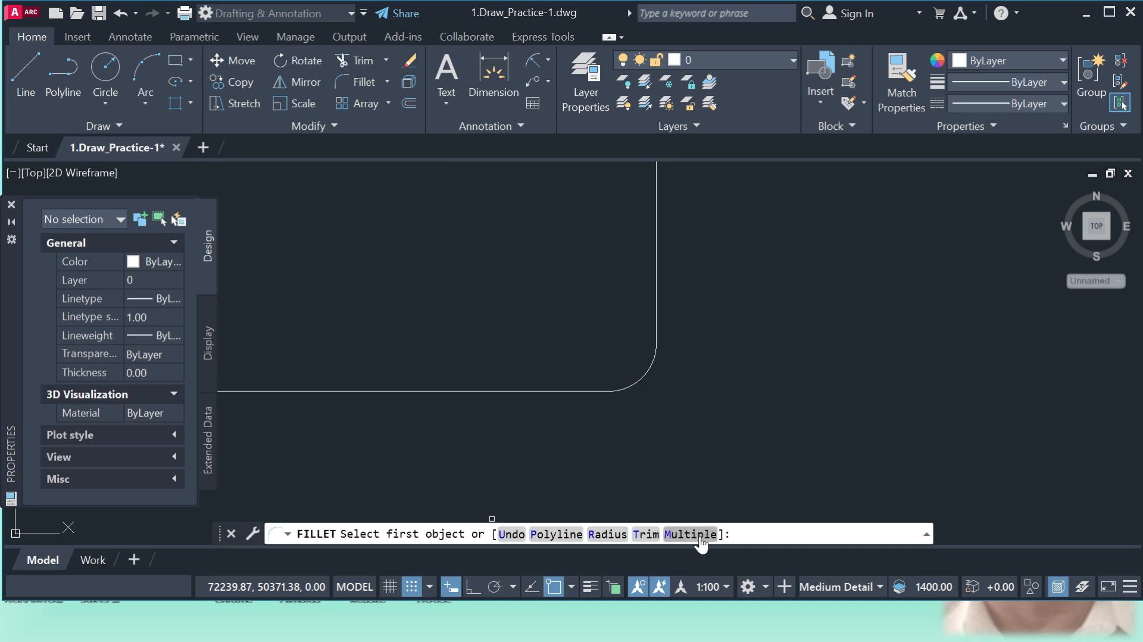
left_click(562, 539)
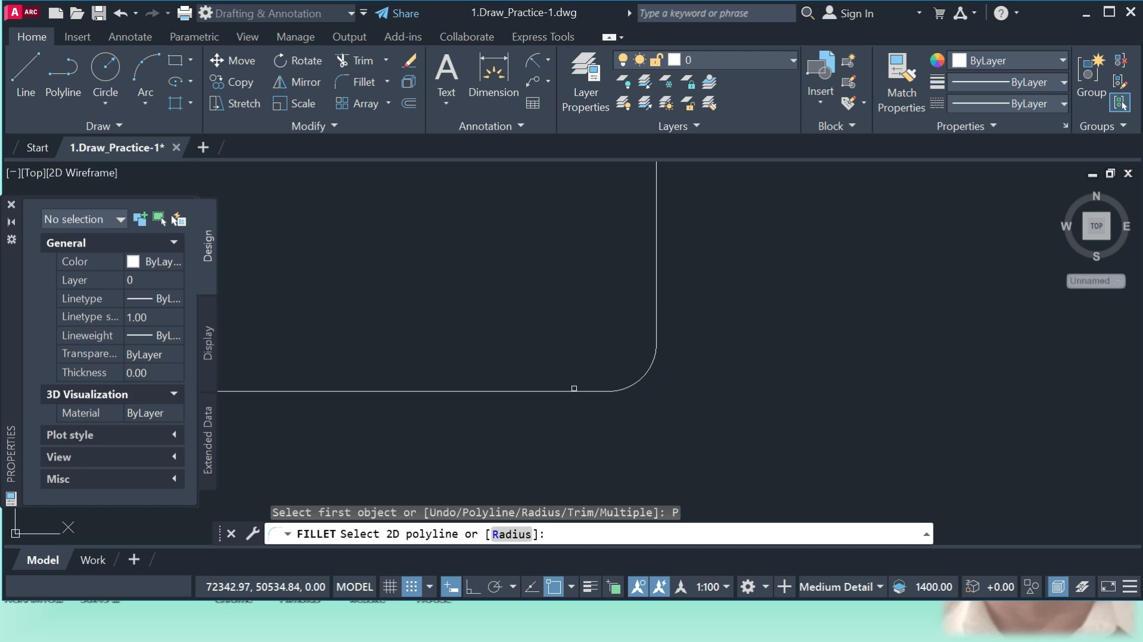
left_click(569, 391)
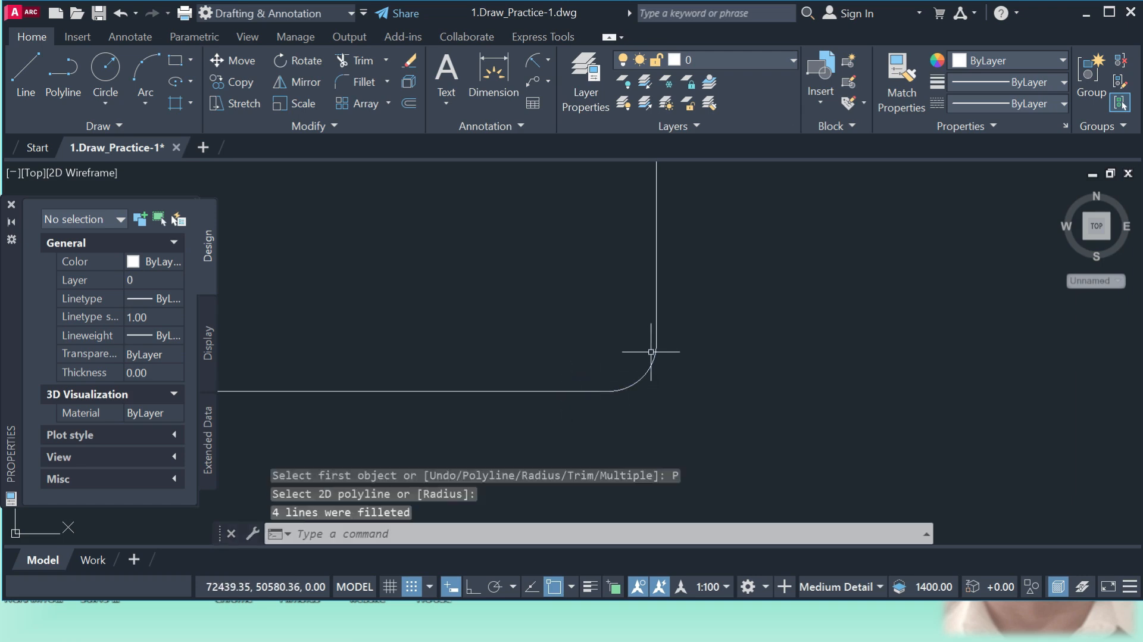
- Examine the rectangle's upper-right and upper-left corners up close to check their rounding
scroll(658, 326, "down", 10)
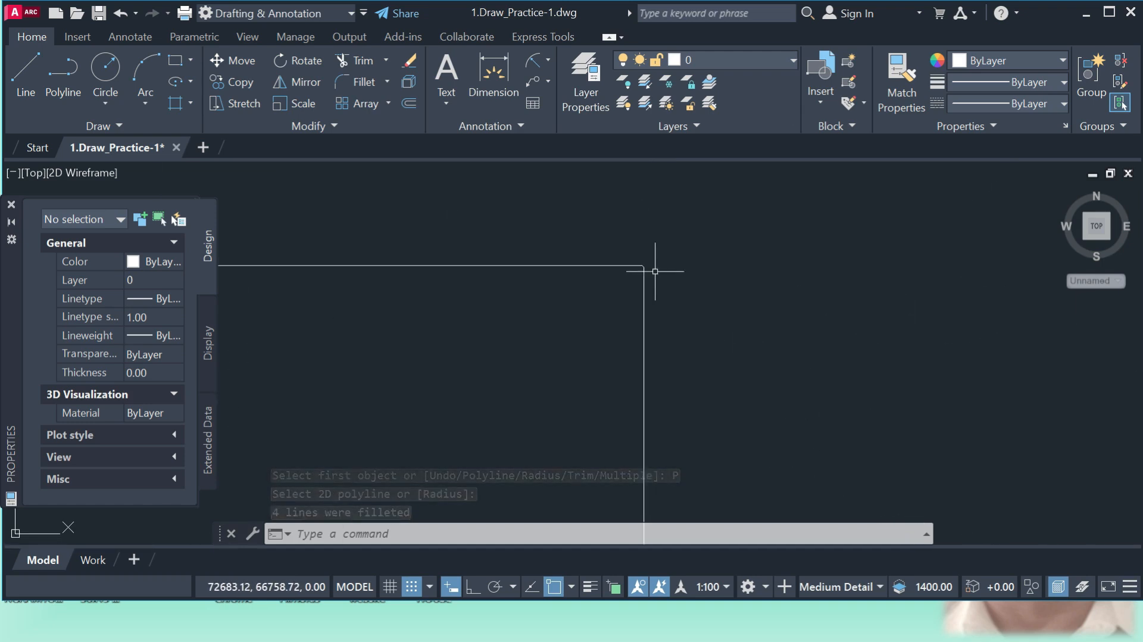
scroll(625, 262, "up", 3)
scroll(774, 263, "down", 10)
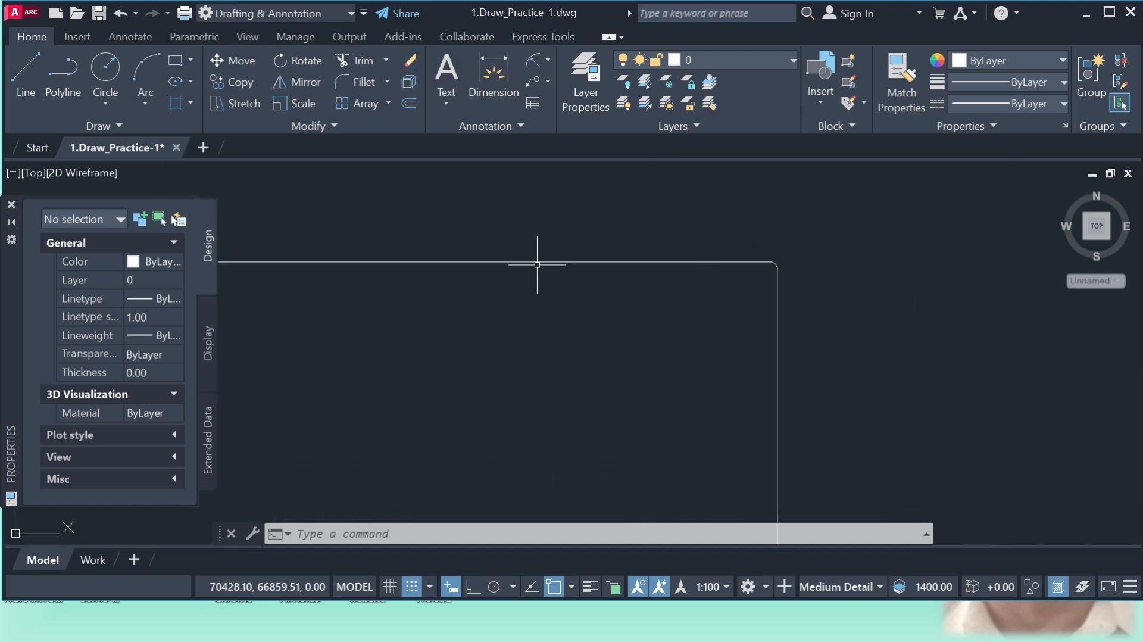
scroll(378, 273, "up", 4)
scroll(373, 274, "up", 2)
scroll(322, 244, "up", 8)
scroll(309, 277, "up", 5)
scroll(342, 299, "down", 12)
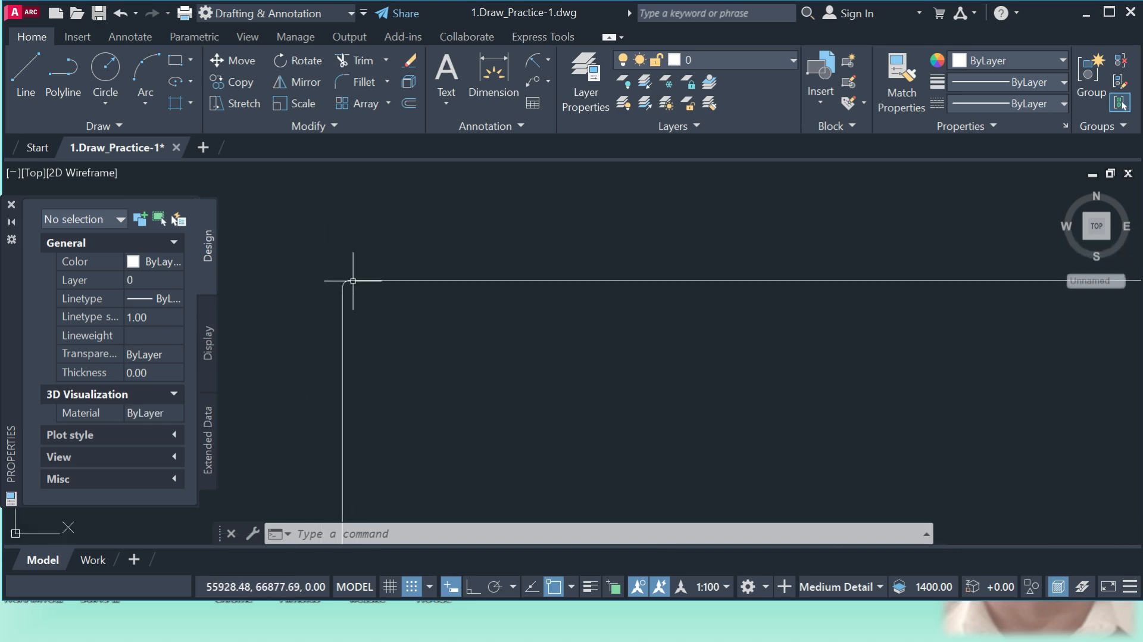
- Fillet the rectangle's lower-right corner using Fillet's Multiple option with the current radius, and end the command
left_click(343, 83)
scroll(484, 268, "down", 2)
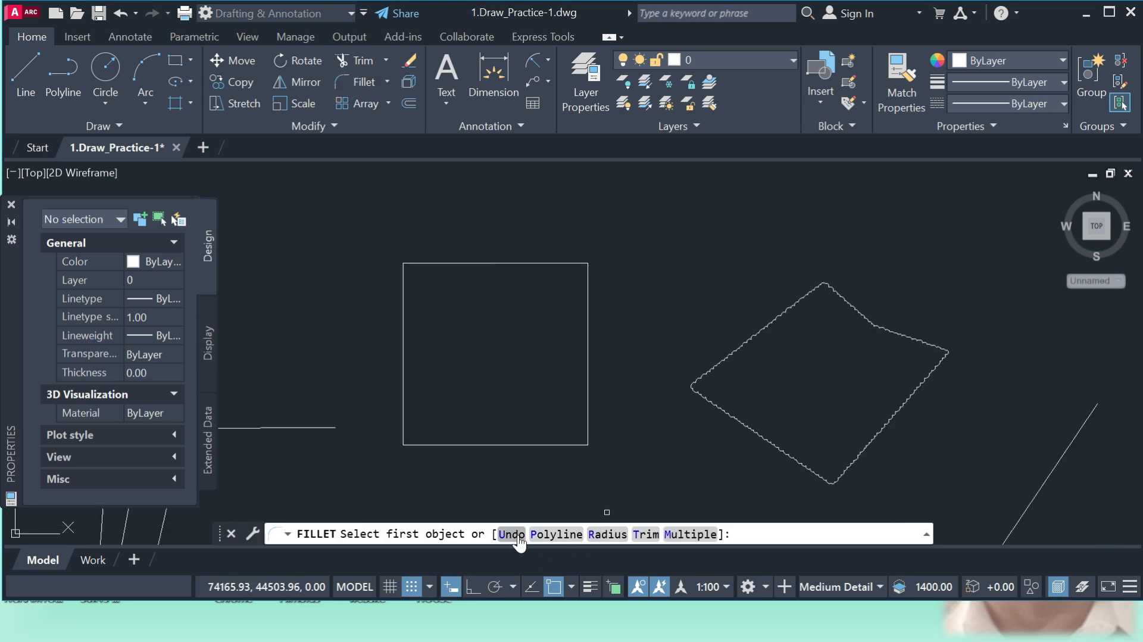
left_click(692, 534)
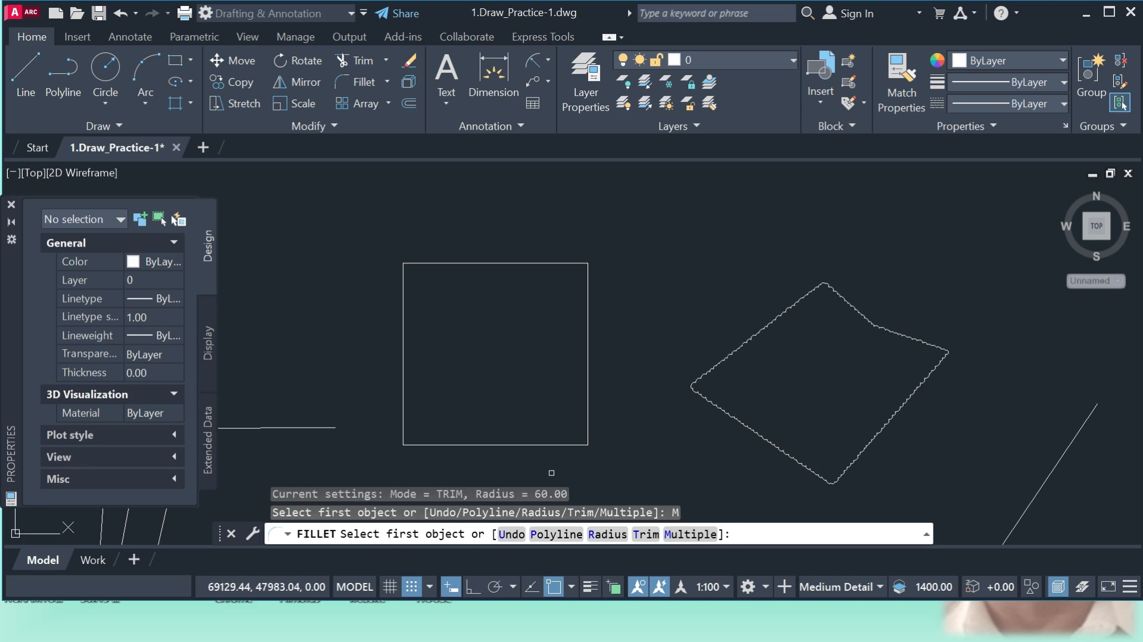
left_click(533, 444)
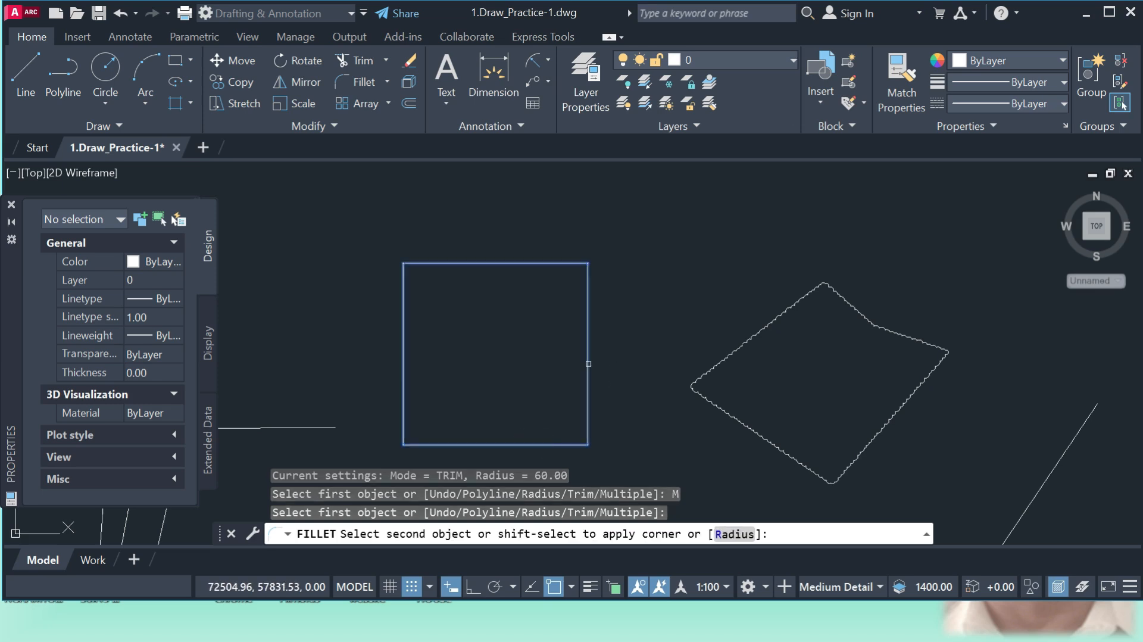
left_click(593, 357)
scroll(583, 437, "up", 3)
scroll(583, 437, "up", 4)
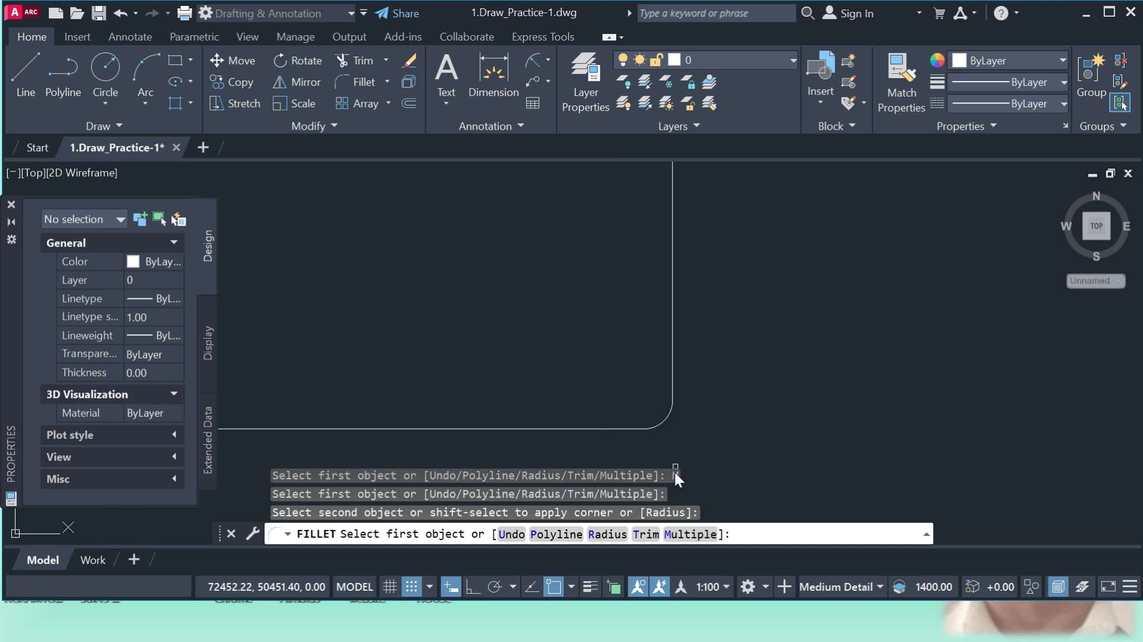
key("Return")
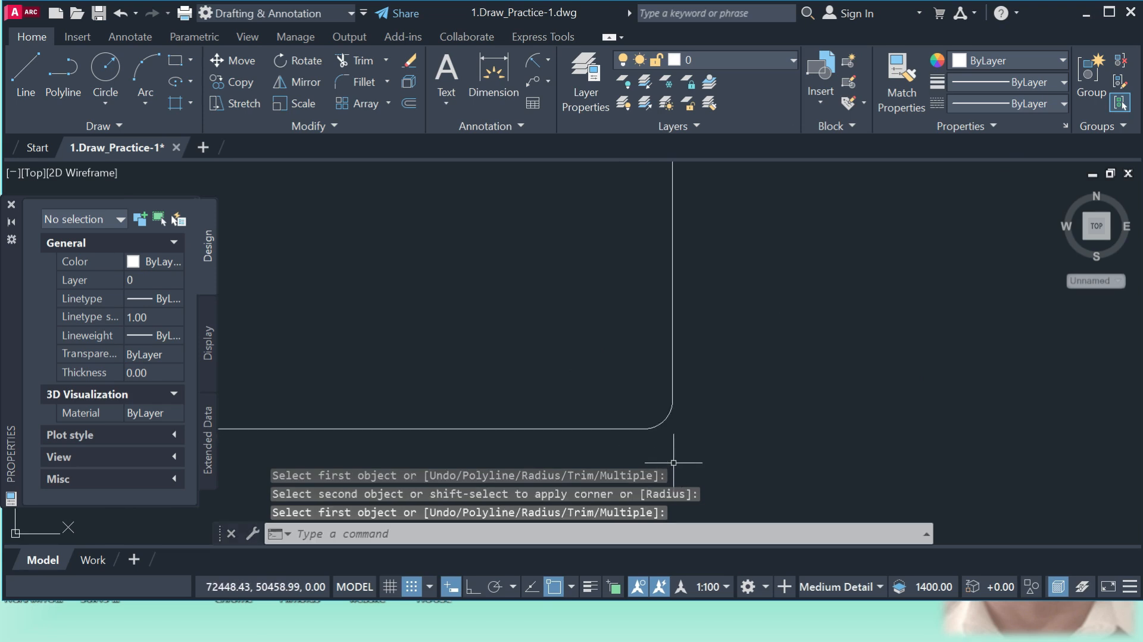
- Try Fillet's Undo option and apply the fillet again to the two edges at the lower-right corner
left_click(360, 84)
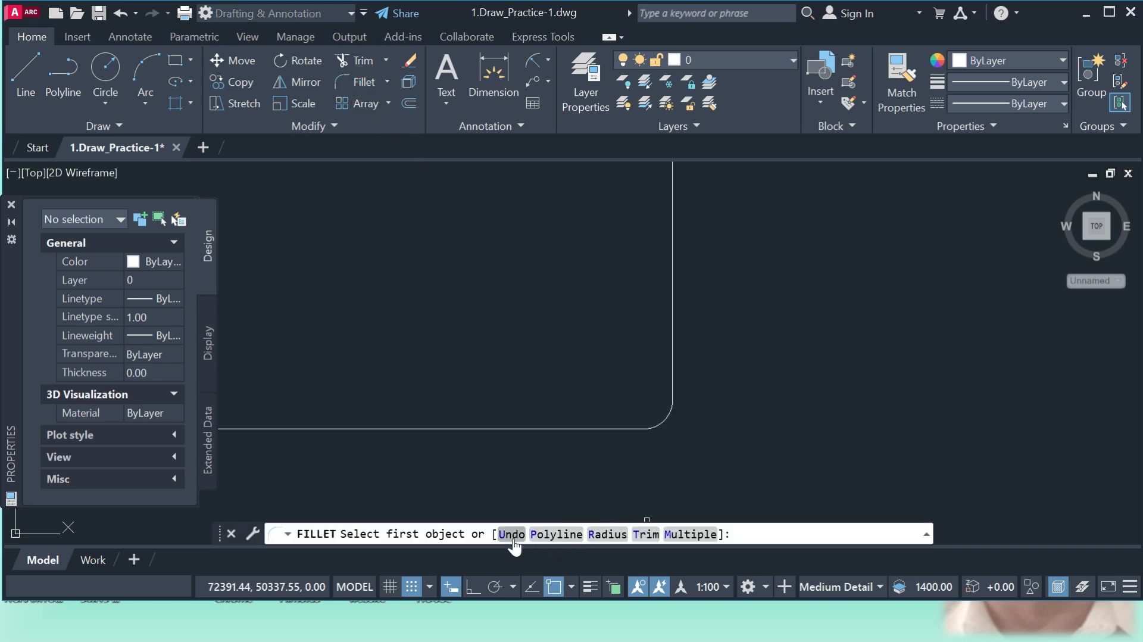
left_click(512, 535)
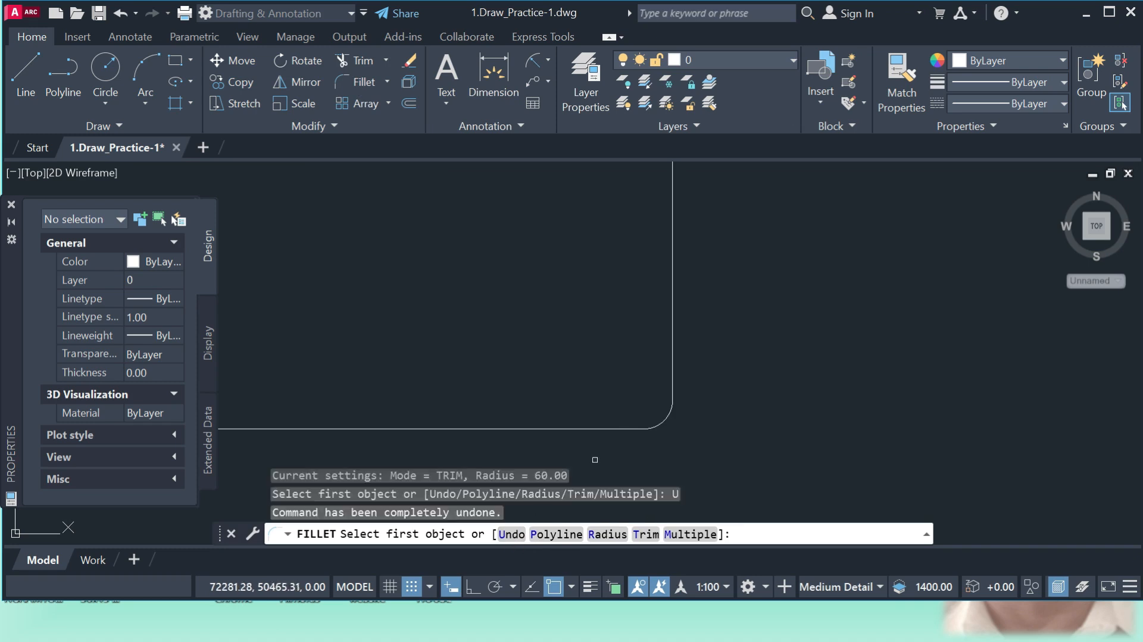
left_click(606, 429)
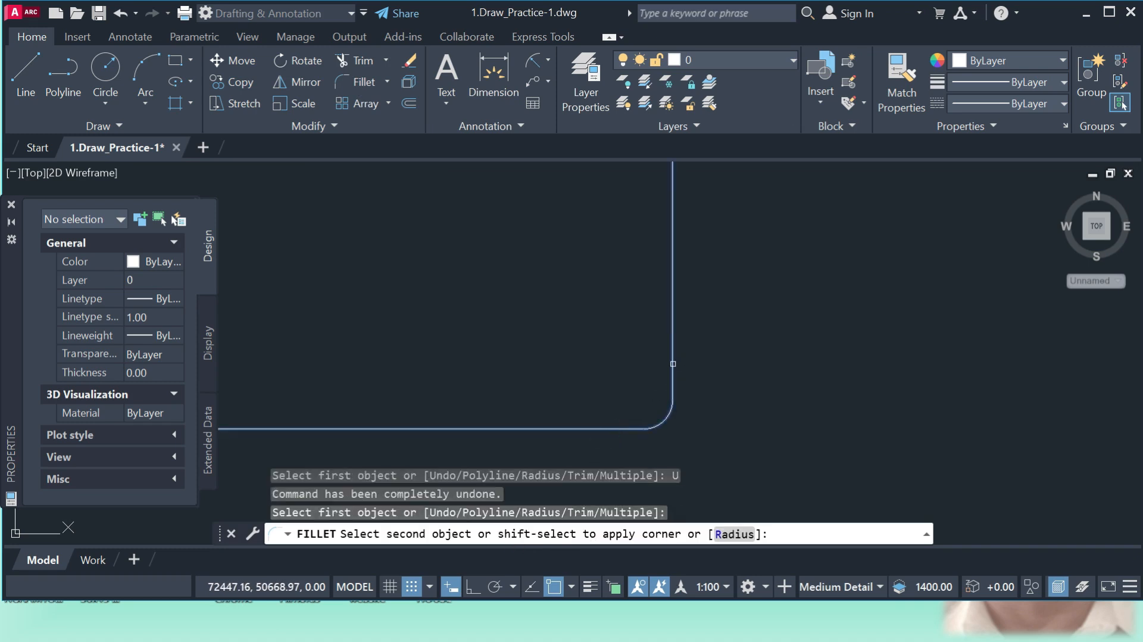
left_click(672, 363)
scroll(690, 378, "down", 6)
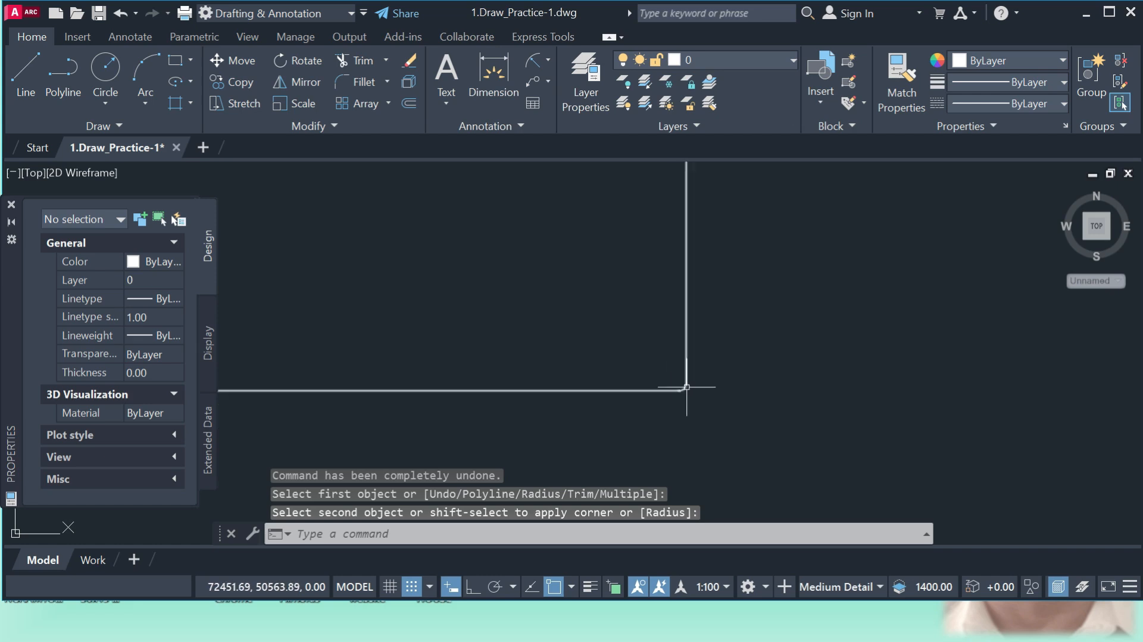
- Chamfer the rectangle's rounded lower-right corner between its bottom and right edges, keeping the current chamfer distances
scroll(685, 386, "down", 10)
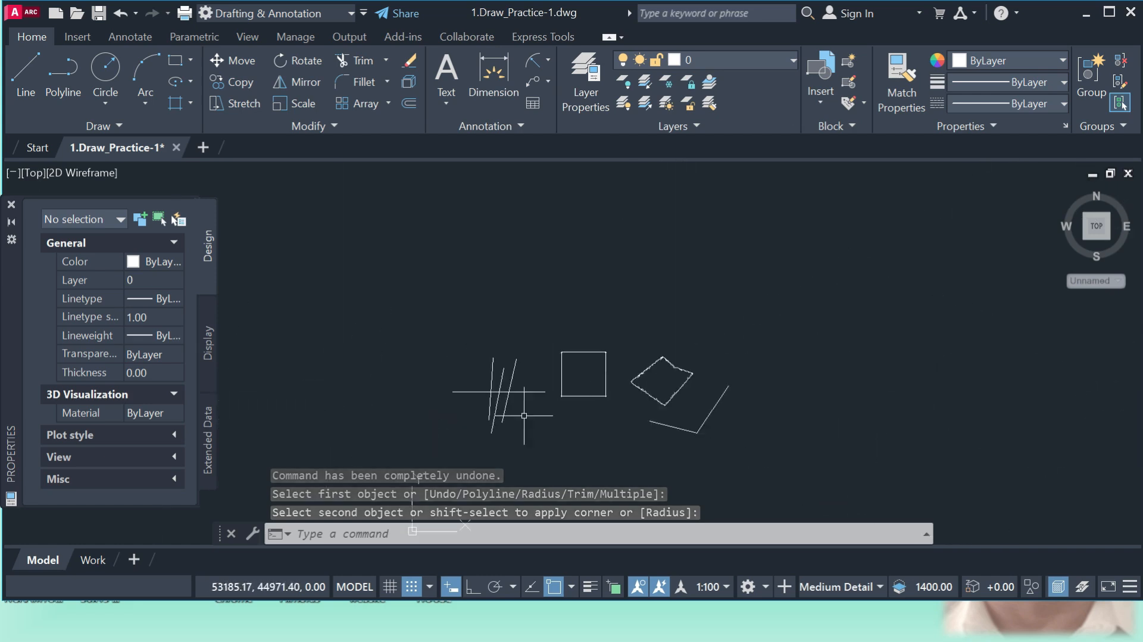
scroll(596, 358, "up", 5)
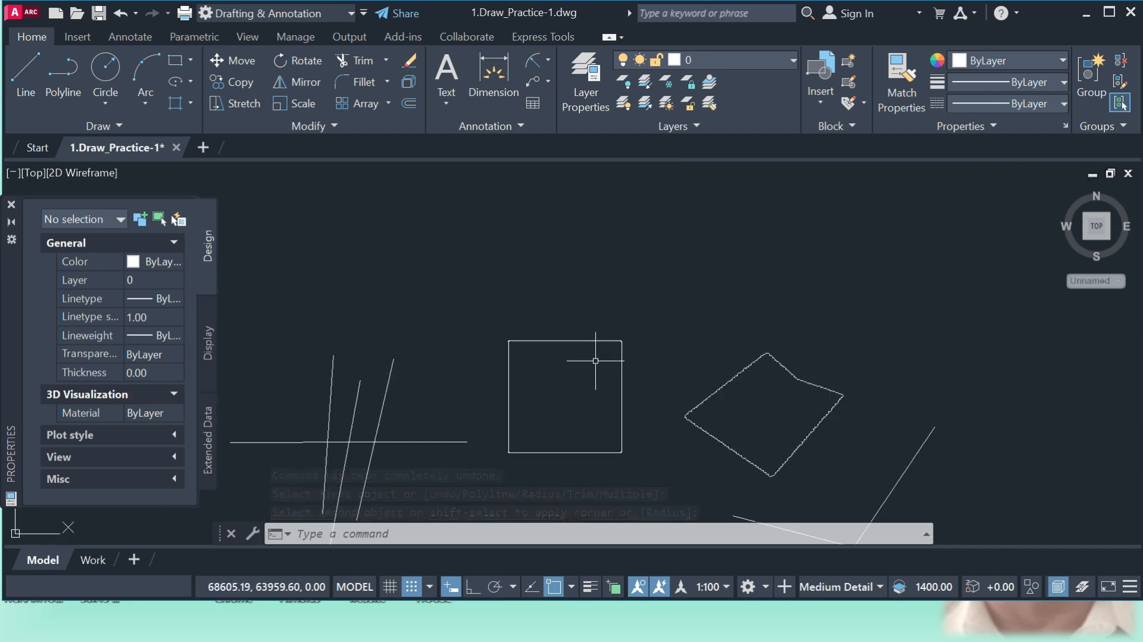
scroll(516, 314, "down", 2)
scroll(601, 395, "up", 5)
scroll(544, 340, "up", 3)
scroll(602, 409, "down", 2)
scroll(470, 267, "up", 2)
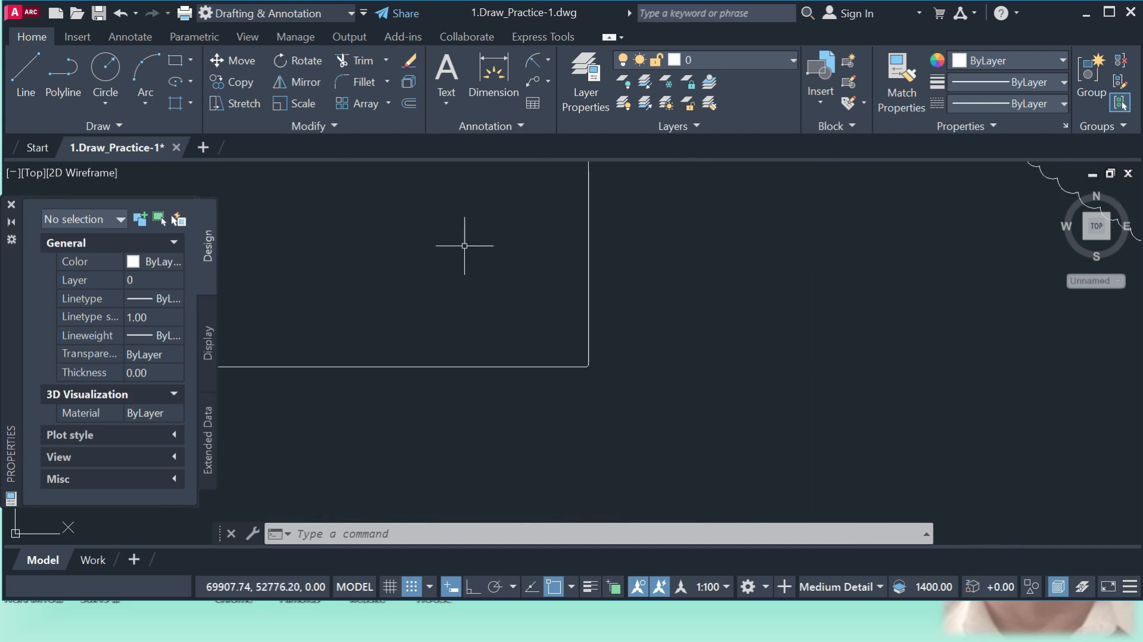
left_click(387, 82)
left_click(387, 147)
scroll(568, 369, "up", 3)
left_click(608, 378)
left_click(690, 280)
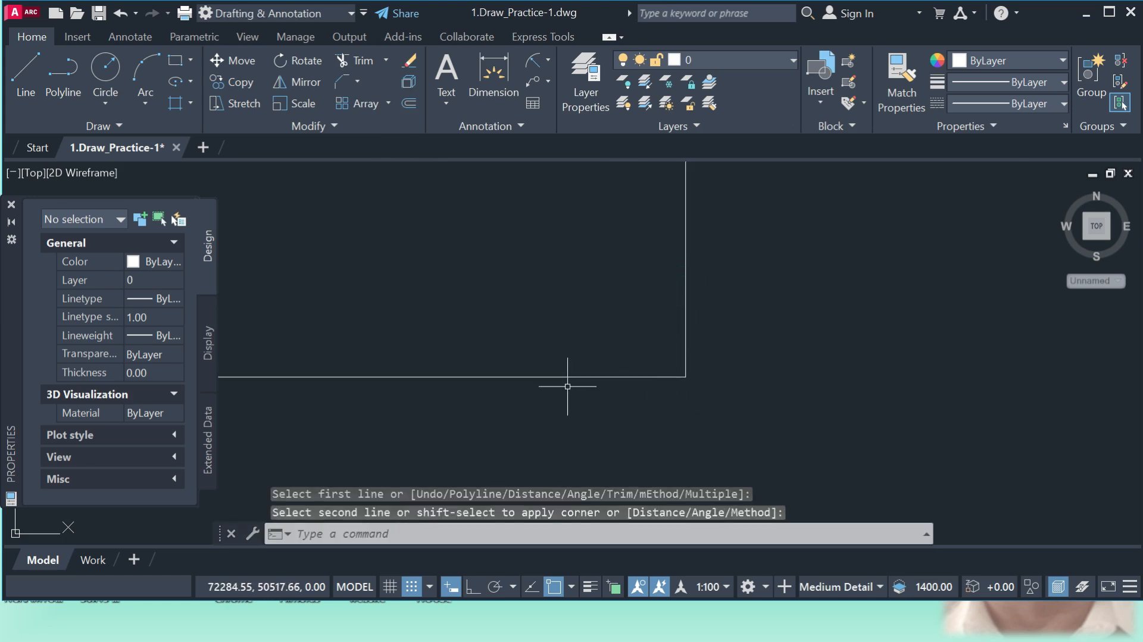
- Chamfer the rectangle's rounded upper-right corner between its top and right edges with the current chamfer distances
scroll(659, 390, "down", 5)
scroll(639, 321, "up", 6)
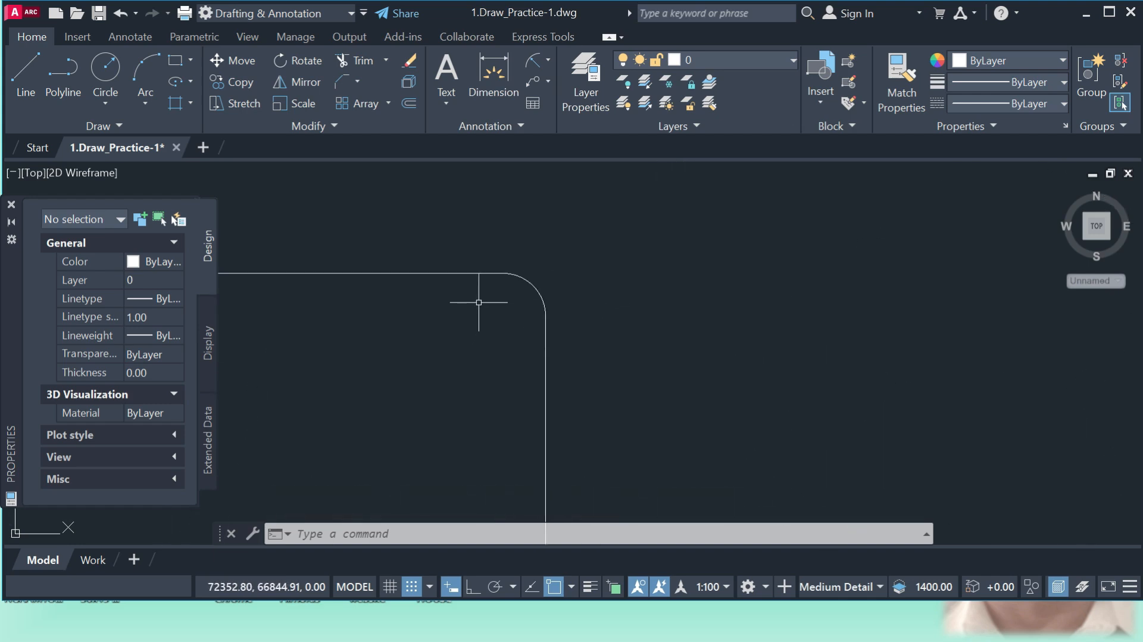
type("cha")
key("Return")
left_click(469, 273)
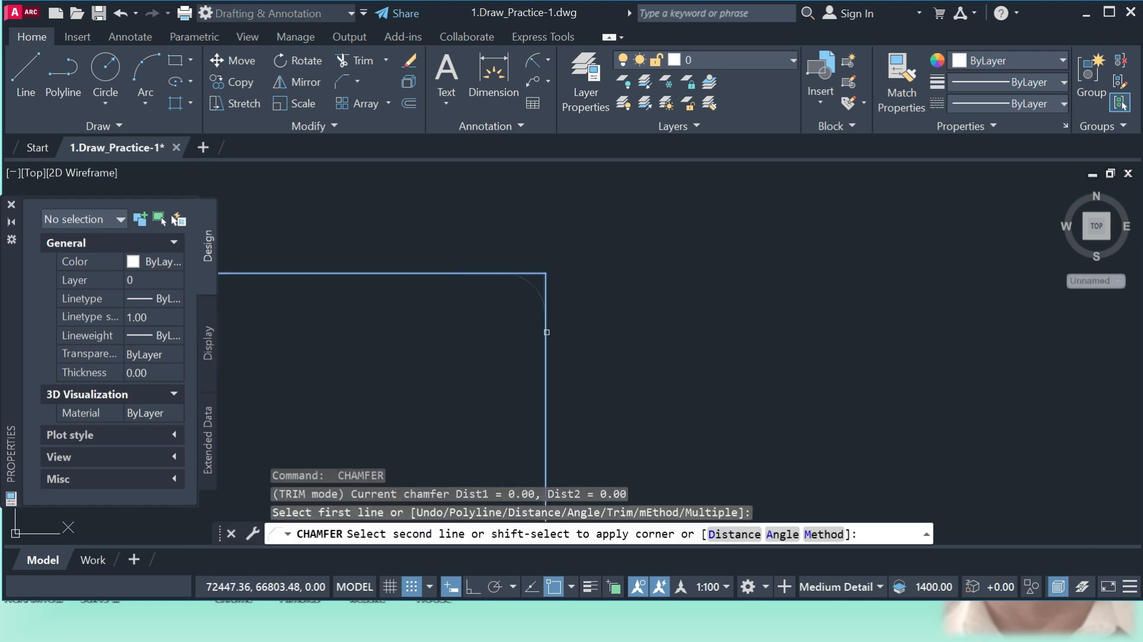
left_click(544, 332)
scroll(555, 253, "down", 6)
scroll(557, 253, "down", 4)
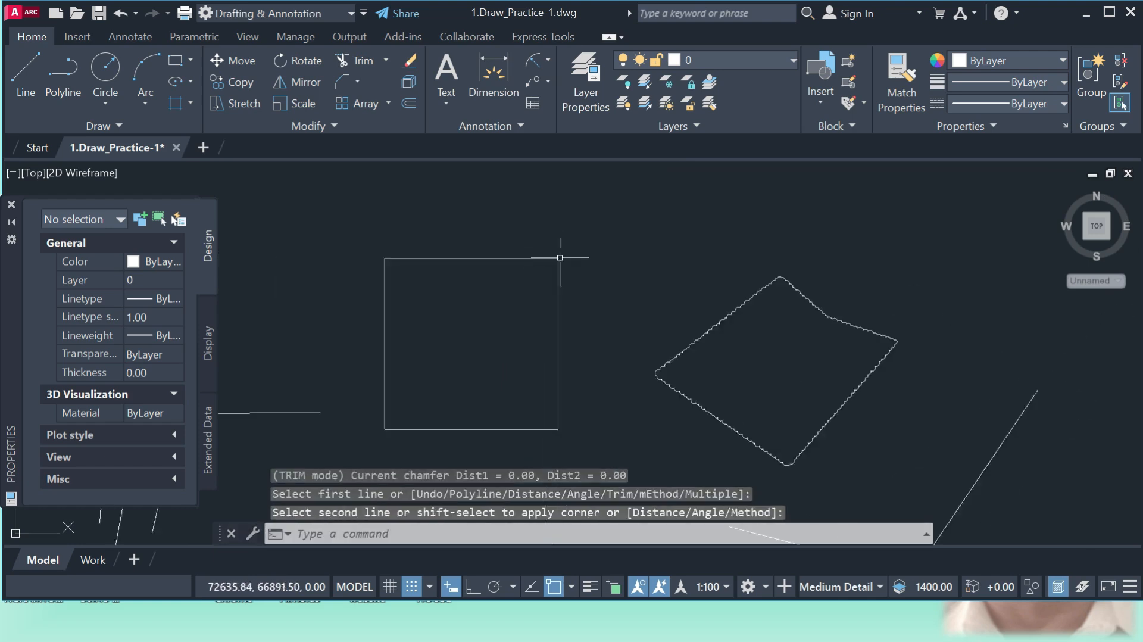
- Chamfer the rectangle's lower-right corner with a first distance of 200 on the bottom edge and 300 on the right edge
scroll(536, 401, "up", 8)
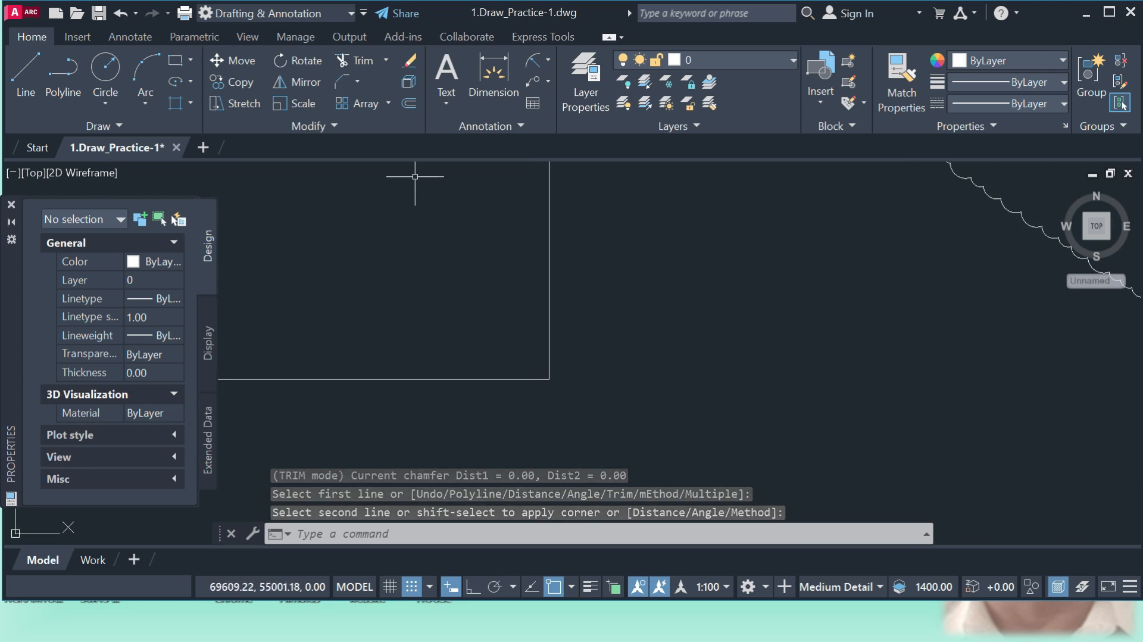
left_click(335, 78)
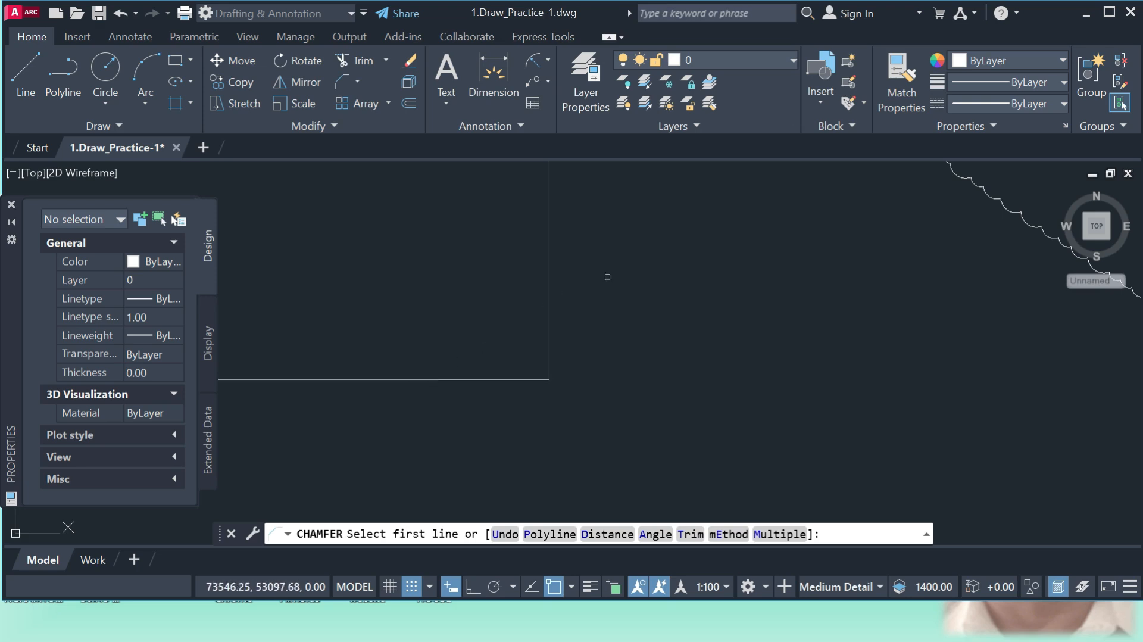
left_click(606, 534)
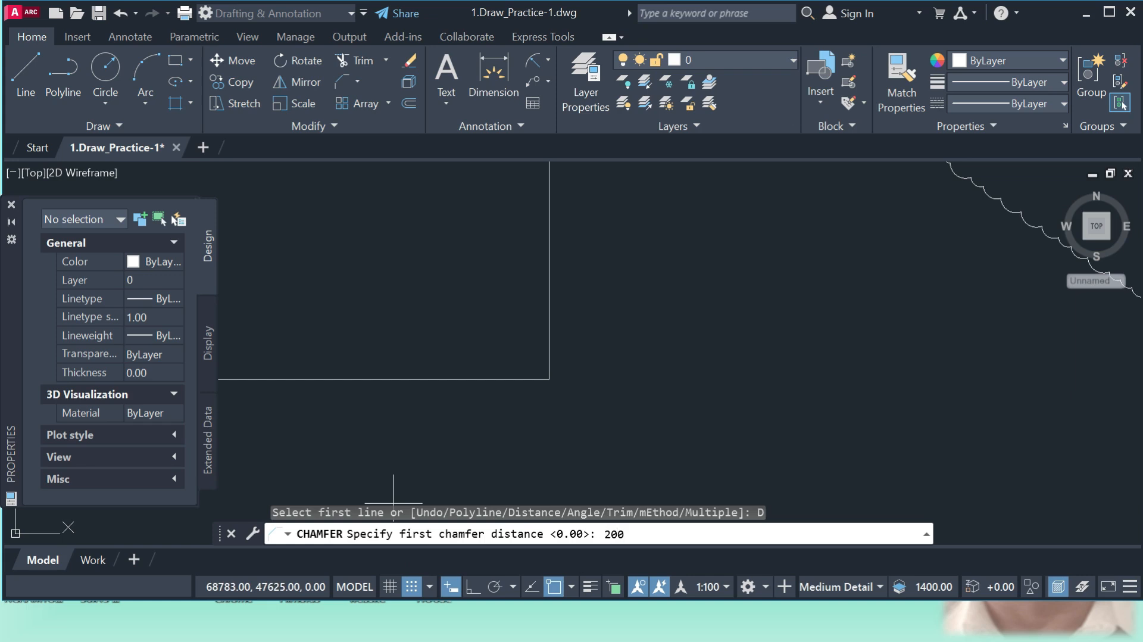
key("Return")
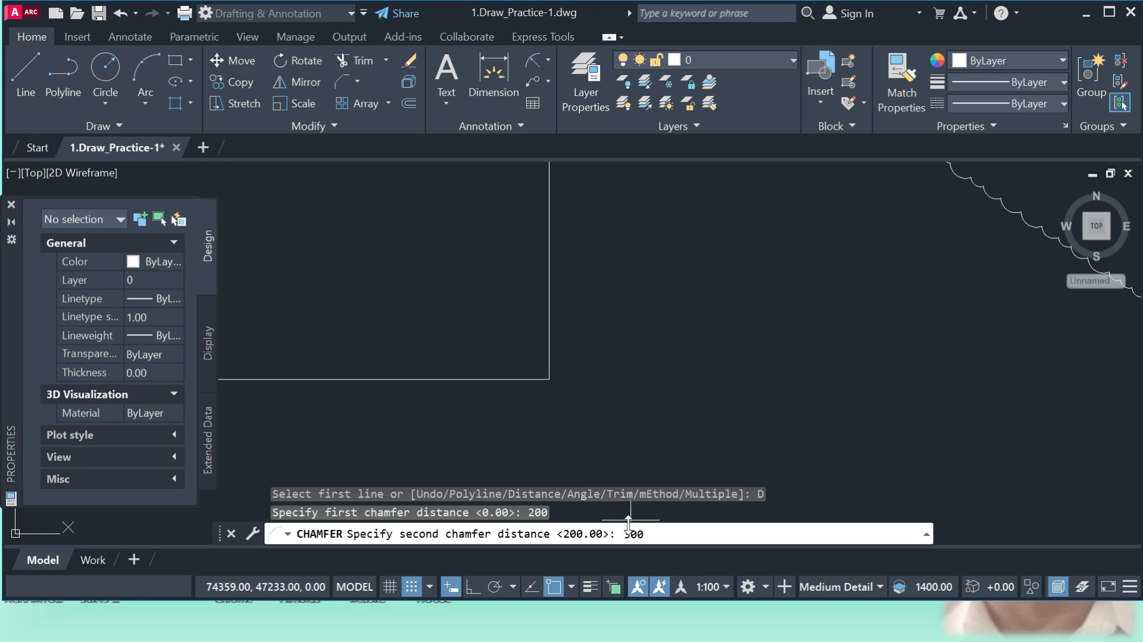
key("Return")
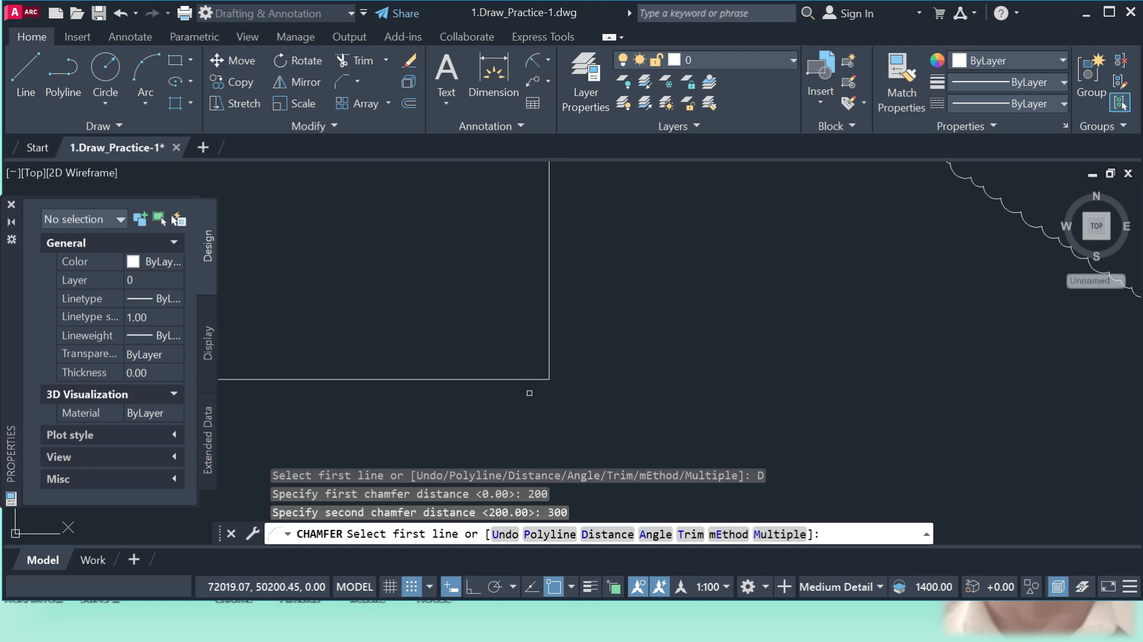
left_click(431, 380)
left_click(549, 312)
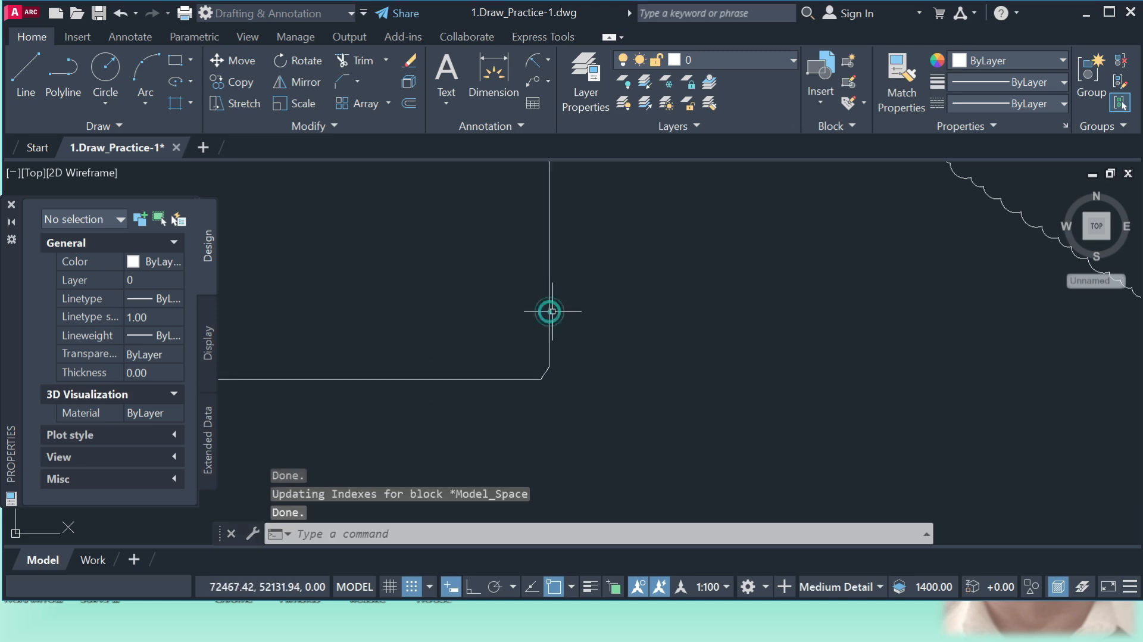
scroll(548, 372, "up", 7)
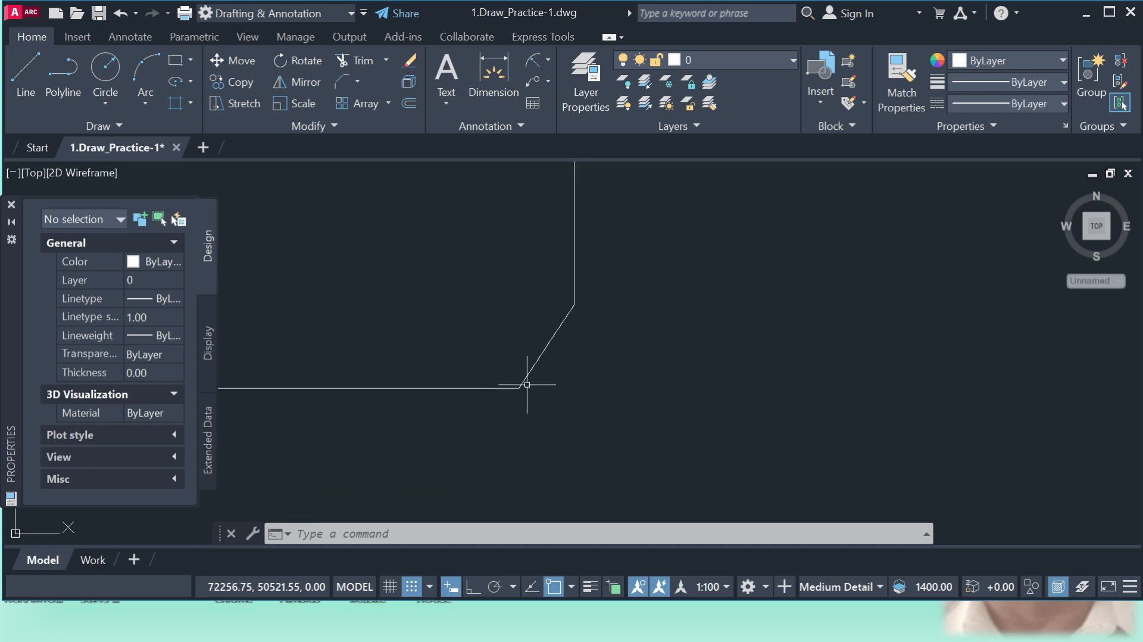
scroll(554, 357, "down", 3)
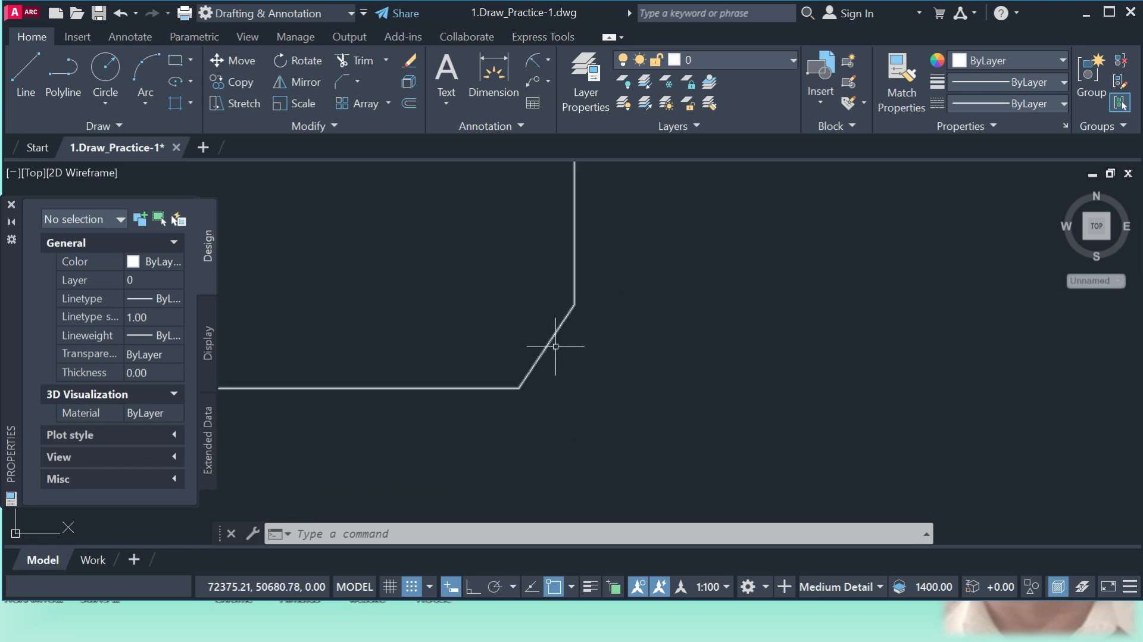
scroll(590, 353, "down", 2)
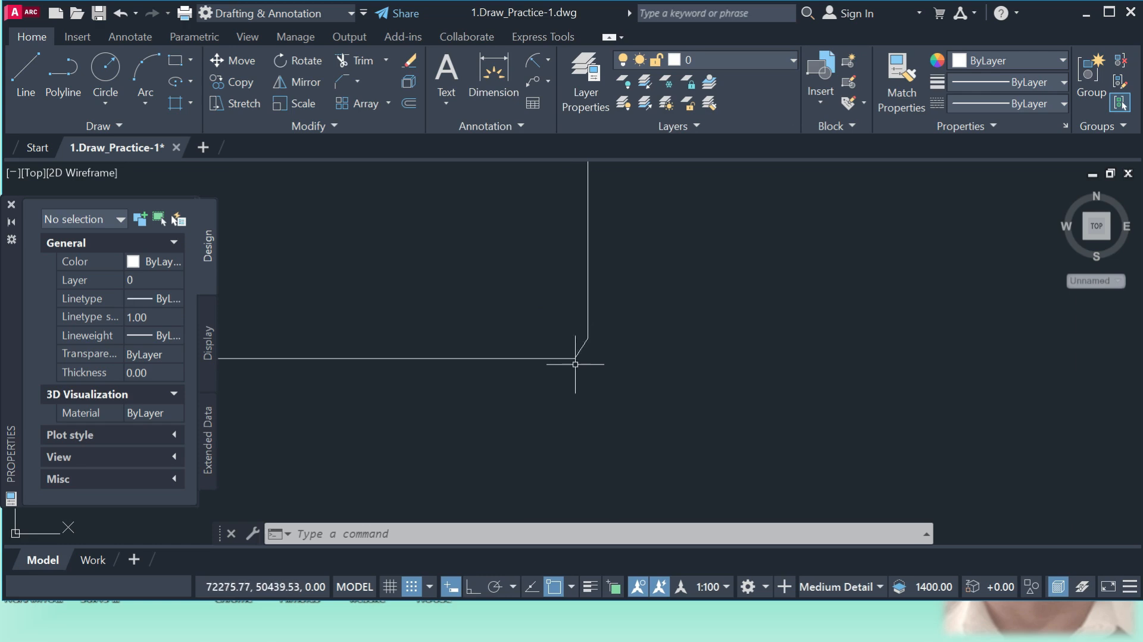
- Apply Stretch to the whole rectangle, displacing it down and to the right from the upper end of its chamfer
left_click(238, 105)
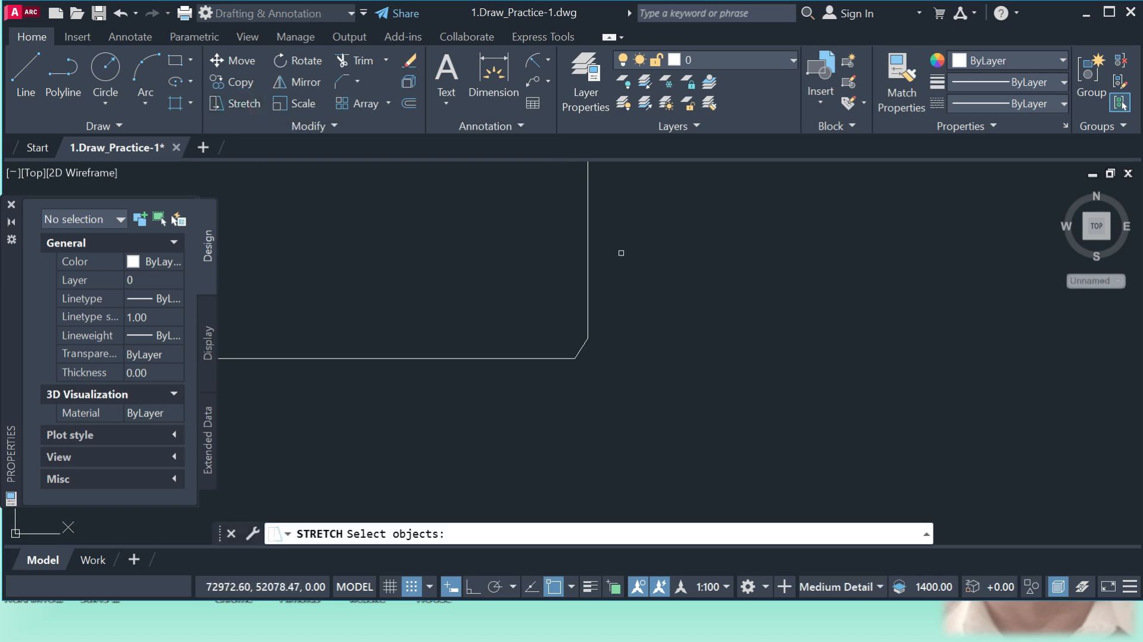
left_click(589, 255)
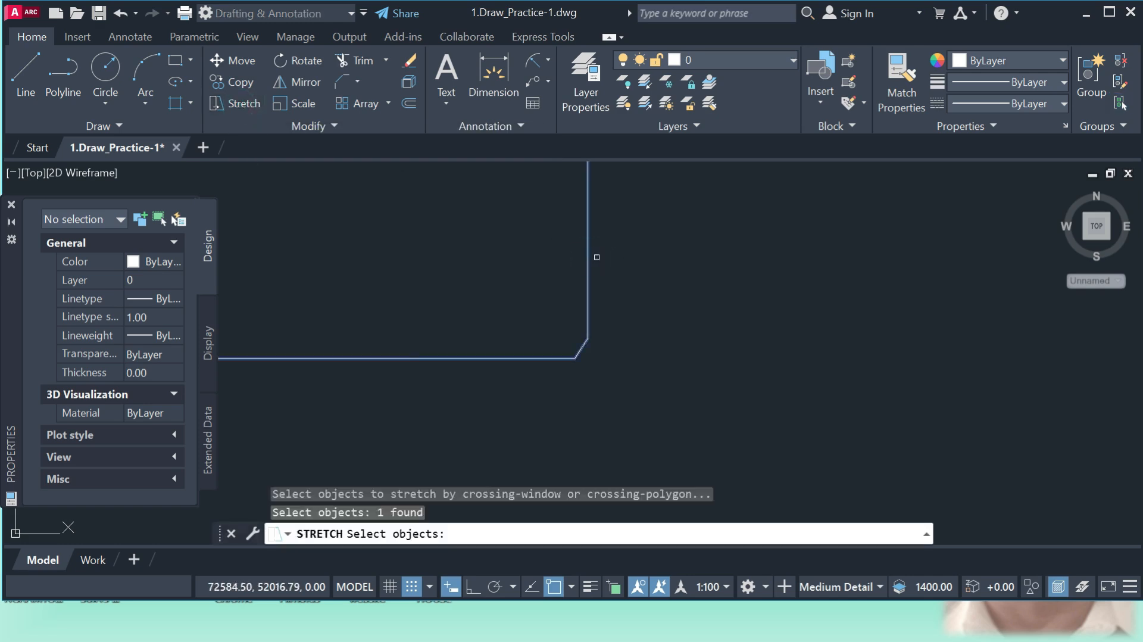
key("Return")
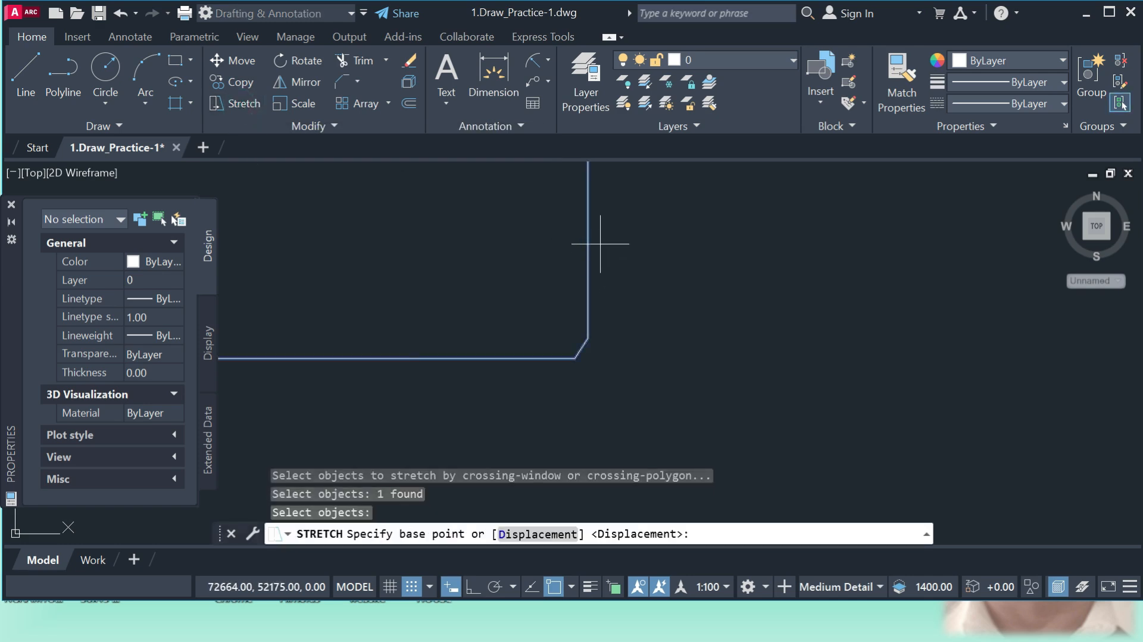
left_click(587, 339)
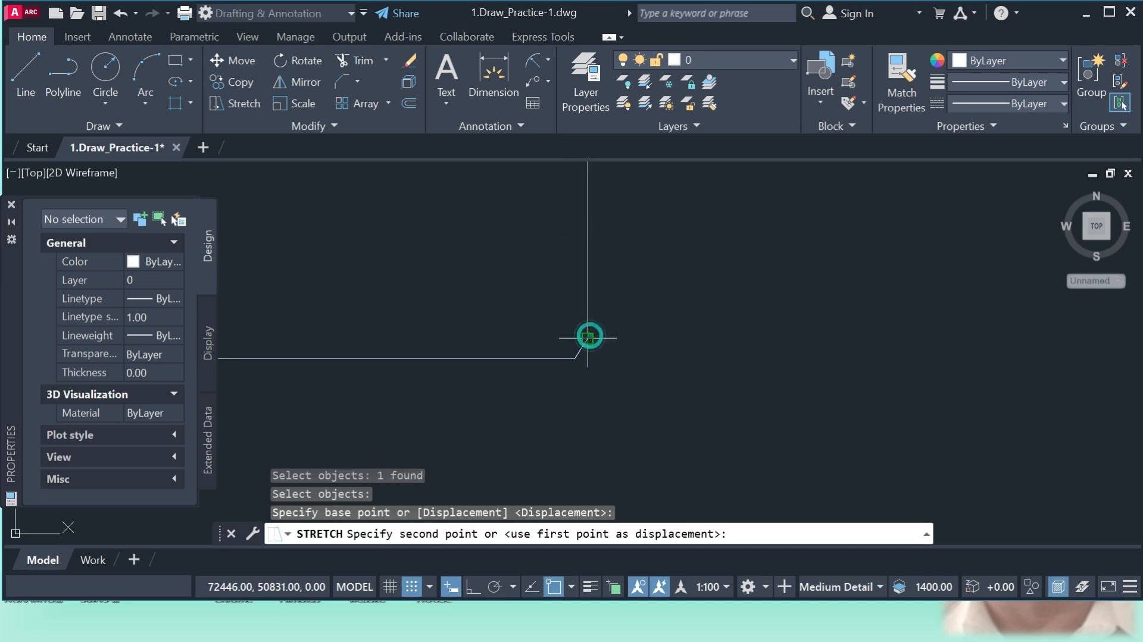
scroll(676, 330, "down", 5)
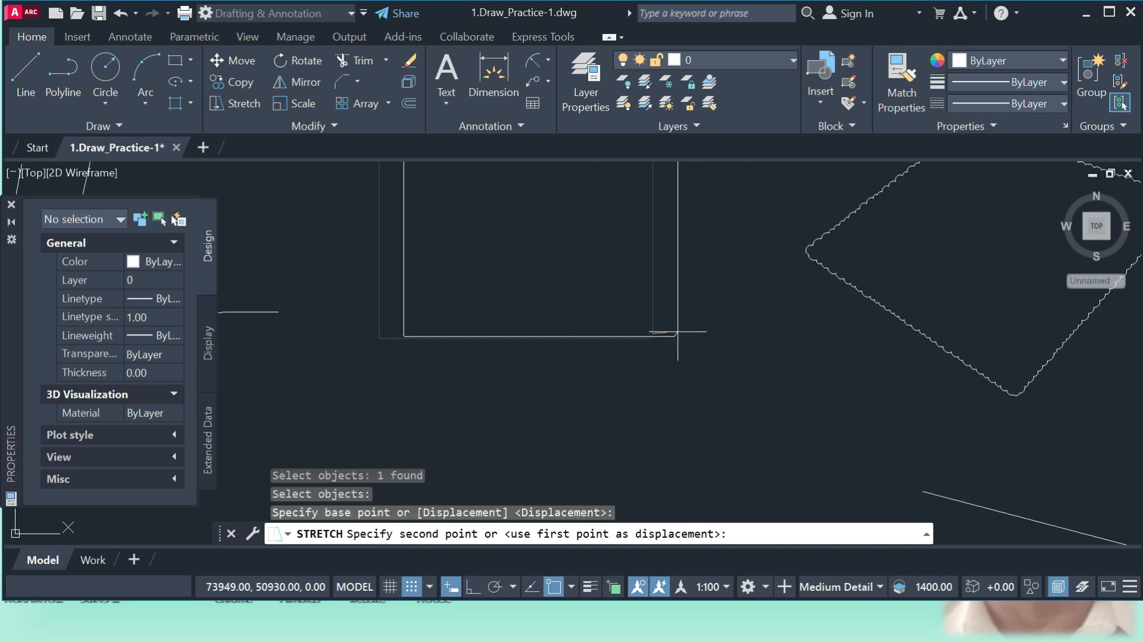
left_click(768, 378)
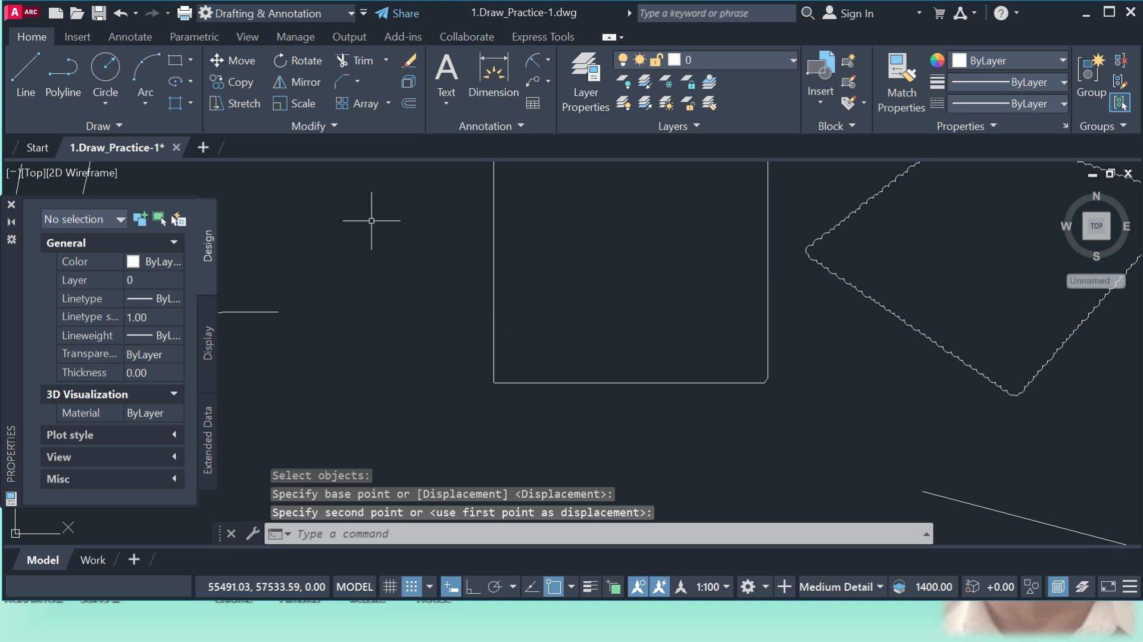
- Erase all the lines and shapes in the drawing
scroll(437, 397, "down", 4)
scroll(437, 397, "down", 2)
scroll(539, 401, "up", 2)
scroll(748, 423, "down", 3)
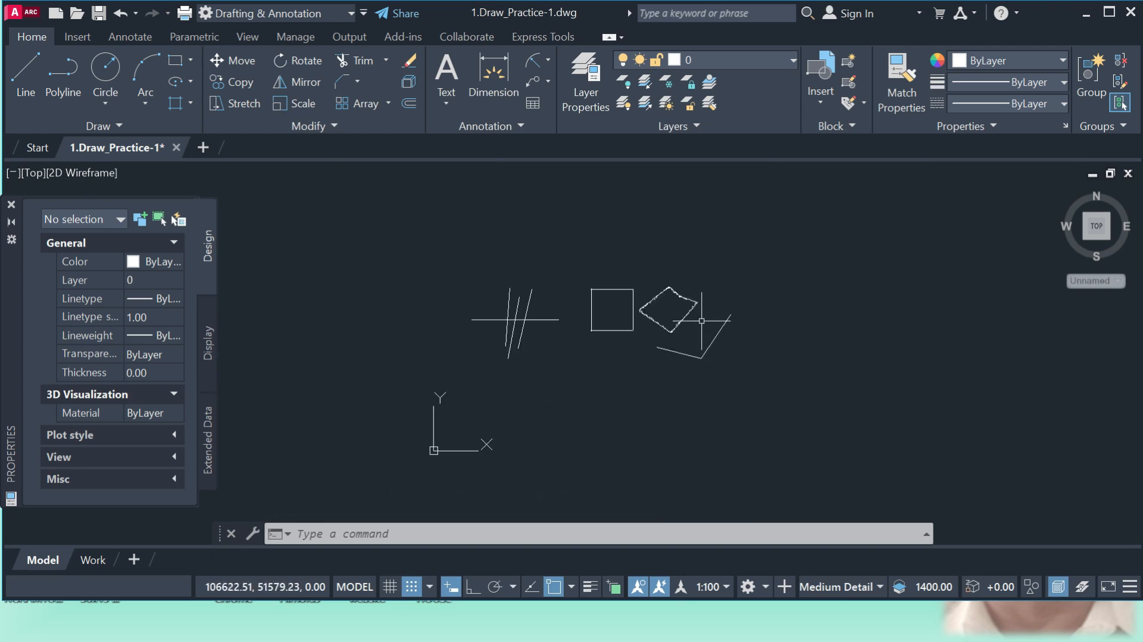
left_click(842, 421)
left_click(470, 259)
type("e")
key("Return")
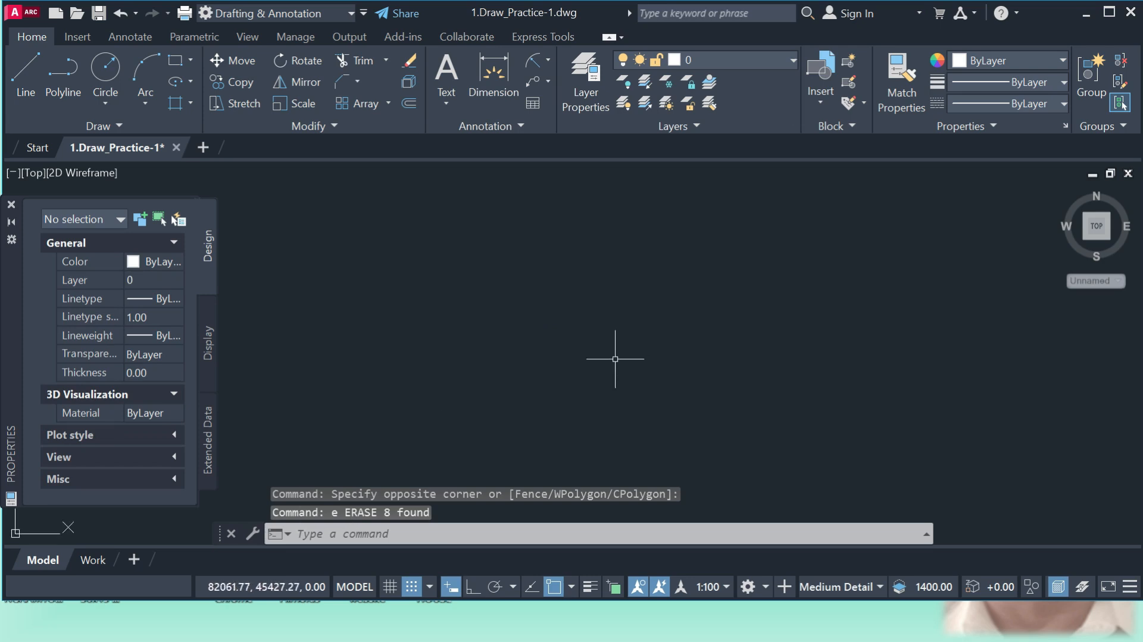
- Draw a small rectangle by two opposite corners near the middle of the empty drawing area
type("RE")
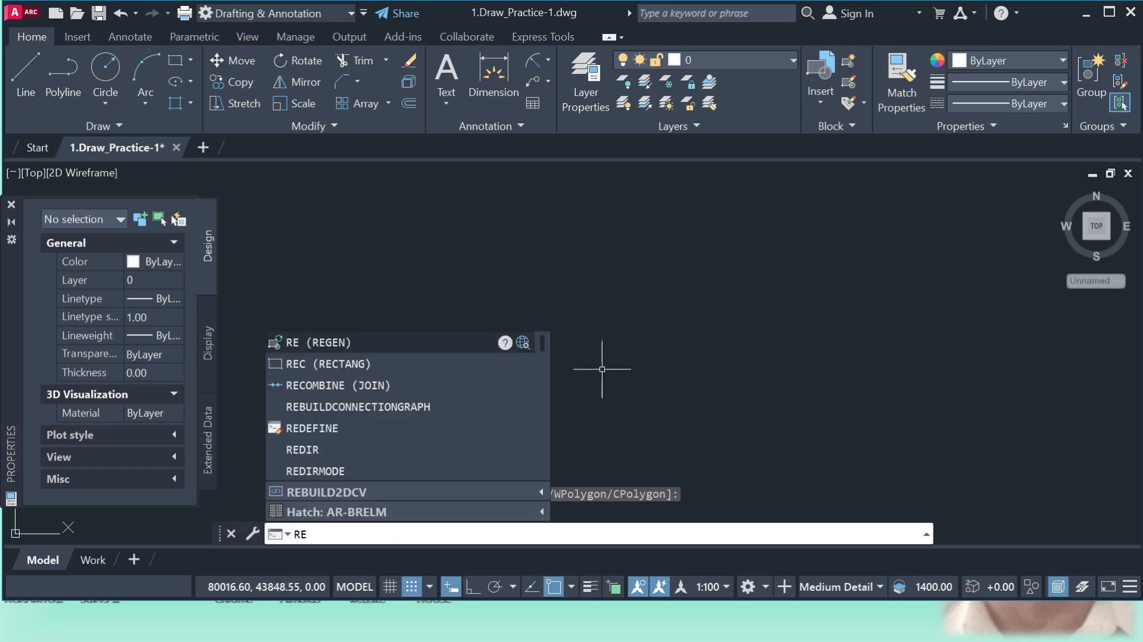
type("c")
key("Return")
left_click(540, 304)
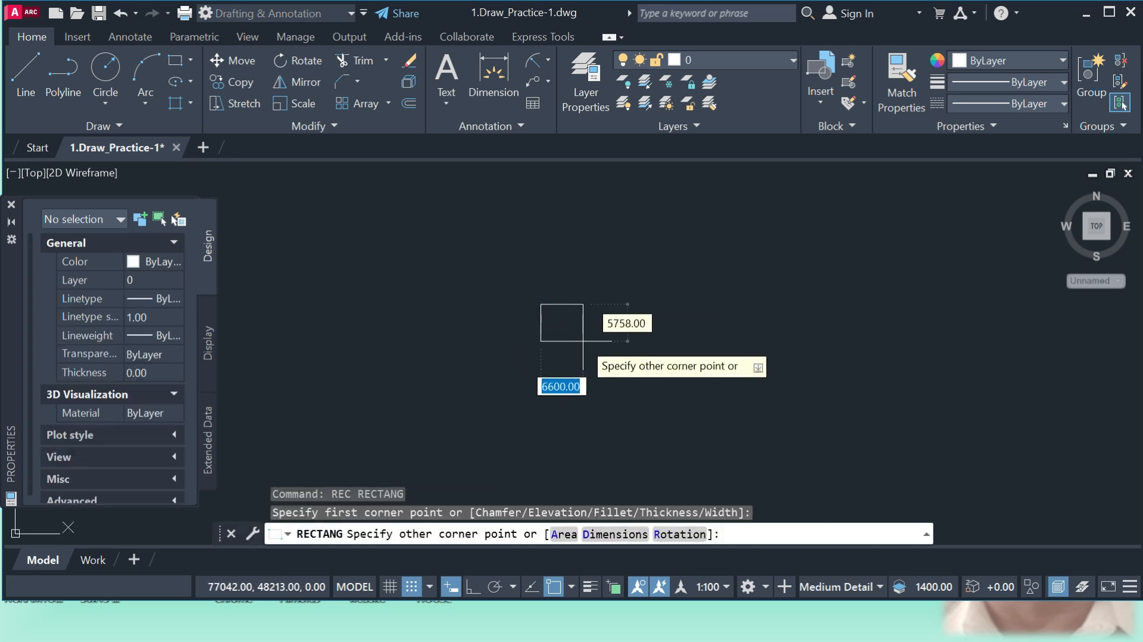
left_click(571, 329)
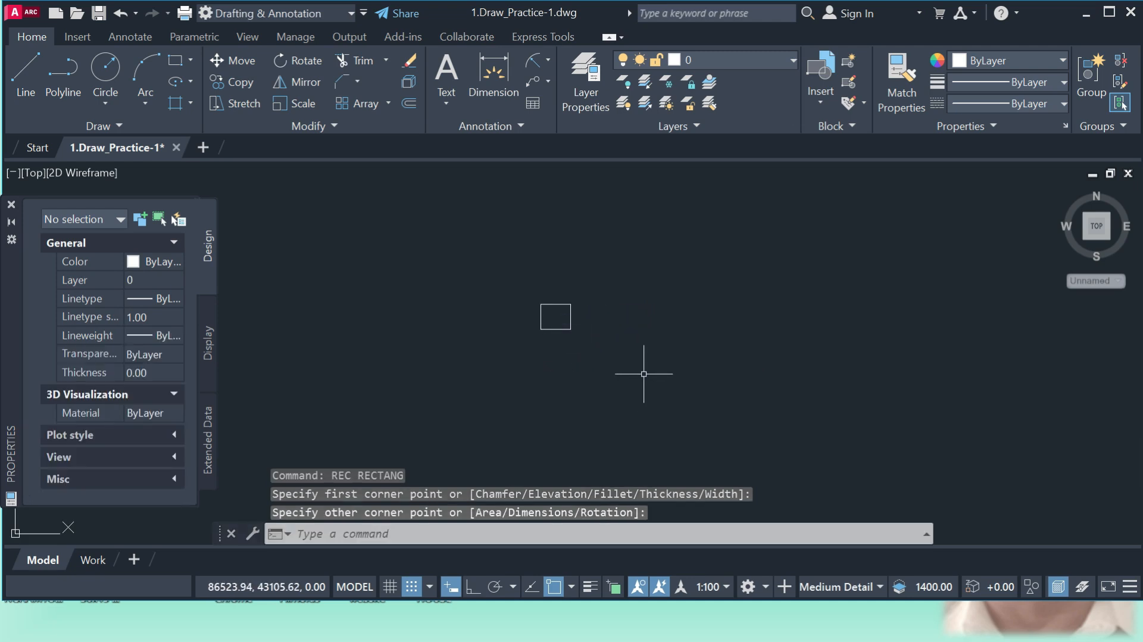
- Scale the rectangle by a factor of 4 from its lower-left corner
left_click(305, 103)
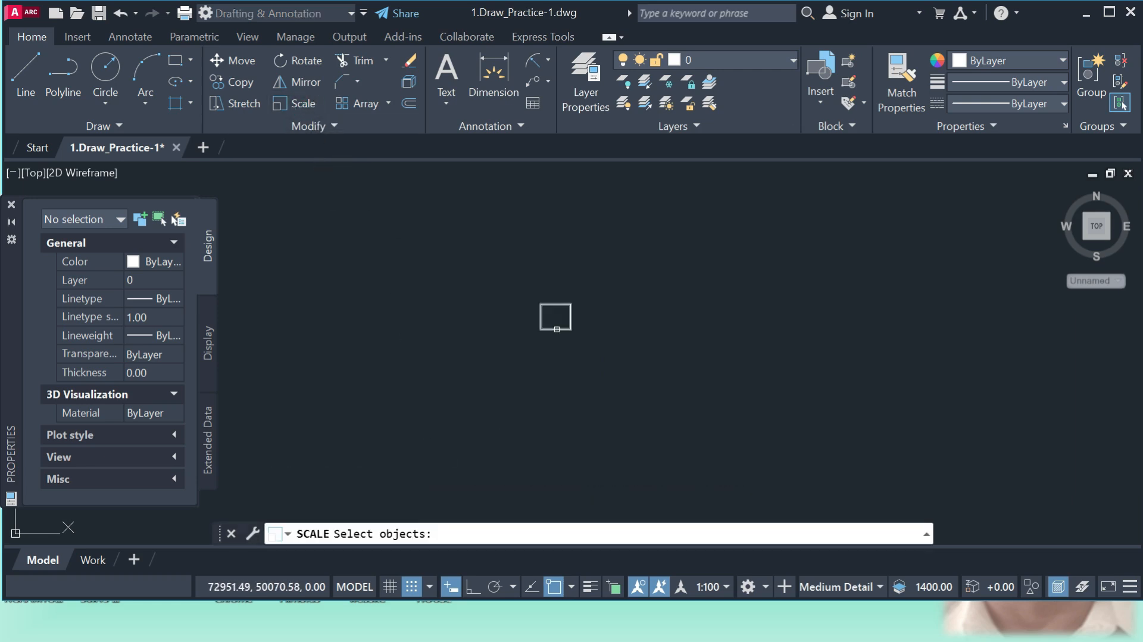
left_click(556, 329)
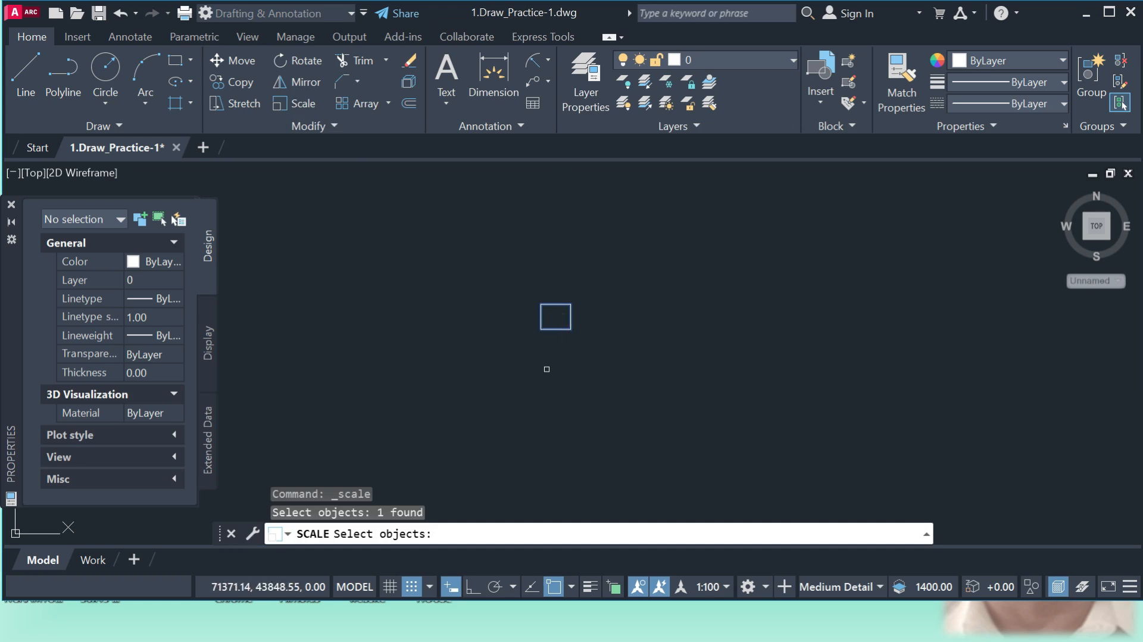
key("Return")
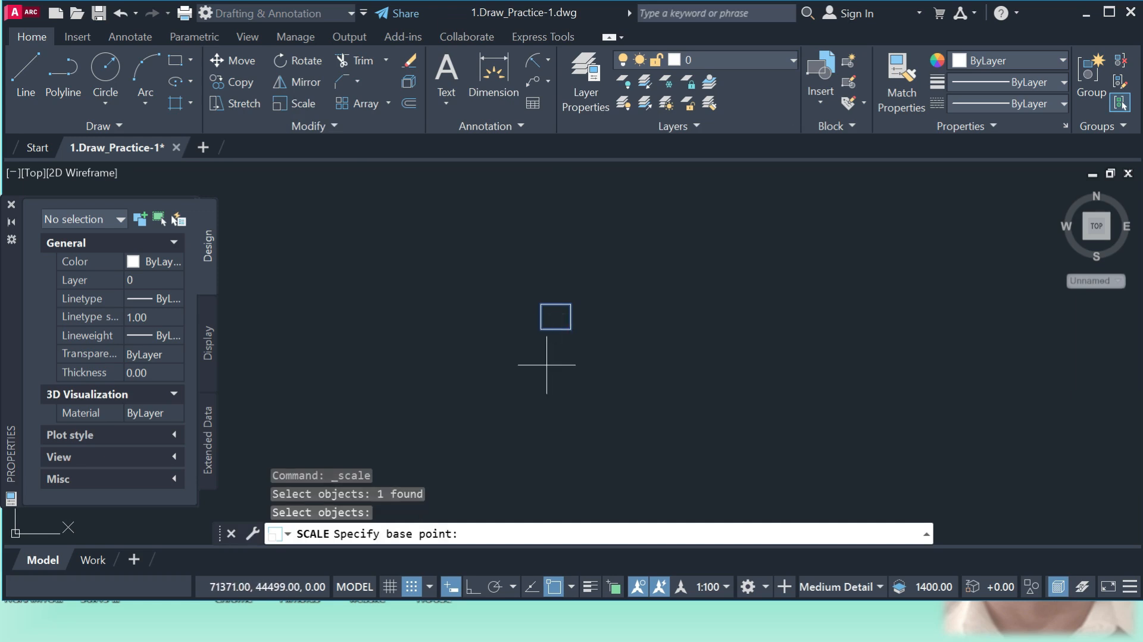
left_click(541, 330)
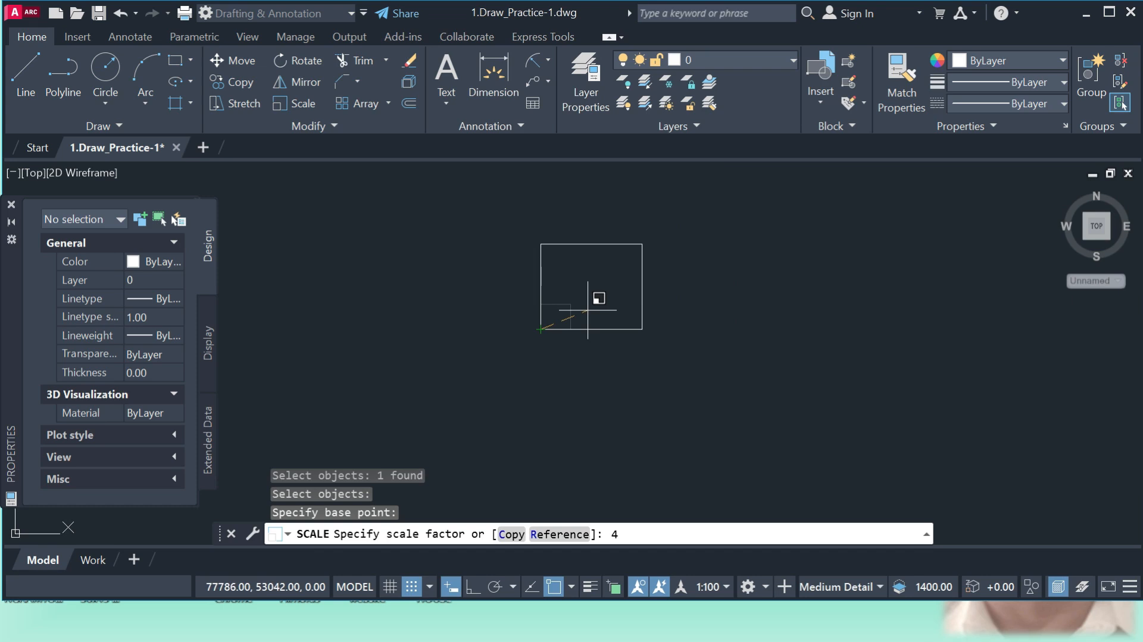
key("Return")
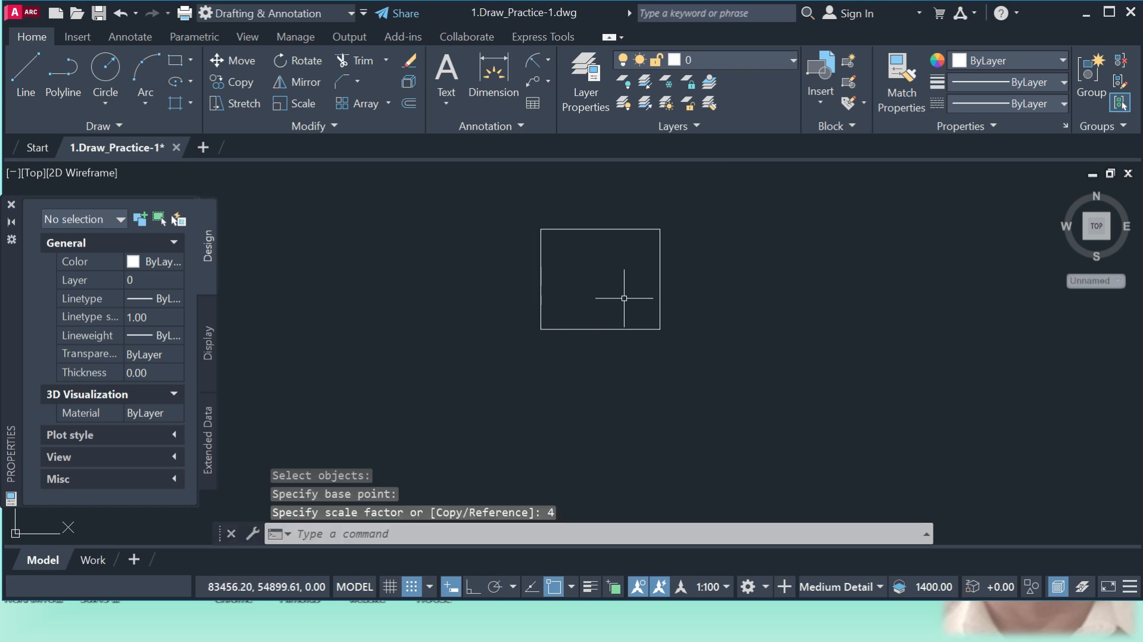
- Scale the enlarged rectangle by a factor of .5, using its lower-left corner as the base point
left_click(660, 279)
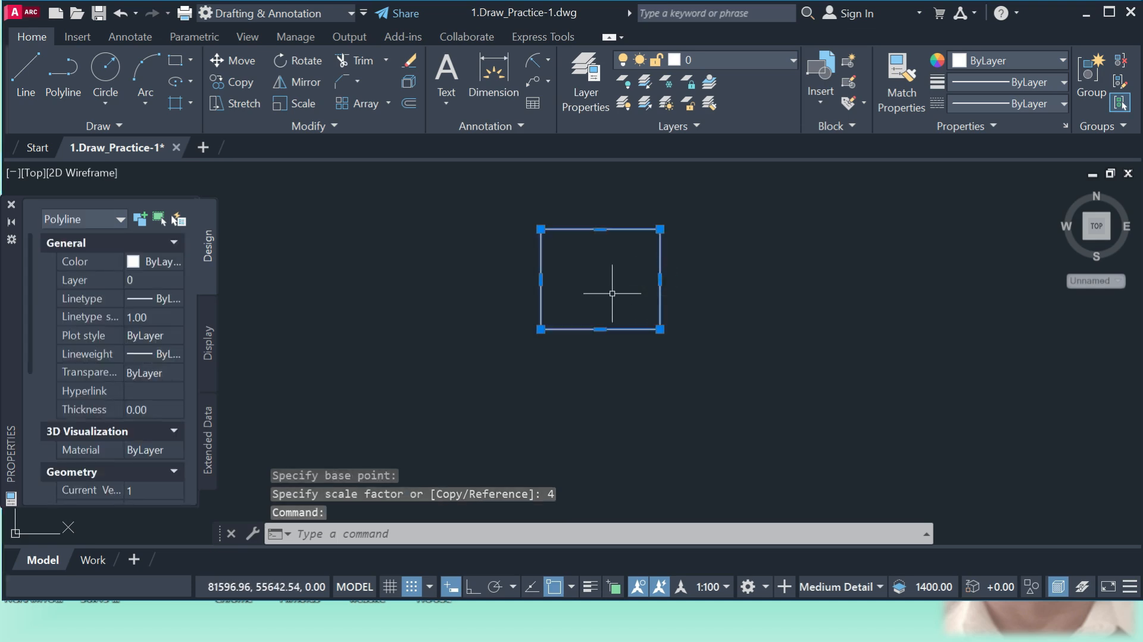
key("Return")
left_click(546, 327)
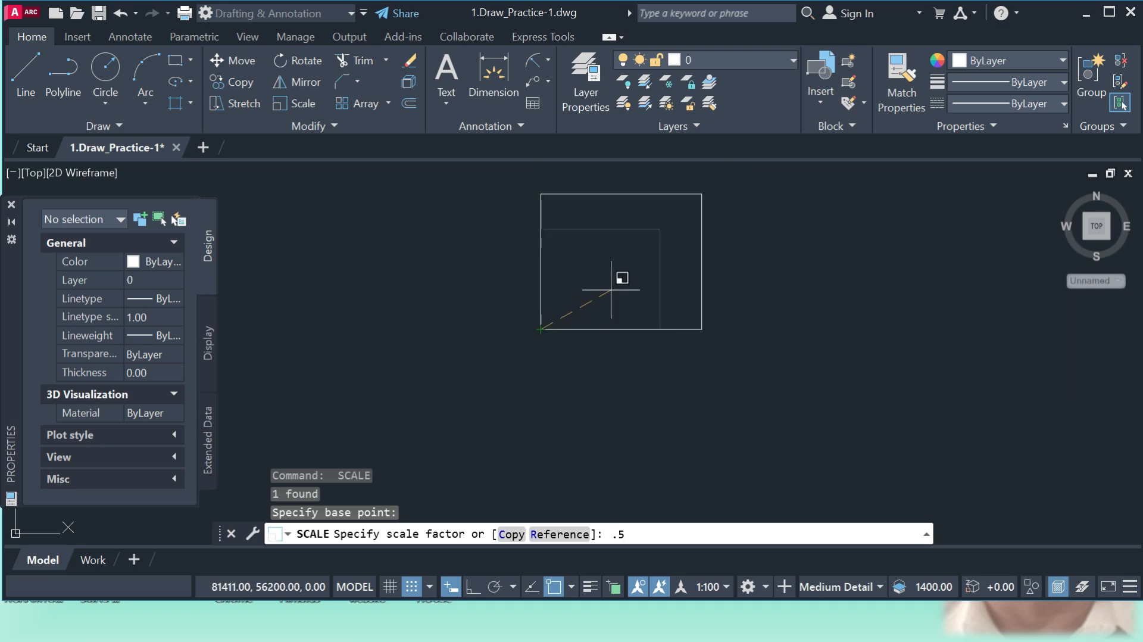
key("Return")
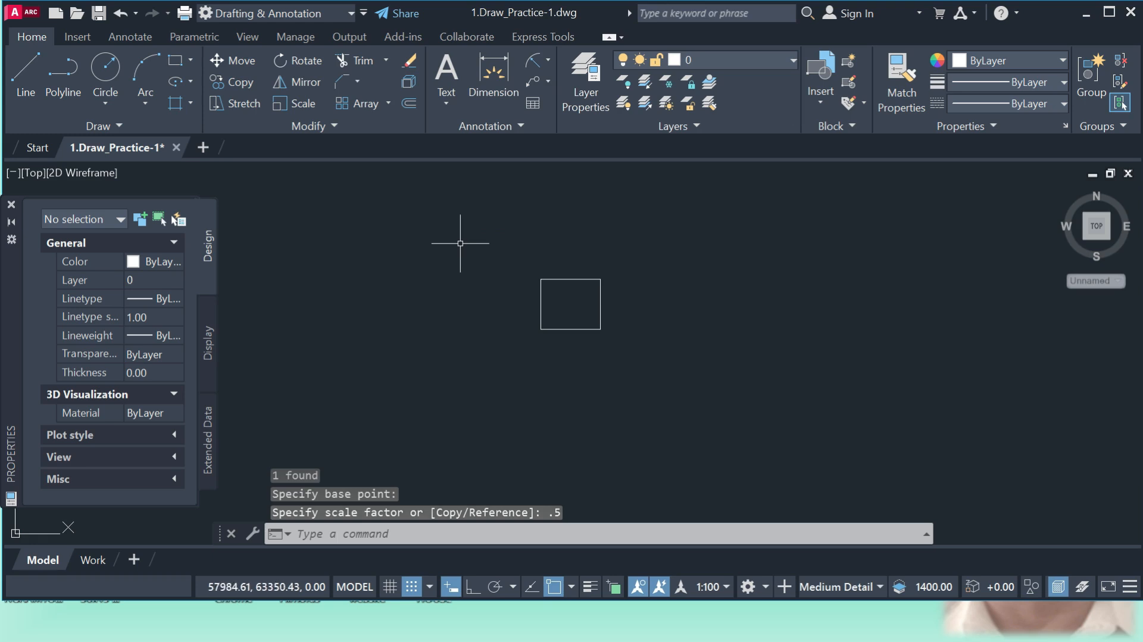
- Create an associative rectangular array of the rectangle with the default 4 columns and 3 rows
left_click(343, 103)
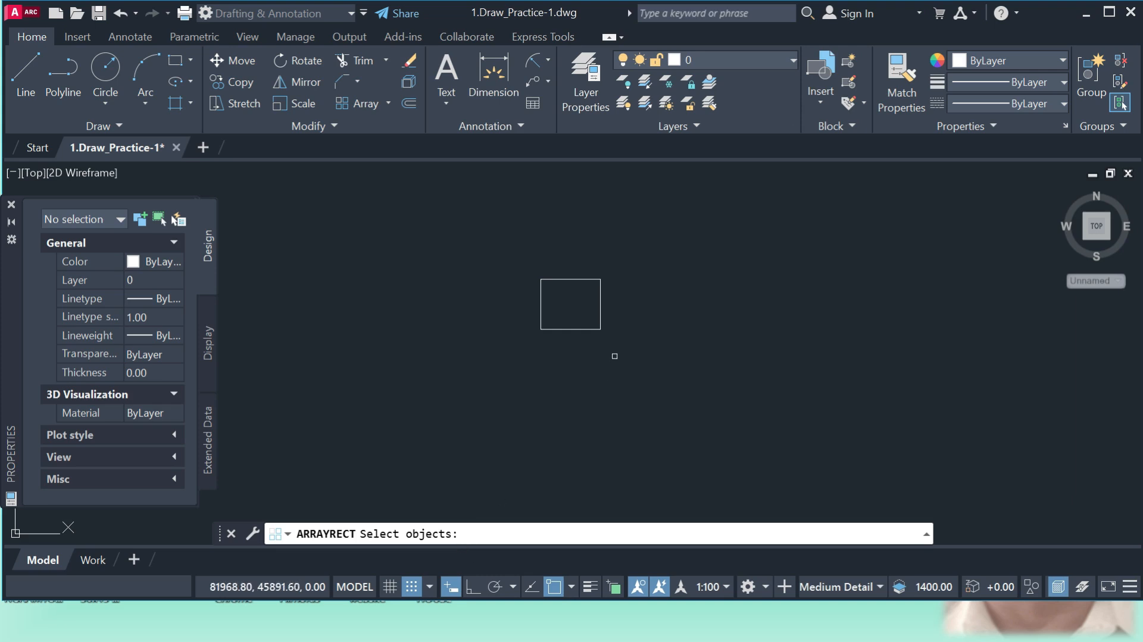
left_click(600, 317)
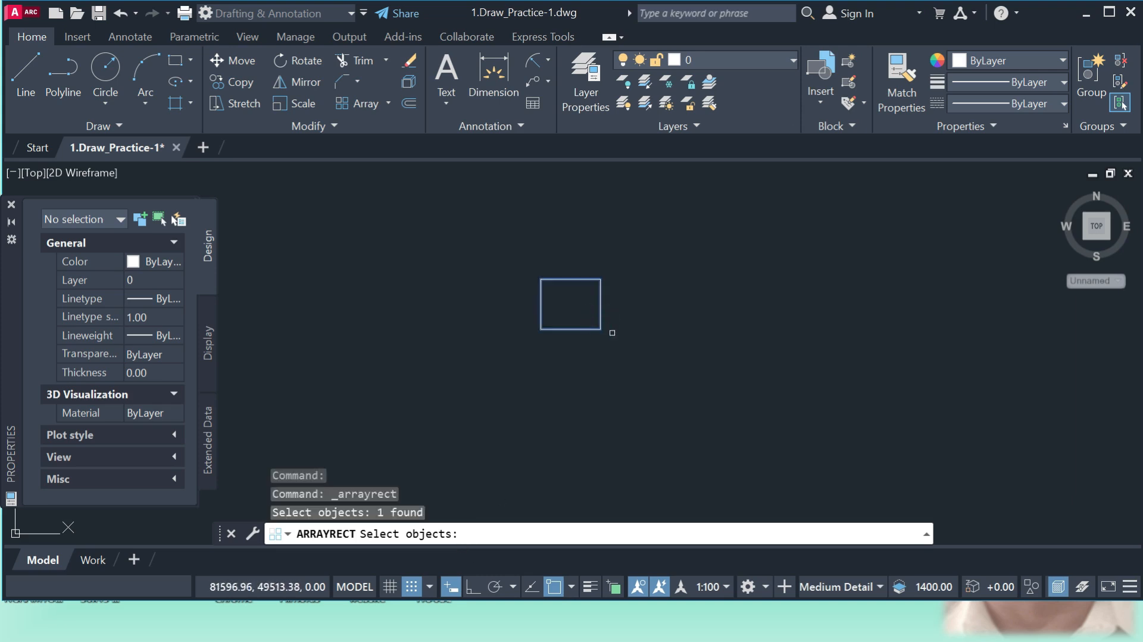
key("Return")
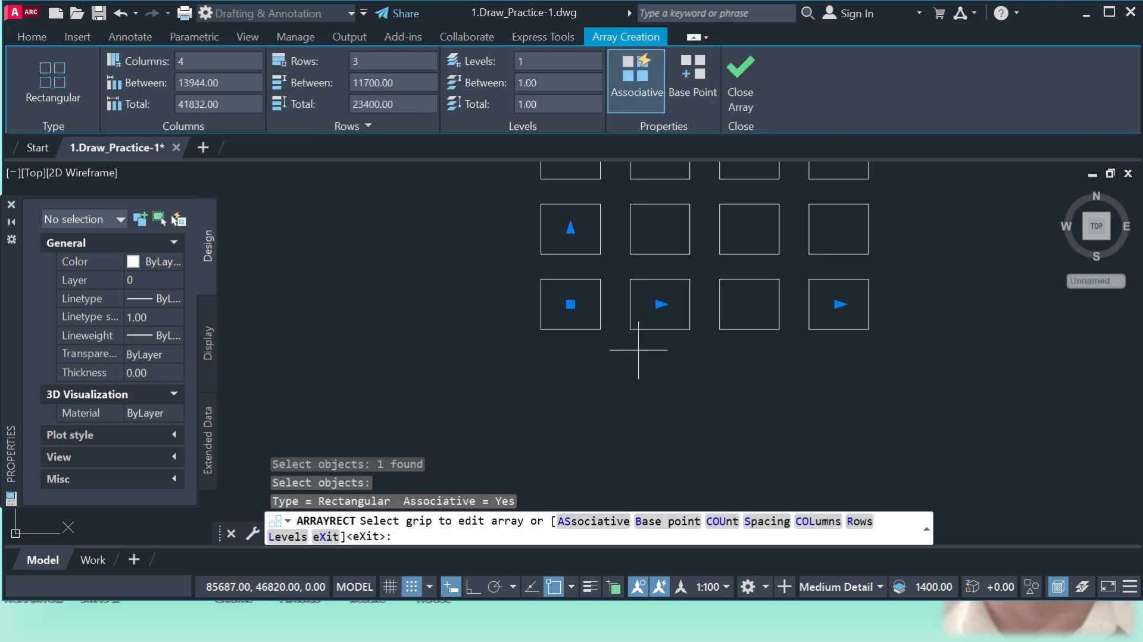
scroll(638, 350, "down", 4)
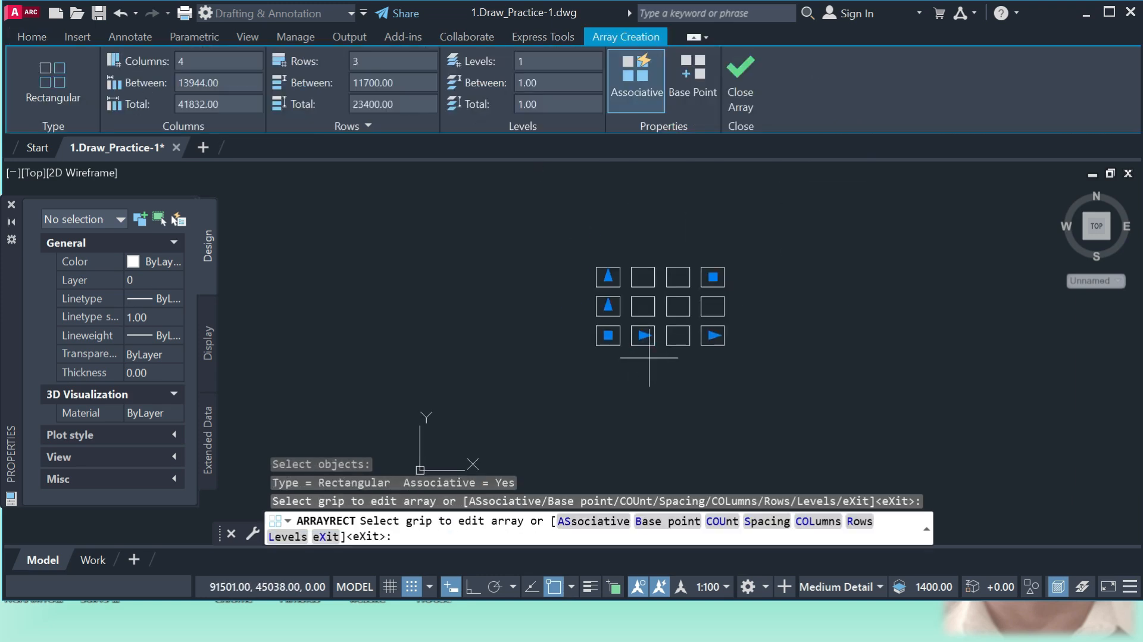
key("Return")
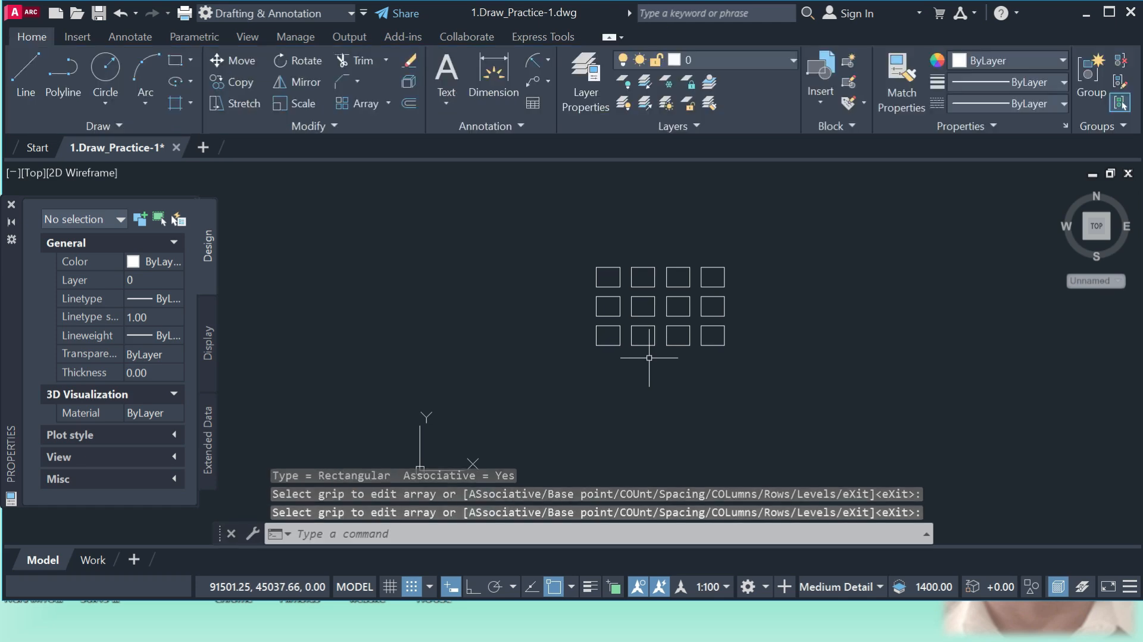
- Set the rectangular array to 5 rows and 10 columns
left_click(652, 330)
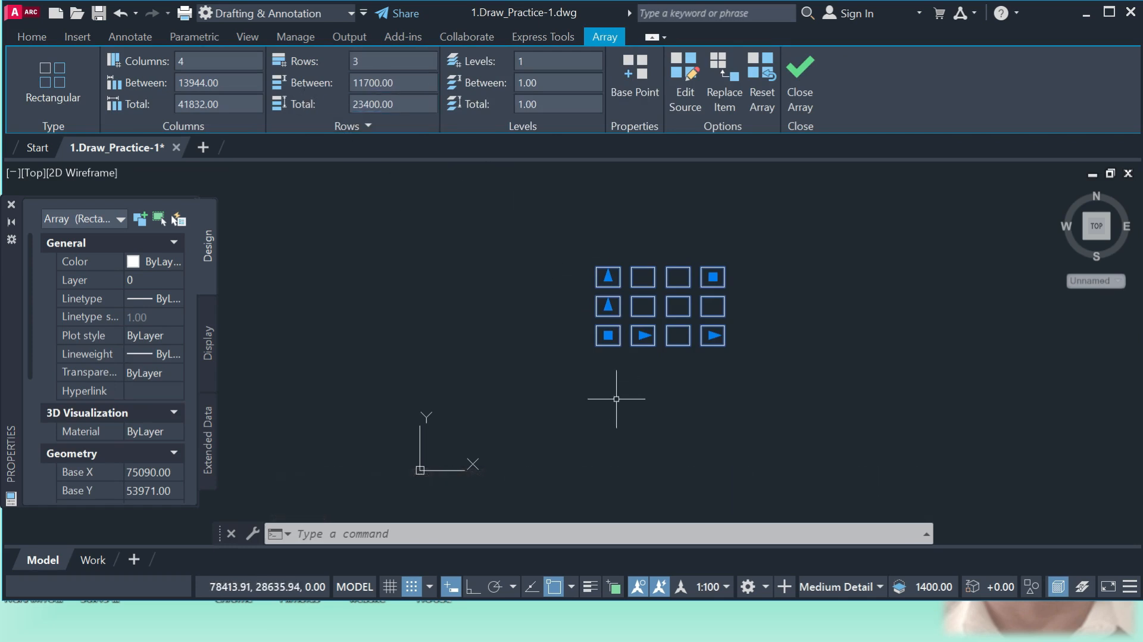
left_click(373, 63)
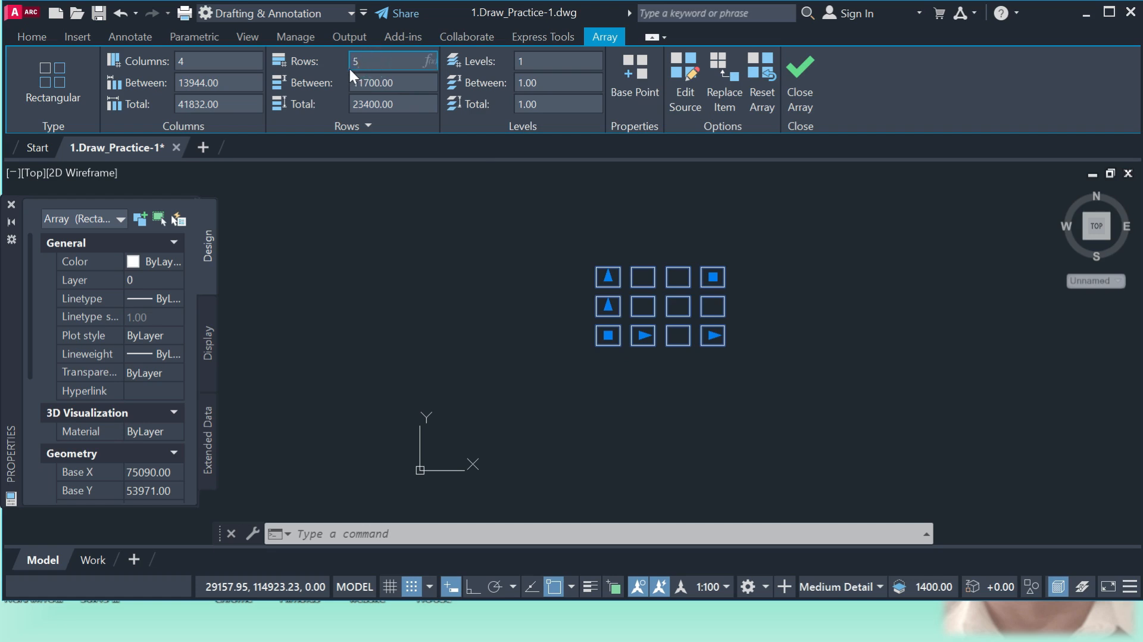
type("5")
key("Return")
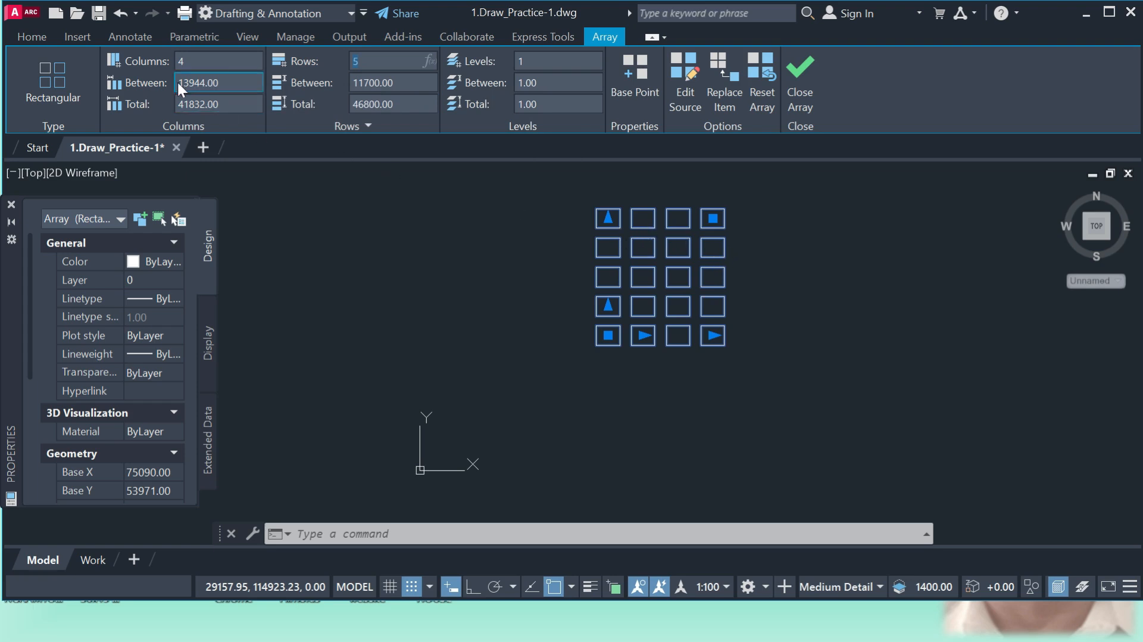
left_click(199, 63)
type("10")
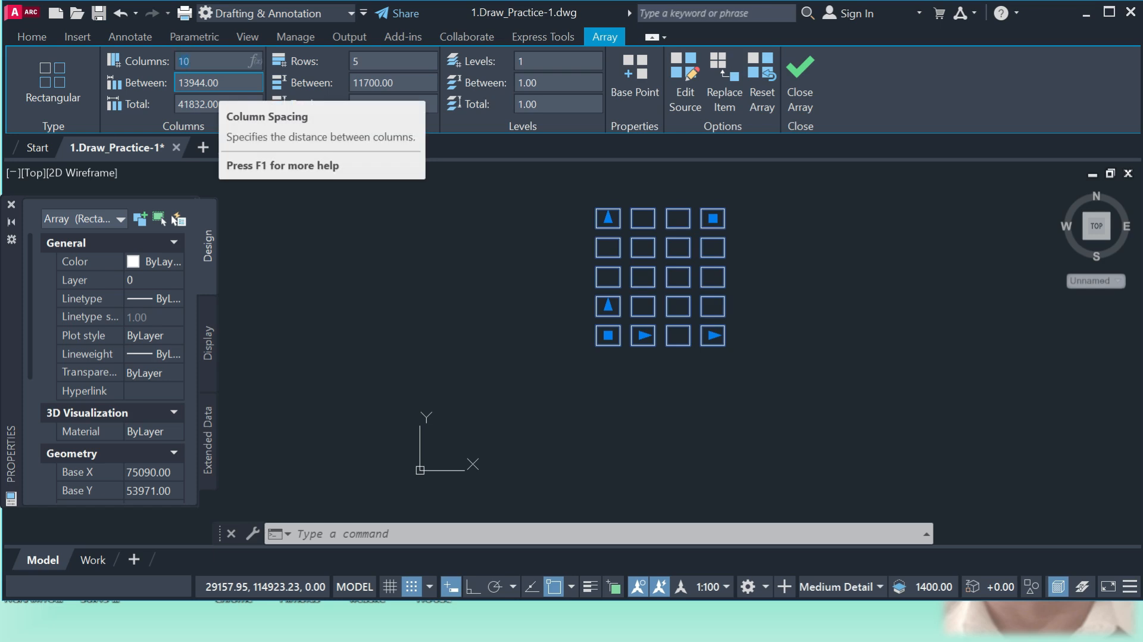
key("Return")
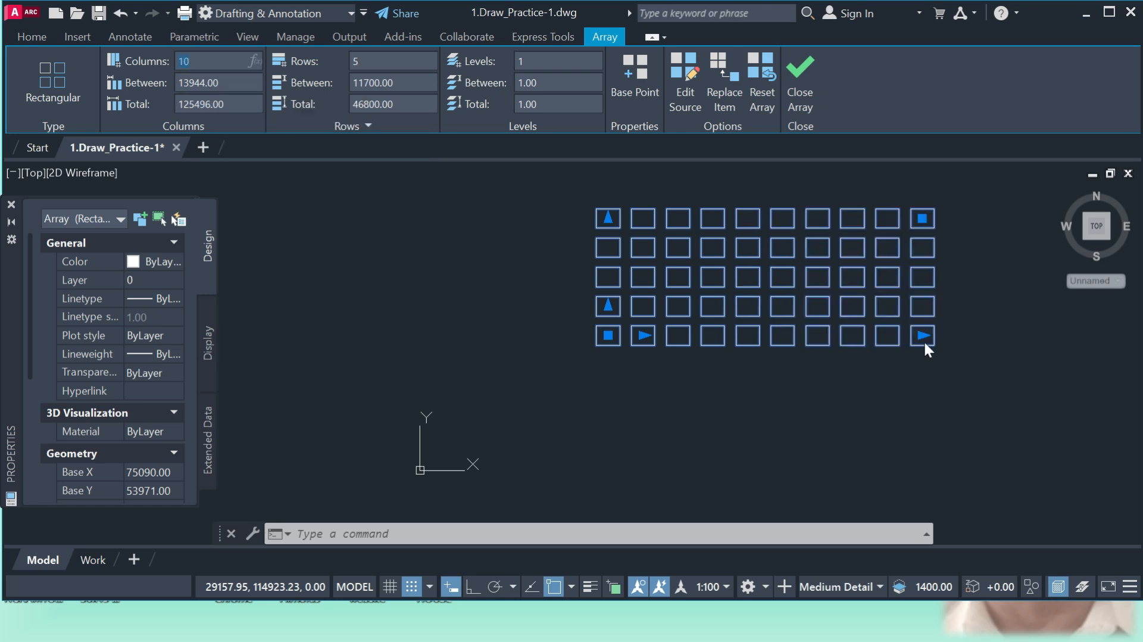
- Undo the rectangular array of the rectangle
key("Escape")
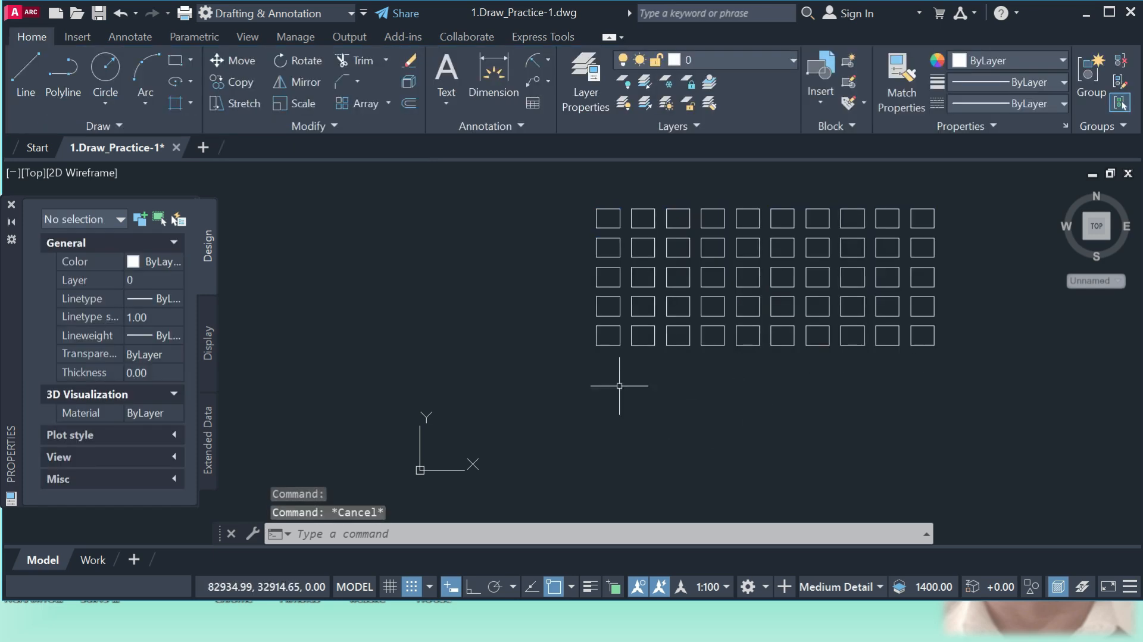
scroll(527, 356, "down", 3)
scroll(613, 313, "up", 2)
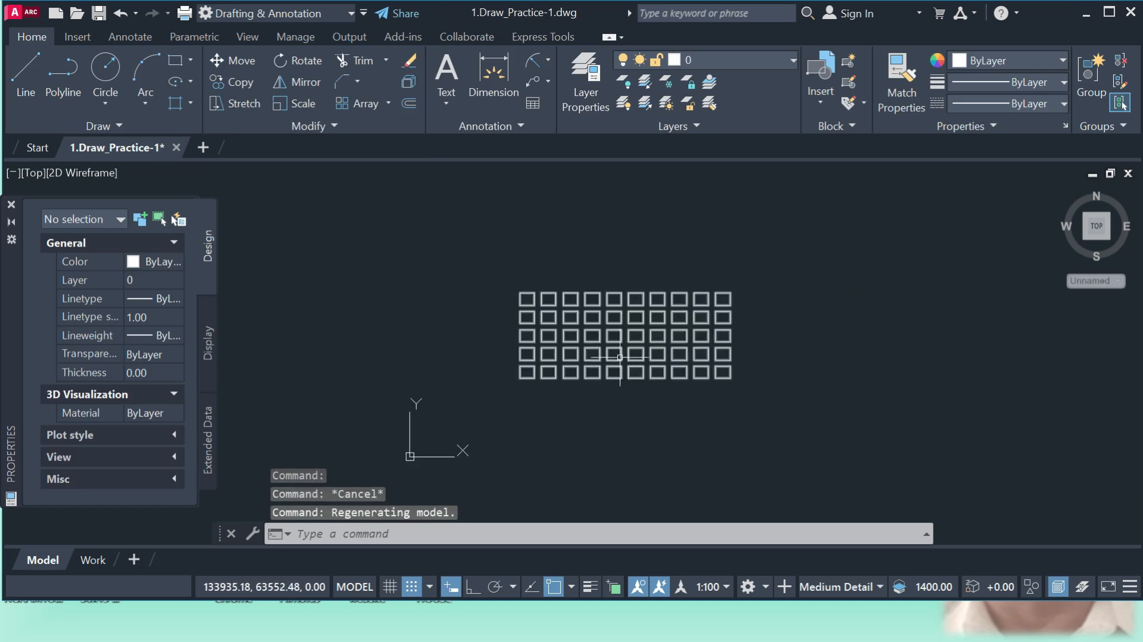
scroll(608, 391, "up", 2)
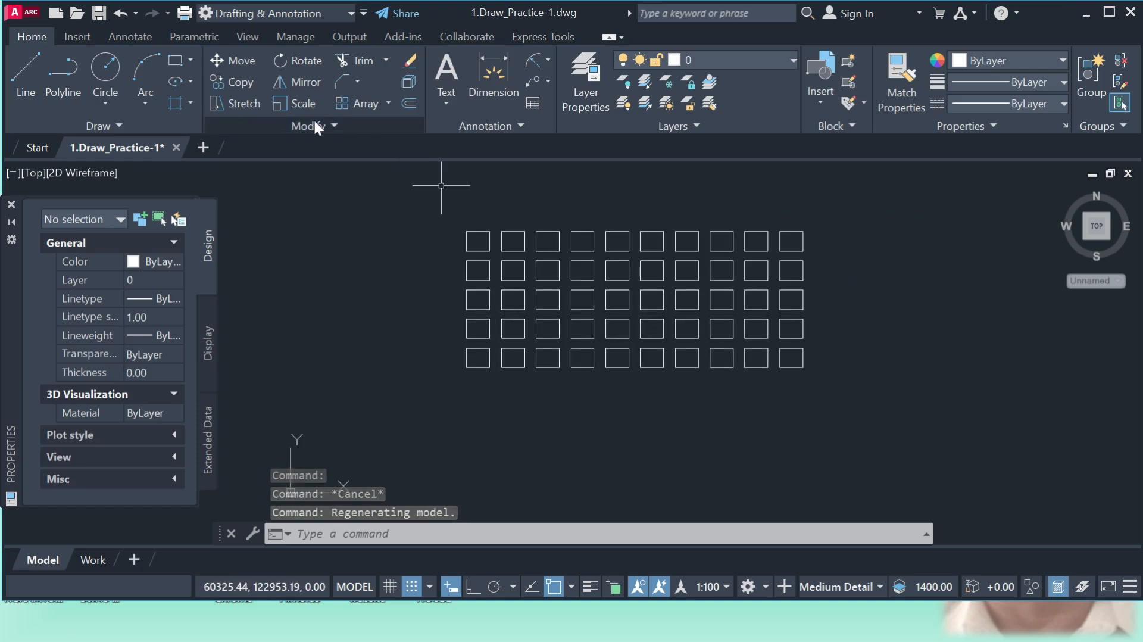
scroll(633, 395, "down", 4)
key("ctrl+z")
key("ctrl+z")
key("ctrl+z")
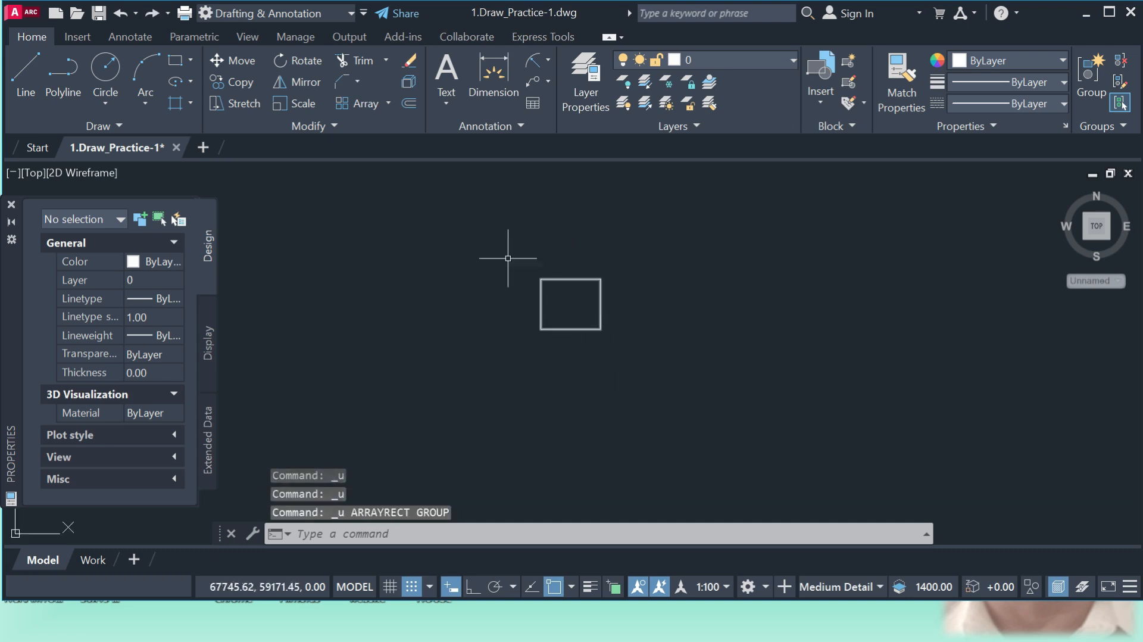
- Create an associative polar array of the rectangle with 6 items over 360 degrees, around a center point to its lower right
left_click(388, 102)
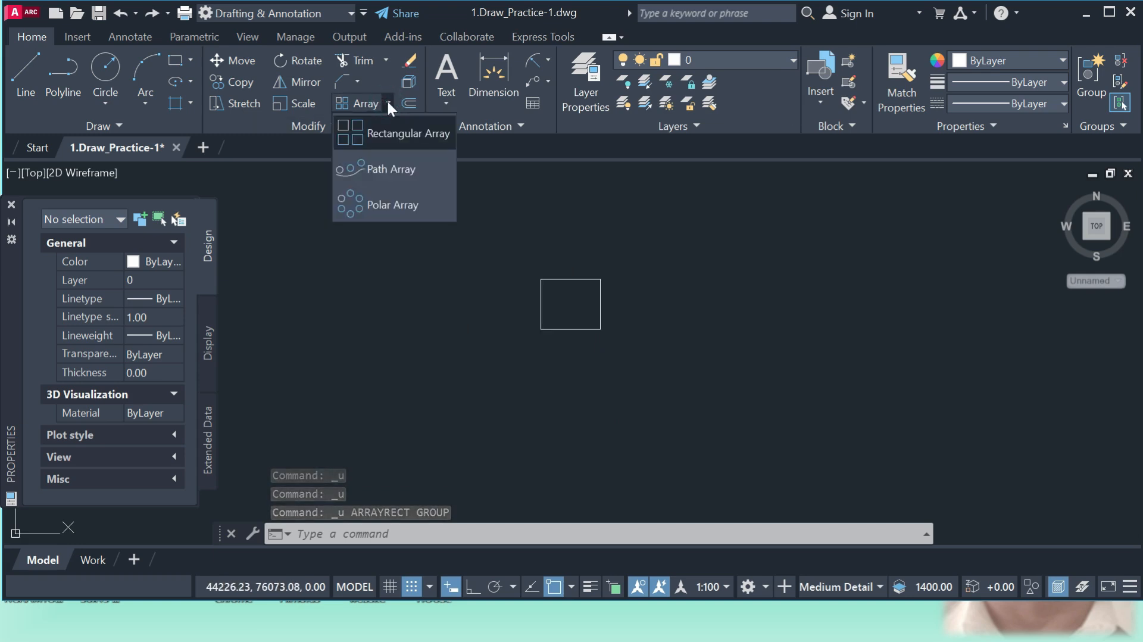
left_click(380, 205)
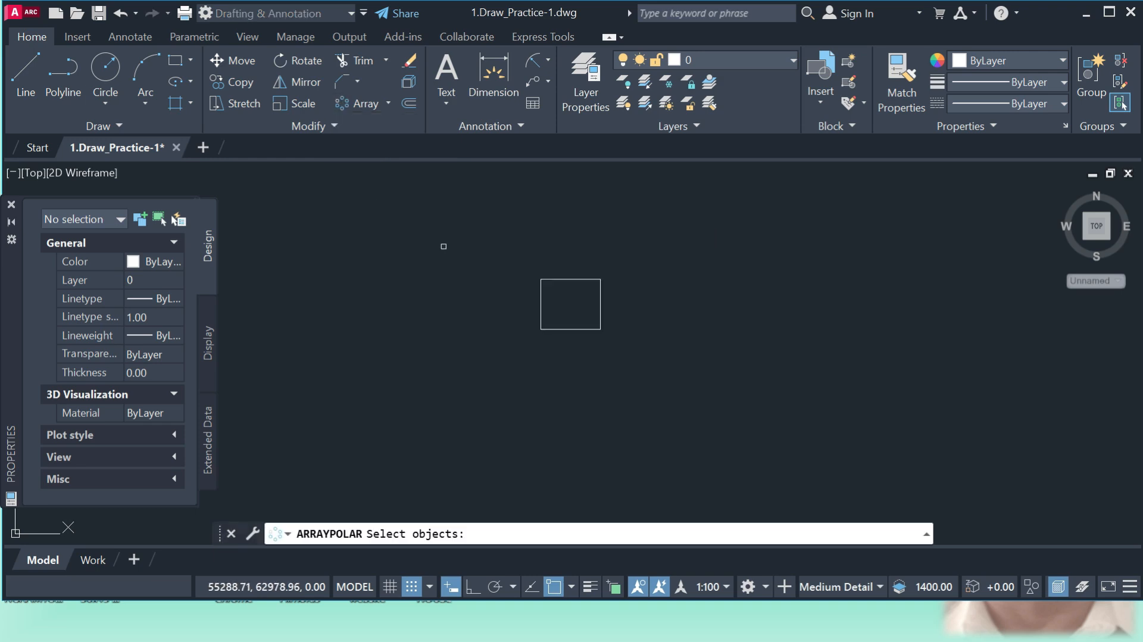
left_click(557, 329)
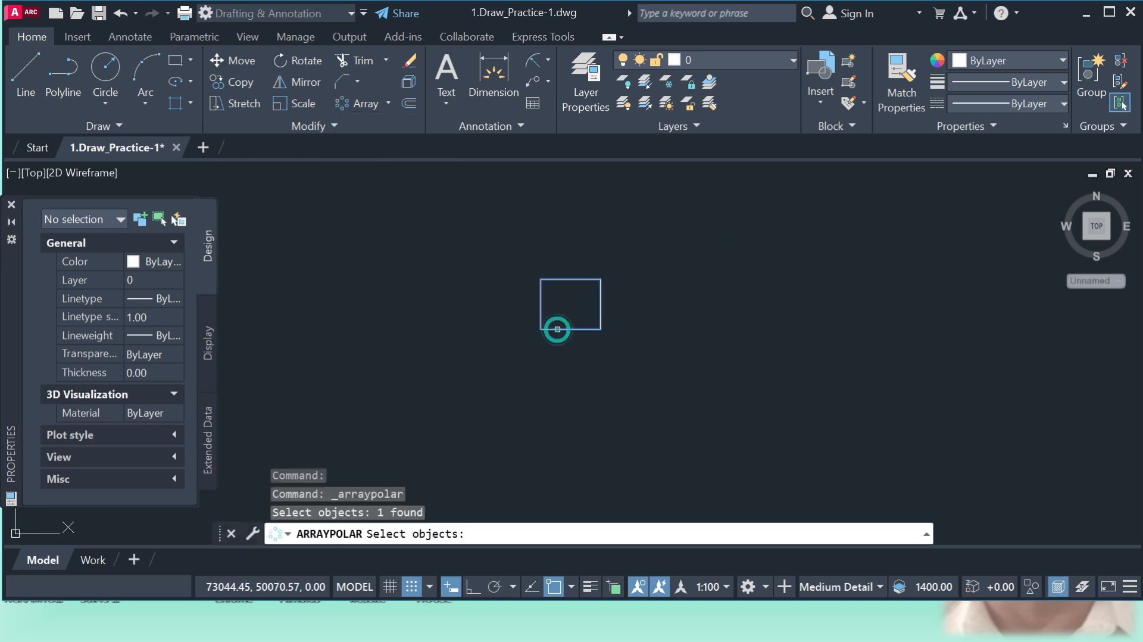
key("Return")
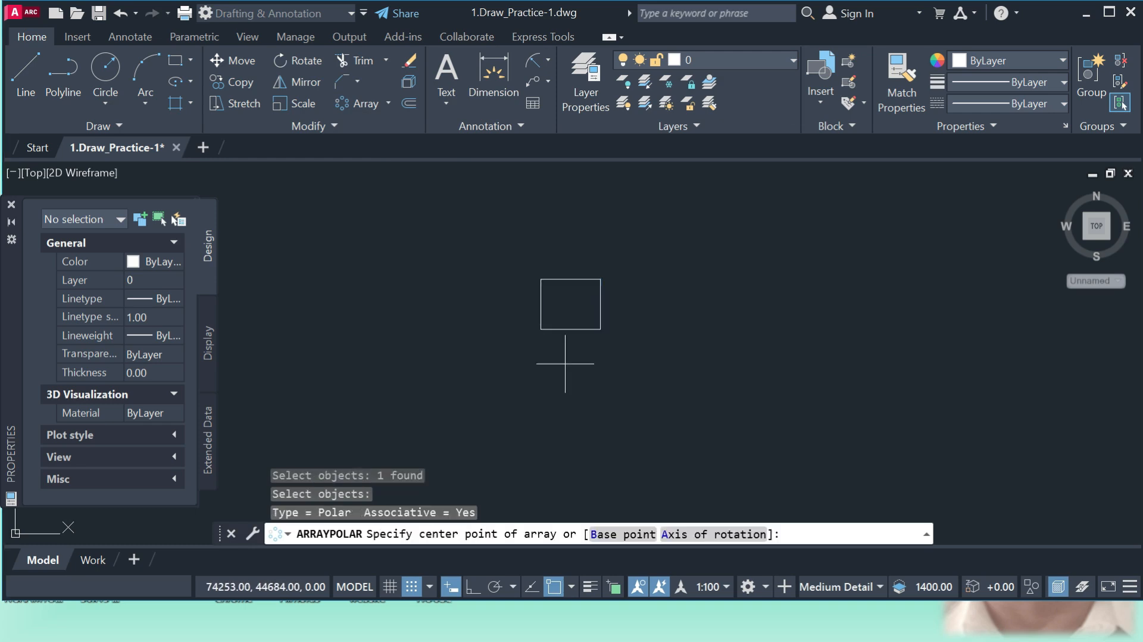
left_click(699, 378)
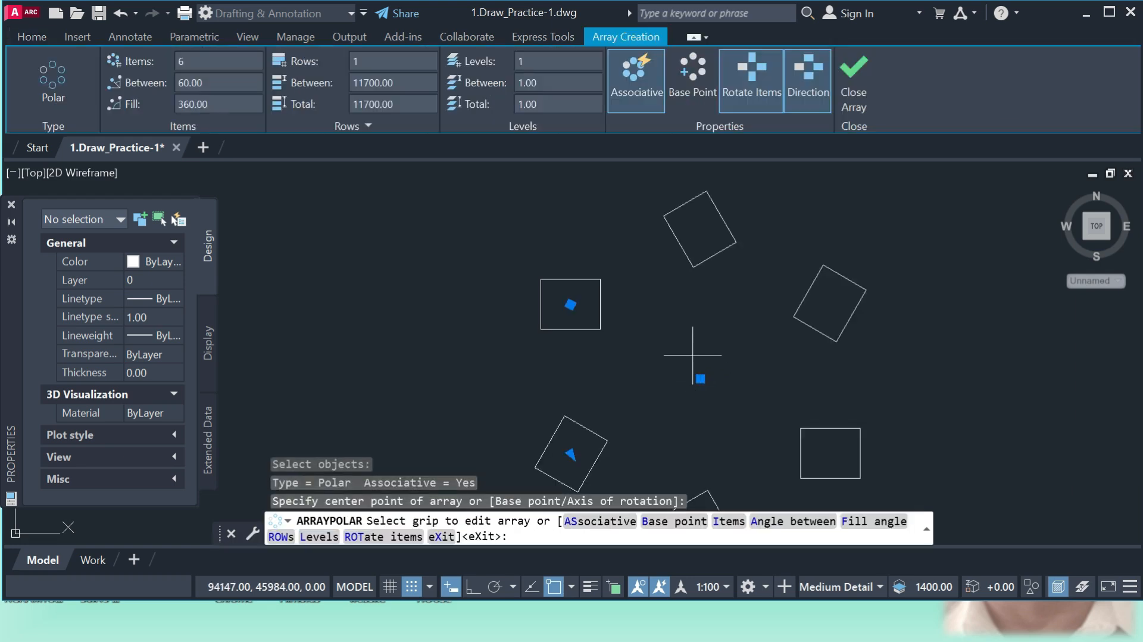
key("Return")
scroll(620, 248, "down", 4)
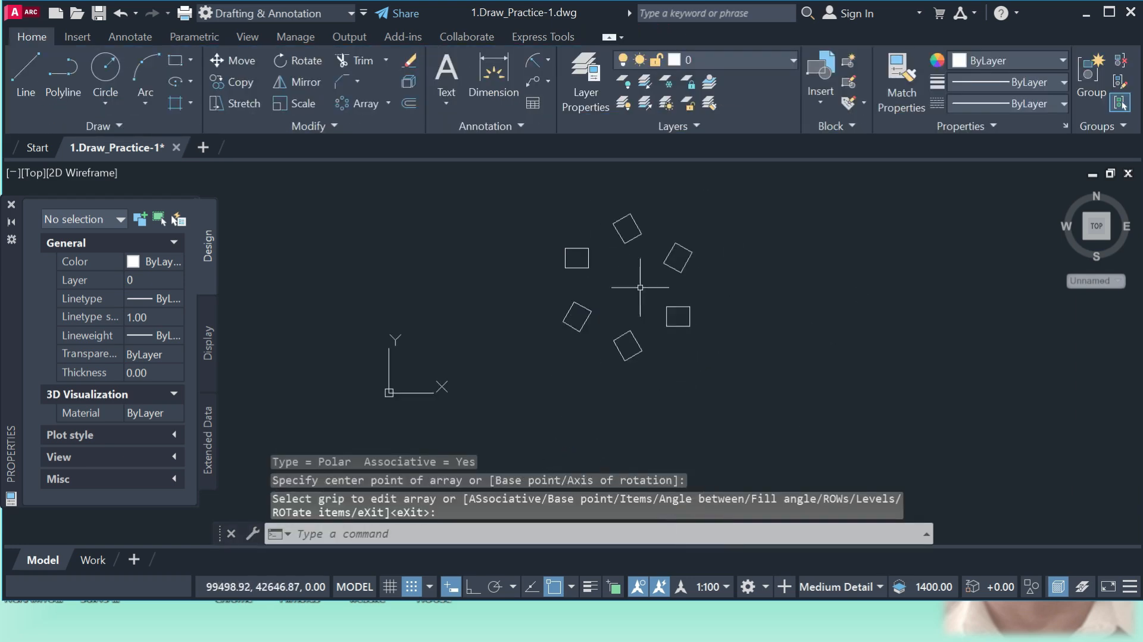
- Set the polar array to 10 items, 2 rows and 2 levels
left_click(687, 320)
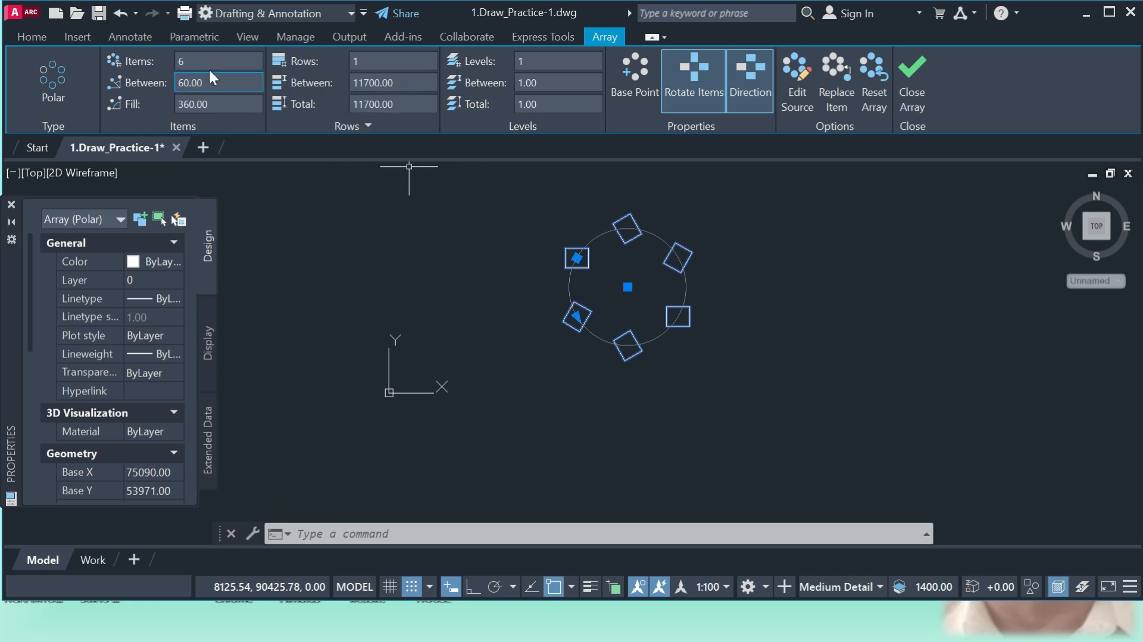
left_click(174, 57)
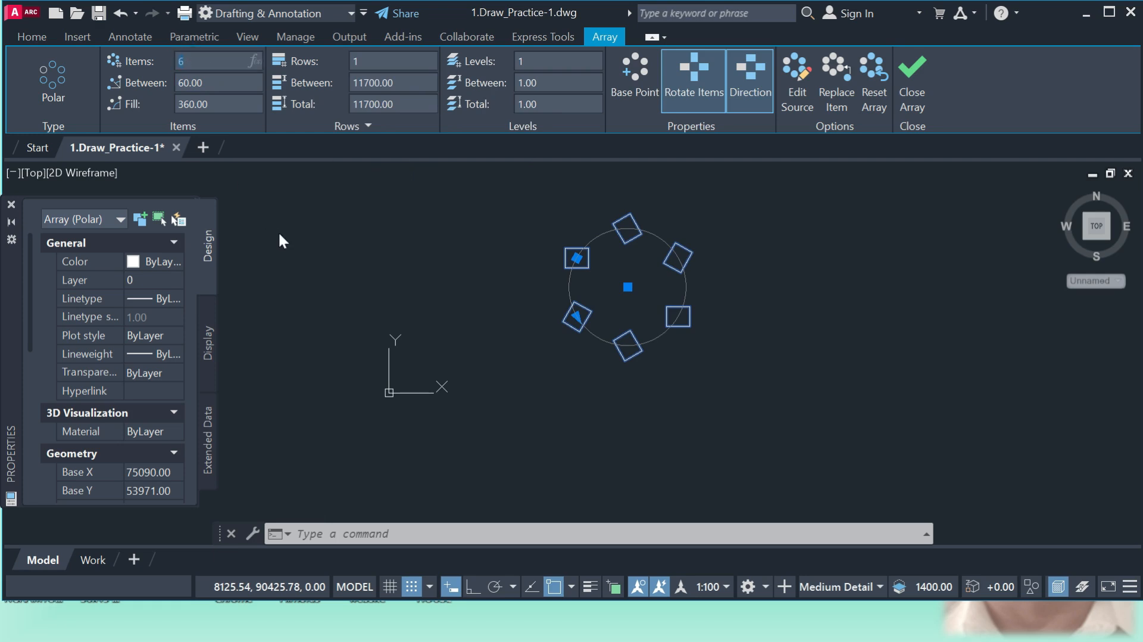
key("Return")
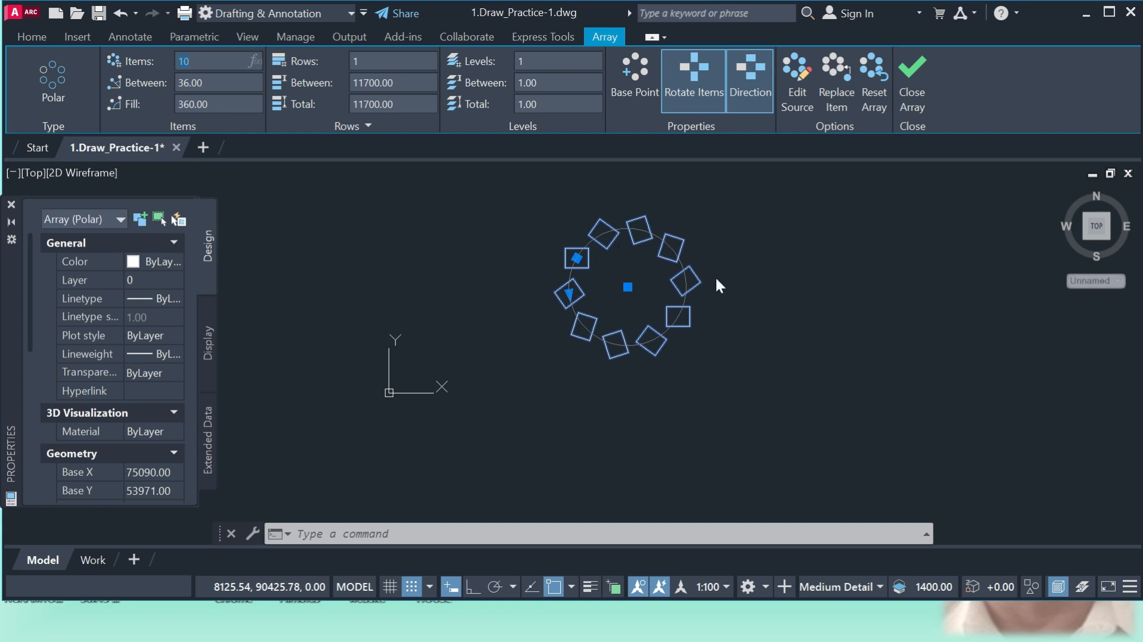
left_click(350, 62)
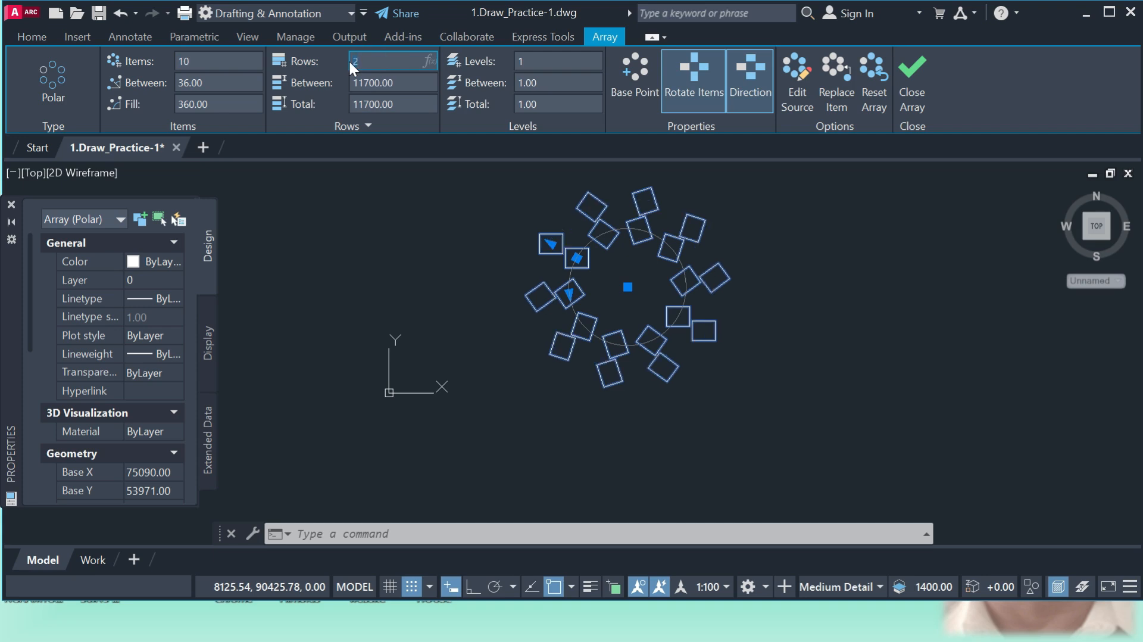
left_click(531, 61)
key("Return")
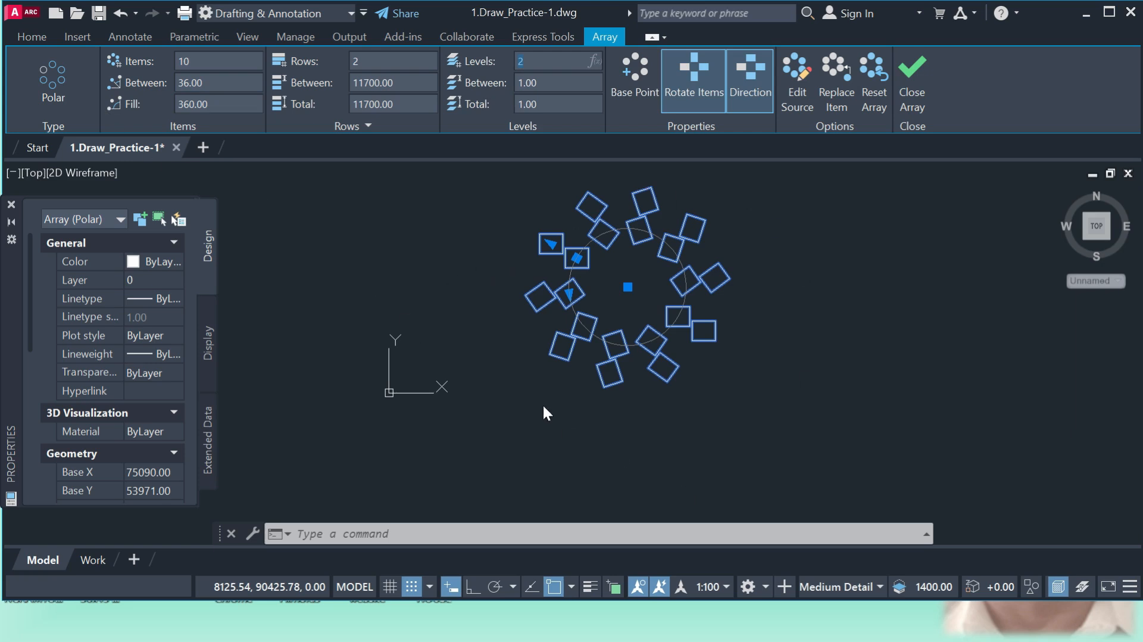
key("Escape")
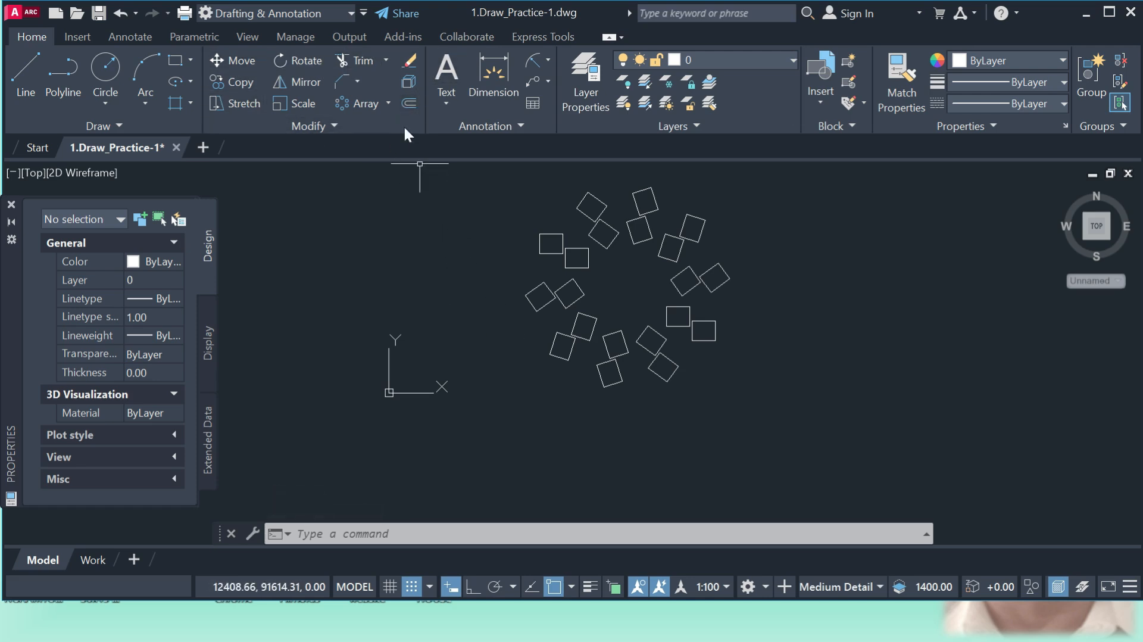
- Erase the whole polar array from the drawing
left_click(410, 65)
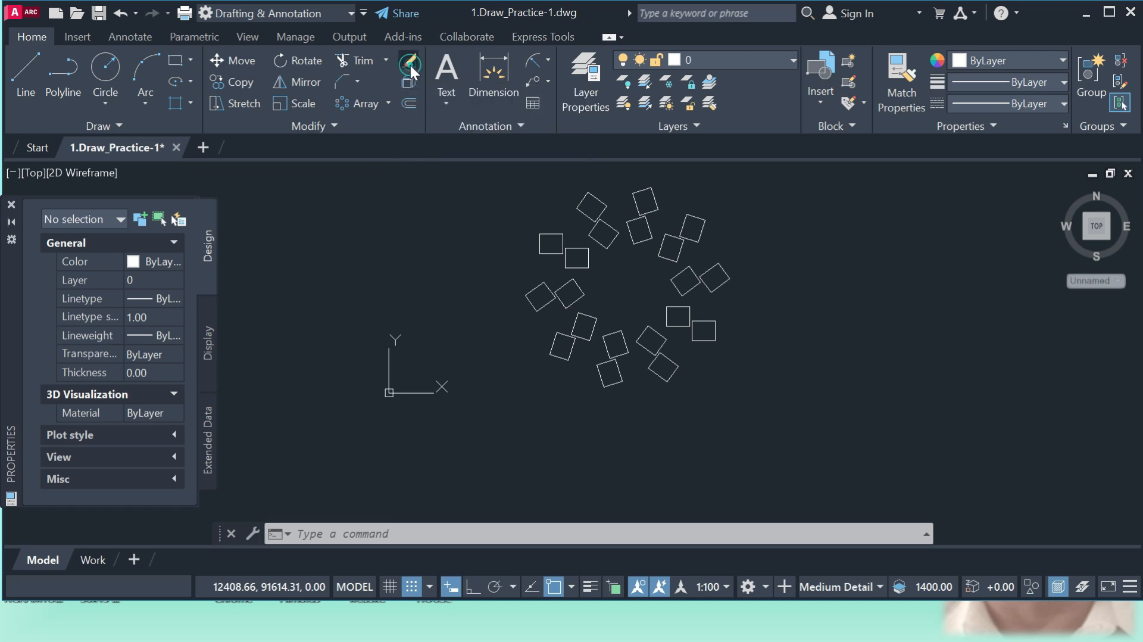
left_click(535, 309)
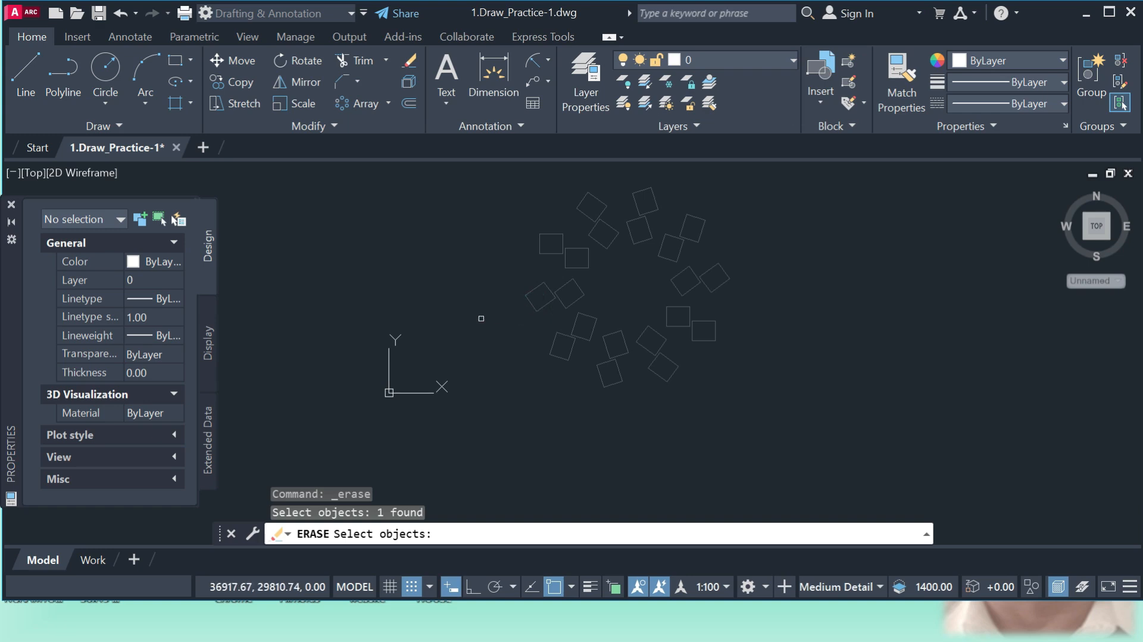
key("Return")
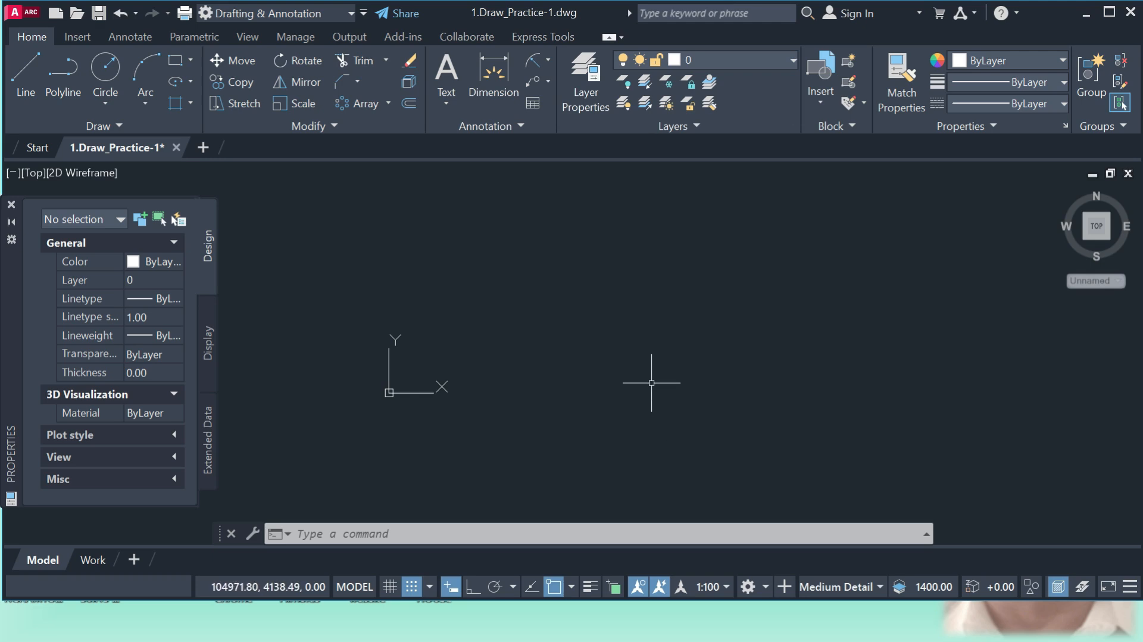
- Draw a circle of freehand radius in the empty drawing area, to the upper right of the UCS icon
type("c")
key("Return")
left_click(563, 311)
left_click(593, 342)
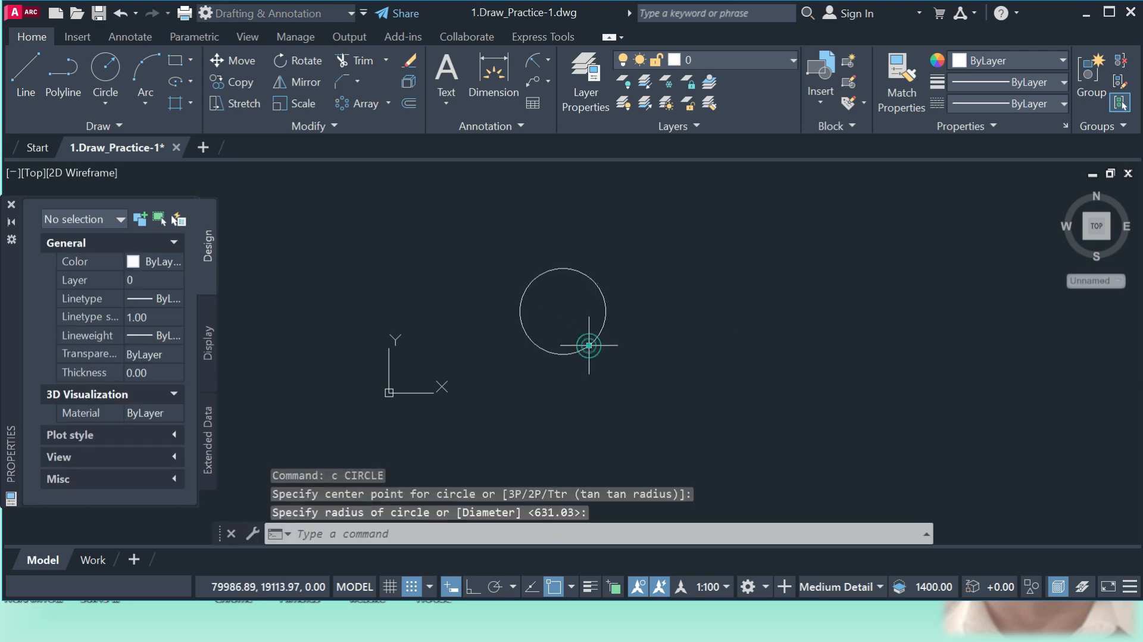
- Draw a rectangle from the circle's center to a point outside the circle at its lower right
type("rec")
key("Return")
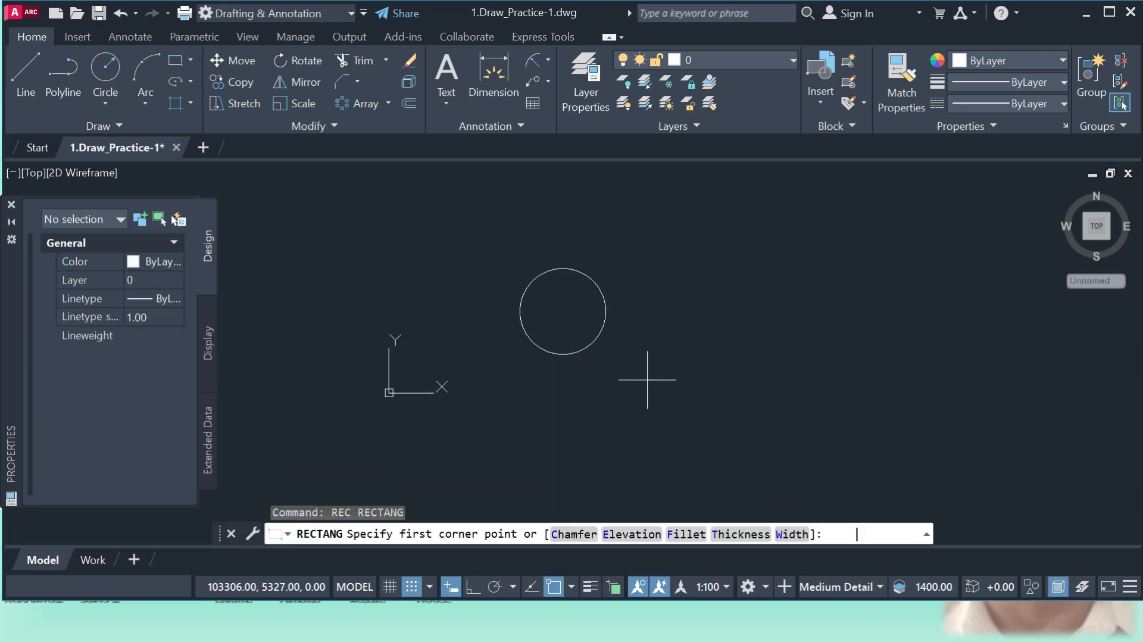
left_click(562, 312)
left_click(635, 361)
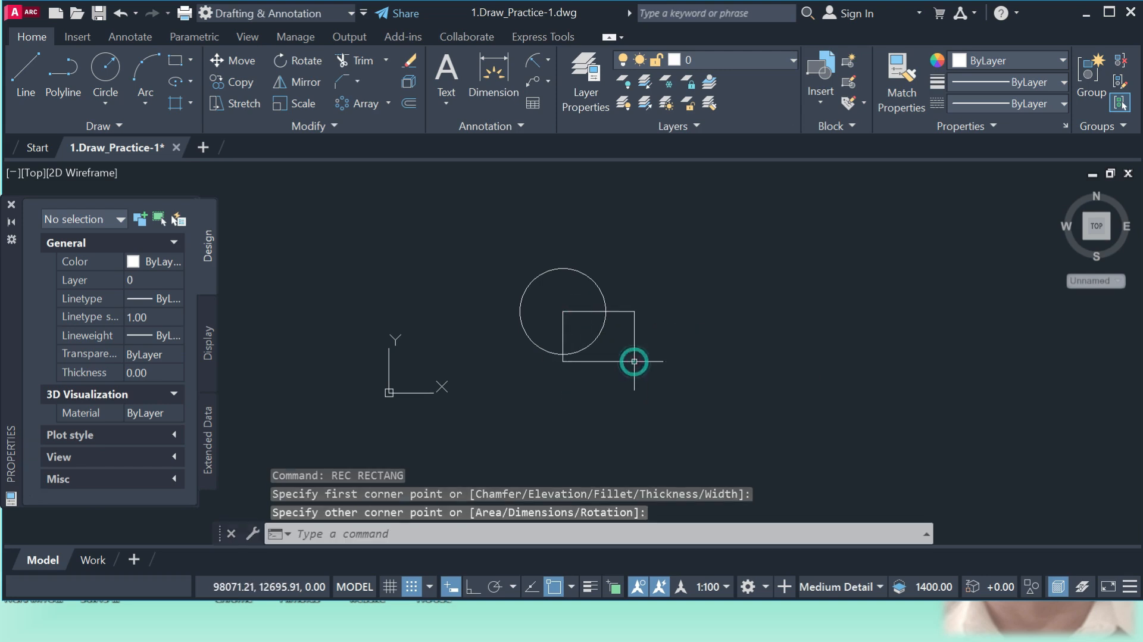
type("f")
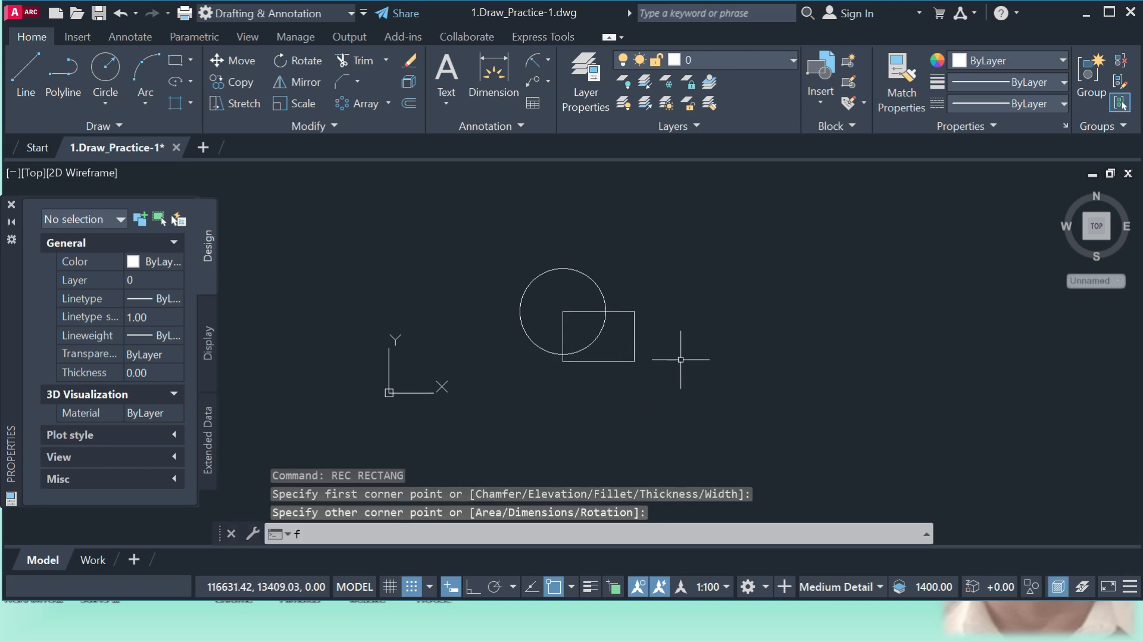
key("Return")
key("Escape")
- Draw a diagonal line crossing the rectangle and circle, from right of the rectangle to the circle's upper left
type("l")
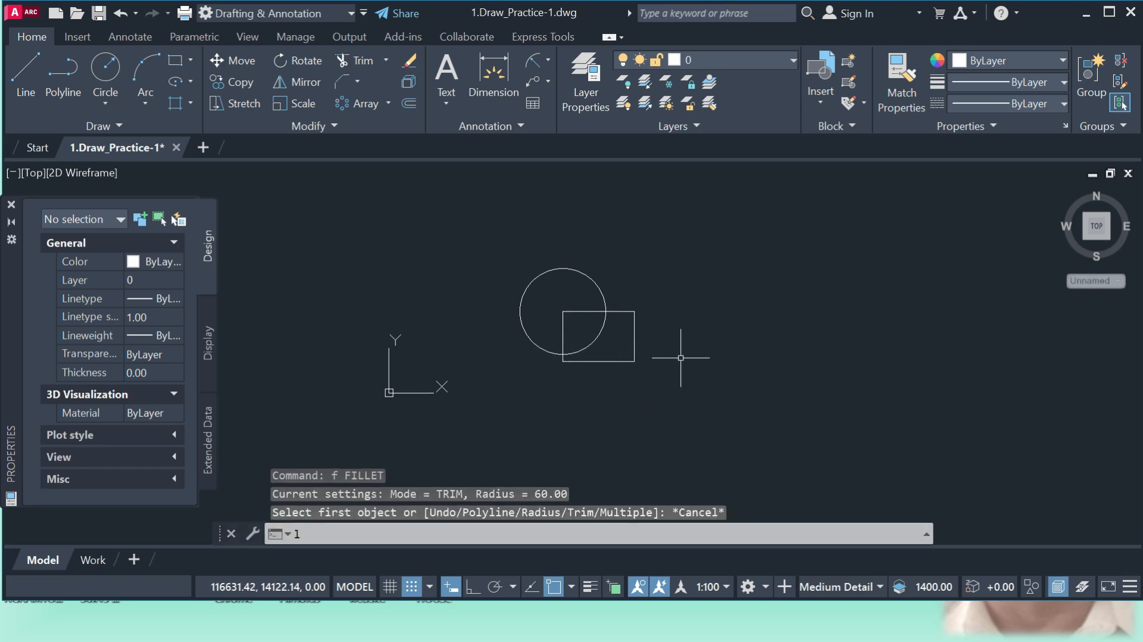
key("Return")
left_click(679, 354)
left_click(486, 274)
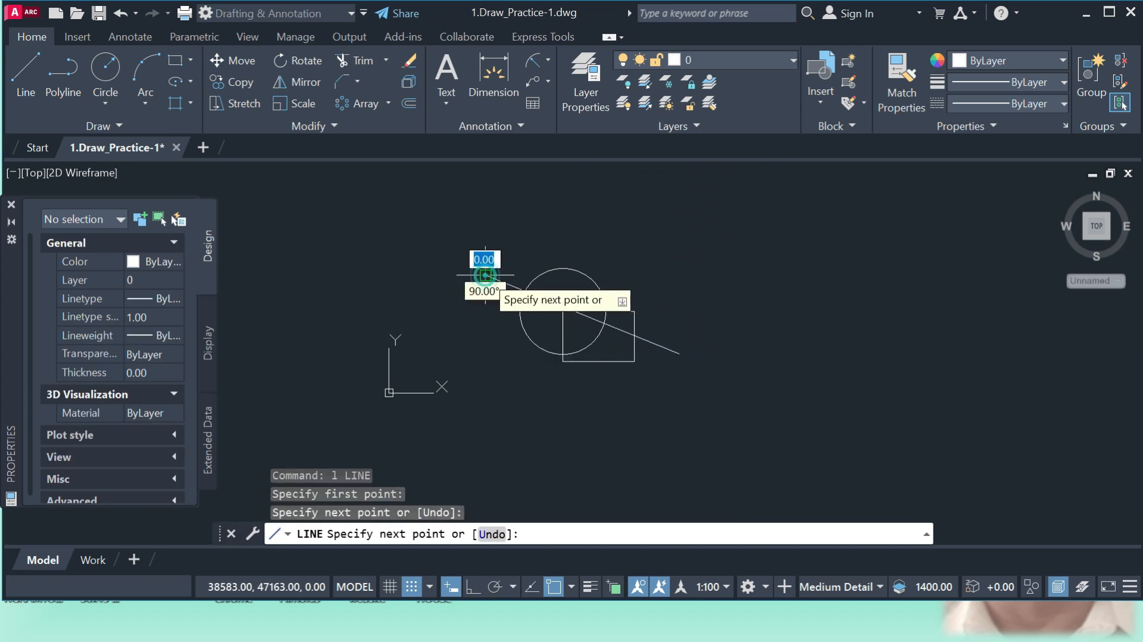
key("Return")
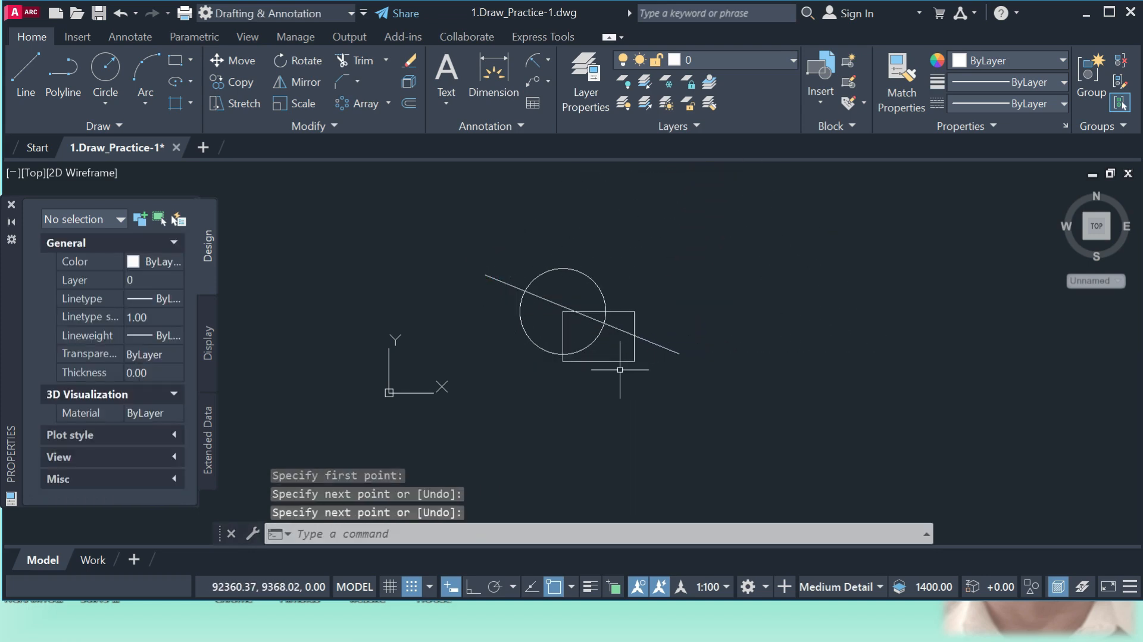
- Copy the circle, rectangle and line together and paste them as a block at about X 145186, Y 40745
left_click(454, 235)
left_click(719, 397)
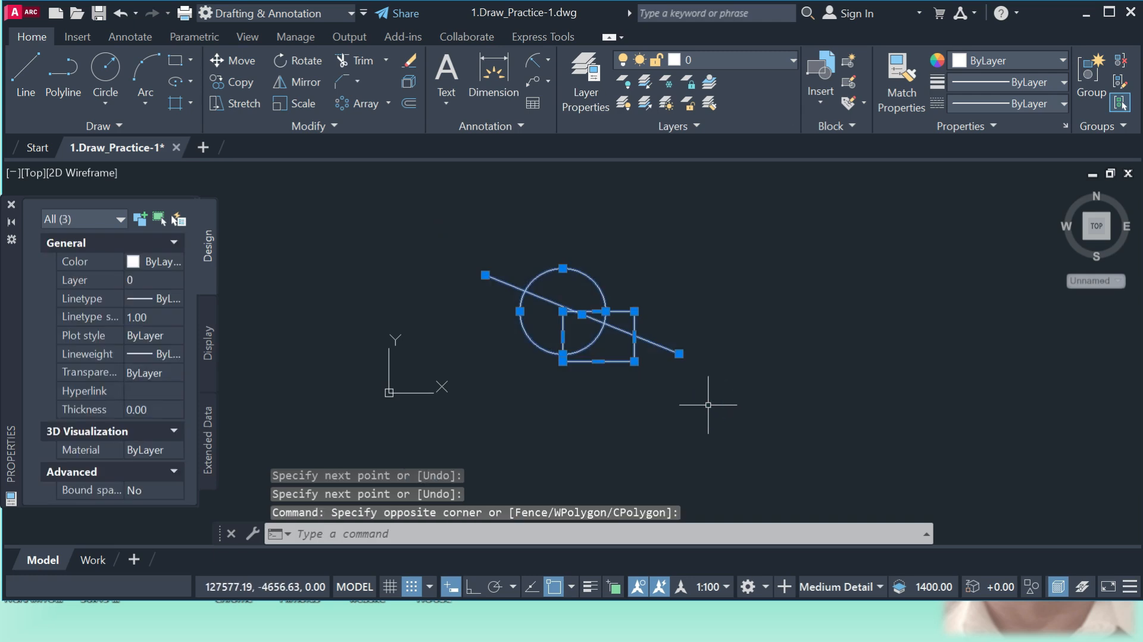
key("ctrl+c")
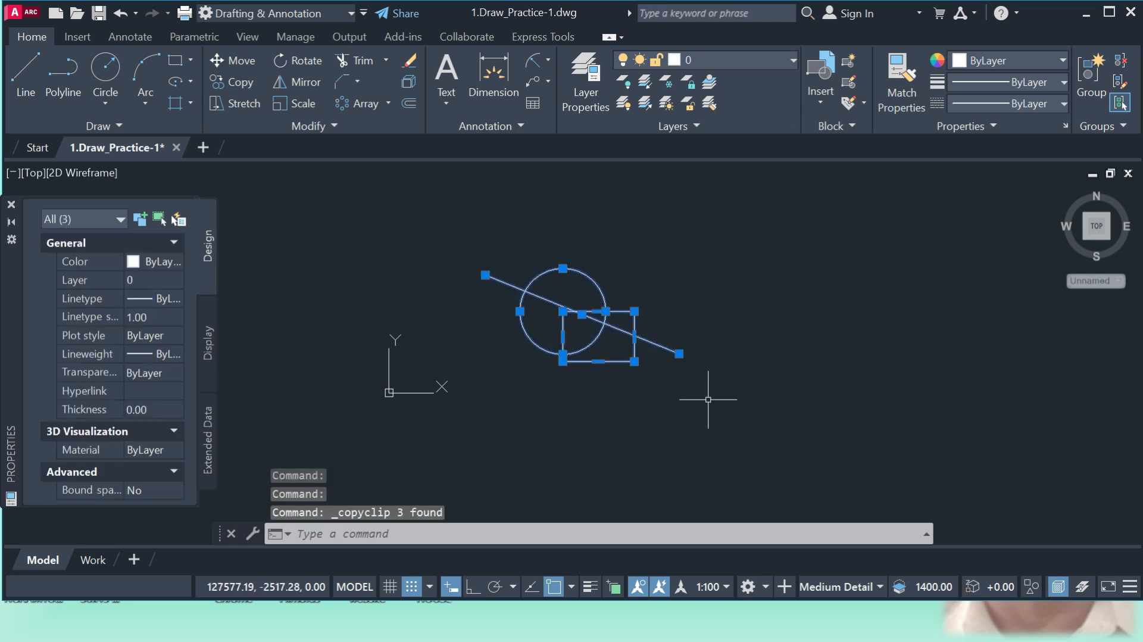
right_click(761, 232)
mouse_move(836, 118)
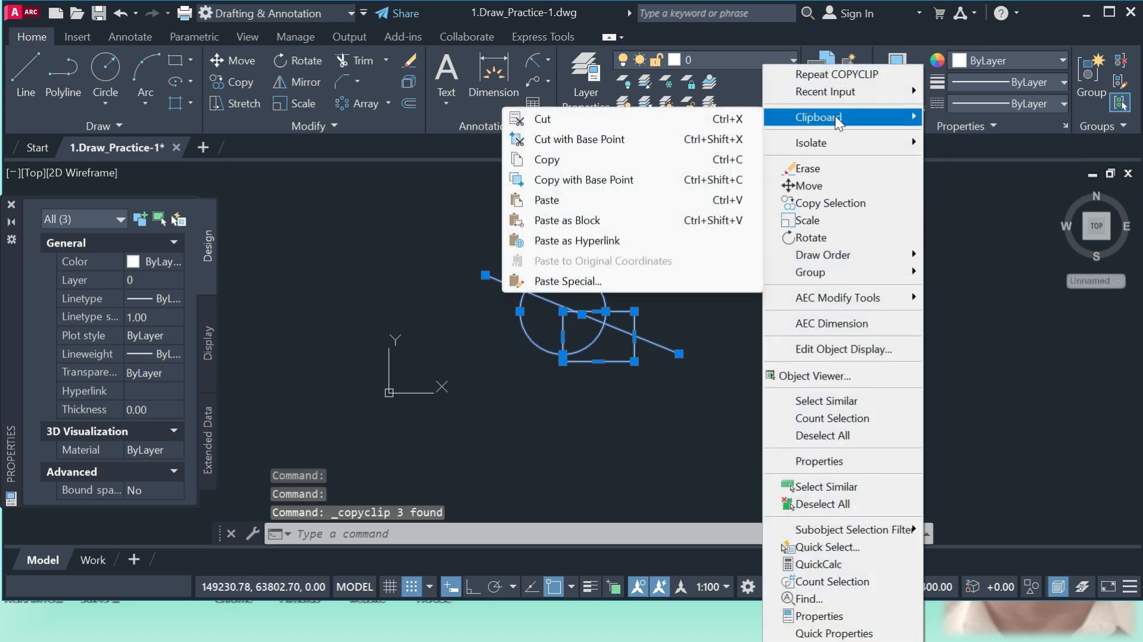
left_click(581, 225)
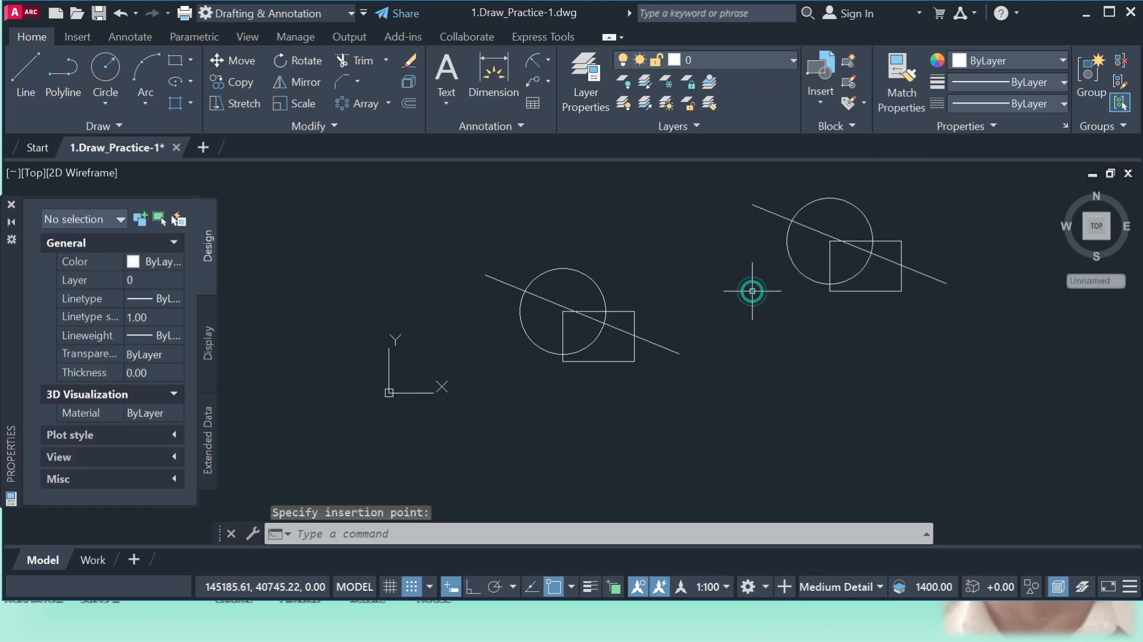
key("Escape")
- Examine whether the pasted circle, rectangle and line select together as one object, compared with the separate originals
scroll(547, 360, "down", 4)
scroll(610, 360, "up", 4)
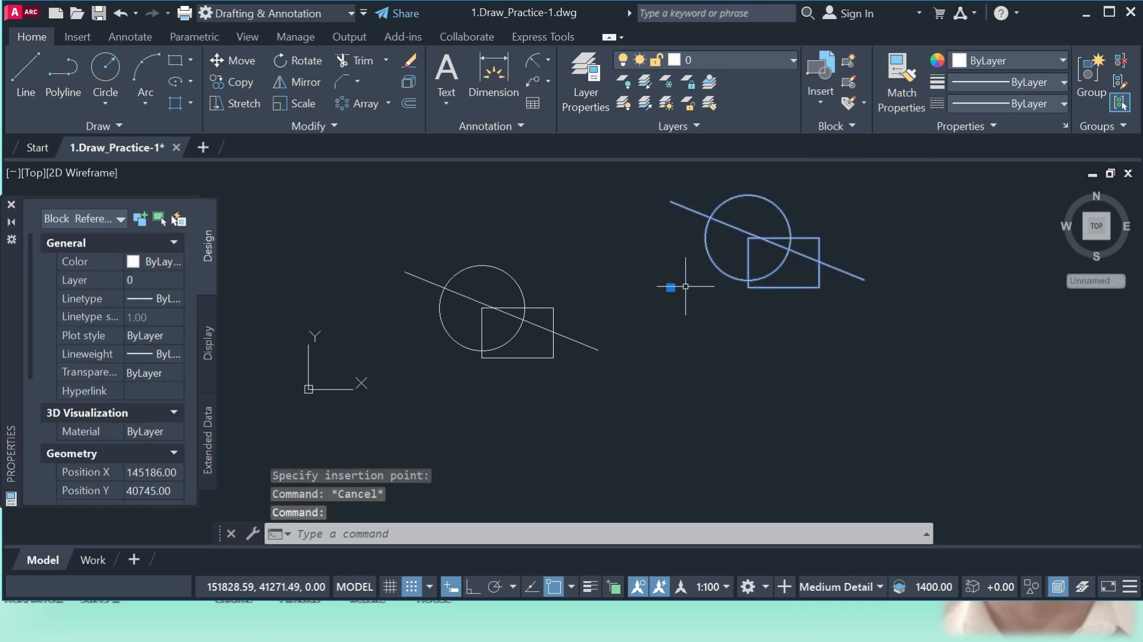
key("Escape")
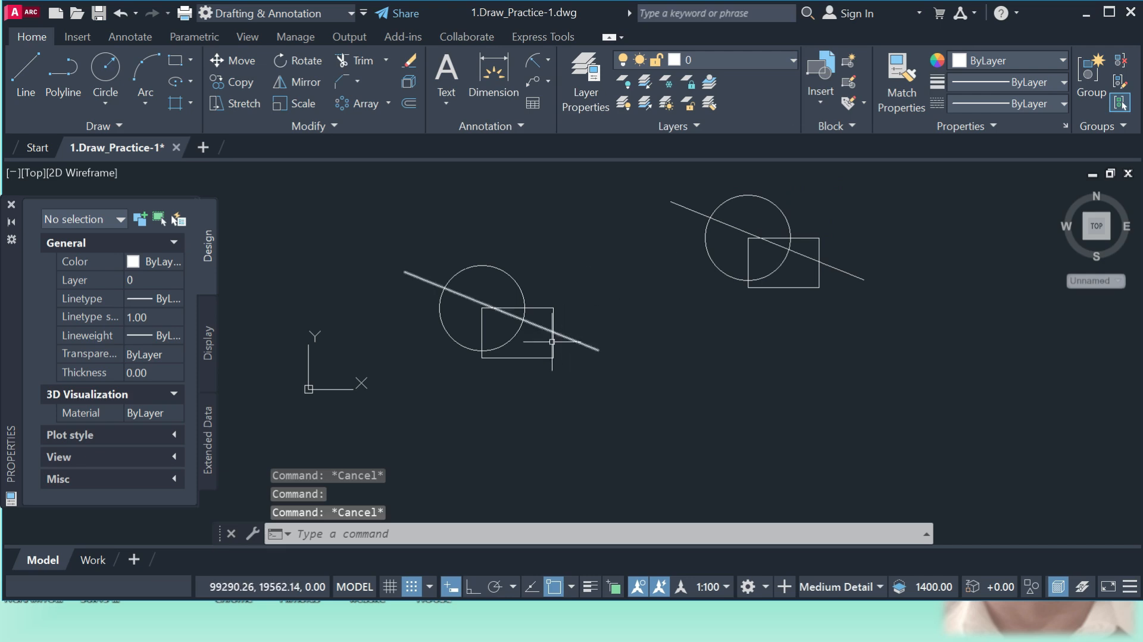
scroll(539, 289, "down", 3)
scroll(706, 303, "up", 3)
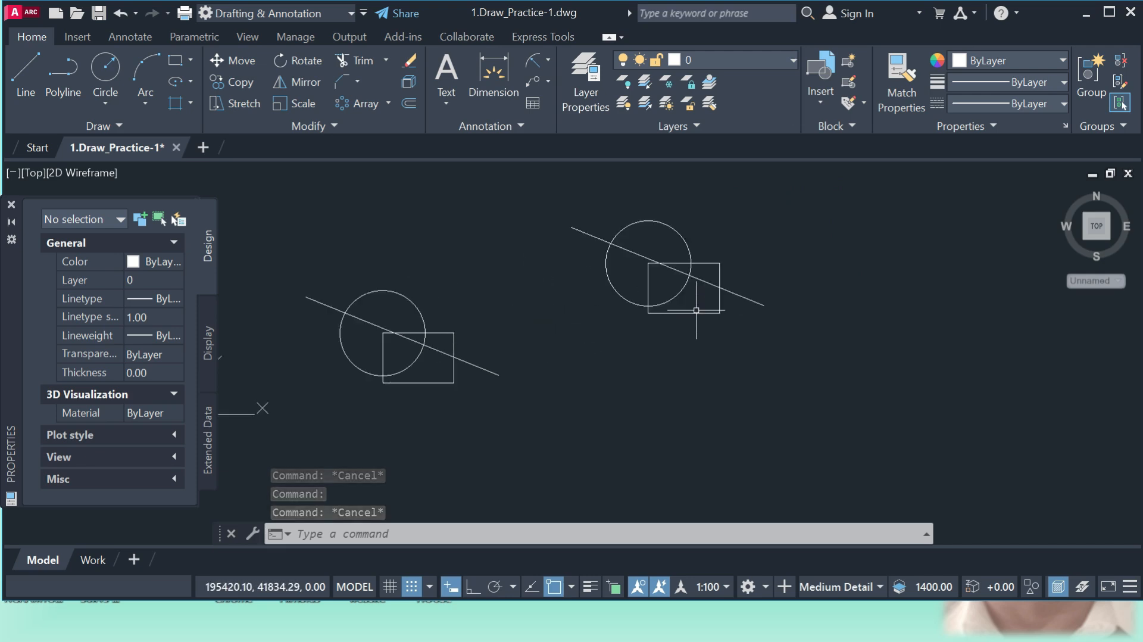
left_click(750, 302)
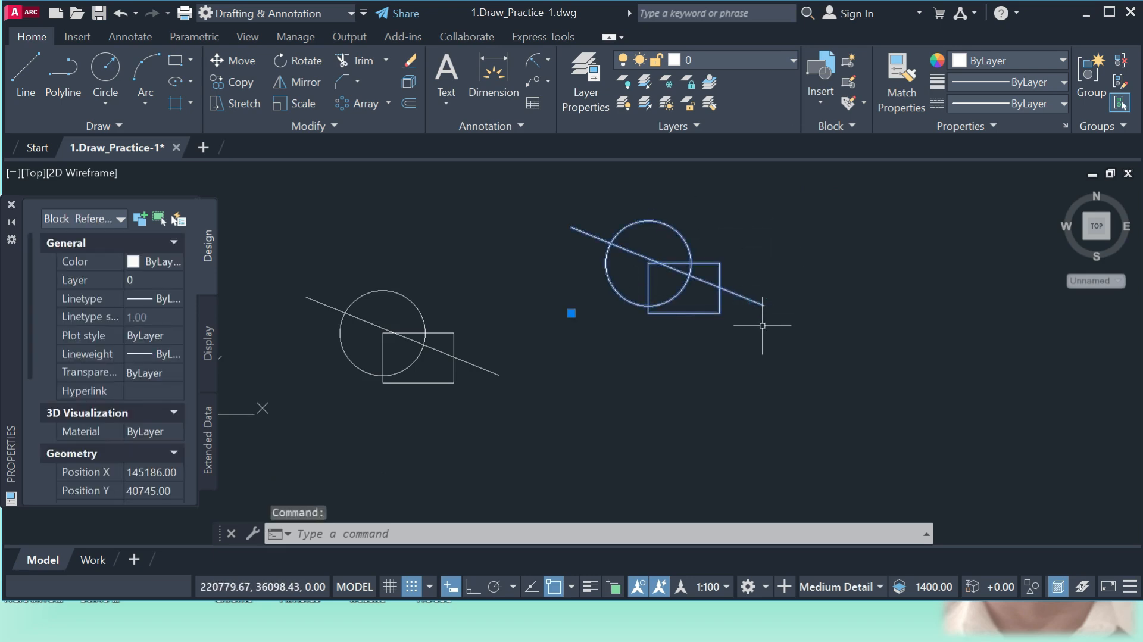
key("Escape")
key("Escape")
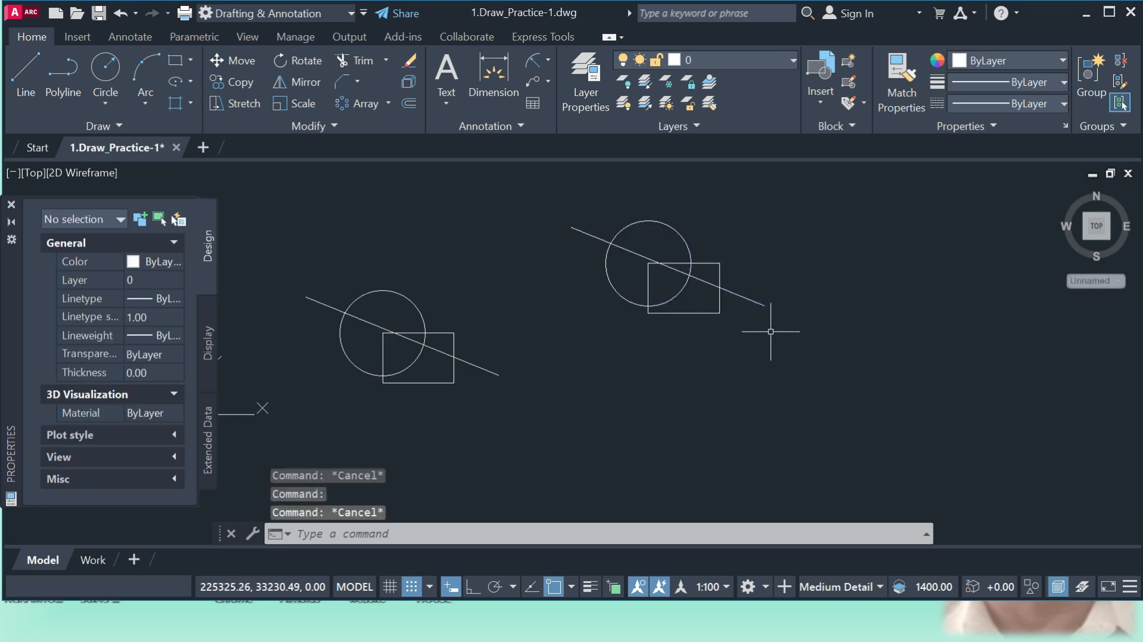
- Explode the pasted block of circle, rectangle and line into separate objects
left_click(407, 81)
left_click(599, 240)
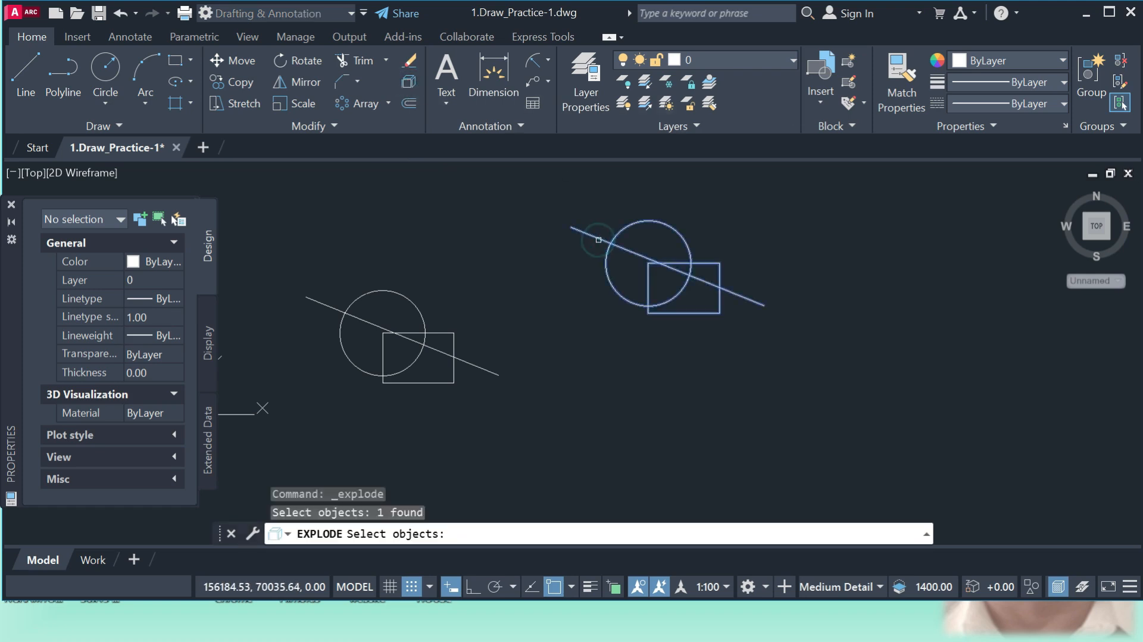
key("Return")
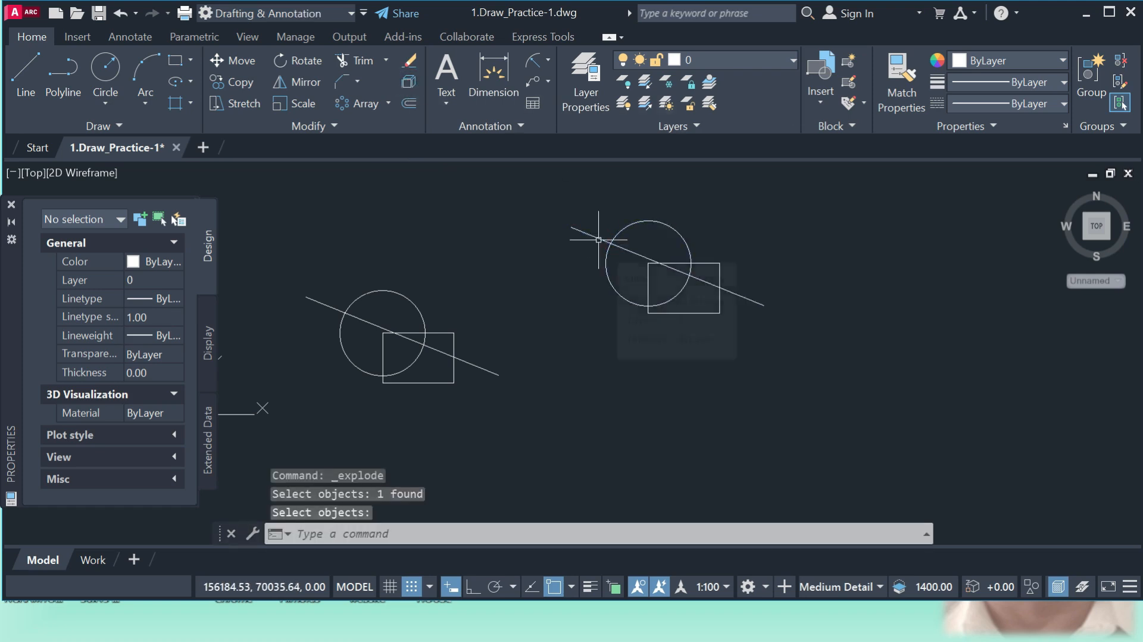
- Check whether the exploded line, rectangle and circle can each be selected individually
scroll(743, 300, "up", 2)
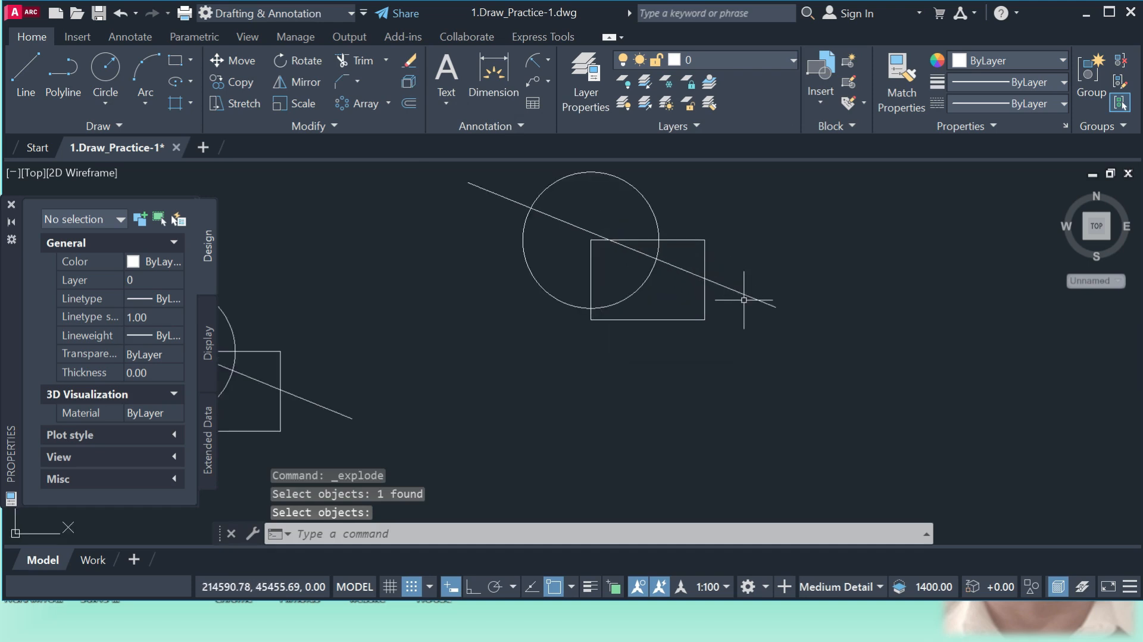
left_click(743, 300)
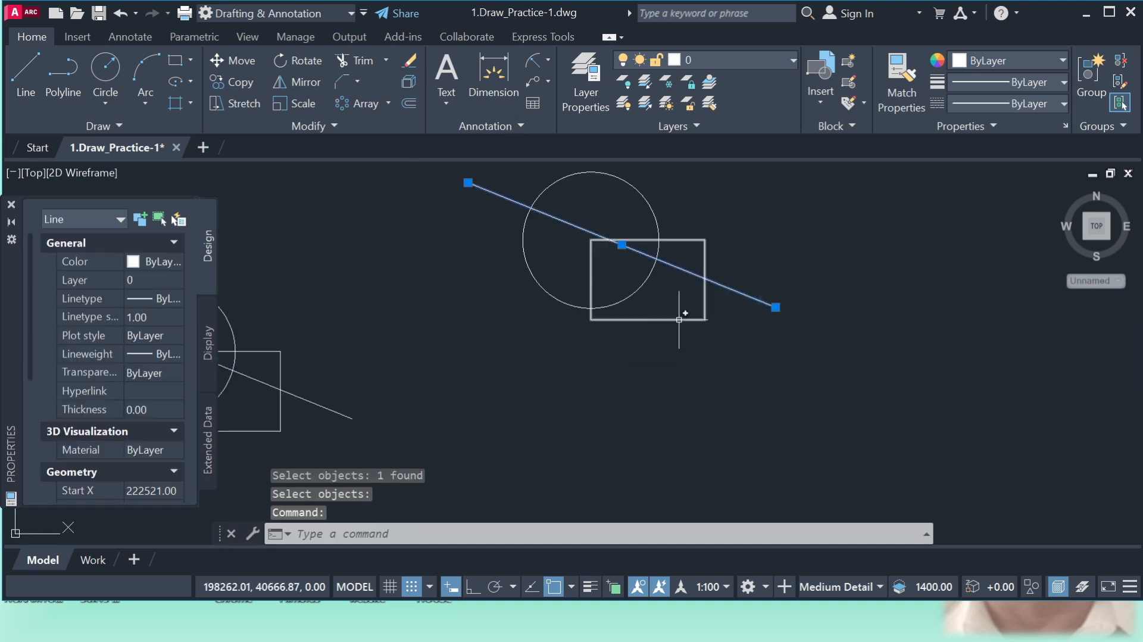
left_click(679, 319)
left_click(558, 301)
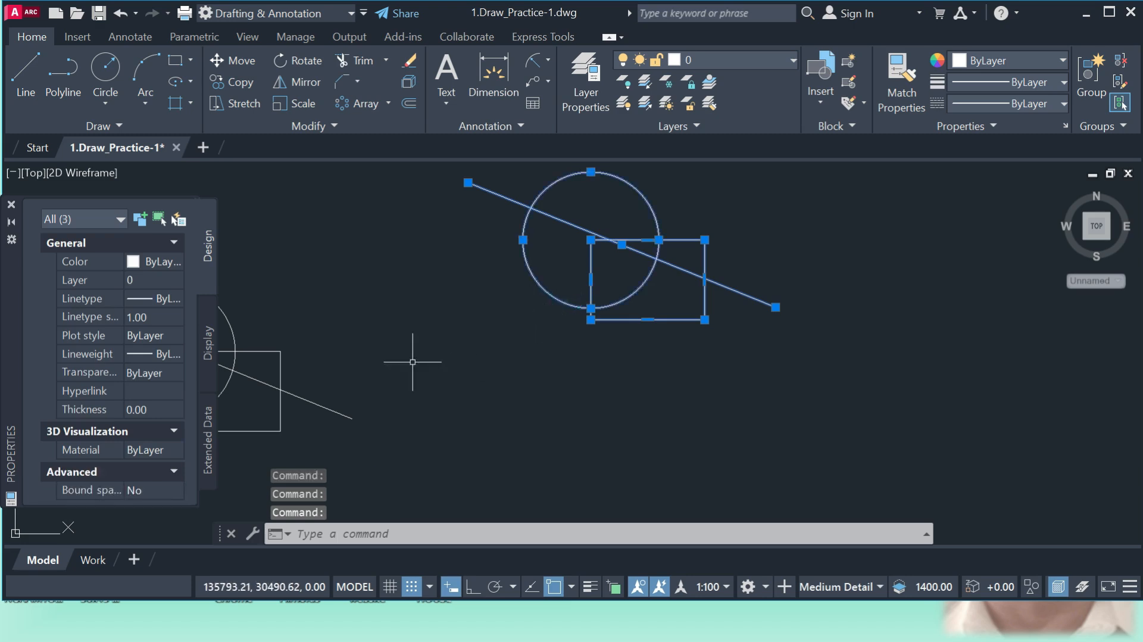
scroll(476, 333, "down", 3)
key("Escape")
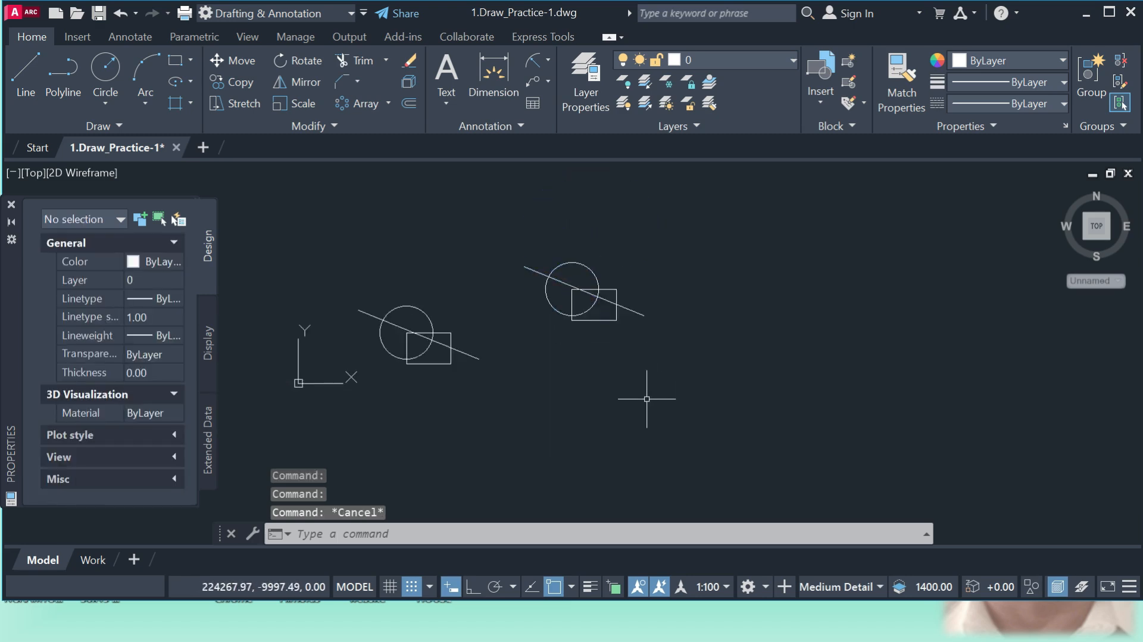
- Erase both sets of circle, rectangle and line from the drawing
left_click(696, 433)
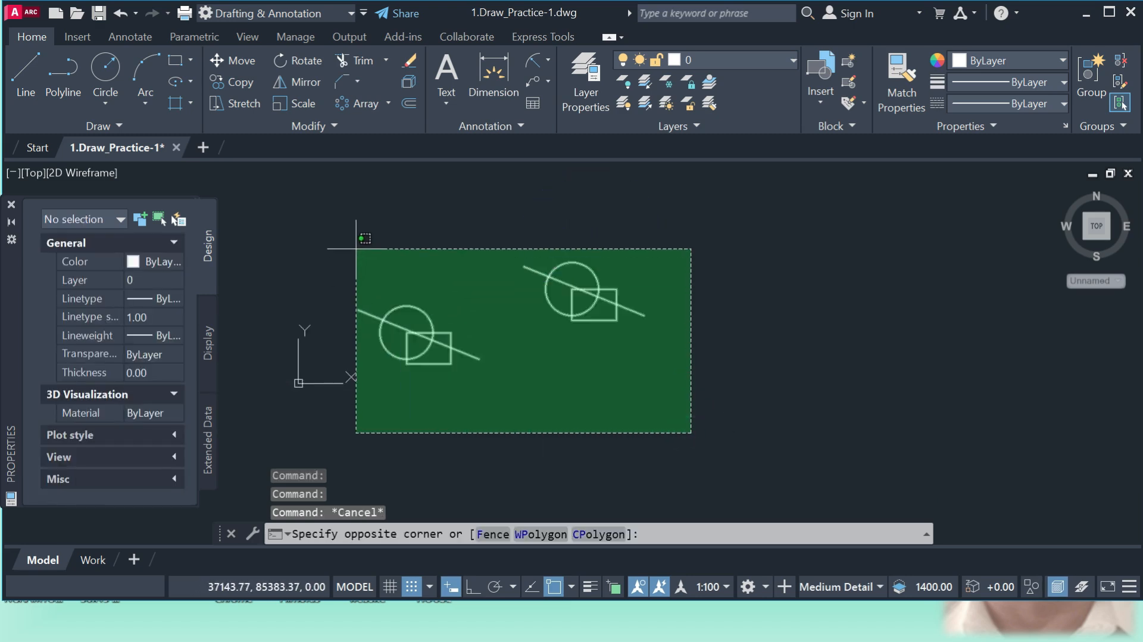
left_click(356, 248)
key("Return")
- Draw a single gently descending line from about X 152946, Y 37501 to X 250343, Y 17966
type("l")
key("Return")
left_click(536, 325)
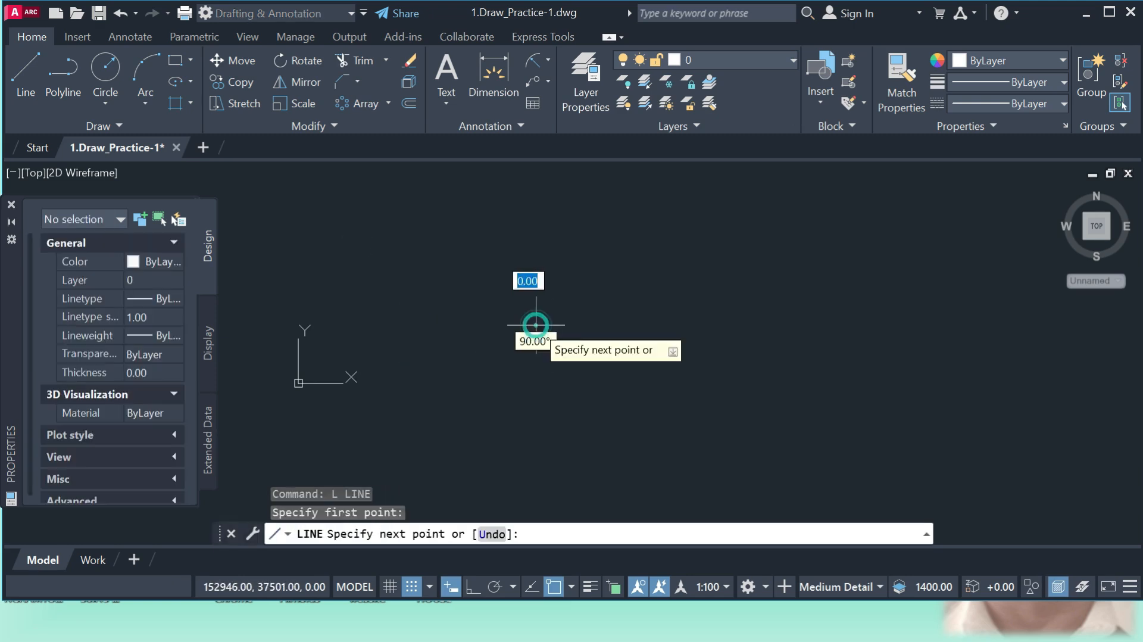
left_click(688, 355)
key("Return")
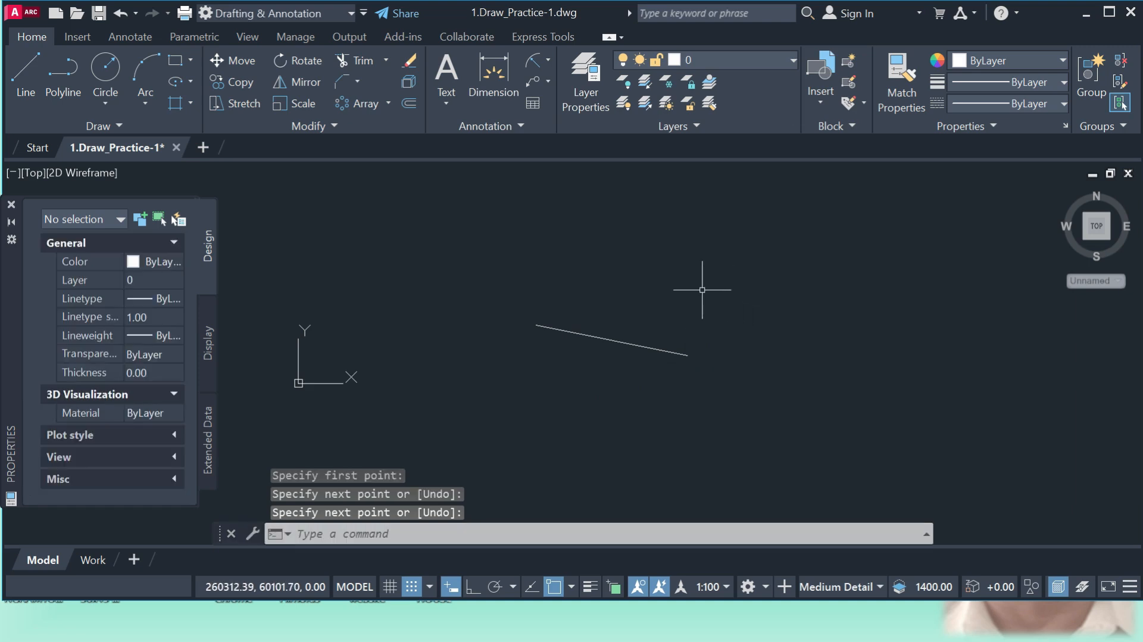
- Draw a small upright rectangle to the upper right of the line, starting at about X 281786, Y 88448
type("r")
key("Return")
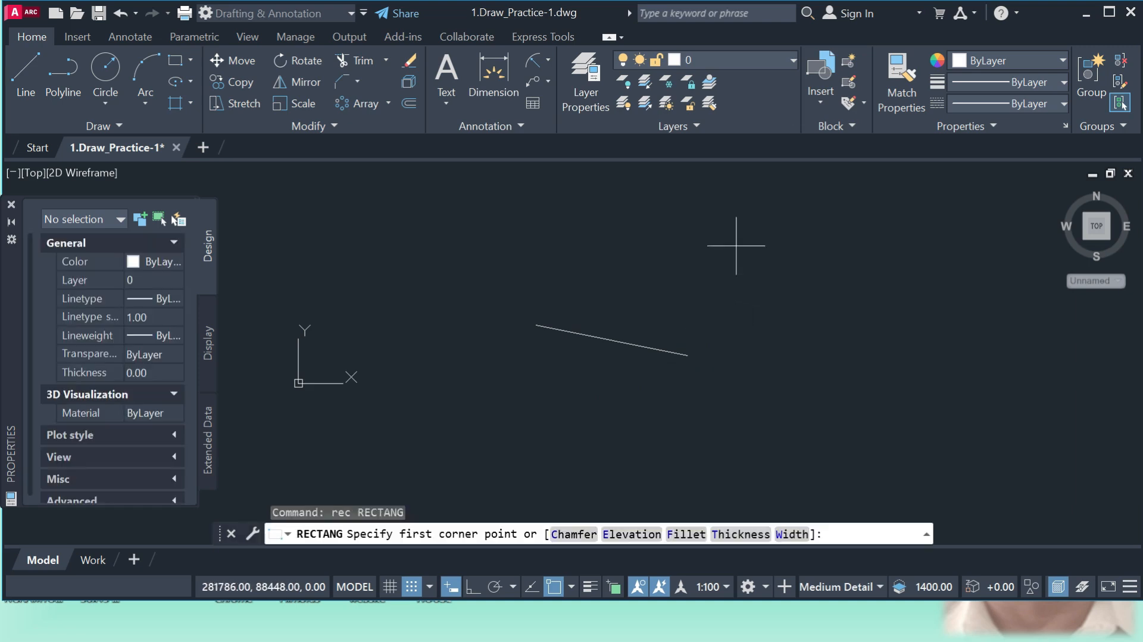
left_click(736, 246)
left_click(766, 291)
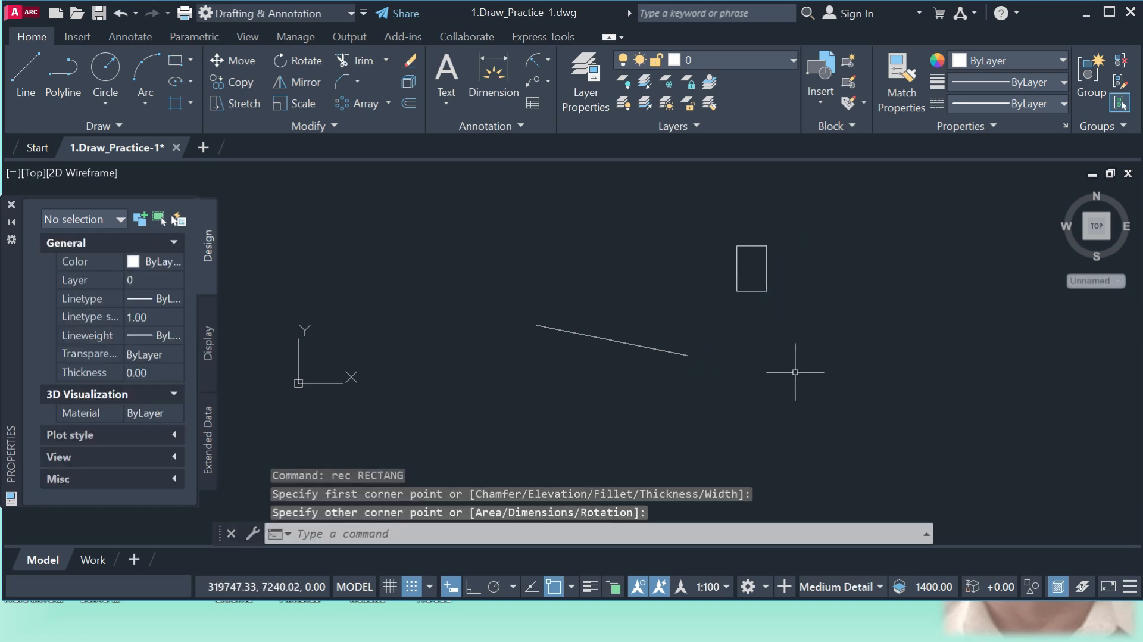
- Draw a circle just below the small rectangle, to the right of the line
type("c")
key("Return")
left_click(796, 349)
left_click(821, 387)
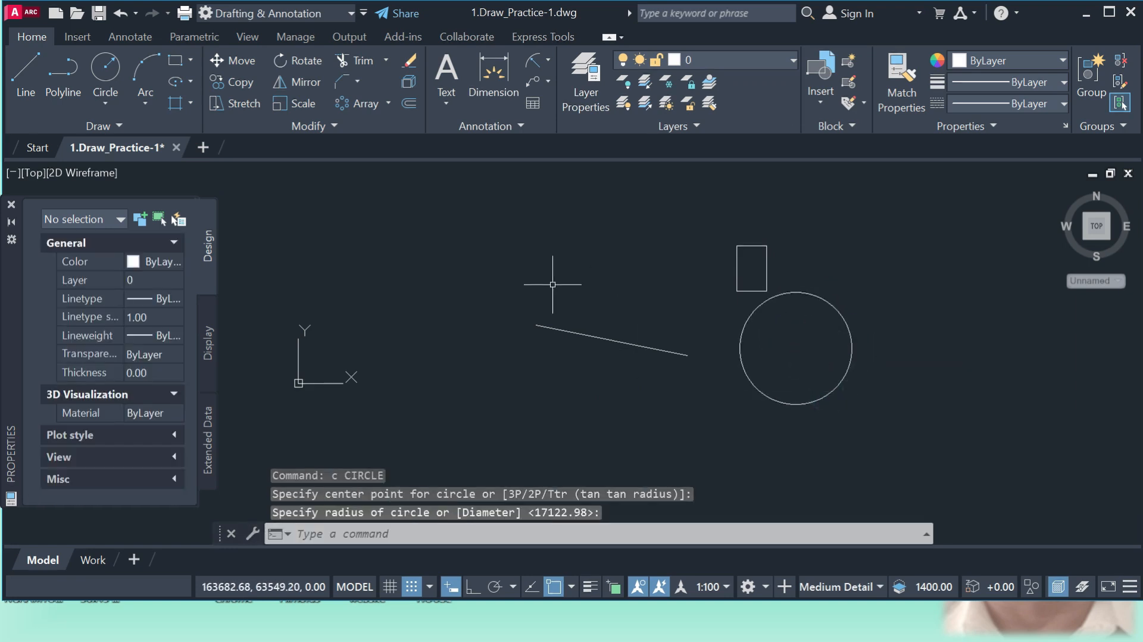
- Offset the line by a distance of 100 to its upper side
left_click(410, 103)
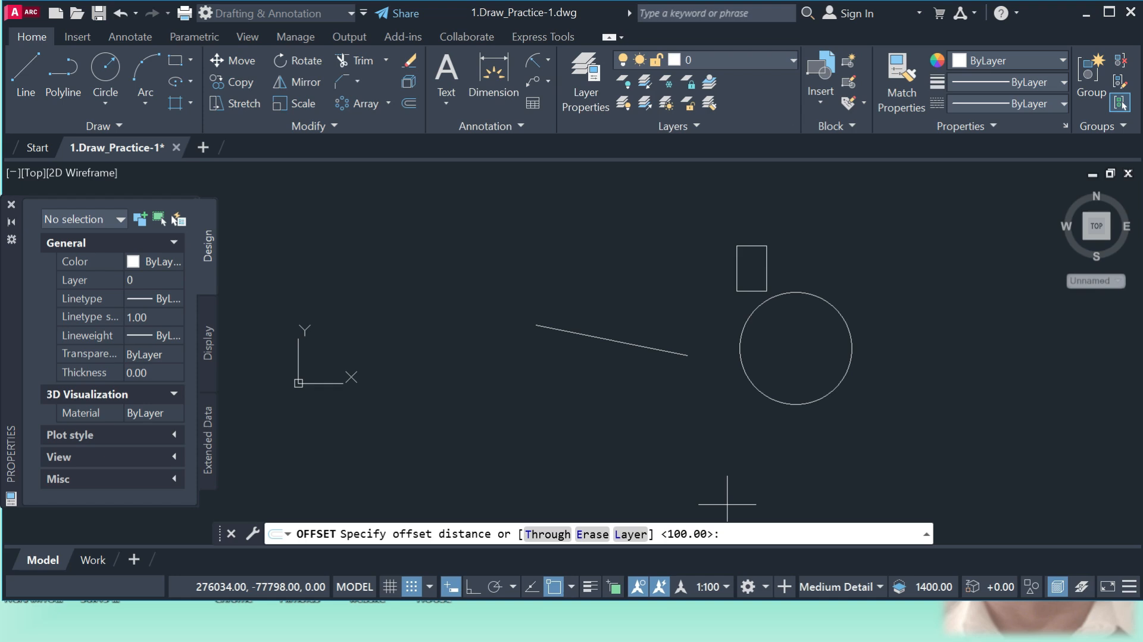
key("Return")
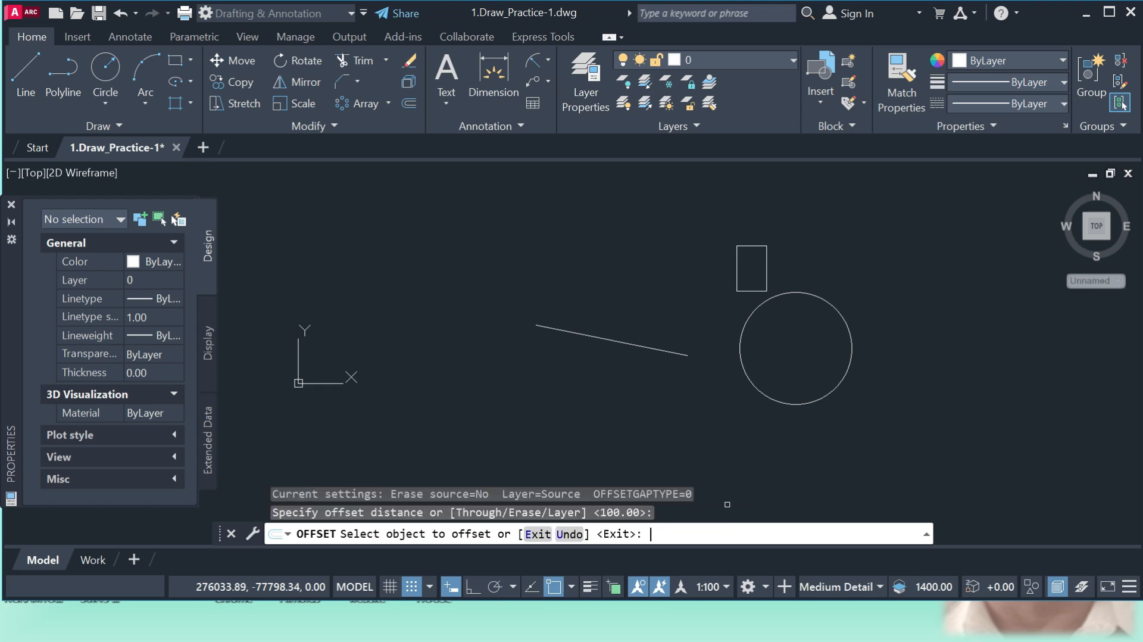
left_click(631, 344)
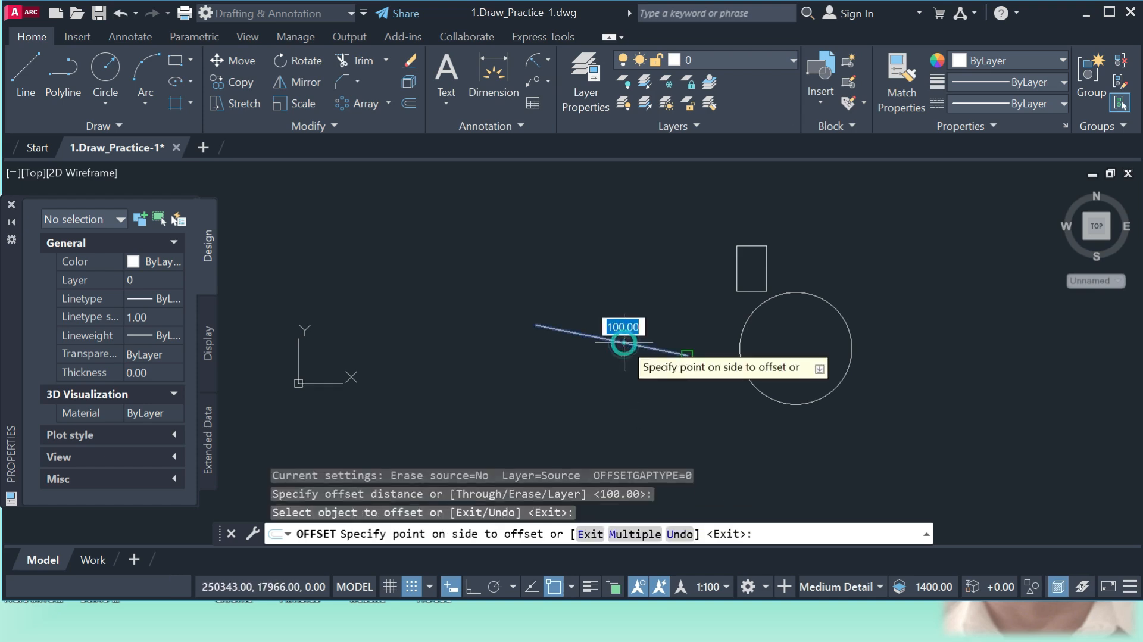
left_click(652, 266)
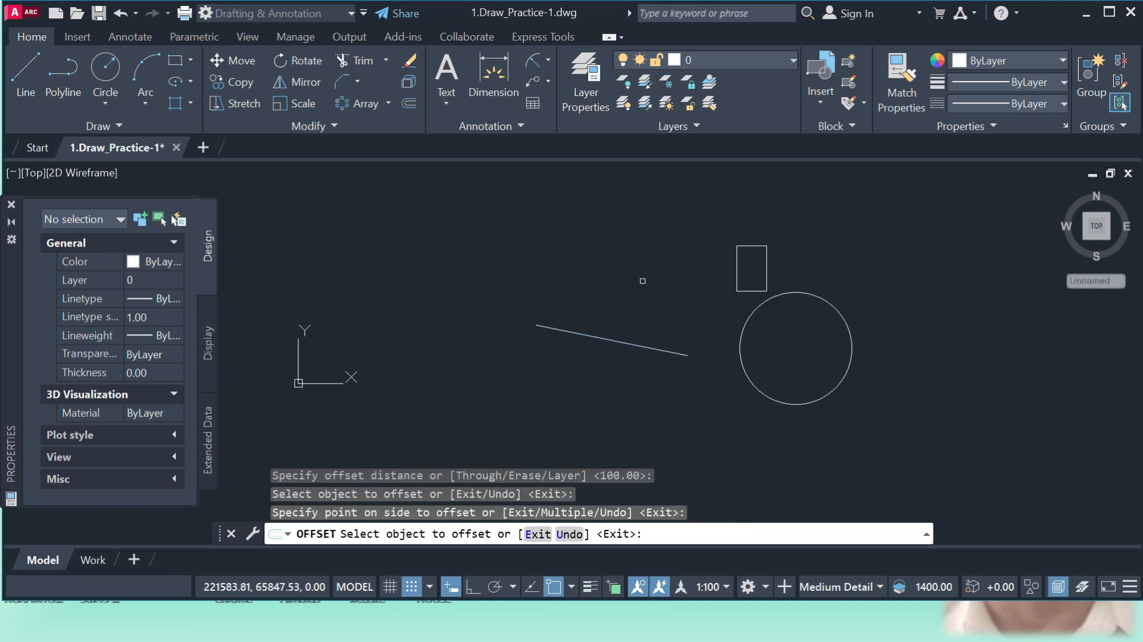
scroll(628, 339, "up", 10)
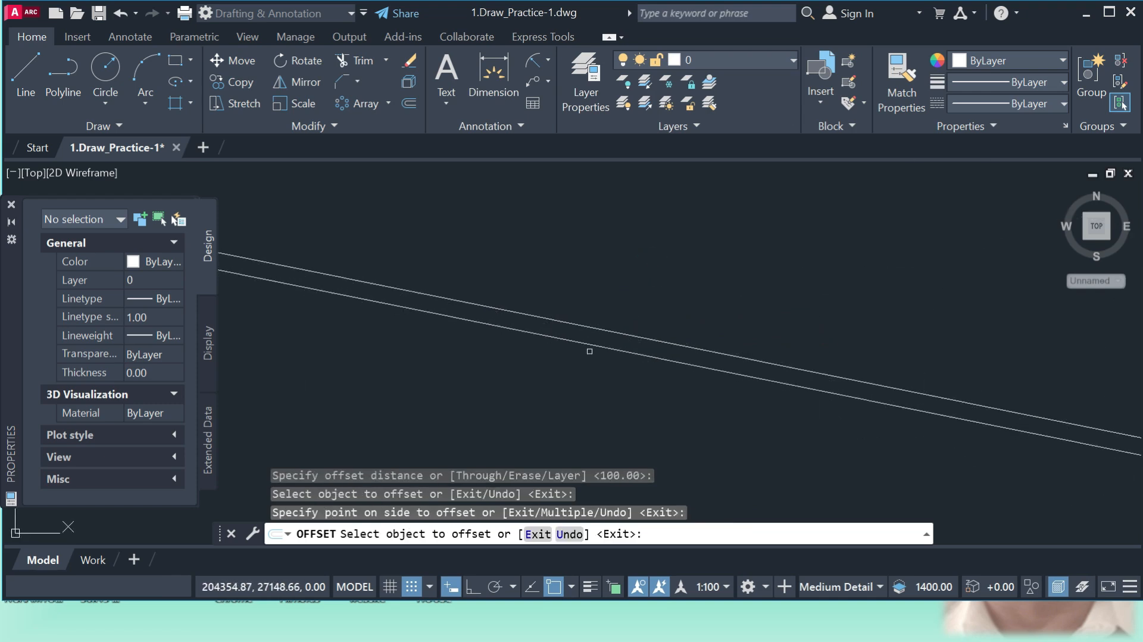
scroll(620, 357, "down", 6)
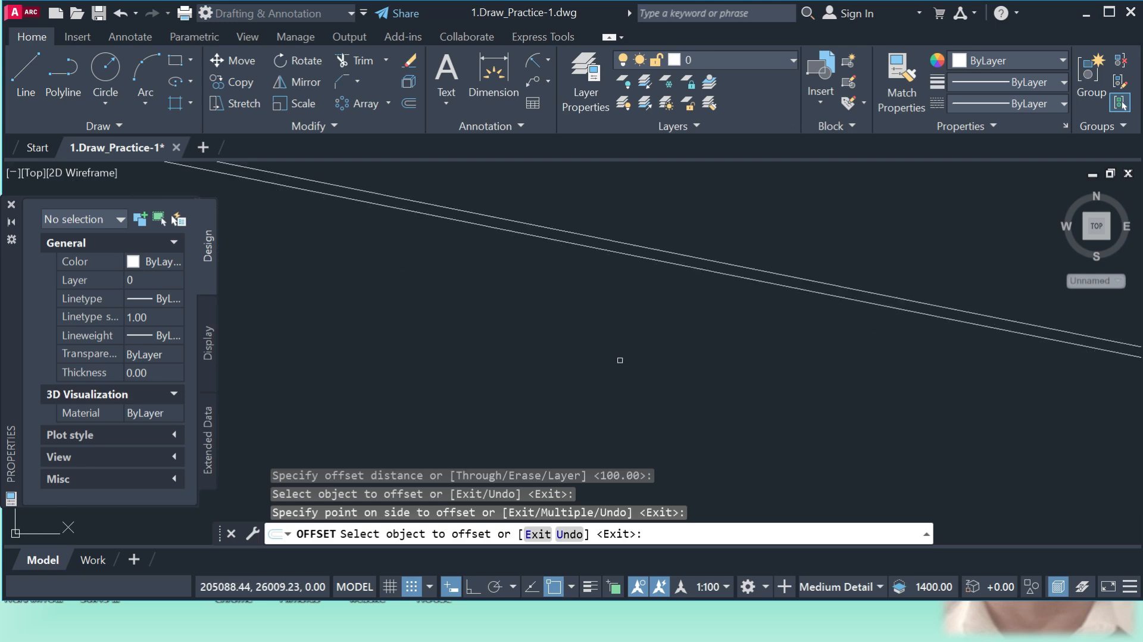
- End the offset and erase the upper of the two closely spaced parallel lines
key("Escape")
left_click(662, 252)
type("e")
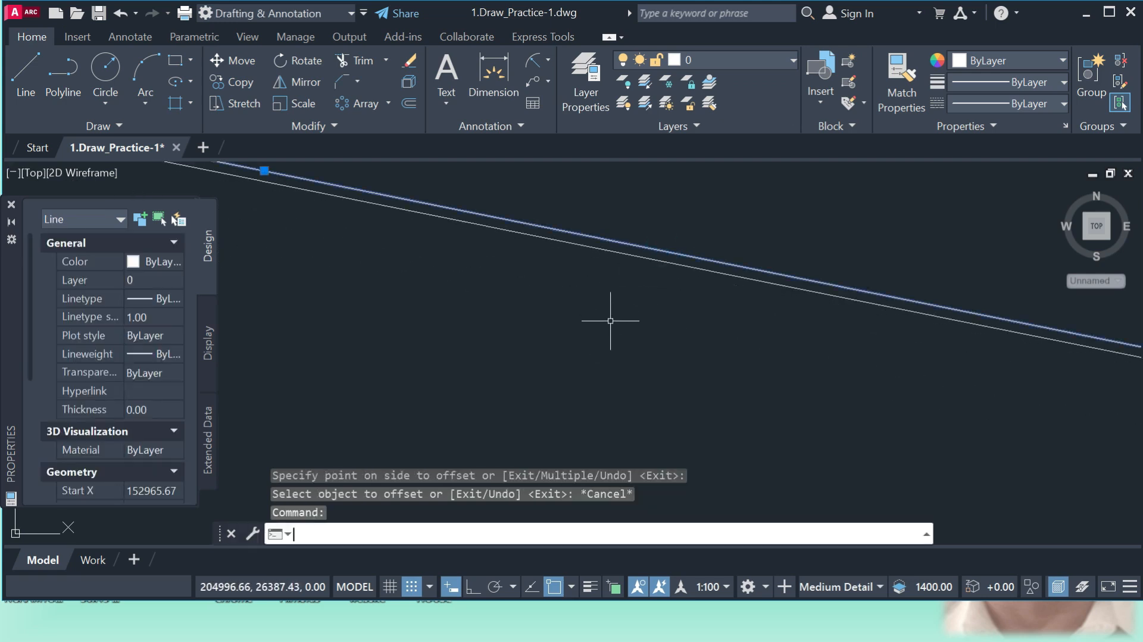
key("Return")
scroll(610, 320, "down", 10)
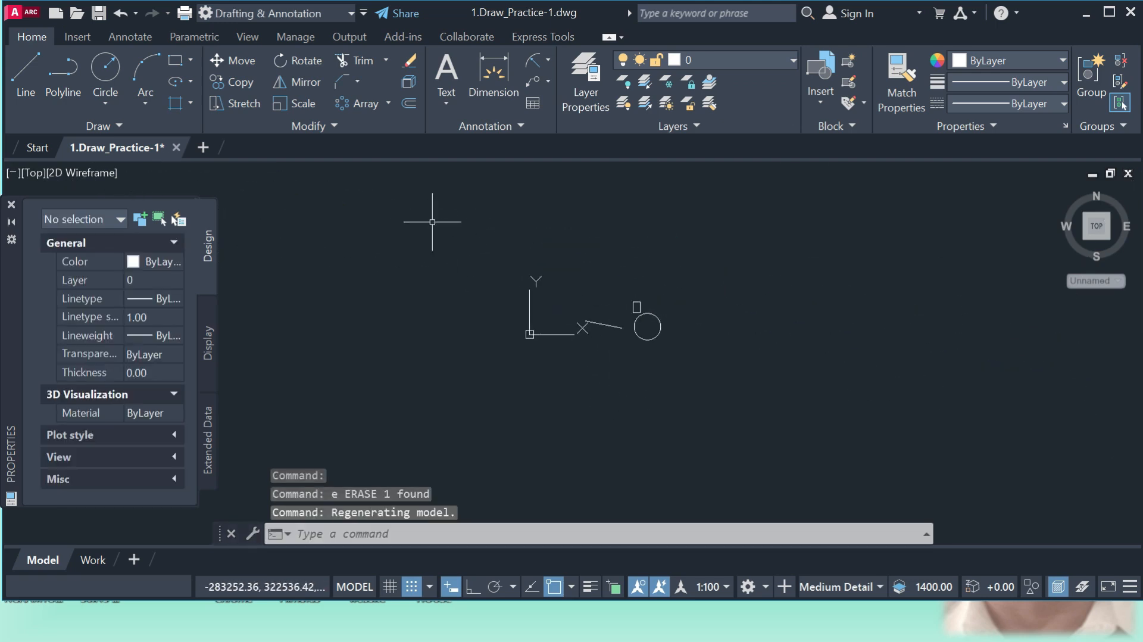
- Offset the line by a distance of 2000 to both its upper and lower sides
left_click(407, 104)
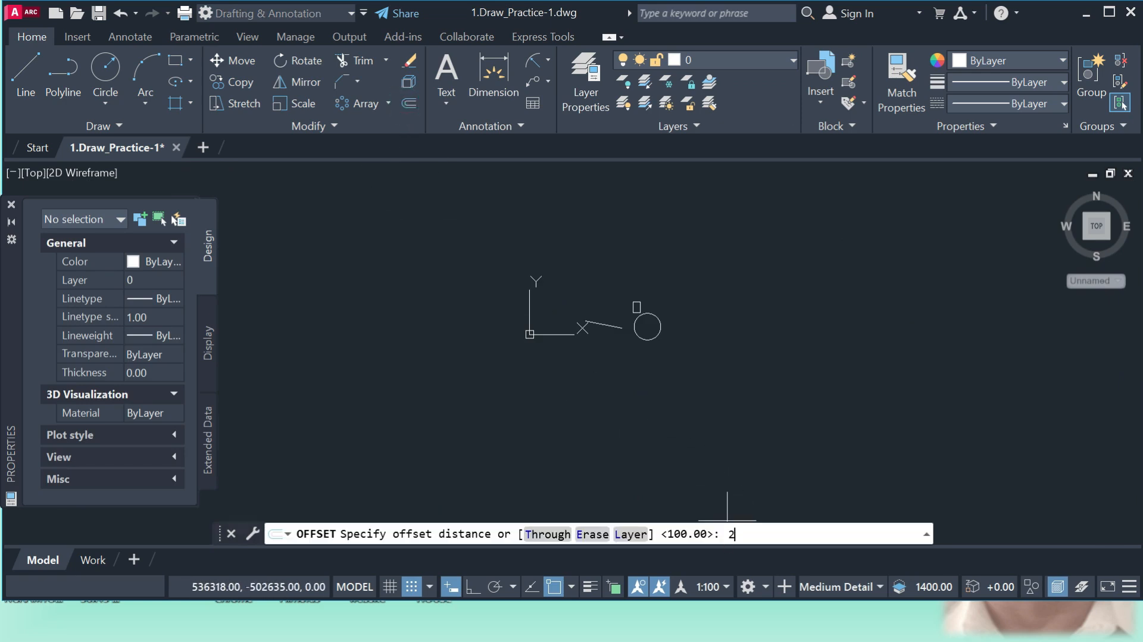
key("Return")
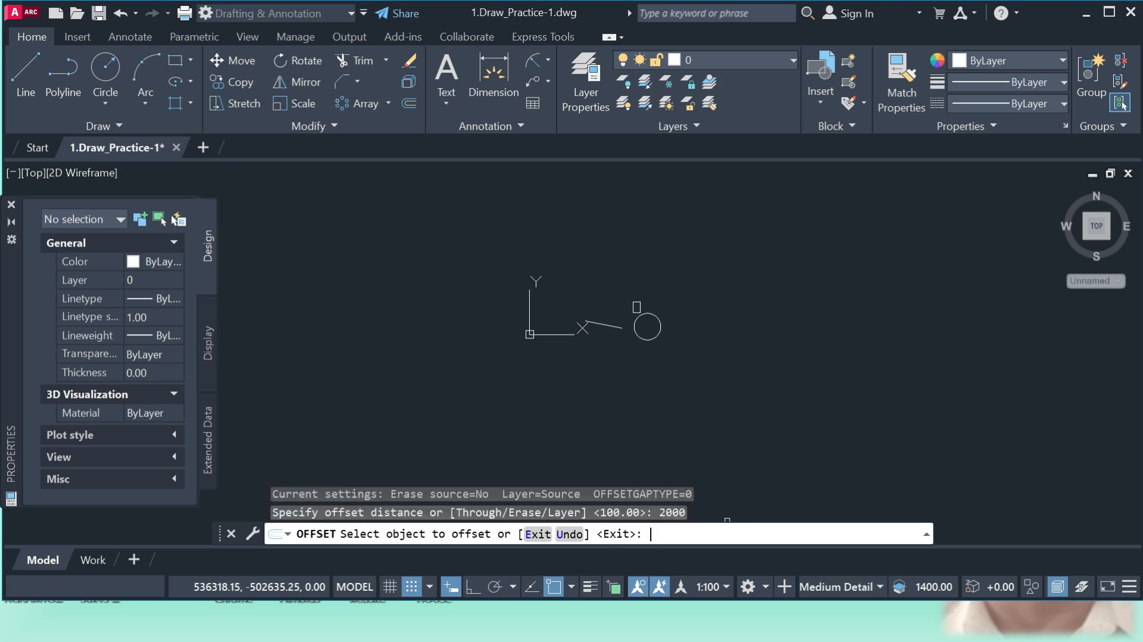
scroll(604, 327, "up", 6)
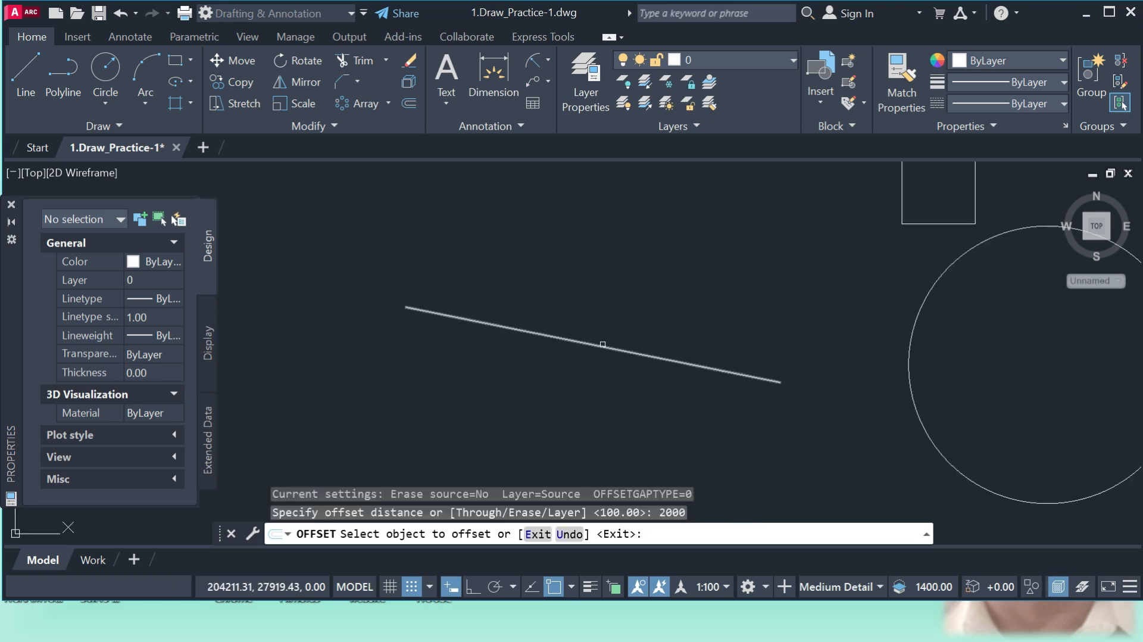
left_click(601, 344)
left_click(632, 246)
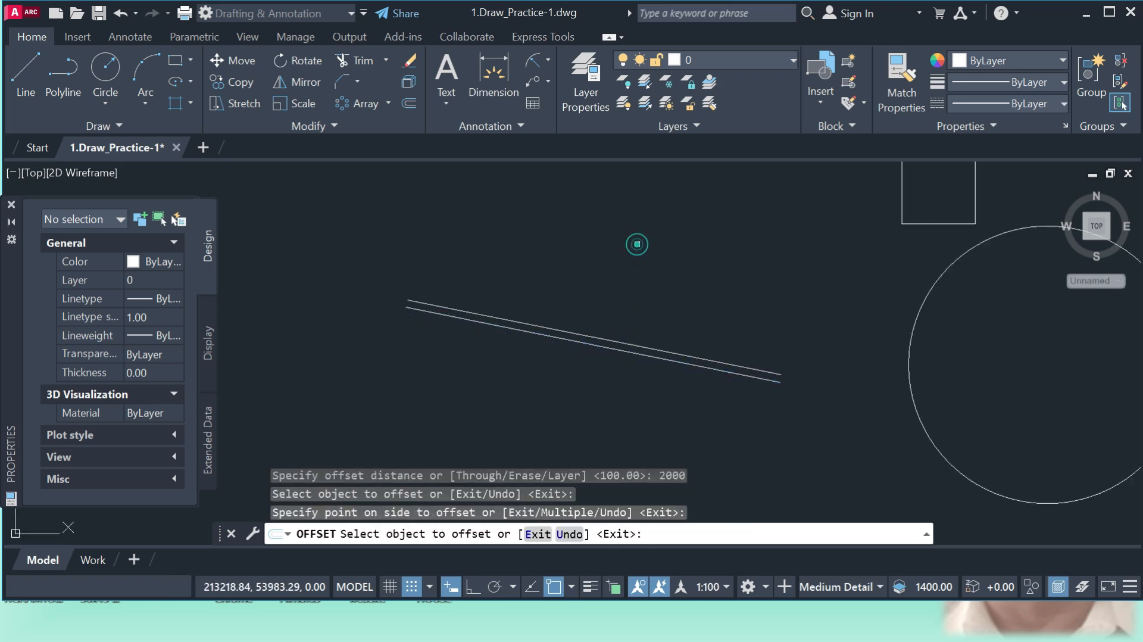
left_click(615, 352)
left_click(542, 438)
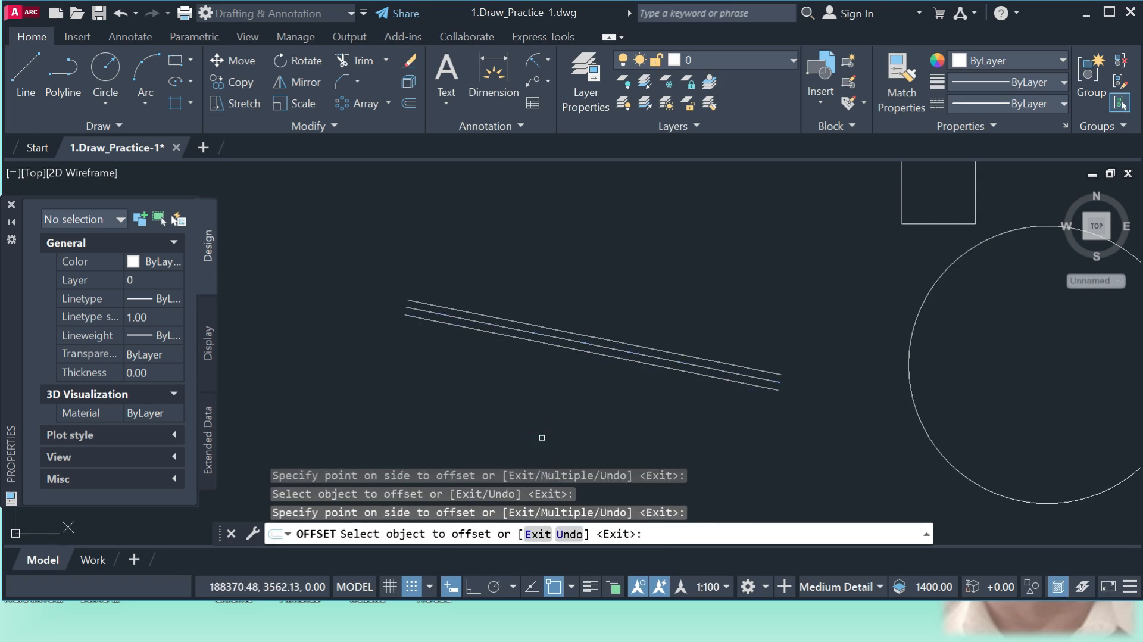
- Offset the circle by the same 2000 distance, once inward and once outward
scroll(502, 383, "down", 4)
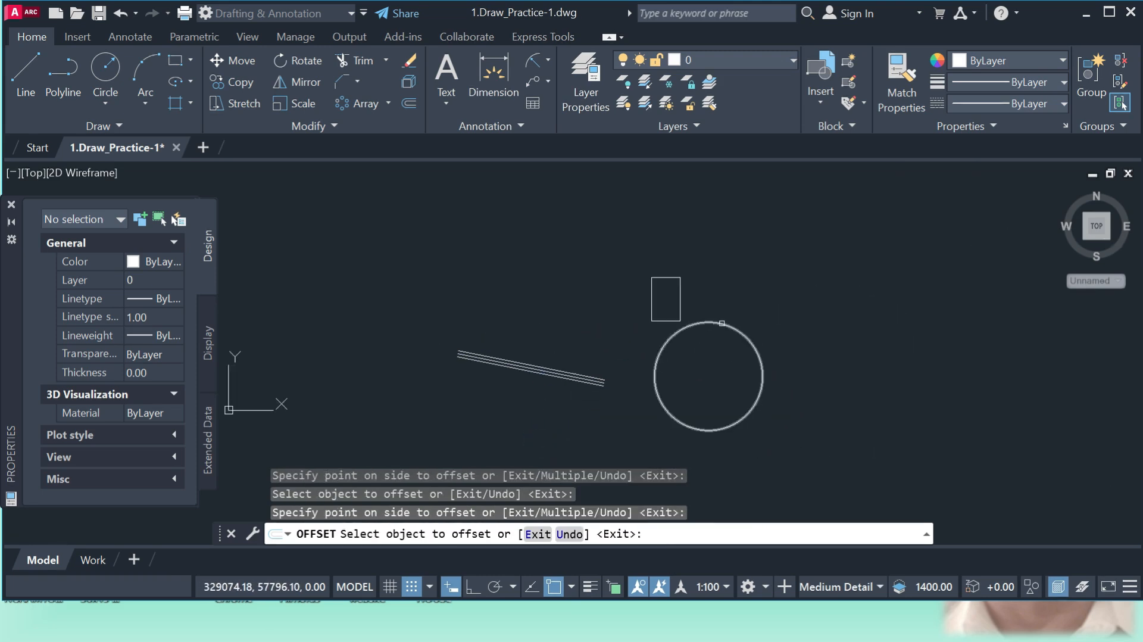
left_click(711, 326)
left_click(709, 376)
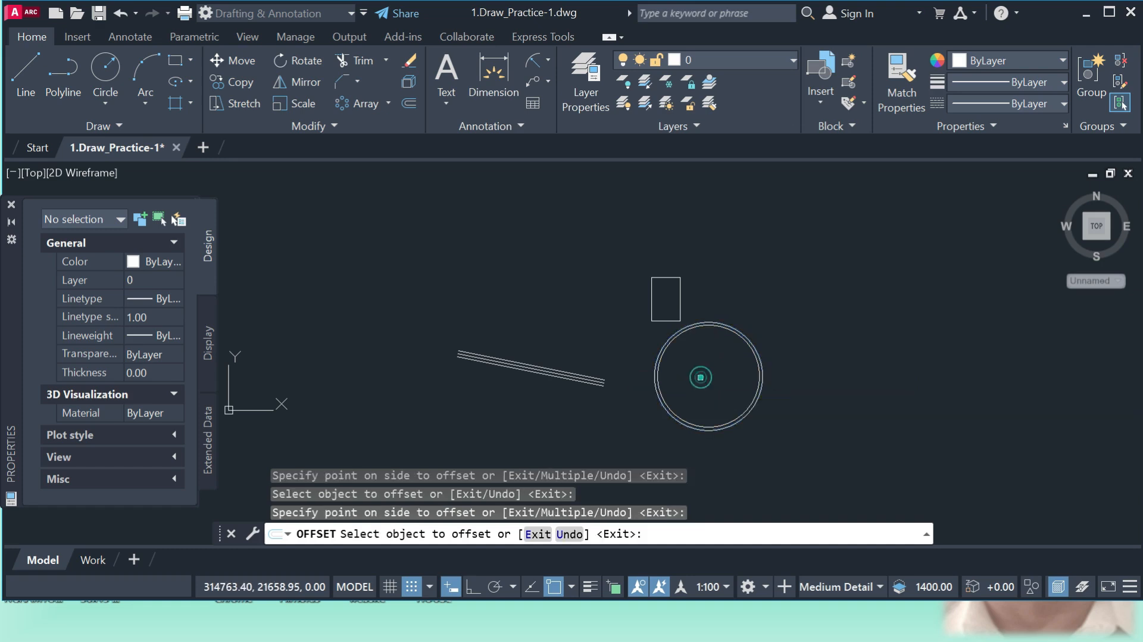
scroll(751, 342, "up", 4)
left_click(753, 339)
left_click(836, 287)
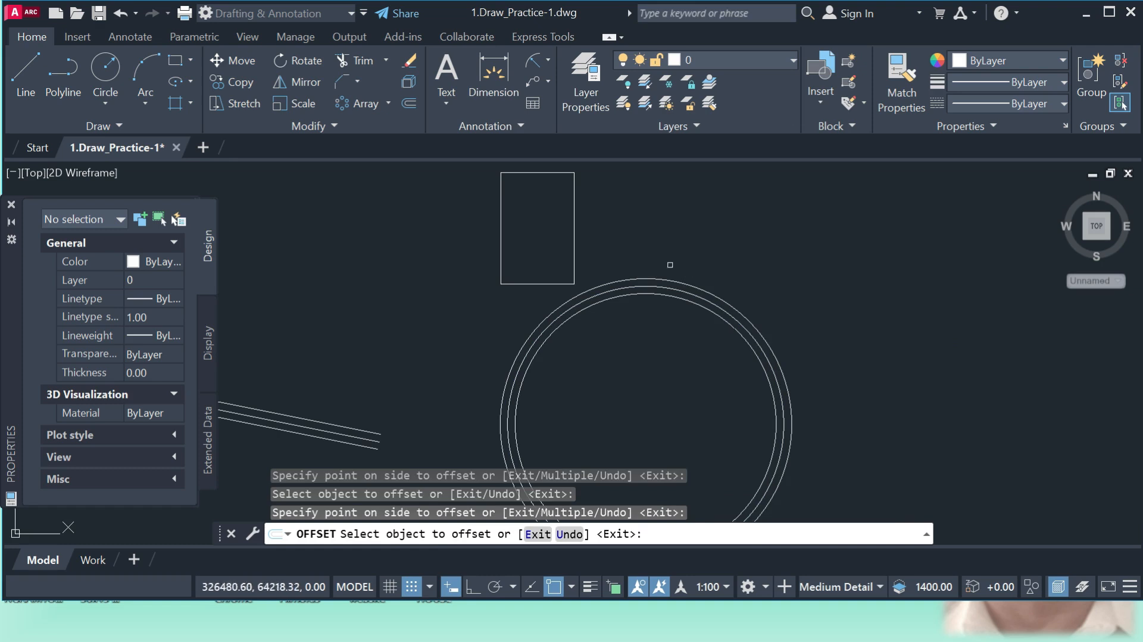
- Offset the small rectangle by 2000 both inward and outward, and end the offset
left_click(573, 225)
left_click(523, 224)
left_click(573, 221)
left_click(702, 223)
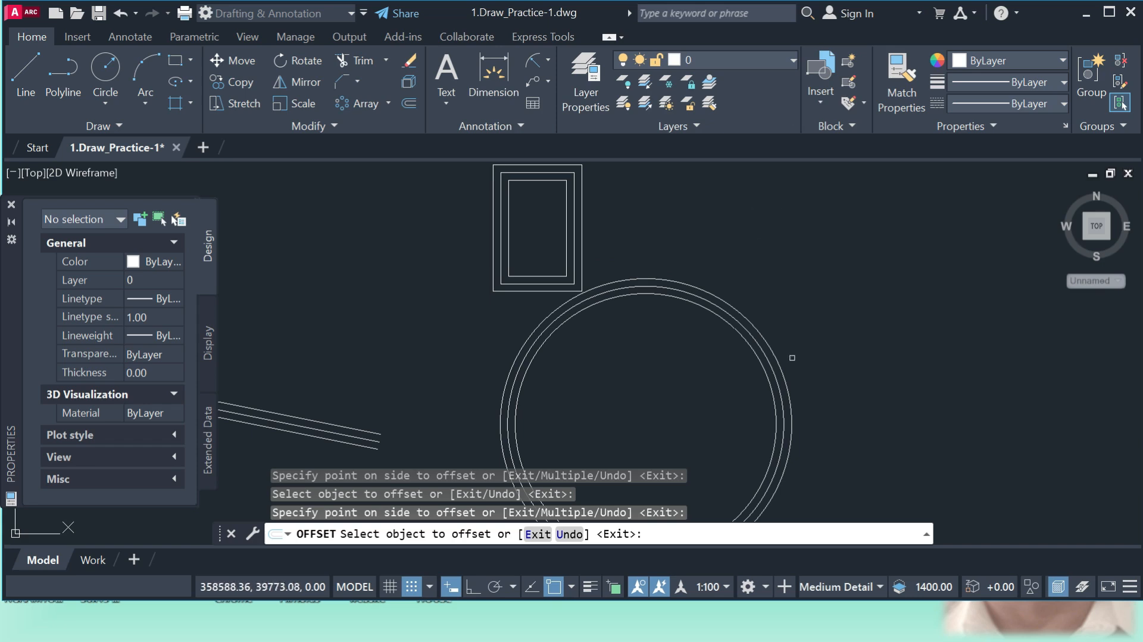
scroll(732, 360, "down", 4)
key("Escape")
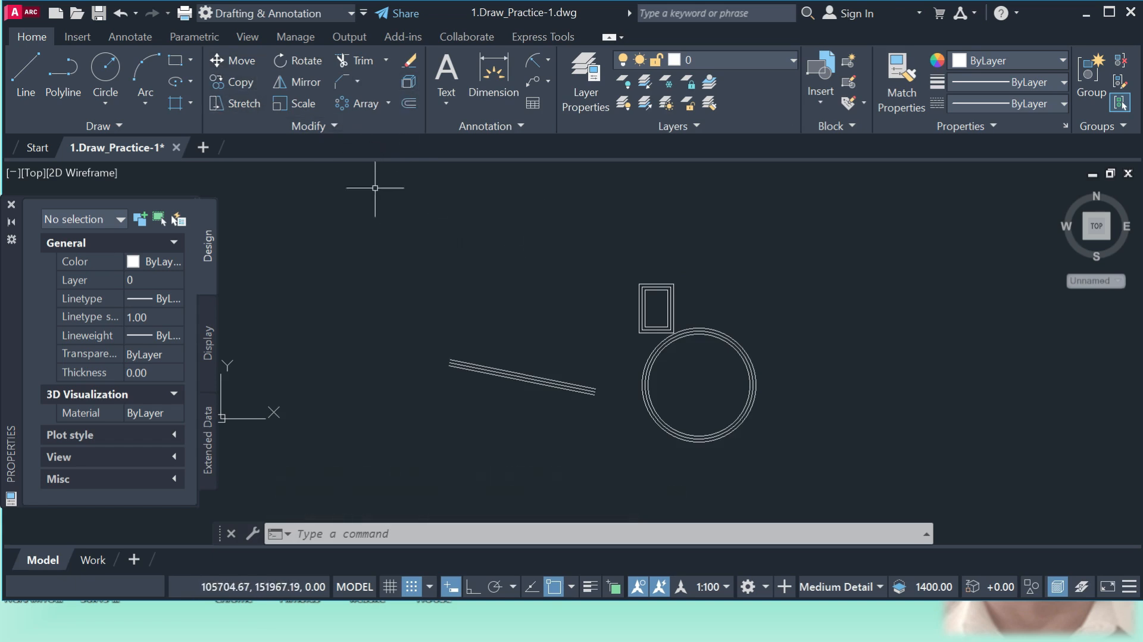
left_click(334, 125)
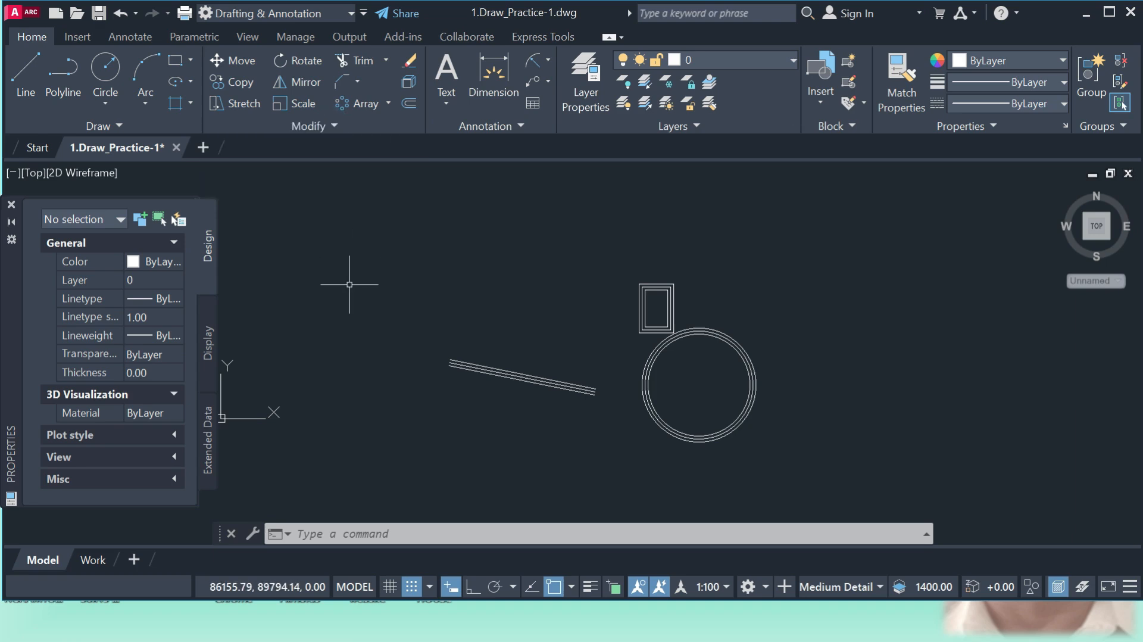
left_click(334, 123)
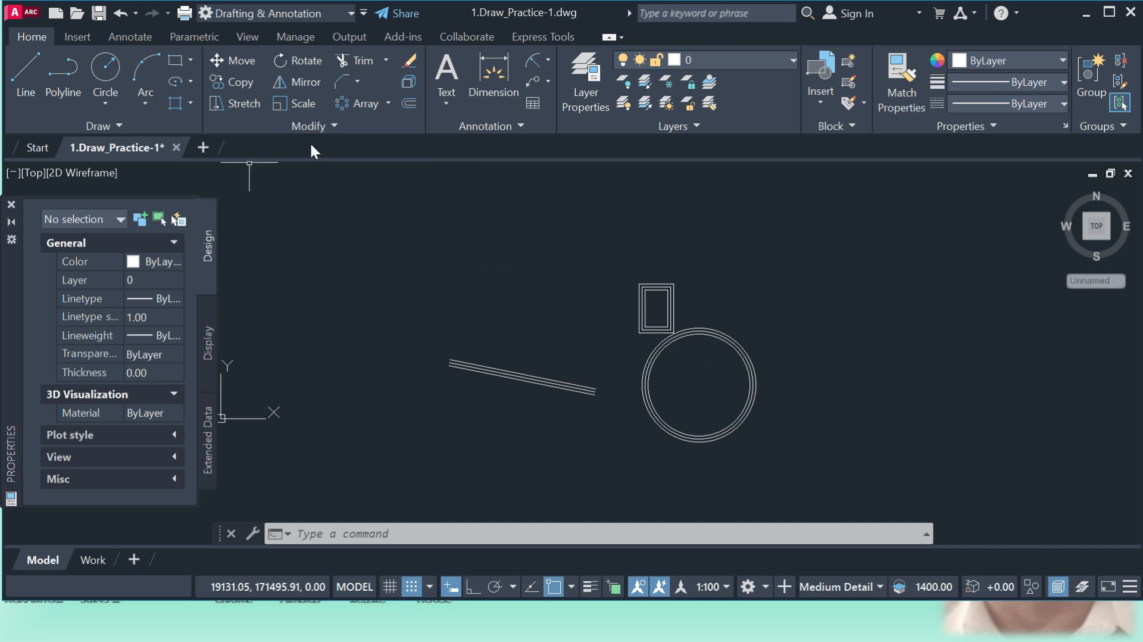
left_click(335, 125)
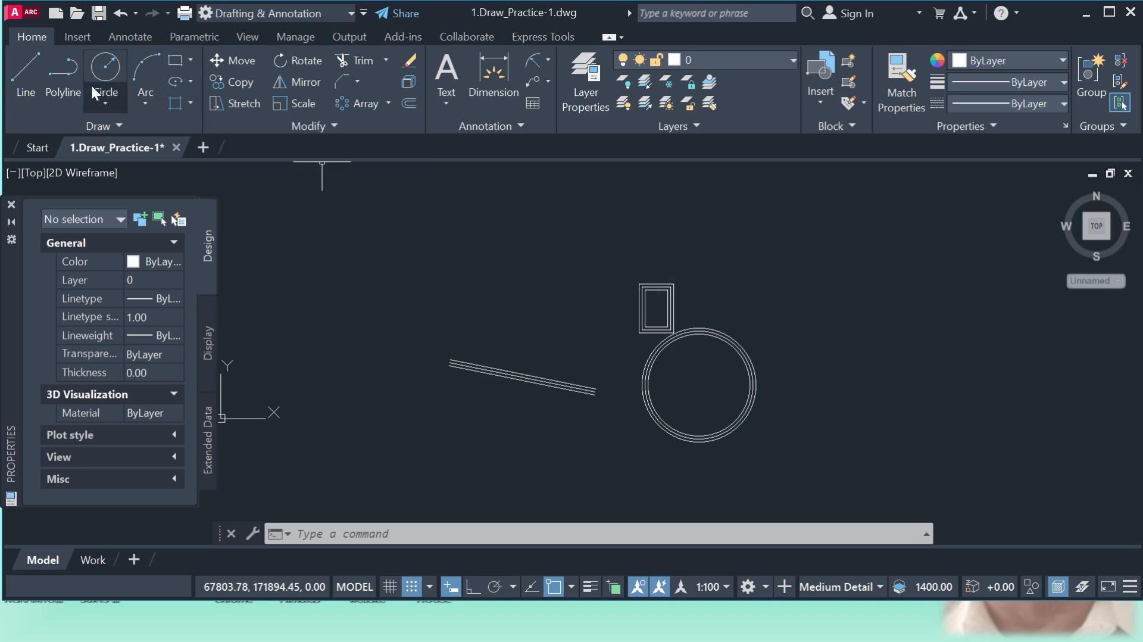
- Draw an open zigzag polyline with four straight segments to the right of the circle
left_click(63, 72)
left_click(791, 250)
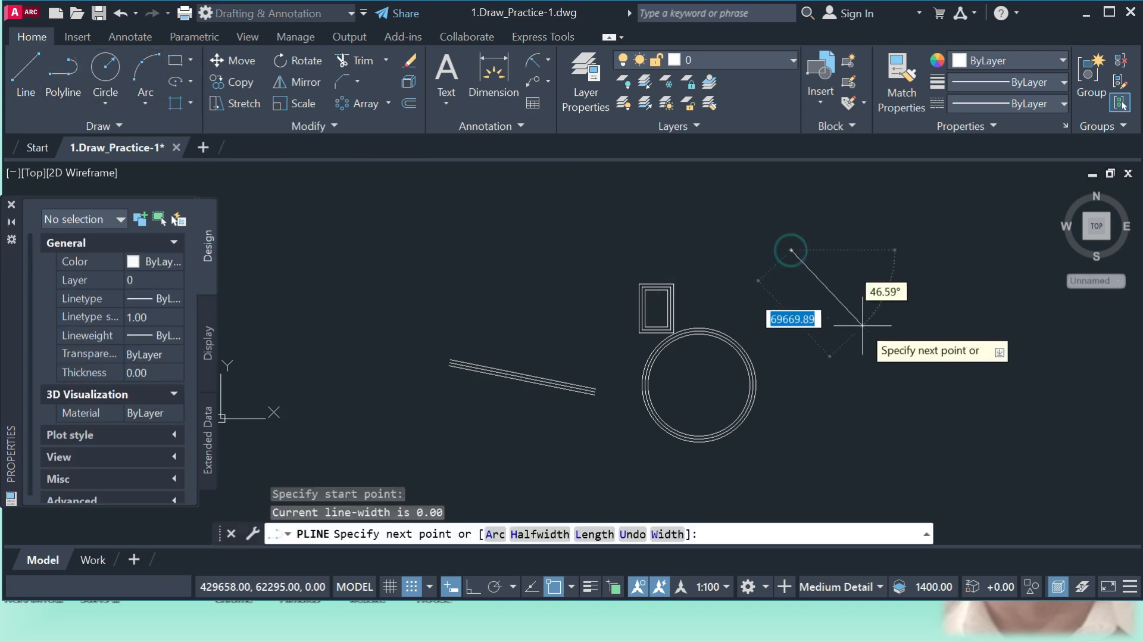
left_click(863, 324)
left_click(966, 299)
left_click(1034, 377)
left_click(889, 417)
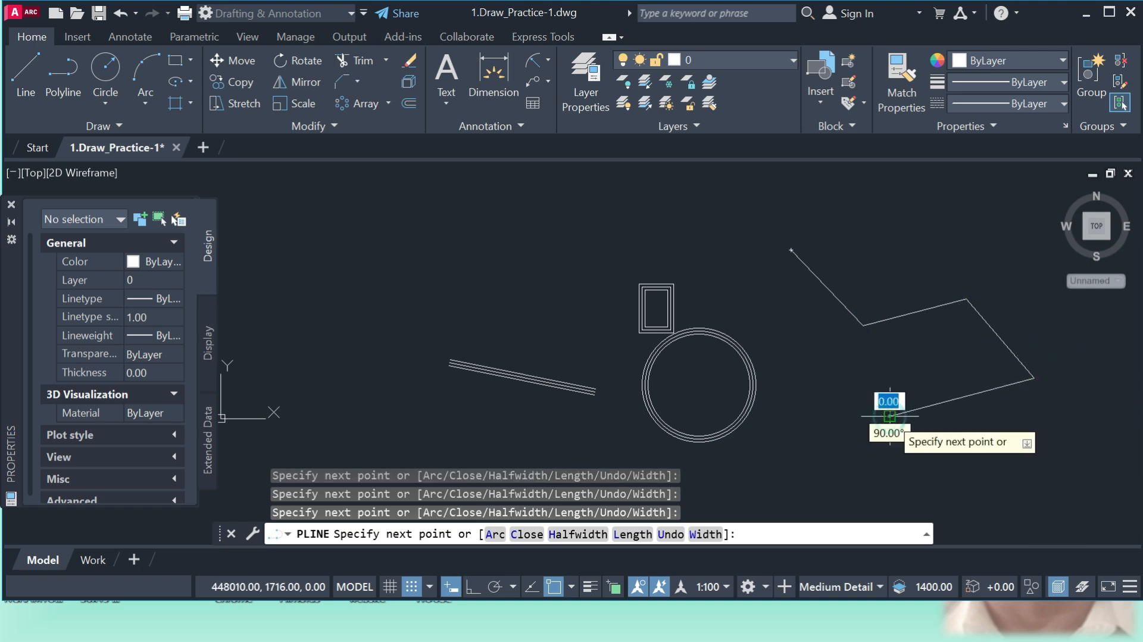
key("Escape")
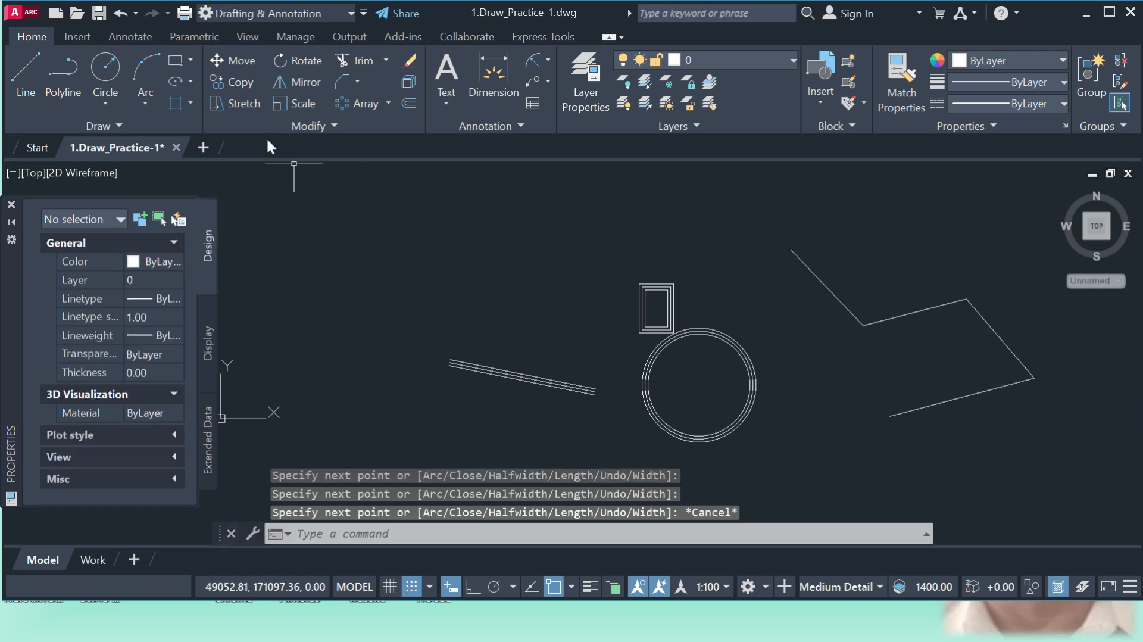
- Convert the open zigzag polyline to a spline with Edit Polyline and decurve it back to straight segments
left_click(335, 123)
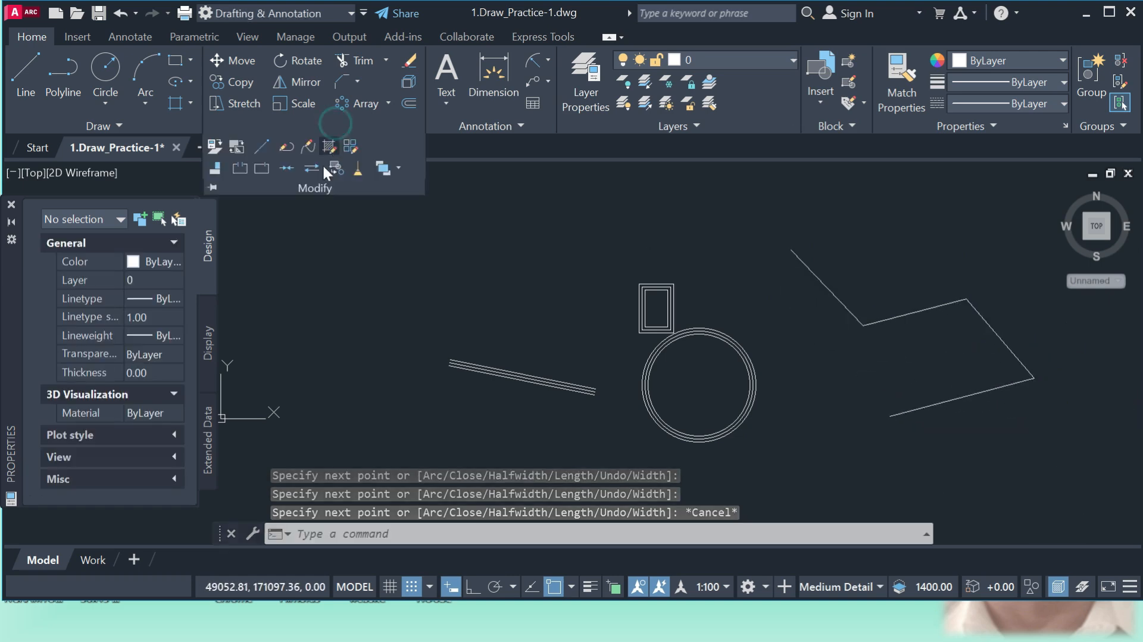
left_click(289, 146)
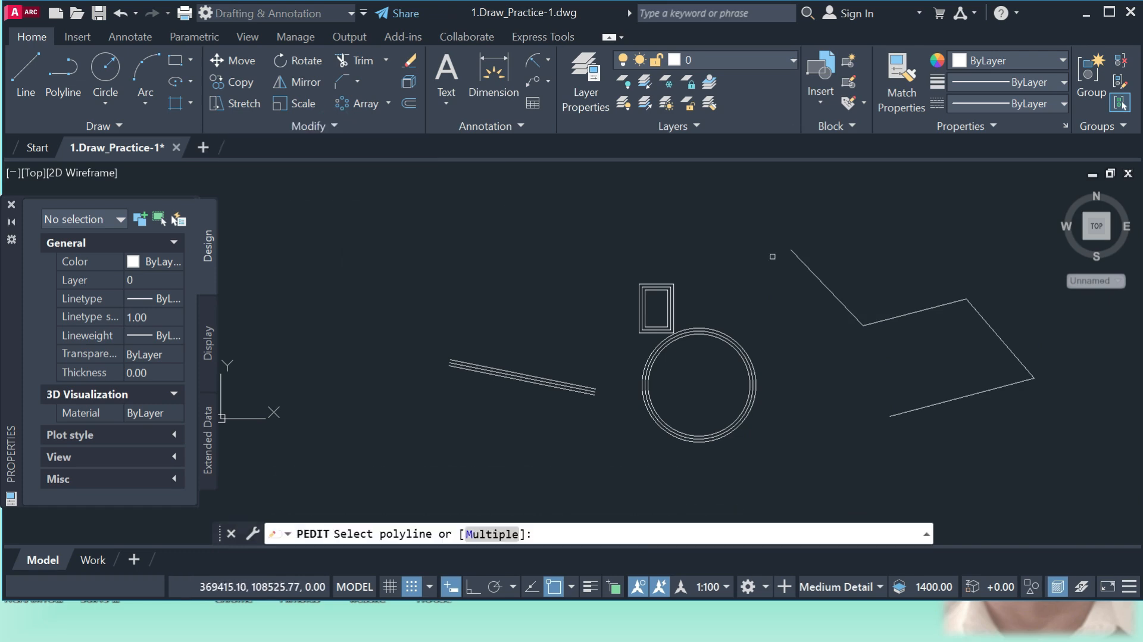
left_click(791, 254)
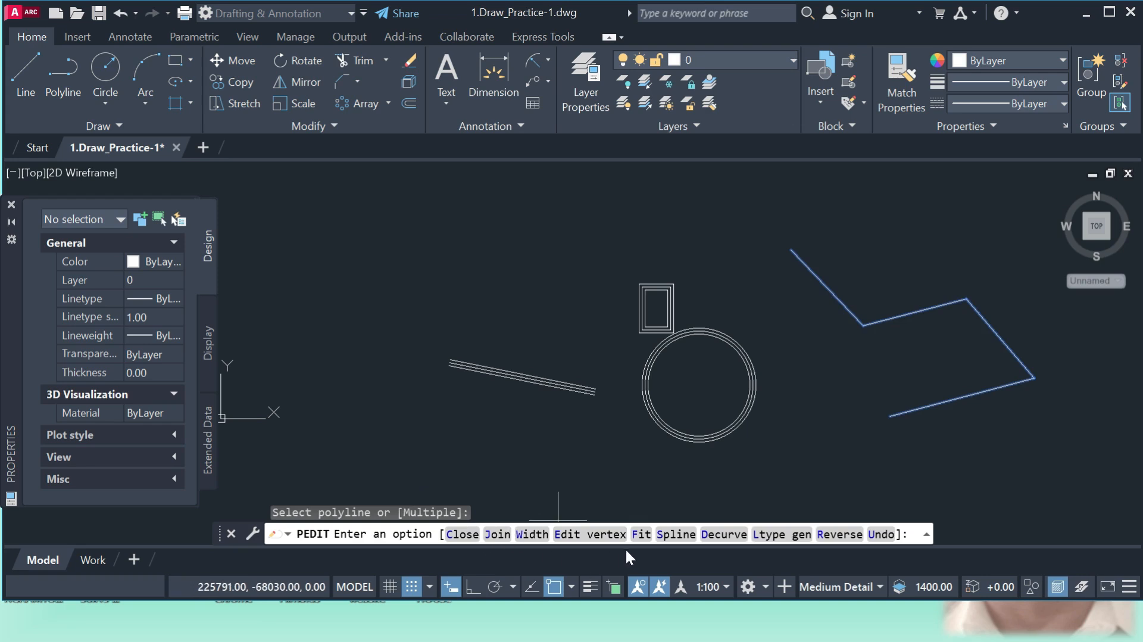
left_click(682, 535)
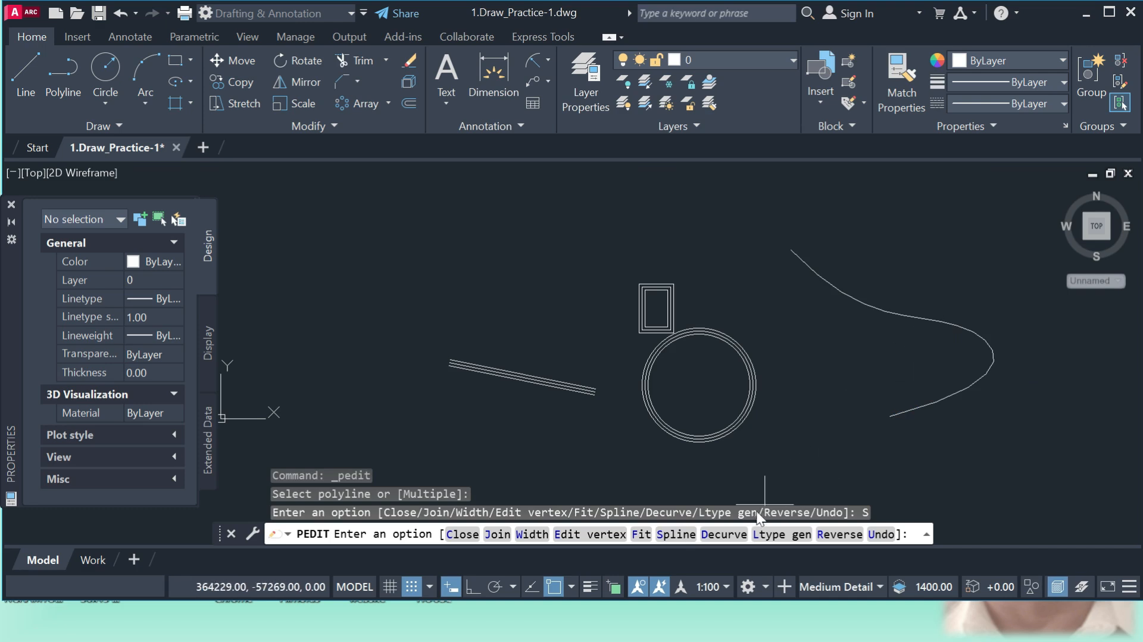
left_click(727, 534)
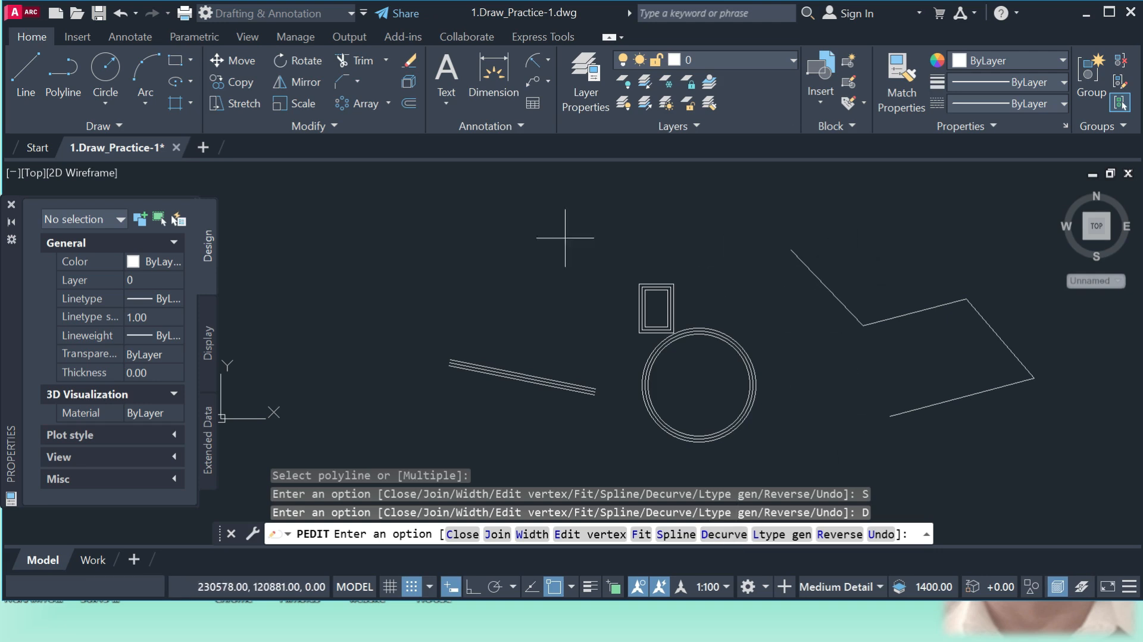
- Break the outermost small rectangle between two points, removing the upper part of its right side
left_click(335, 126)
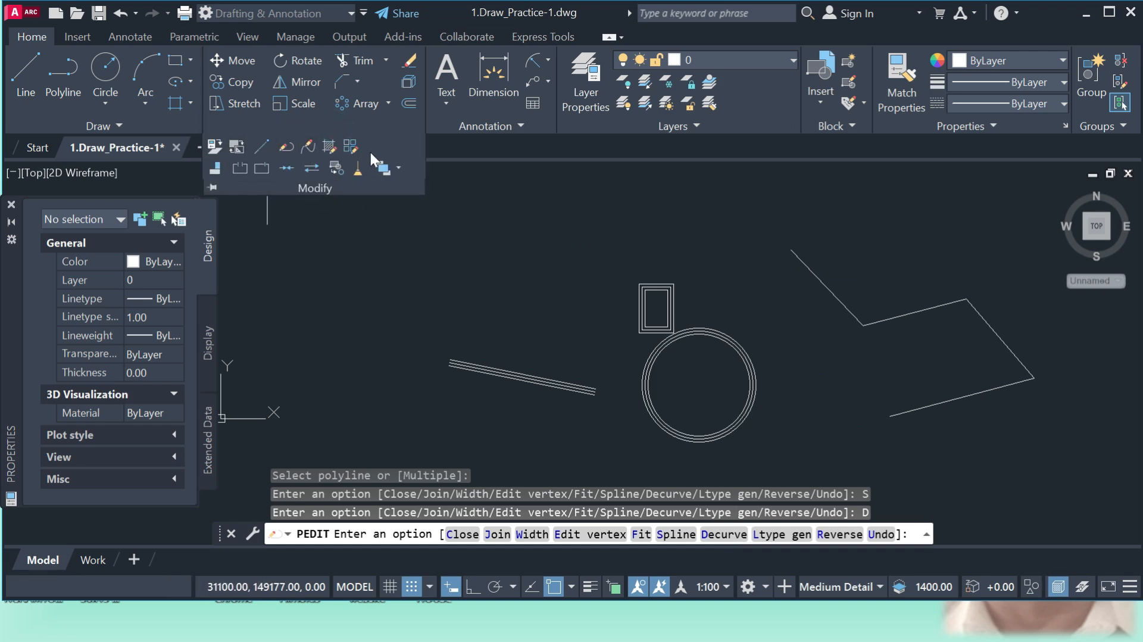
left_click(240, 166)
scroll(672, 317, "up", 8)
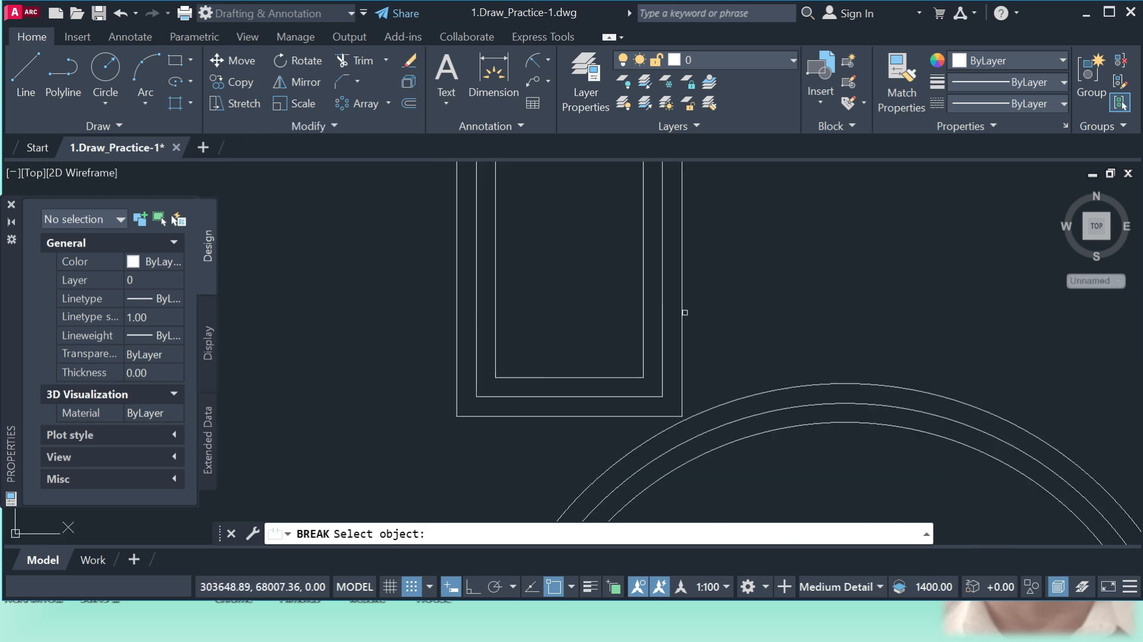
left_click(681, 310)
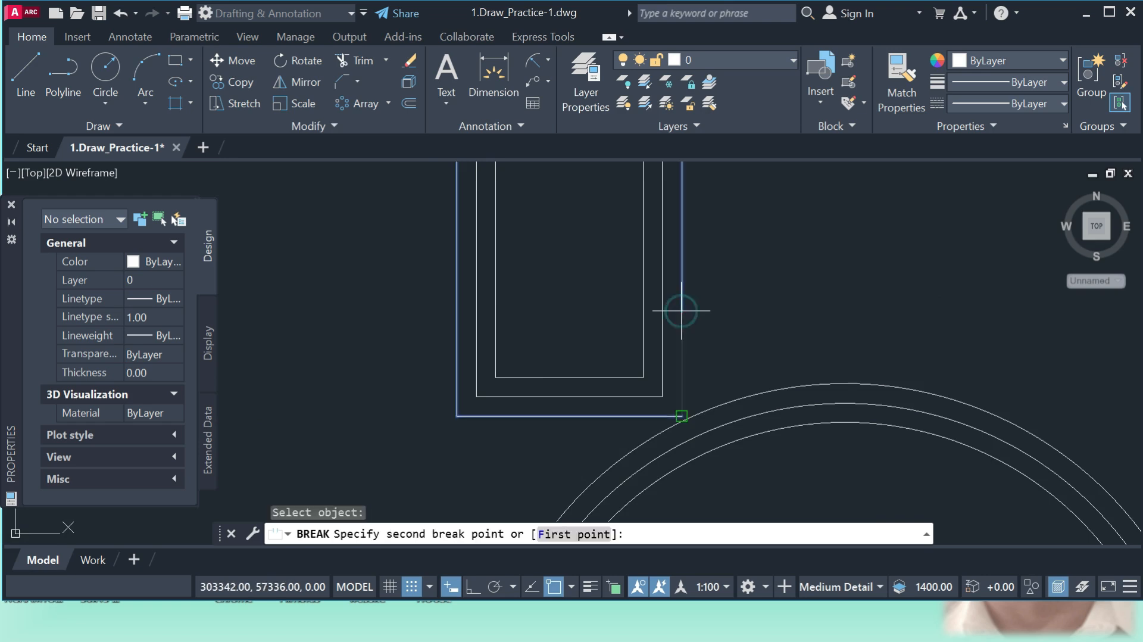
left_click(690, 217)
scroll(689, 301, "down", 4)
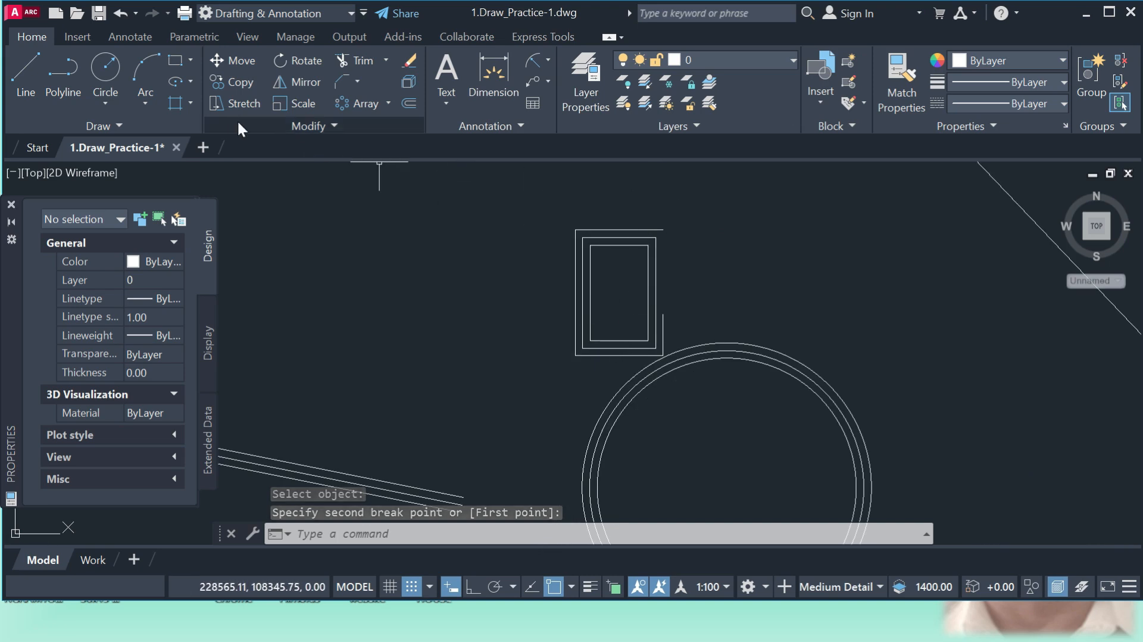
- Break the innermost small rectangle at a single point on its left side using Break at Point
left_click(335, 127)
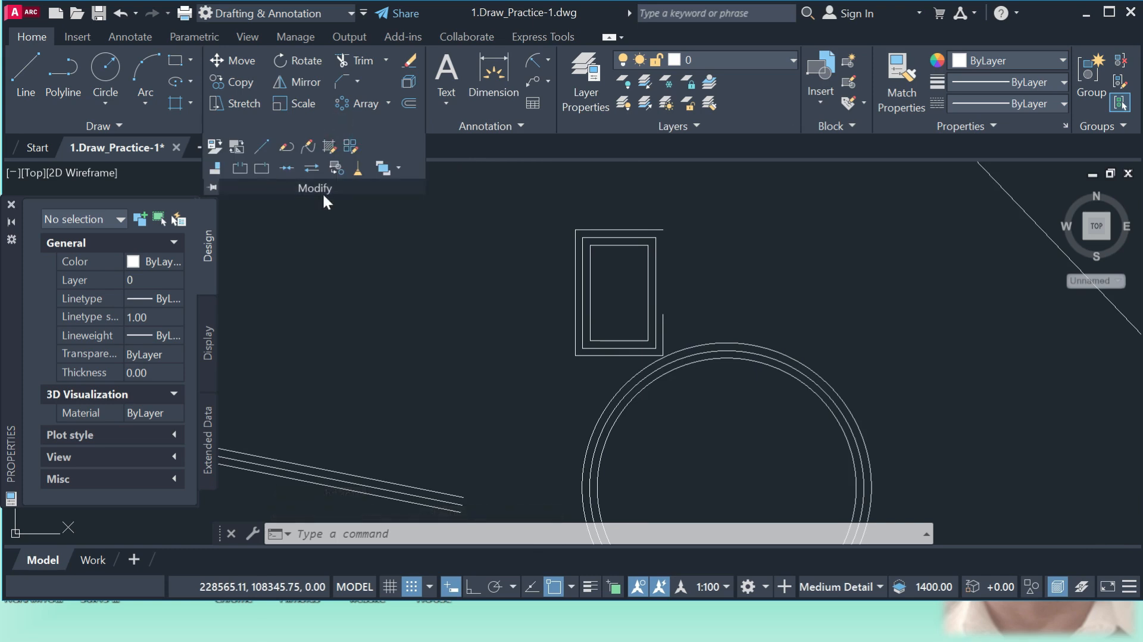
left_click(262, 169)
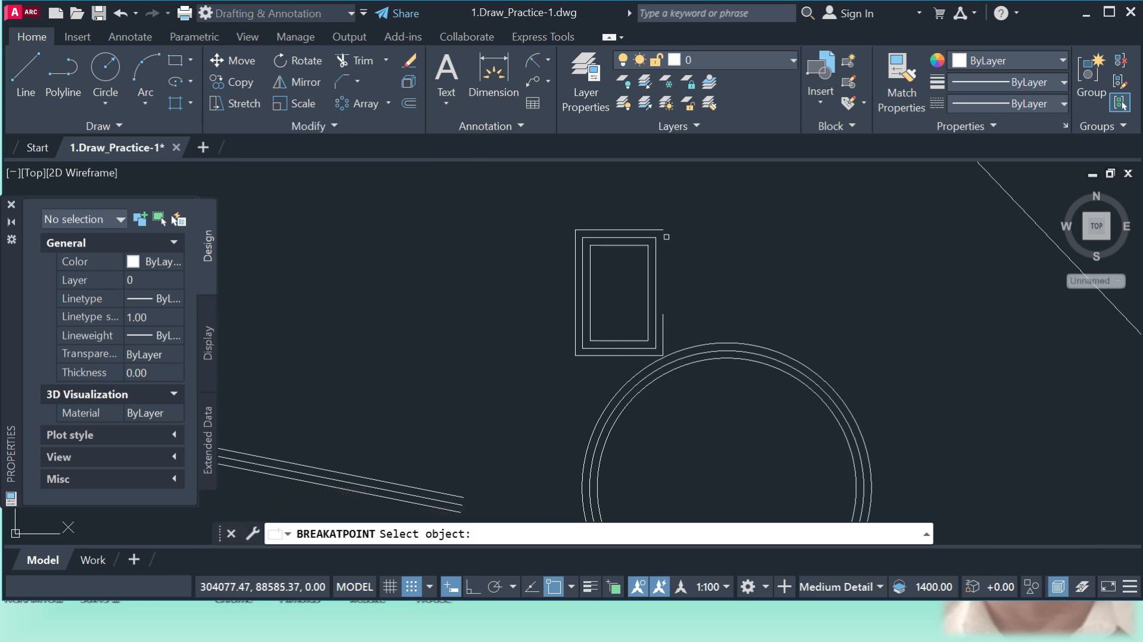
scroll(588, 319, "up", 4)
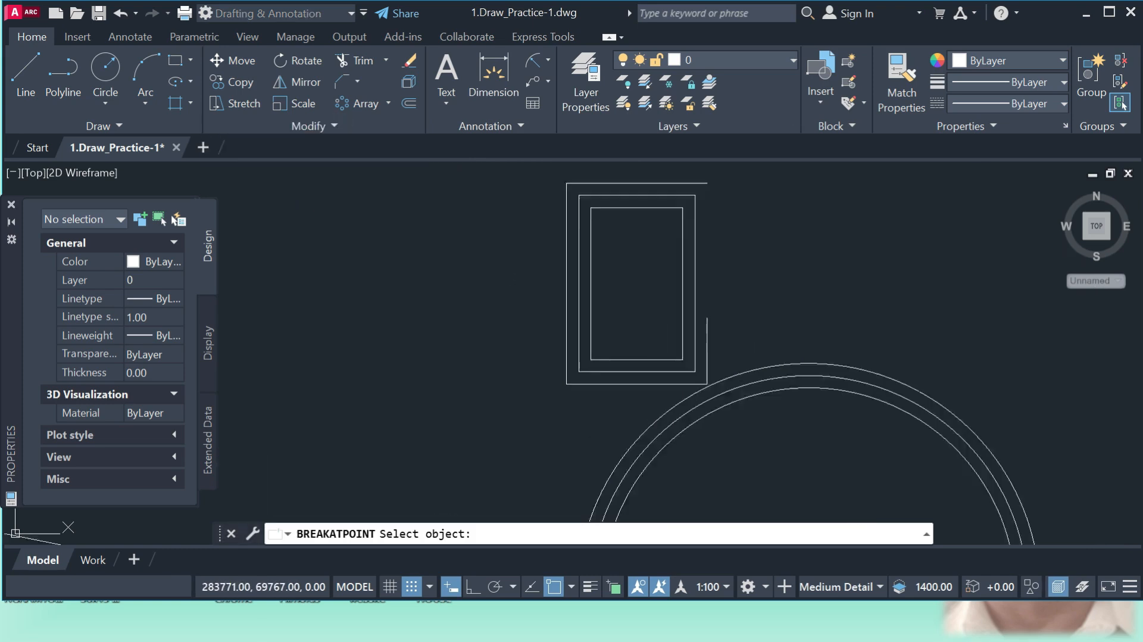
left_click(592, 308)
left_click(593, 308)
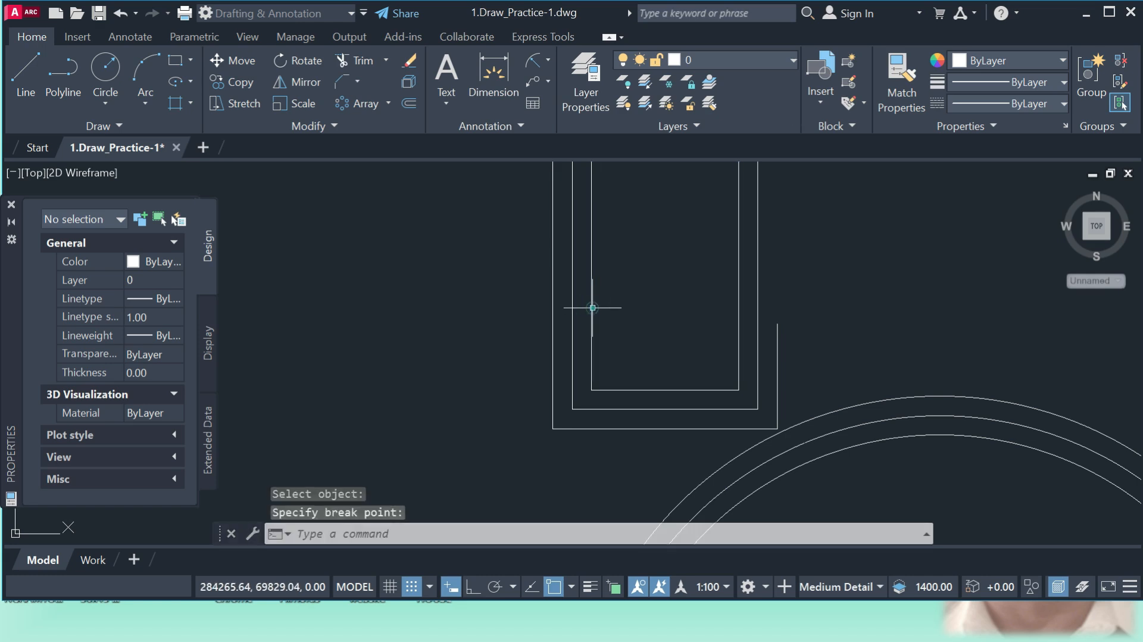
scroll(610, 341, "down", 2)
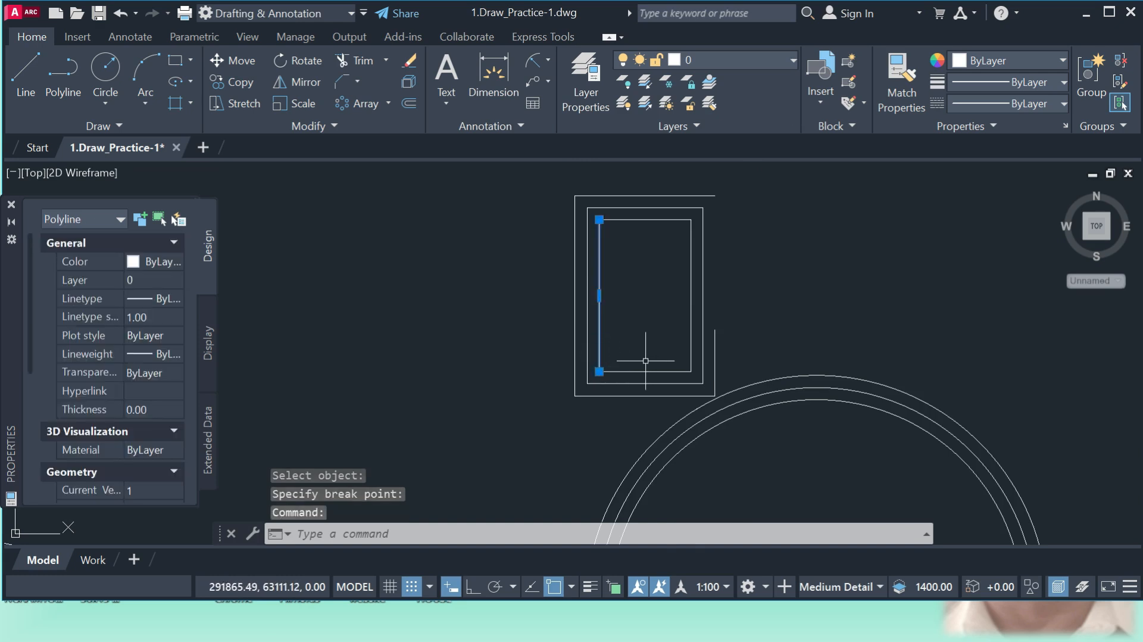
scroll(639, 376, "up", 2)
key("Escape")
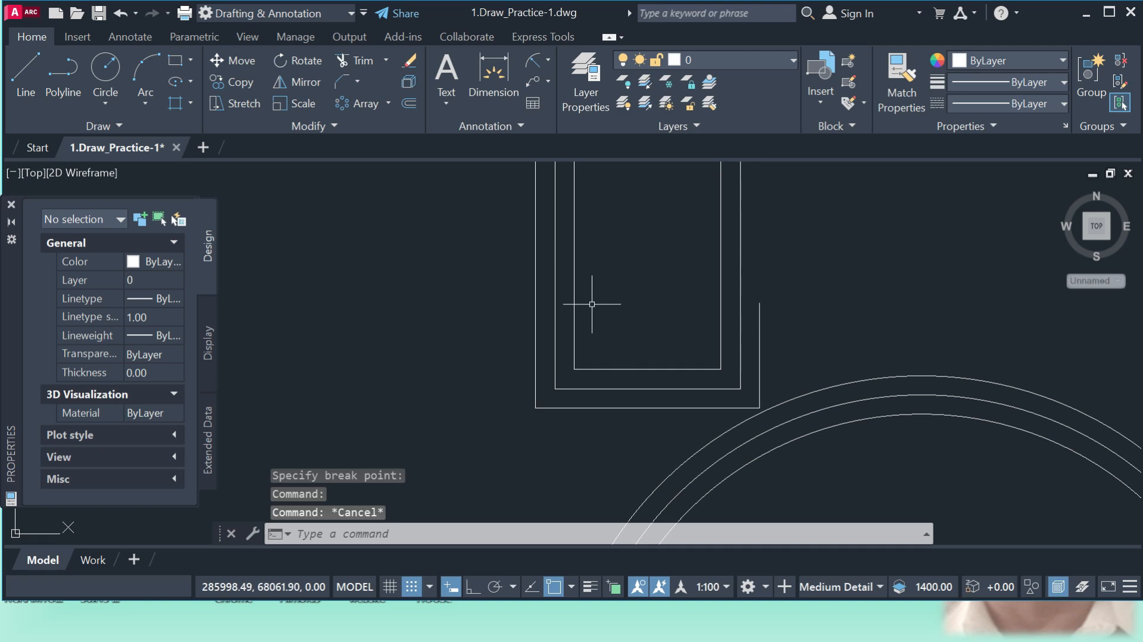
left_click(334, 126)
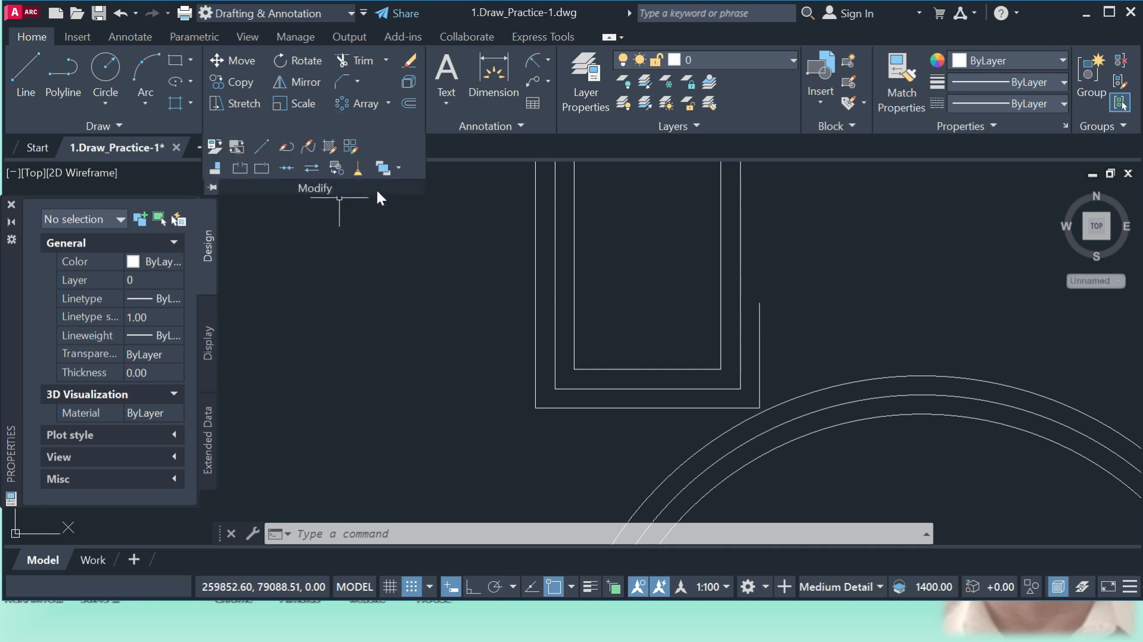
key("Escape")
key("Escape")
- Draw a rectangle about 49126 wide and 70384 high to the right of the zigzag polyline
scroll(439, 318, "down", 10)
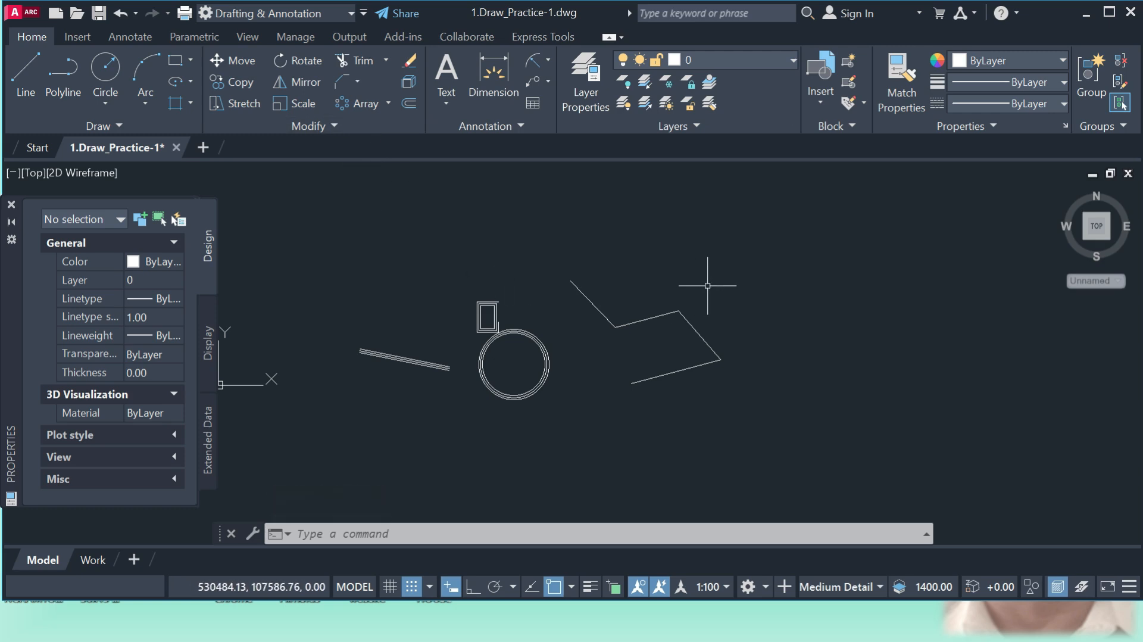
type("rec")
key("Return")
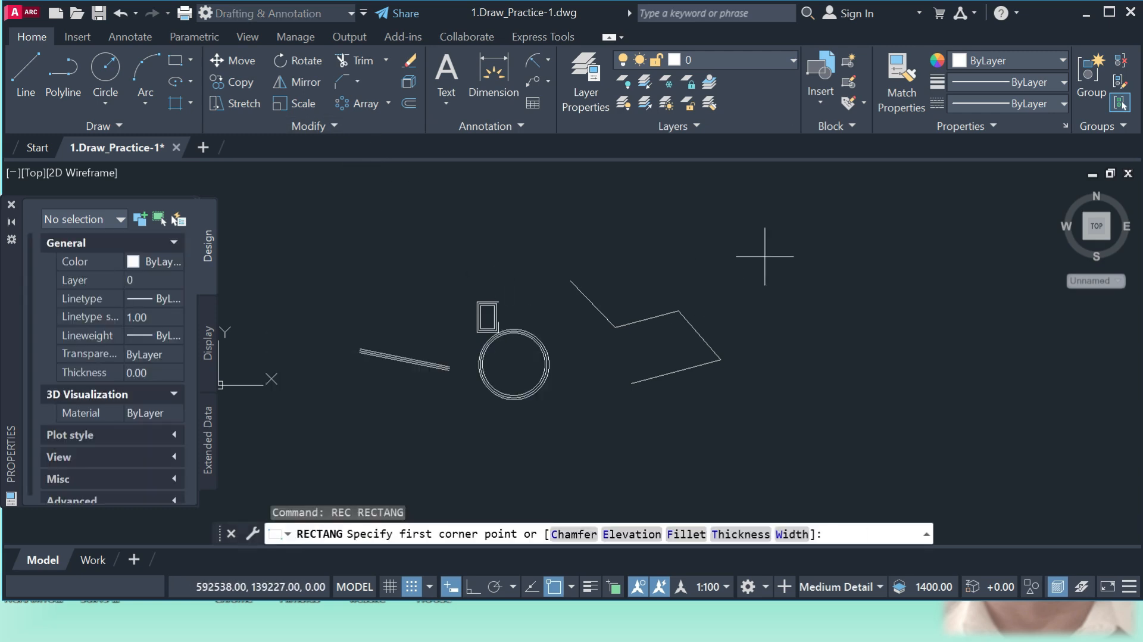
left_click(799, 243)
left_click(844, 308)
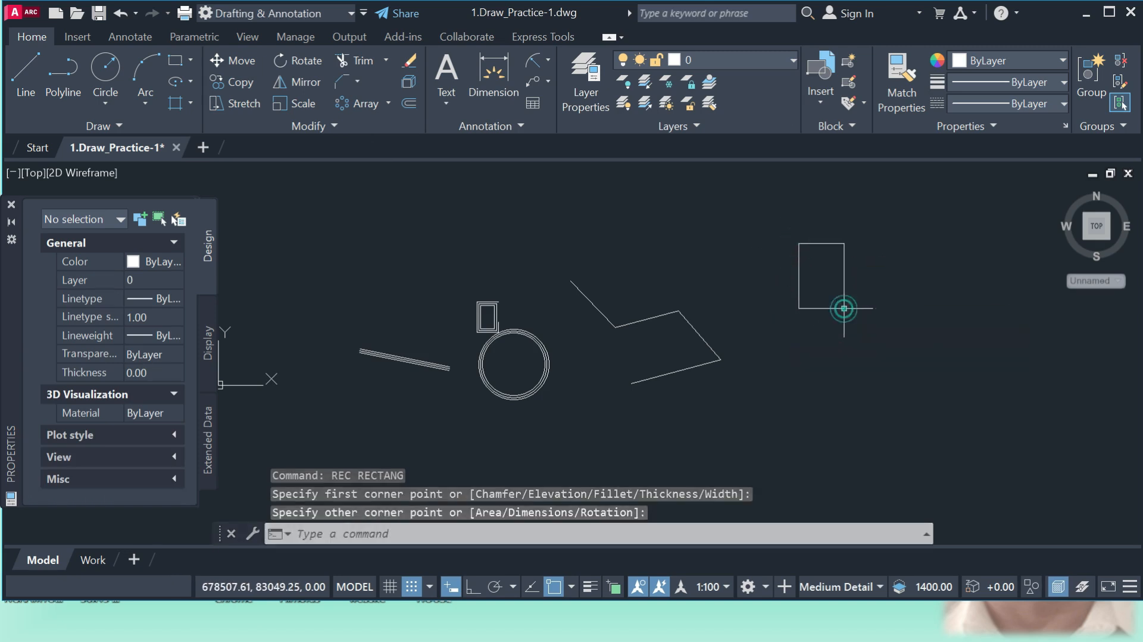
- Make Defpoints the current layer and draw a second rectangle exactly over the new one, corner to corner
left_click(767, 62)
left_click(734, 101)
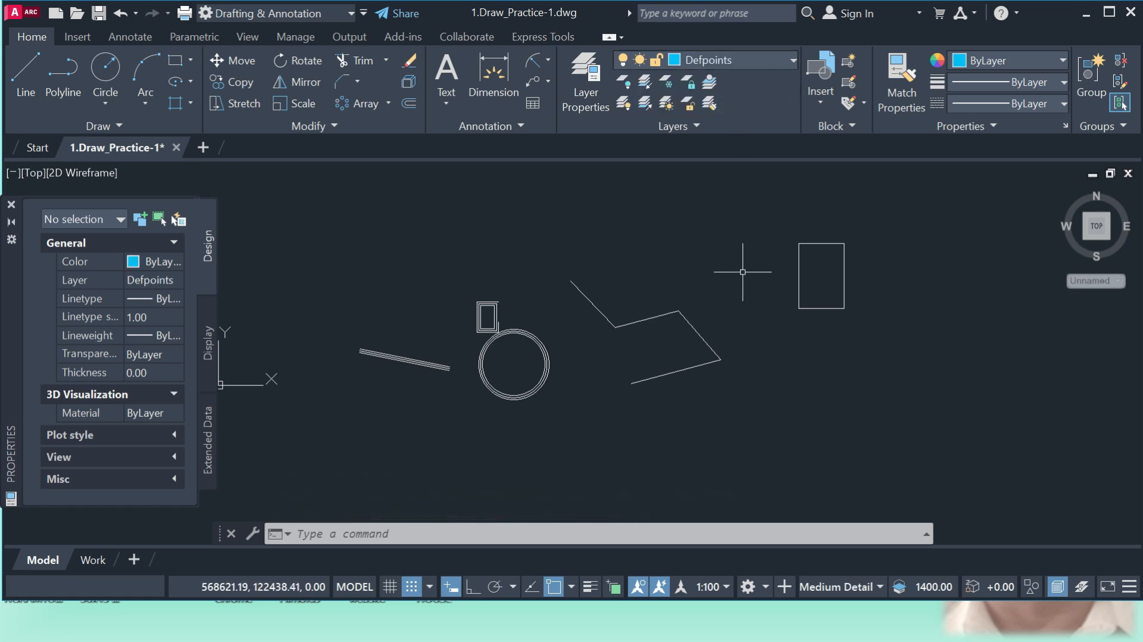
type("rec")
key("Return")
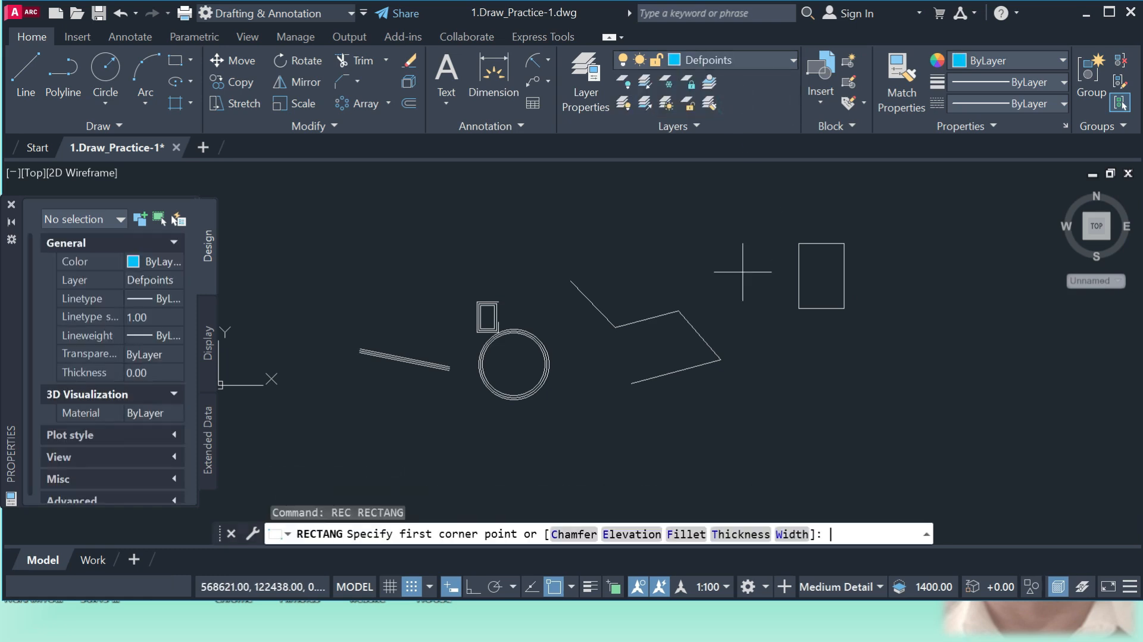
left_click(798, 243)
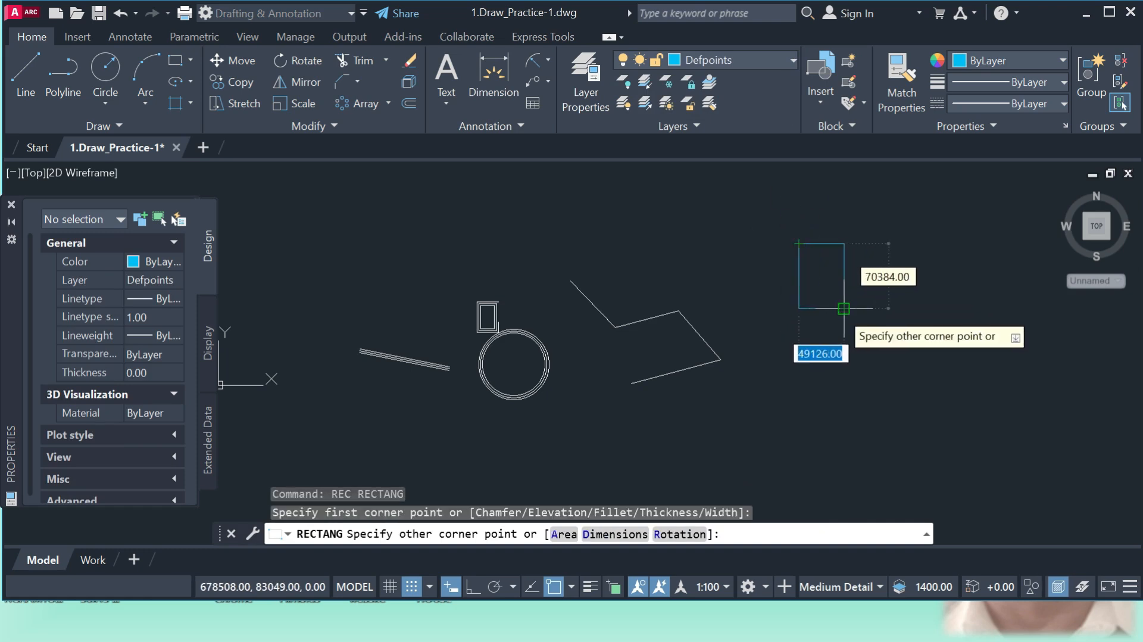
left_click(844, 308)
scroll(822, 265, "up", 3)
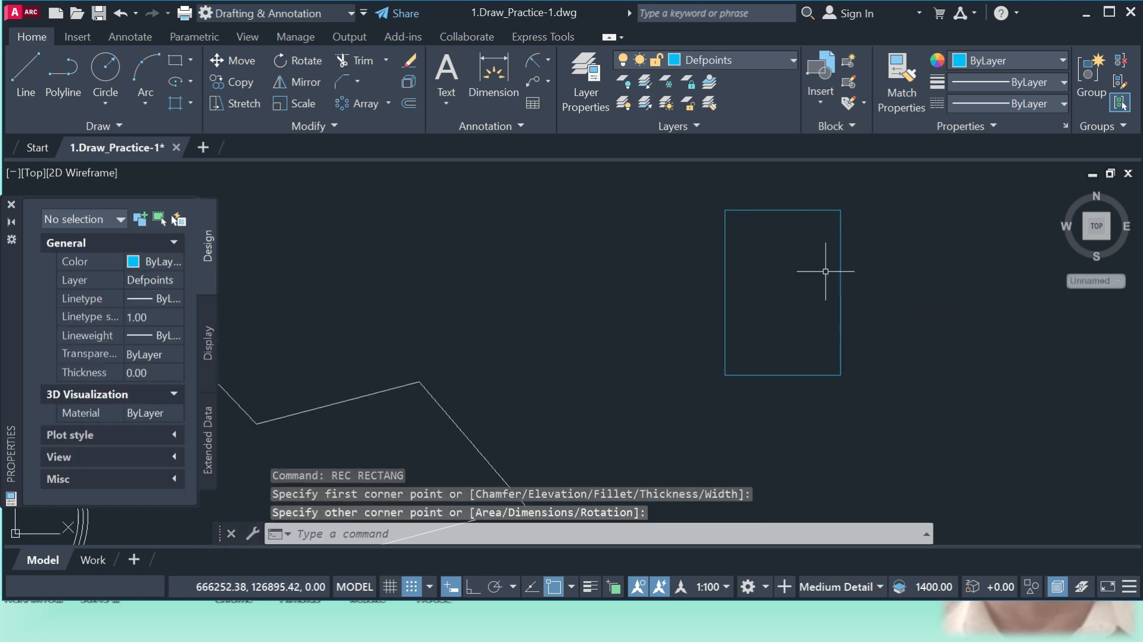
scroll(694, 337, "down", 1)
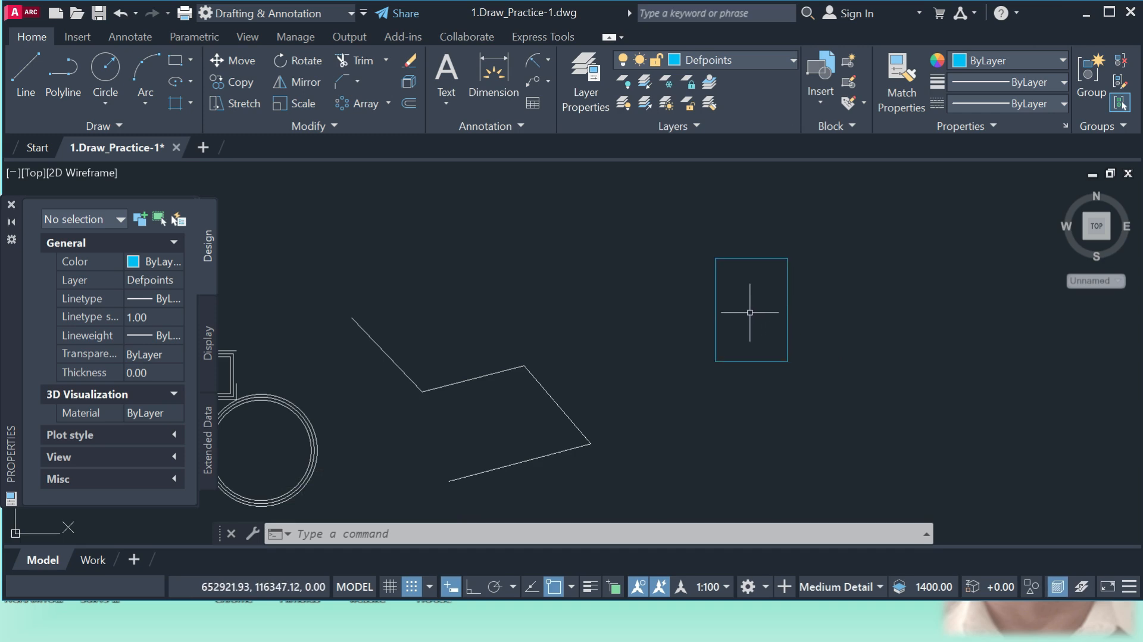
- Send the Defpoints rectangle to the back, behind the identical rectangle on layer 0
left_click(338, 126)
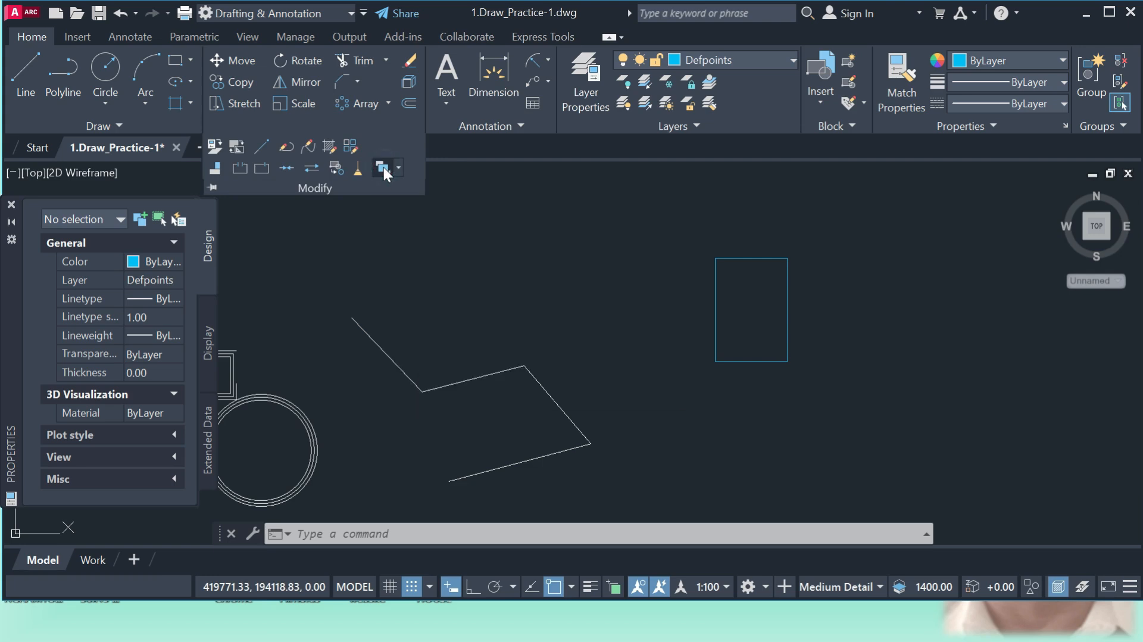
left_click(383, 166)
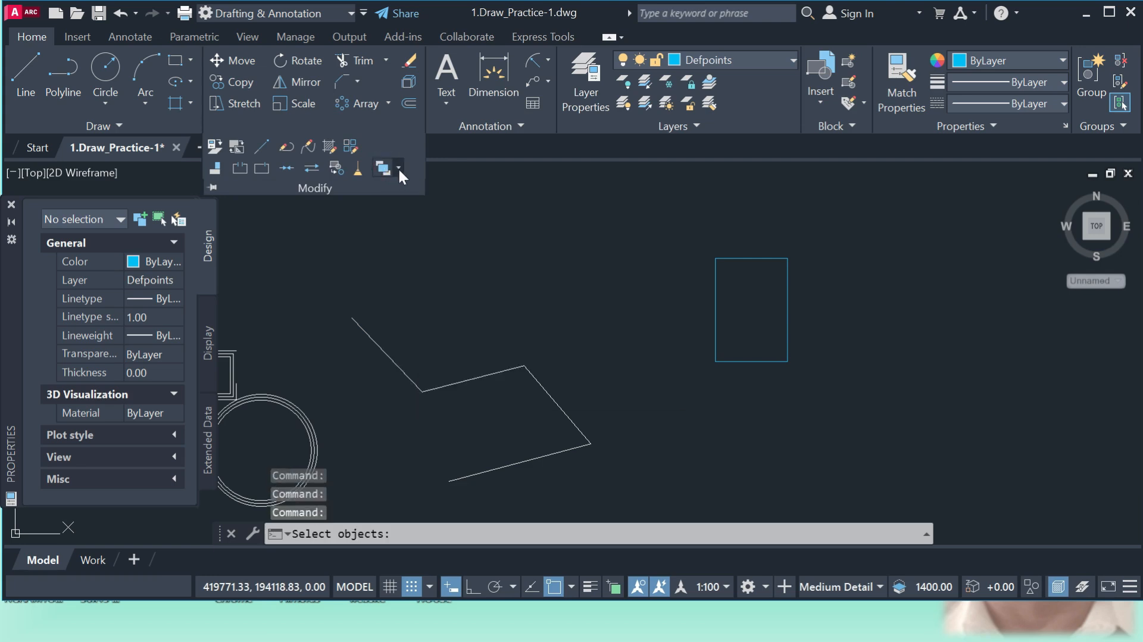
left_click(398, 167)
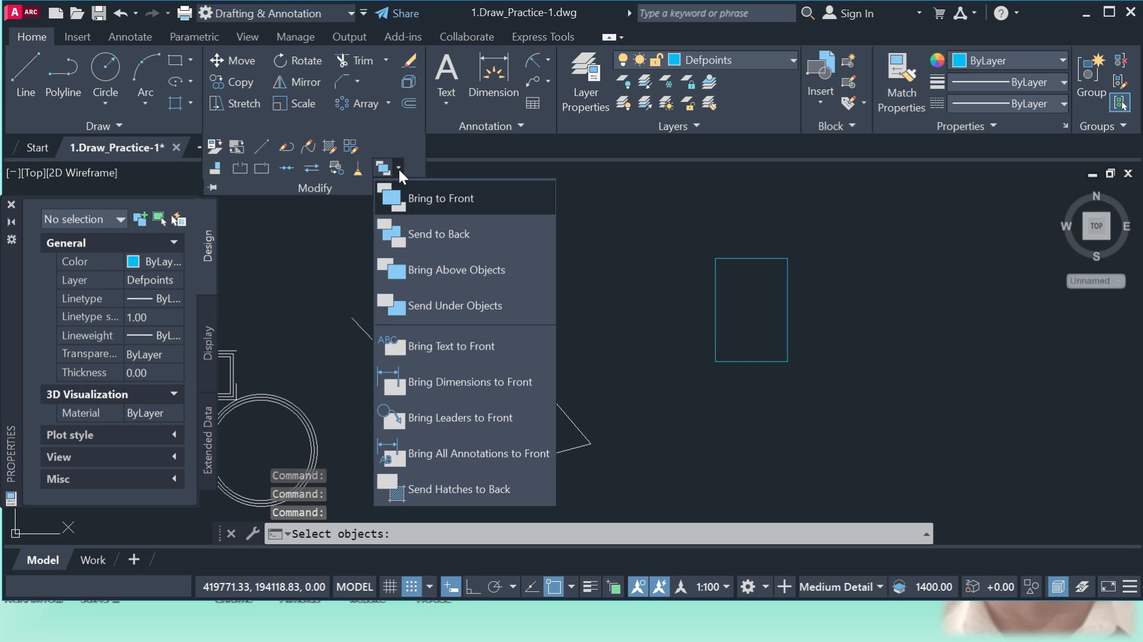
left_click(431, 236)
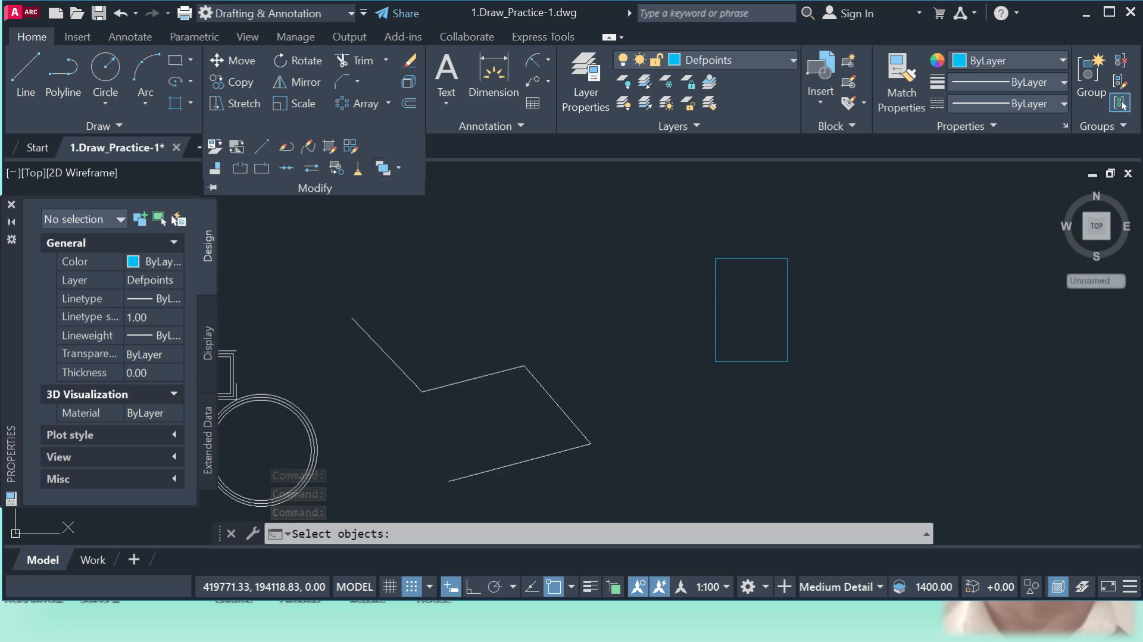
left_click(788, 288)
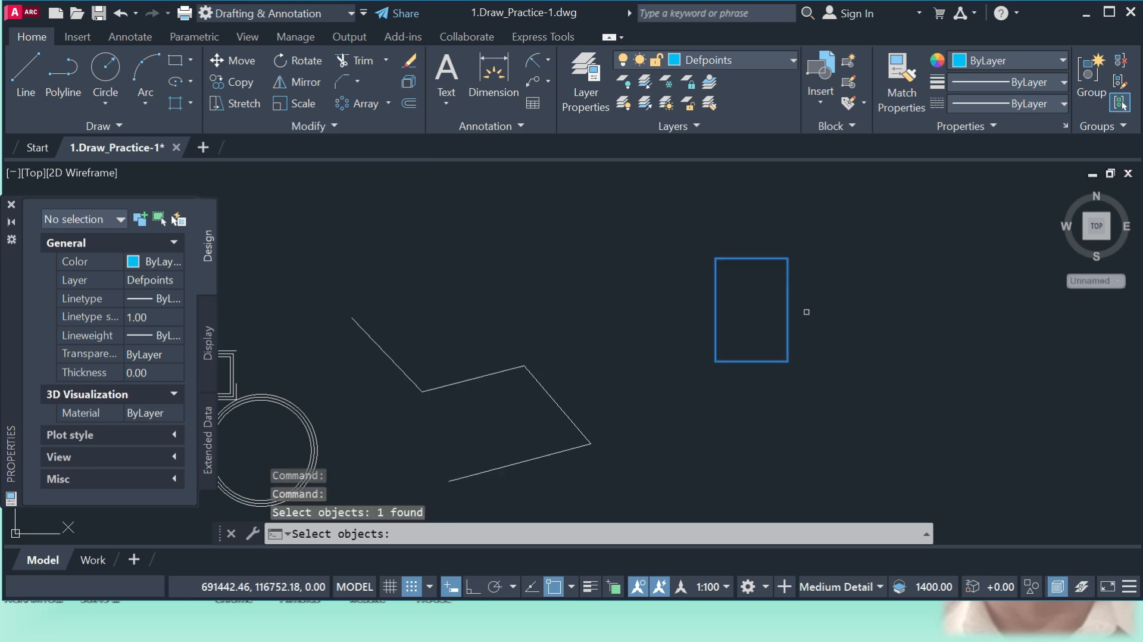
key("Return")
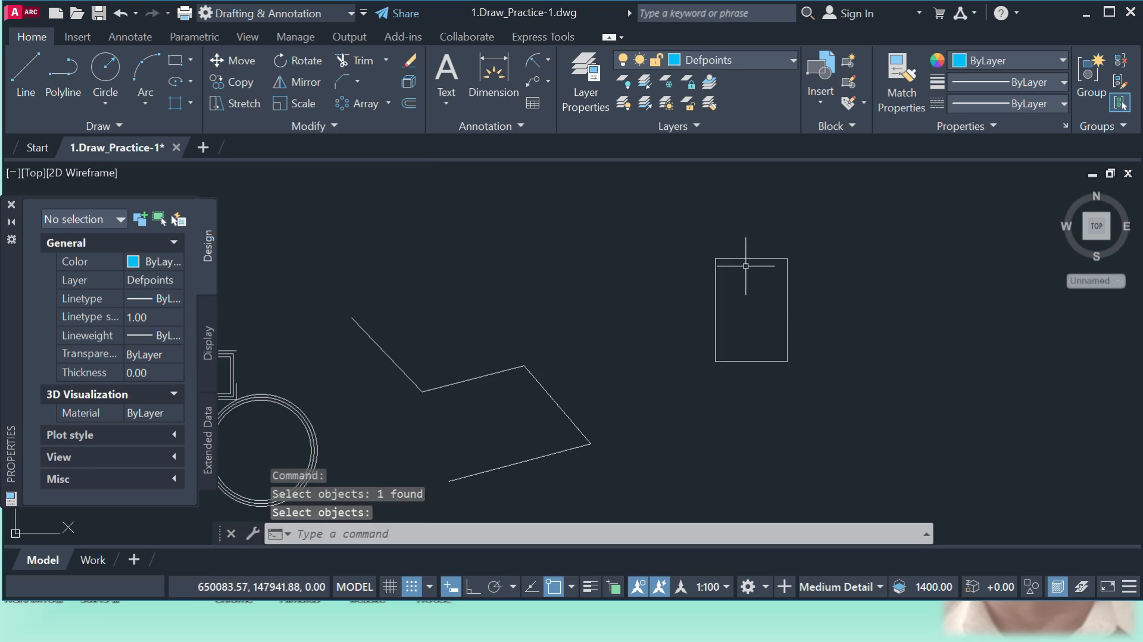
- Send the white layer 0 rectangle to the back, behind the identical Defpoints rectangle
left_click(334, 125)
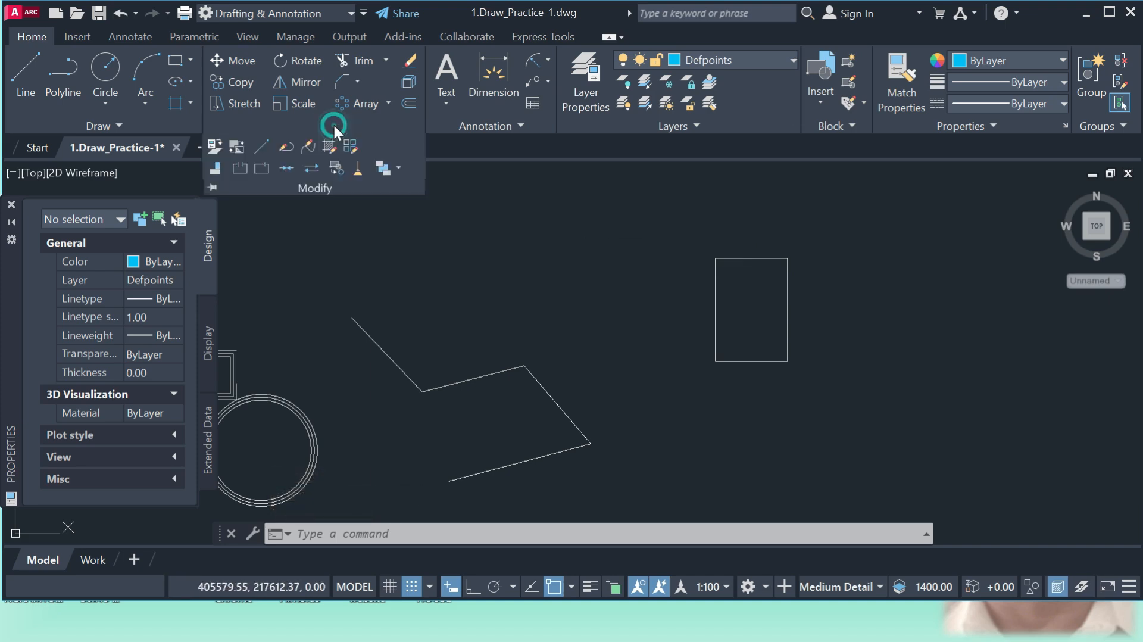
left_click(393, 168)
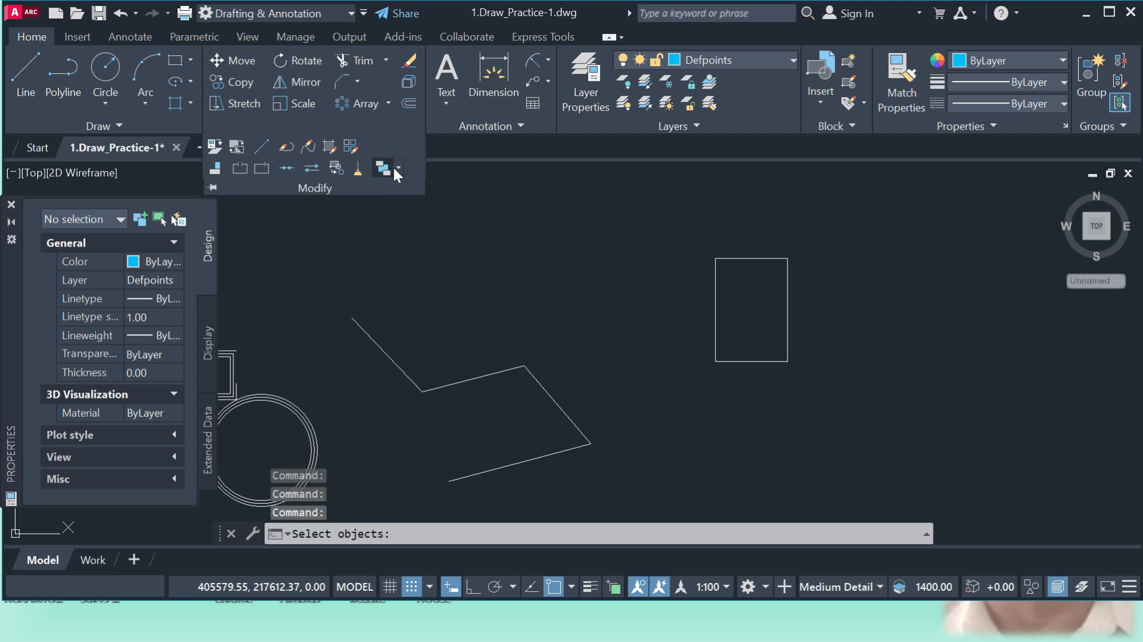
left_click(398, 168)
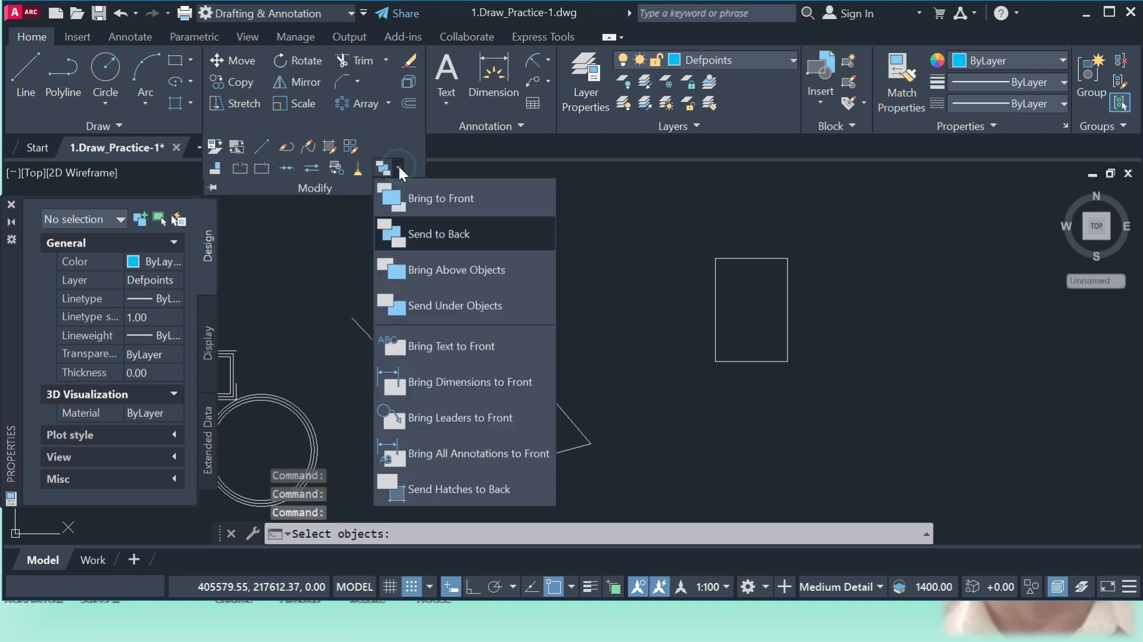
left_click(432, 232)
left_click(714, 284)
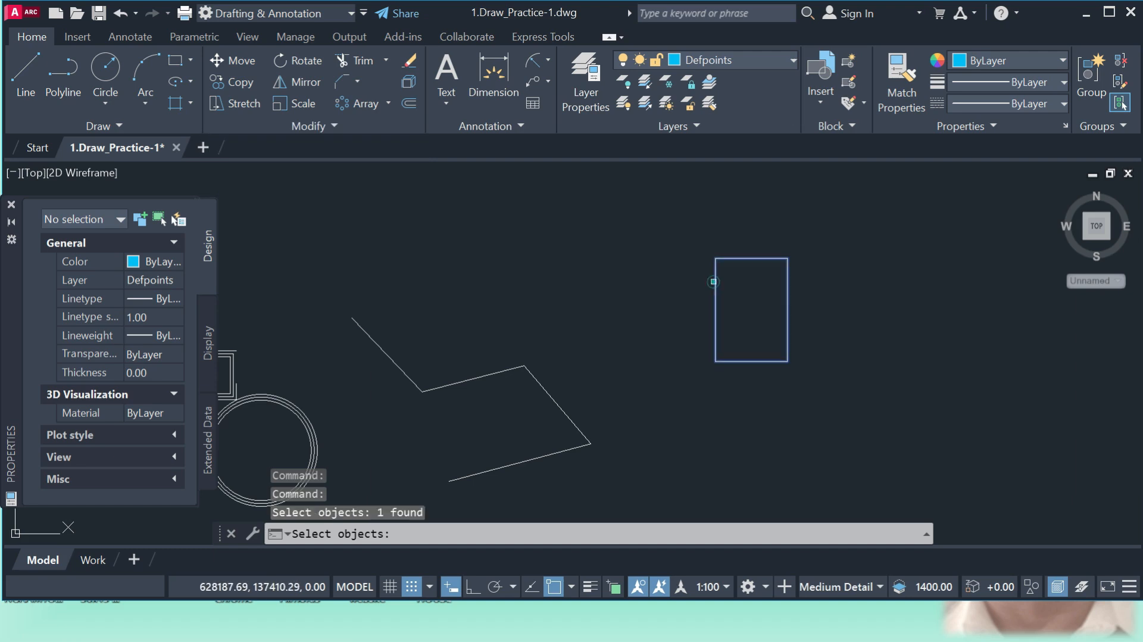
key("Return")
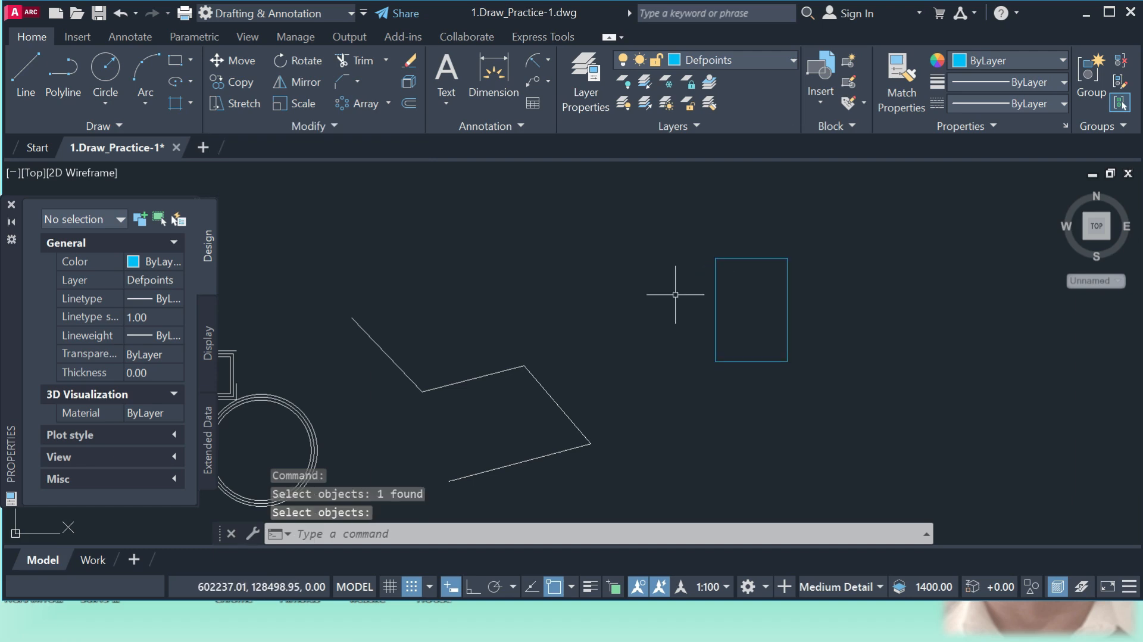
left_click(333, 125)
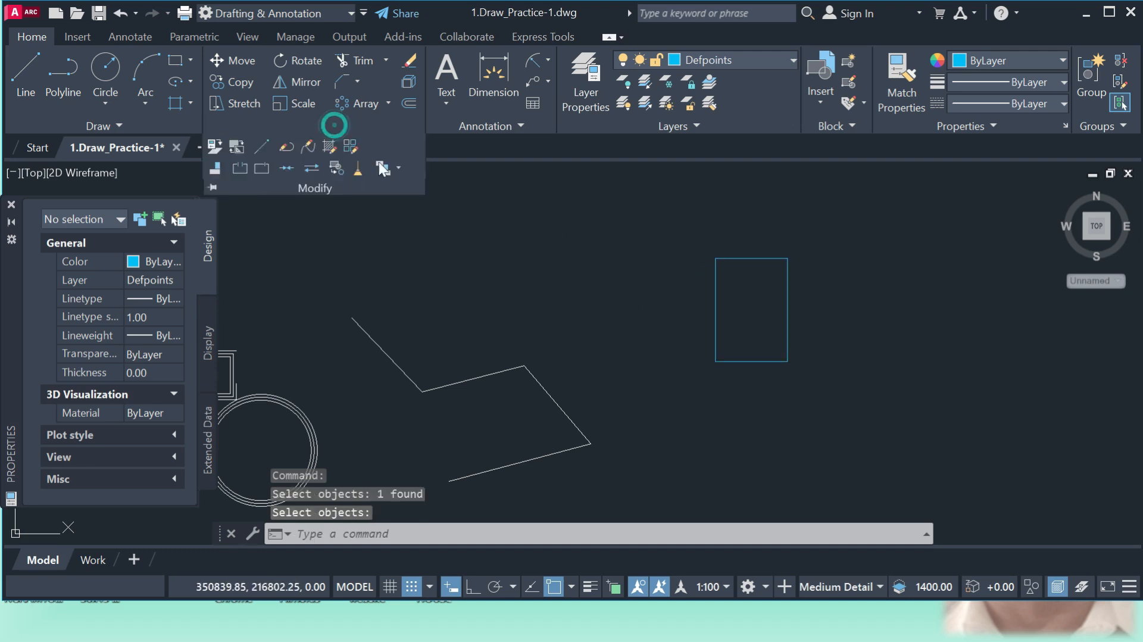
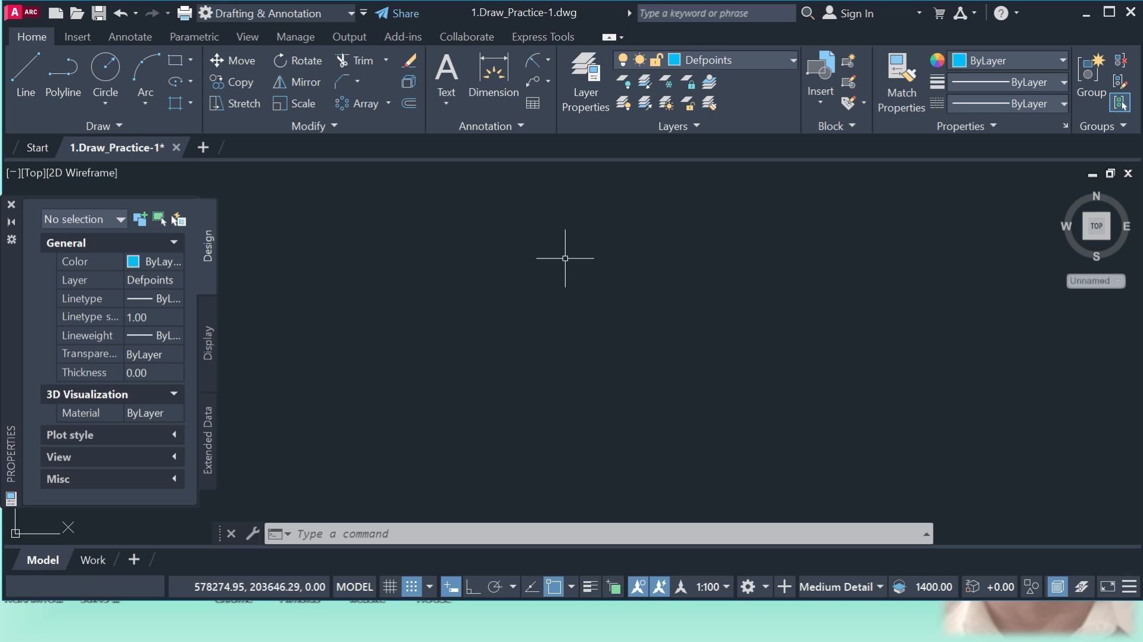
- Create multiline text reading "tragui78t87tds" inside a wide, shallow text box in the empty drawing area
left_click(446, 103)
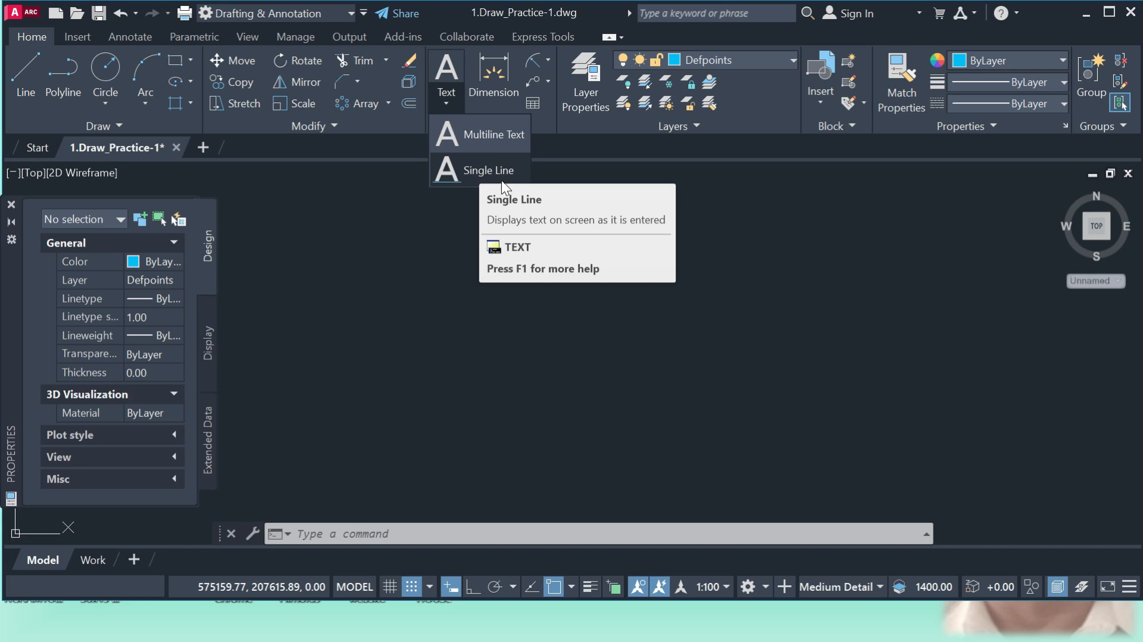
left_click(493, 134)
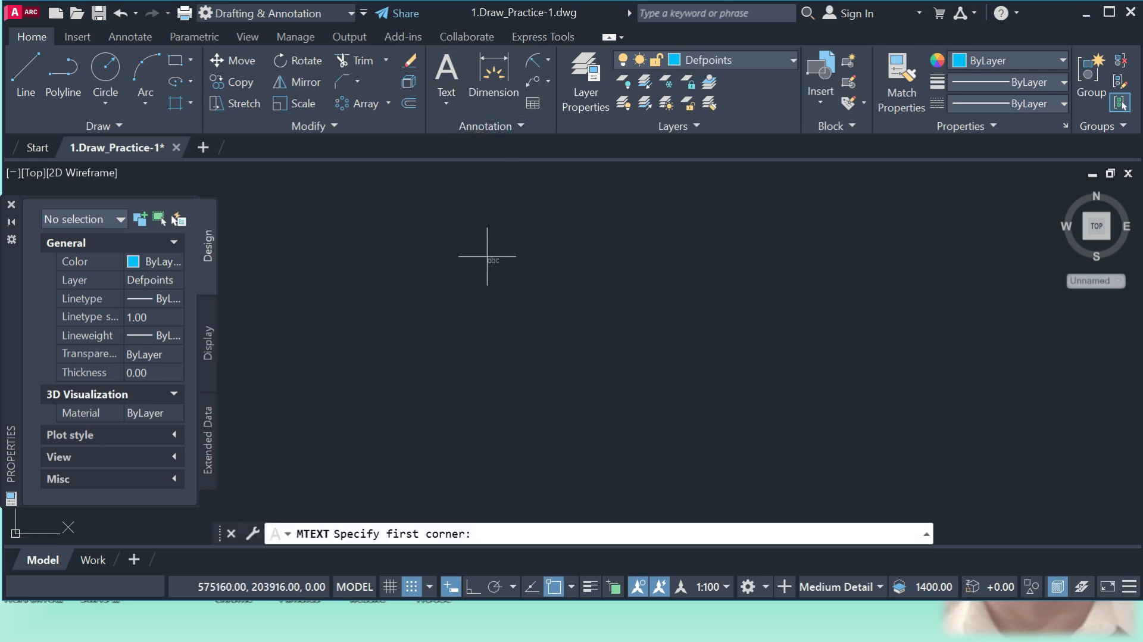
left_click(465, 309)
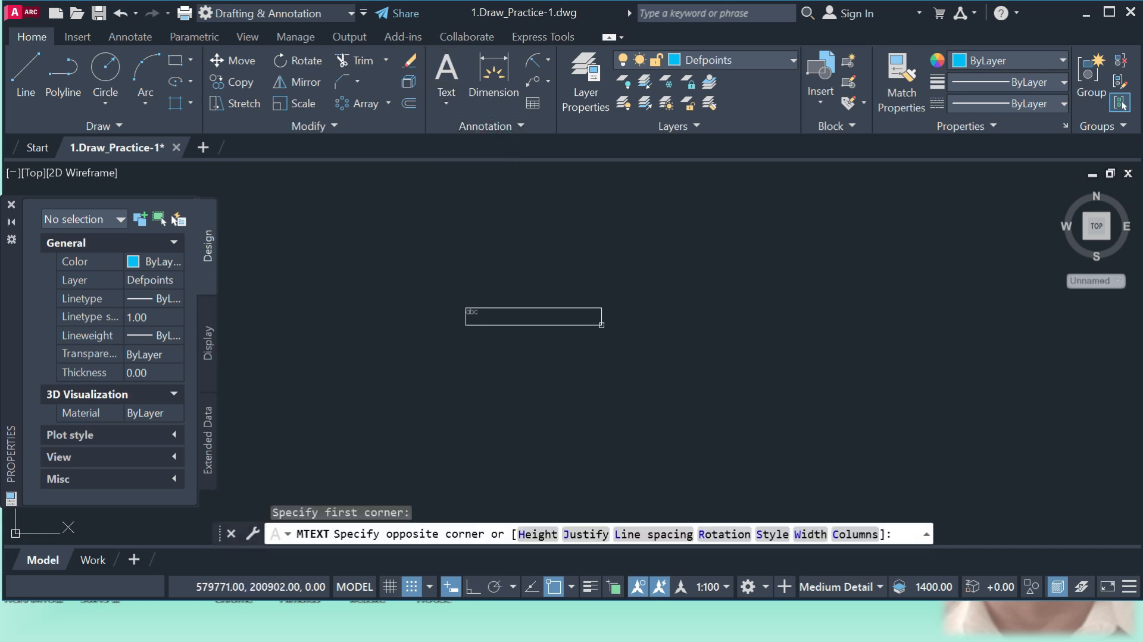
left_click(602, 337)
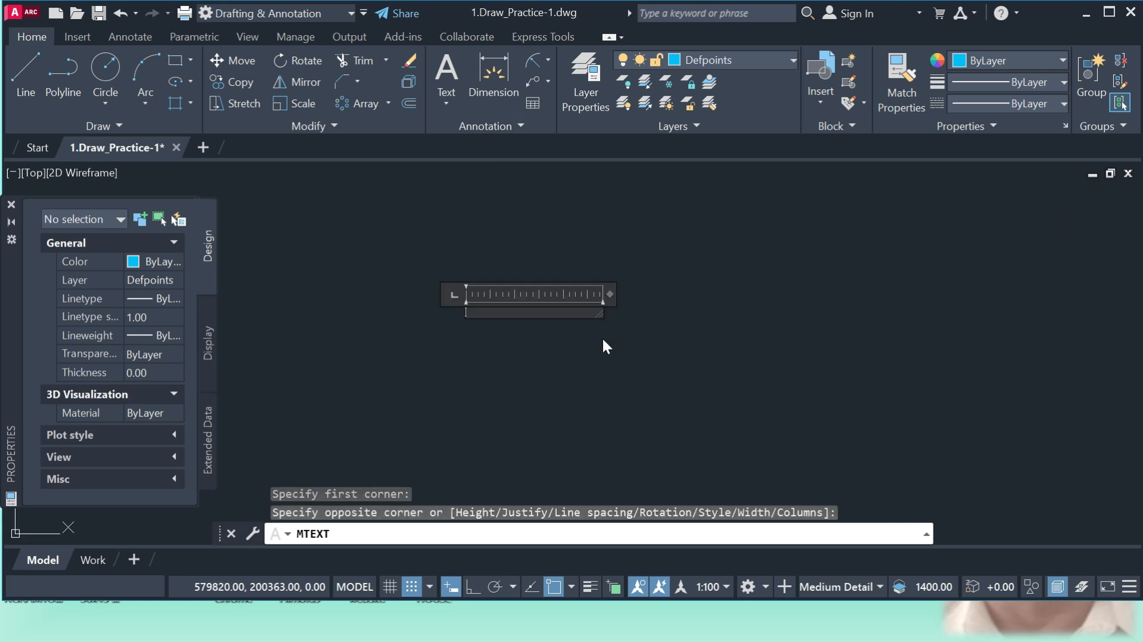
type("tragui78t87tds")
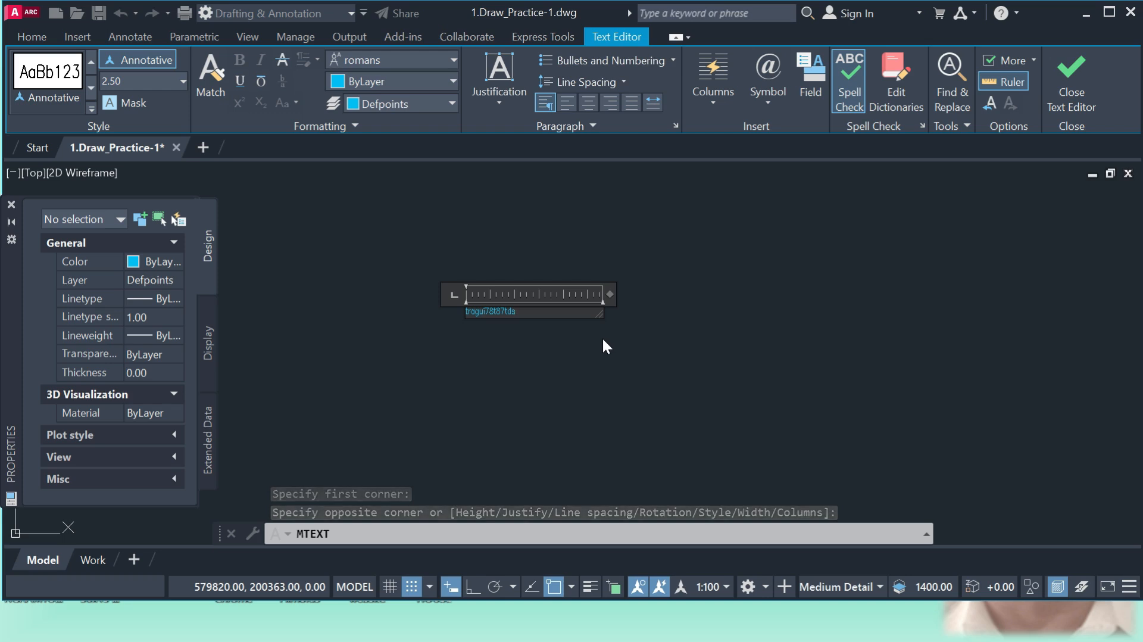
left_click(601, 337)
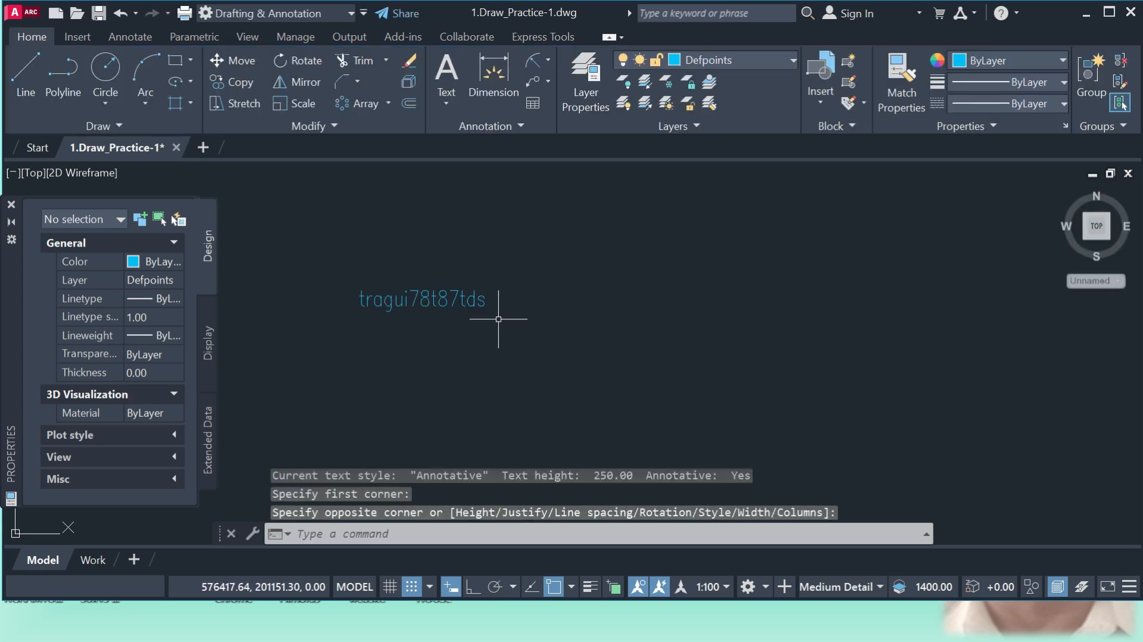
- Erase the multiline text
left_click(482, 305)
type("e")
key("Return")
- Add single-line text "guijepqfjp9ipjq0kjbbkbcq" and a second single-line entry "ewffew" below and to its right
left_click(450, 105)
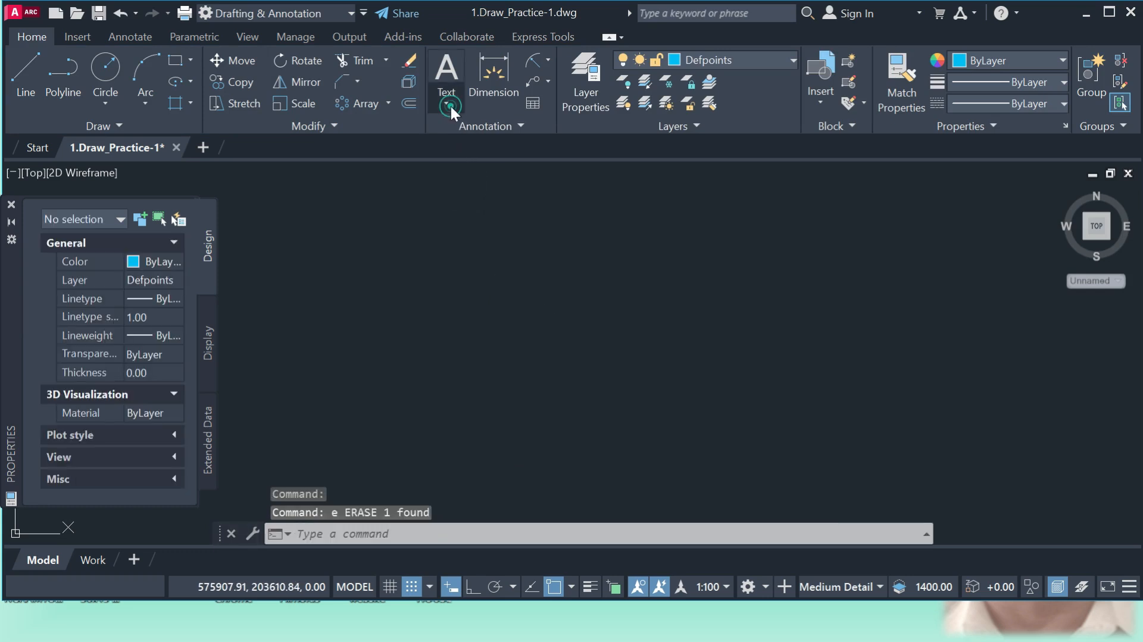
left_click(467, 169)
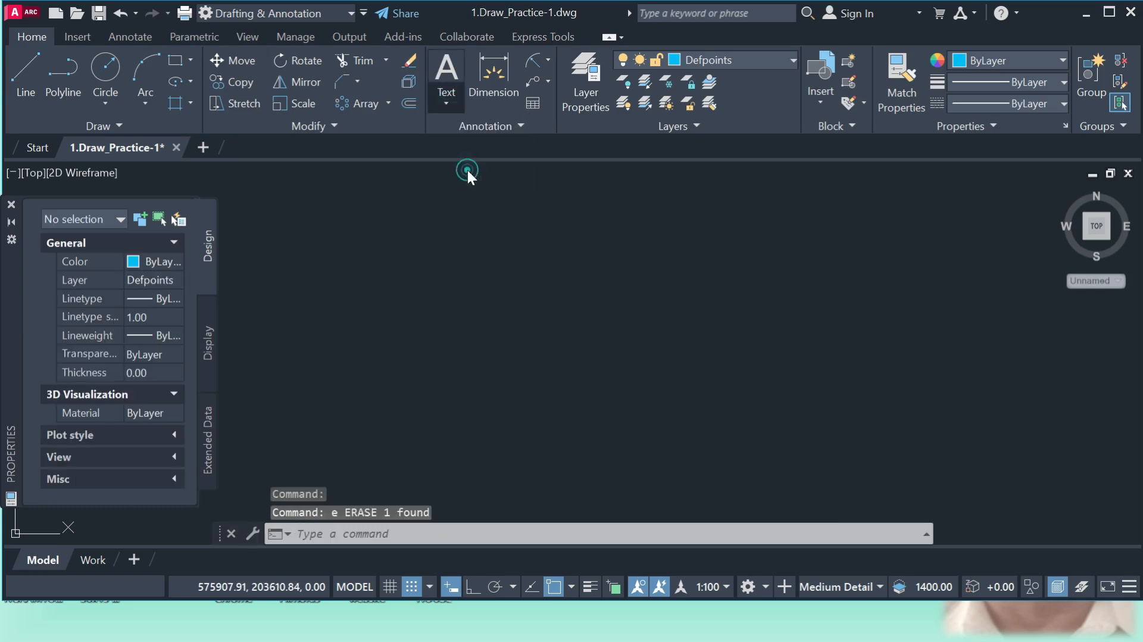
left_click(479, 340)
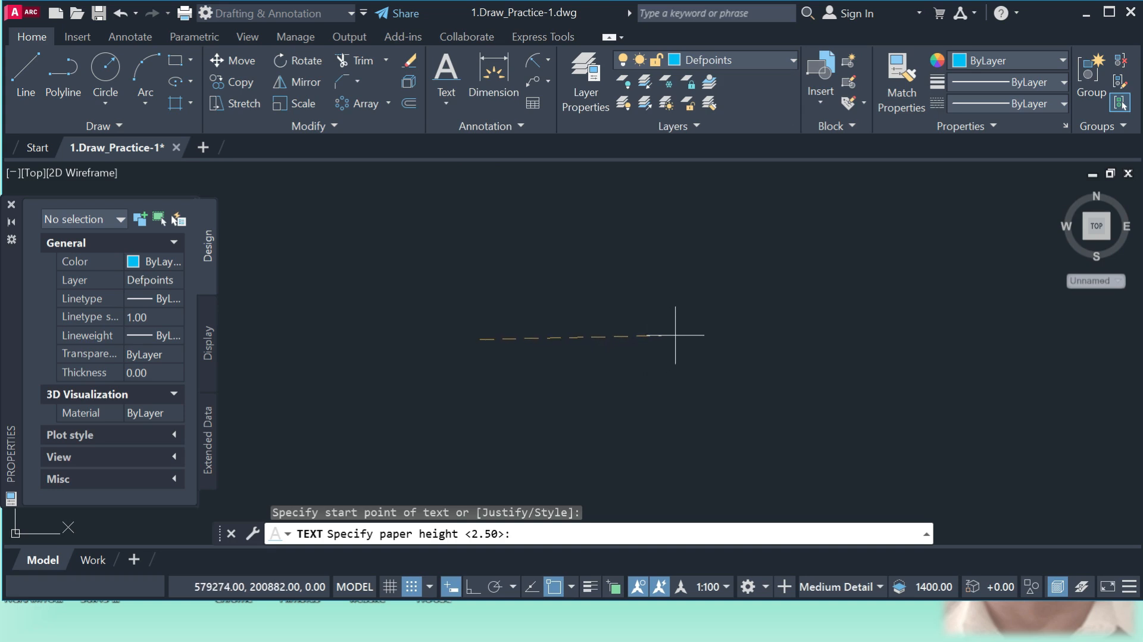
left_click(694, 336)
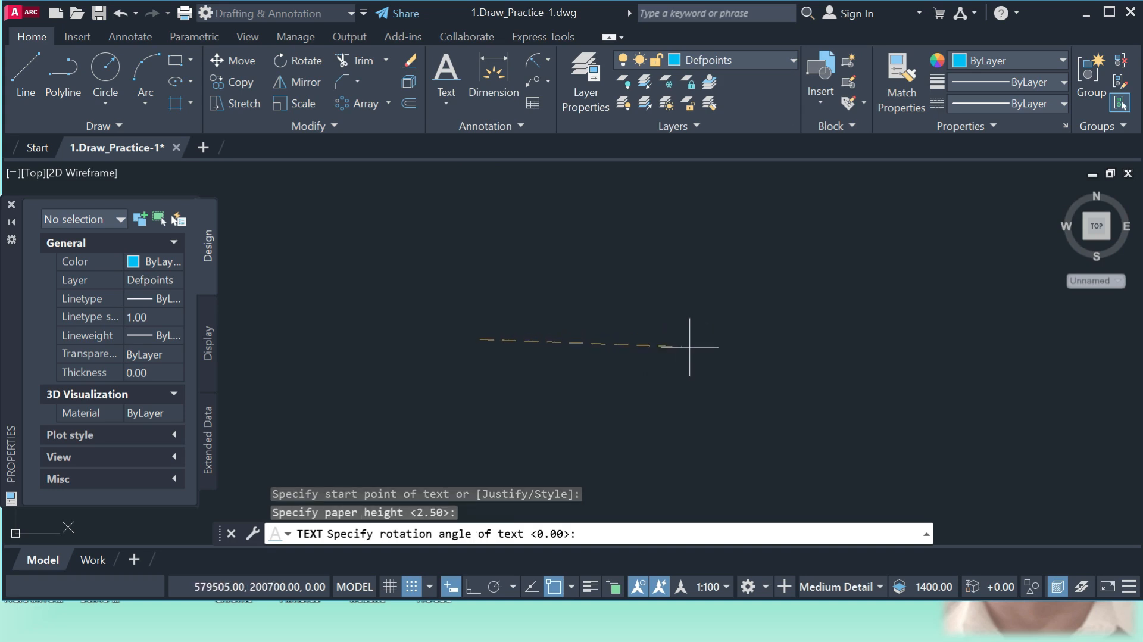
left_click(693, 377)
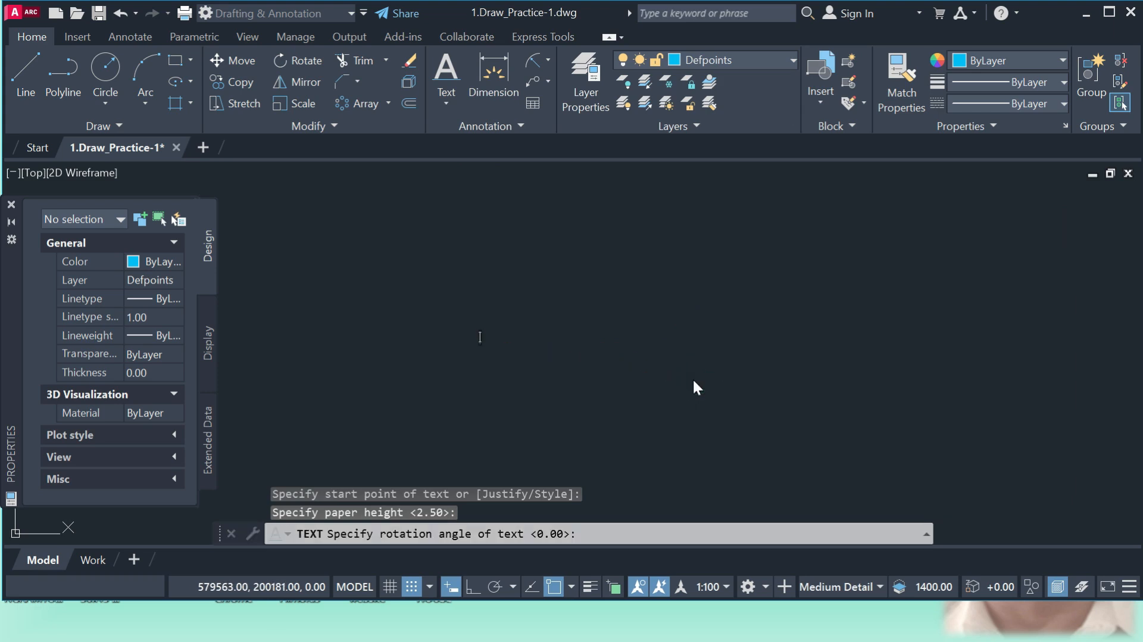
type("guijepqfjp9ipjq0kjbbkbcq")
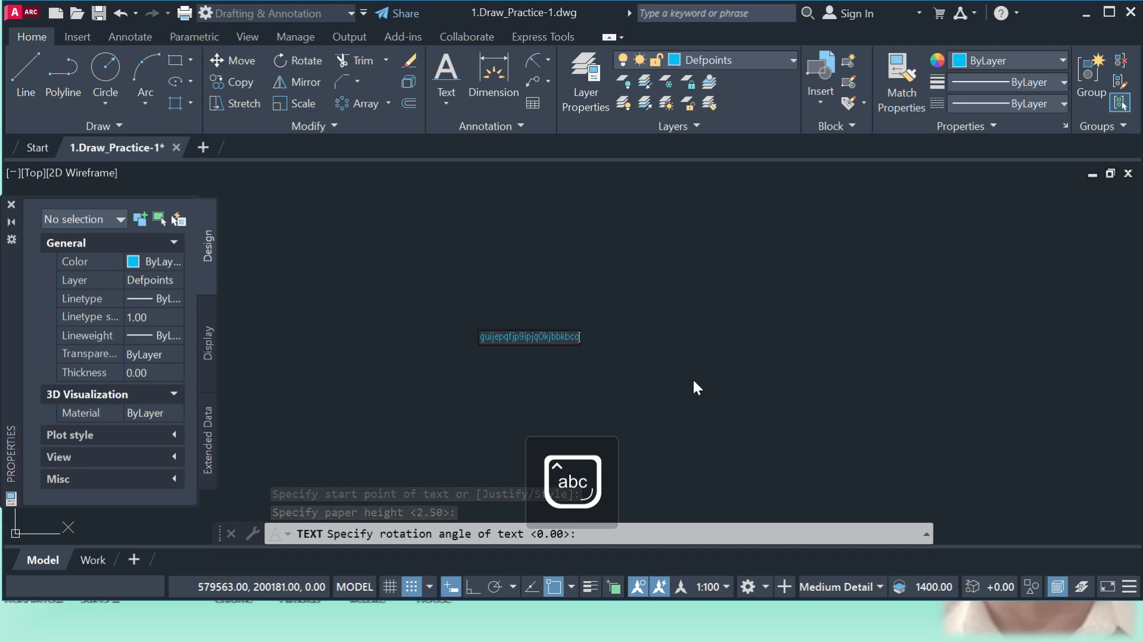
key("Return")
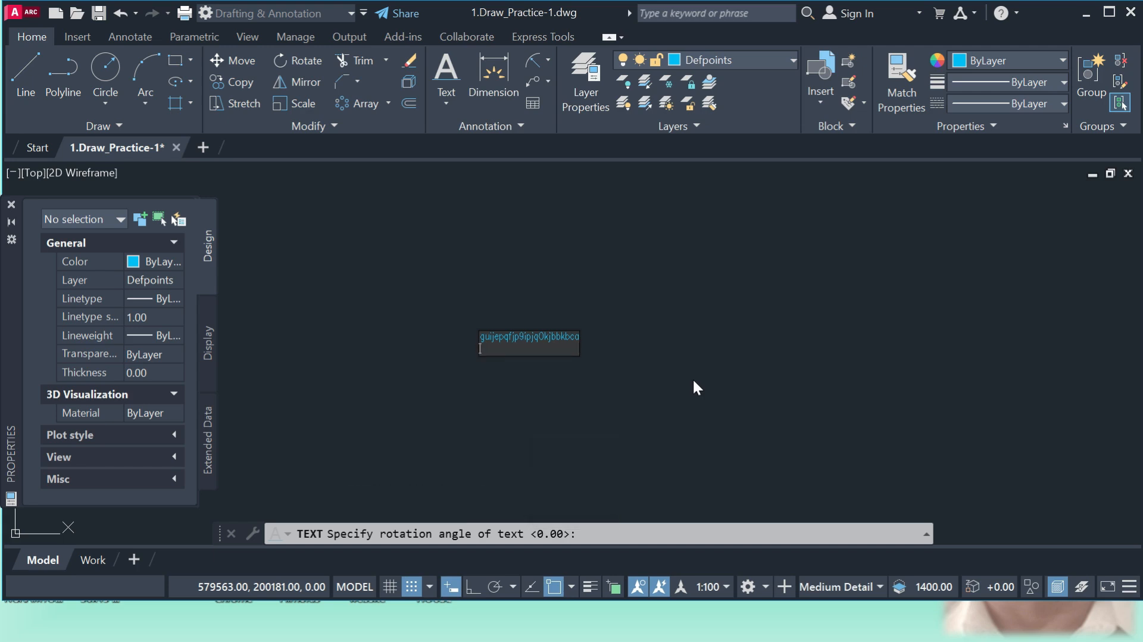
key("Return")
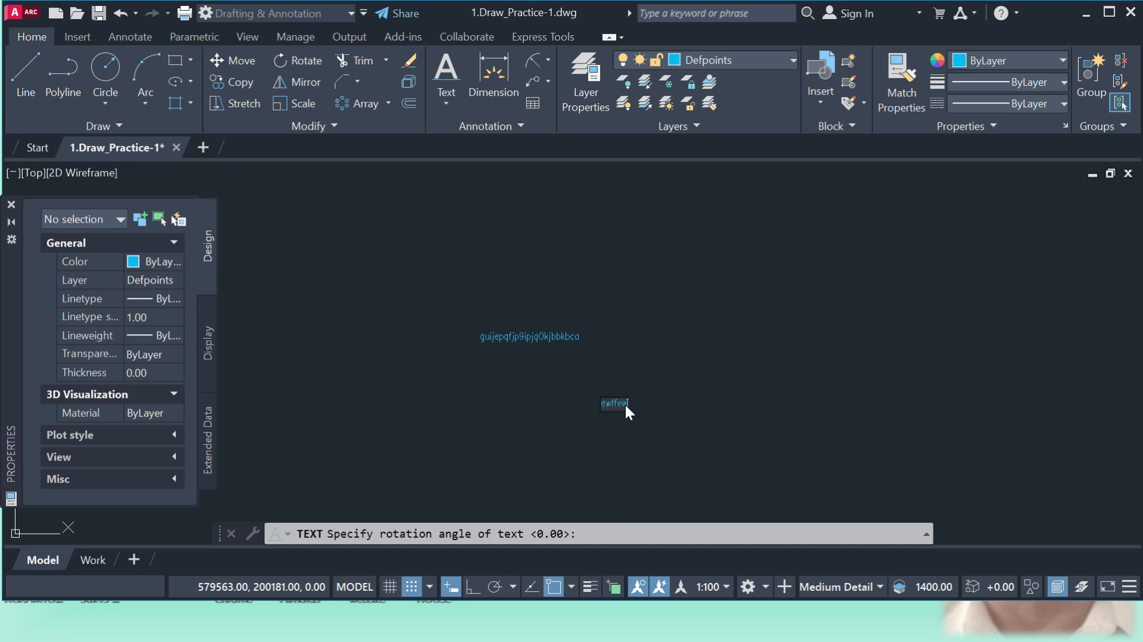
left_click(670, 405)
key("Escape")
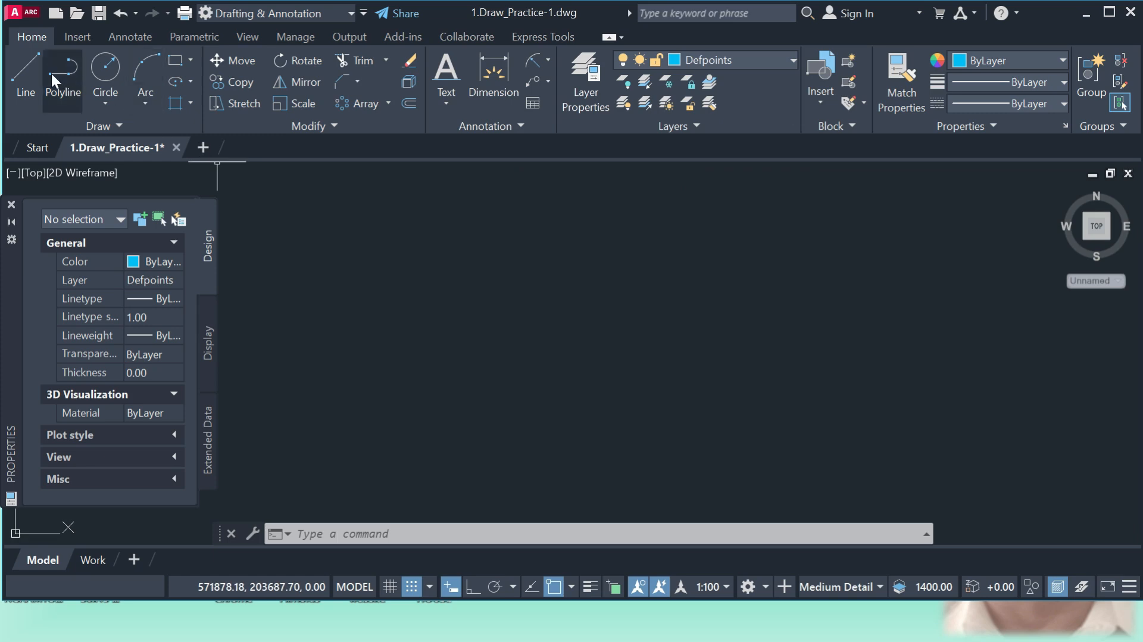
- Draw a single nearly horizontal line freehand across the empty drawing area
left_click(30, 72)
left_click(496, 318)
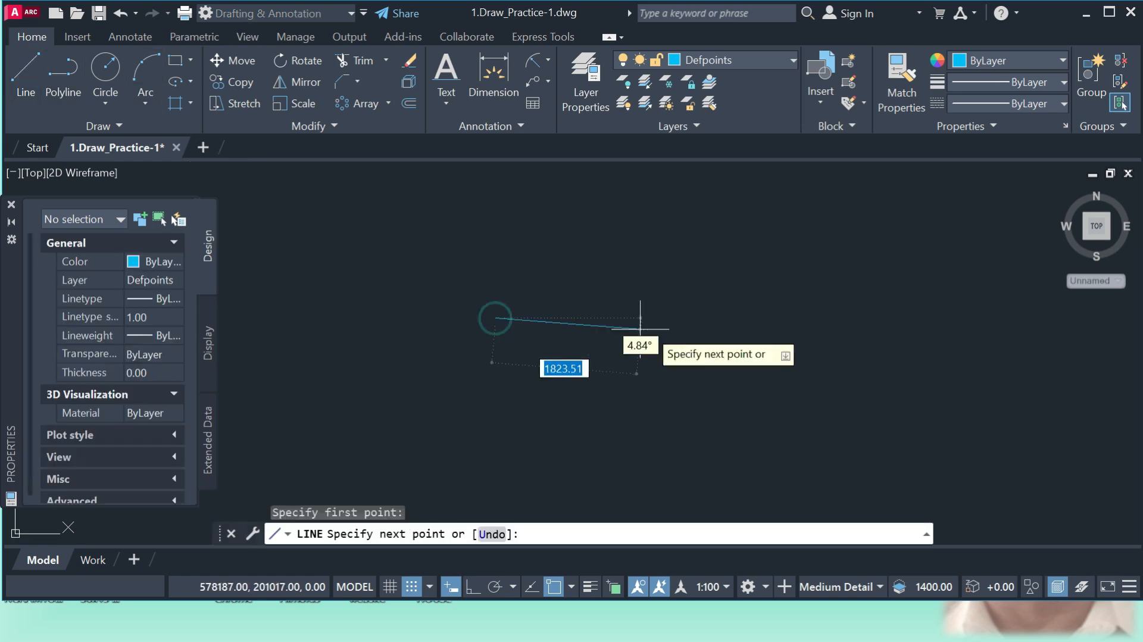
left_click(780, 313)
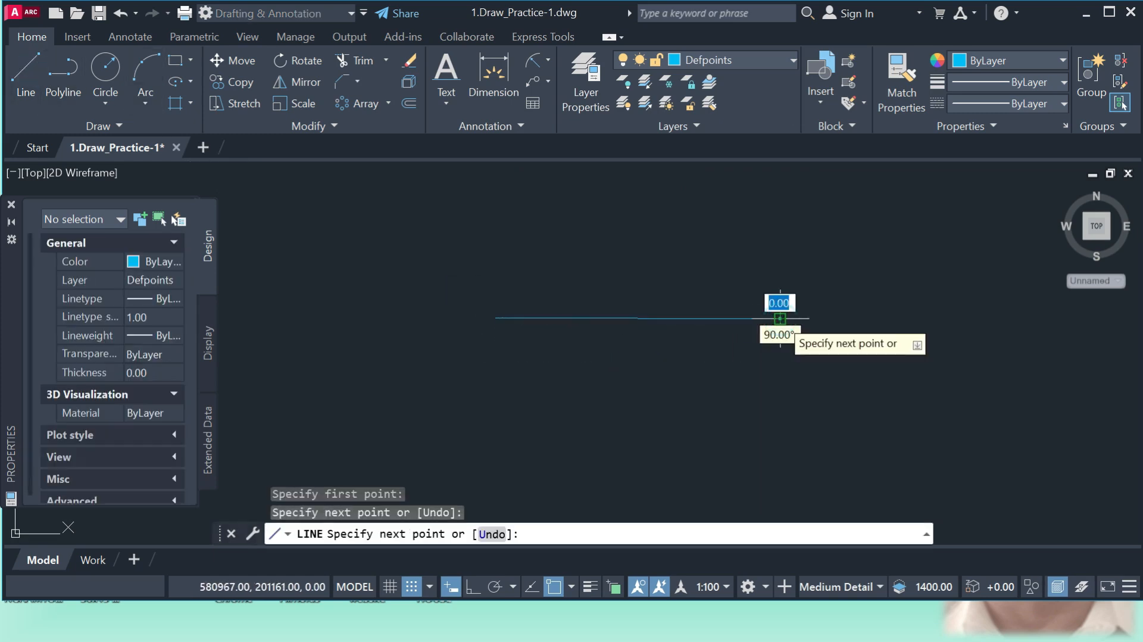
key("Return")
- Erase the freehand line using a crossing selection
left_click(717, 388)
left_click(607, 280)
type("e")
key("Return")
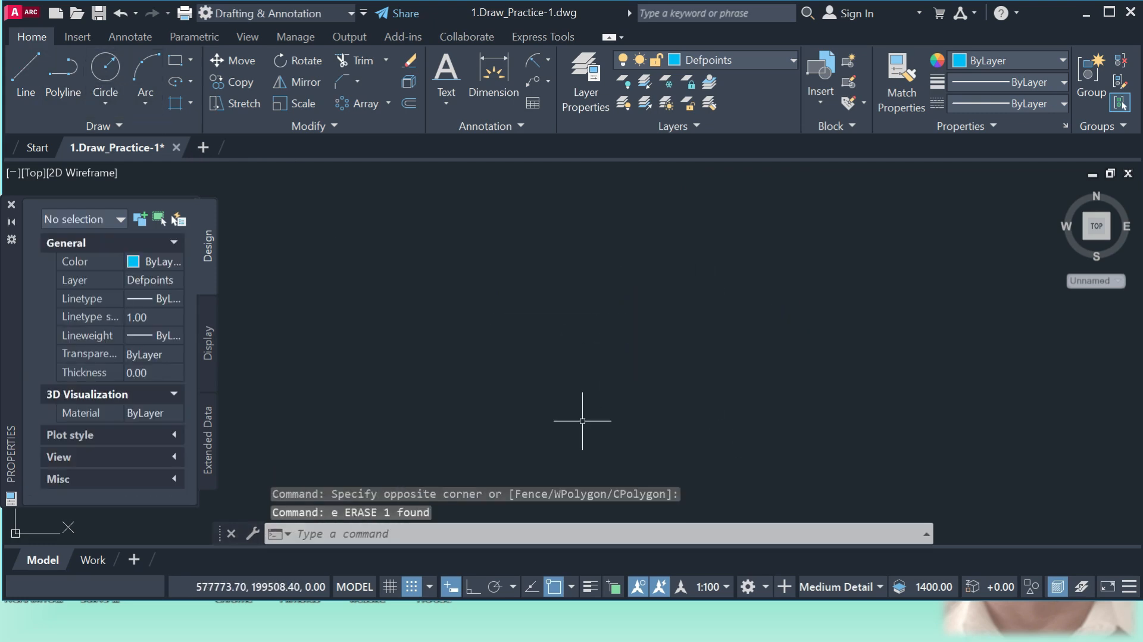
- Turn on Ortho mode and draw one short, exactly horizontal line in the empty drawing area
left_click(479, 585)
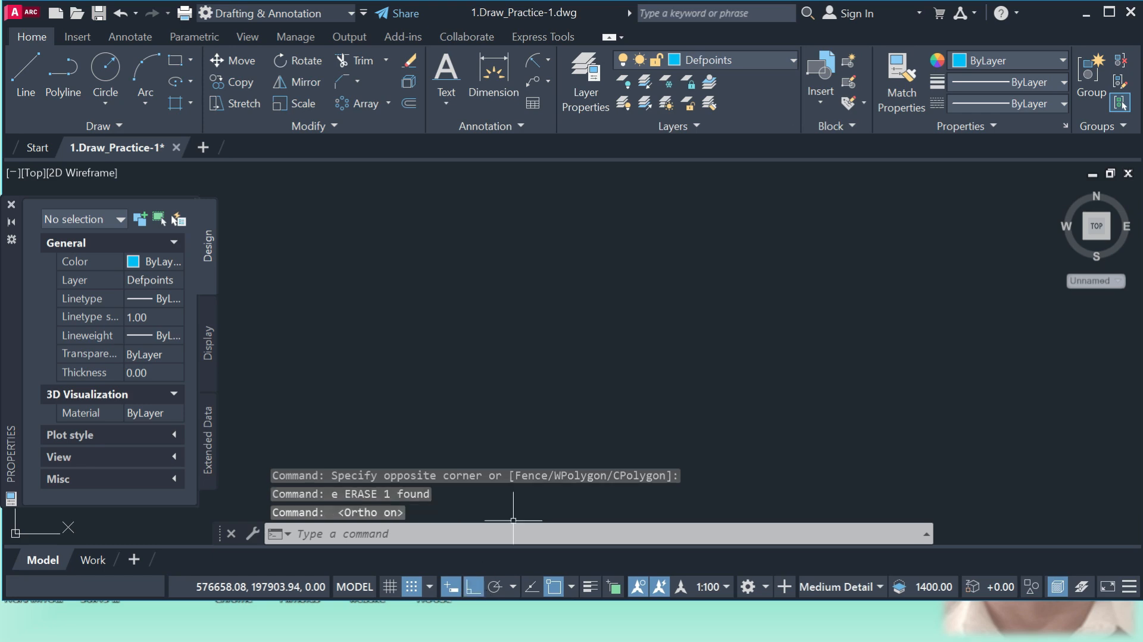
left_click(36, 78)
left_click(467, 286)
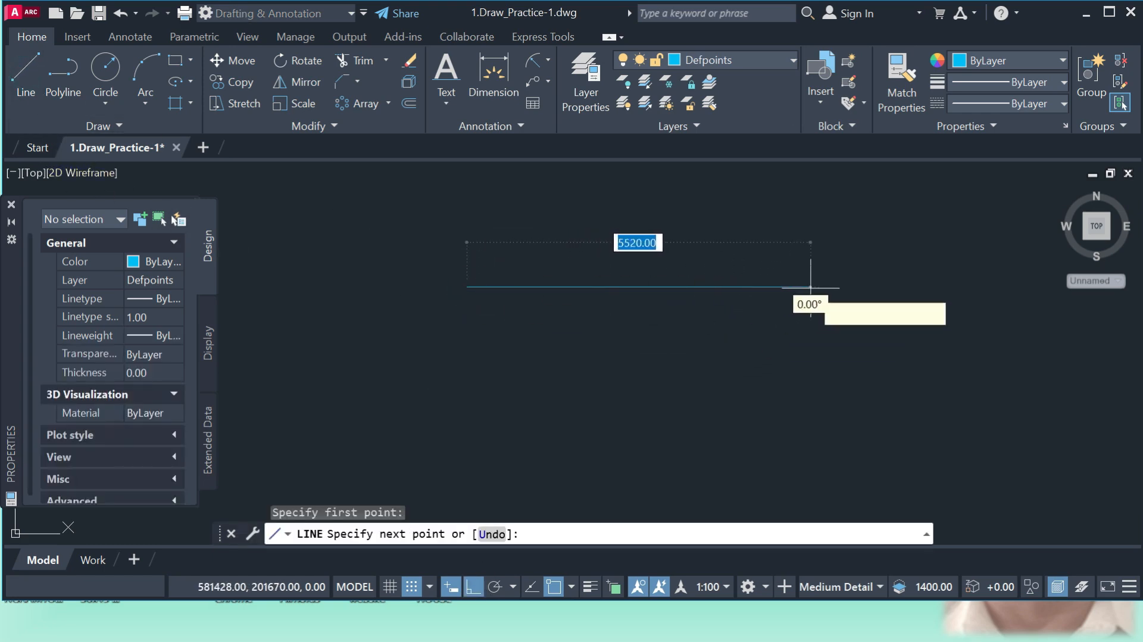
left_click(681, 286)
key("Escape")
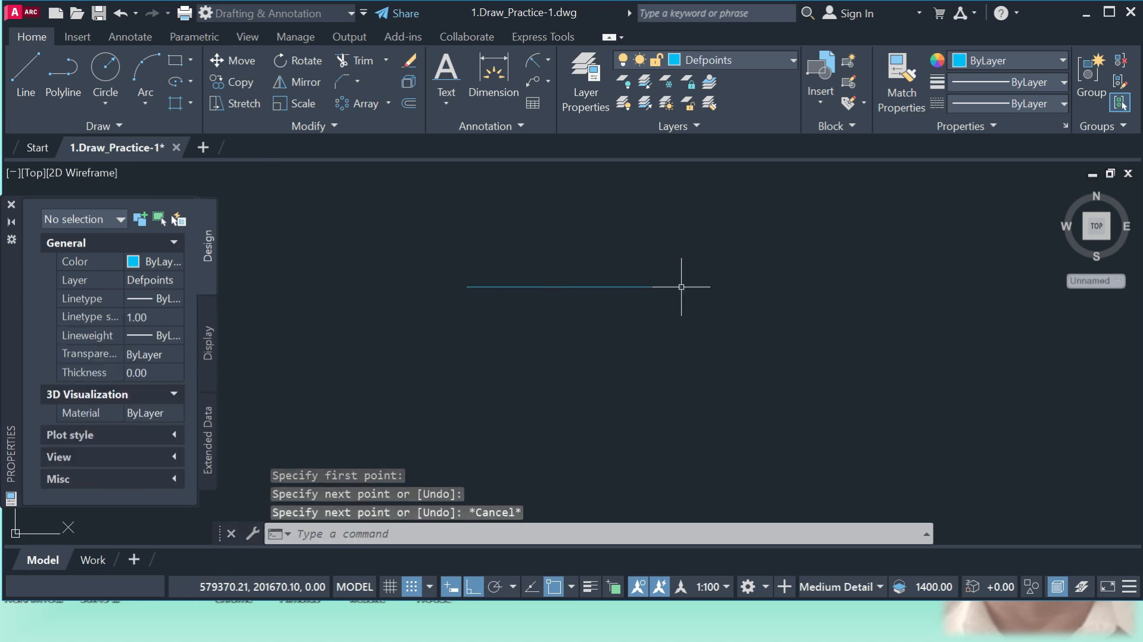
- Draw a horizontal polyline of three collinear segments below the line, starting level with its left end and extending well past its right end
left_click(71, 71)
left_click(466, 381)
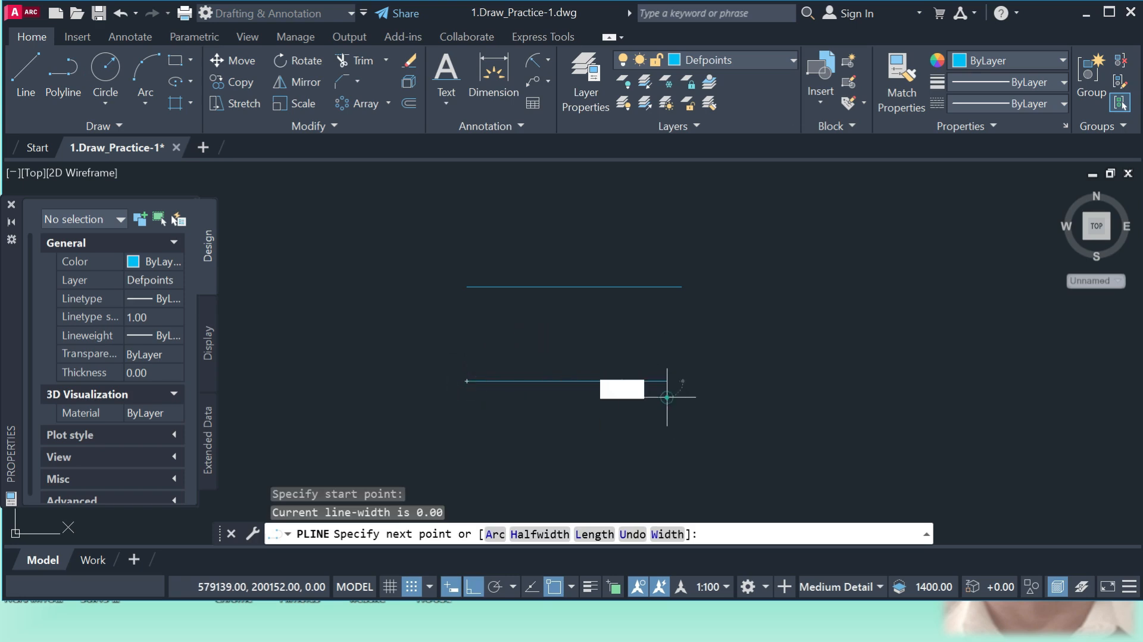
left_click(679, 389)
left_click(833, 390)
left_click(982, 390)
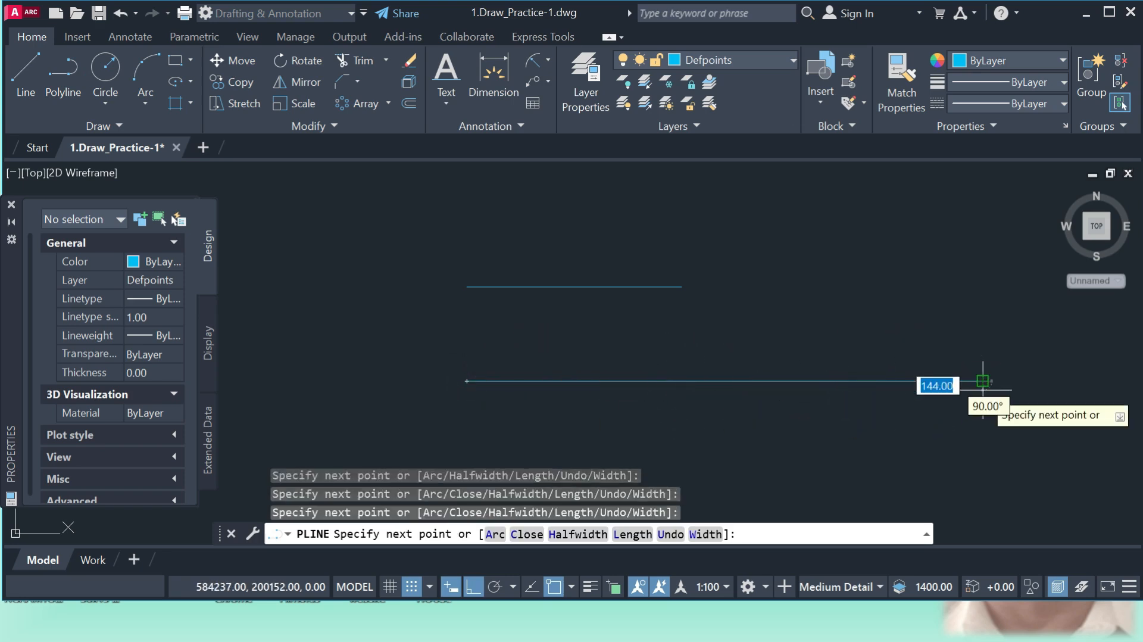
key("Return")
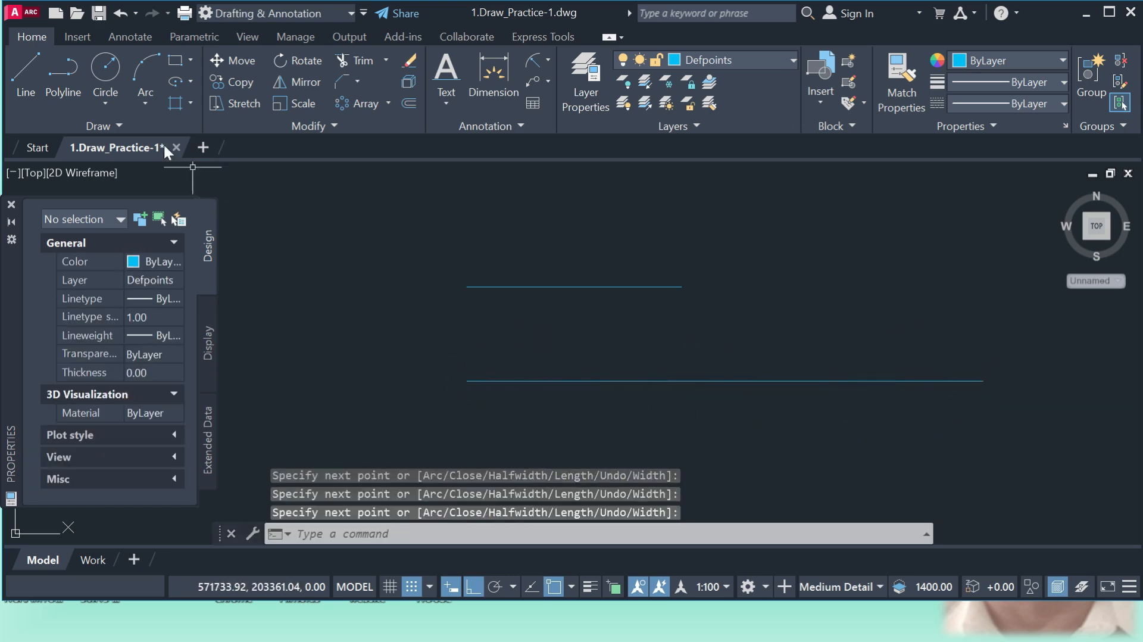
- Draw a circle by centre and radius to the right of the short line, above the polyline
left_click(105, 72)
left_click(827, 262)
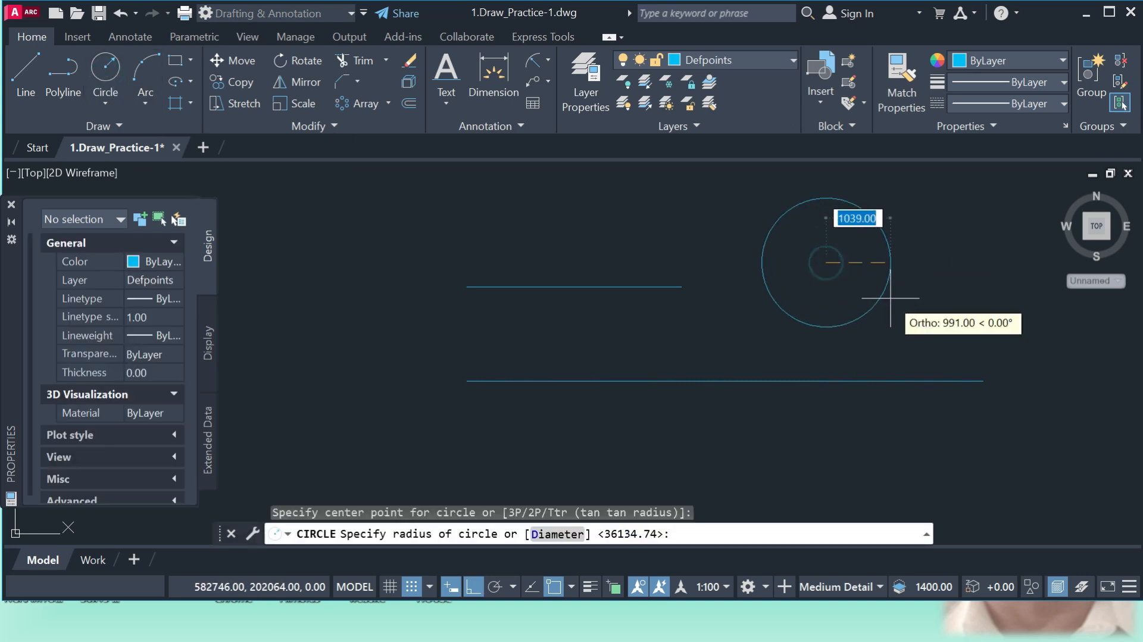
left_click(881, 265)
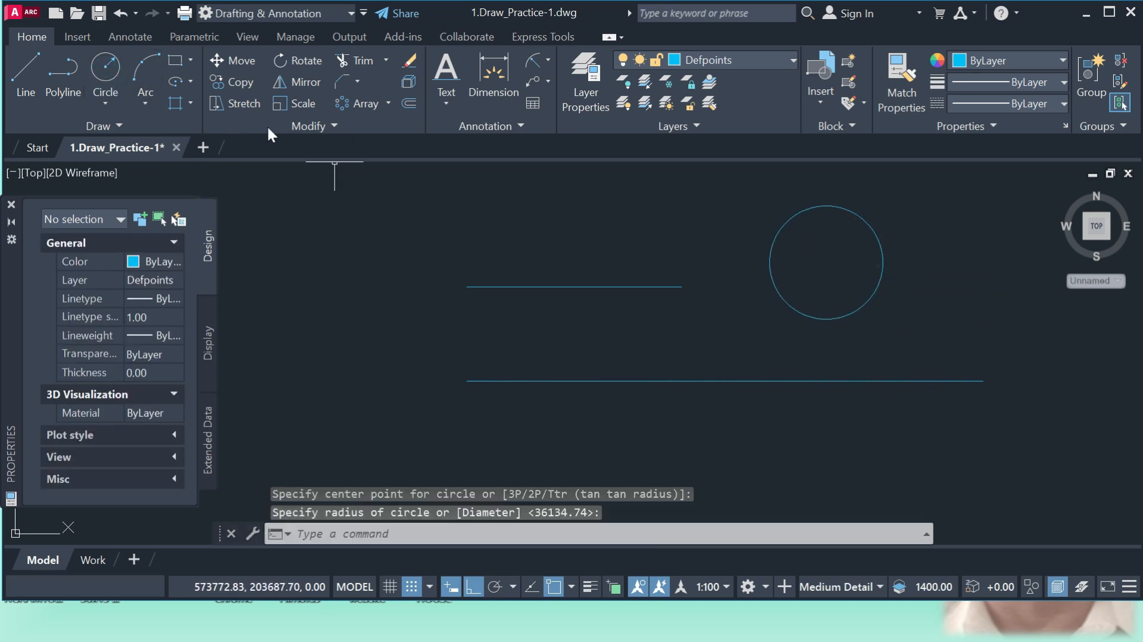
- Draw a three-point arc to the left of the short horizontal line, bulging up and to the right
left_click(151, 71)
left_click(334, 250)
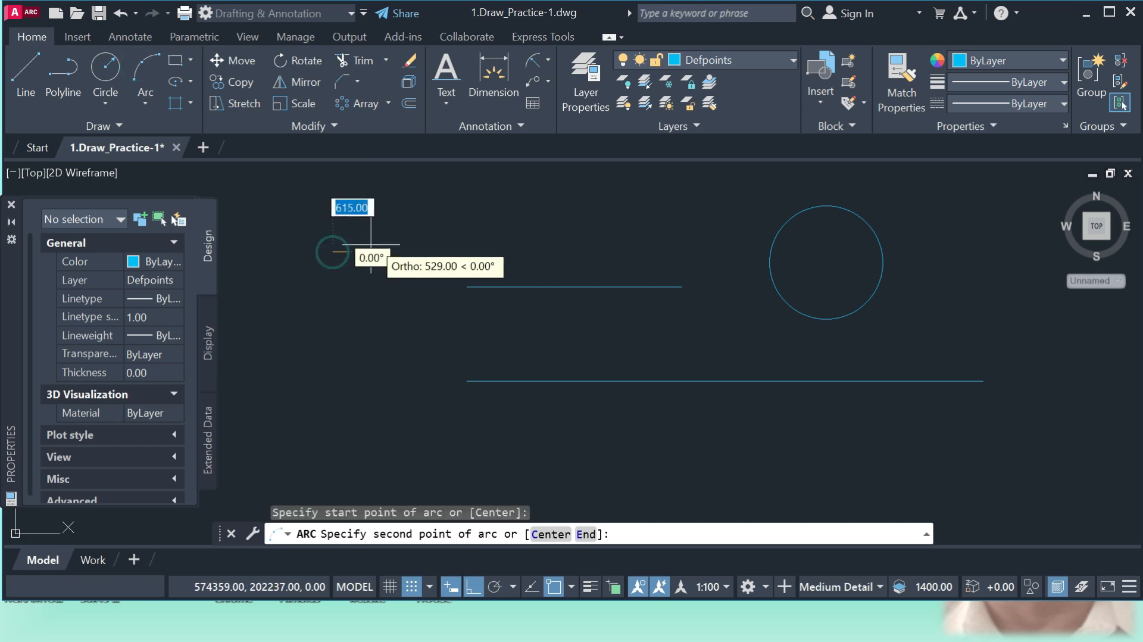
left_click(378, 226)
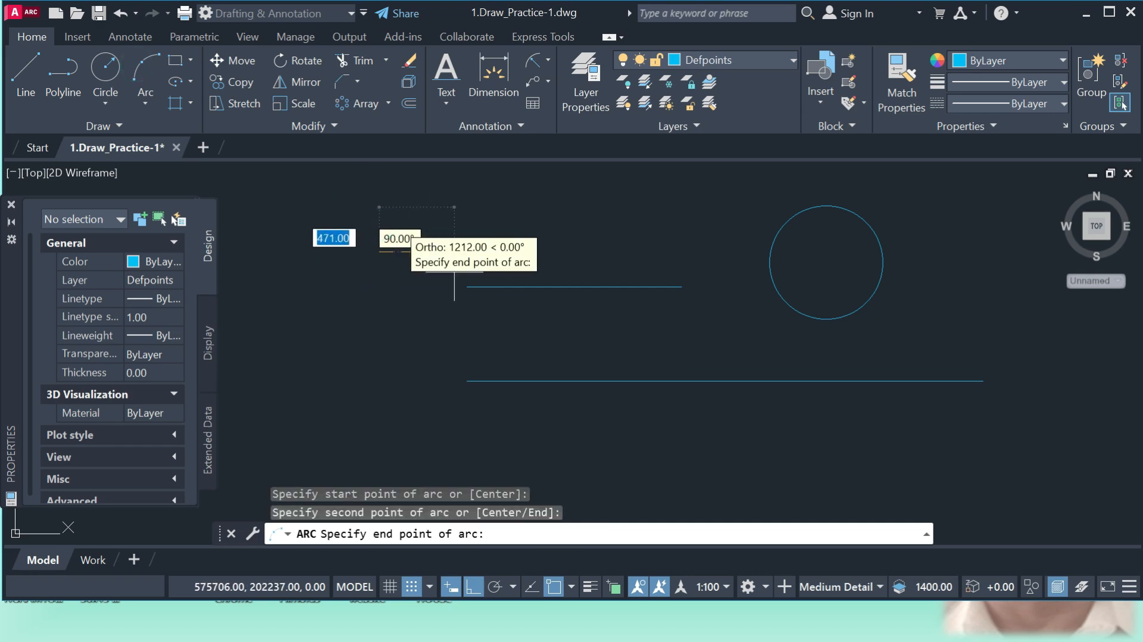
left_click(408, 316)
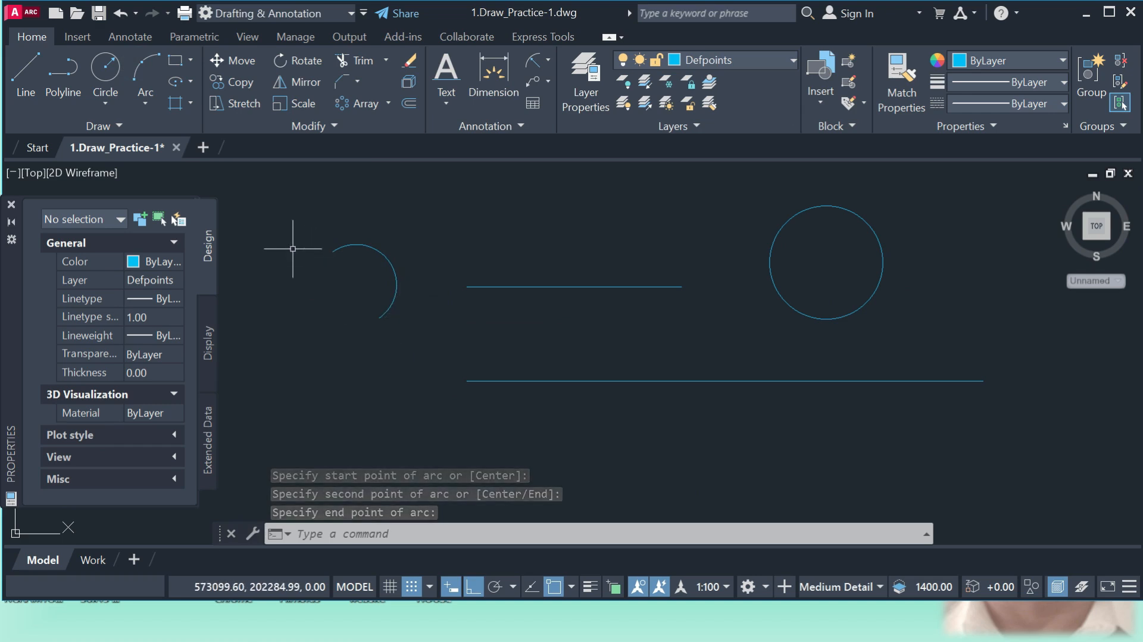
- Turn off Ortho mode and draw a single-segment sloping polyline about 1960 units long below the arc, rising to the right
left_click(64, 65)
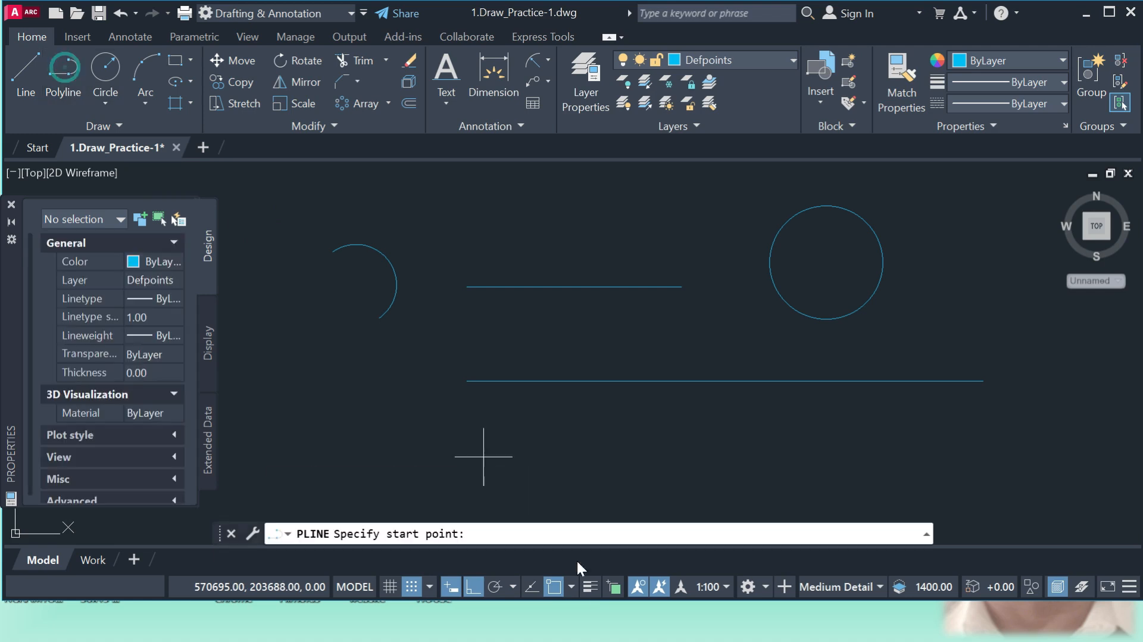
left_click(474, 586)
left_click(324, 482)
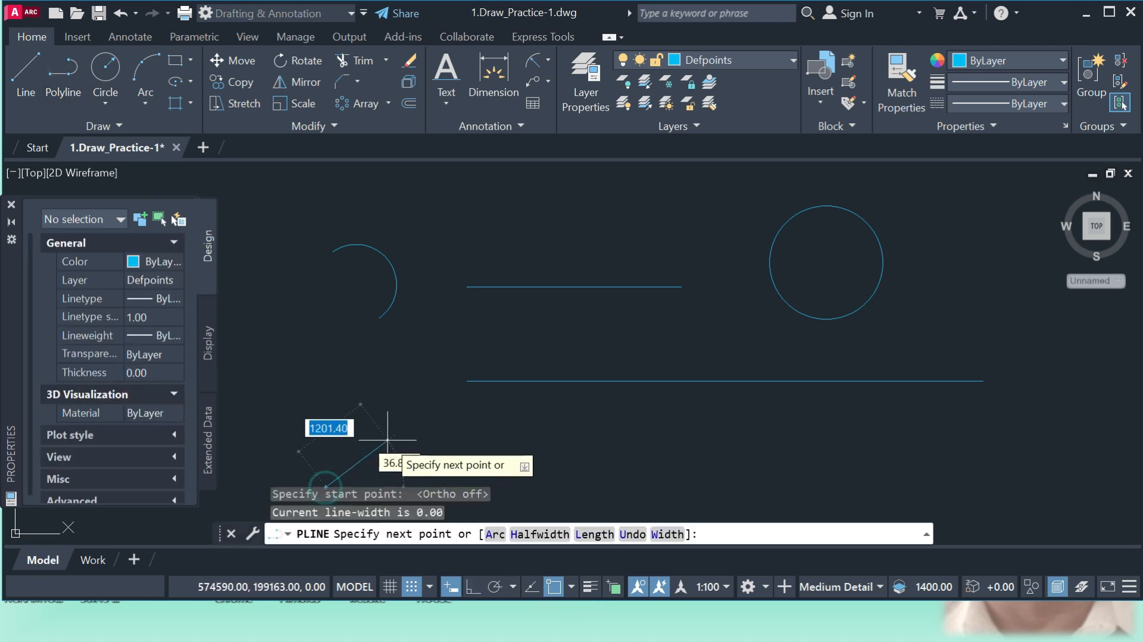
left_click(420, 410)
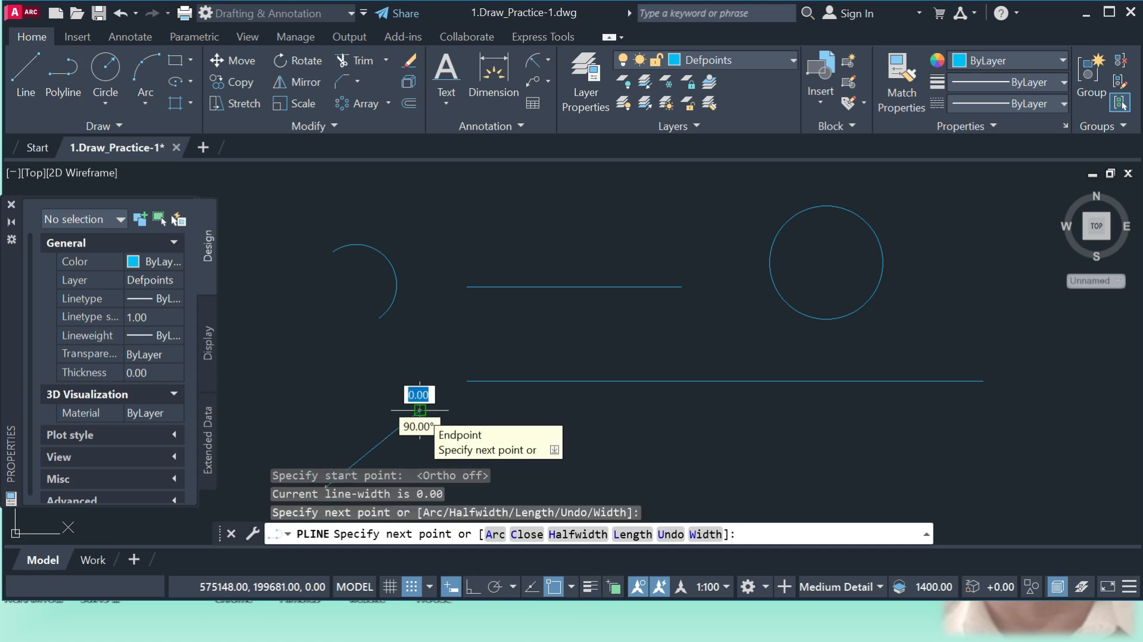
key("Escape")
- Try a linear dimension between the two endpoints of the short horizontal line
scroll(538, 390, "down", 4)
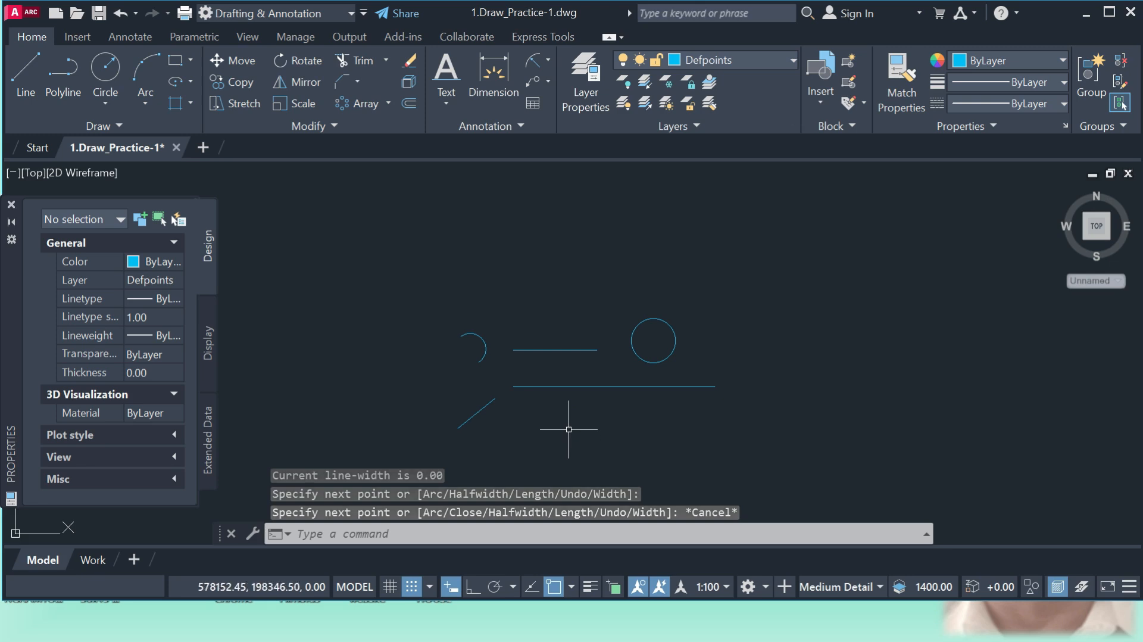
middle_click_drag(650, 339, 613, 310)
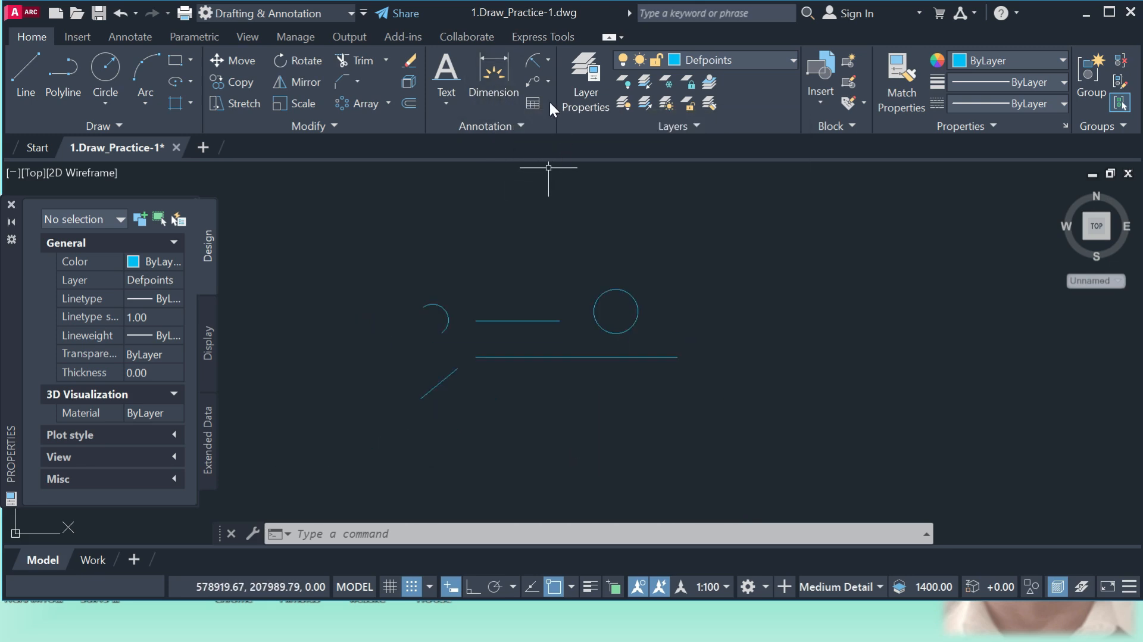
left_click(547, 60)
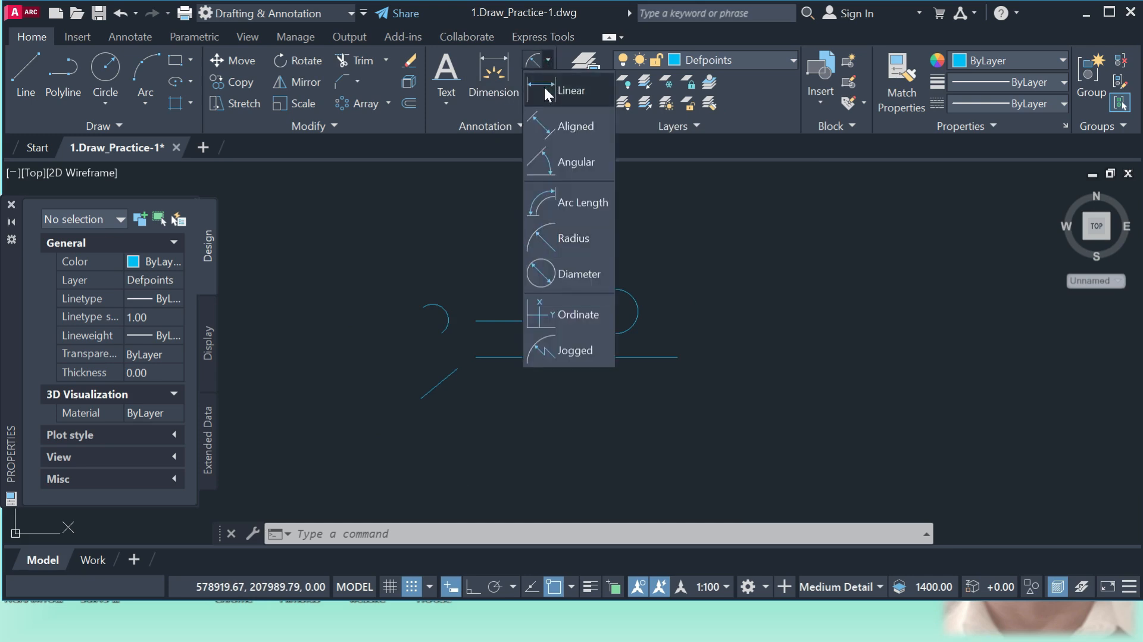
left_click(544, 87)
scroll(462, 319, "up", 4)
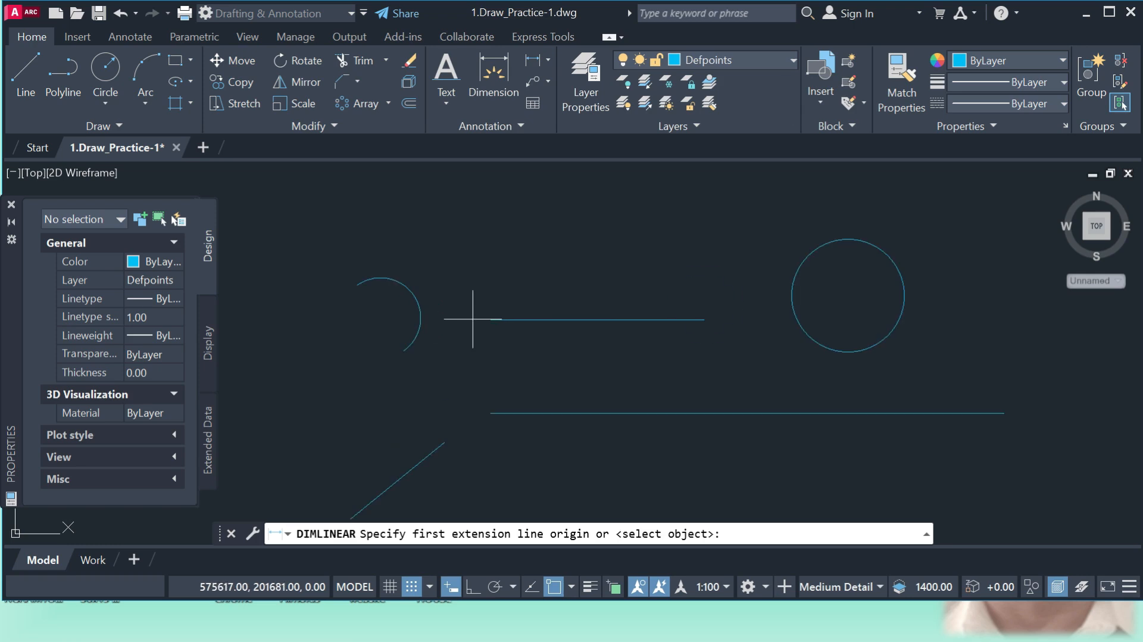
left_click(489, 319)
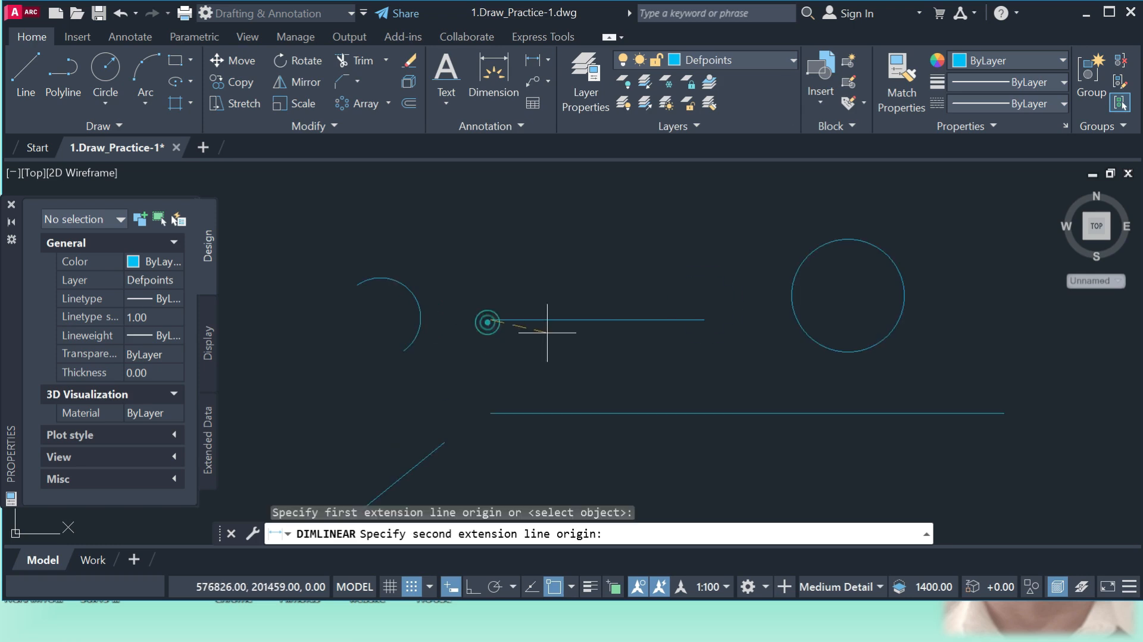
left_click(703, 319)
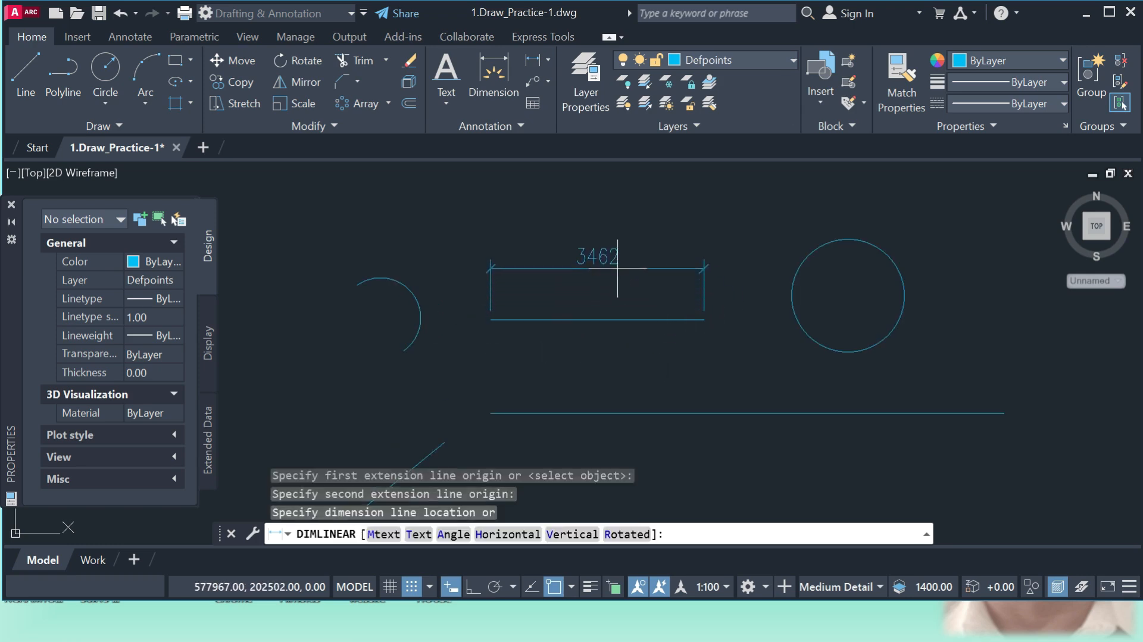
key("Escape")
scroll(619, 262, "down", 4)
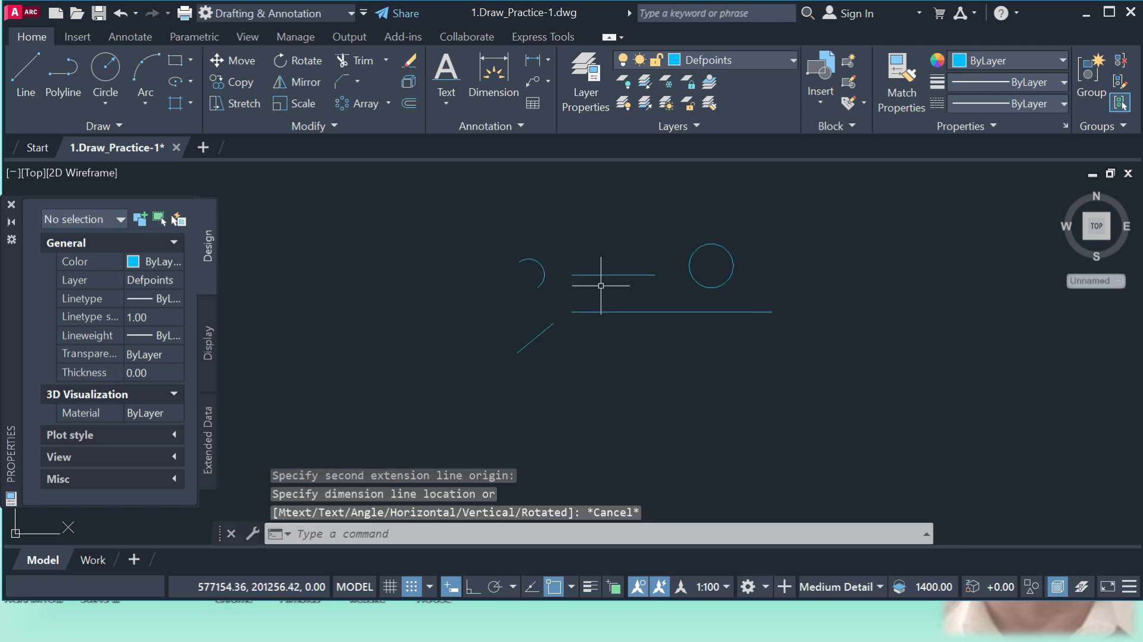
- Try a linear dimension between the two endpoints of the sloping line below the arc
key("Return")
left_click(517, 353)
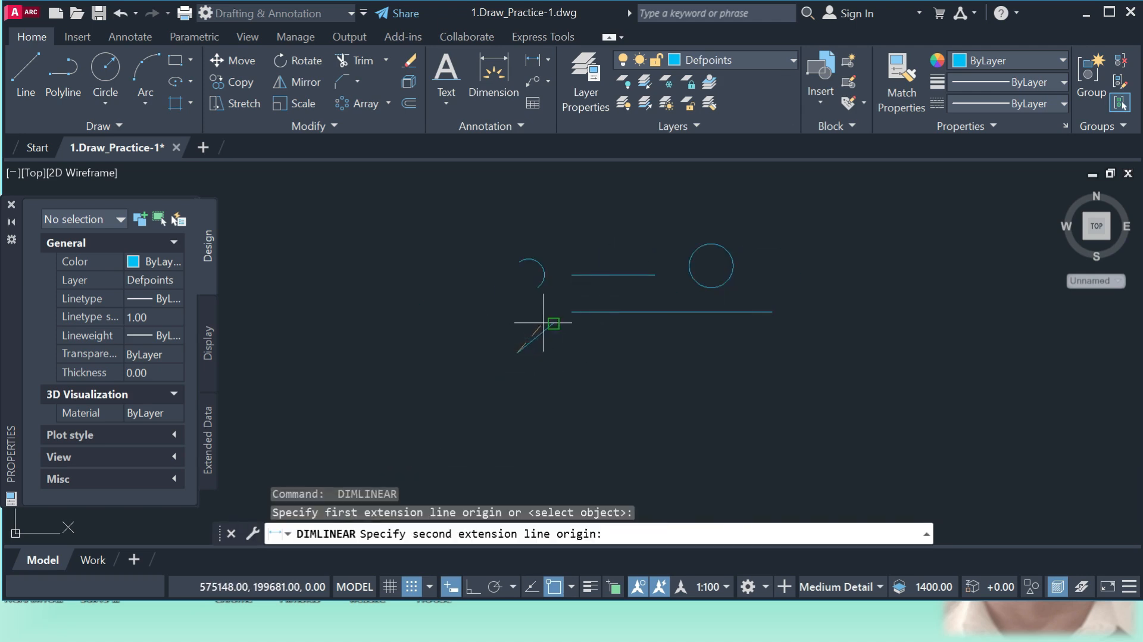
left_click(553, 324)
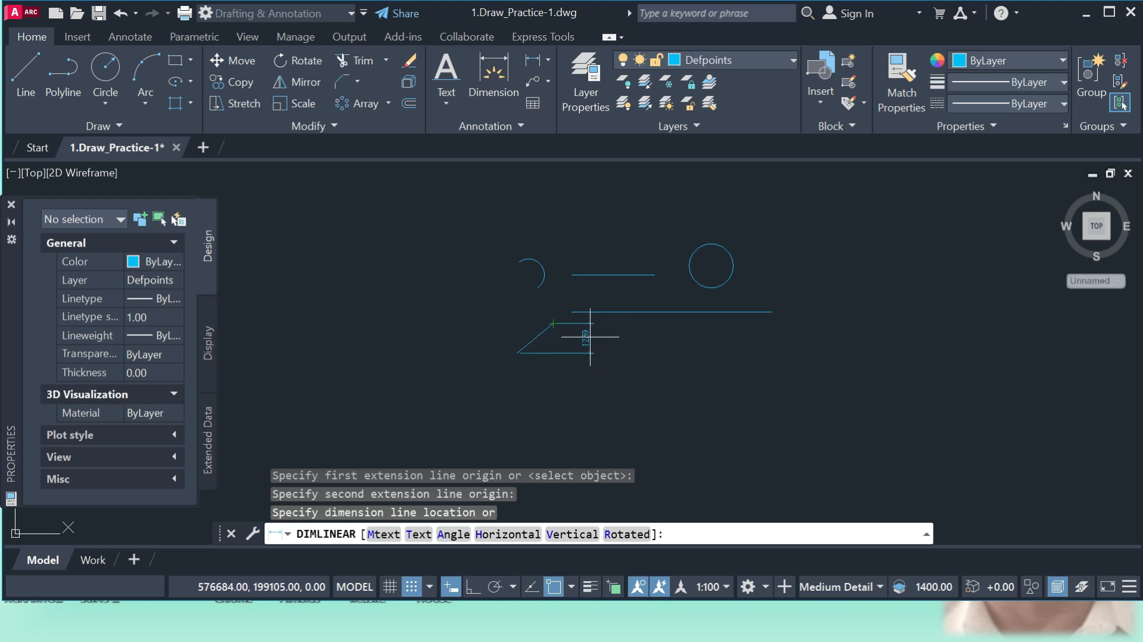
key("Escape")
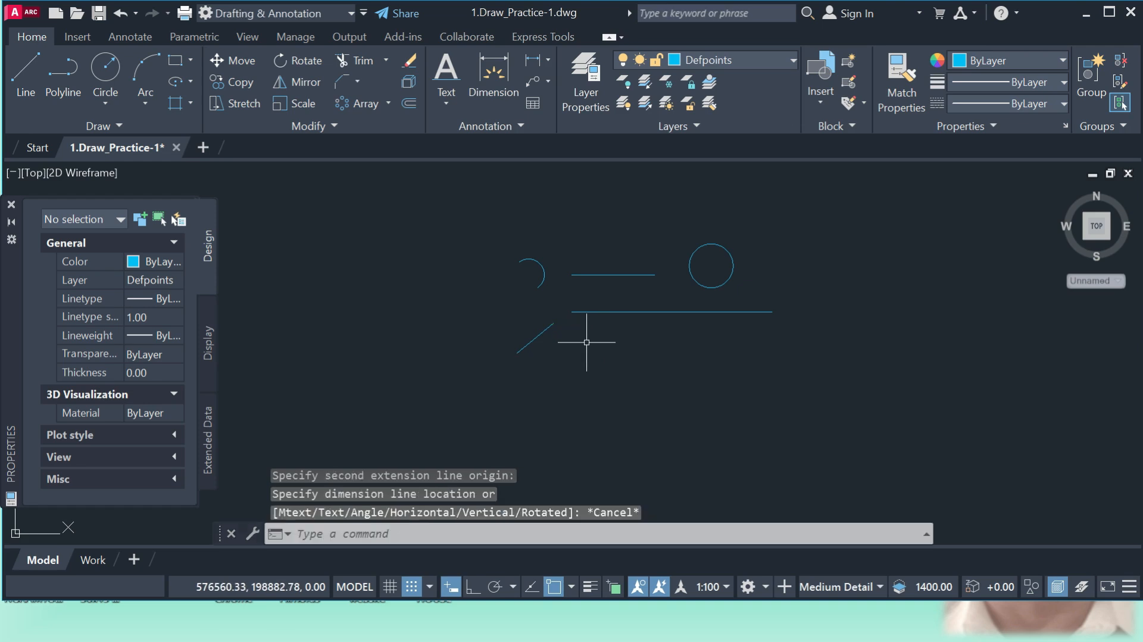
- Add an aligned dimension between the endpoints of the sloping line, placing it parallel on the line's upper-left side
left_click(548, 60)
left_click(547, 121)
scroll(560, 316, "up", 2)
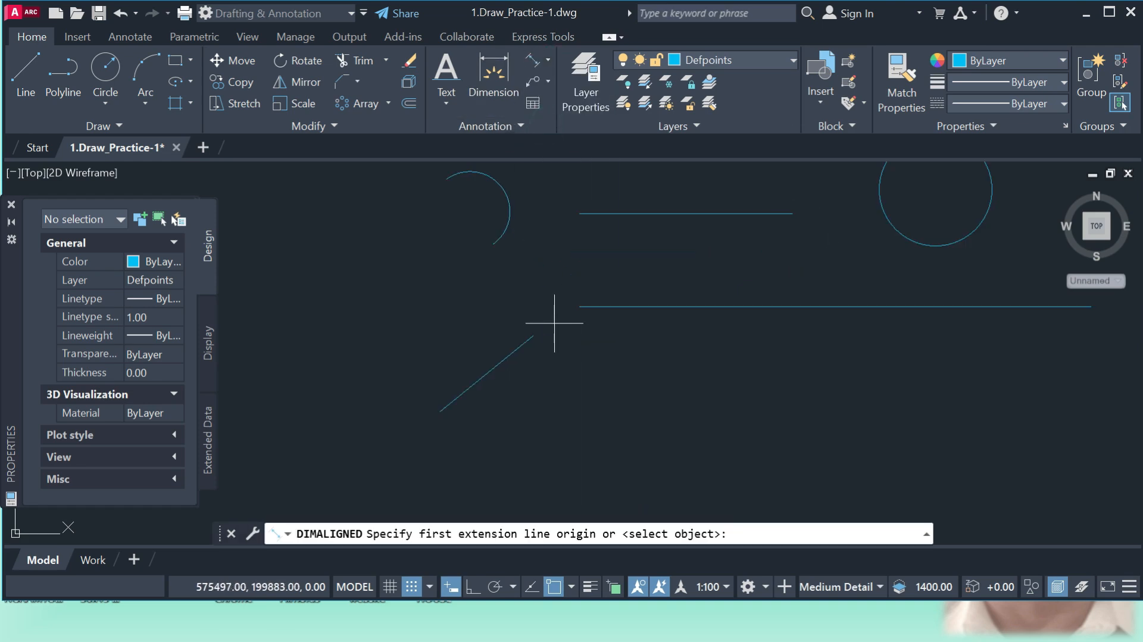
left_click(440, 411)
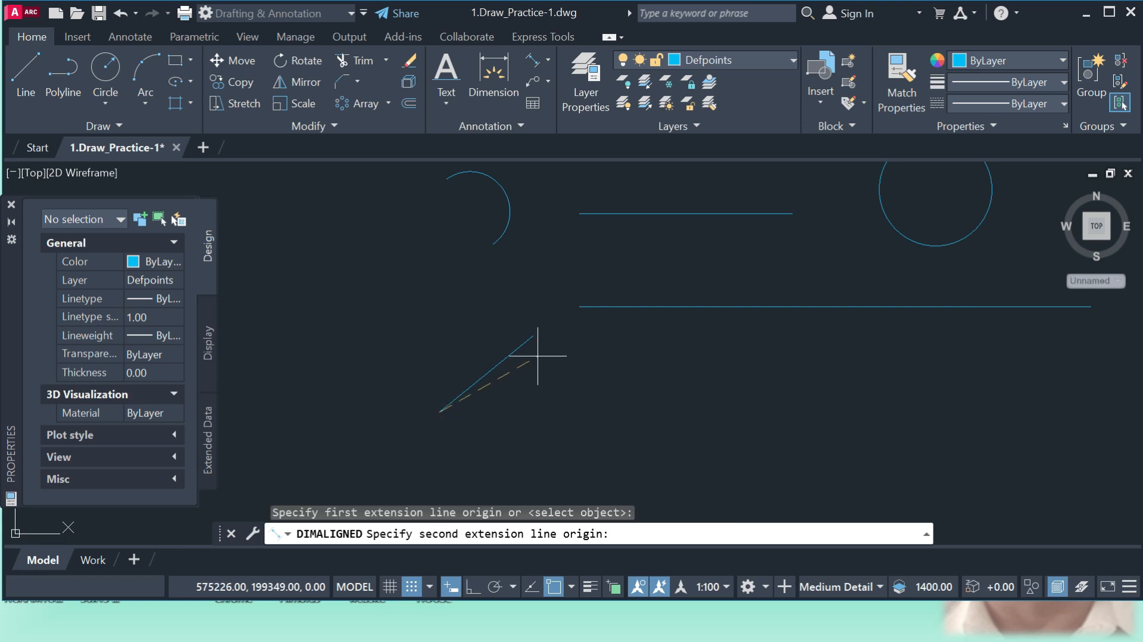
left_click(533, 337)
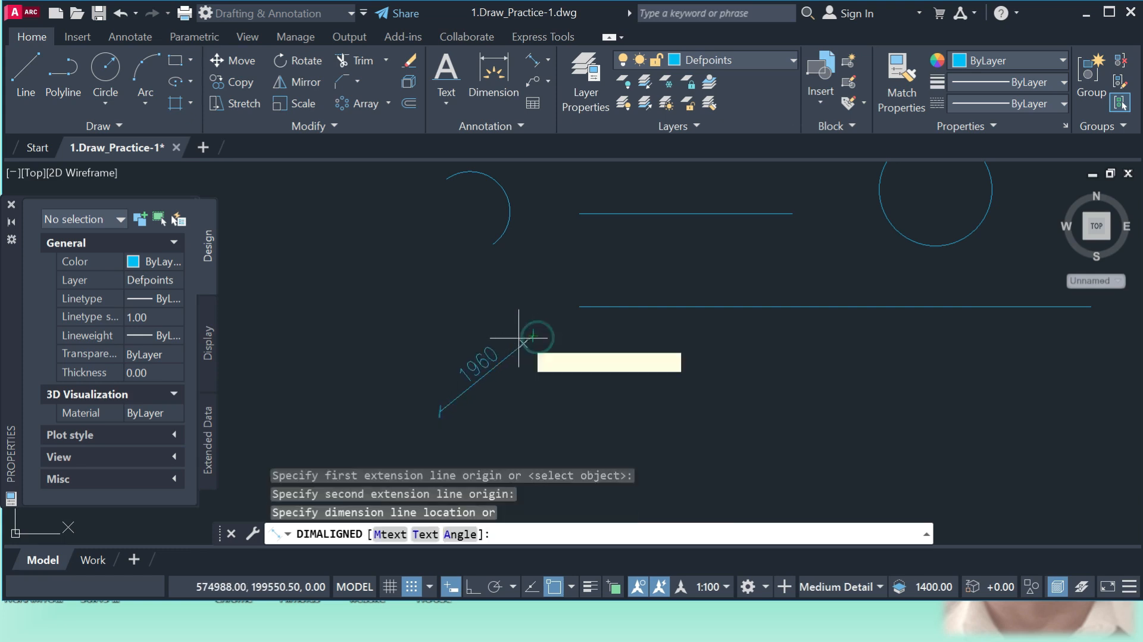
left_click(476, 325)
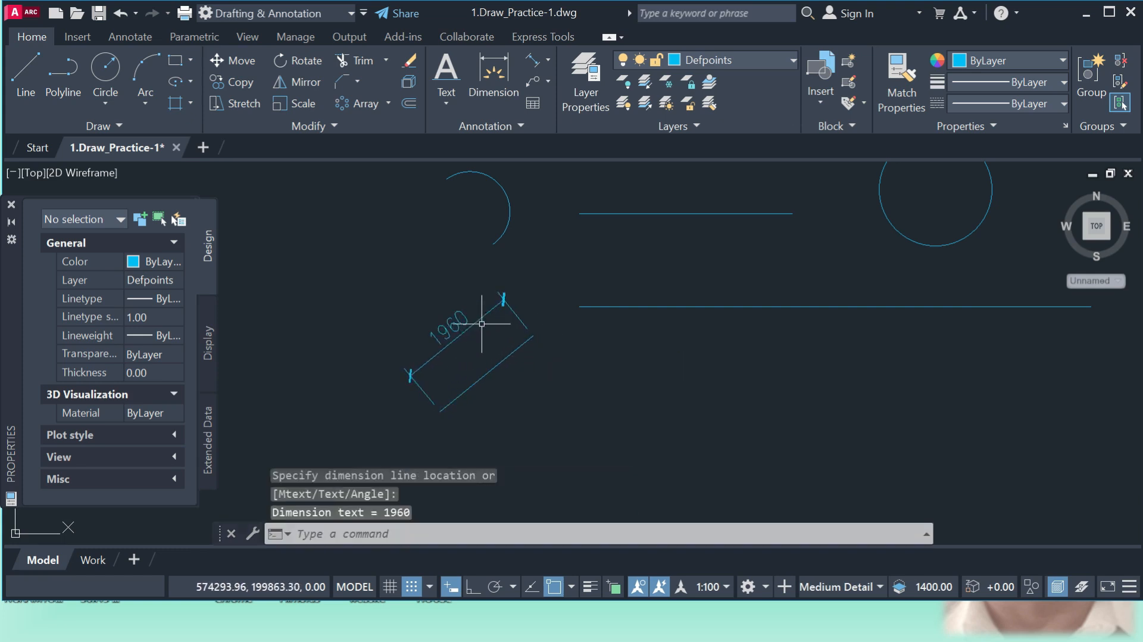
scroll(416, 341, "down", 2)
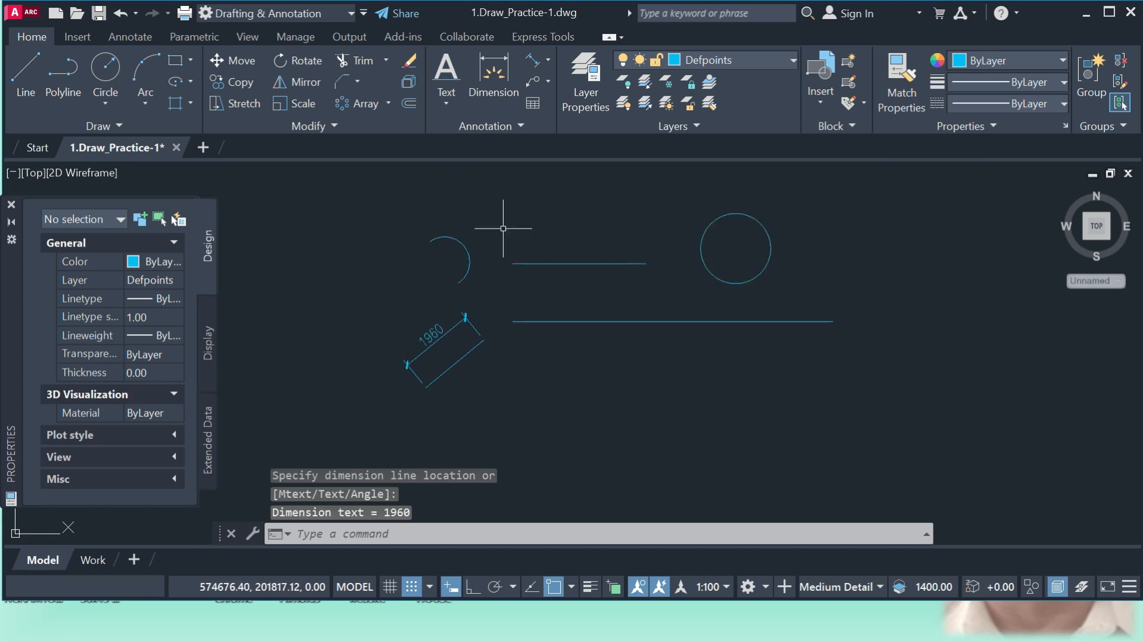
left_click(546, 60)
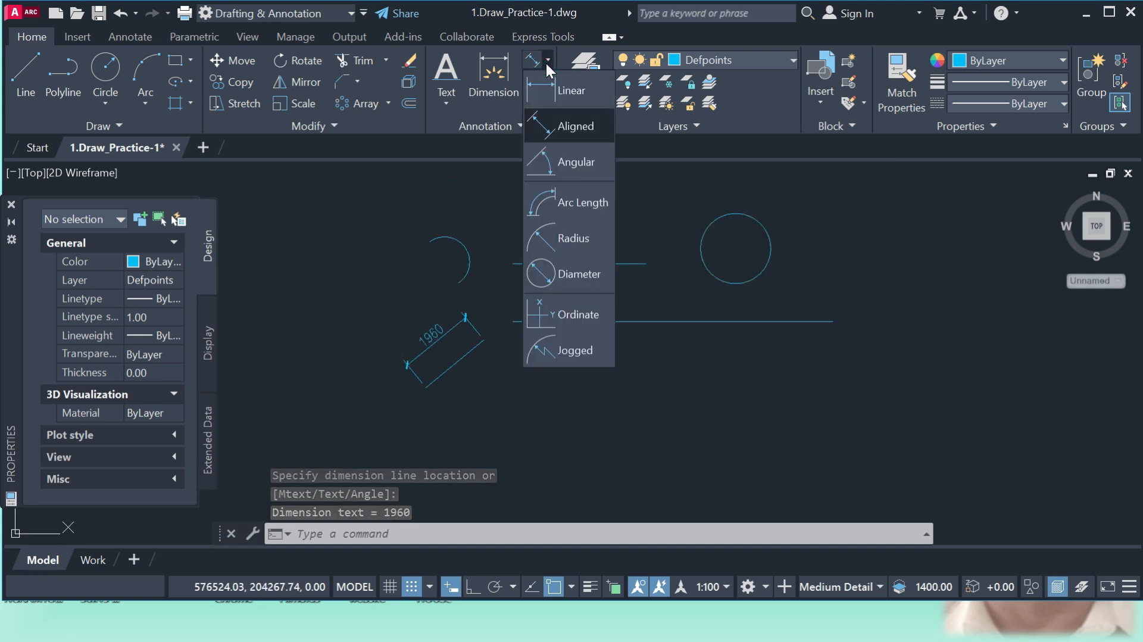
left_click(581, 165)
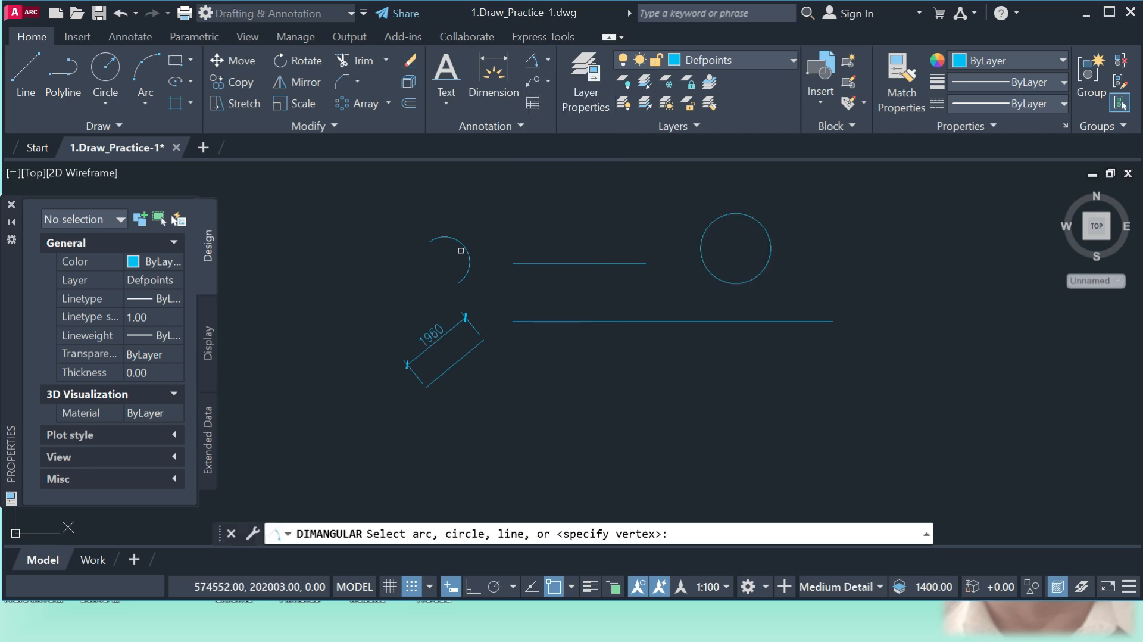
key("Escape")
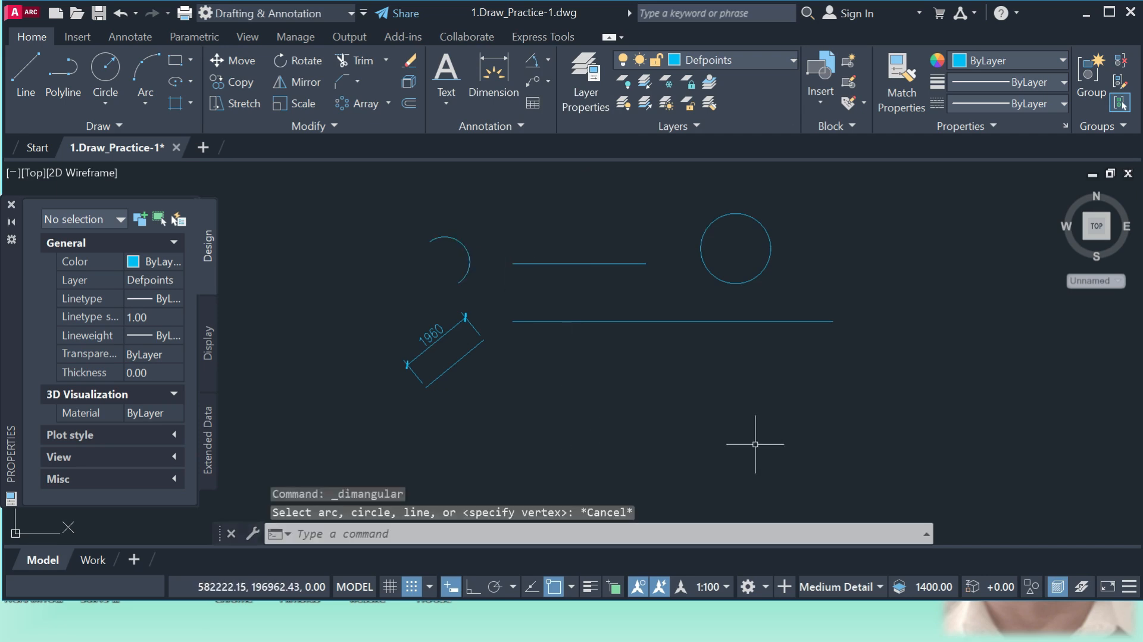
- Draw an open V-shaped polyline of two segments below the right end of the long horizontal line, with a longer right arm
left_click(70, 66)
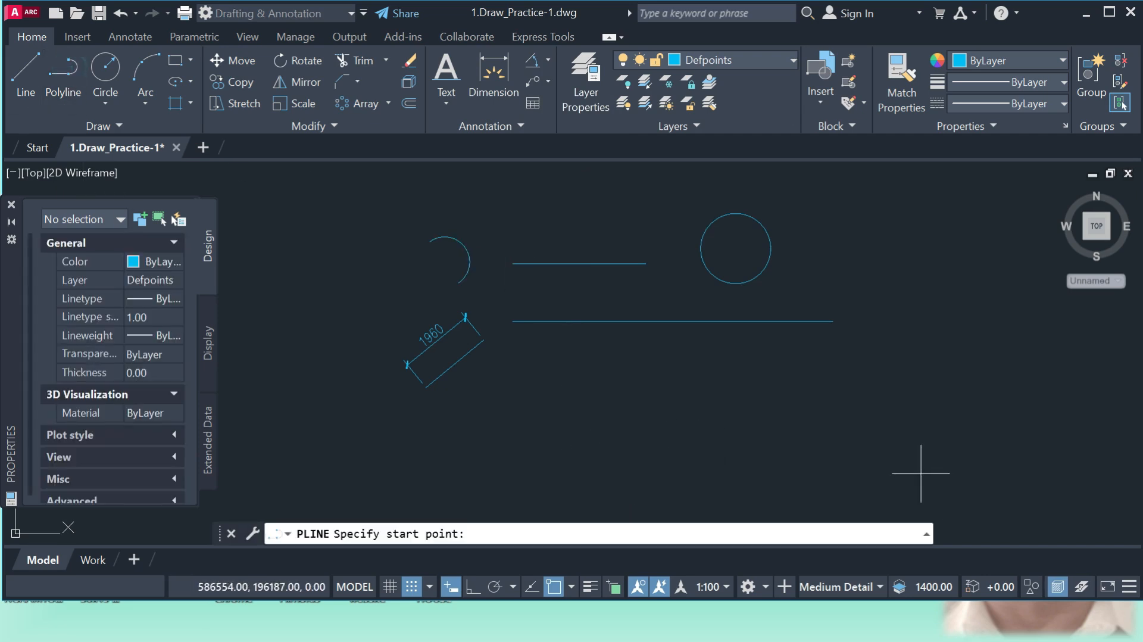
left_click(745, 379)
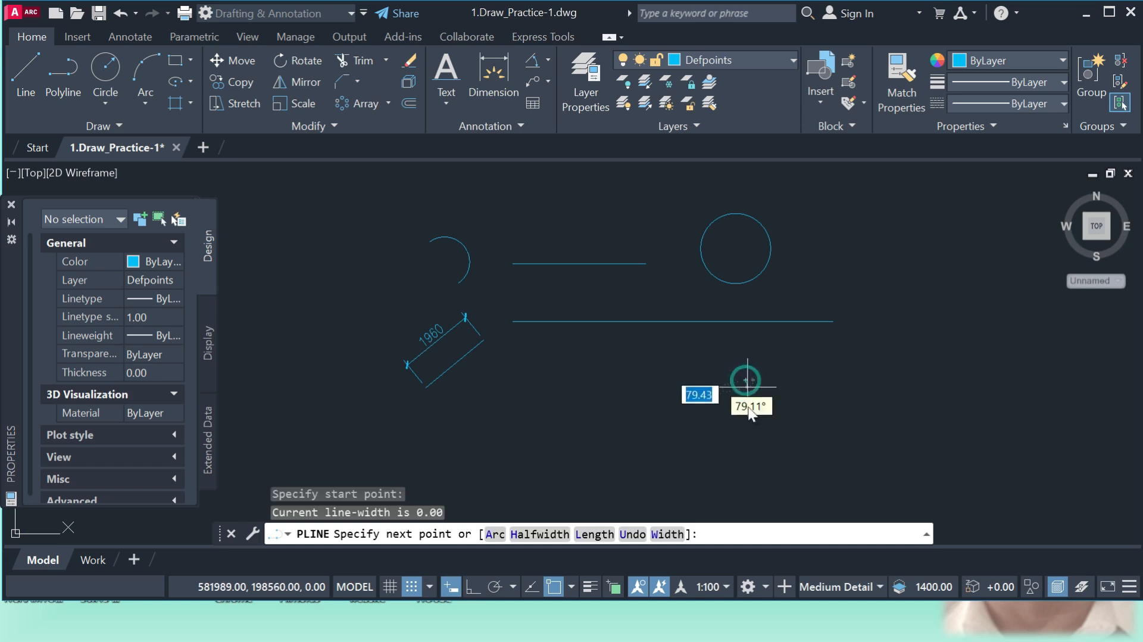
left_click(792, 441)
left_click(920, 373)
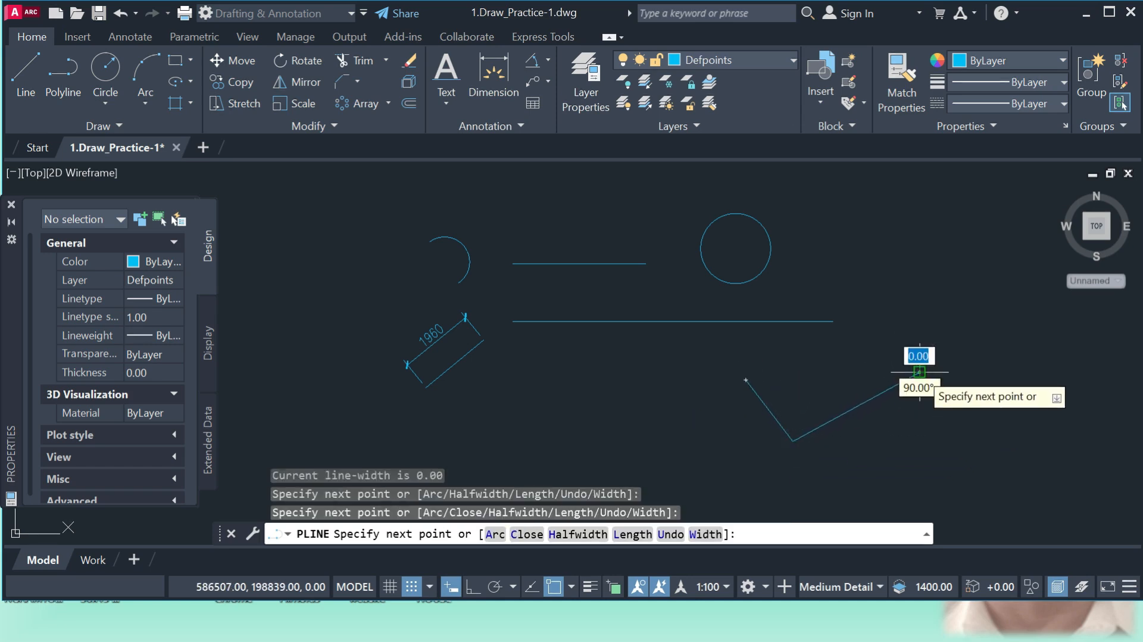
key("Escape")
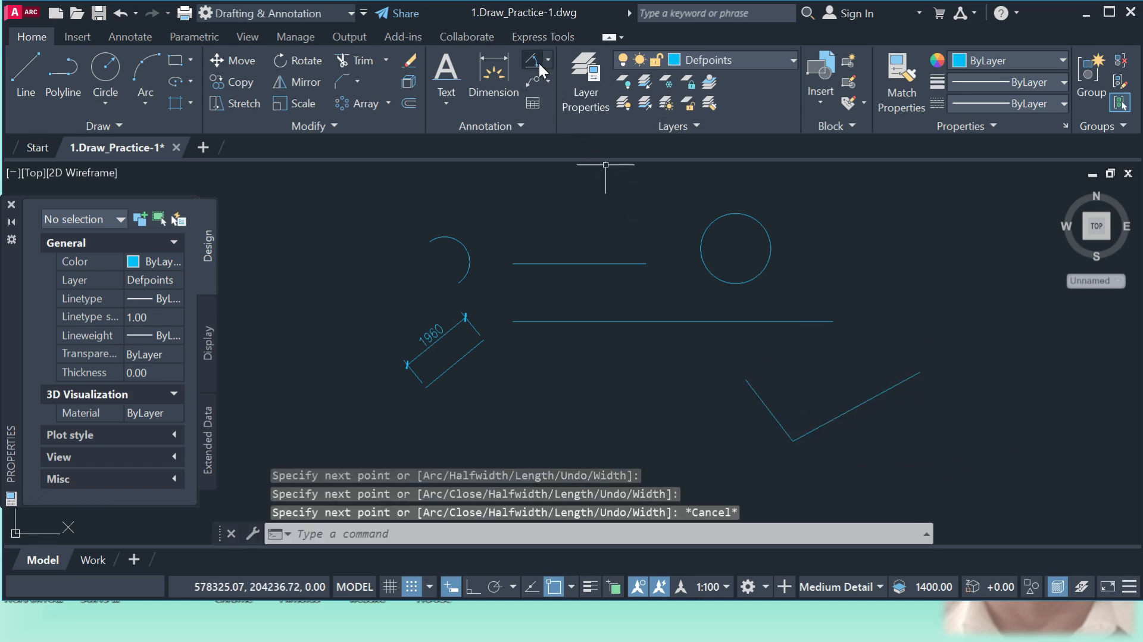
- Add an angular dimension between the two segments of the V-shaped polyline, placing its arc inside the V
left_click(538, 63)
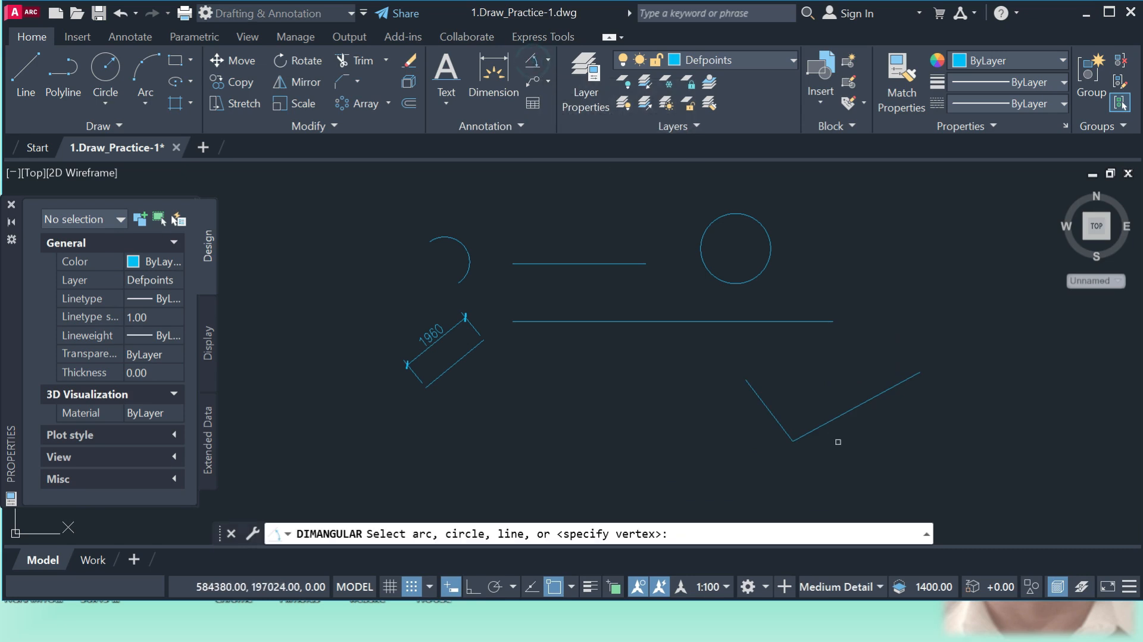
left_click(782, 425)
left_click(817, 431)
scroll(804, 408, "up", 2)
left_click(795, 384)
- Add an arc length dimension to the arc, placing it just outside the curve
scroll(592, 333, "down", 2)
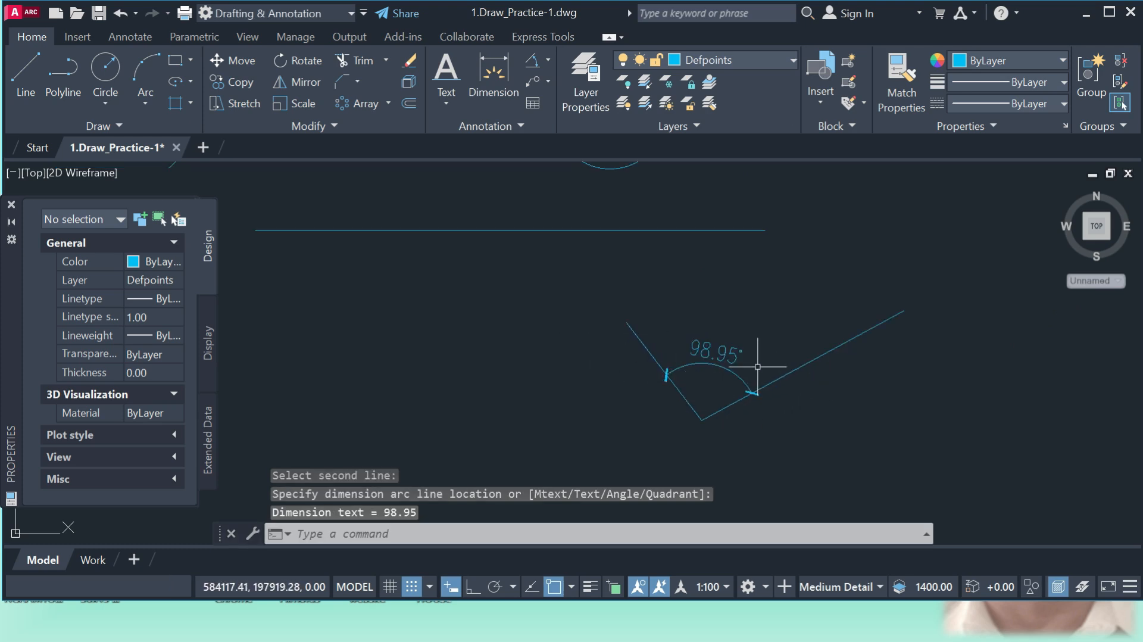
left_click(546, 62)
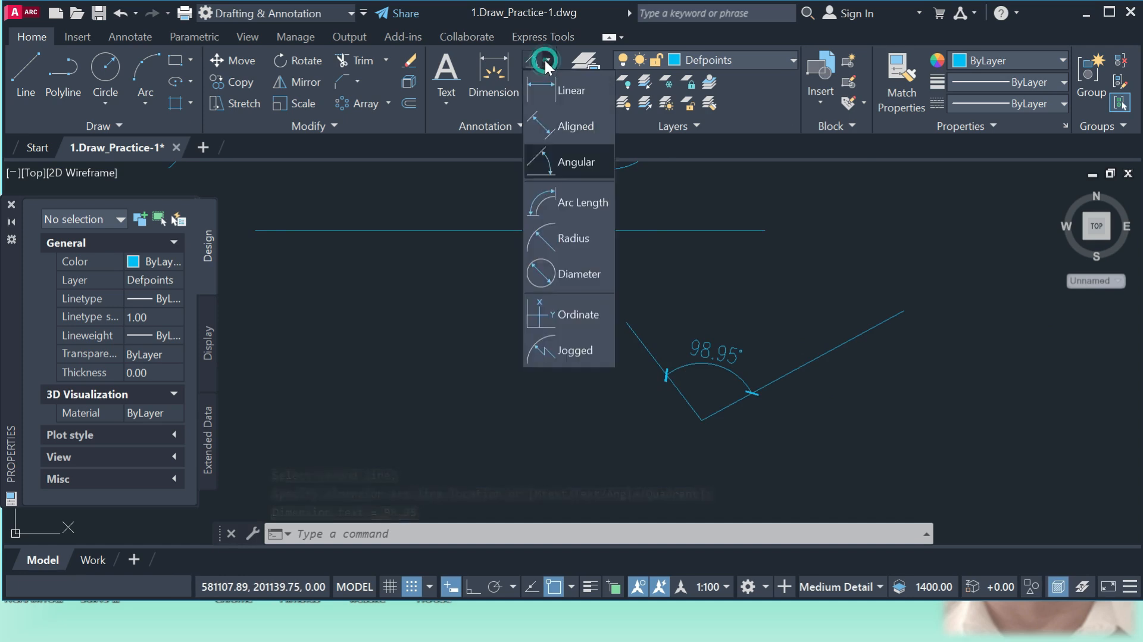
left_click(582, 204)
scroll(923, 365, "down", 2)
scroll(659, 272, "up", 1)
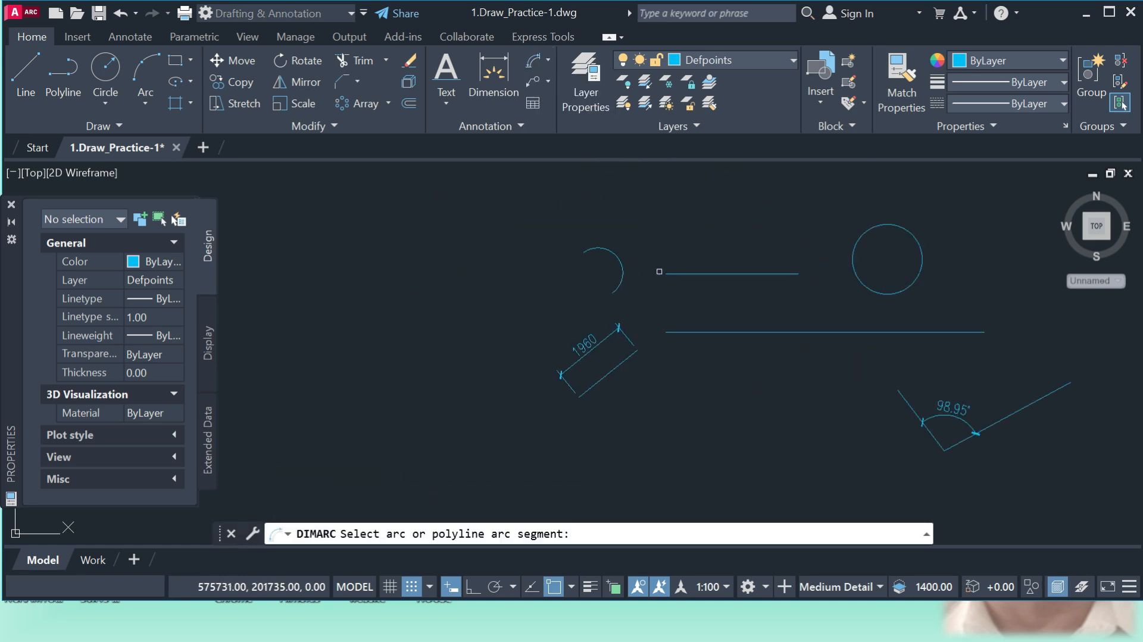
scroll(625, 262, "up", 2)
left_click(618, 261)
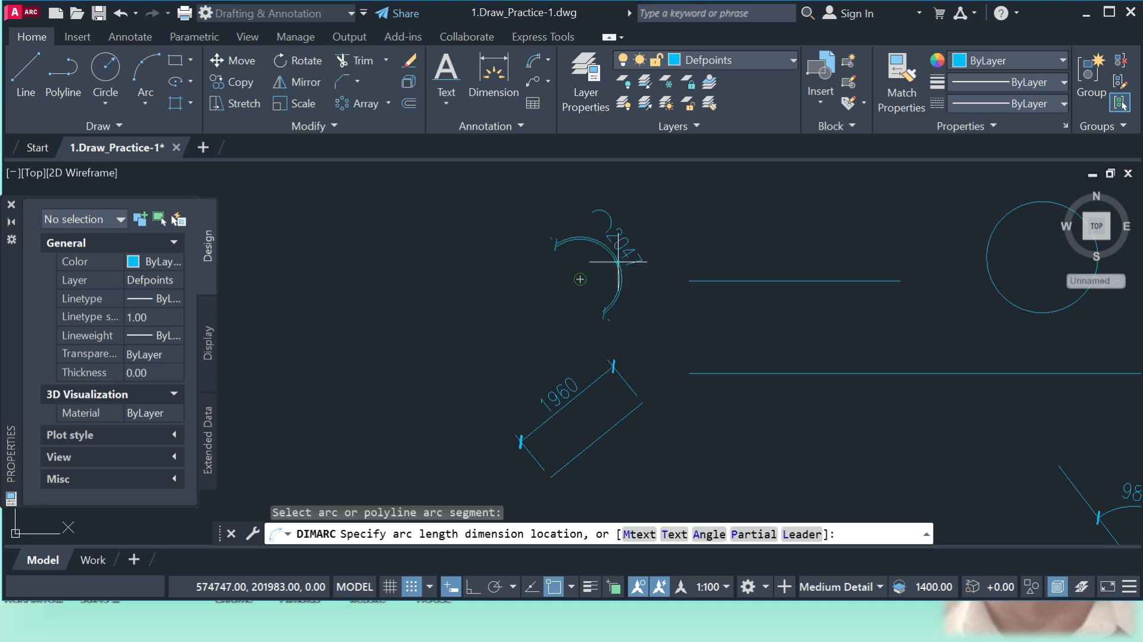
scroll(642, 254, "up", 2)
scroll(641, 253, "down", 2)
left_click(641, 253)
- Add a radius dimension to the circle, placing its text outside the circle's right side
scroll(486, 248, "down", 2)
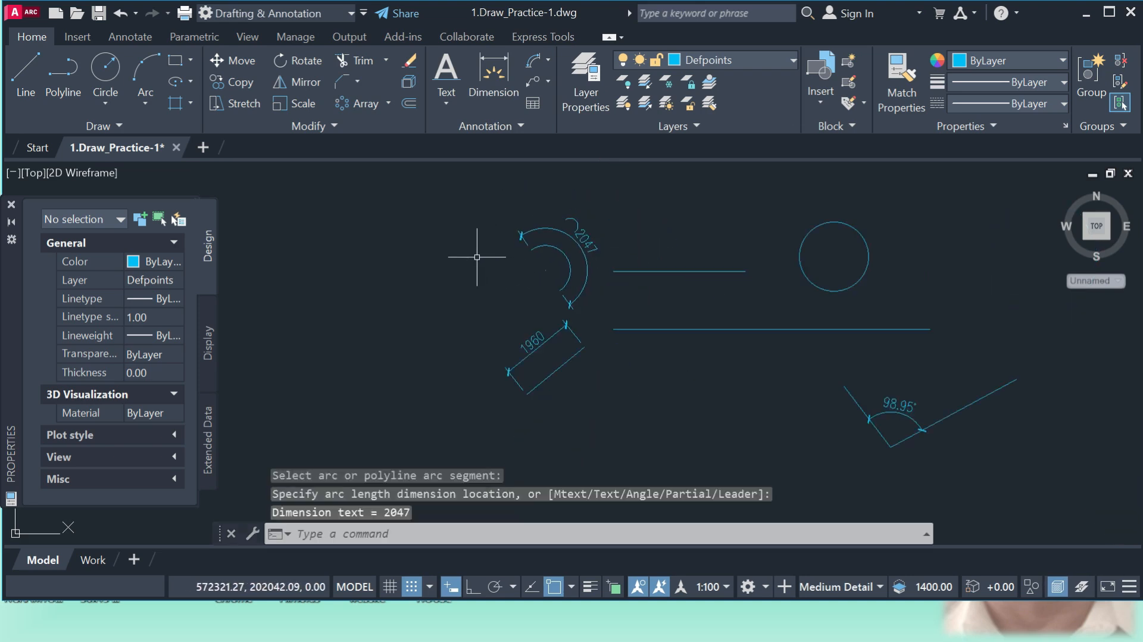
left_click(548, 60)
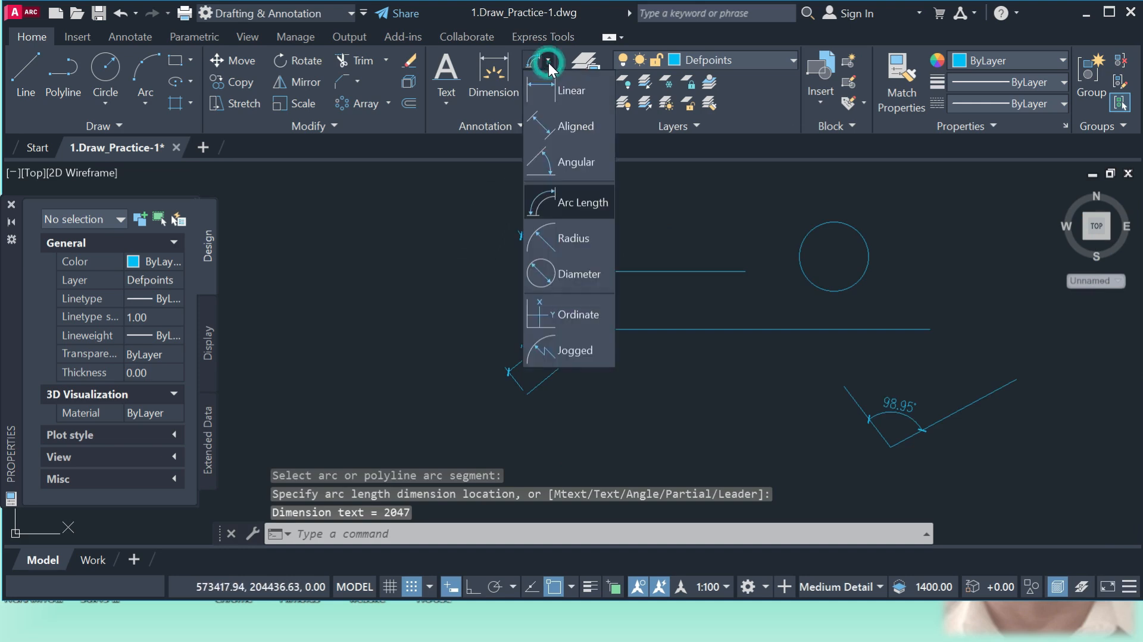
left_click(580, 247)
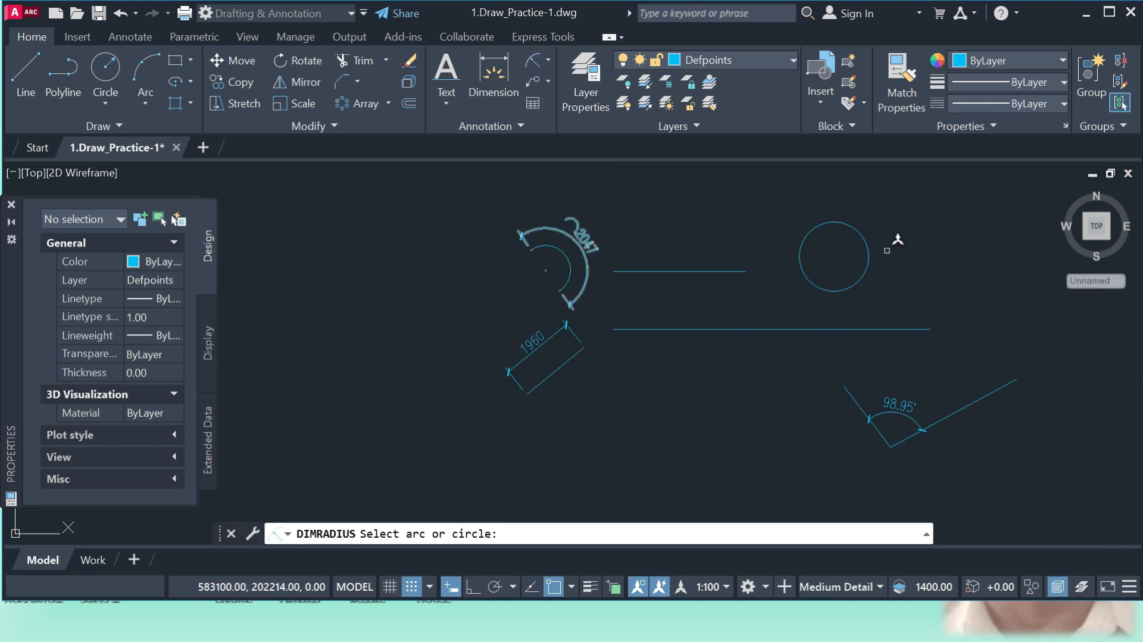
scroll(884, 245, "up", 4)
left_click(842, 265)
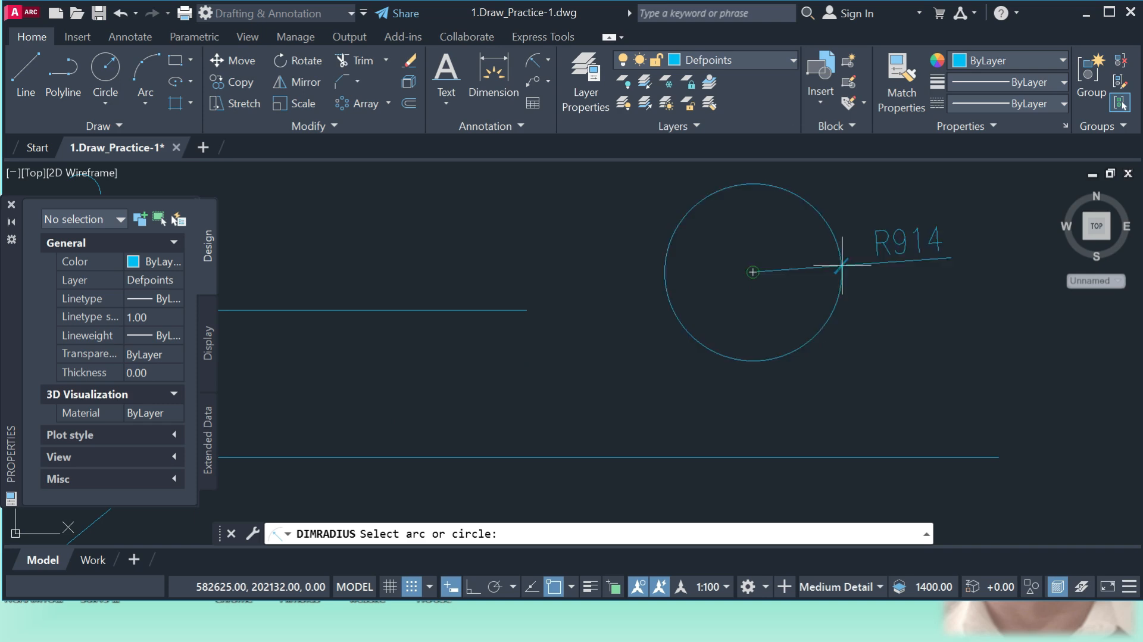
left_click(893, 305)
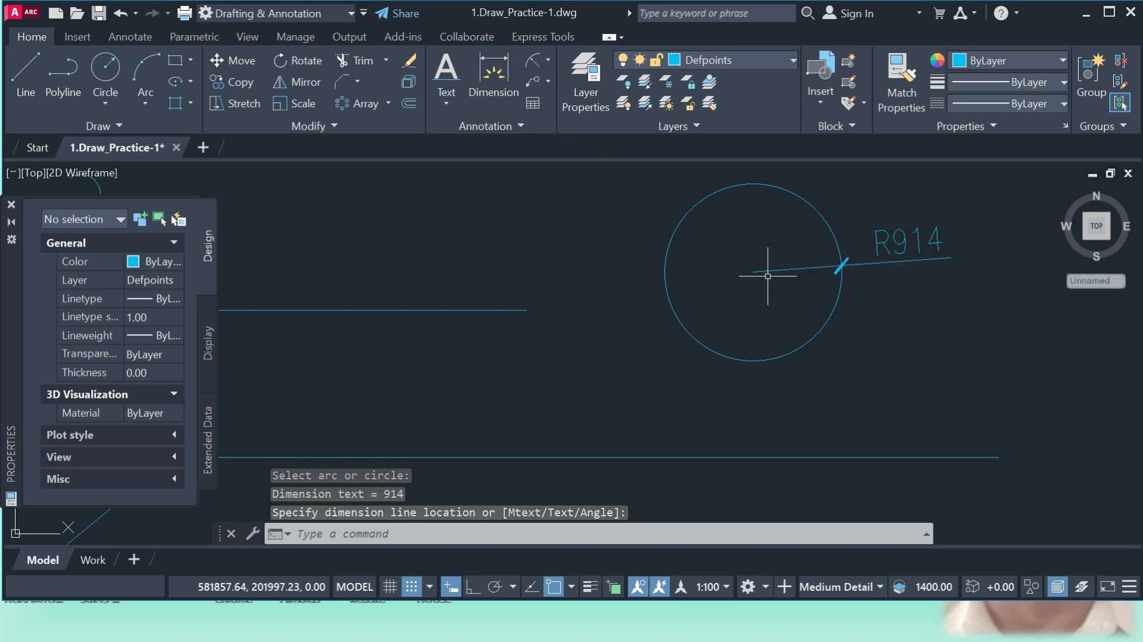
- Add a diameter dimension to the circle, placing its text outside the circle's upper-left side
left_click(547, 59)
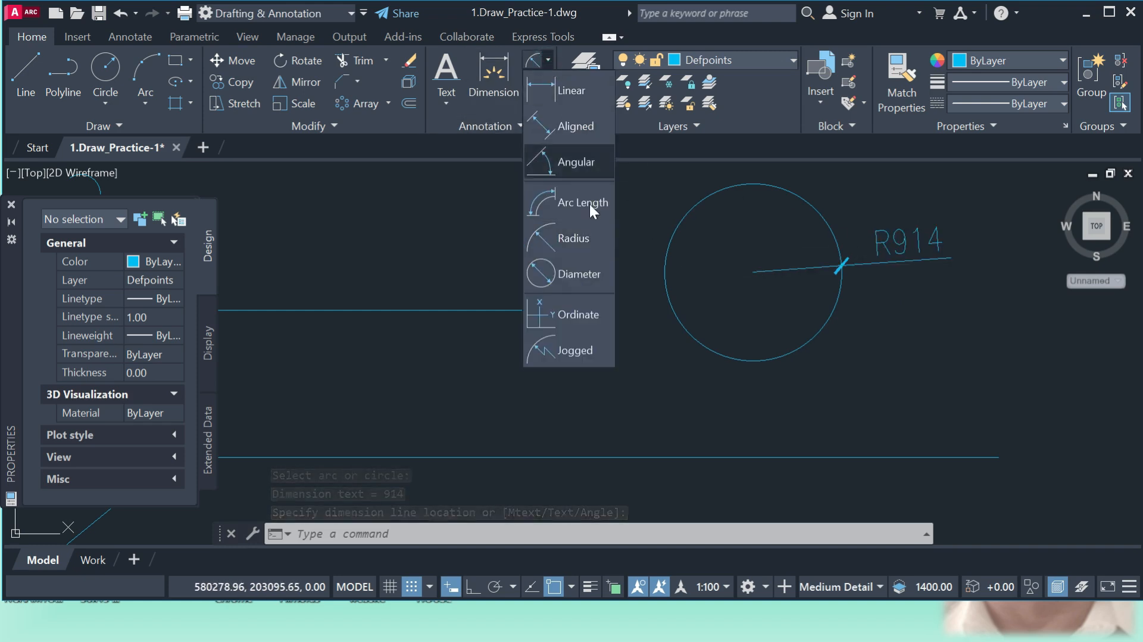
left_click(593, 275)
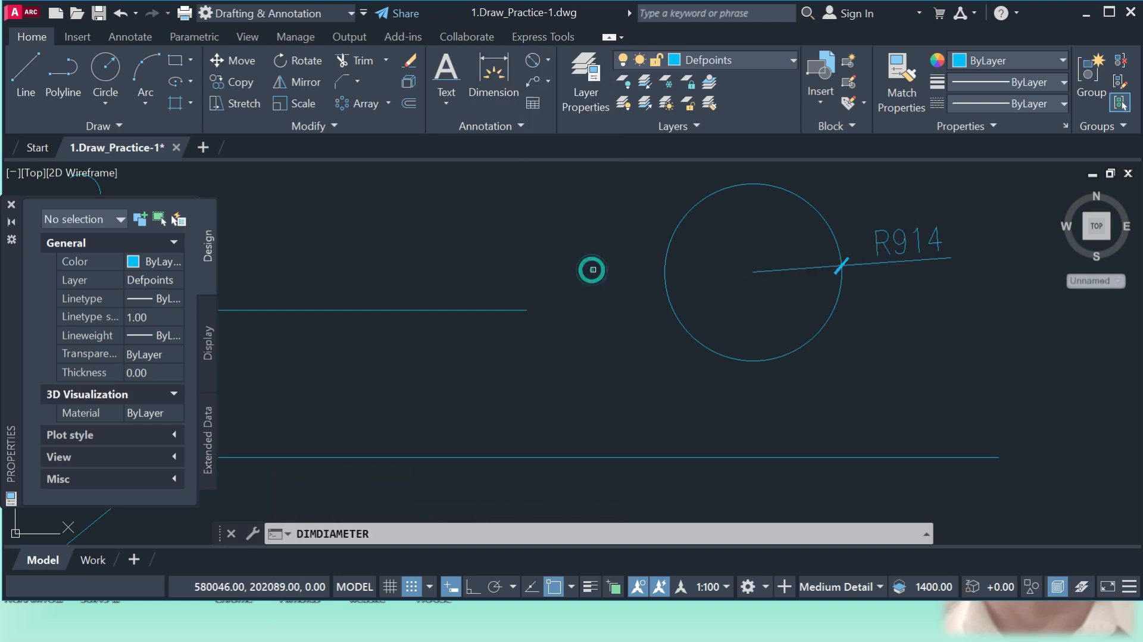
left_click(675, 225)
scroll(669, 224, "down", 1)
left_click(687, 247)
scroll(650, 298, "down", 1)
scroll(637, 288, "down", 1)
scroll(619, 244, "up", 2)
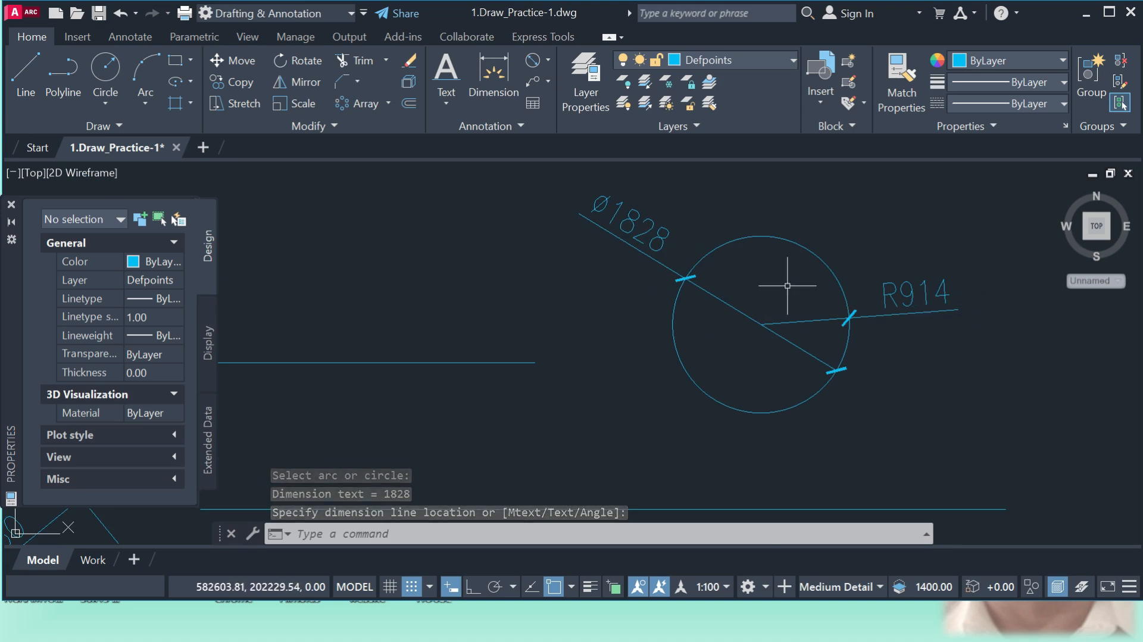
- Add a multileader labelled "circle" with its arrowhead on the circle's upper-left edge and its landing above the circle
left_click(548, 60)
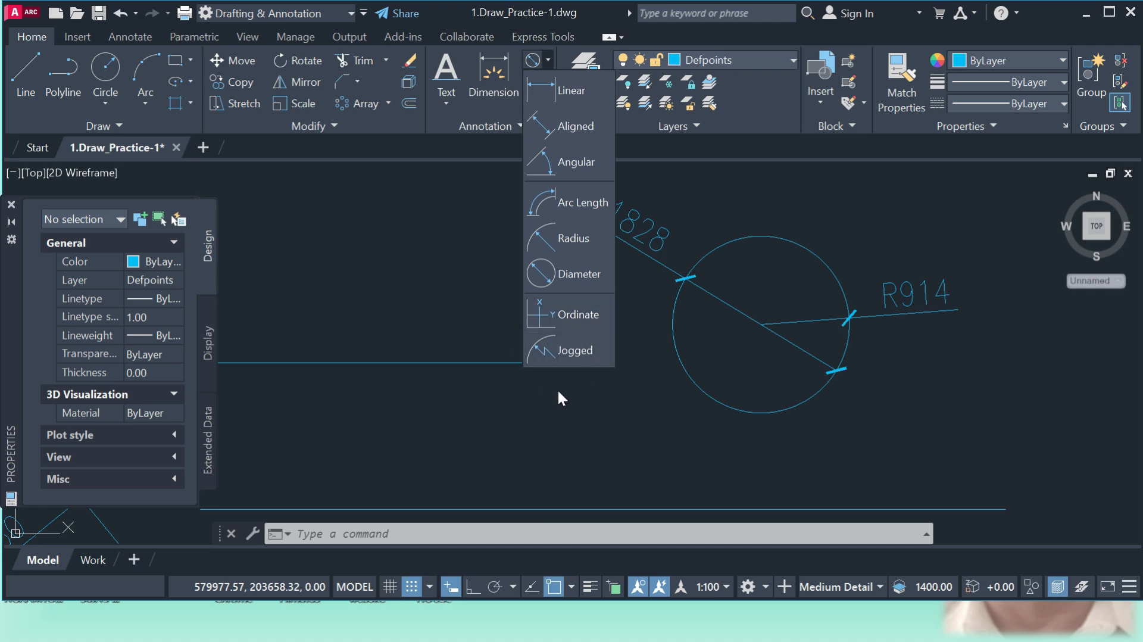
scroll(458, 387, "down", 5)
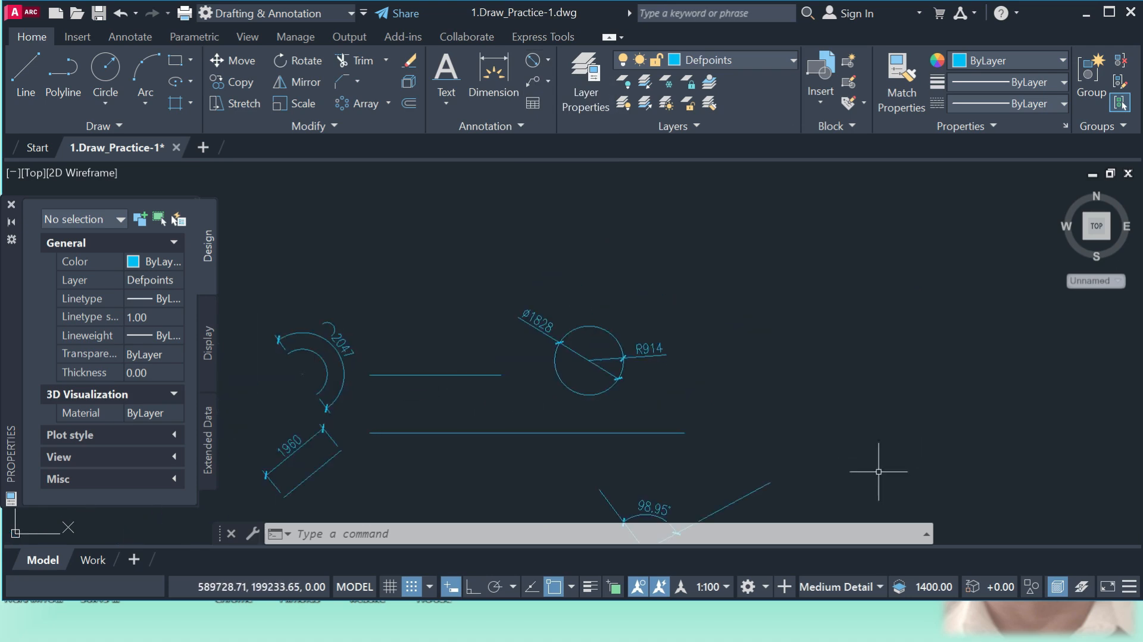
scroll(658, 216, "up", 2)
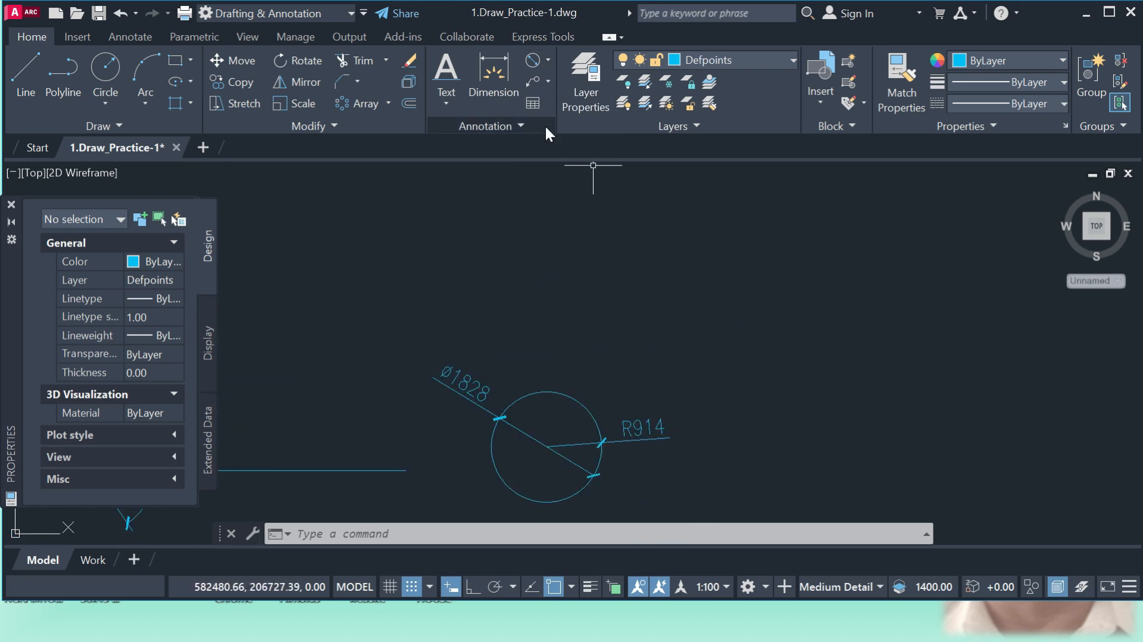
left_click(547, 81)
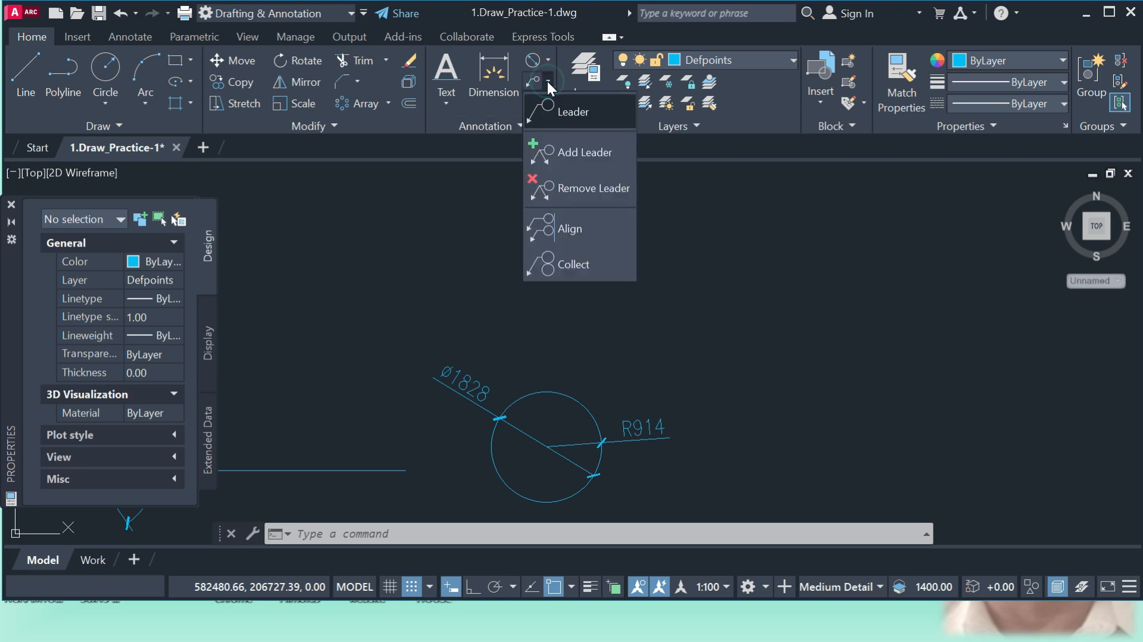
left_click(556, 112)
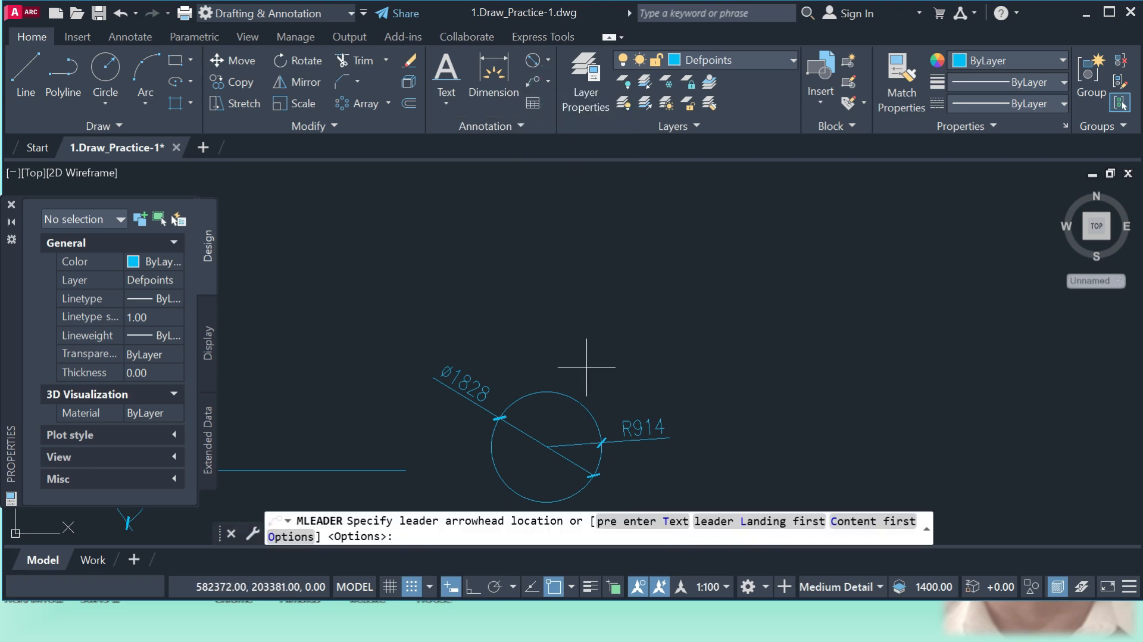
left_click(500, 418)
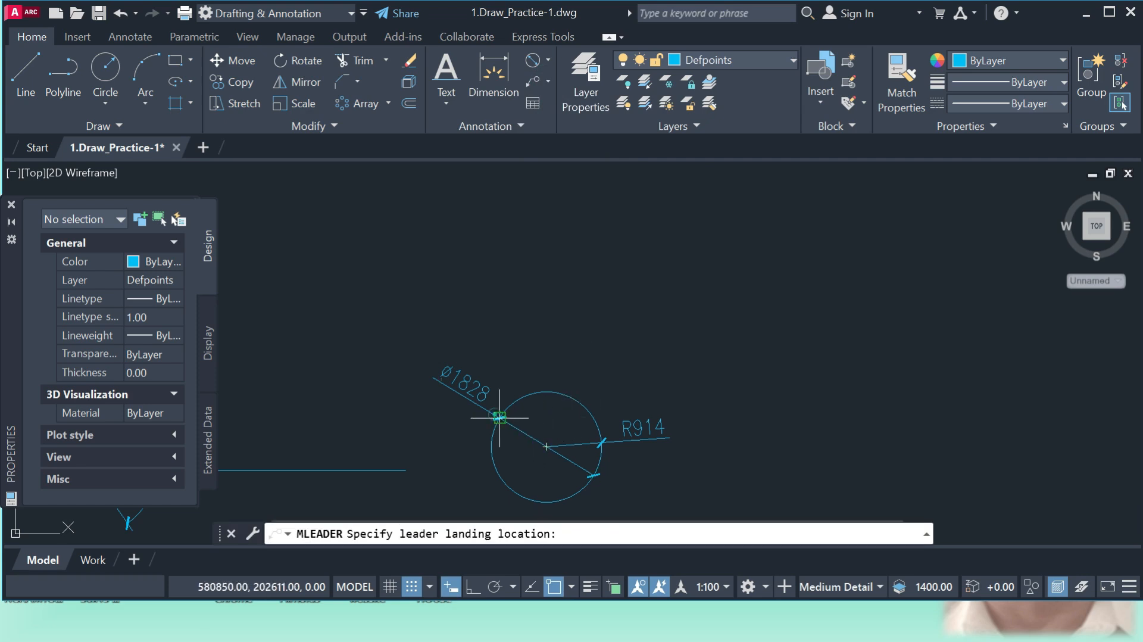
left_click(512, 310)
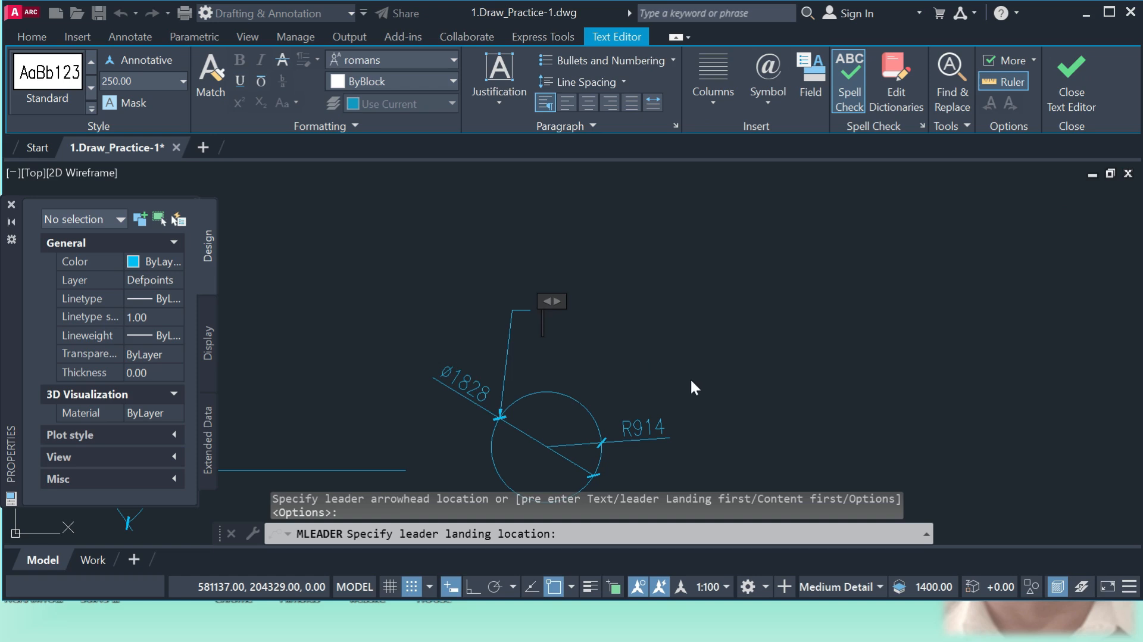
type("Circle")
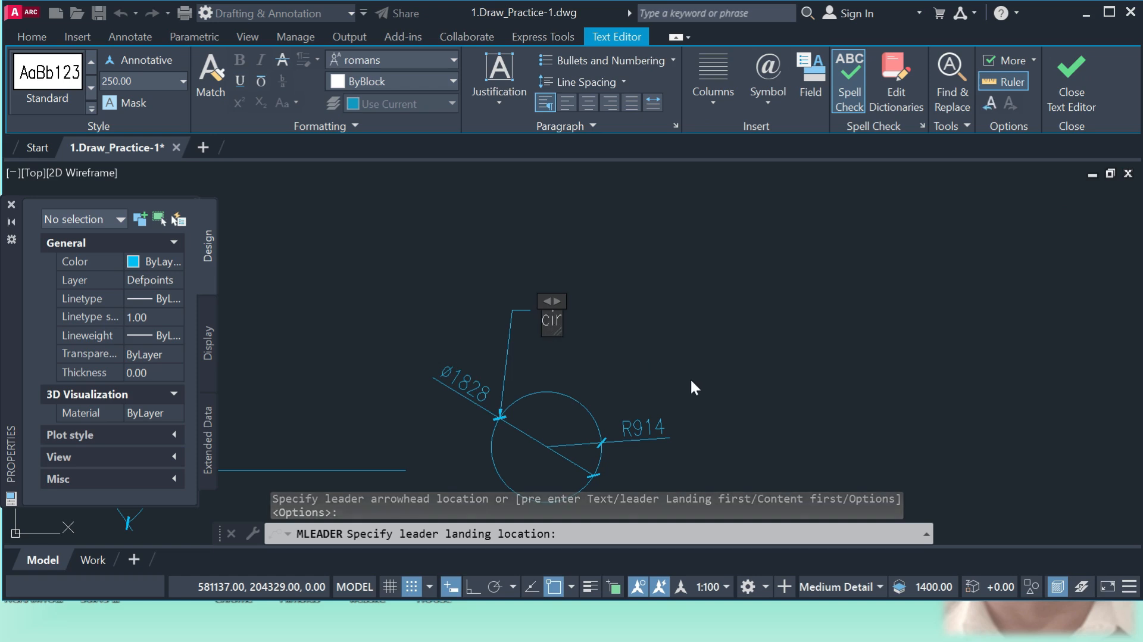
left_click(691, 382)
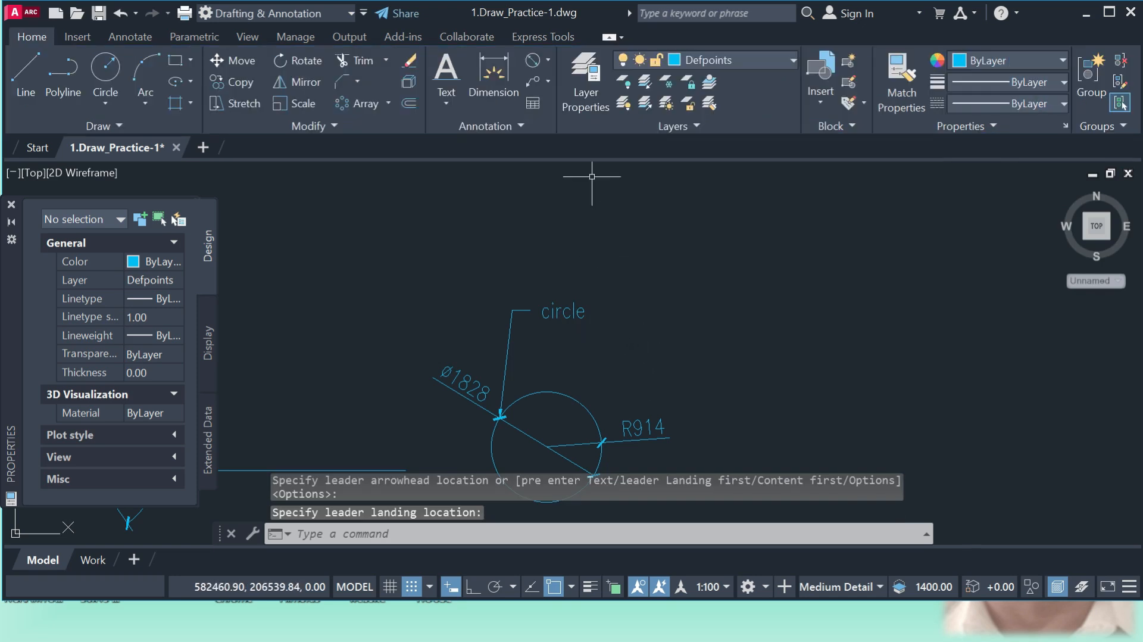
- Add two leader lines to the "circle" multileader, one pointing down toward the circle and one up and right of the text
left_click(548, 81)
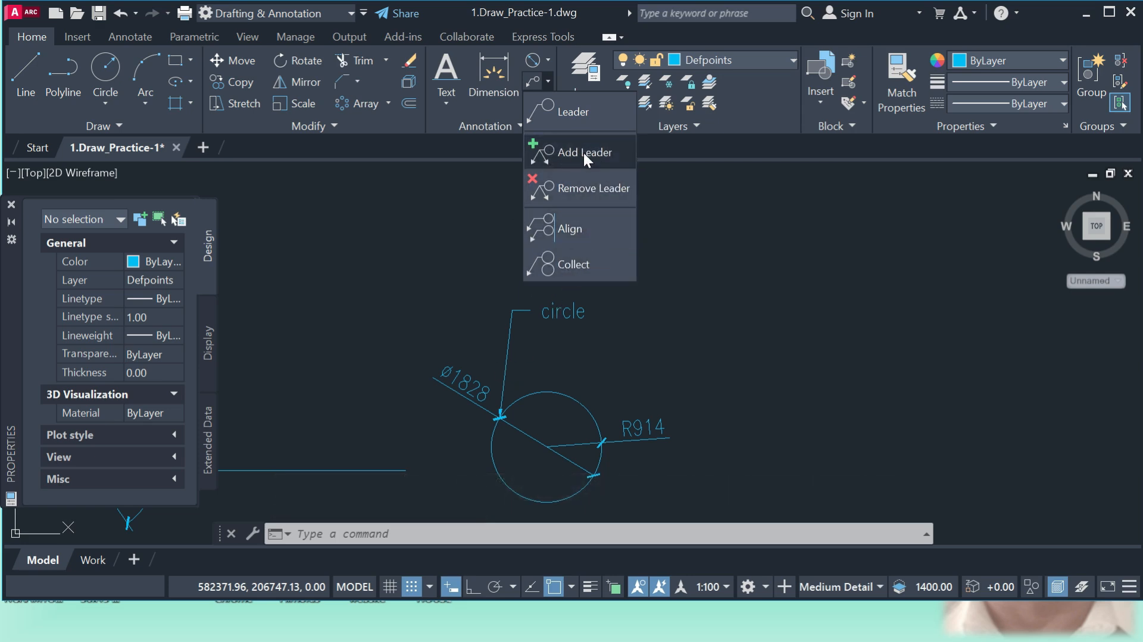
left_click(550, 152)
left_click(505, 381)
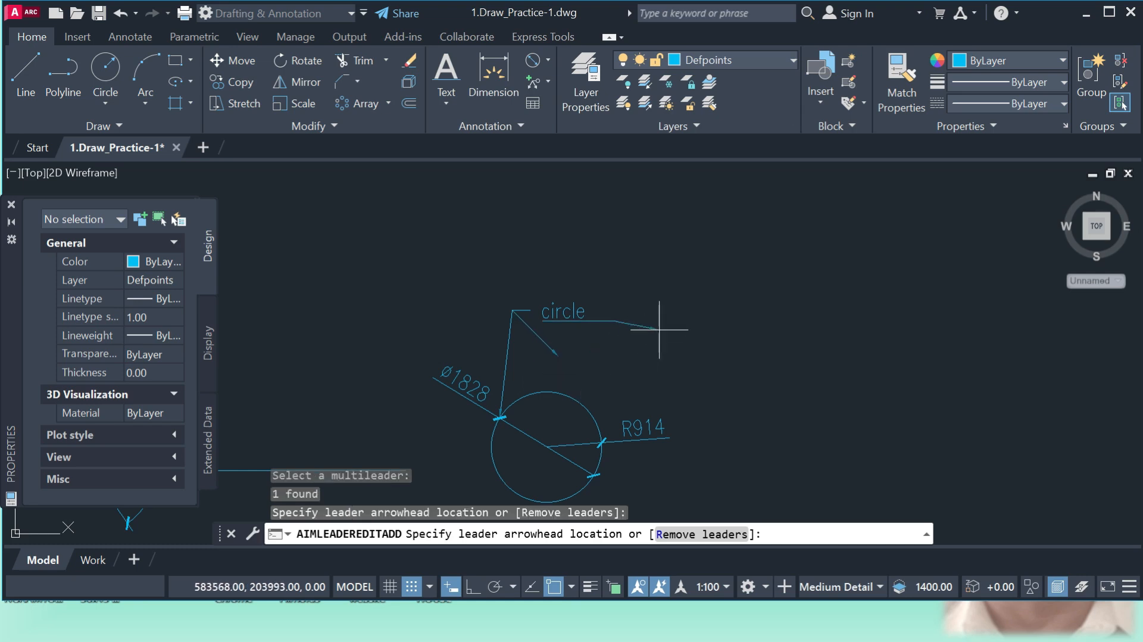
left_click(679, 266)
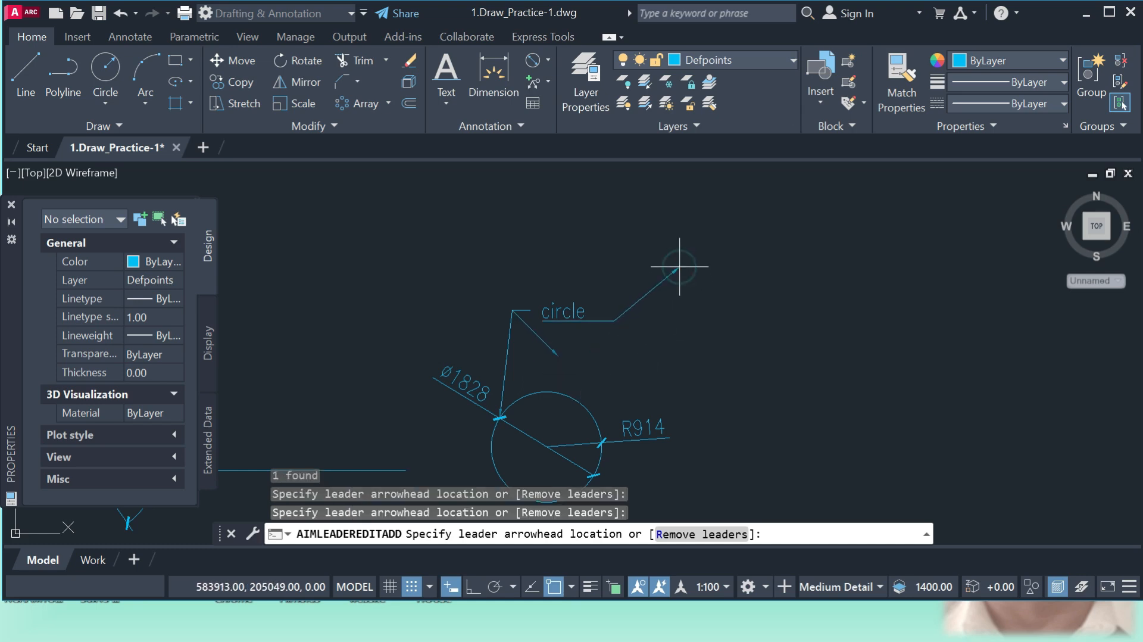
key("Return")
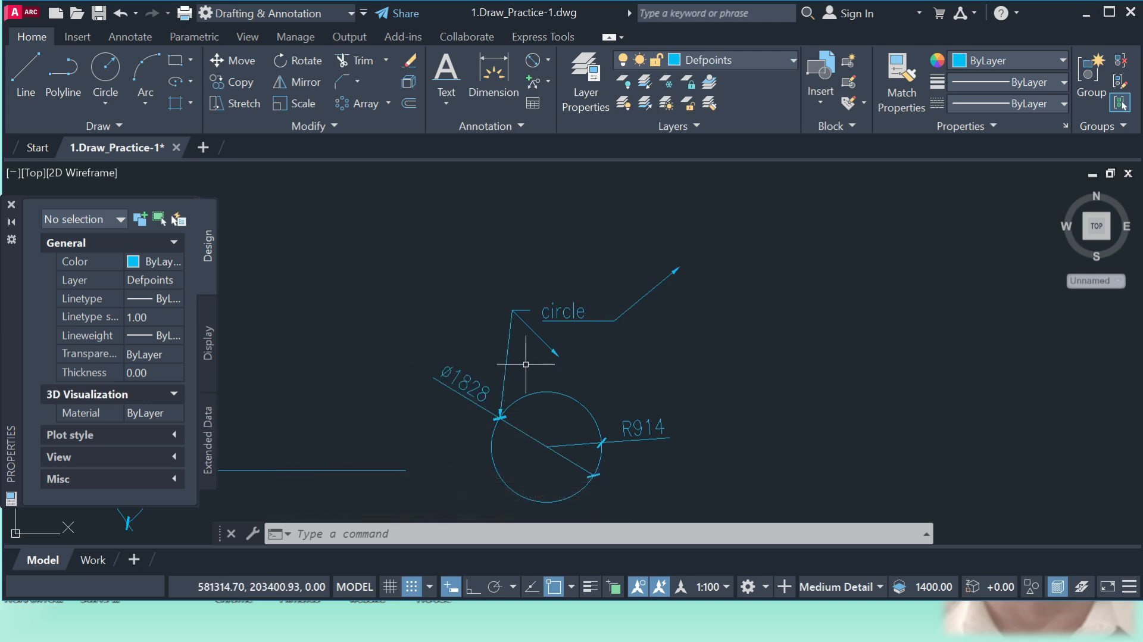
key("Escape")
- Insert an empty Standard-style table with 5 columns and 1 data row to the right of the dimensioned shapes
scroll(467, 298, "down", 5)
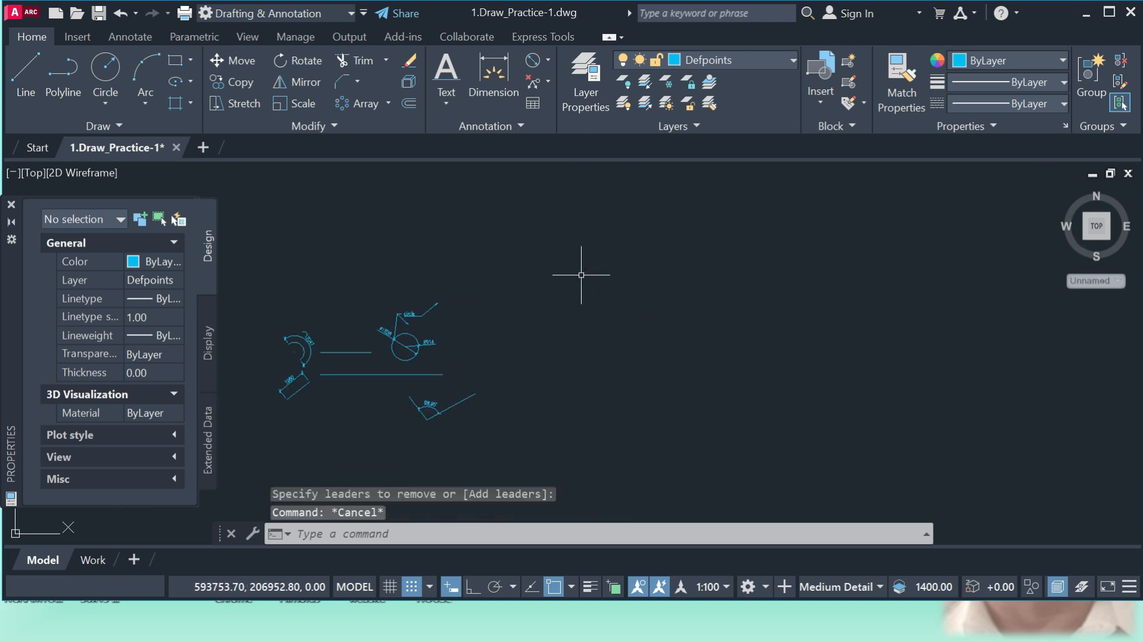
left_click(533, 104)
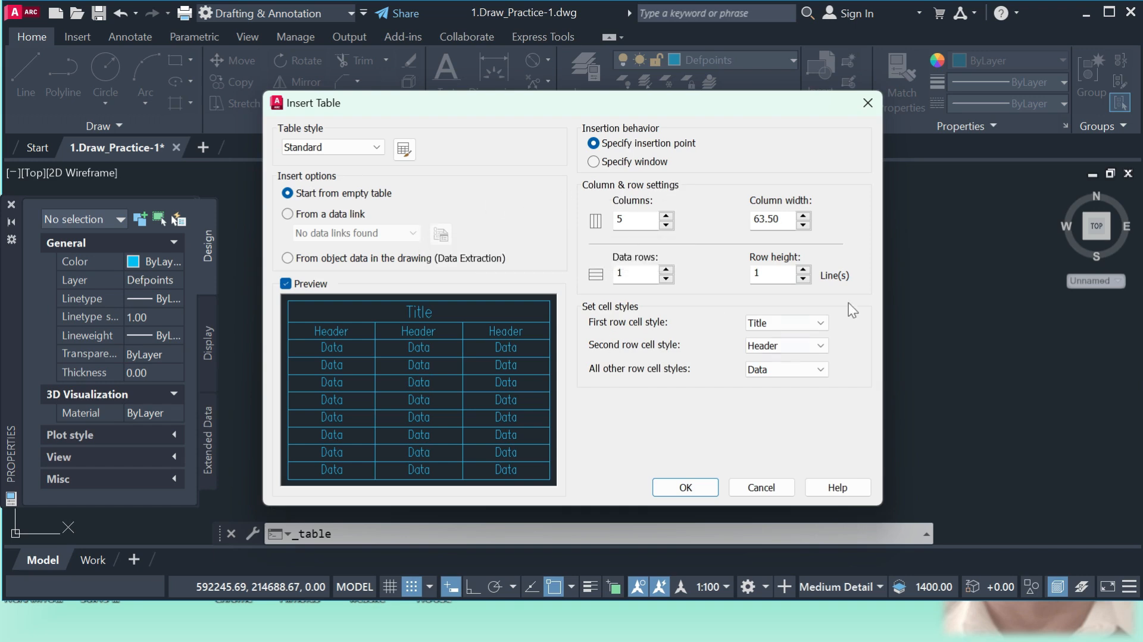
left_click(686, 487)
left_click(652, 306)
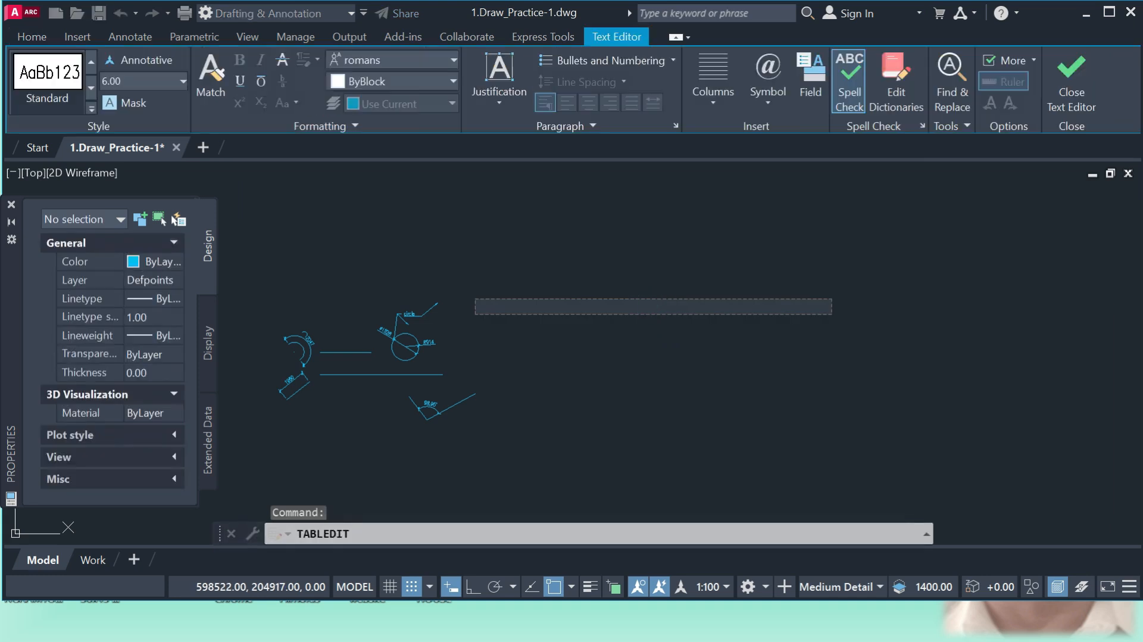
left_click(659, 345)
- Enter the text "ewfo0u0og" in the title row of the new table
scroll(657, 334, "up", 10)
scroll(613, 256, "up", 8)
scroll(756, 349, "down", 3)
scroll(461, 354, "up", 4)
scroll(461, 353, "down", 2)
left_click(549, 352)
left_click(529, 377)
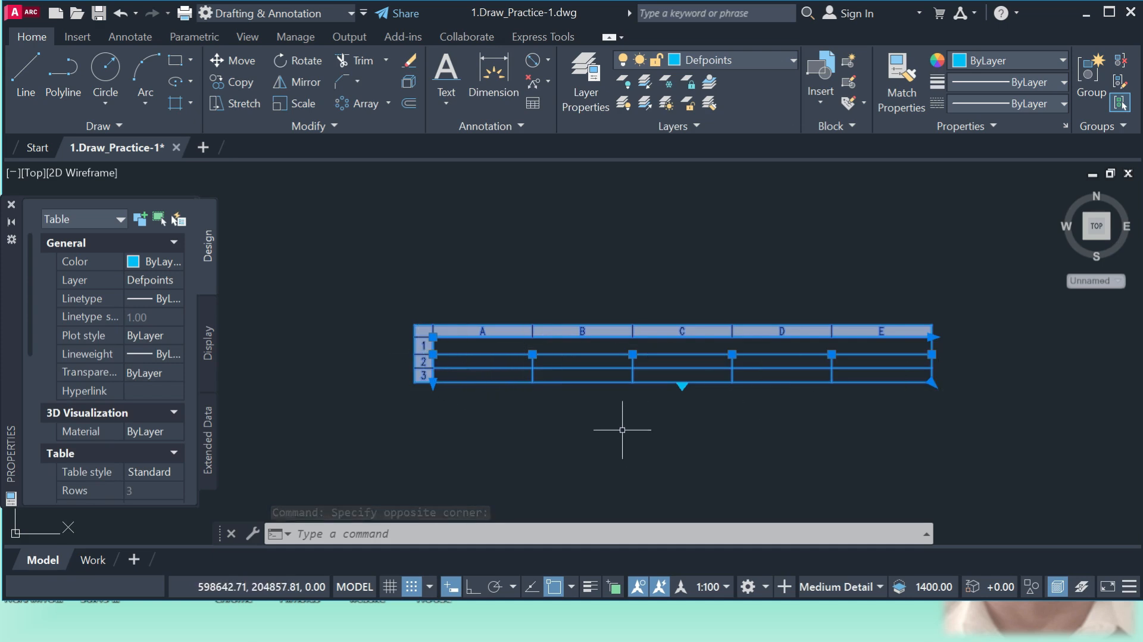
double_click(572, 348)
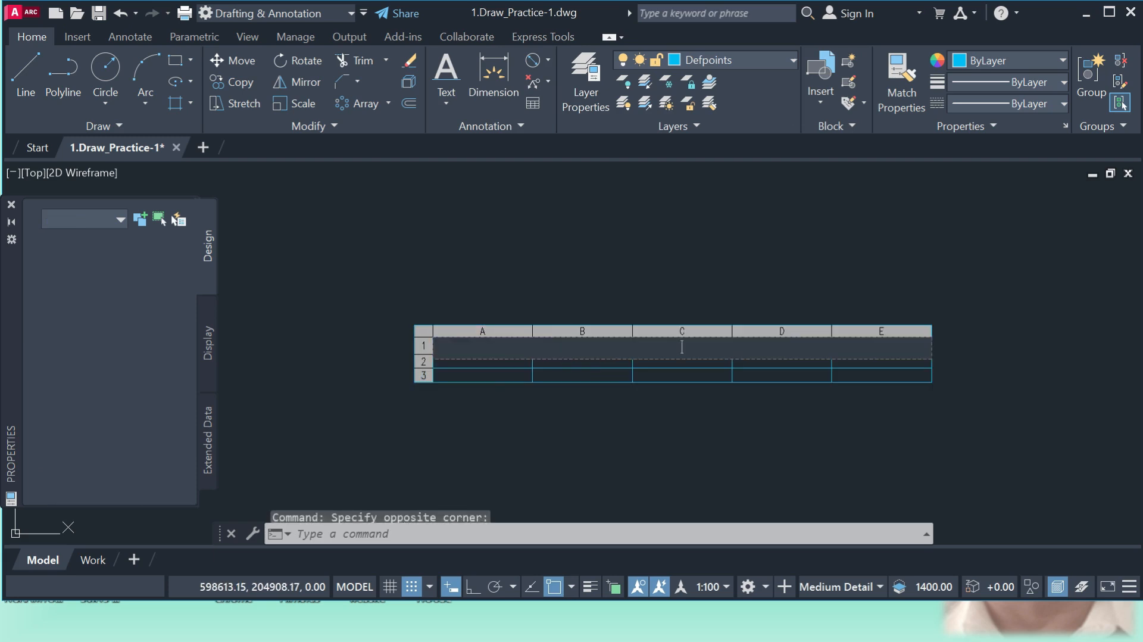
type("ewfo0u0og")
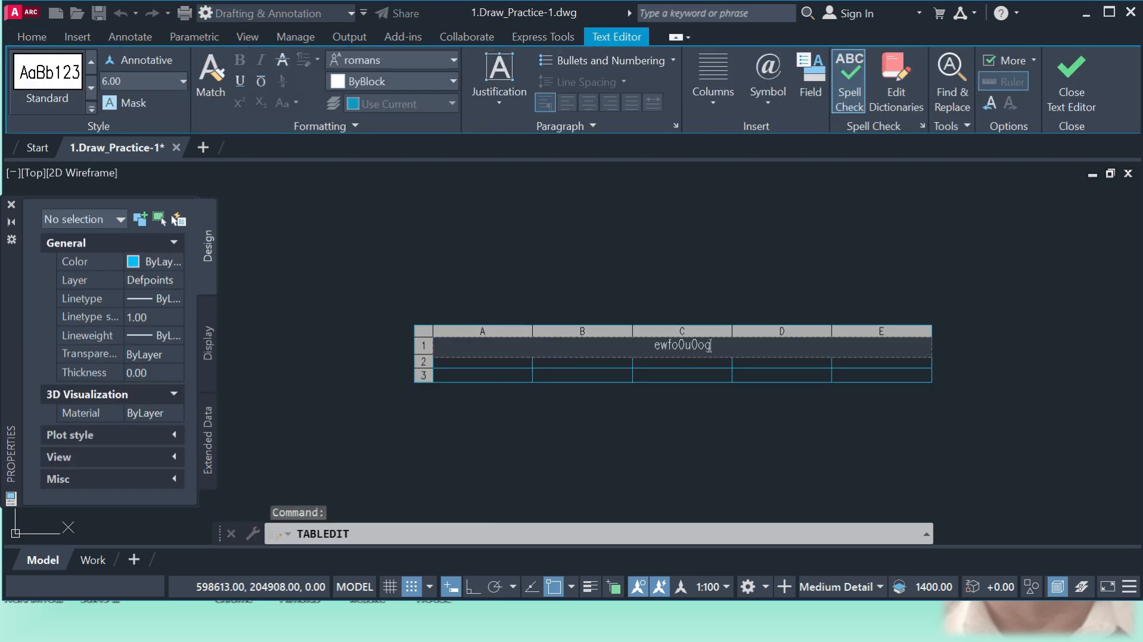
left_click(586, 417)
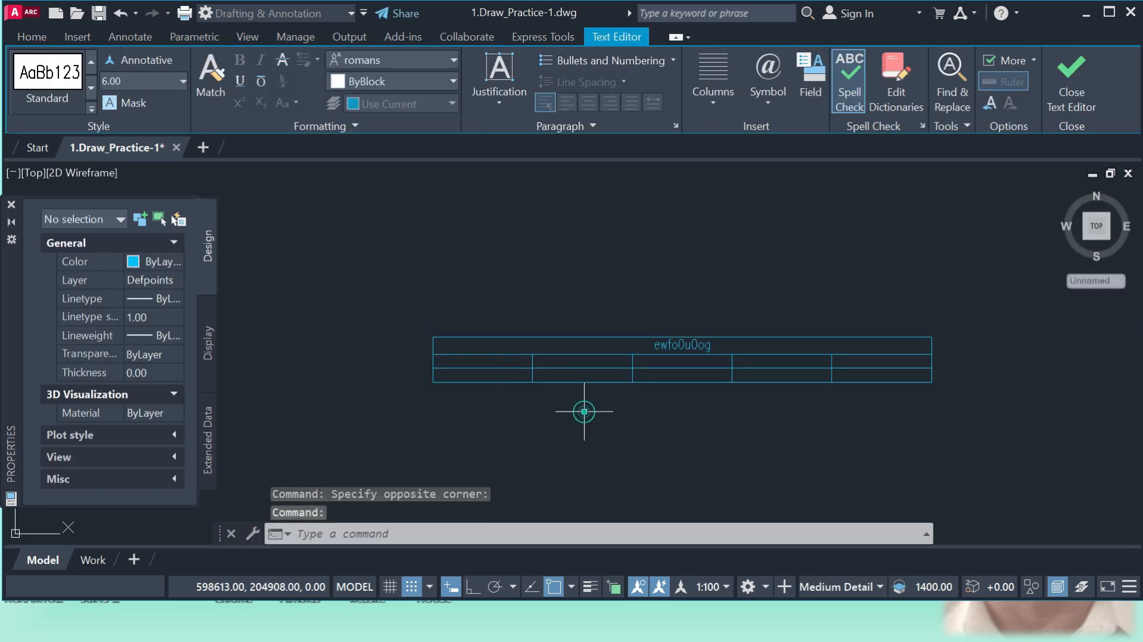
- Enter "egr" in the table's first header cell, A2
left_click(511, 362)
type("egr")
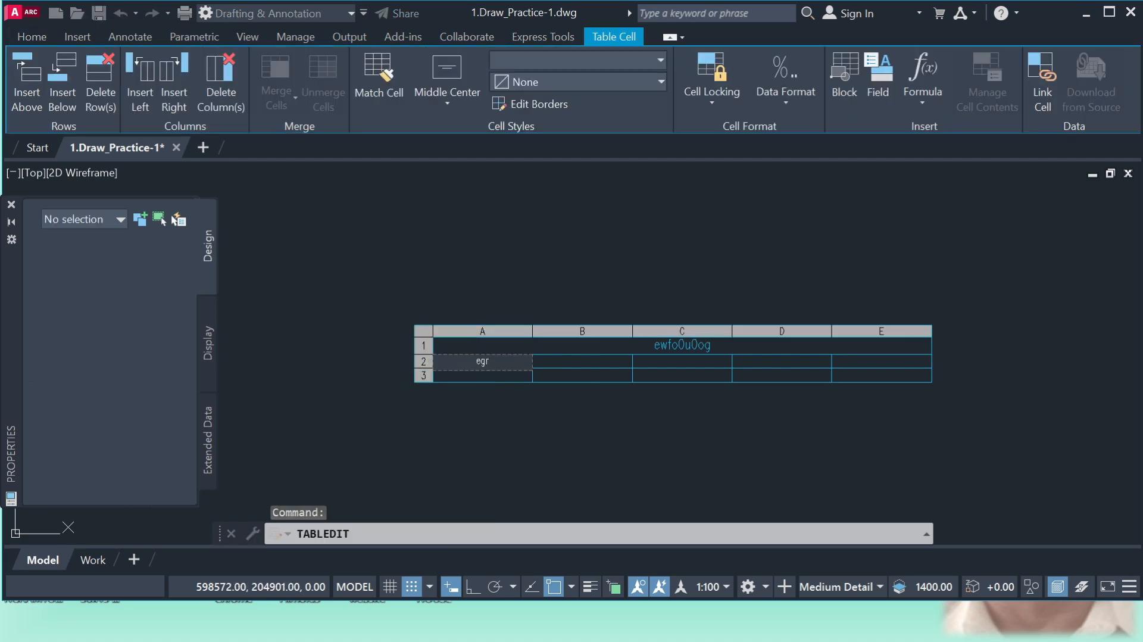
left_click(591, 366)
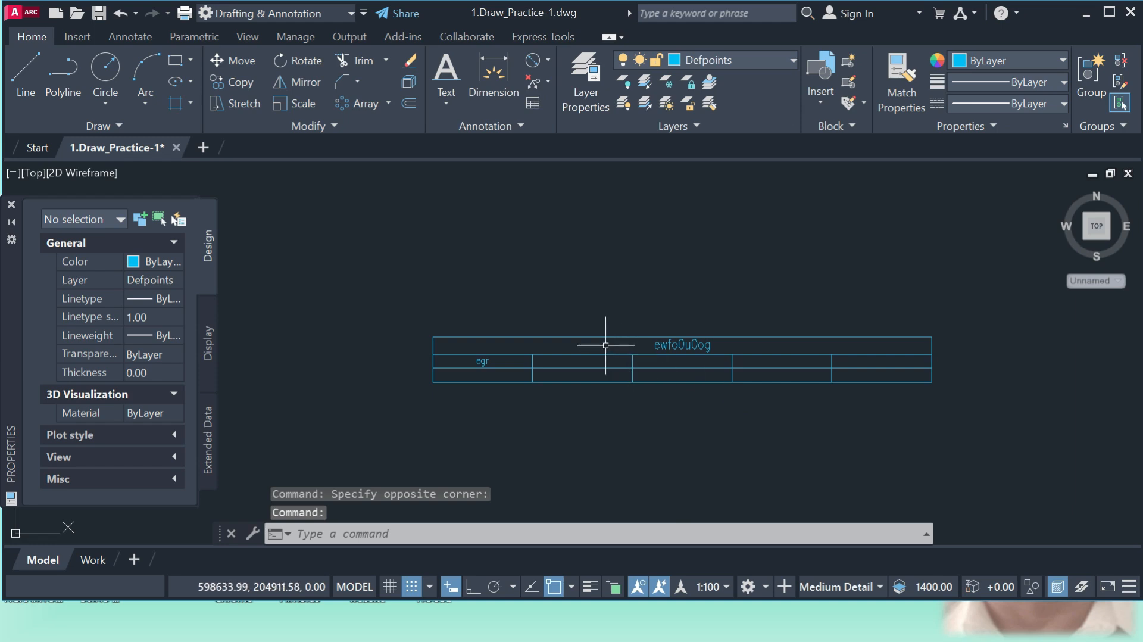
- Examine the Annotative text style's font, size and effects settings in the text style manager, leaving them as they are
scroll(605, 340, "down", 3)
left_click(520, 125)
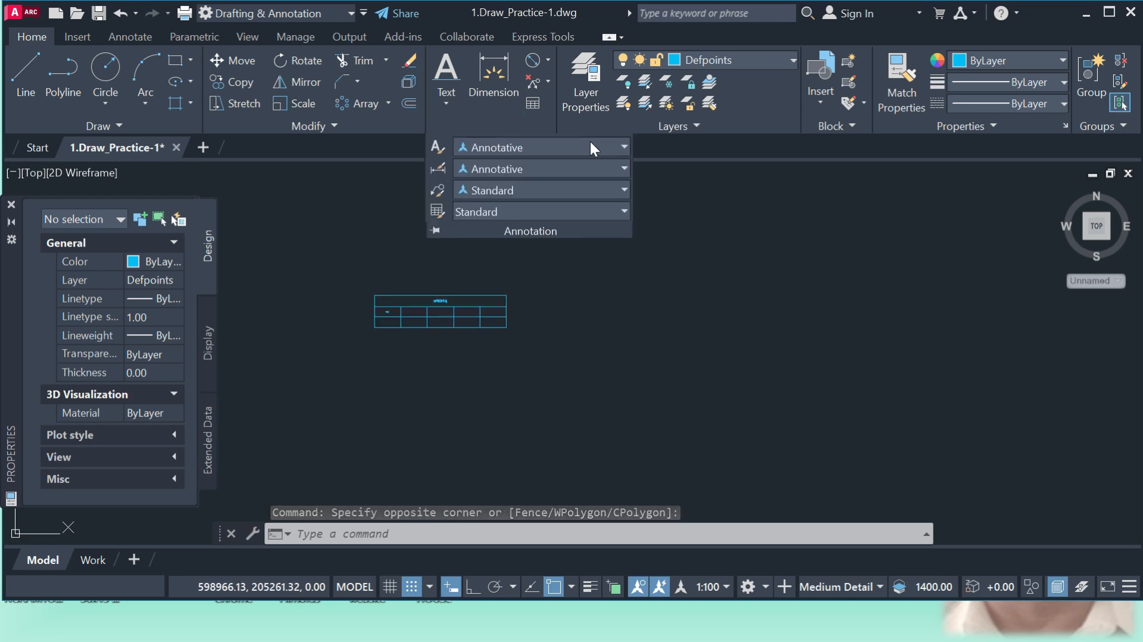
left_click(606, 147)
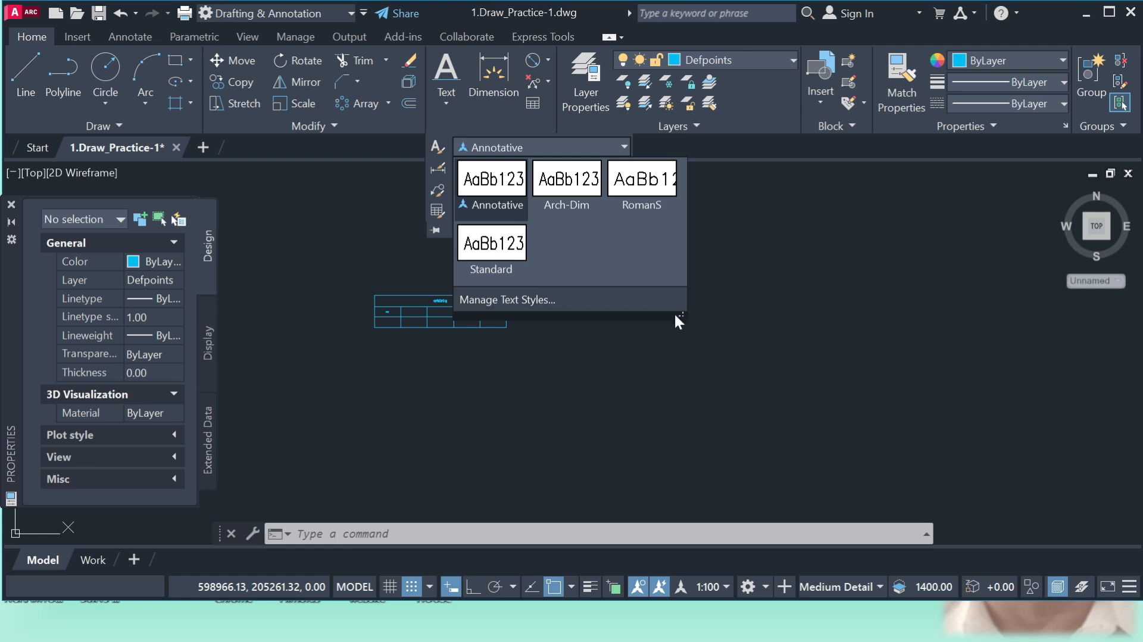
left_click(538, 299)
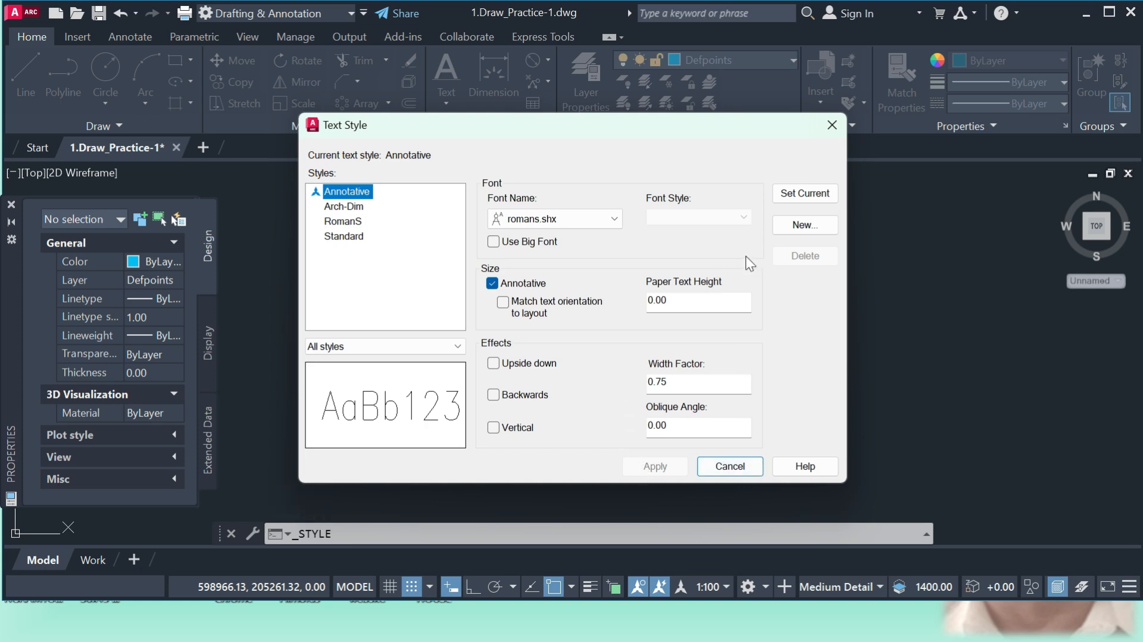
left_click(832, 125)
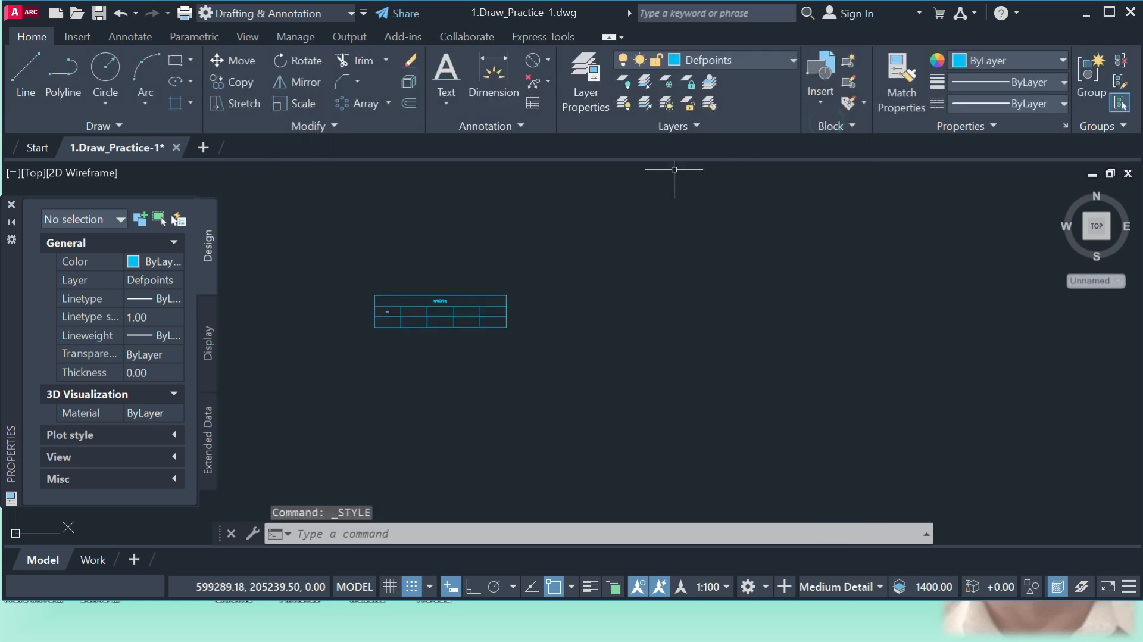
- Examine the Annotative dimension style's line, arrow, text, fit and unit settings in the dimension style manager, leaving them as they are
left_click(526, 124)
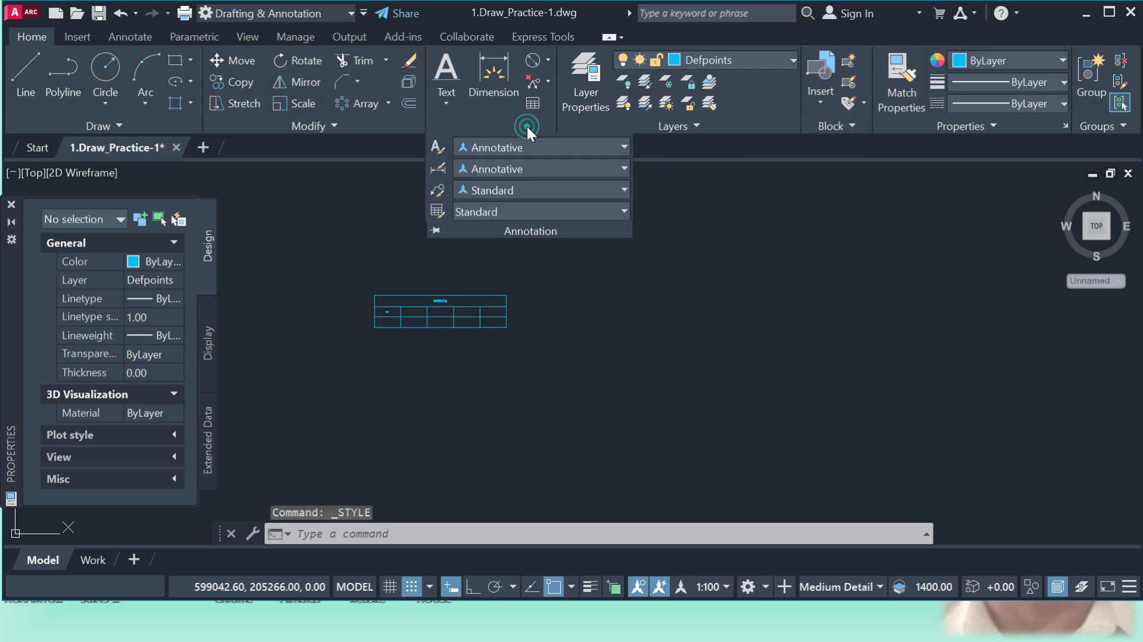
left_click(558, 170)
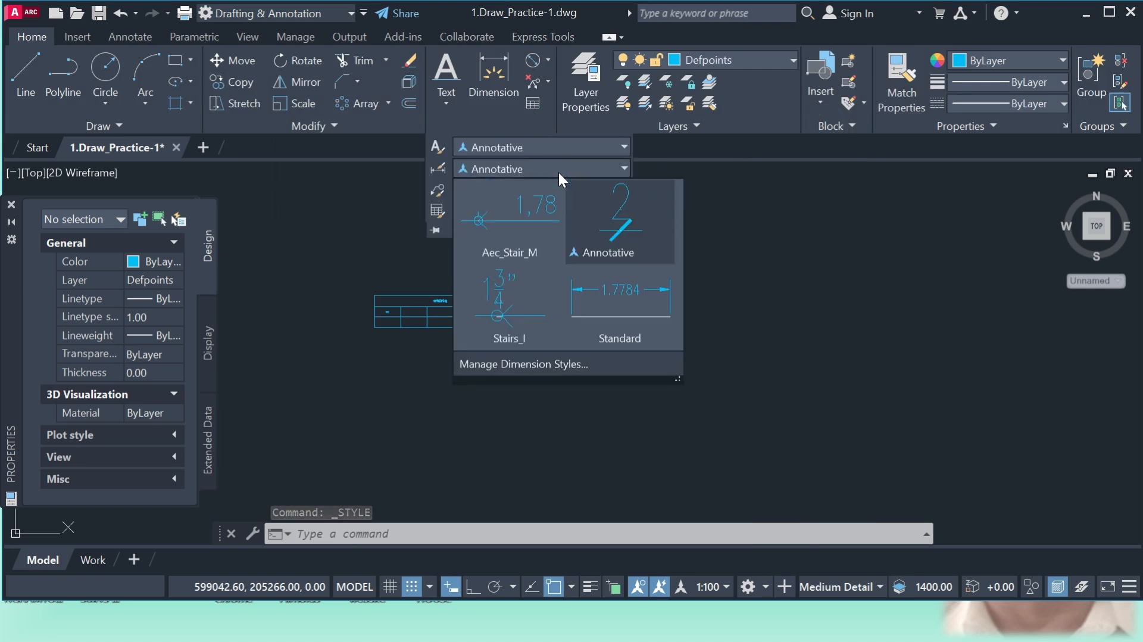
left_click(518, 365)
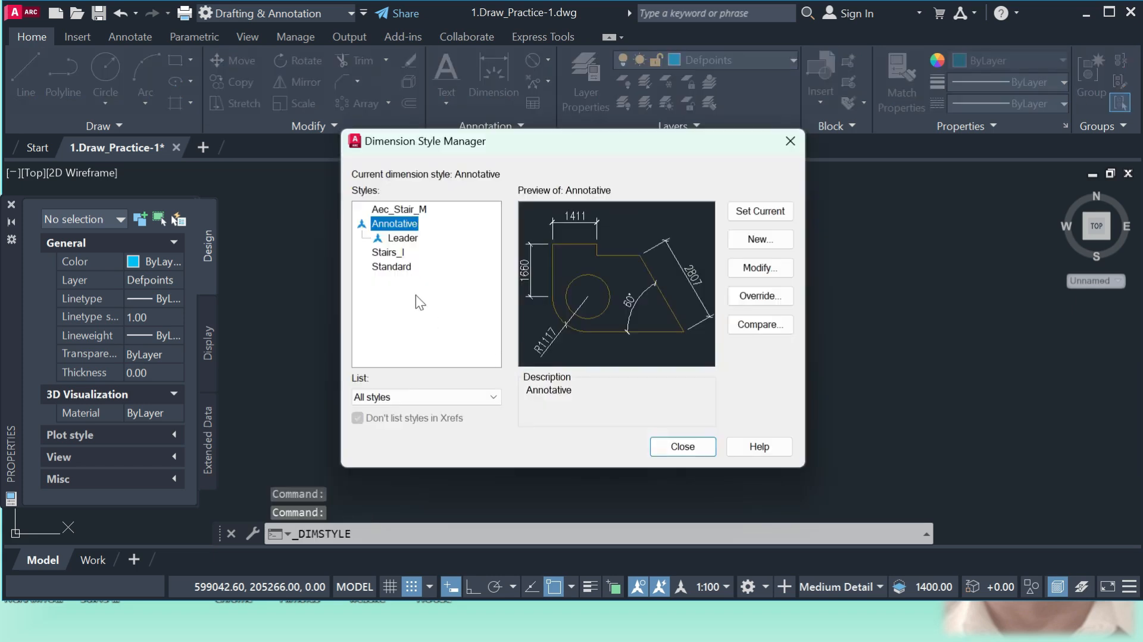
left_click(755, 268)
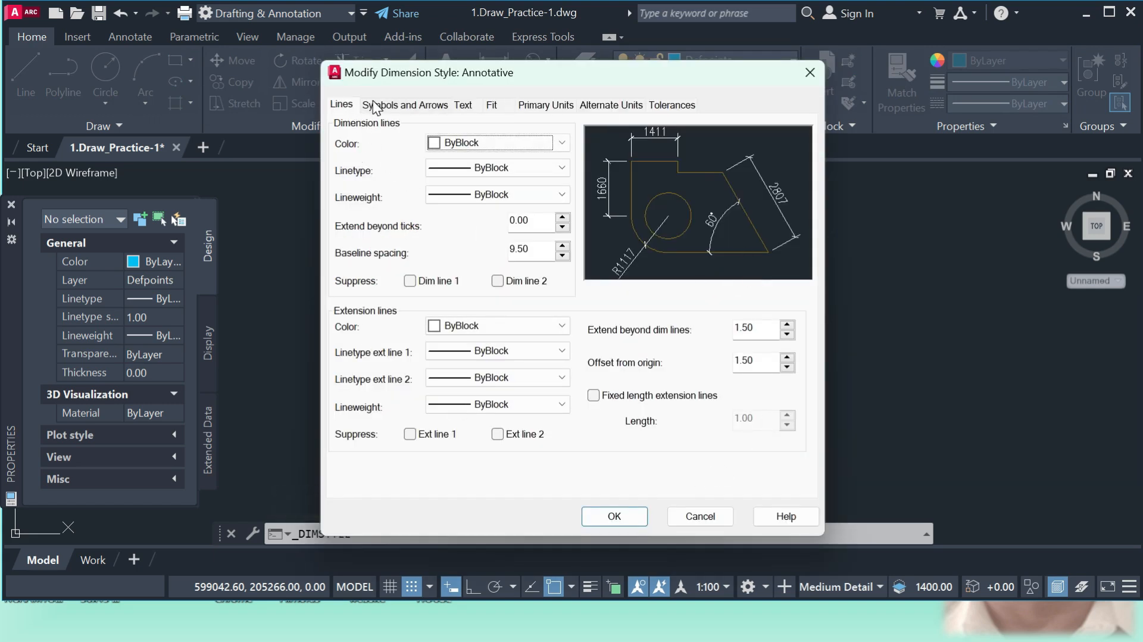
left_click(398, 106)
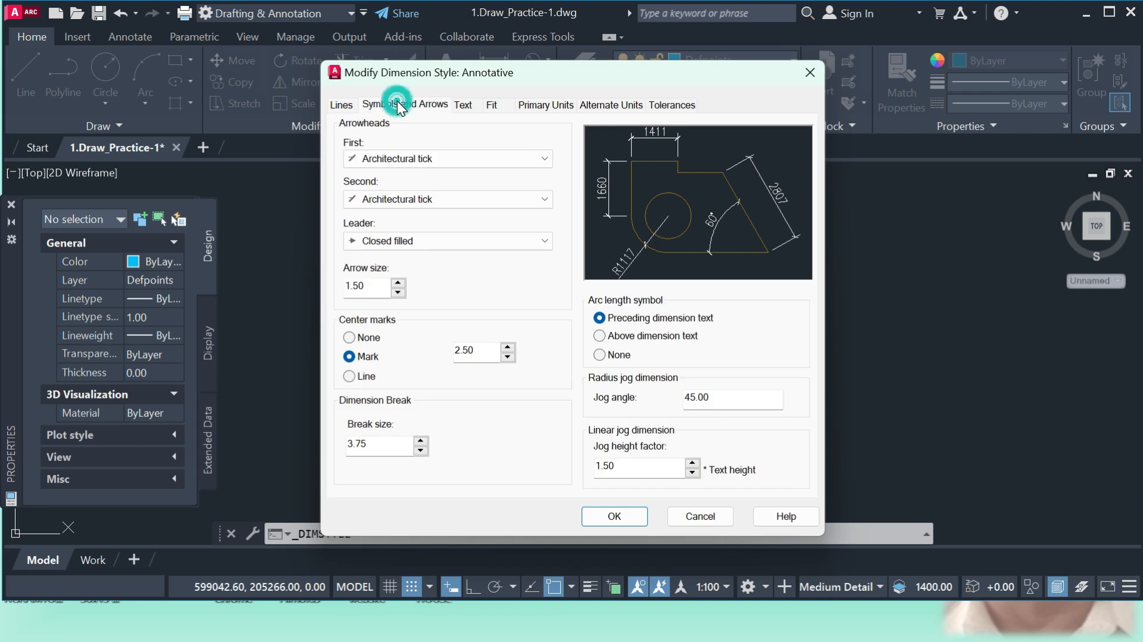
left_click(464, 106)
left_click(494, 105)
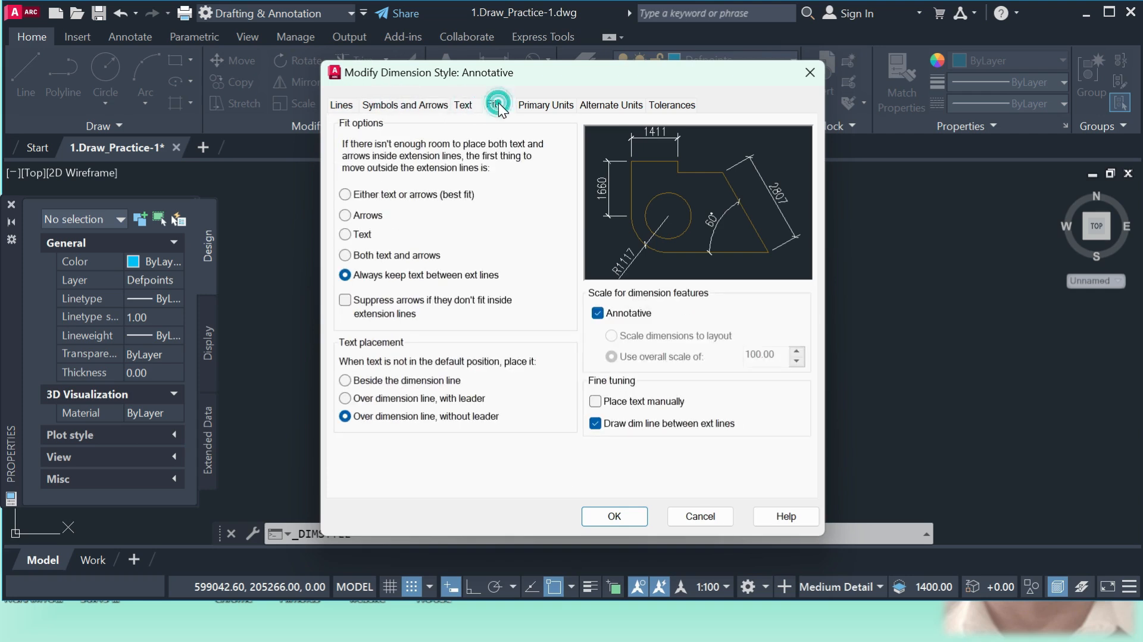
left_click(549, 105)
left_click(608, 104)
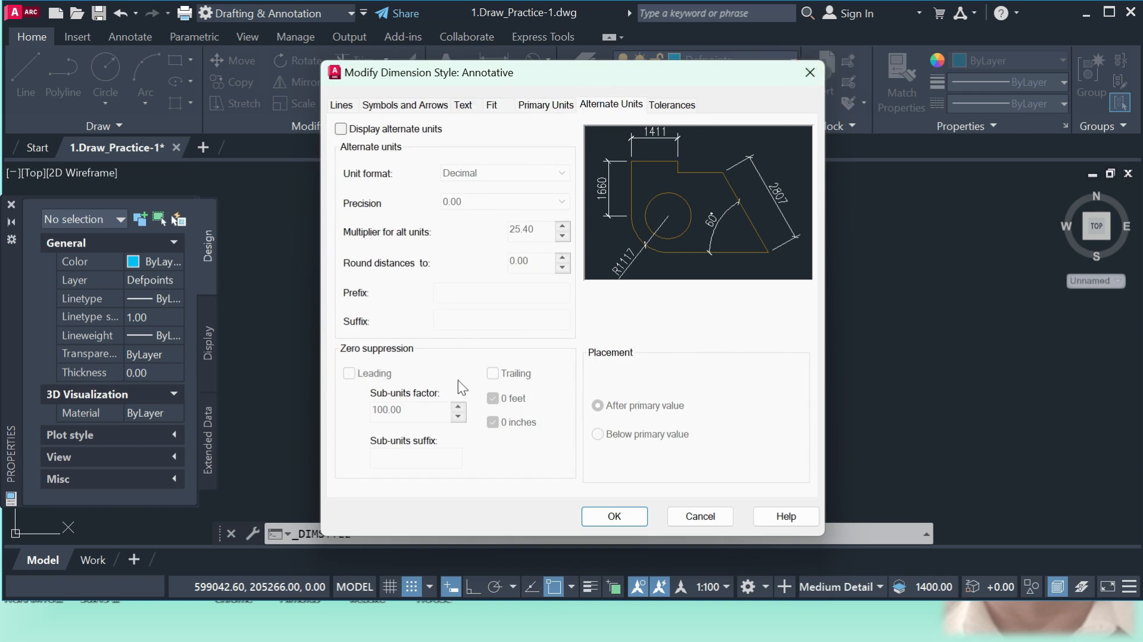
left_click(809, 74)
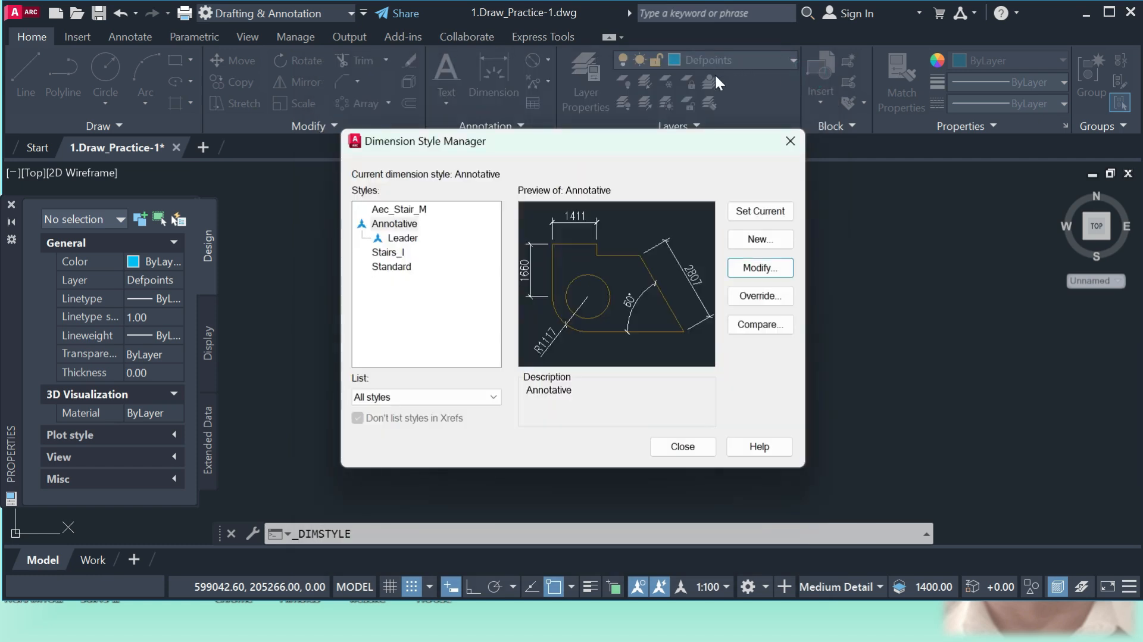
left_click(790, 142)
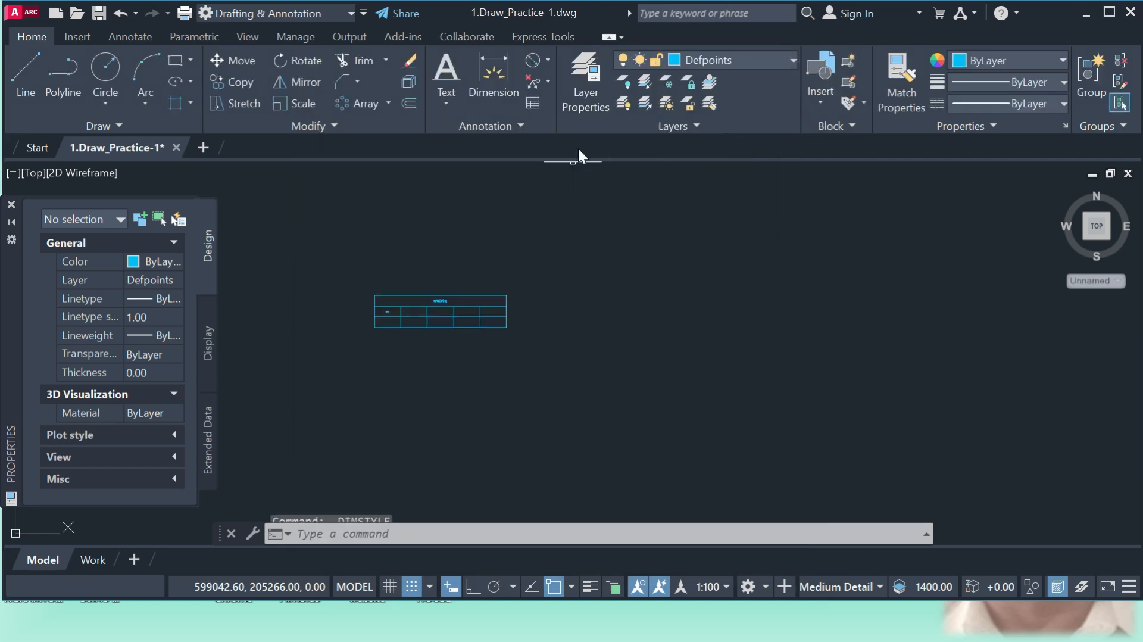
- Examine the Standard multileader style and the options for creating a new multileader style, without creating one
left_click(516, 124)
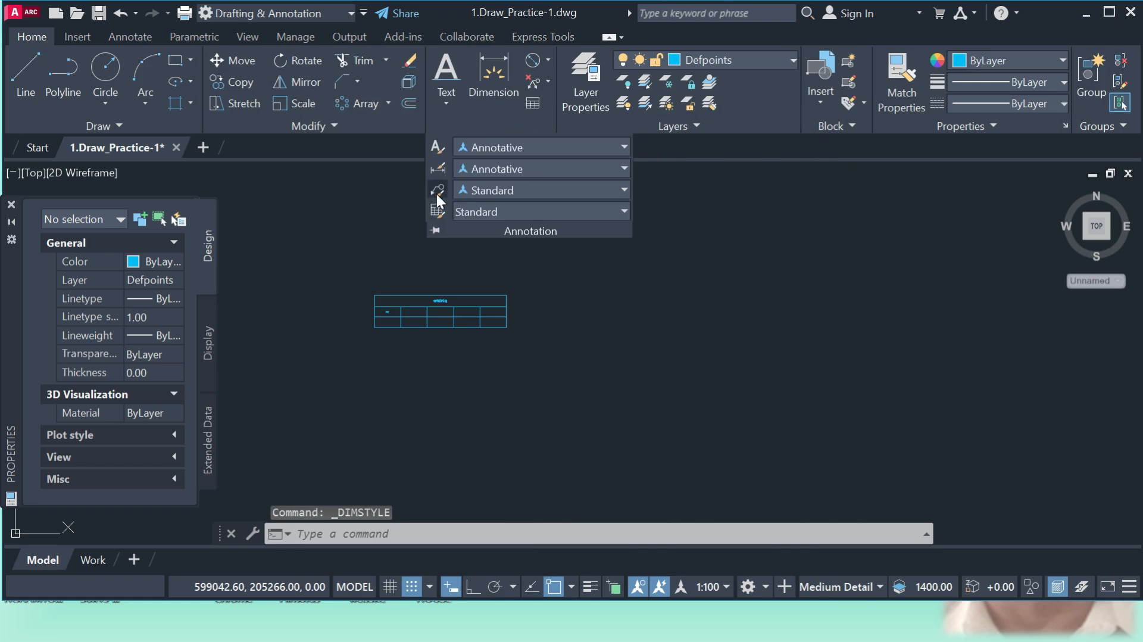
left_click(551, 190)
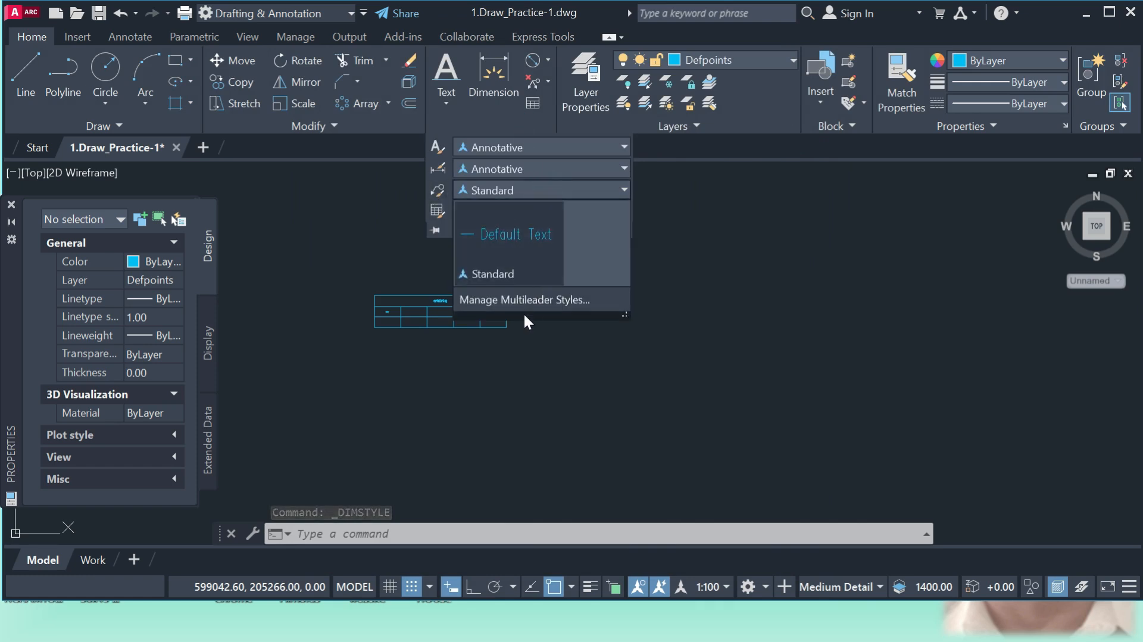
left_click(531, 299)
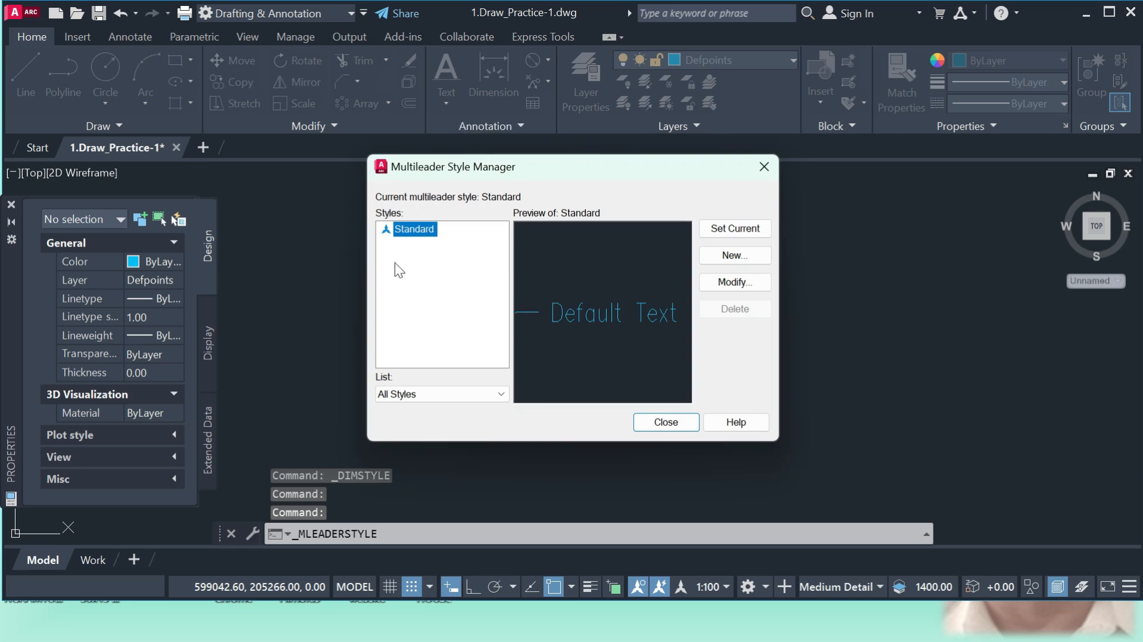
left_click(732, 259)
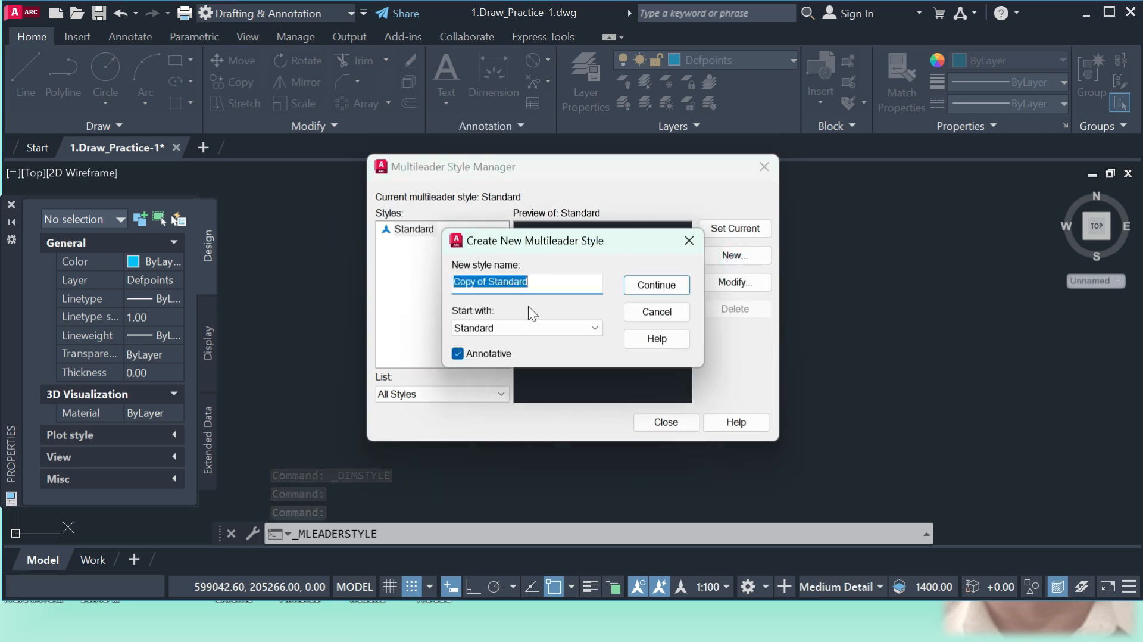
left_click(690, 240)
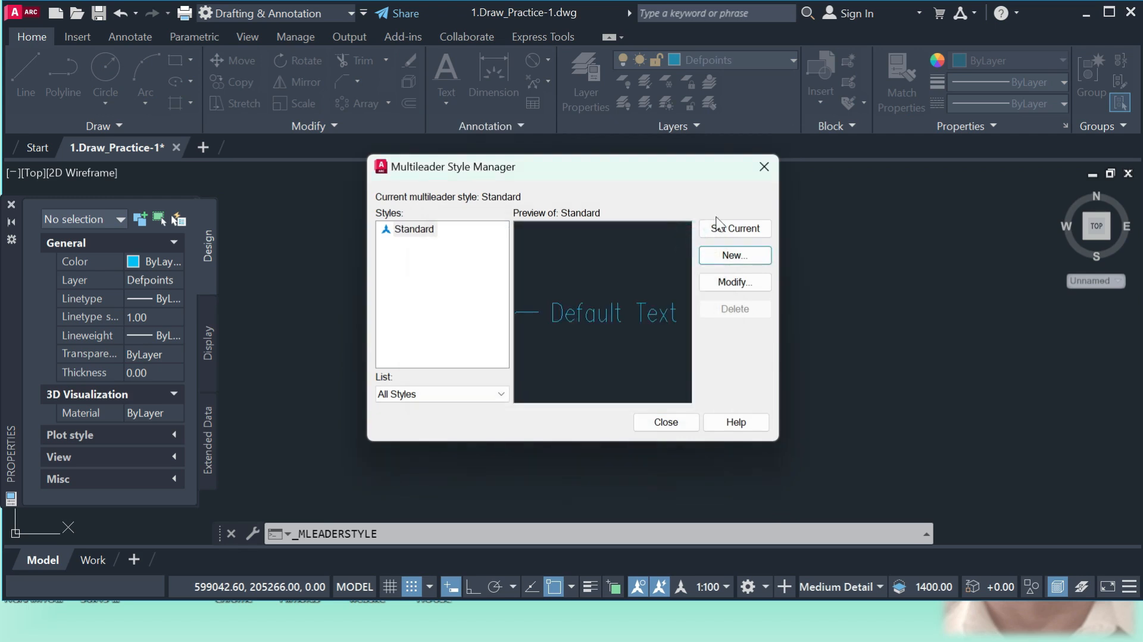
left_click(764, 168)
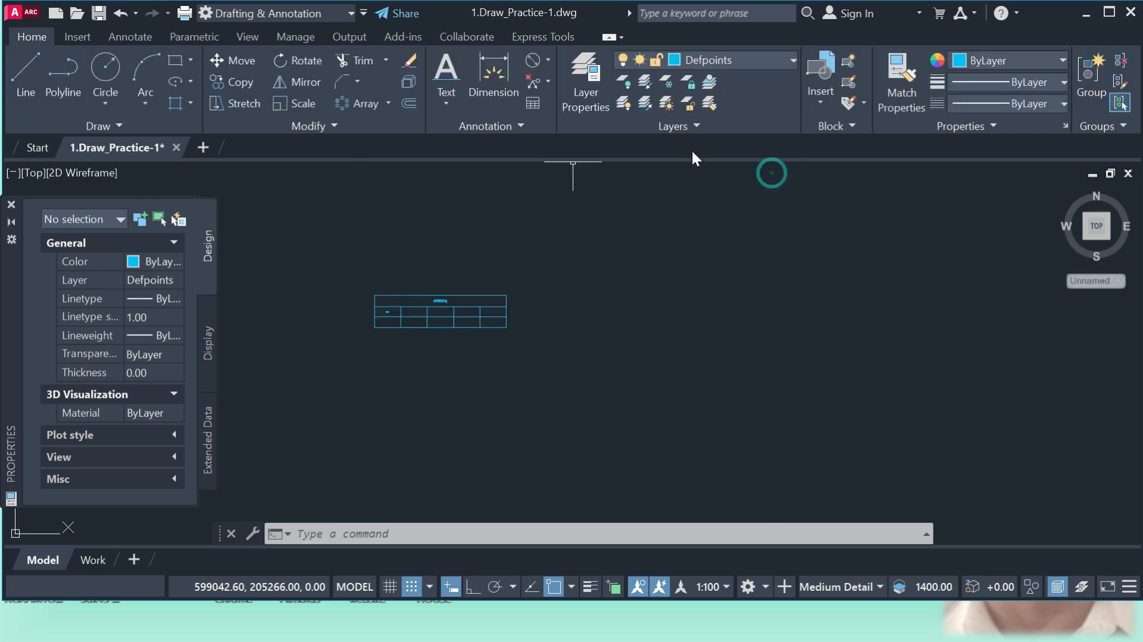
- Examine the Standard table style and the options for creating a new table style, without creating one
left_click(520, 125)
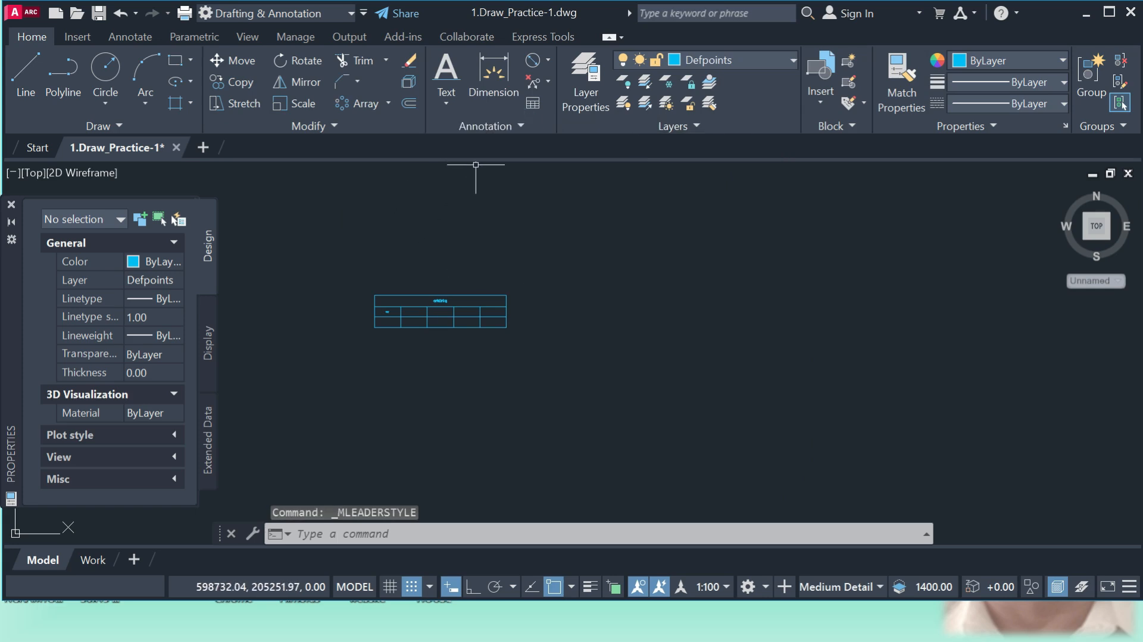
left_click(522, 127)
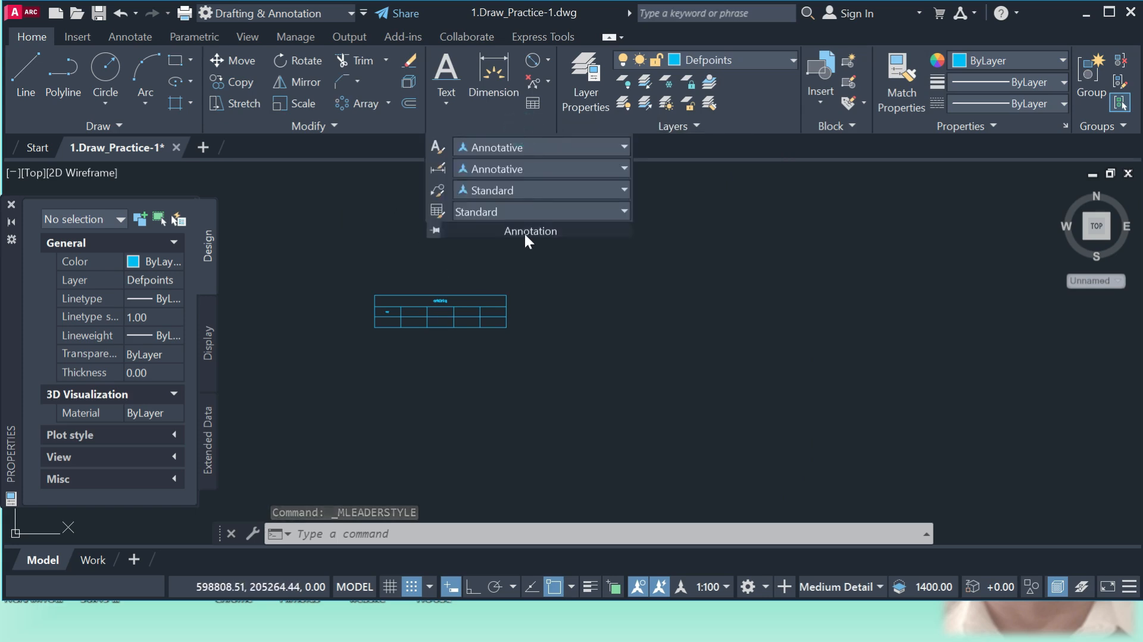
left_click(544, 210)
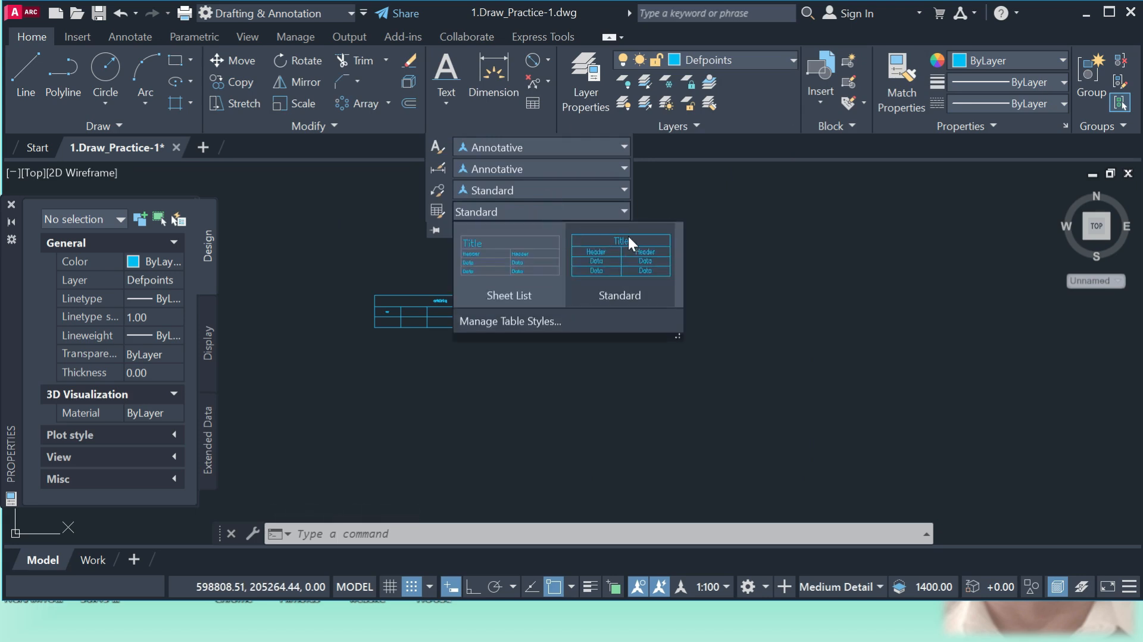
left_click(541, 322)
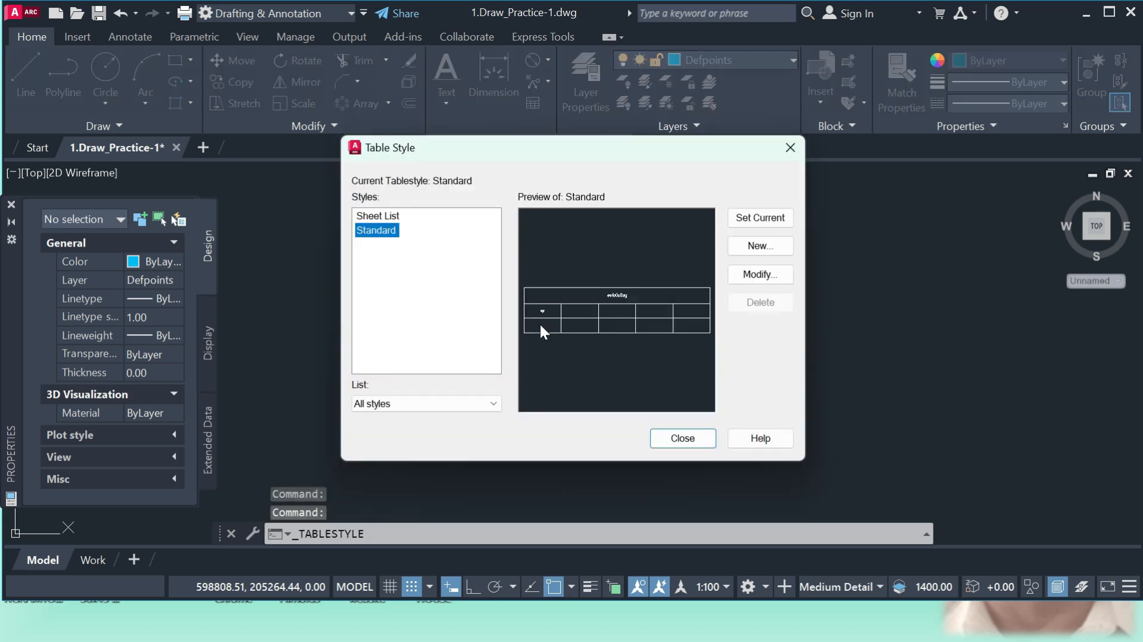
left_click(758, 247)
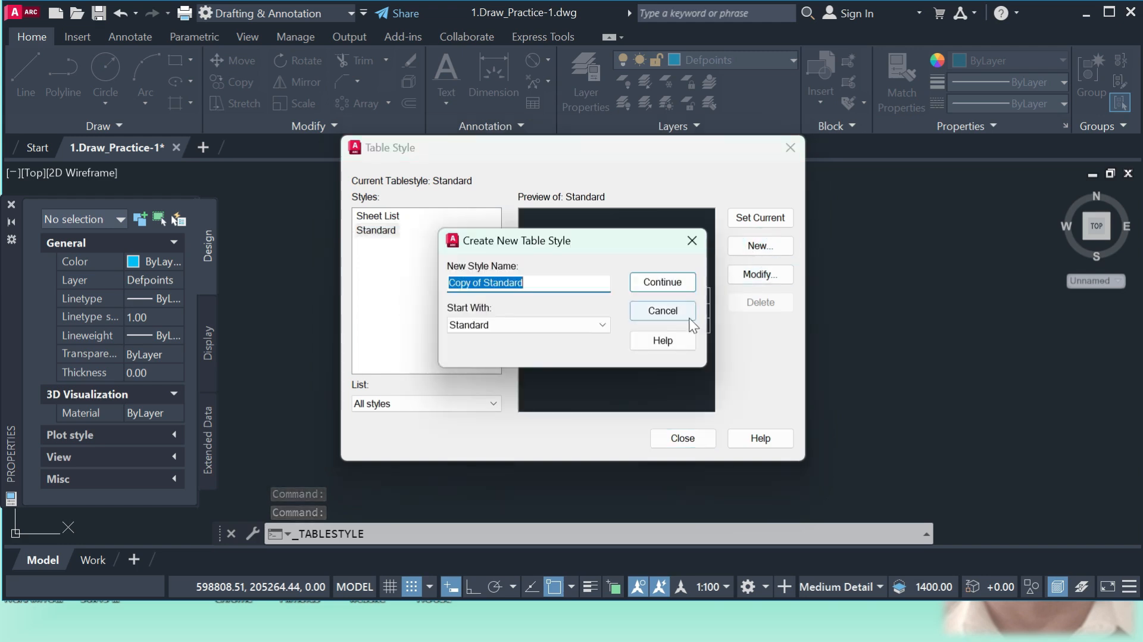
left_click(692, 241)
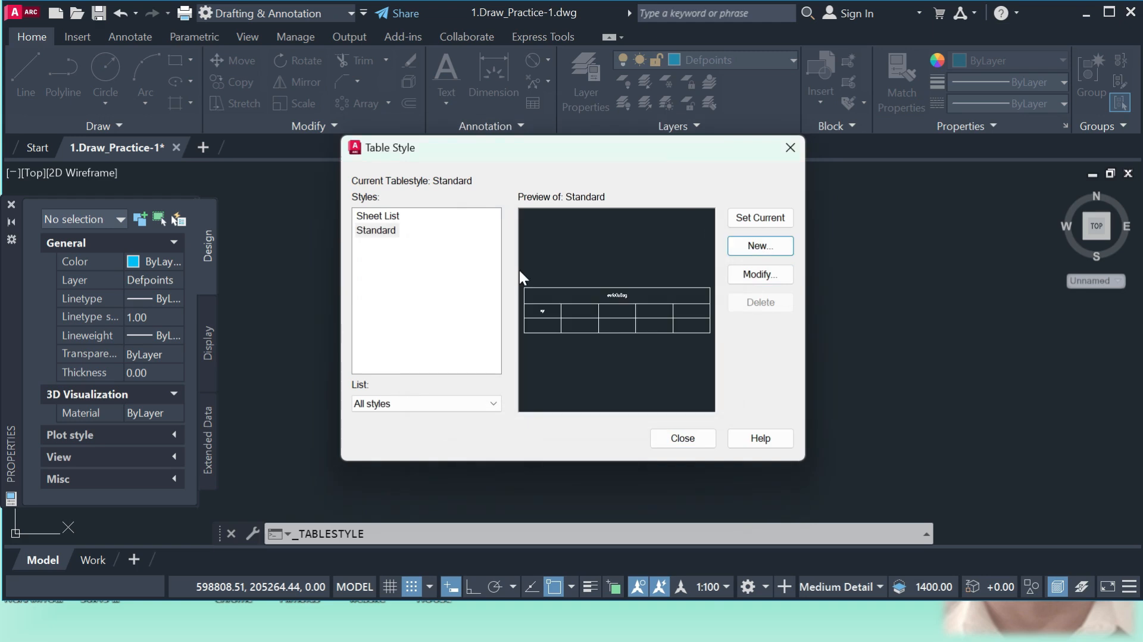
left_click(790, 147)
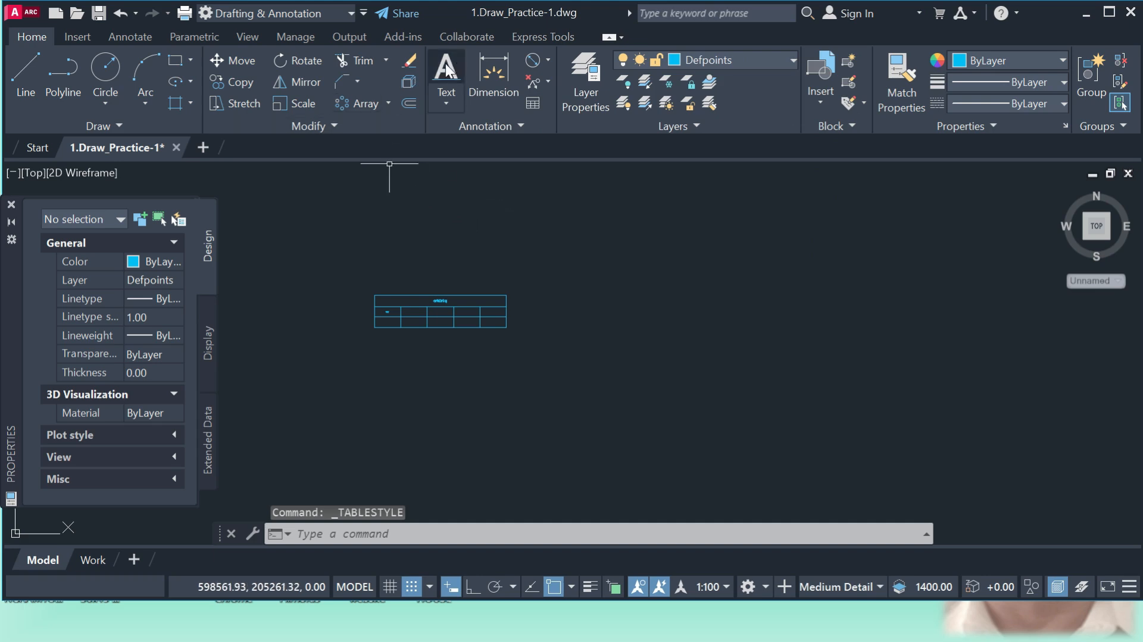
- Create a new text style named style1 from the Annotative text style
left_click(521, 124)
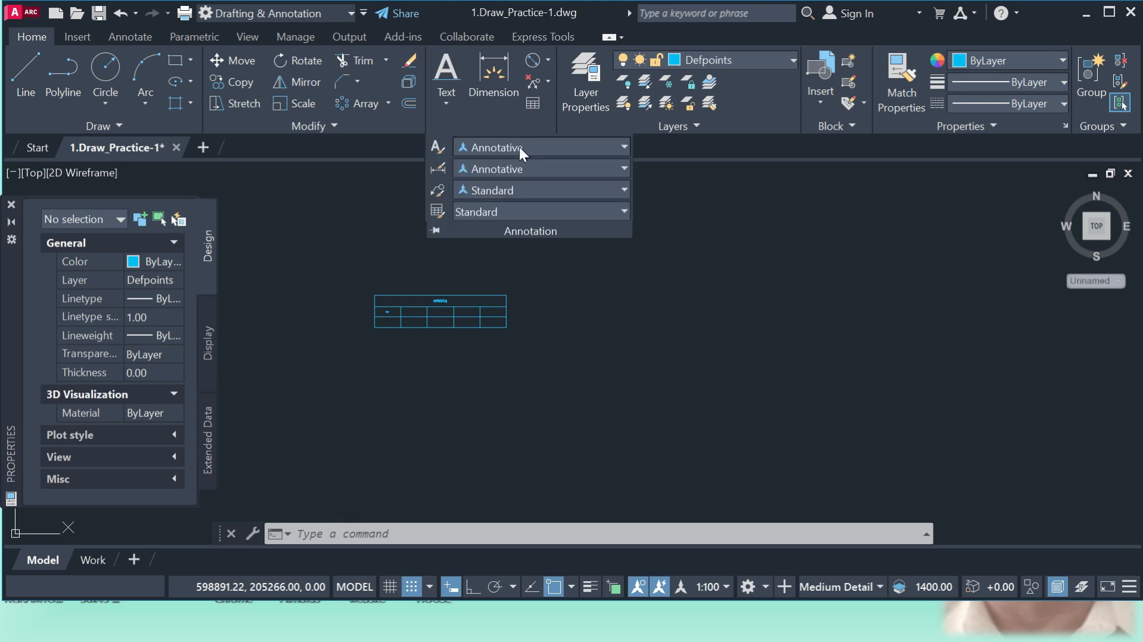
left_click(519, 146)
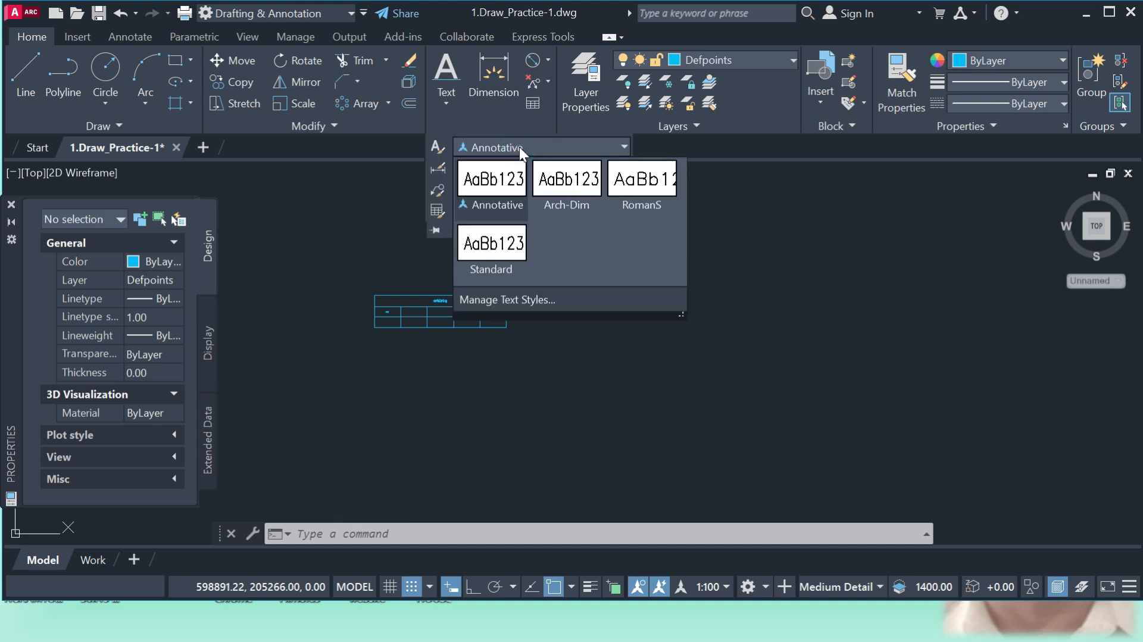
left_click(513, 299)
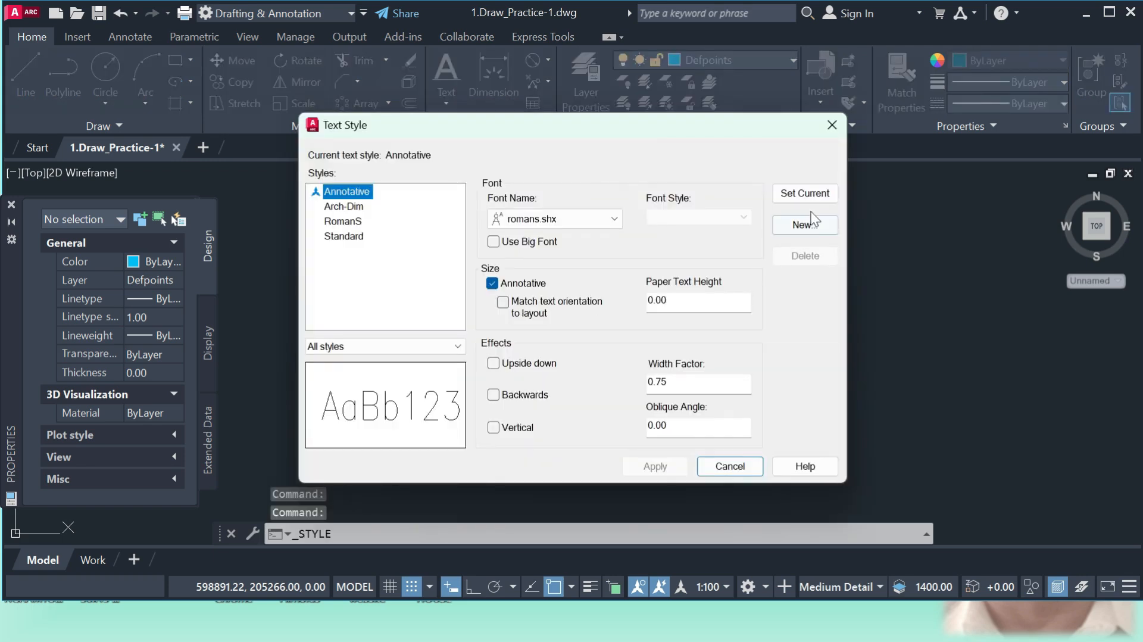
left_click(805, 225)
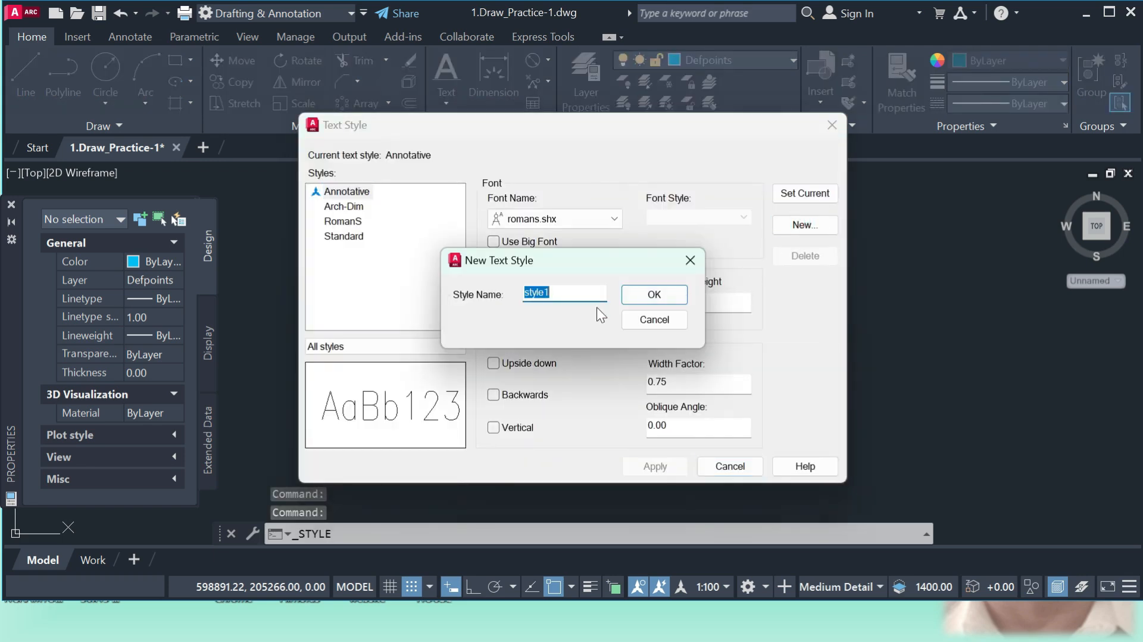
left_click(653, 295)
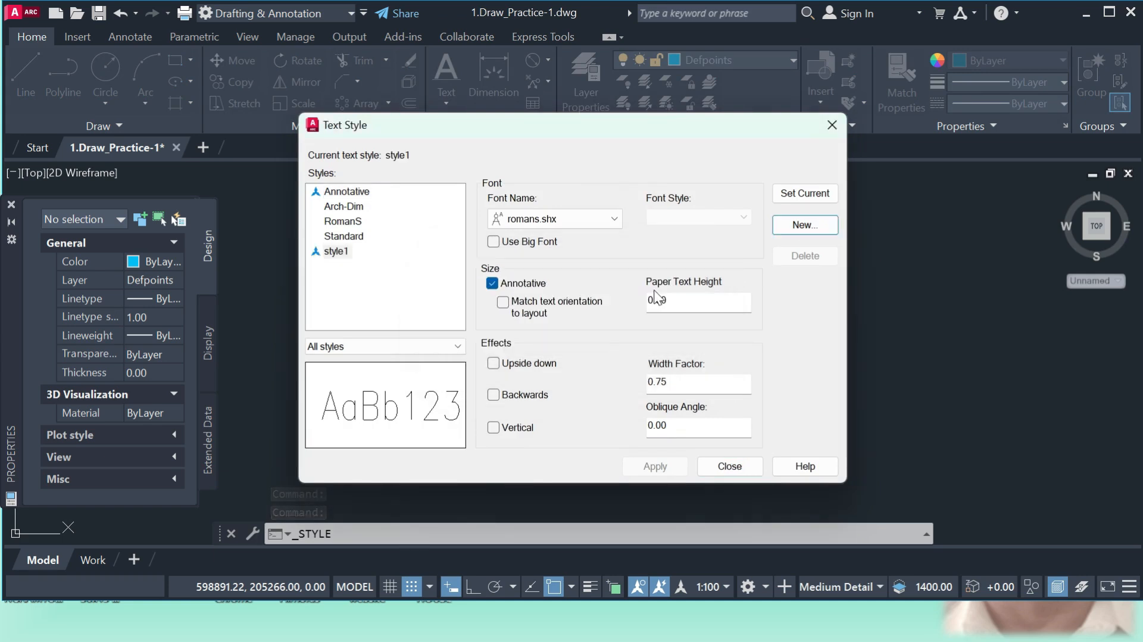
- Set style1's paper text height to 25 with the romans.shx font and apply the settings
double_click(686, 300)
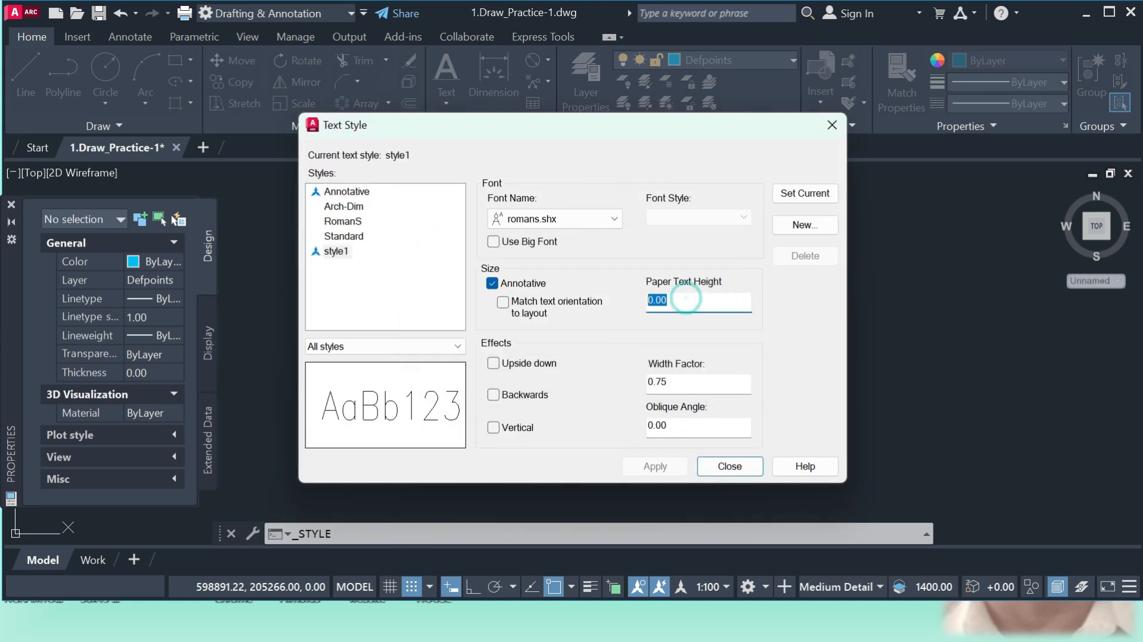
type("25")
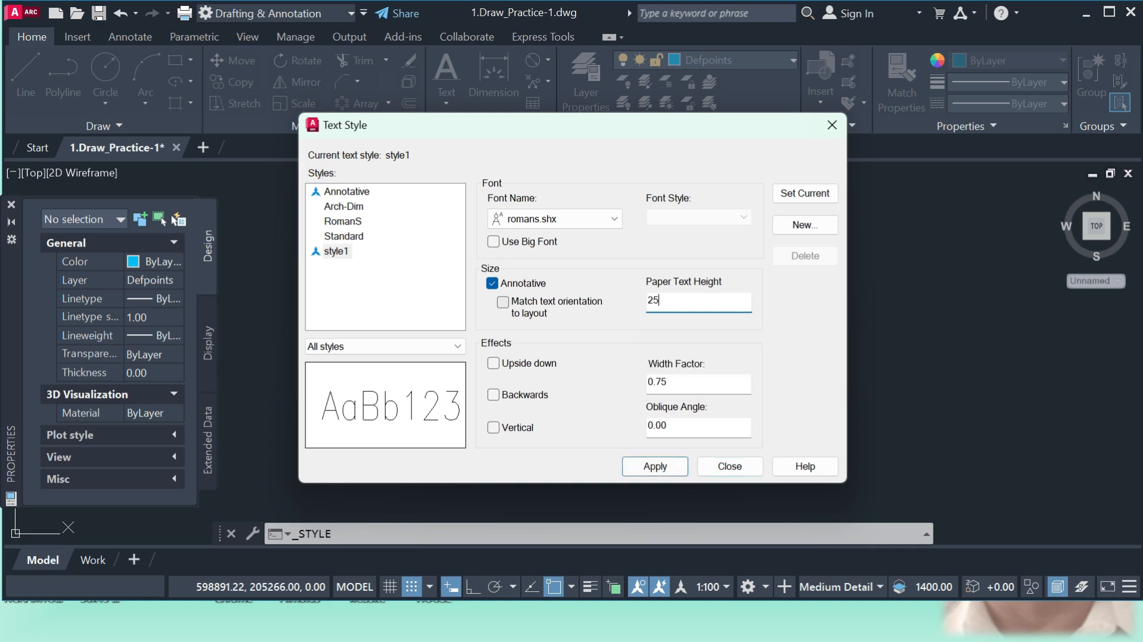
left_click(588, 223)
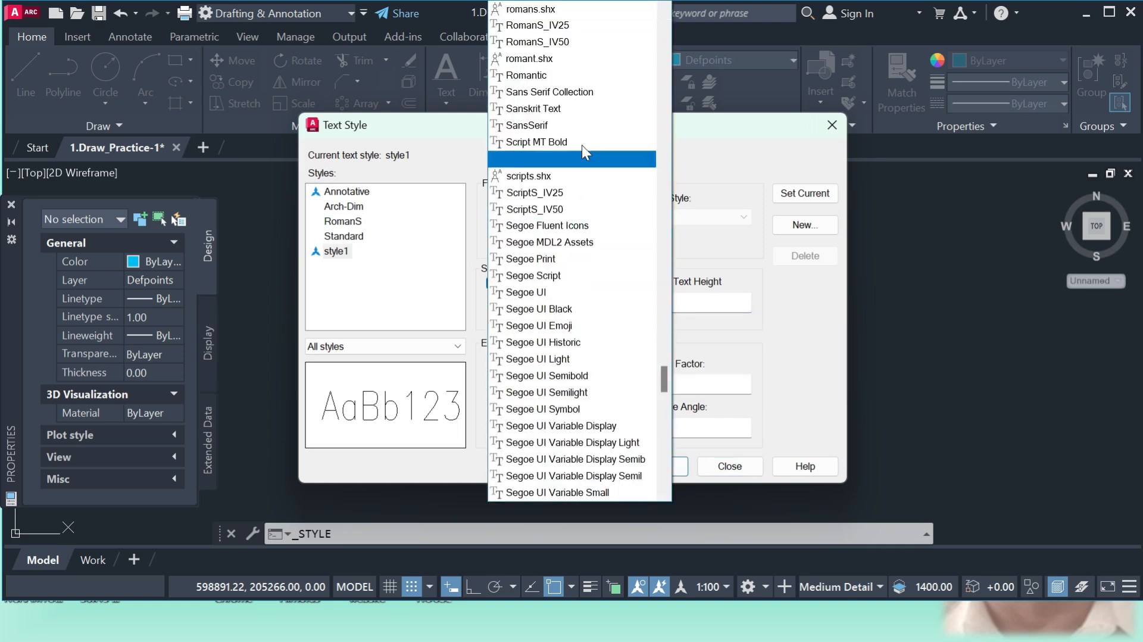
left_click(532, 16)
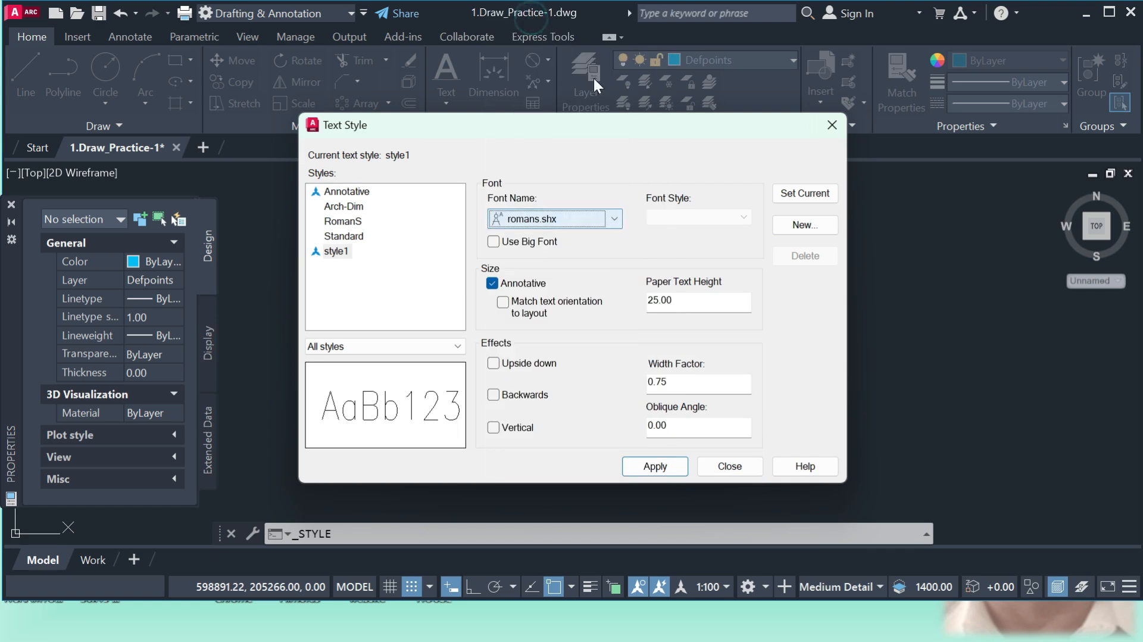
left_click(660, 466)
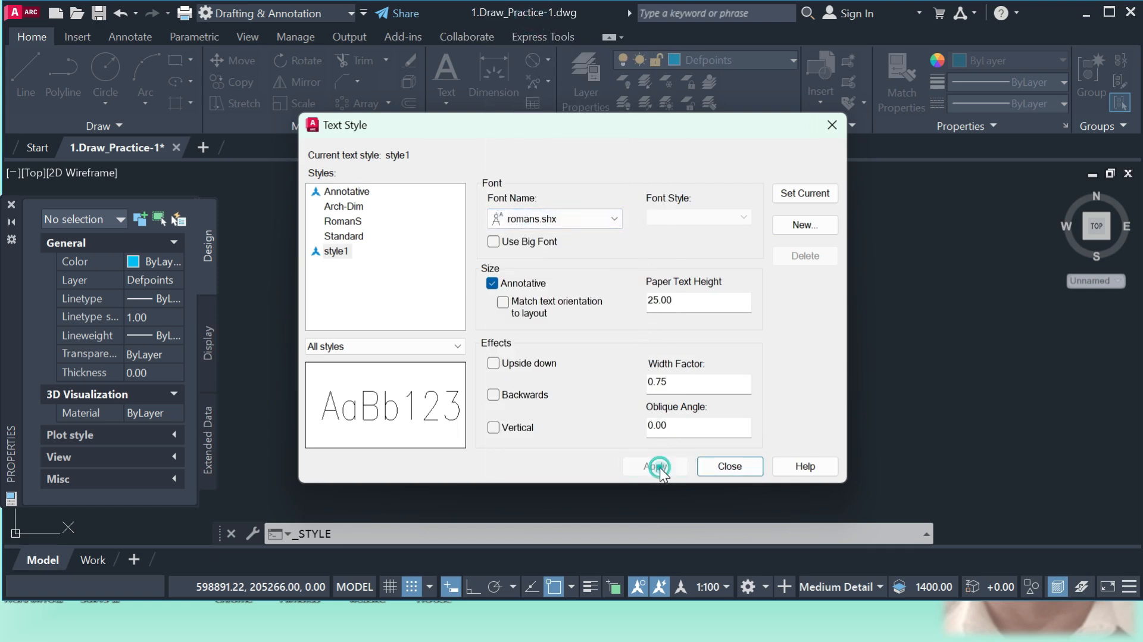
left_click(729, 466)
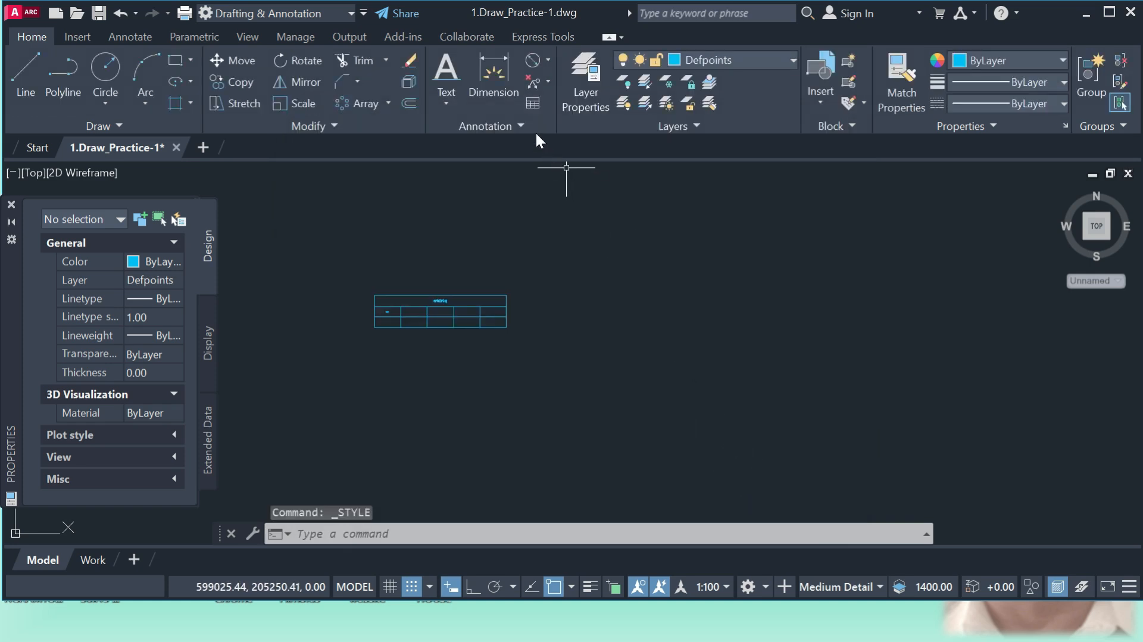
left_click(517, 126)
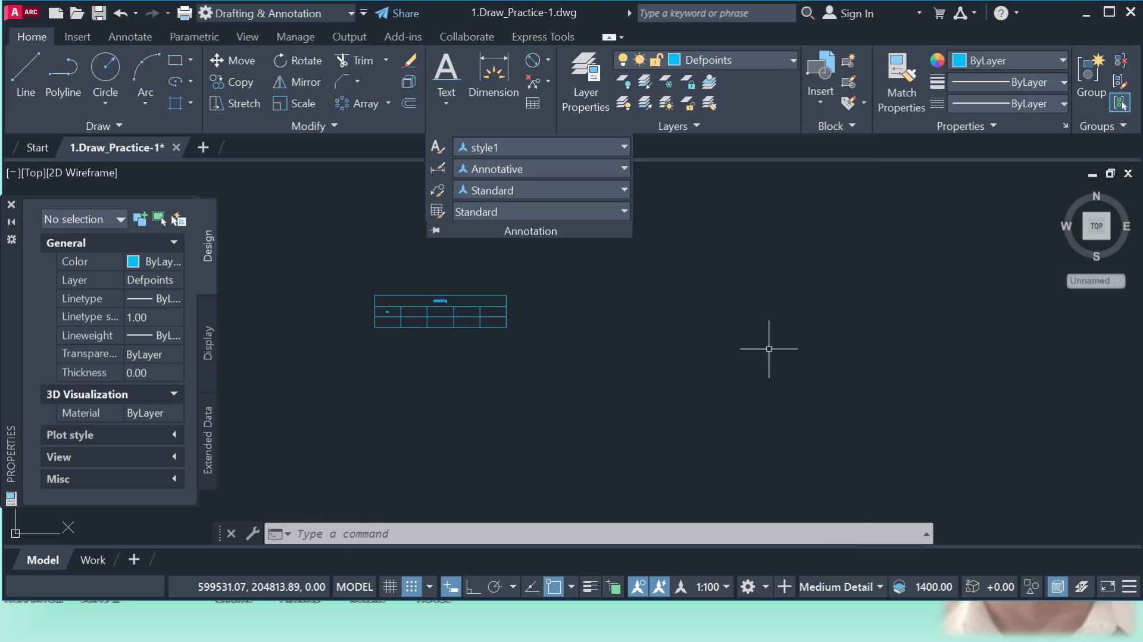
left_click(657, 318)
left_click(594, 243)
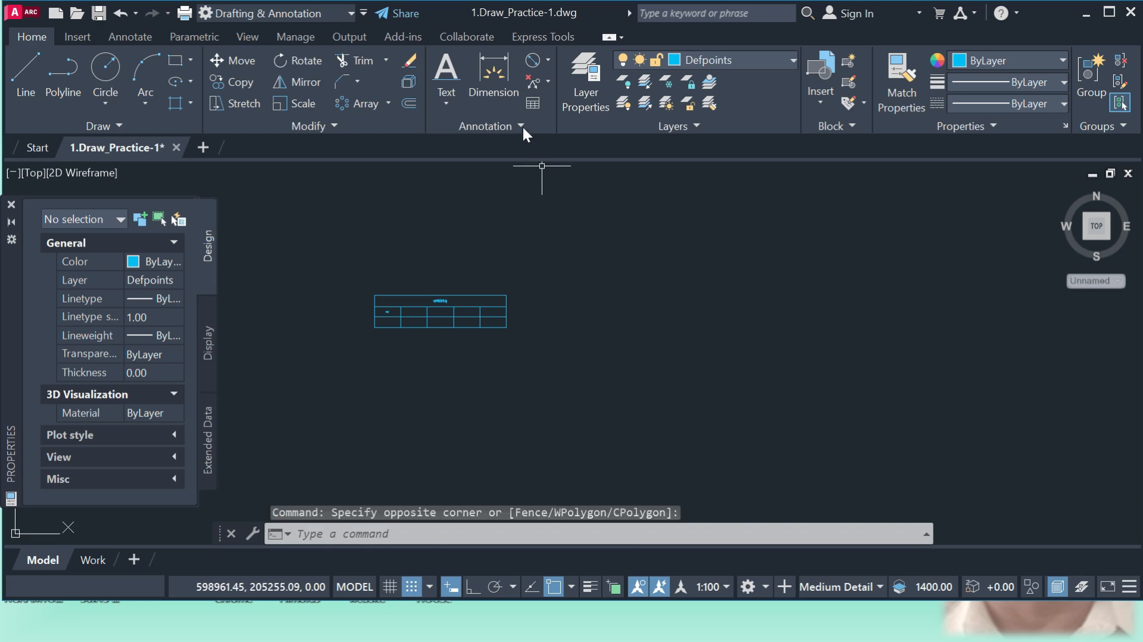
scroll(428, 324, "up", 4)
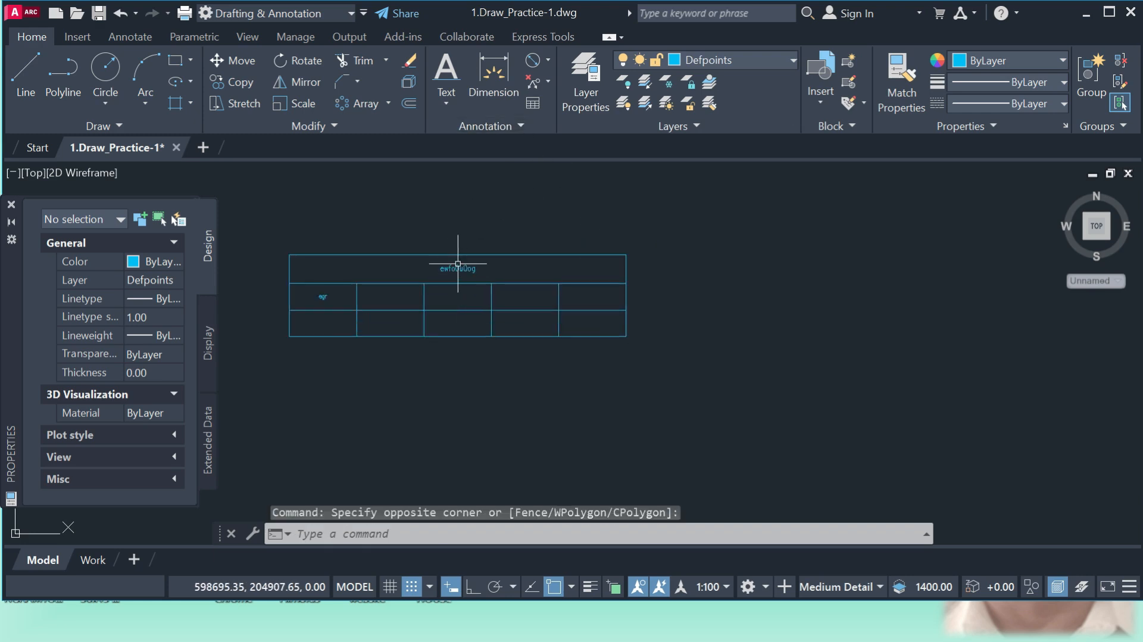
left_click(466, 258)
double_click(458, 268)
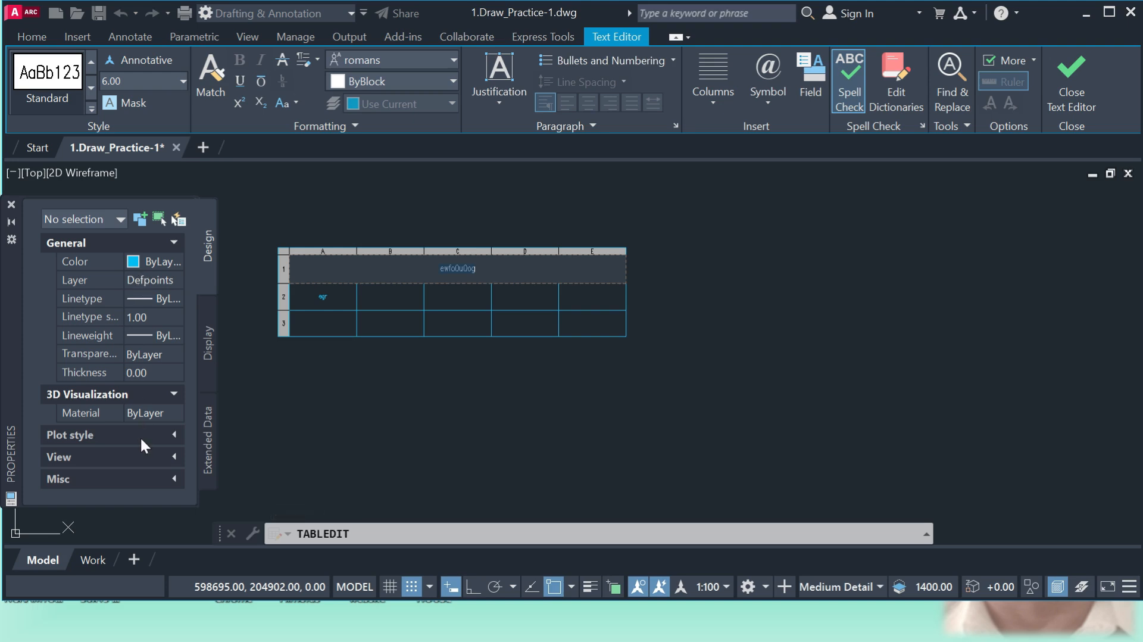
left_click(477, 375)
key("Escape")
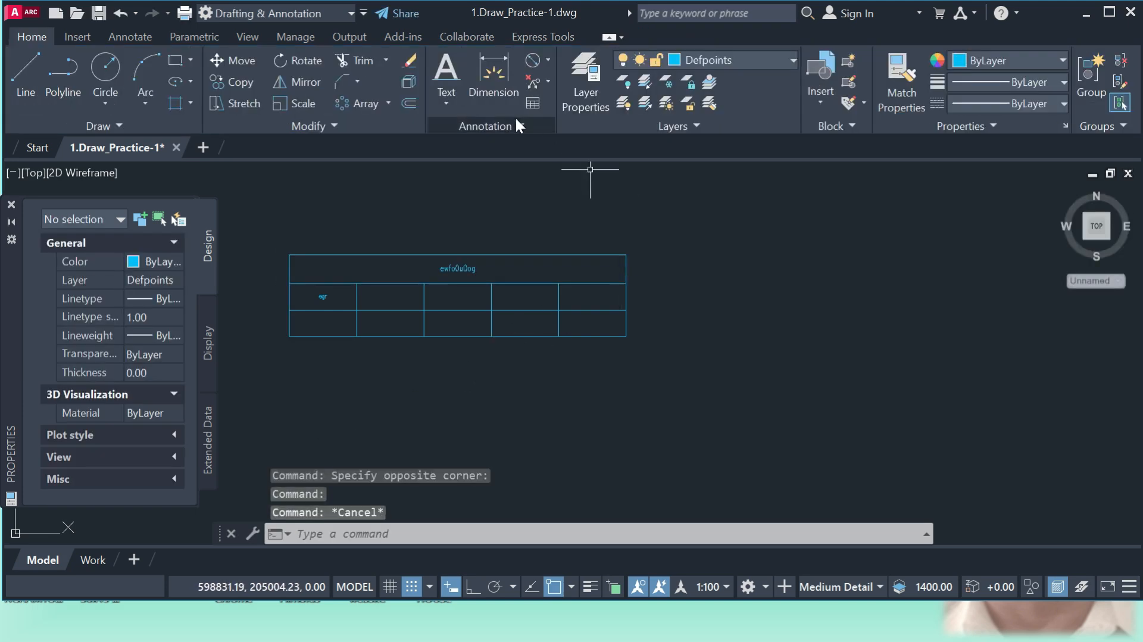
- Create a new dimension style named 12, starting from the Annotative style and applying to all dimensions
left_click(522, 123)
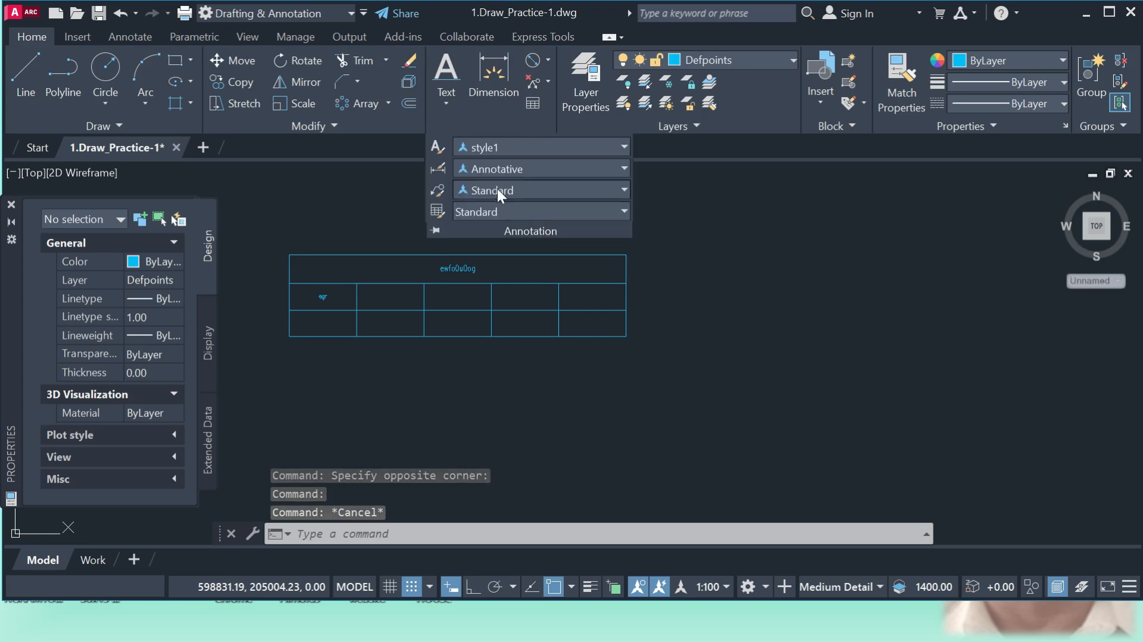
left_click(552, 170)
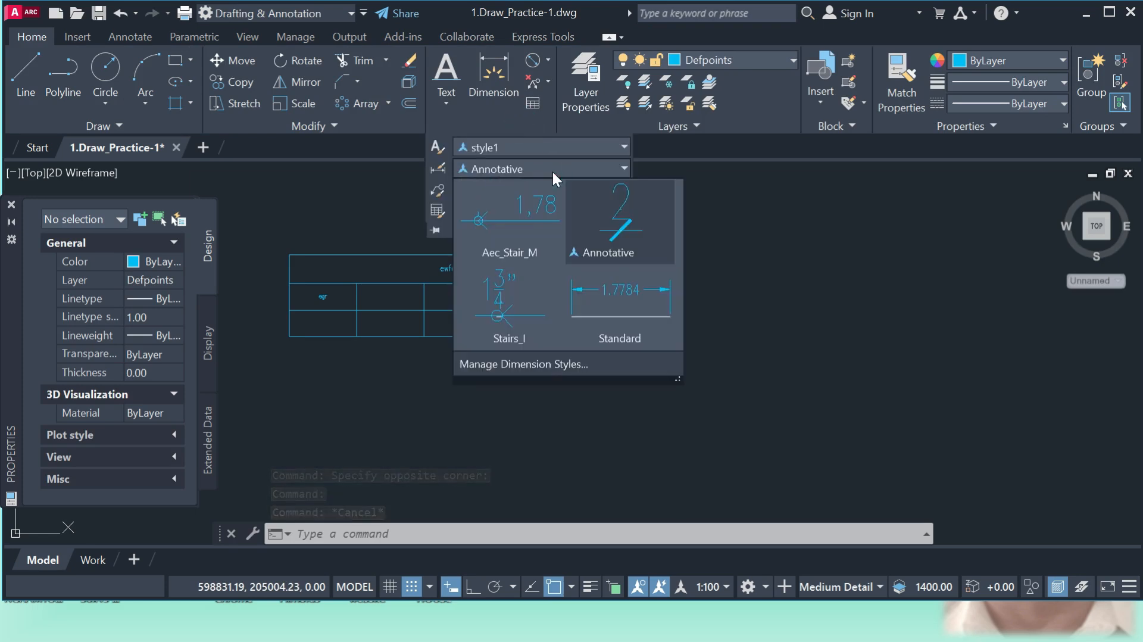
left_click(556, 363)
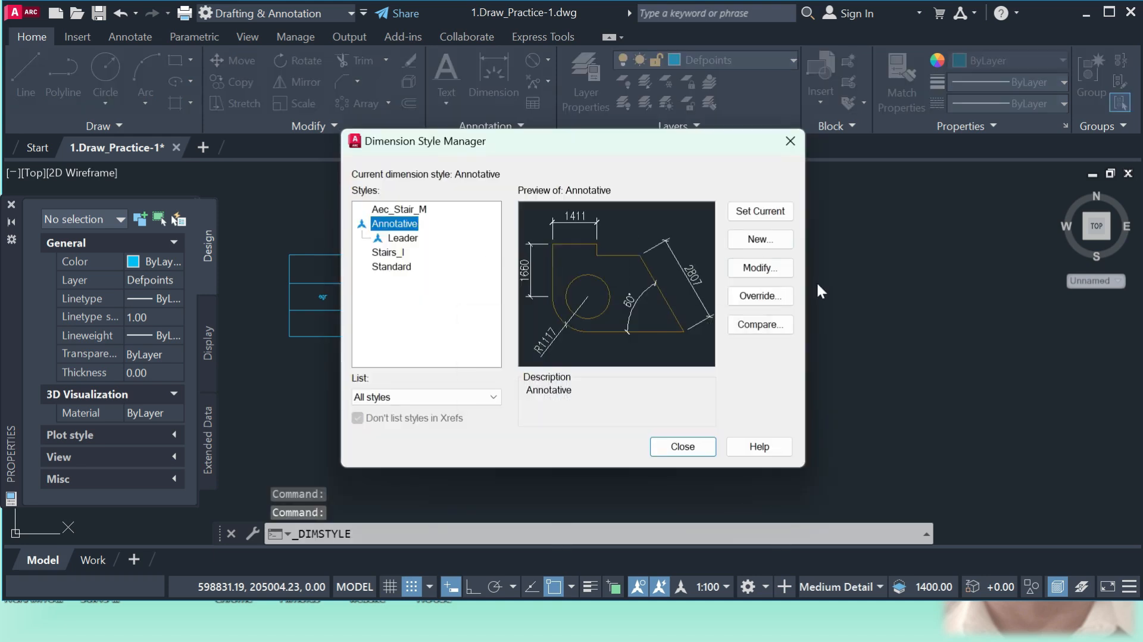
left_click(757, 240)
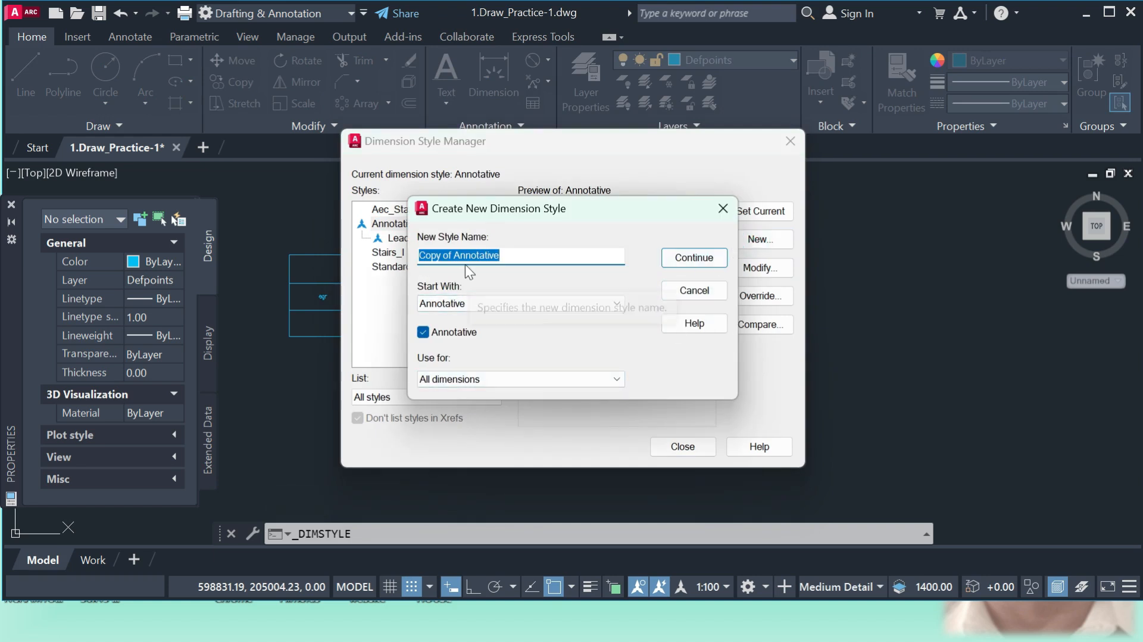
type("12")
left_click(693, 256)
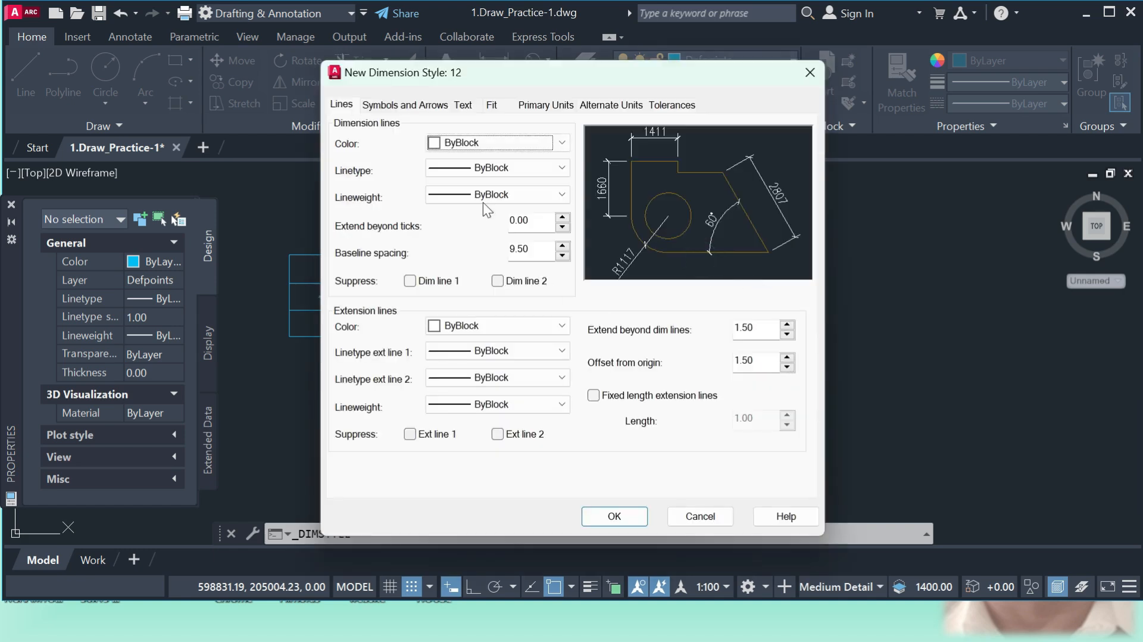
- Set style 12's dimension lines to red with the CENTER2 linetype and ByLayer lineweight
left_click(488, 143)
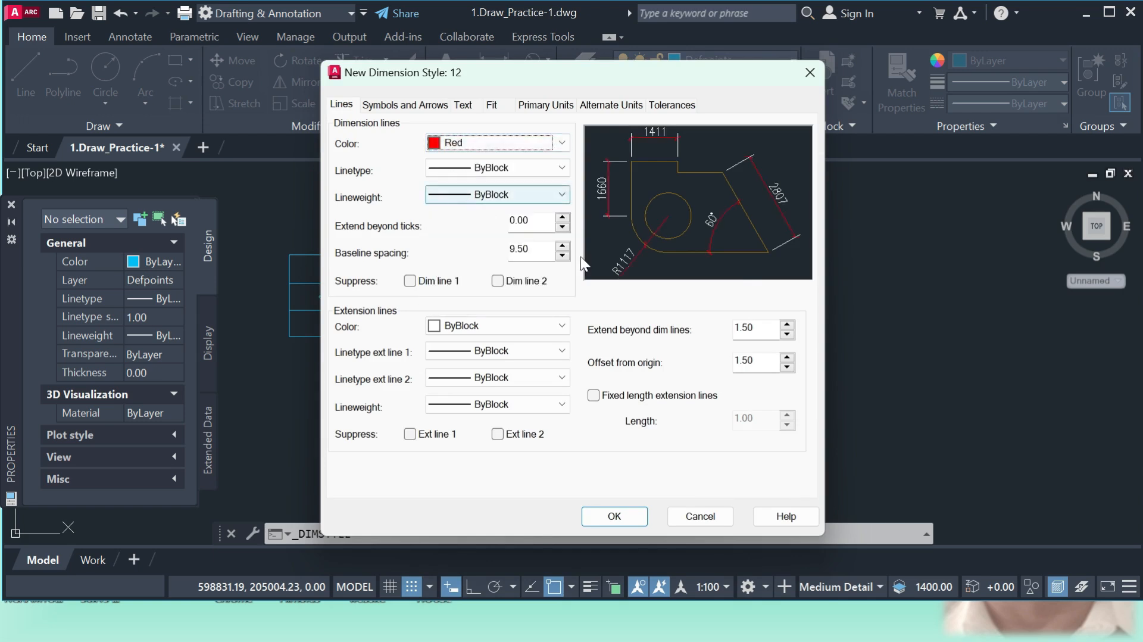
left_click(516, 169)
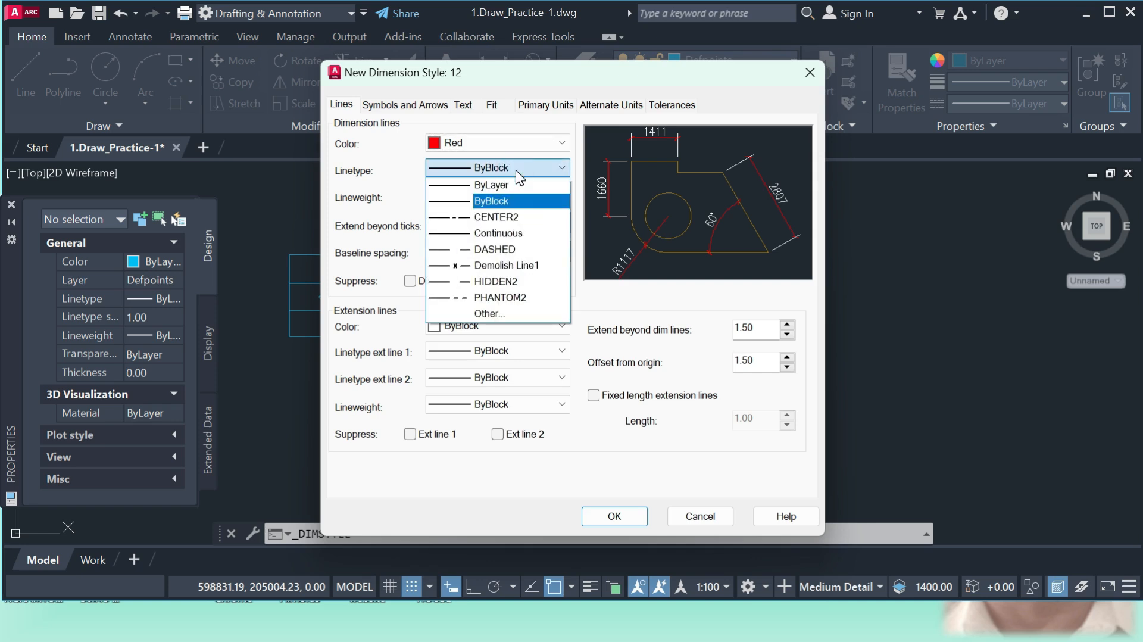
left_click(497, 215)
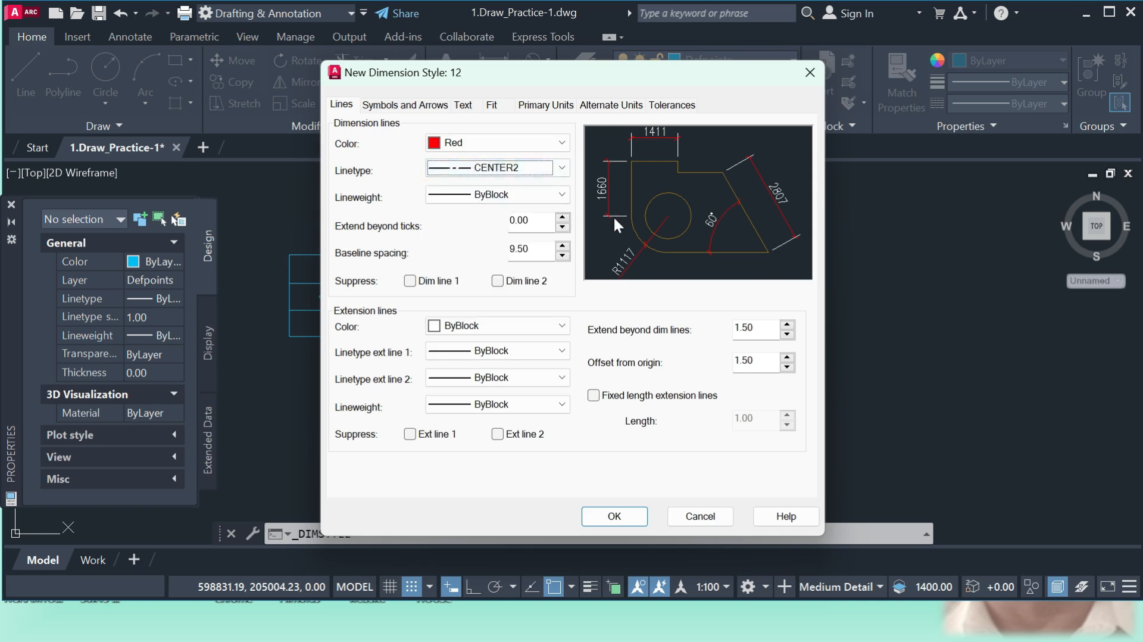
left_click(499, 199)
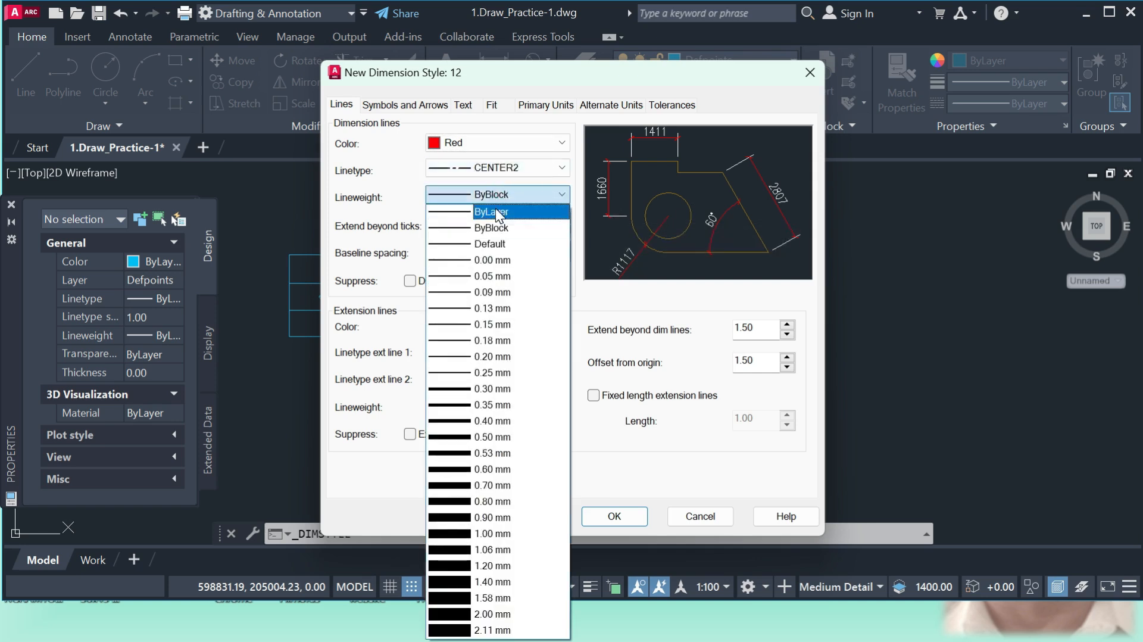
left_click(494, 212)
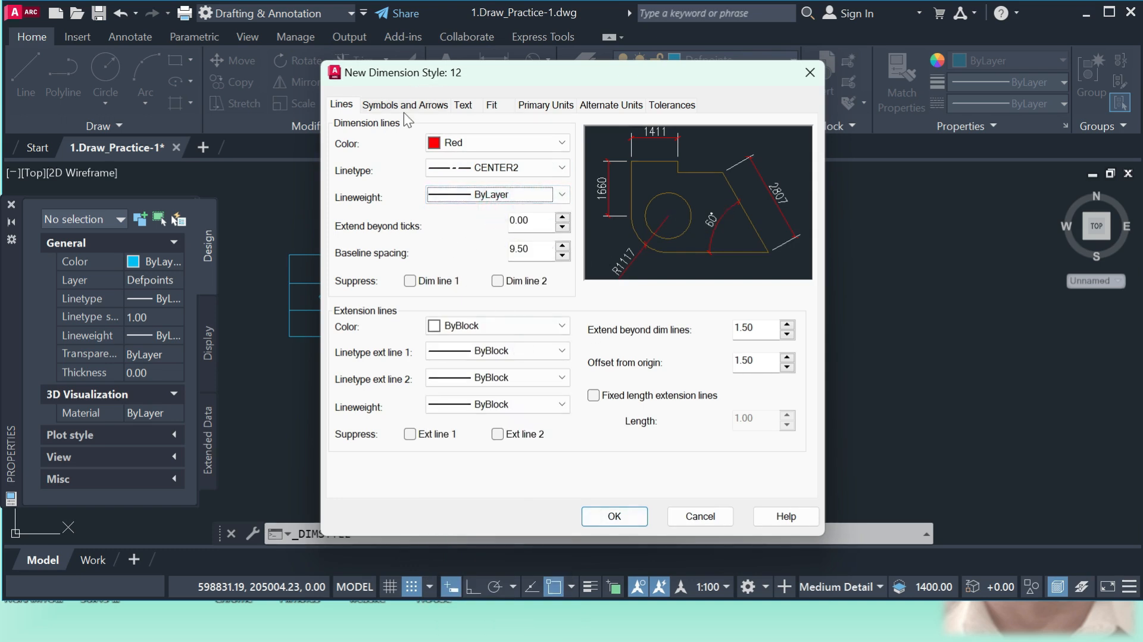
- Set the first extension line's linetype to ByLayer and the extension line color to green
left_click(533, 346)
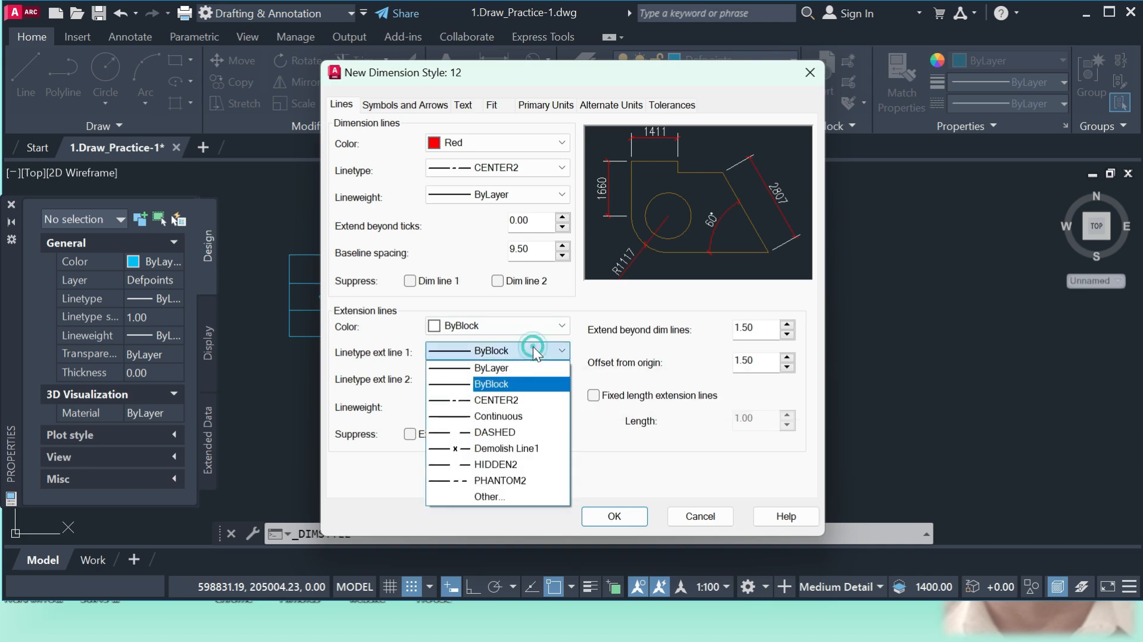
left_click(499, 367)
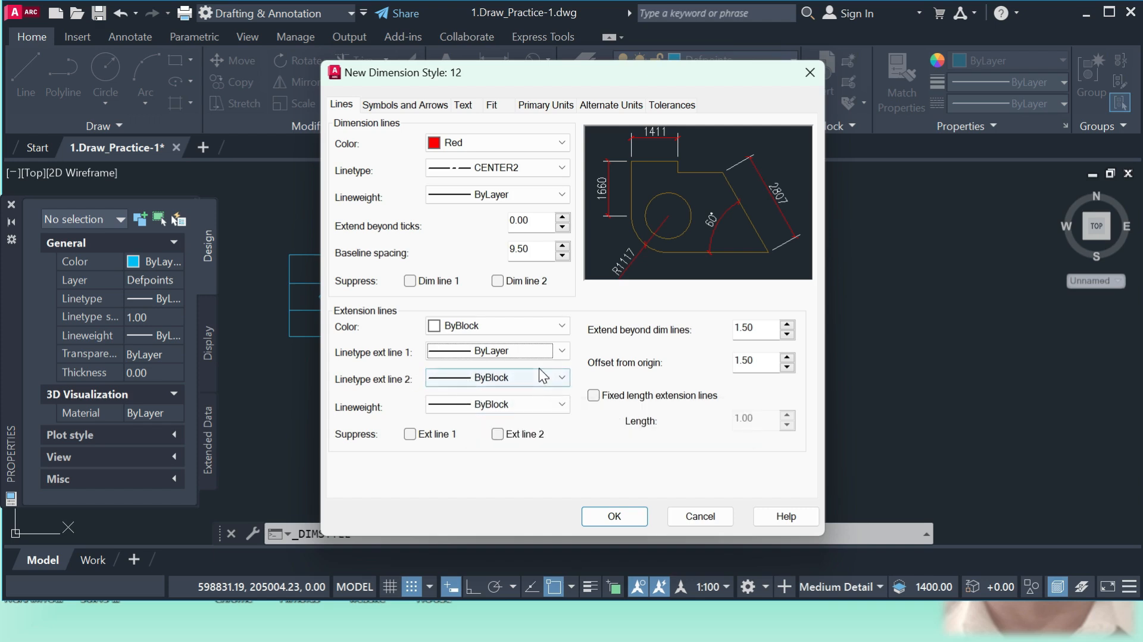
left_click(536, 325)
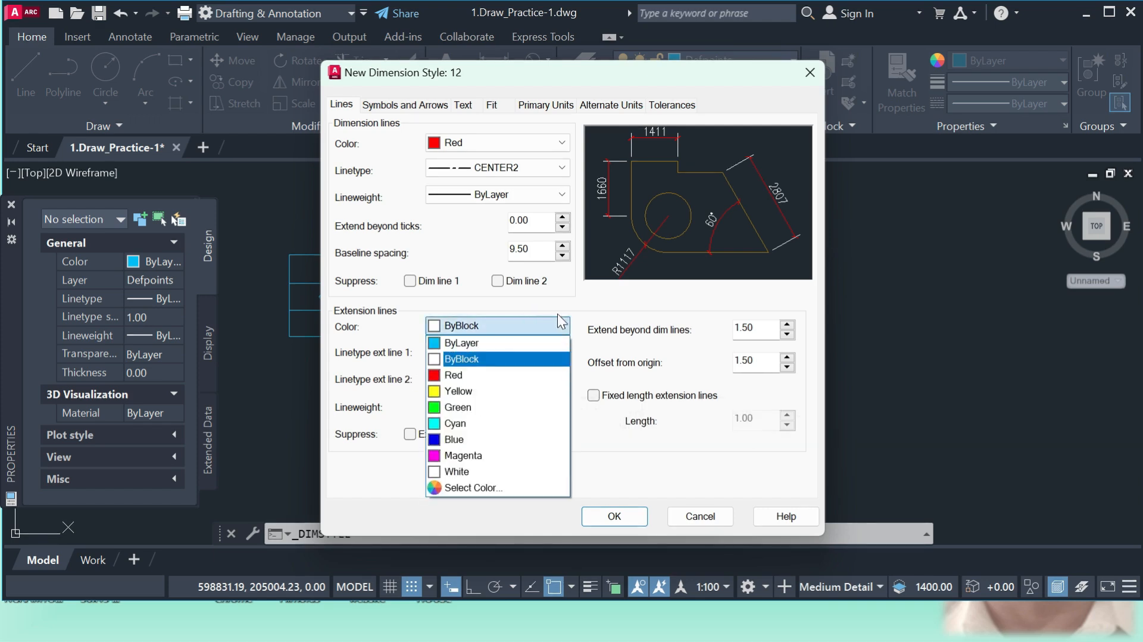
left_click(460, 408)
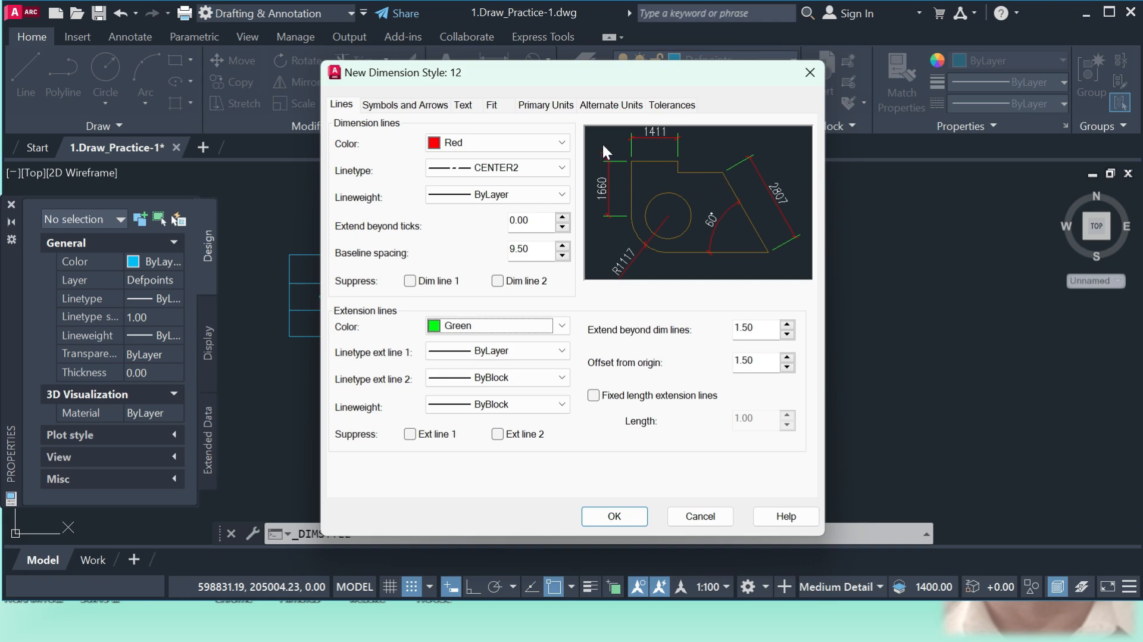
- Use Closed filled for the leader arrowhead and for the first and second dimension arrowheads
left_click(412, 111)
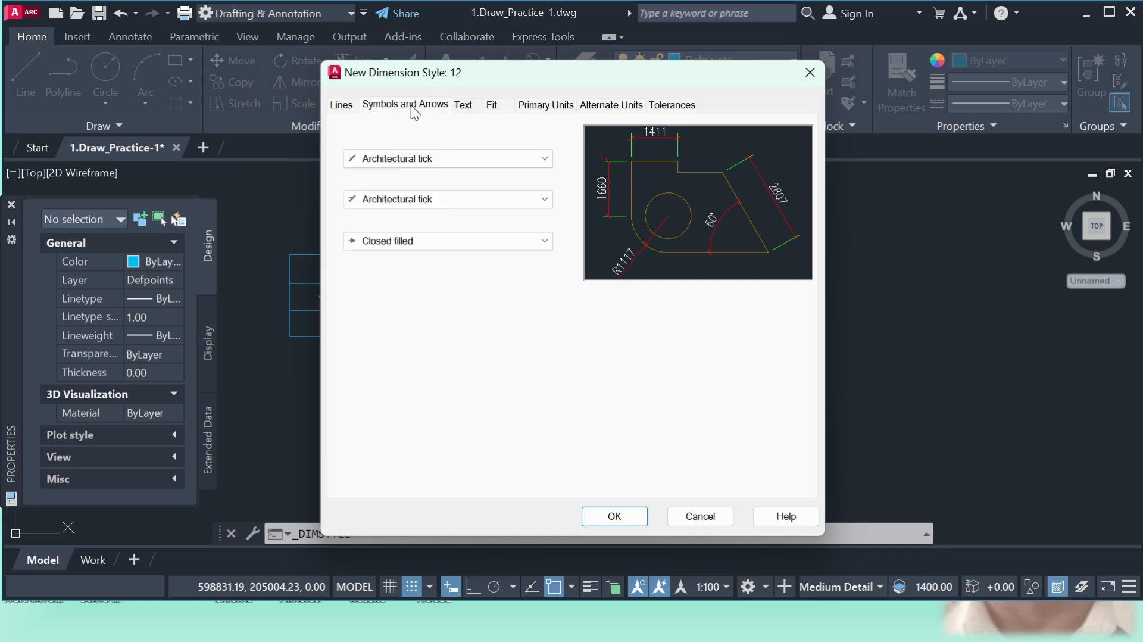
left_click(384, 241)
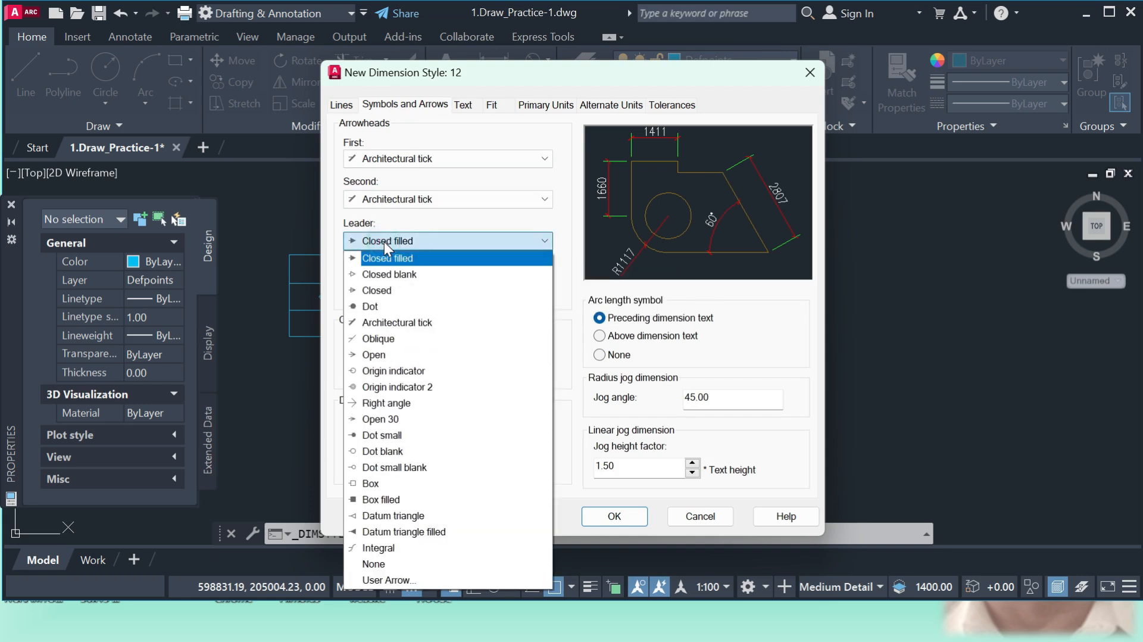
left_click(388, 257)
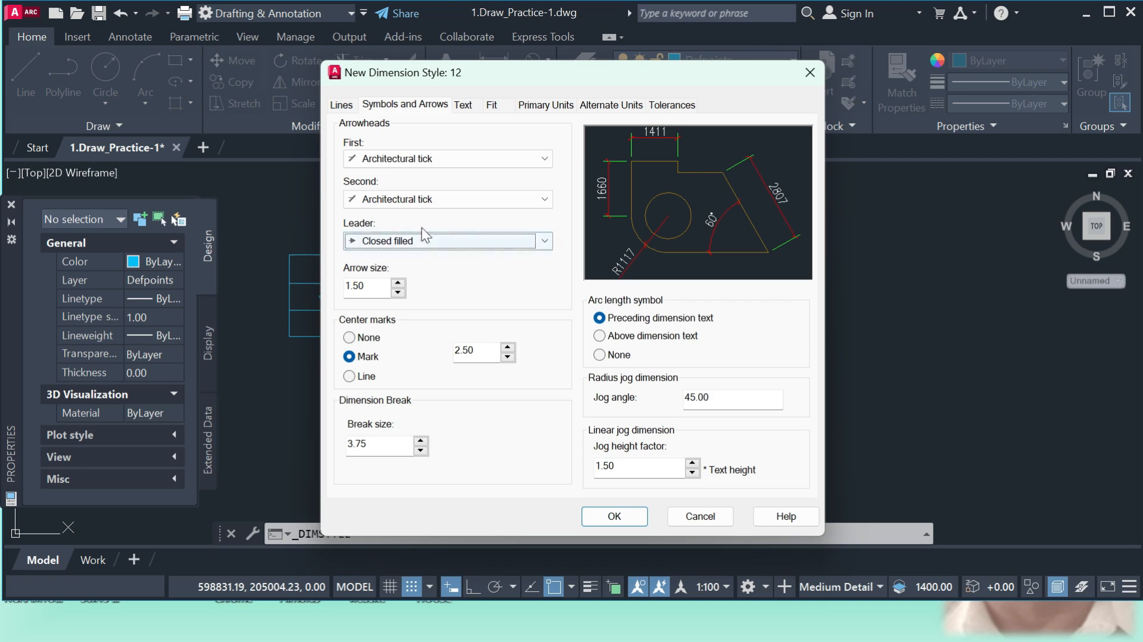
left_click(461, 166)
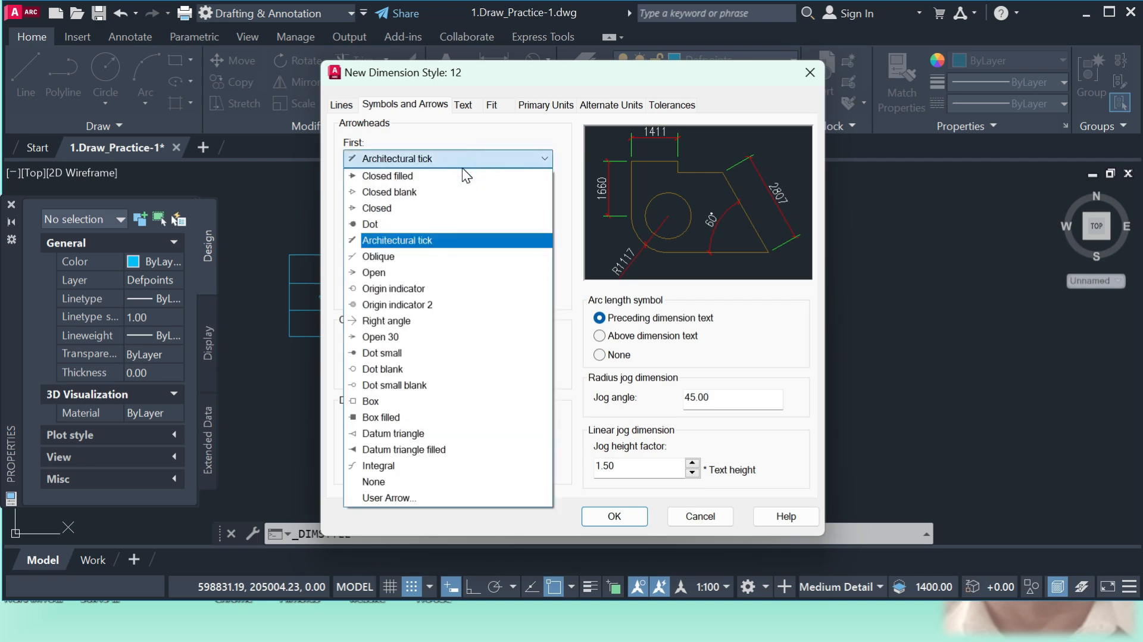
left_click(396, 174)
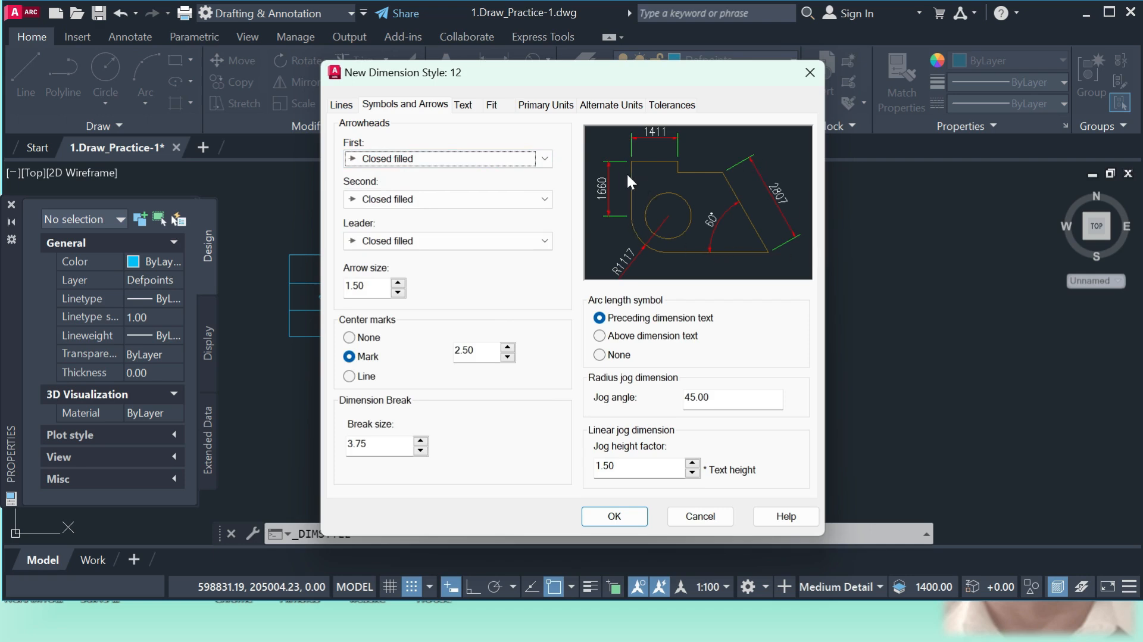
- Set the dimension text color of style 12 to ByLayer
left_click(464, 103)
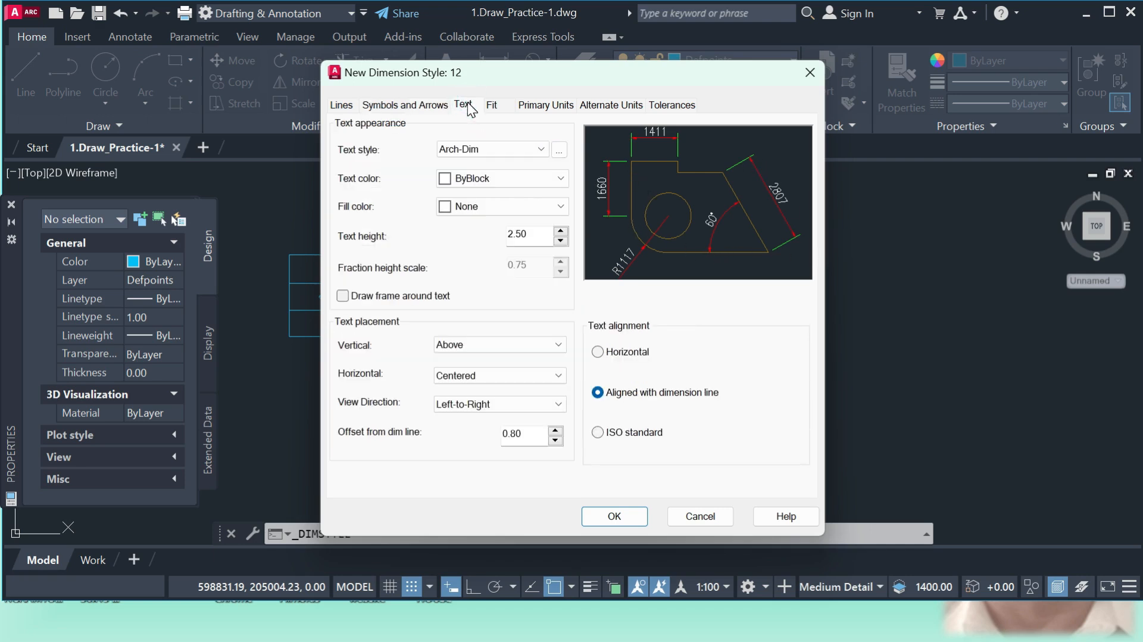
left_click(507, 180)
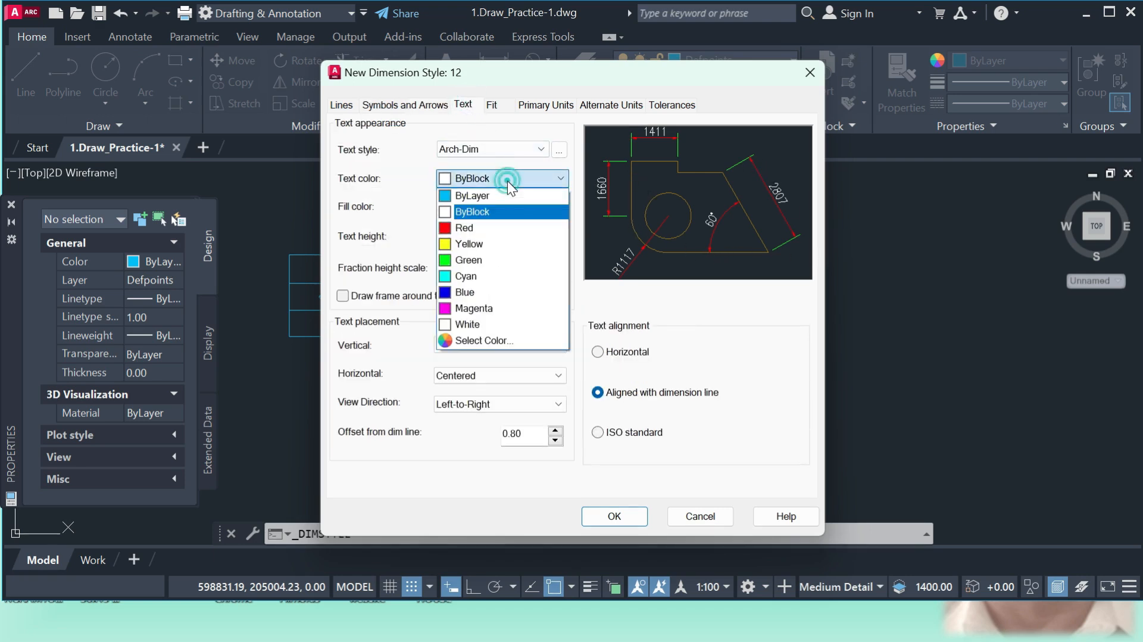
left_click(473, 195)
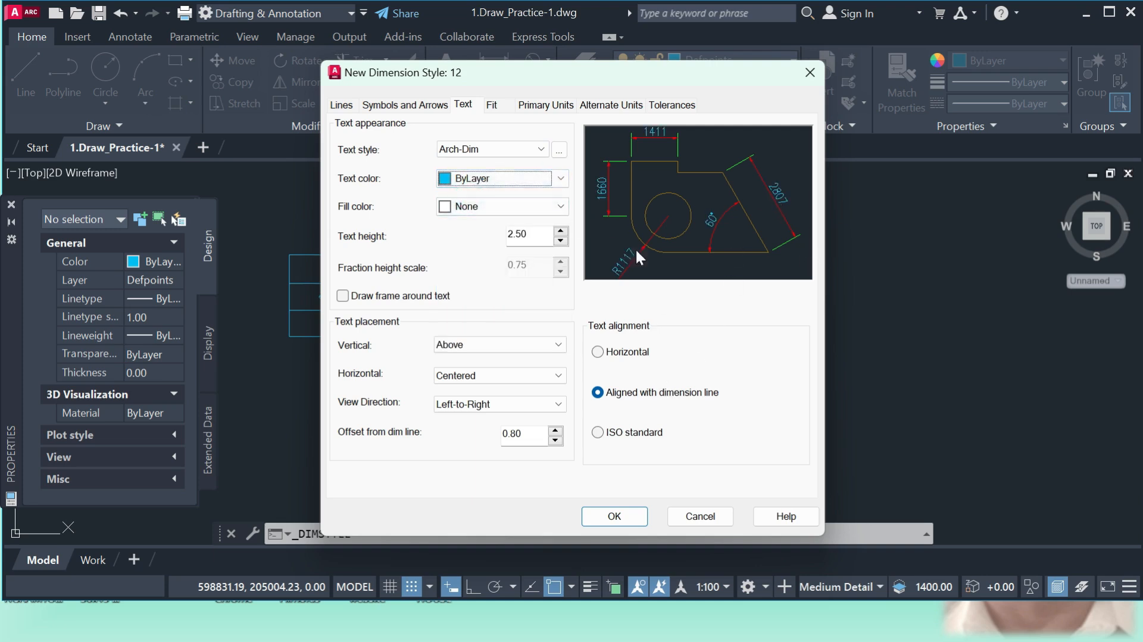
- Set the primary linear units of style 12 to Decimal format with 0.00 precision
left_click(552, 108)
left_click(505, 140)
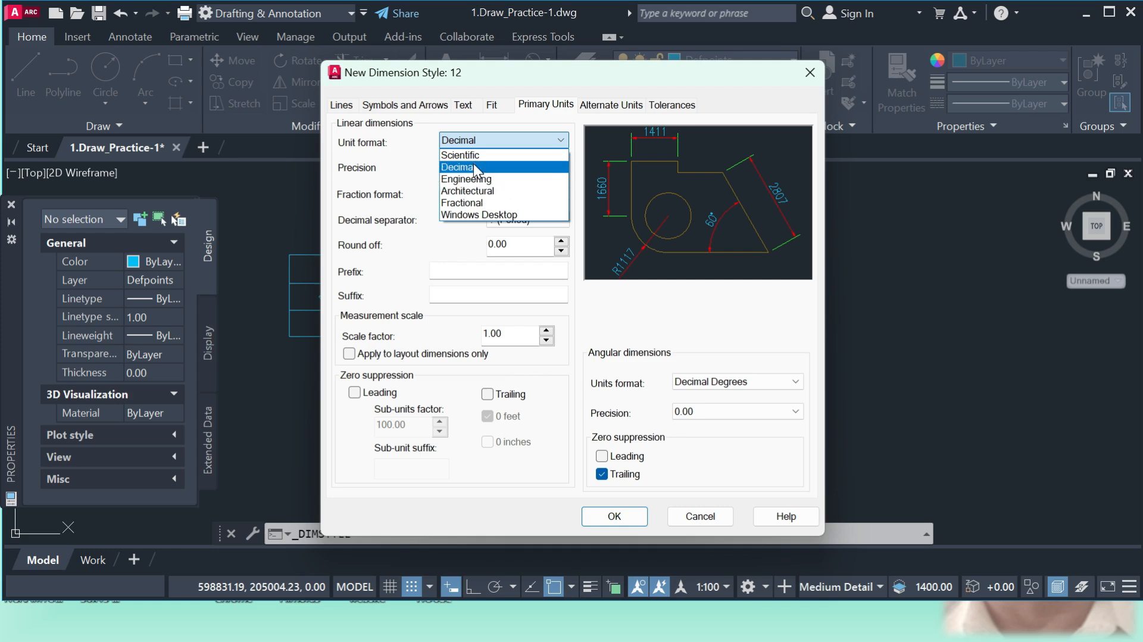
left_click(476, 168)
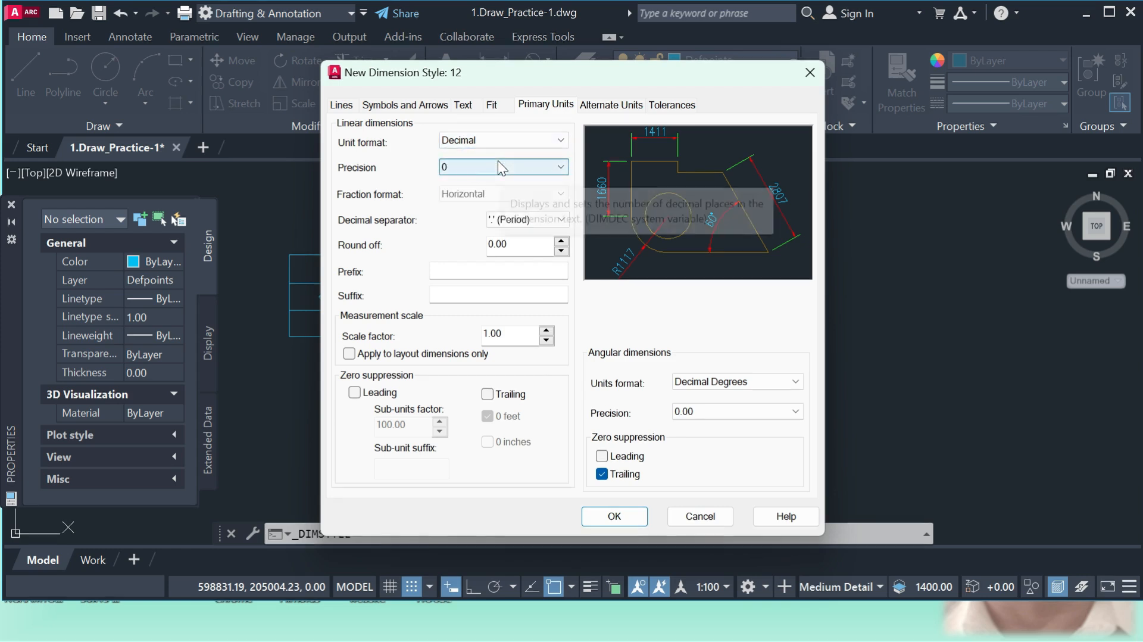
left_click(498, 161)
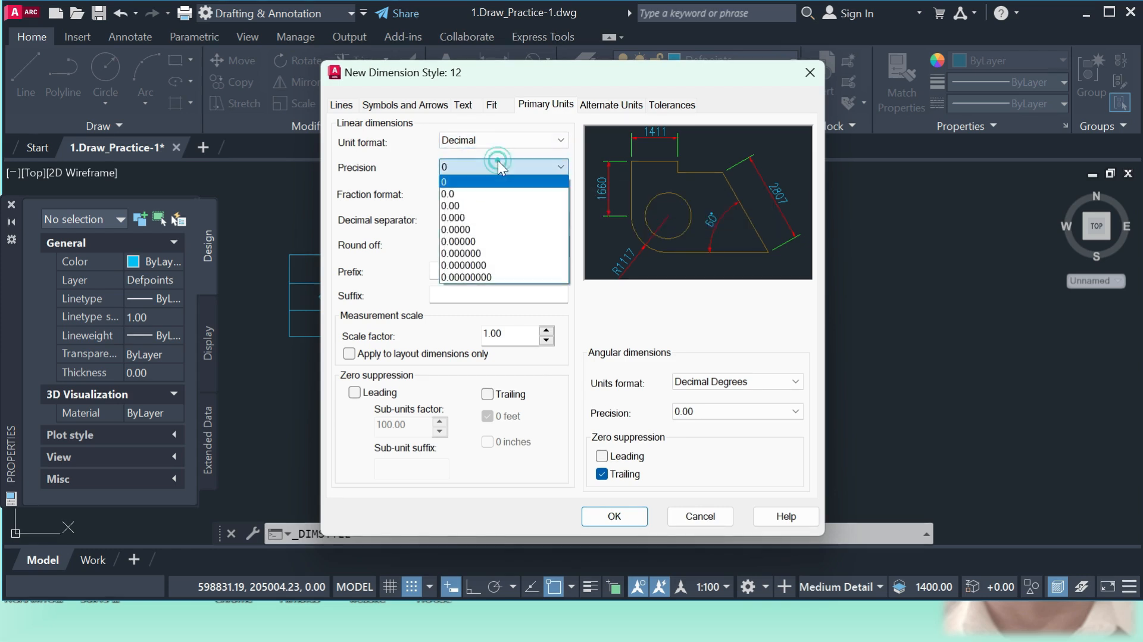
left_click(458, 204)
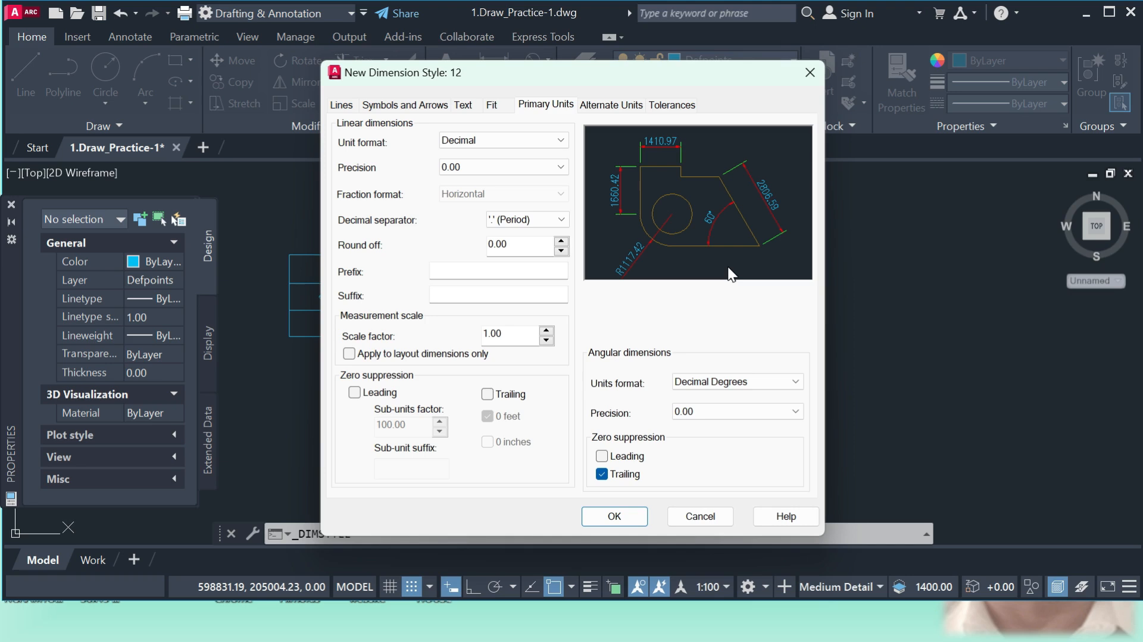
- Try horizontal text alignment for style 12, and return it to aligned with the dimension line
left_click(611, 107)
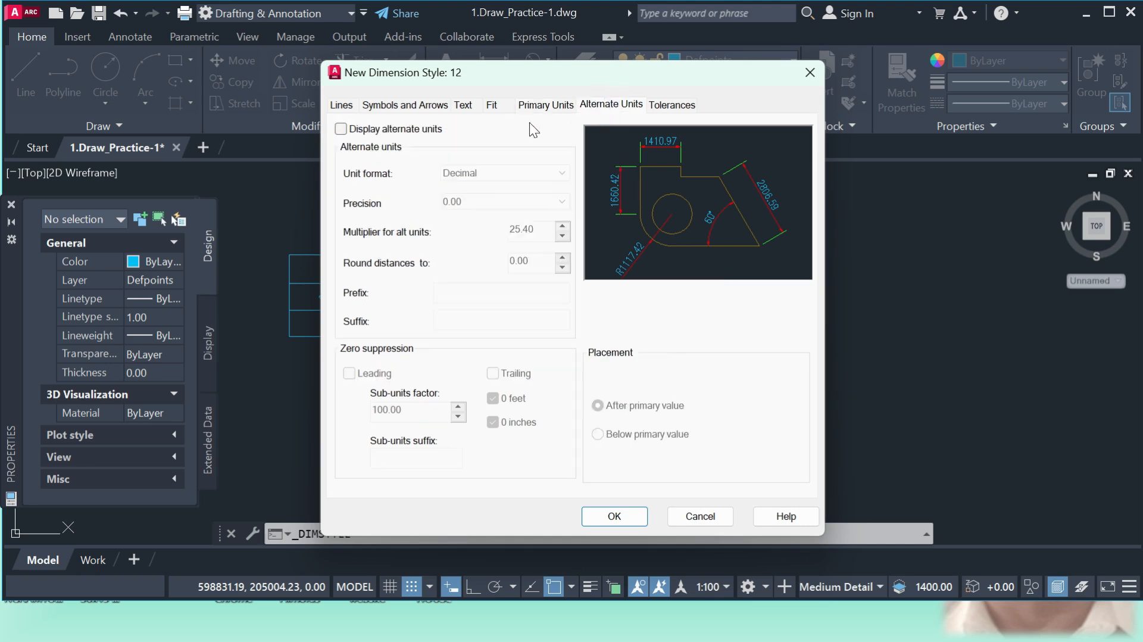
left_click(466, 107)
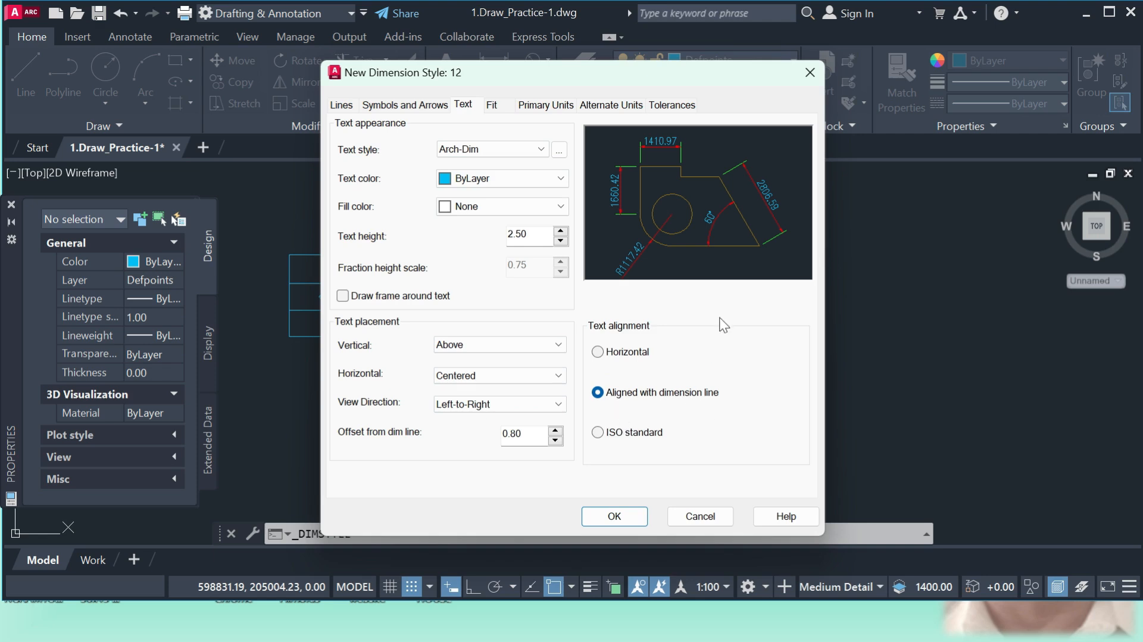
left_click(597, 352)
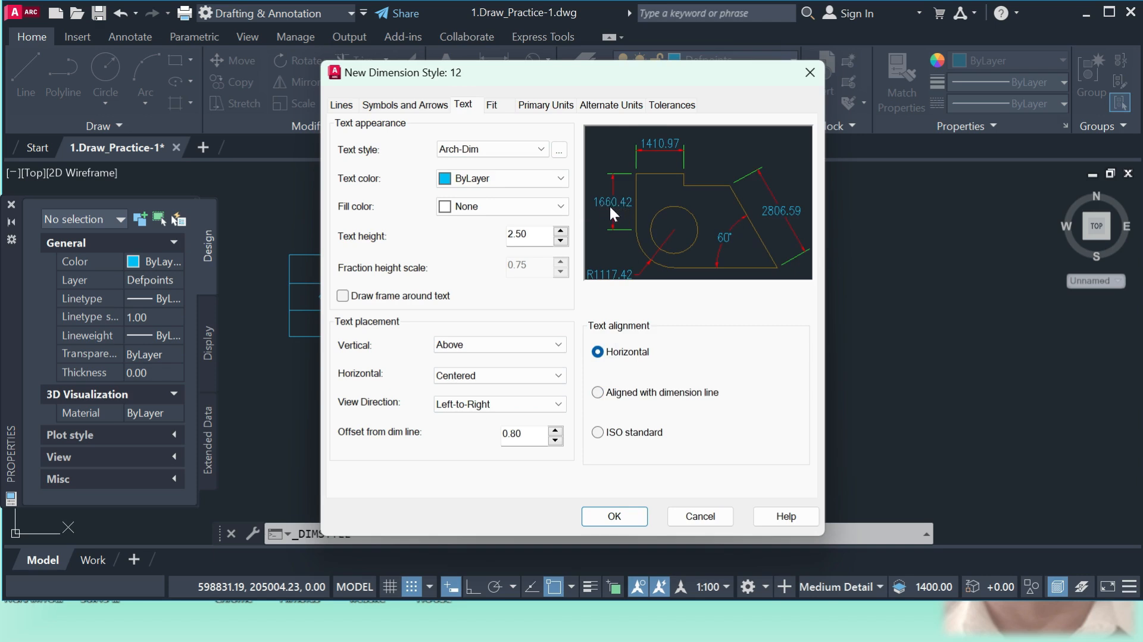
left_click(598, 392)
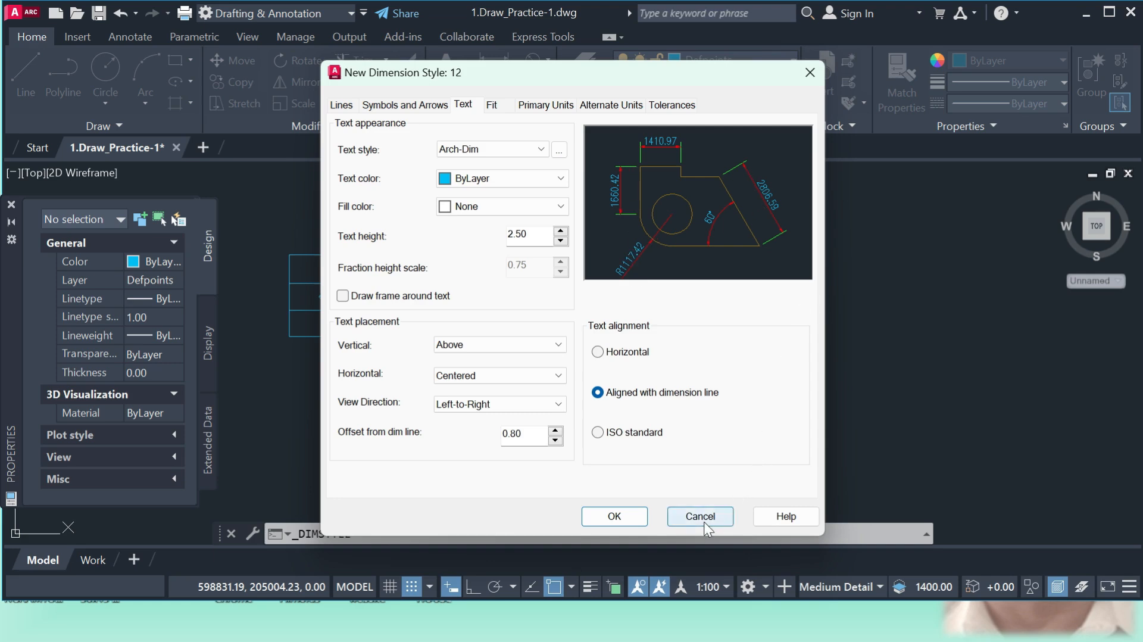
- Save dimension style 12 and close the Dimension Style Manager
left_click(615, 516)
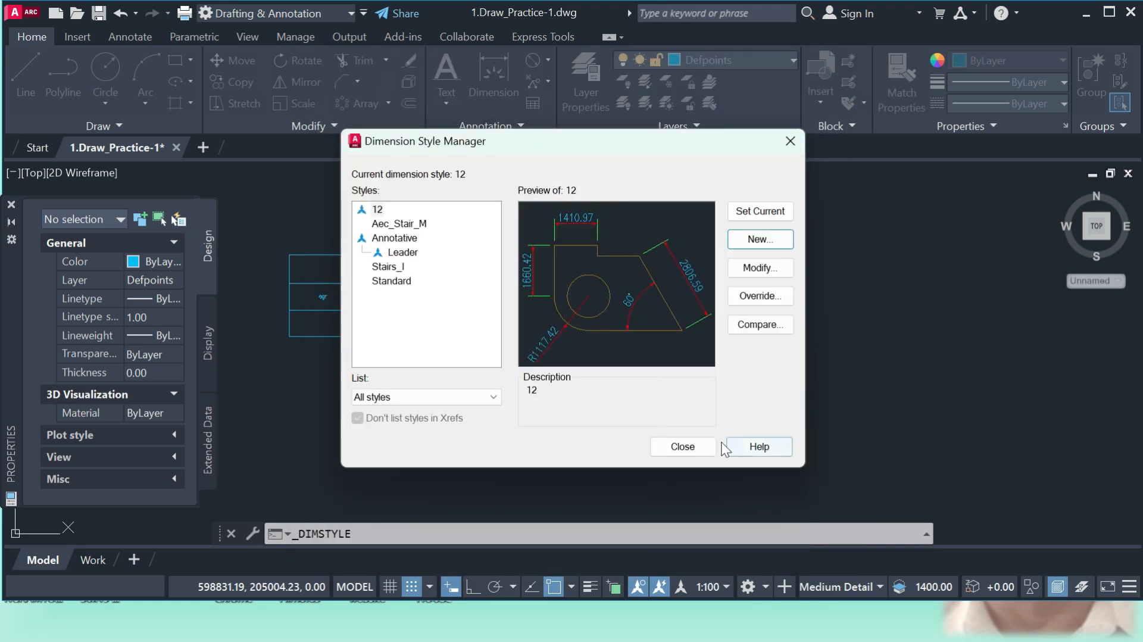
left_click(692, 447)
scroll(641, 319, "down", 4)
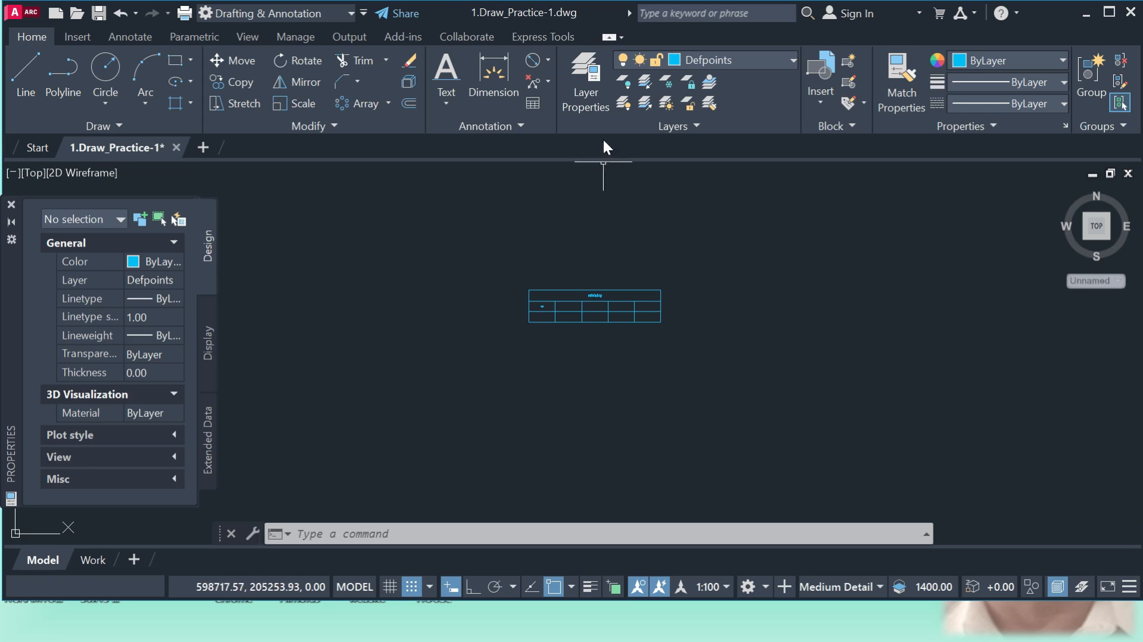
- Create a new layer named Layer1 with color red, and close the Layer Properties Manager
left_click(588, 98)
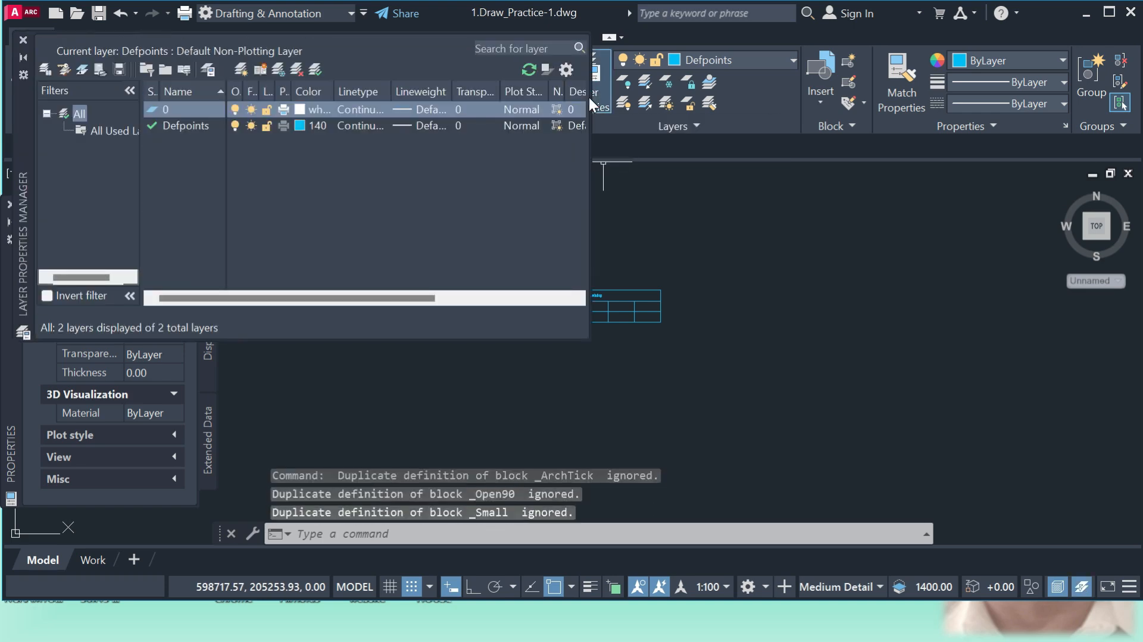
left_click(241, 70)
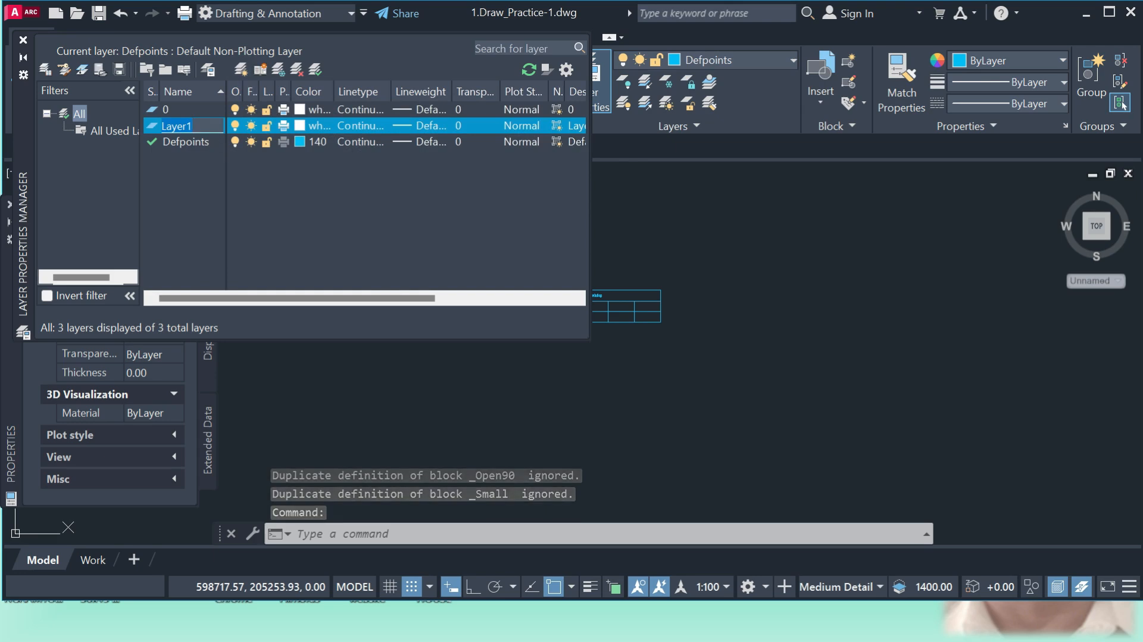
left_click(312, 164)
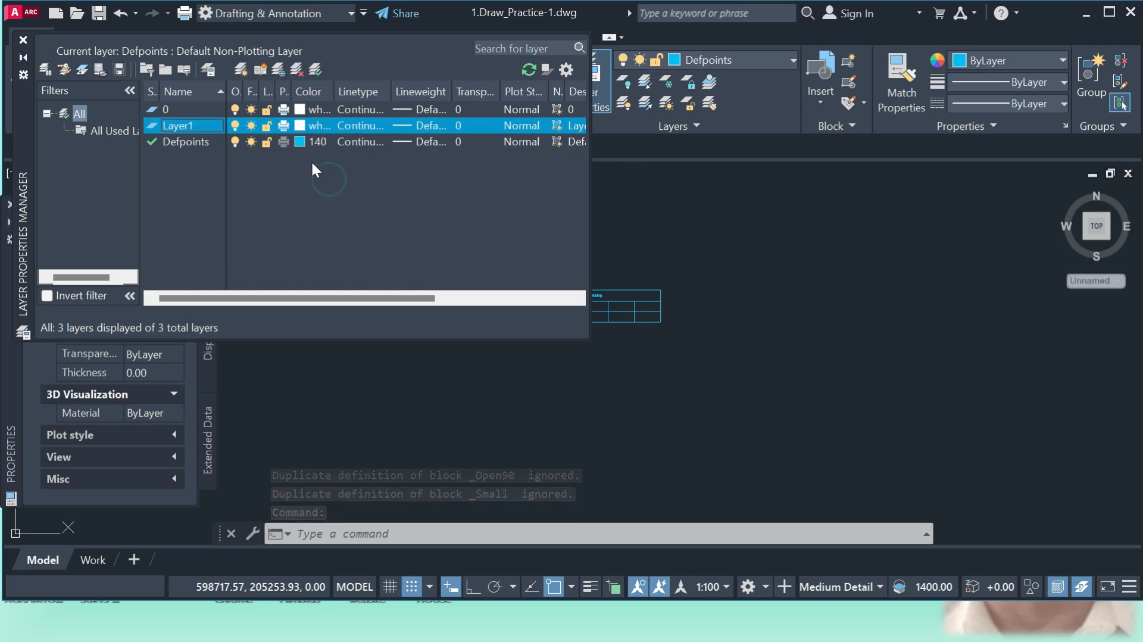
left_click(301, 126)
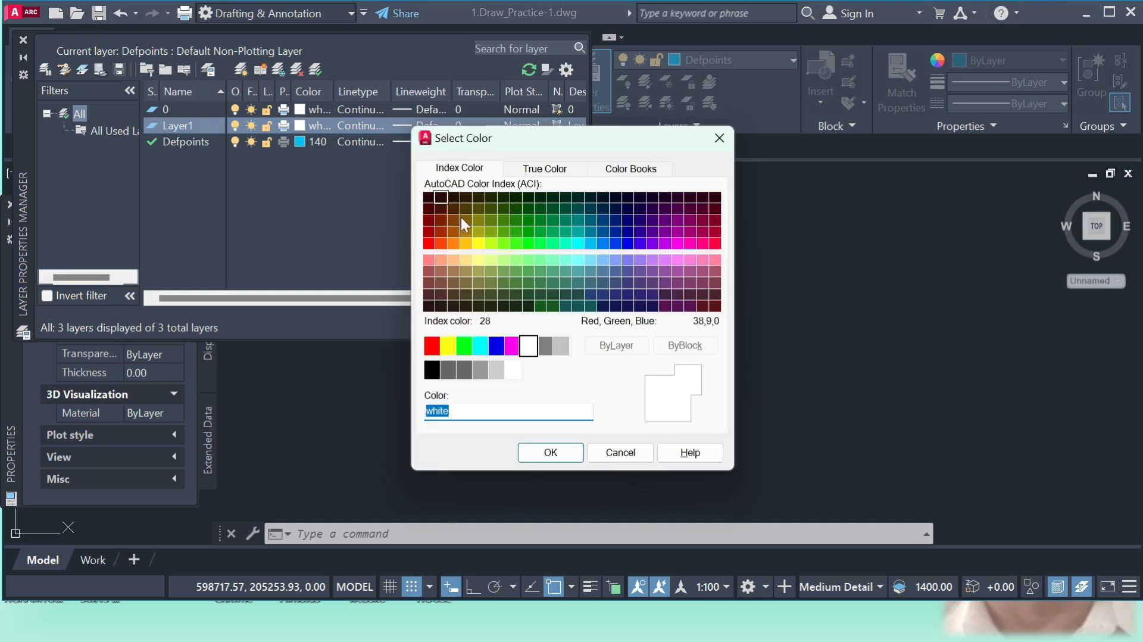
left_click(432, 344)
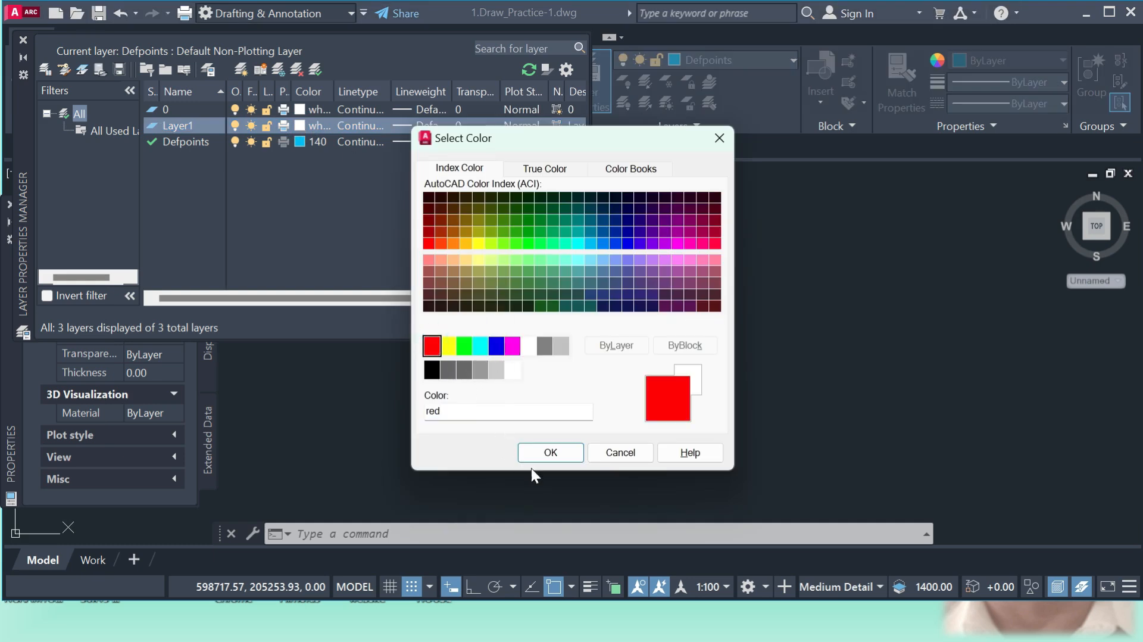
left_click(551, 454)
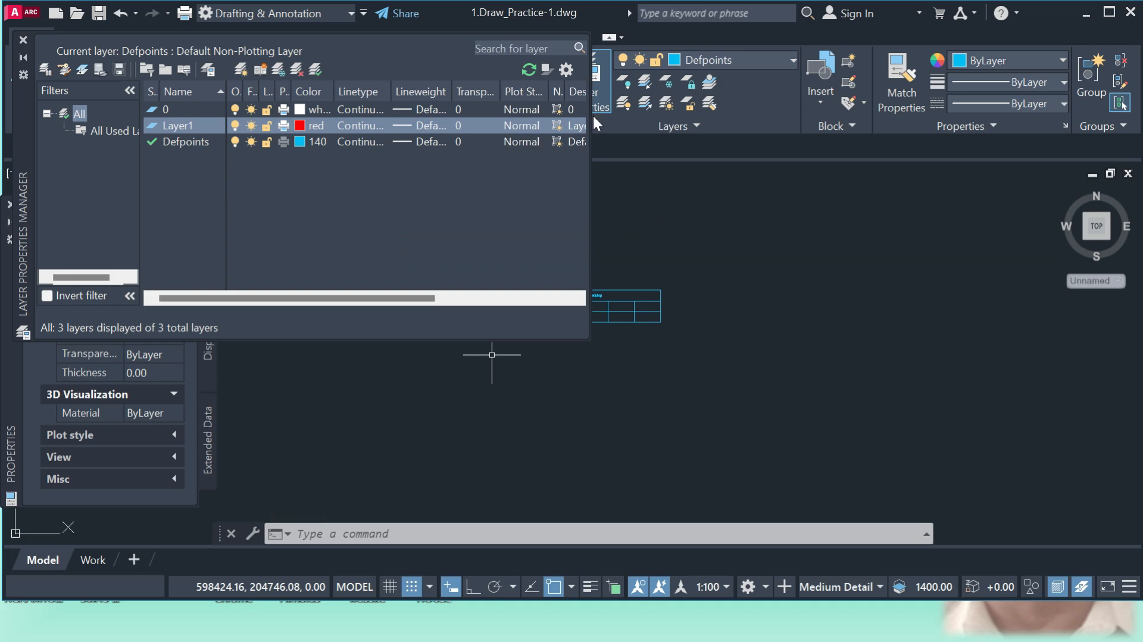
left_click(24, 42)
- Move the circle with its leader and dimensions, and the sloped line with its aligned dimension, to Layer1
scroll(586, 314, "up", 5)
scroll(589, 306, "up", 2)
scroll(638, 280, "down", 15)
scroll(567, 365, "up", 6)
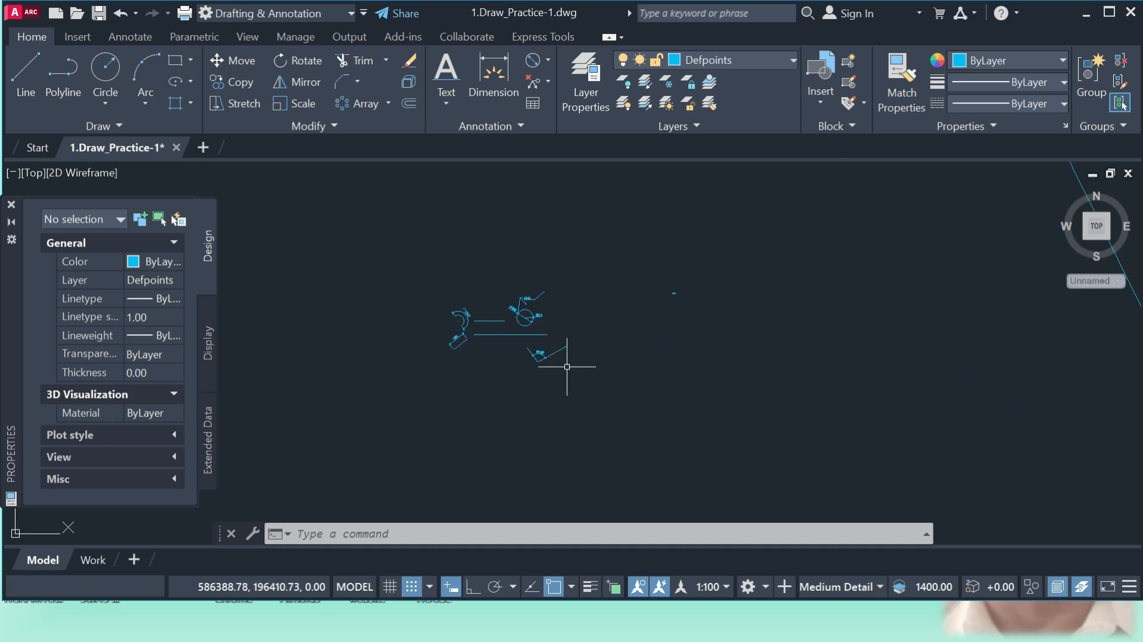
scroll(543, 357, "down", 4)
scroll(595, 369, "up", 10)
scroll(480, 315, "up", 8)
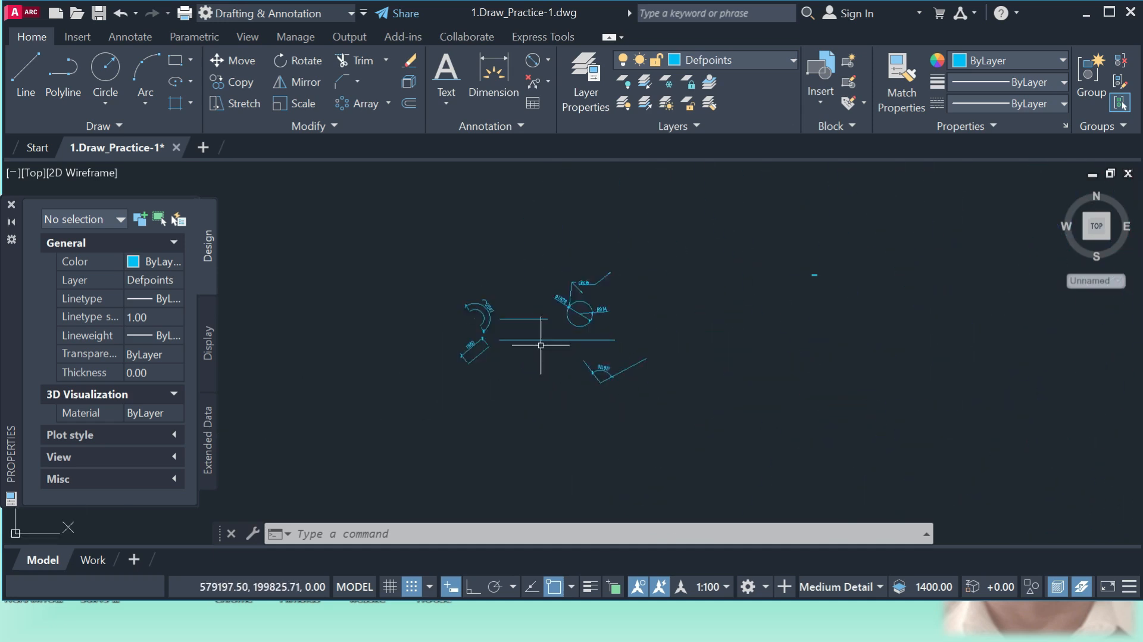
scroll(568, 363, "down", 3)
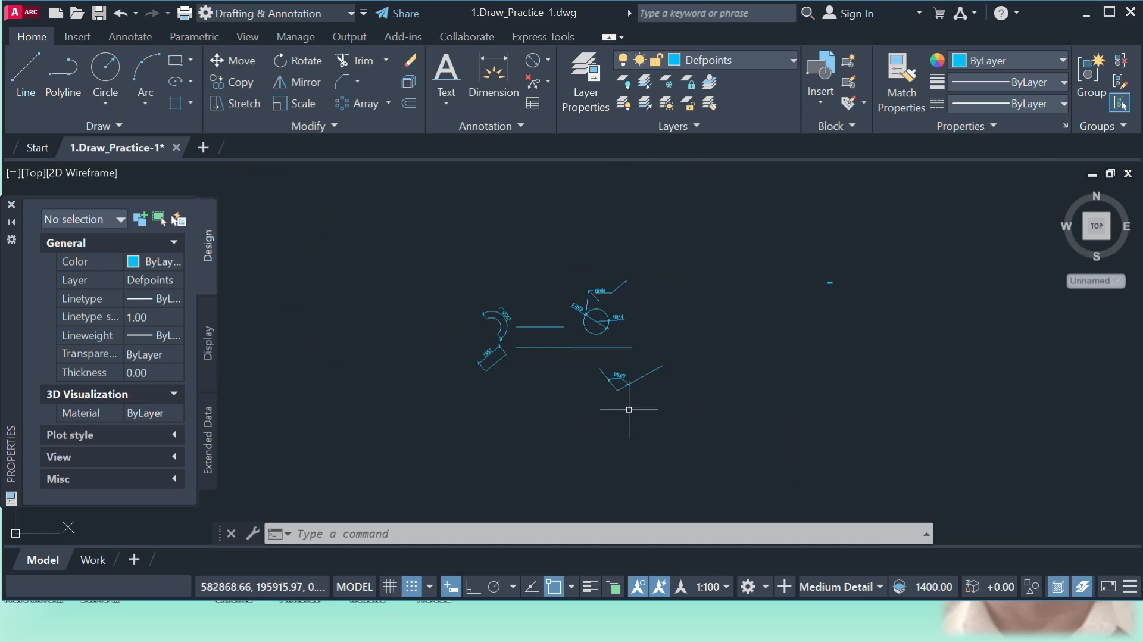
scroll(600, 318, "up", 4)
left_click(665, 362)
left_click(600, 296)
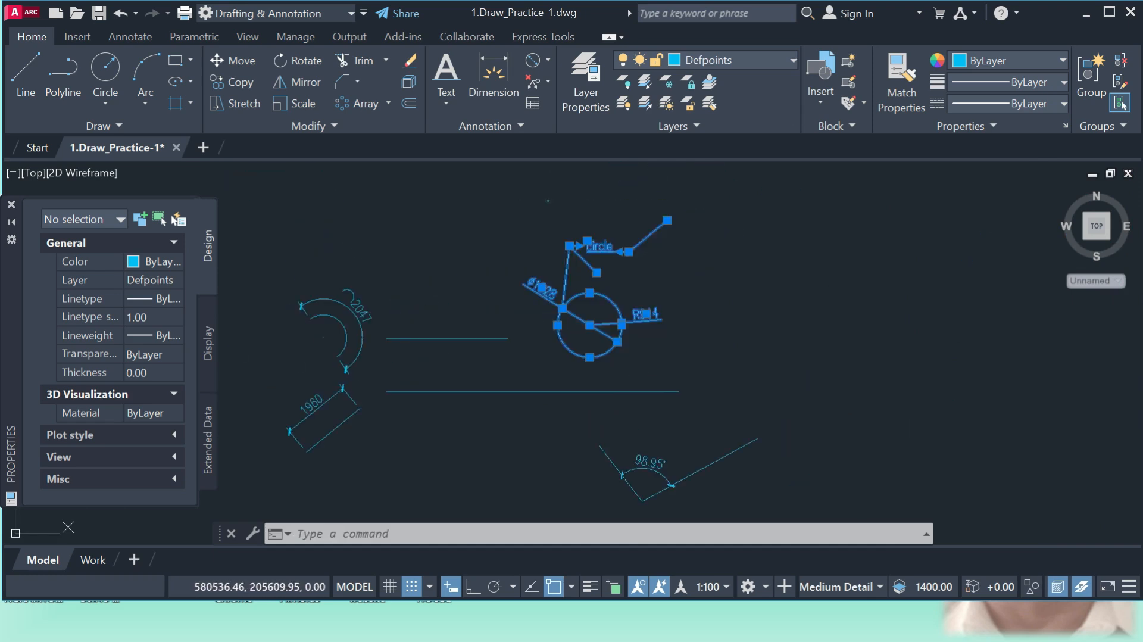
left_click(362, 435)
left_click(324, 397)
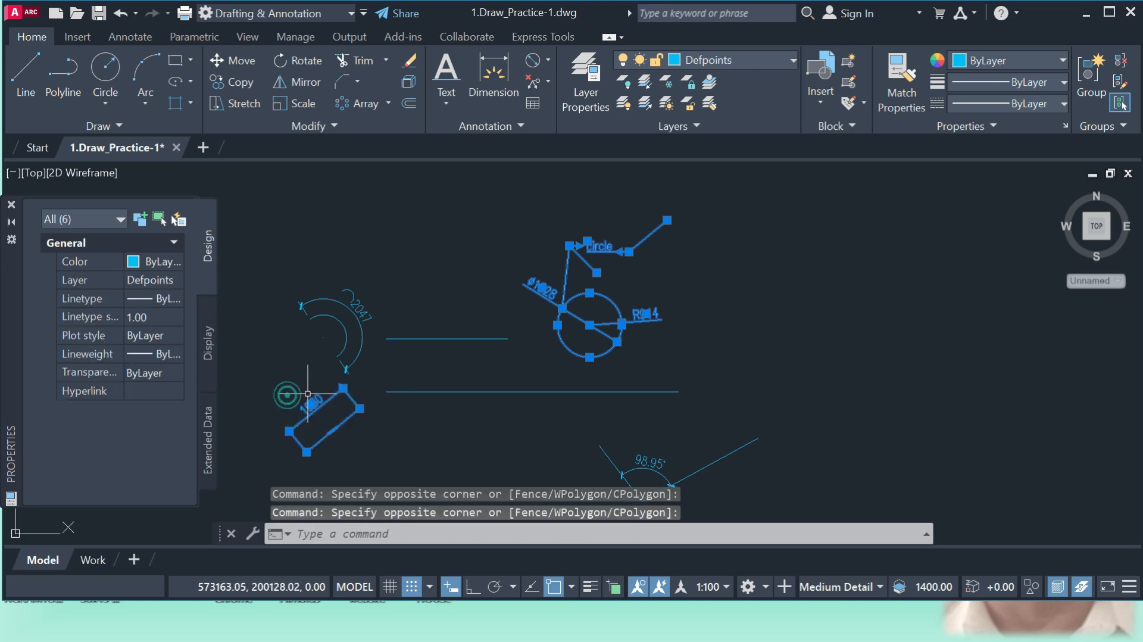
scroll(525, 420, "down", 2)
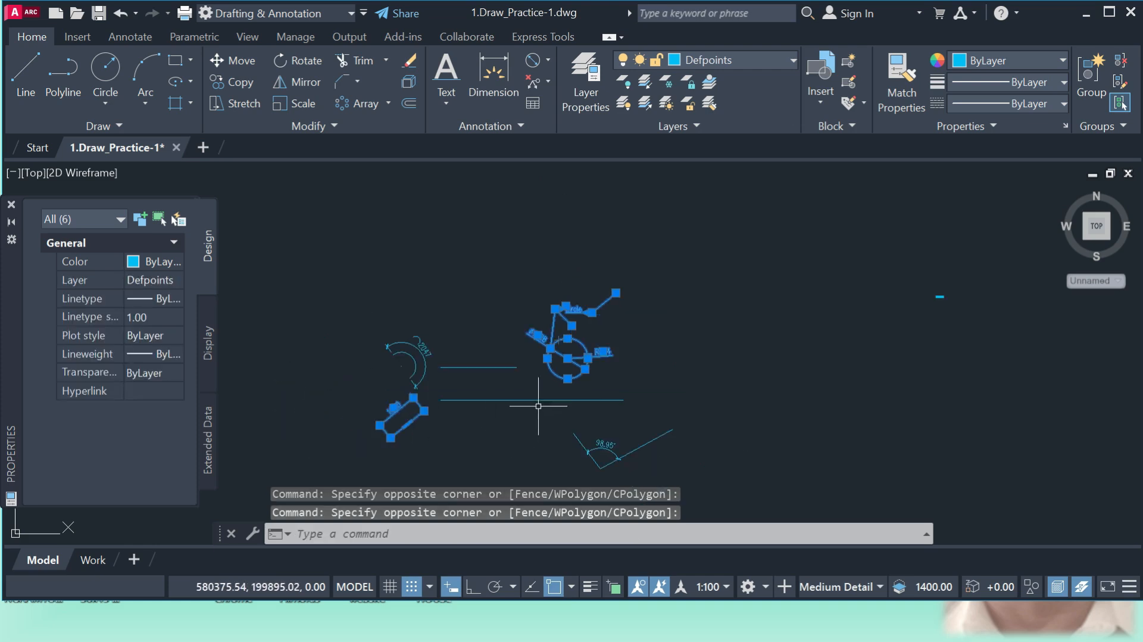
left_click(742, 60)
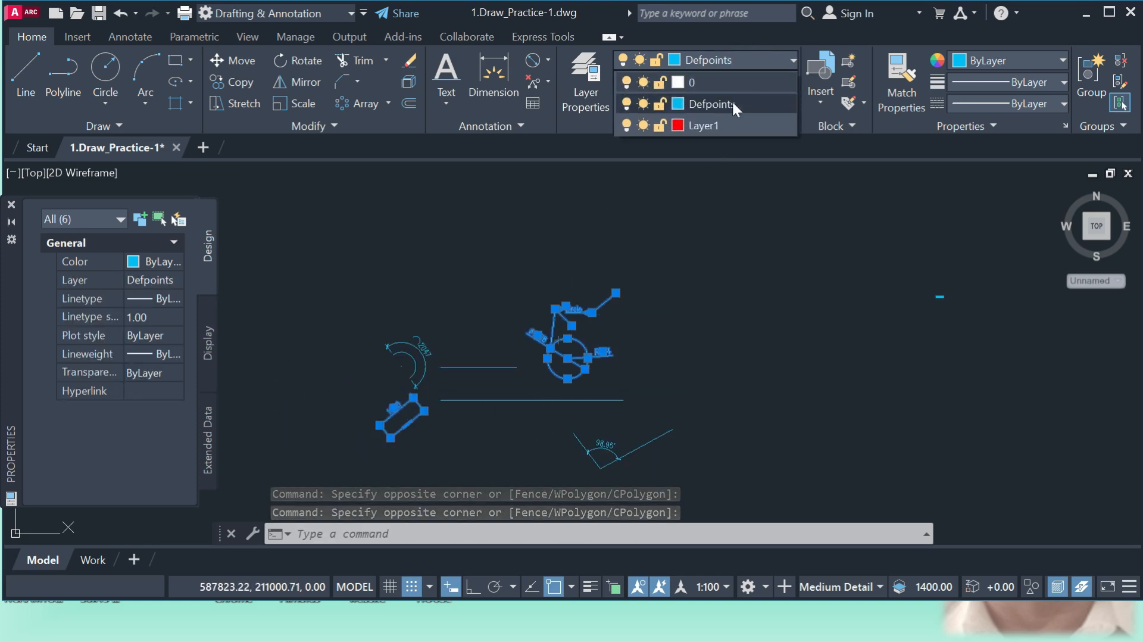
left_click(706, 124)
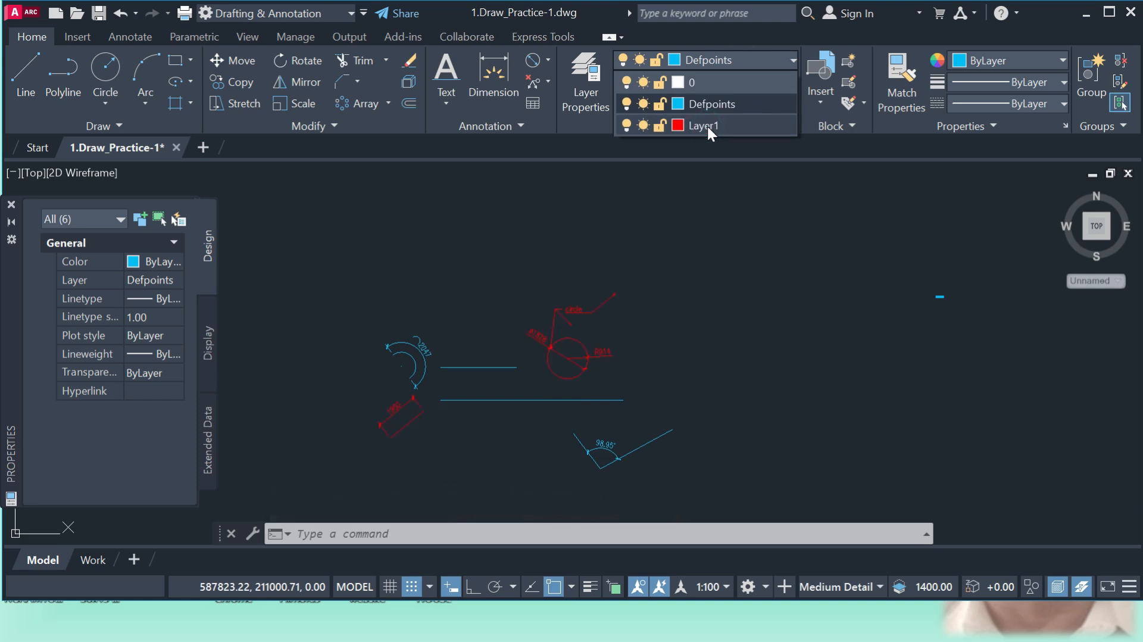
left_click(706, 124)
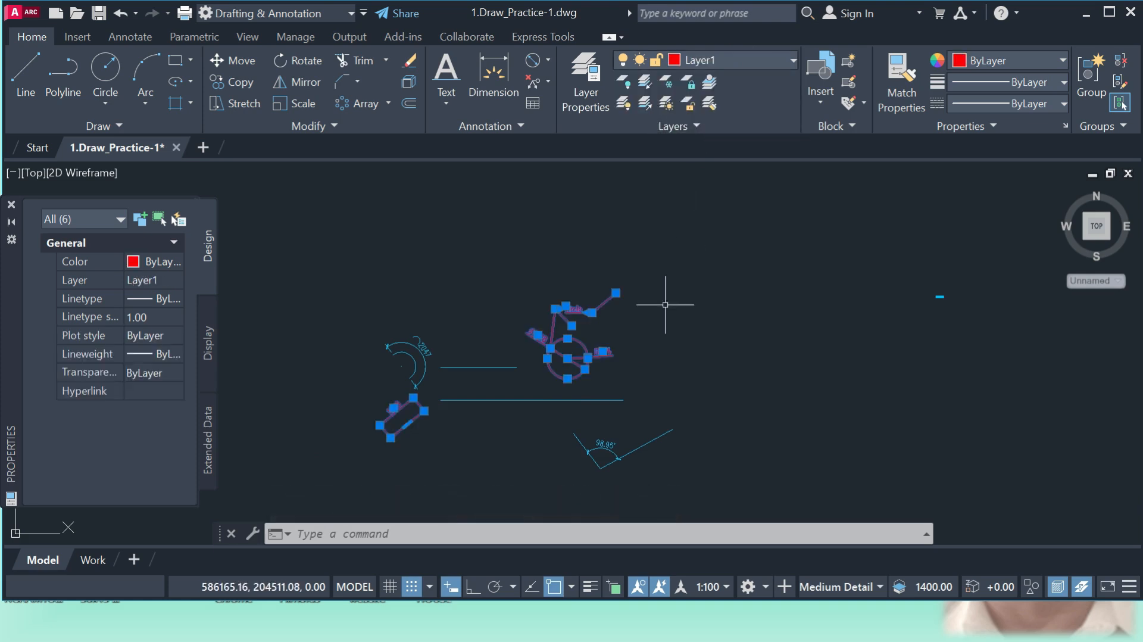
left_click(659, 387)
key("Escape")
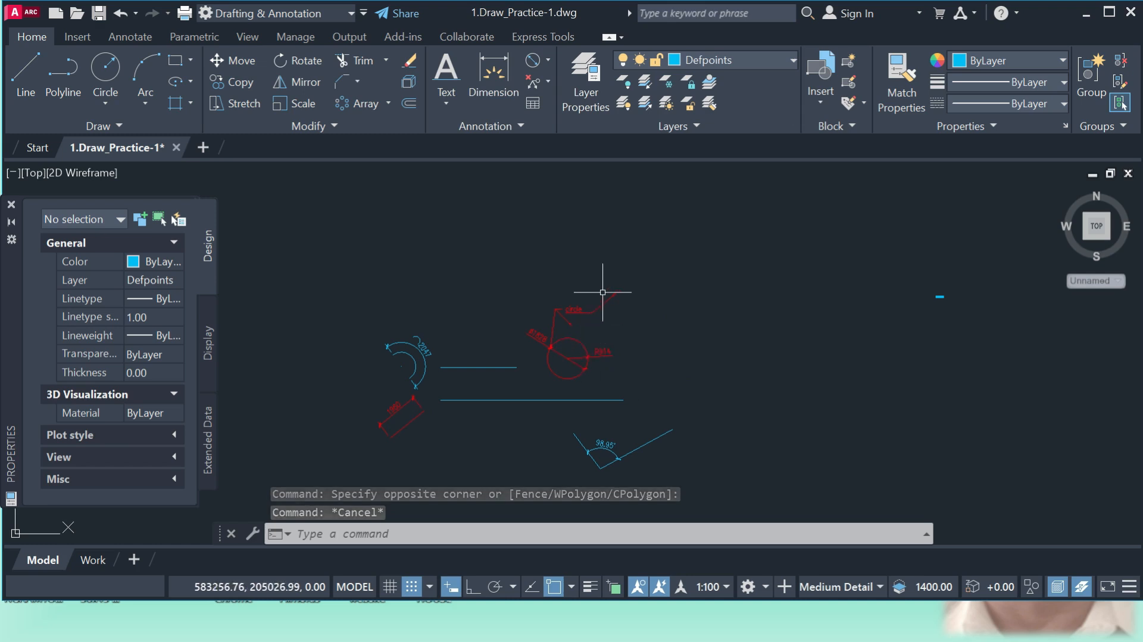
- Turn Layer1 off to hide its objects, and turn it back on
left_click(751, 57)
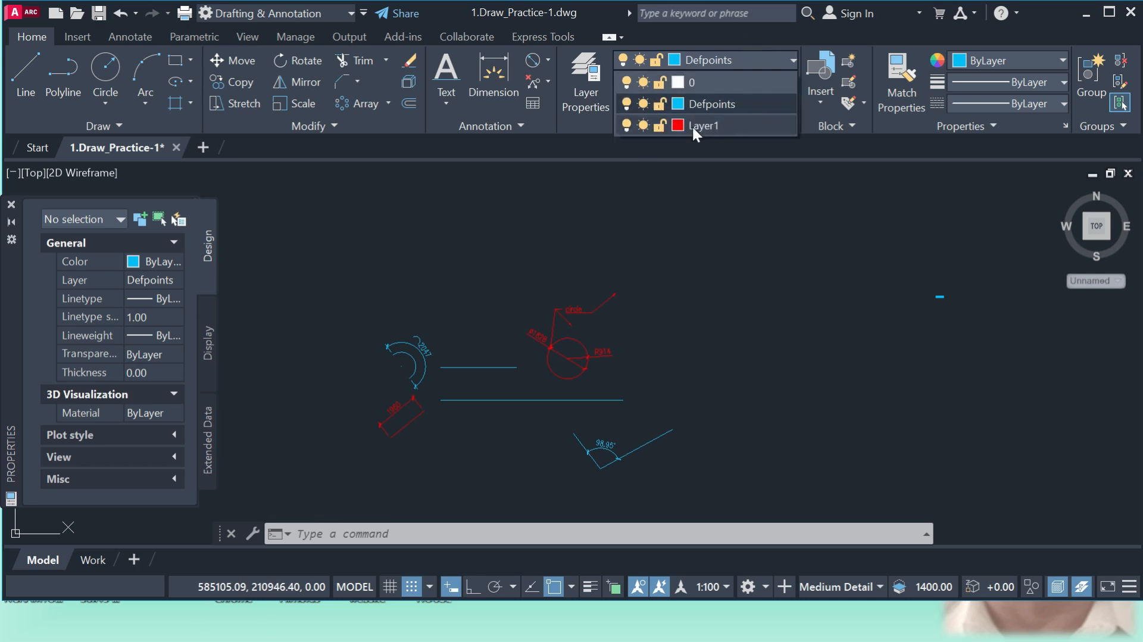
left_click(627, 127)
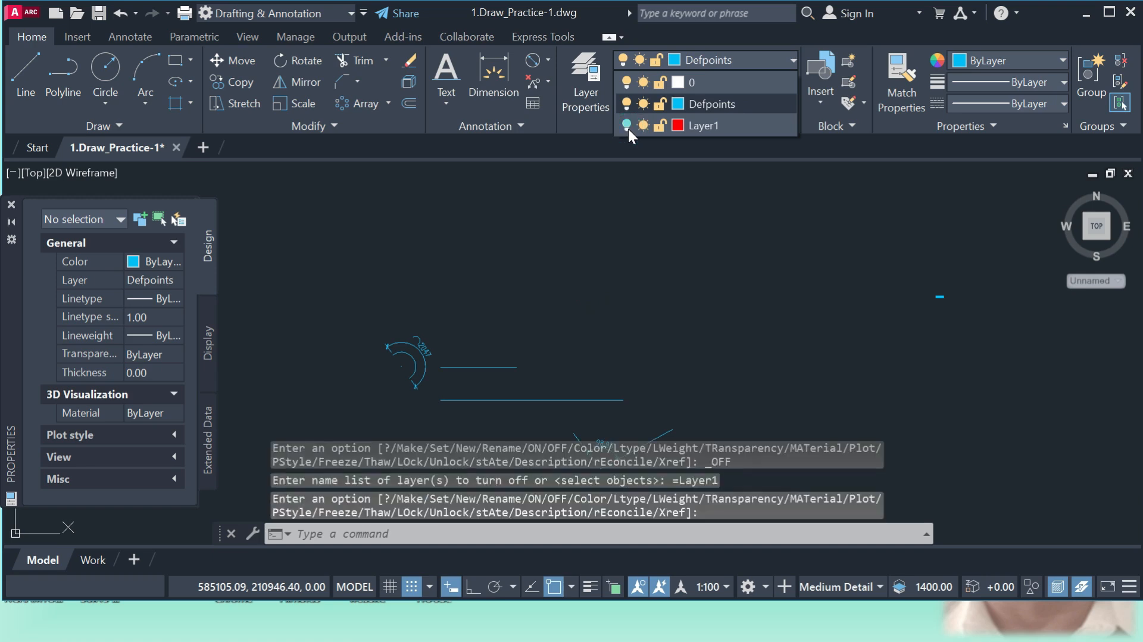
scroll(592, 227, "down", 3)
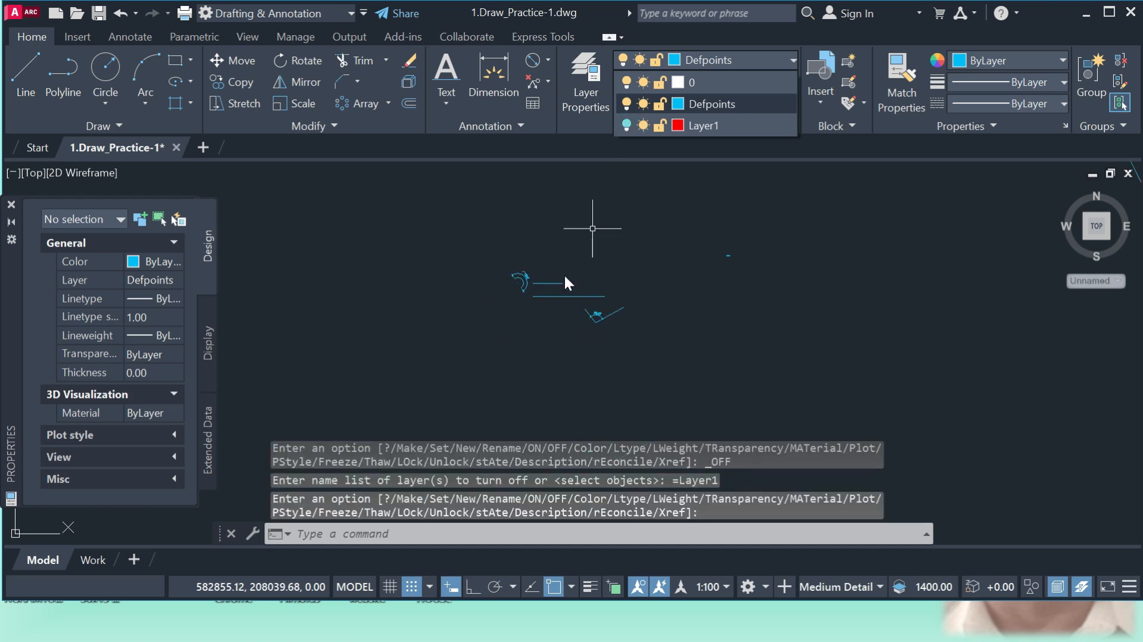
left_click(612, 250)
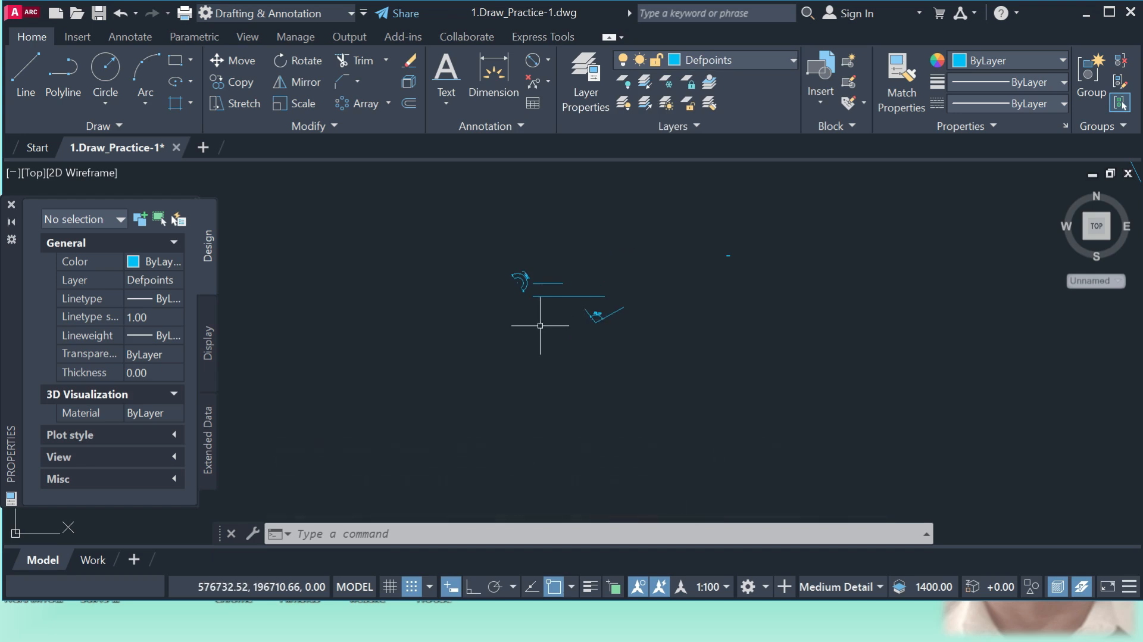
left_click(737, 57)
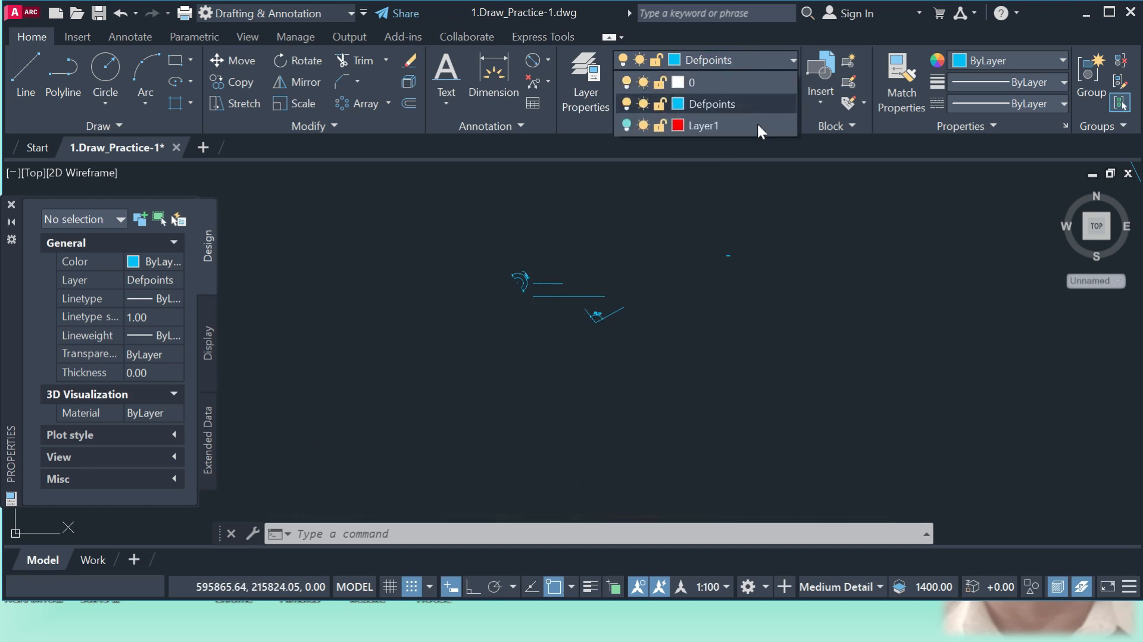
left_click(627, 125)
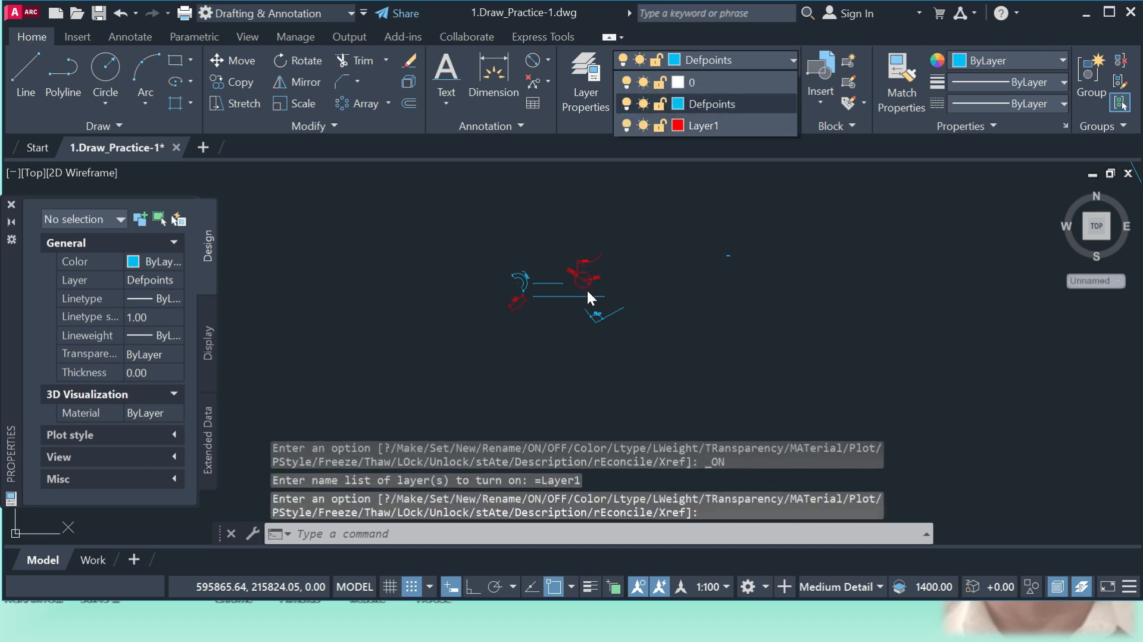
- Lock Layer1 and try to erase the circle's leader and its radius dimension
left_click(661, 126)
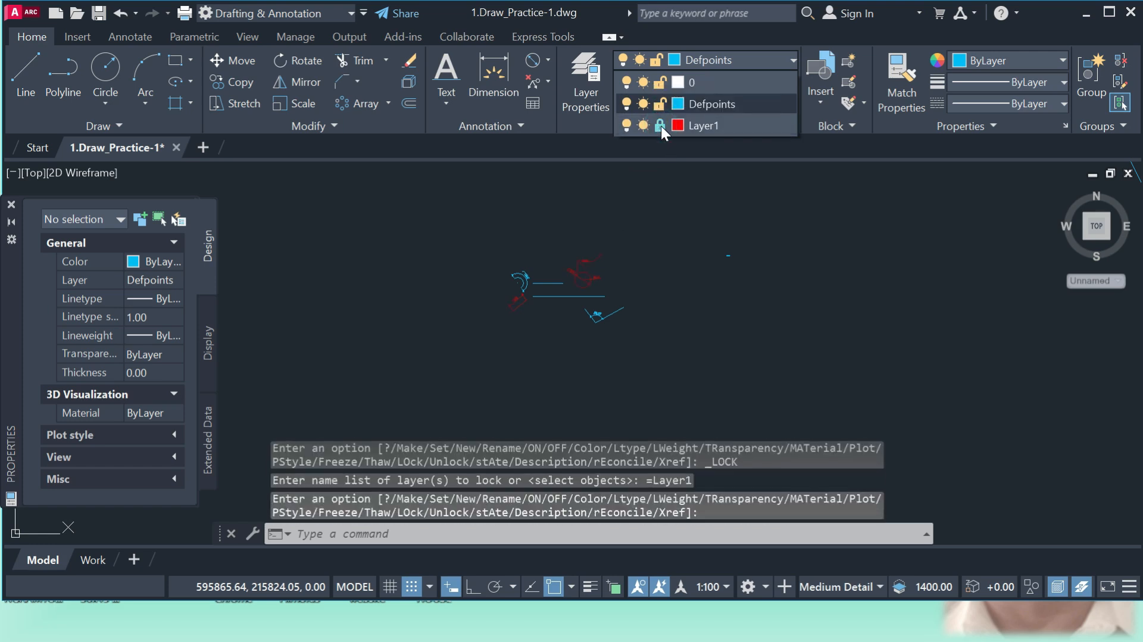
scroll(548, 340, "up", 6)
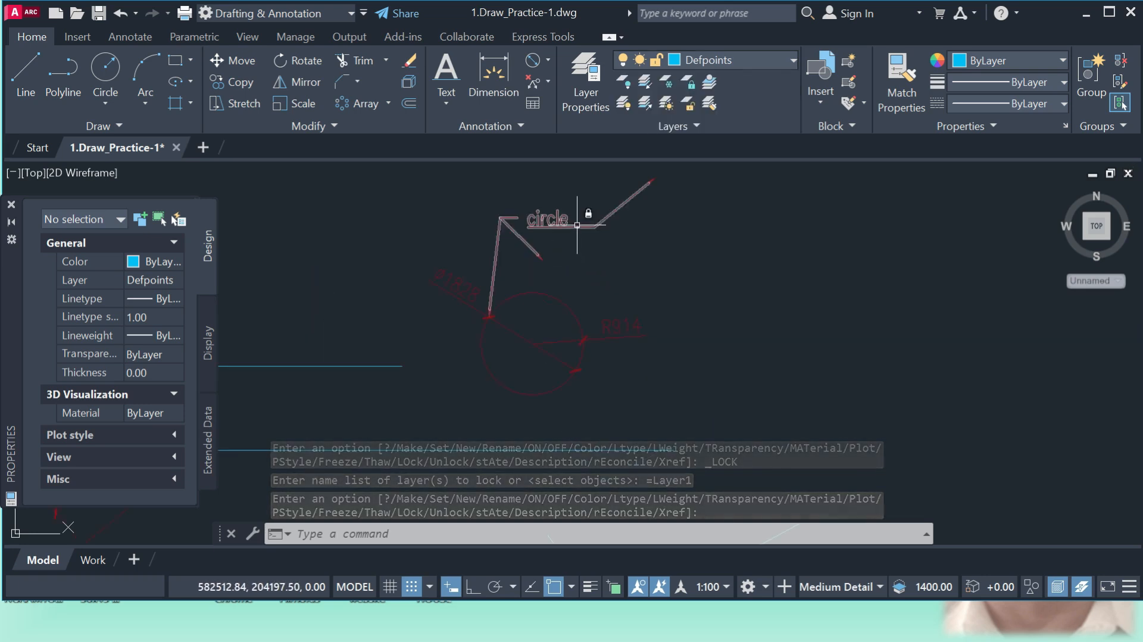
left_click(581, 227)
key("Return")
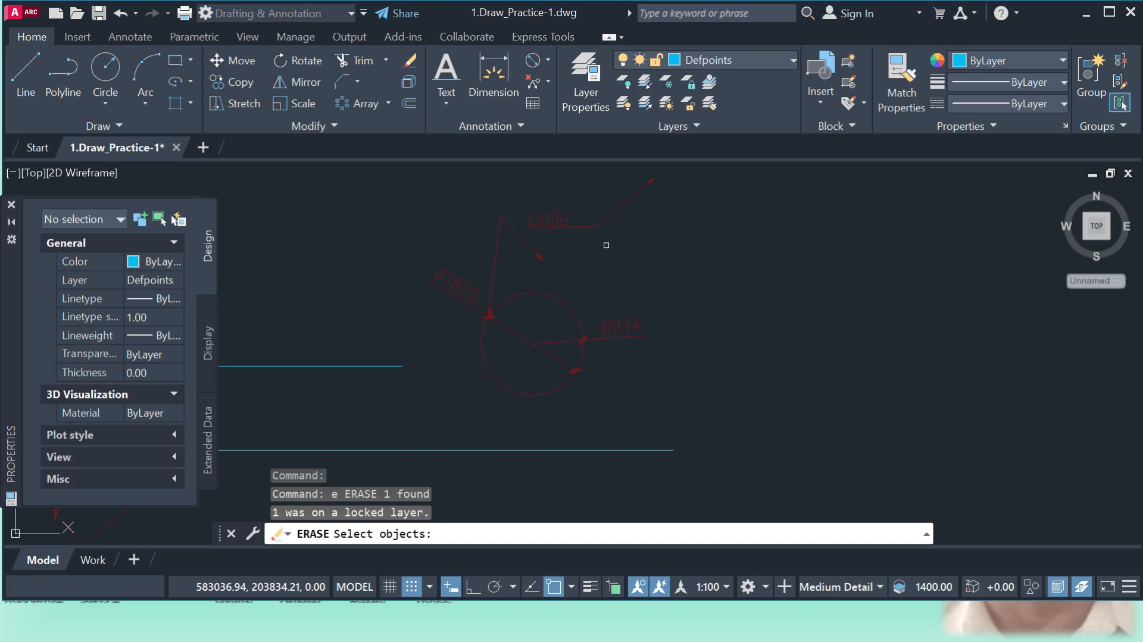
key("Escape")
left_click(628, 310)
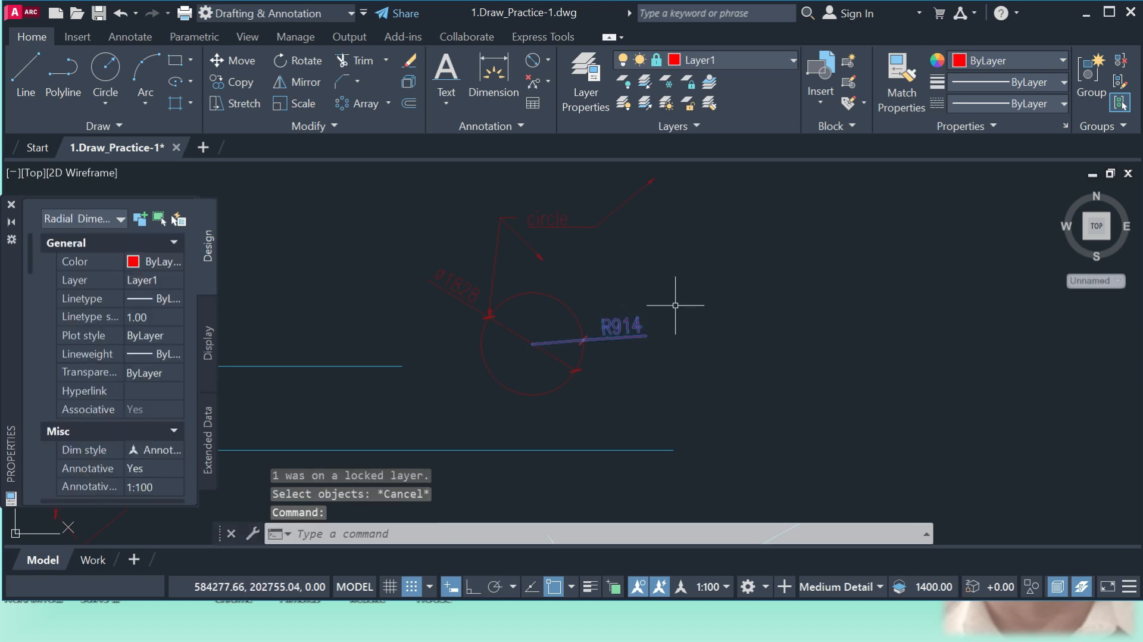
key("Delete")
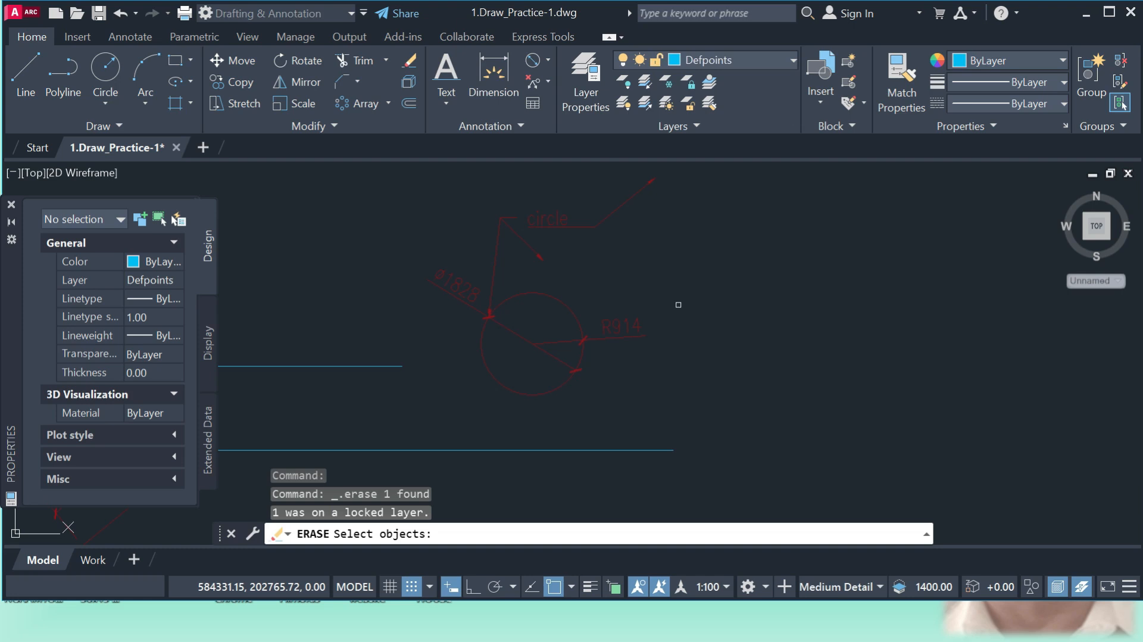
key("Escape")
scroll(605, 302, "down", 4)
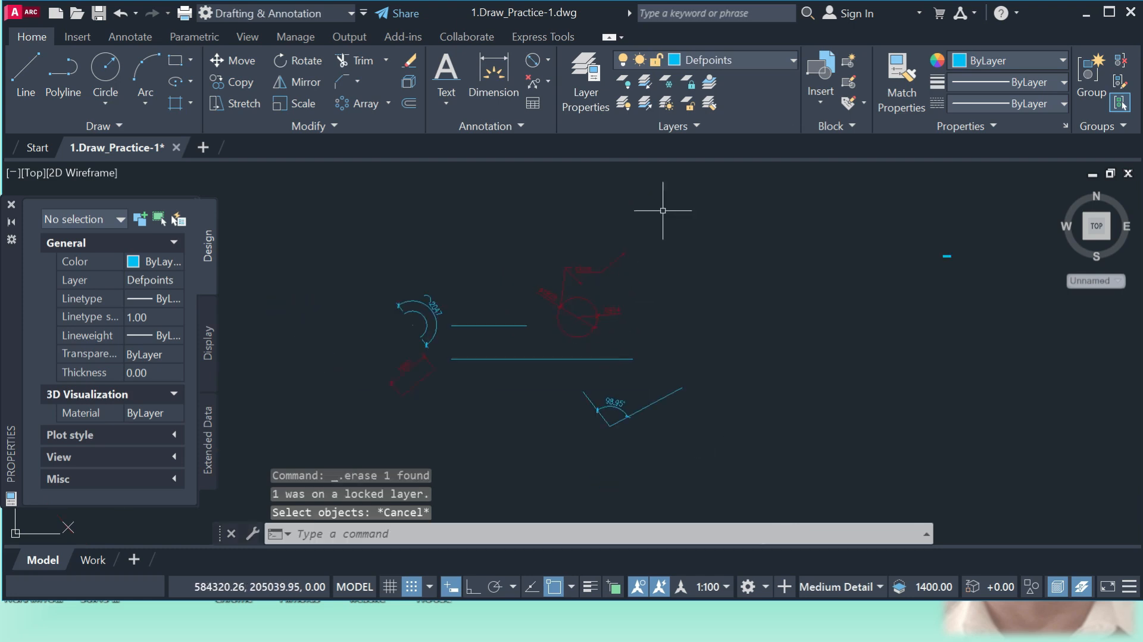
- Unlock Layer1, and try freezing and thawing it
left_click(734, 60)
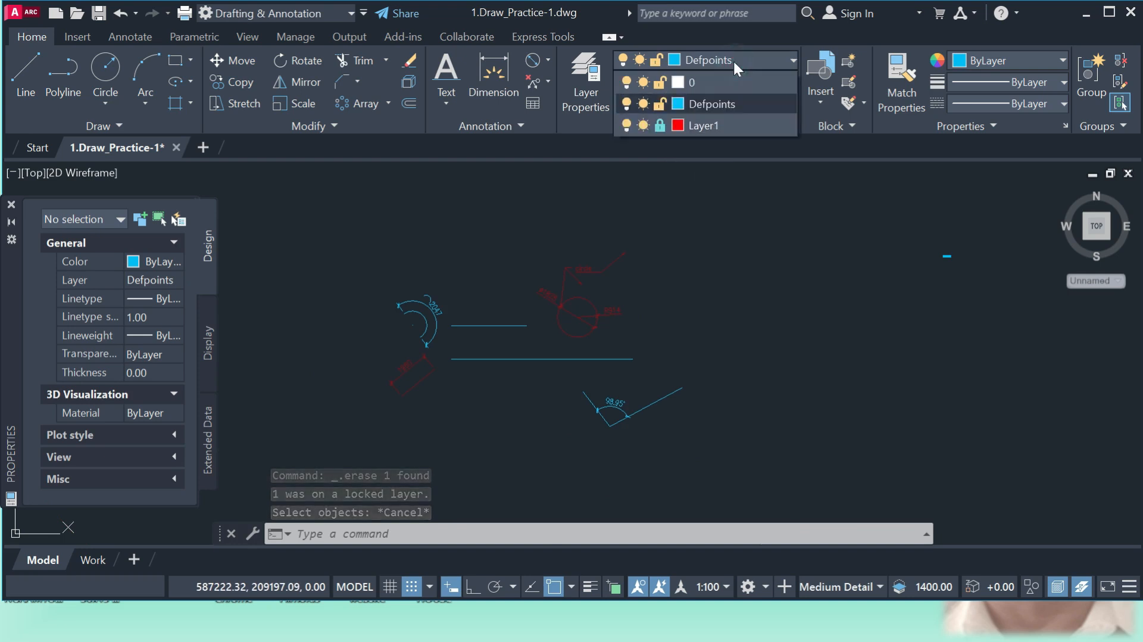
left_click(658, 126)
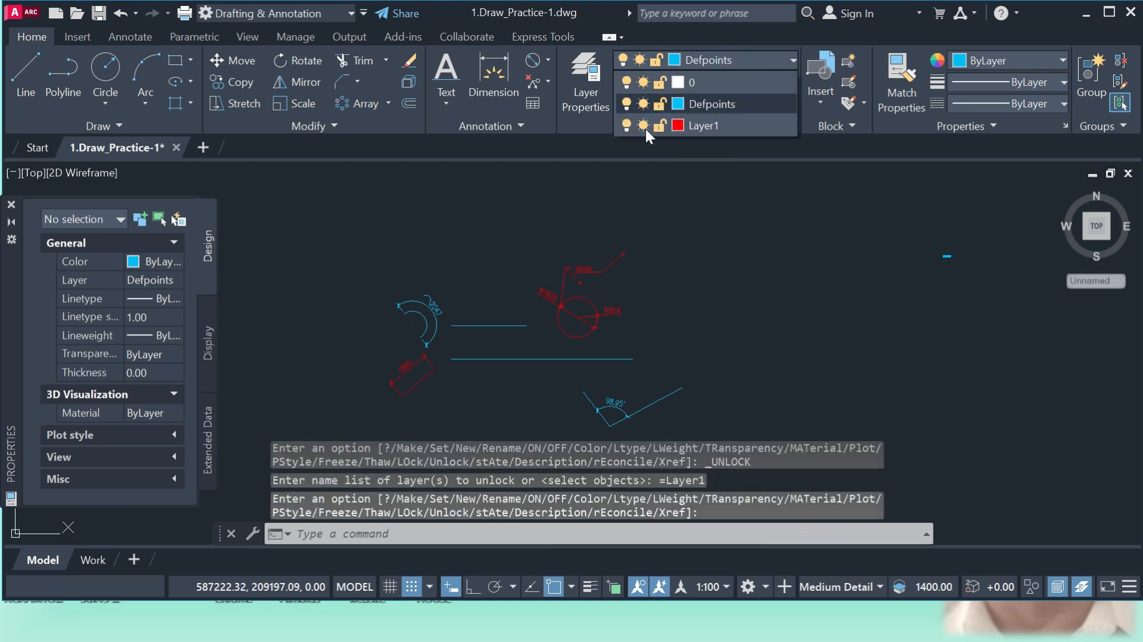
left_click(641, 126)
left_click(644, 125)
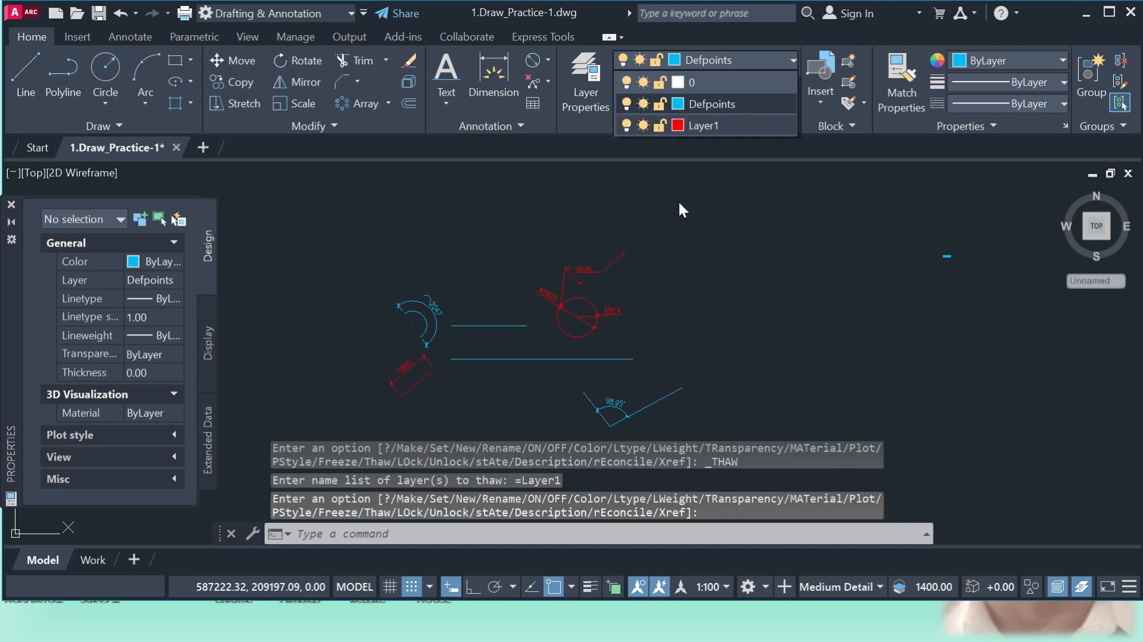
left_click(692, 143)
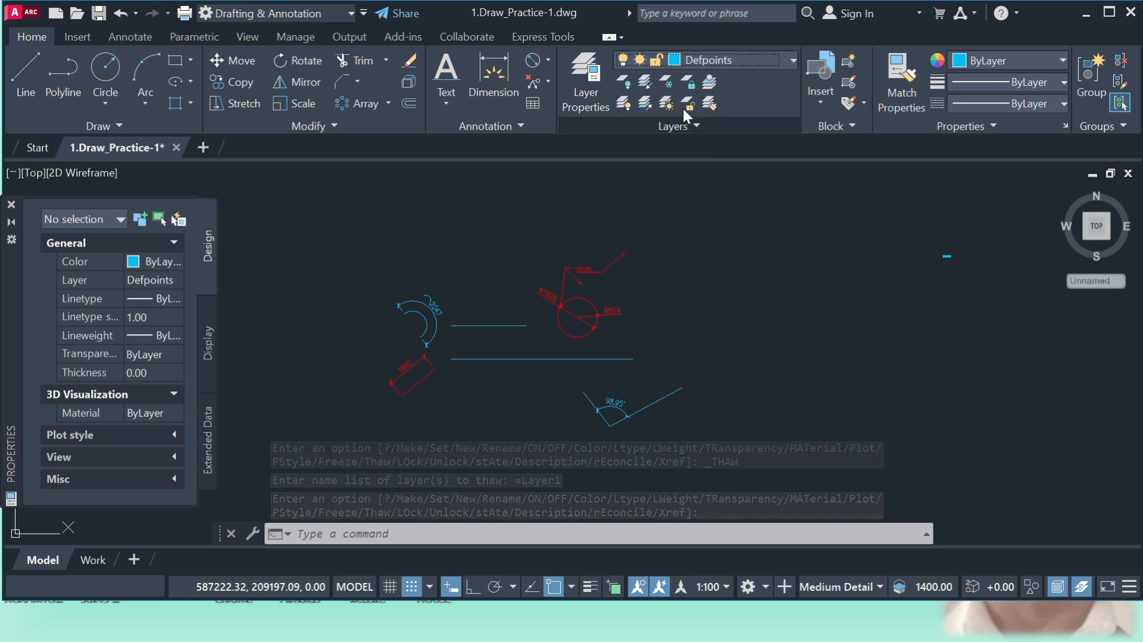
scroll(513, 359, "down", 2)
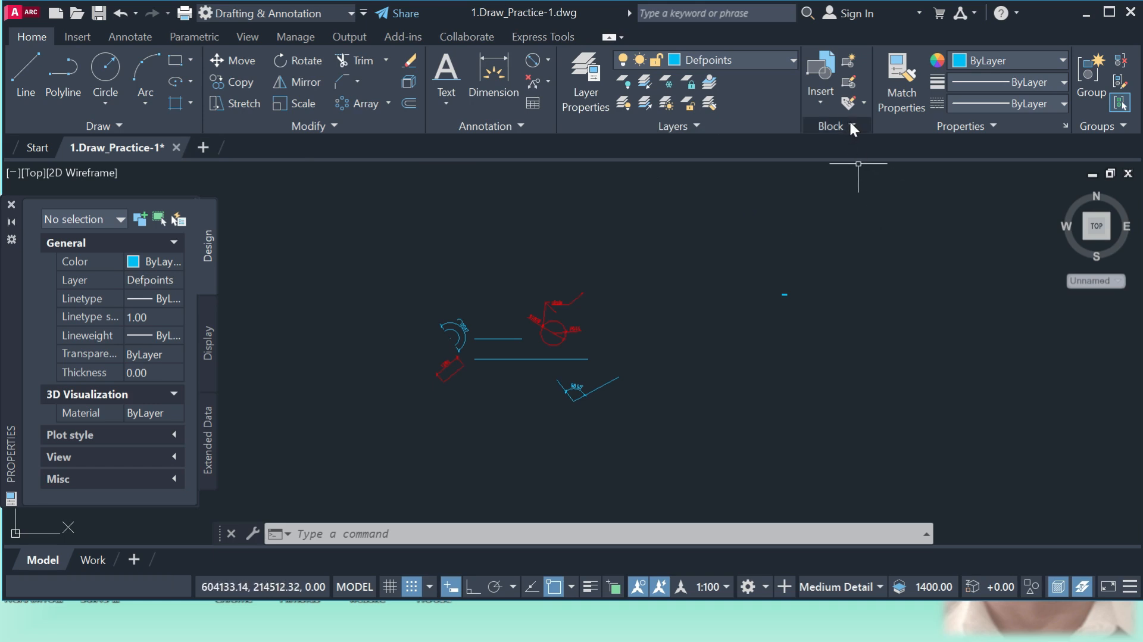
scroll(491, 355, "down", 2)
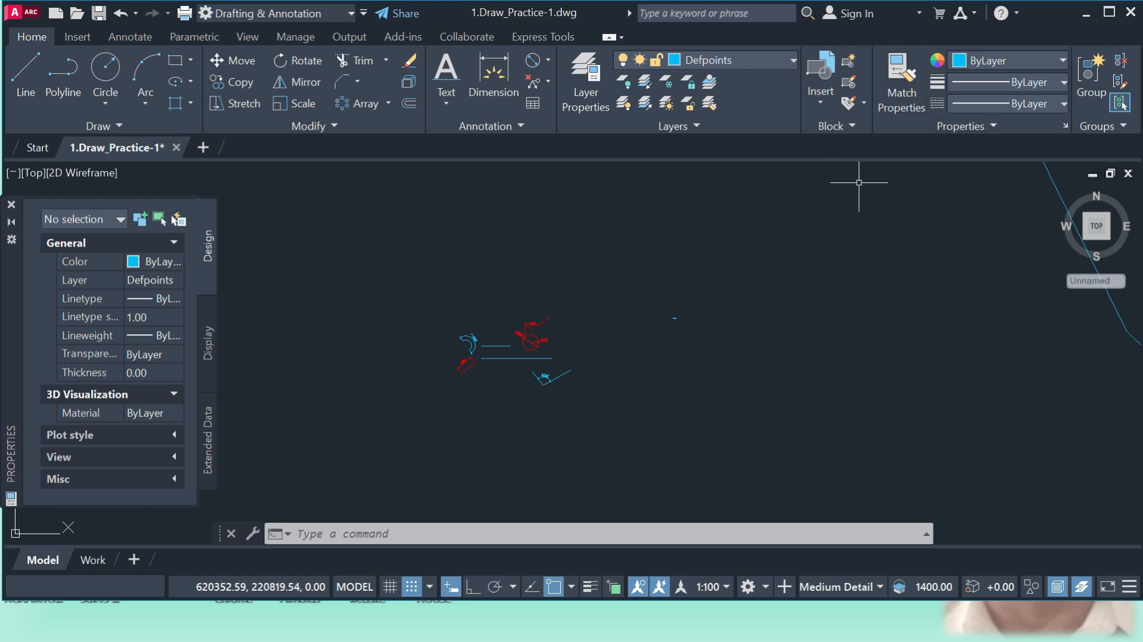
scroll(558, 396, "up", 2)
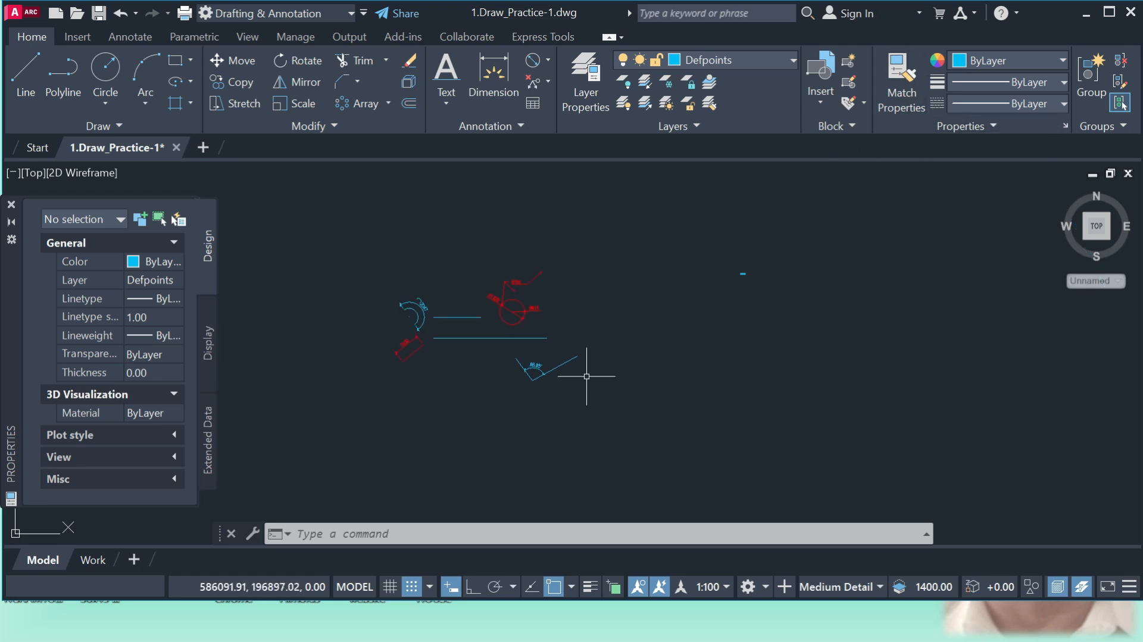
- Match the properties of the circle to the V-shaped line below it
left_click(903, 76)
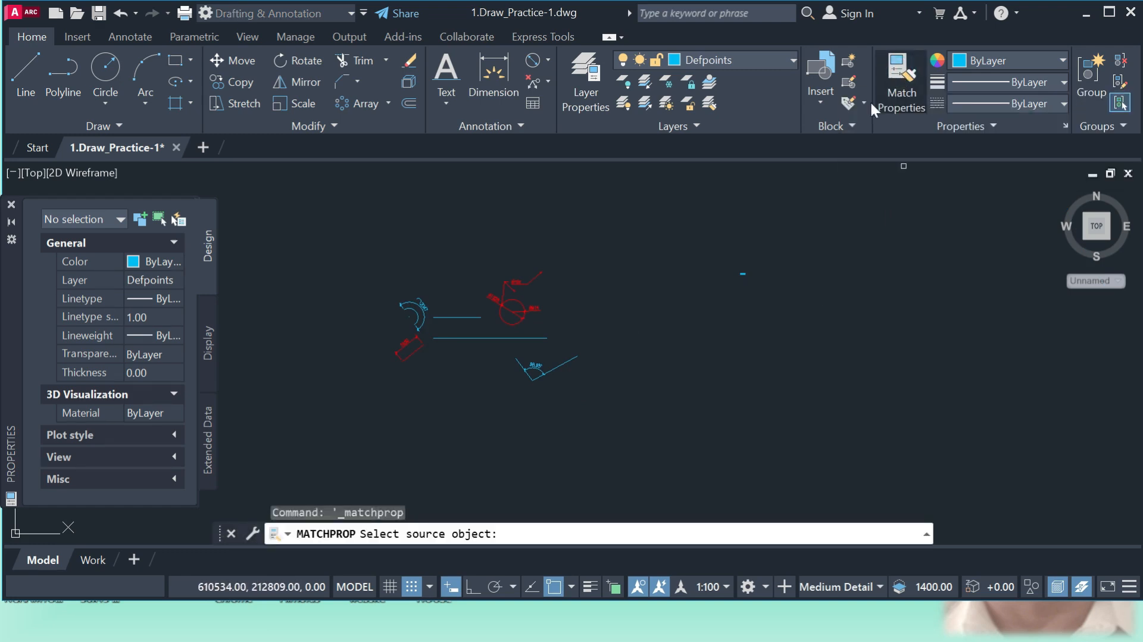
left_click(518, 302)
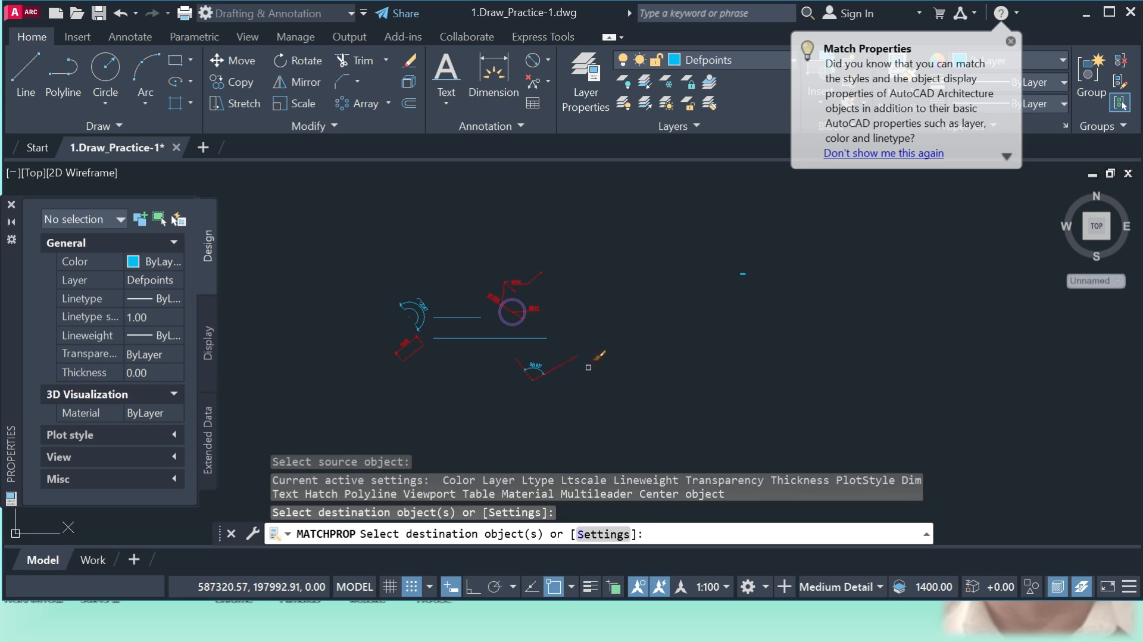
key("Escape")
scroll(543, 324, "up", 3)
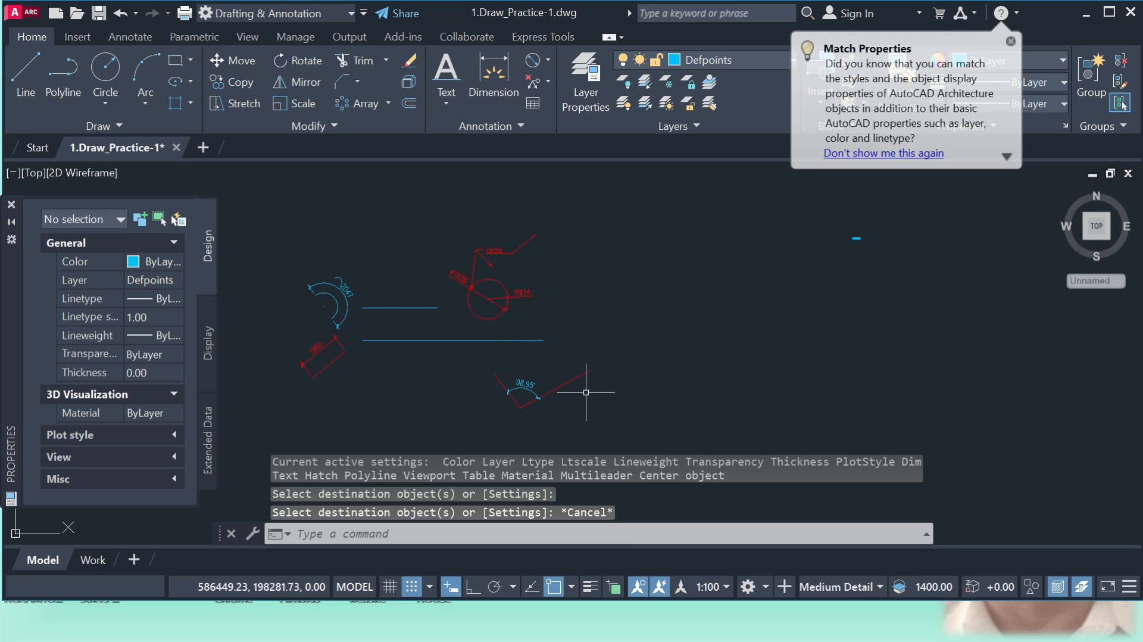
scroll(564, 405, "up", 3)
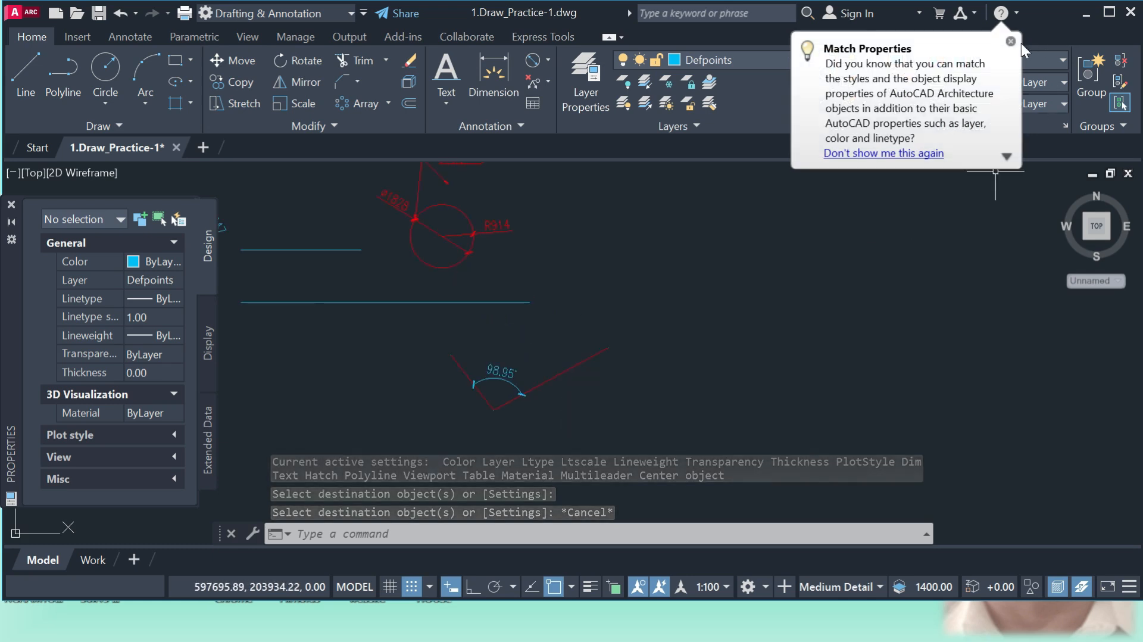
scroll(636, 353, "down", 3)
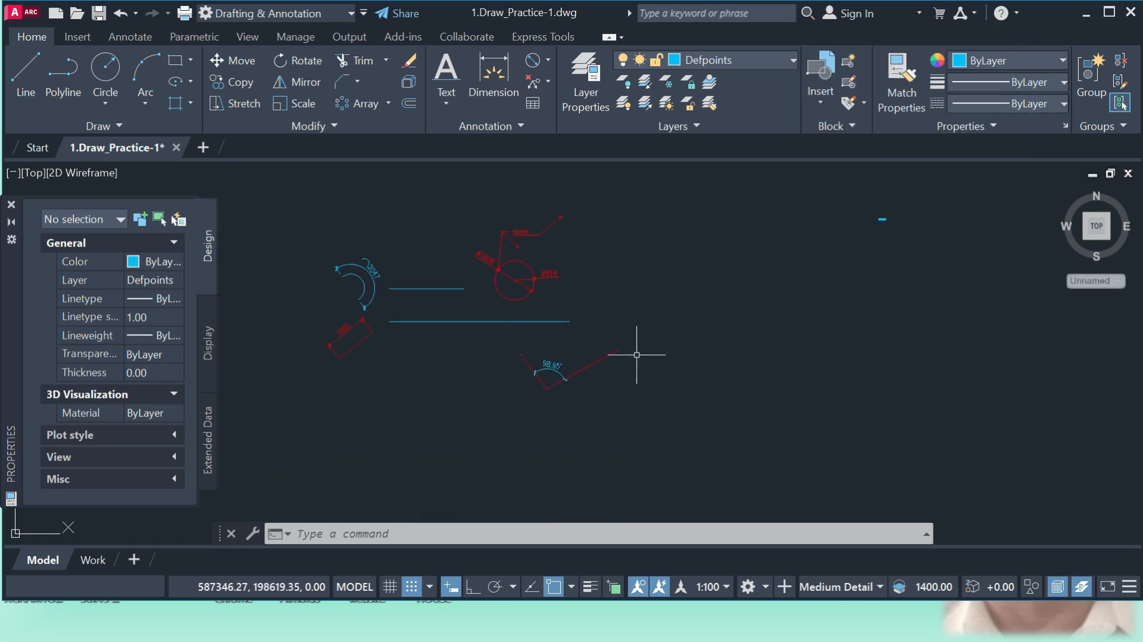
scroll(554, 373, "up", 3)
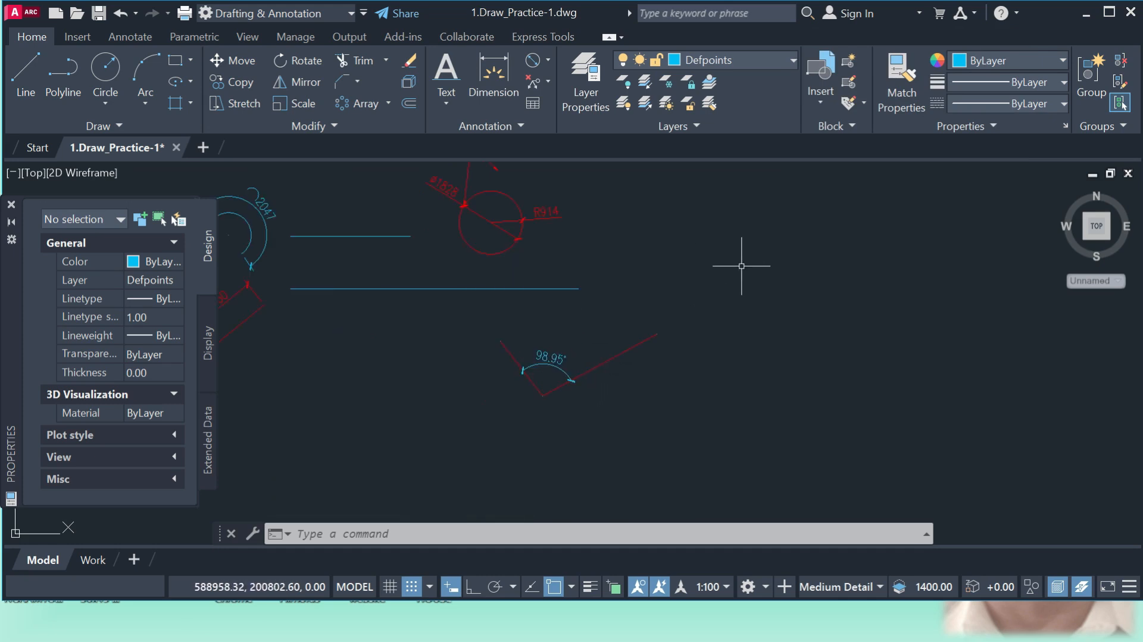
- Match the properties of the circle's radius dimension to the angular dimension on the V-shaped line
left_click(905, 91)
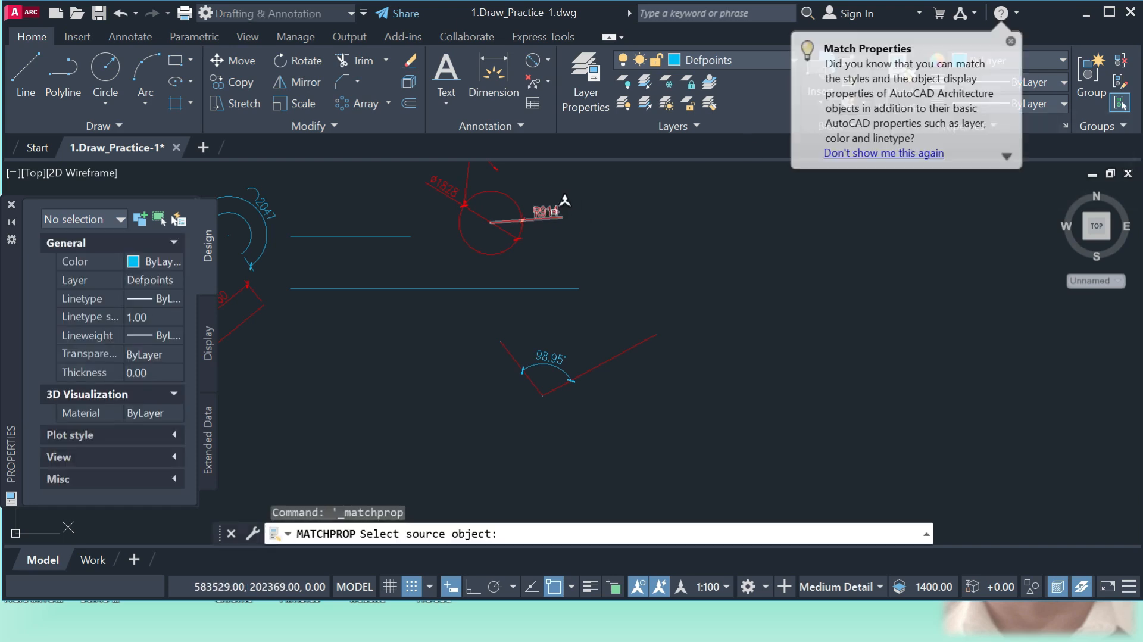
left_click(553, 212)
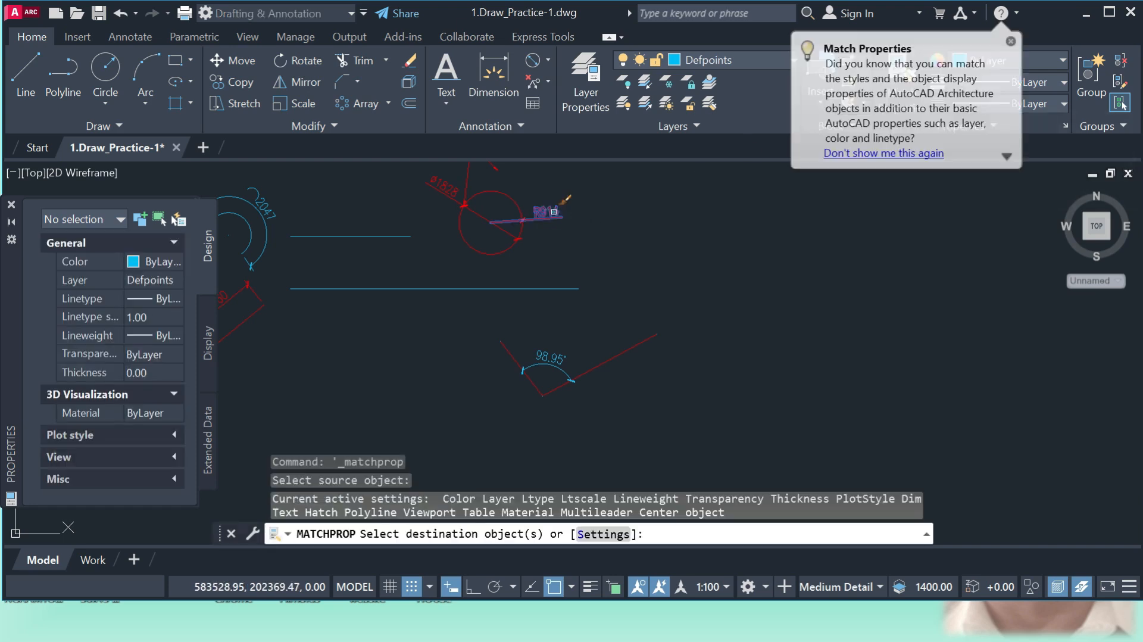
left_click(563, 369)
key("Escape")
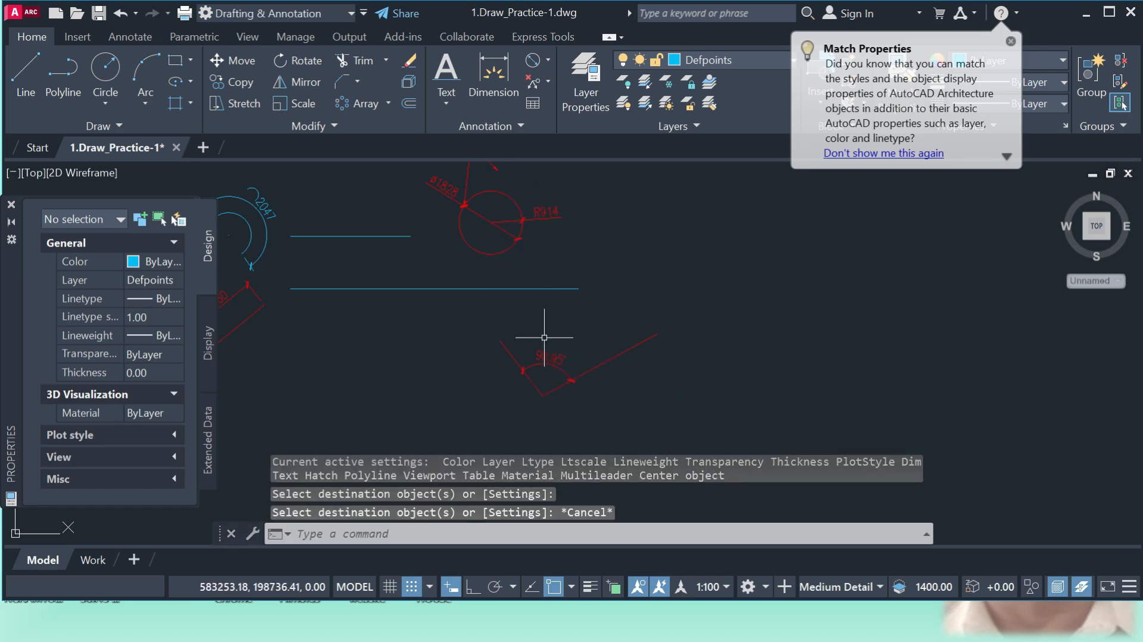
left_click(1010, 41)
scroll(704, 307, "down", 5)
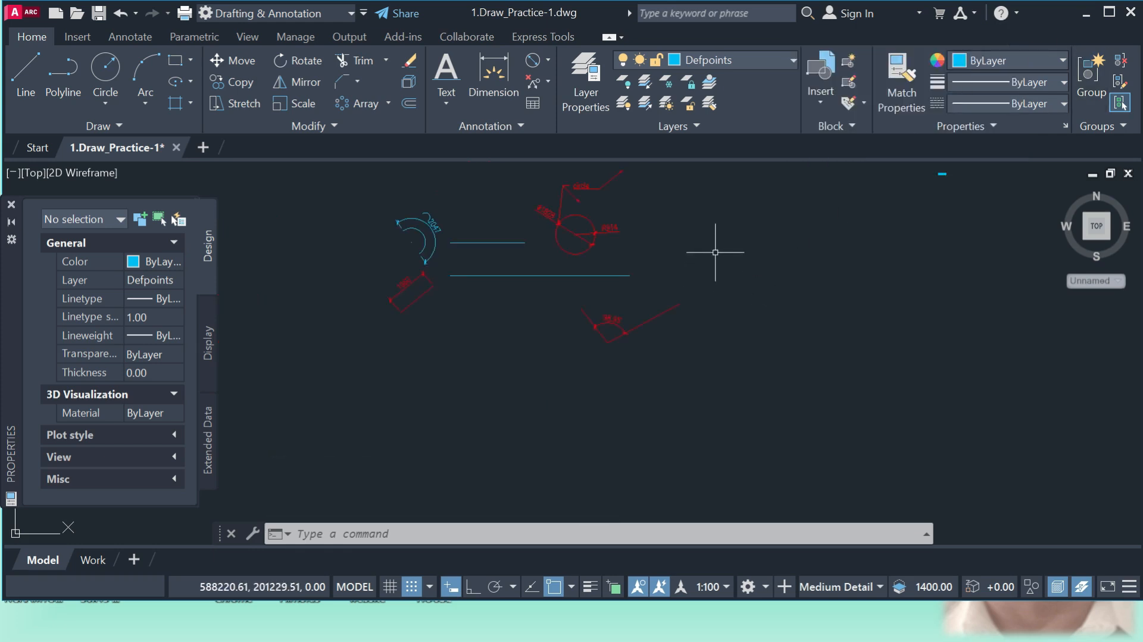
- Match the properties of the small arc to the circle, keeping the circle's dimensions and leader out of the selection
scroll(532, 272, "up", 5)
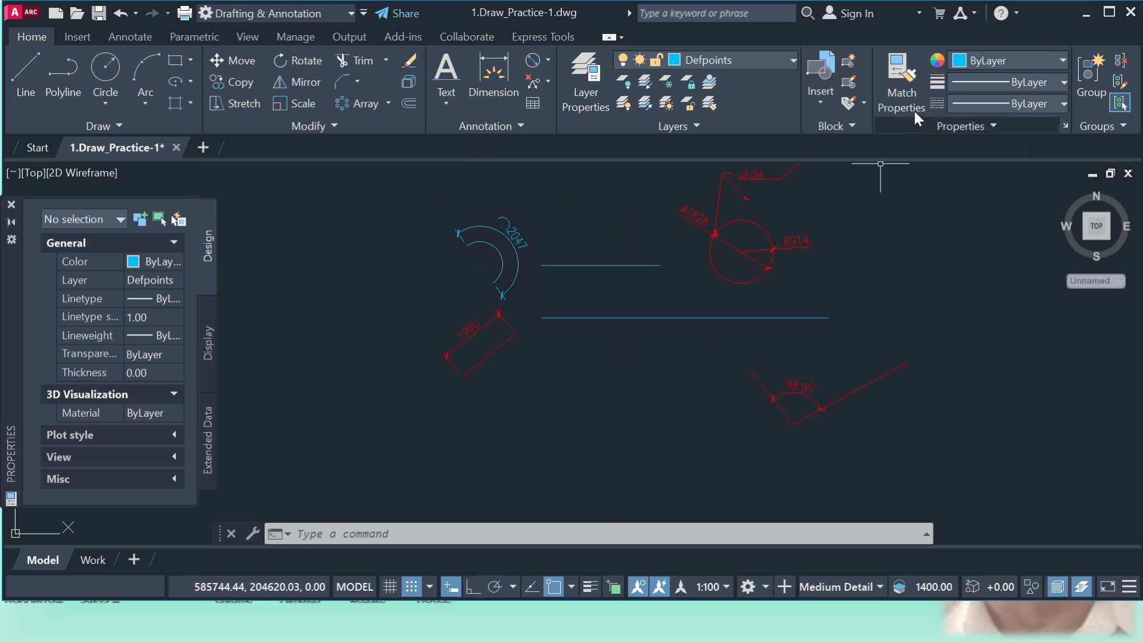
left_click(902, 81)
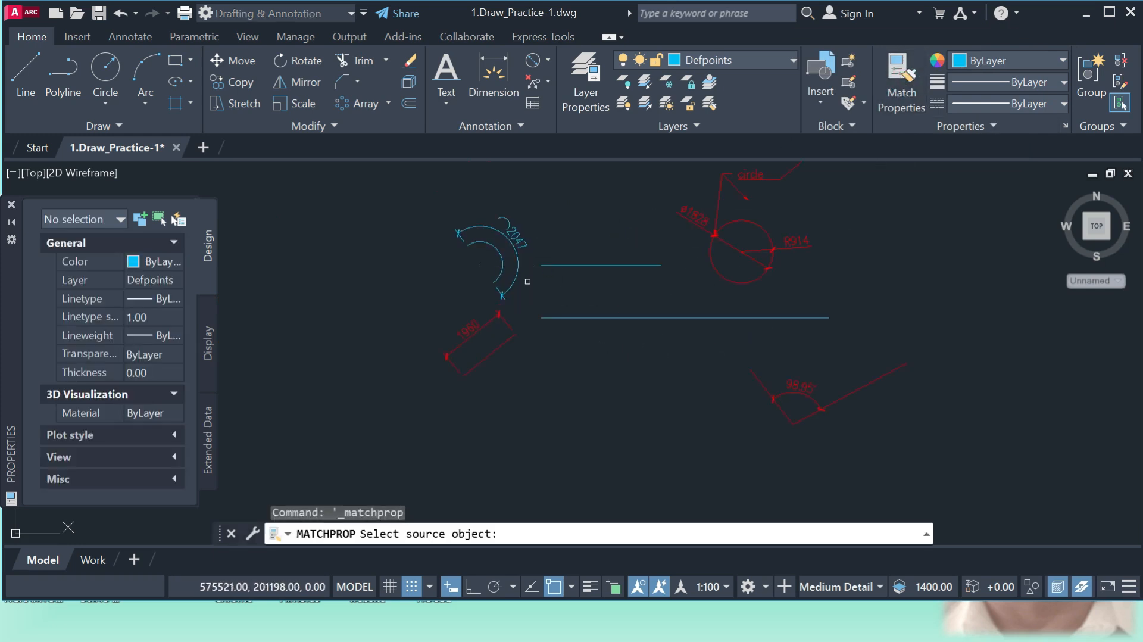
left_click(500, 272)
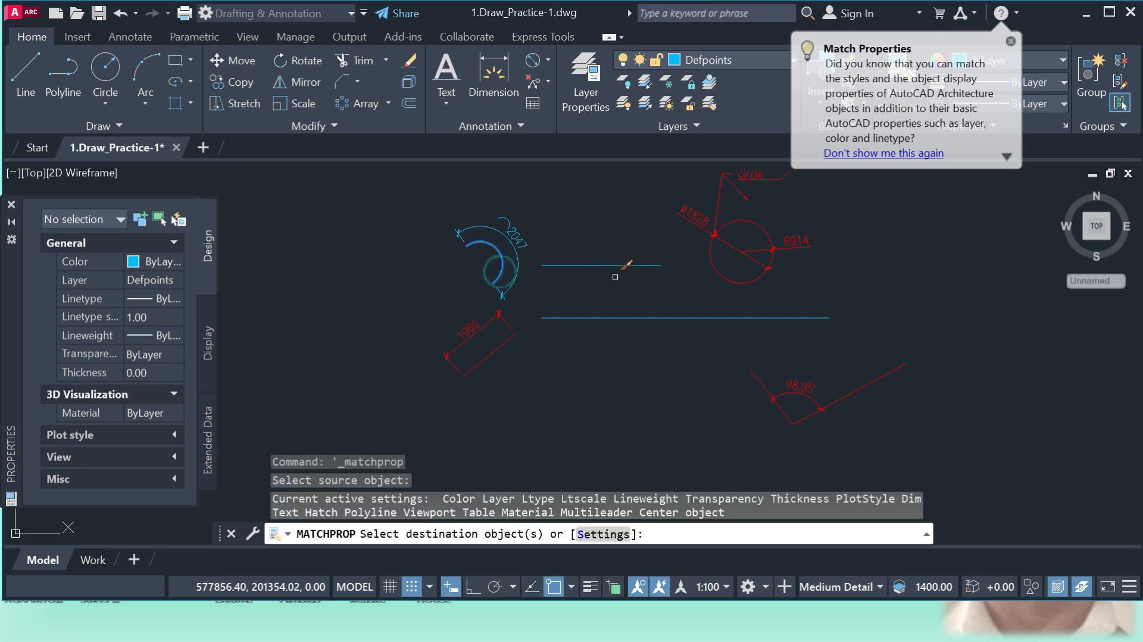
left_click(710, 254)
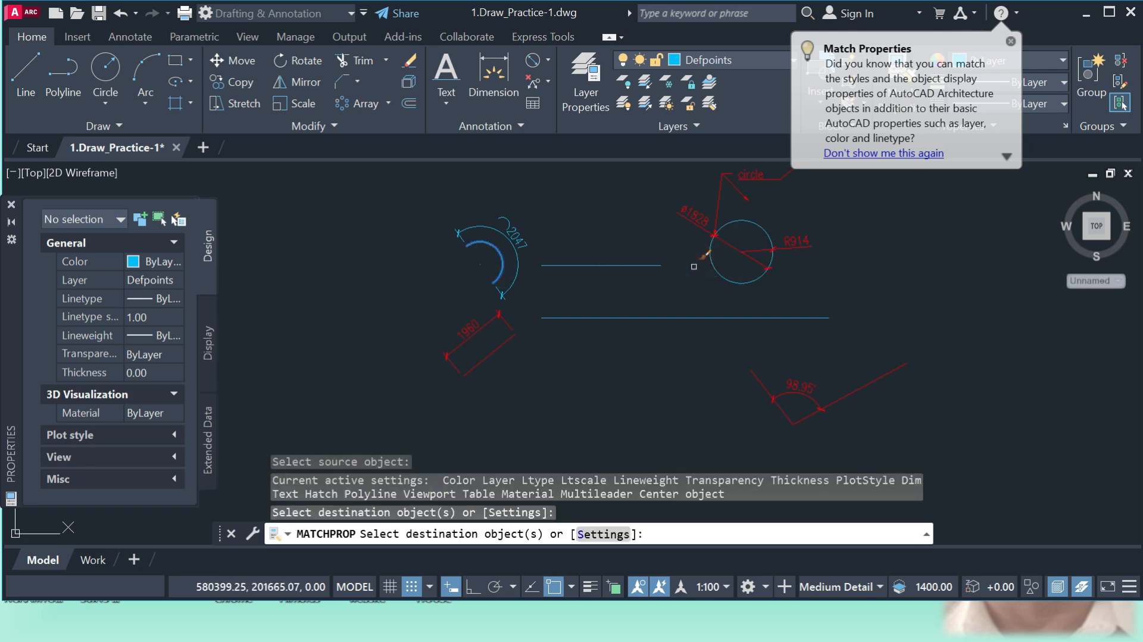
key("Return")
scroll(596, 298, "down", 5)
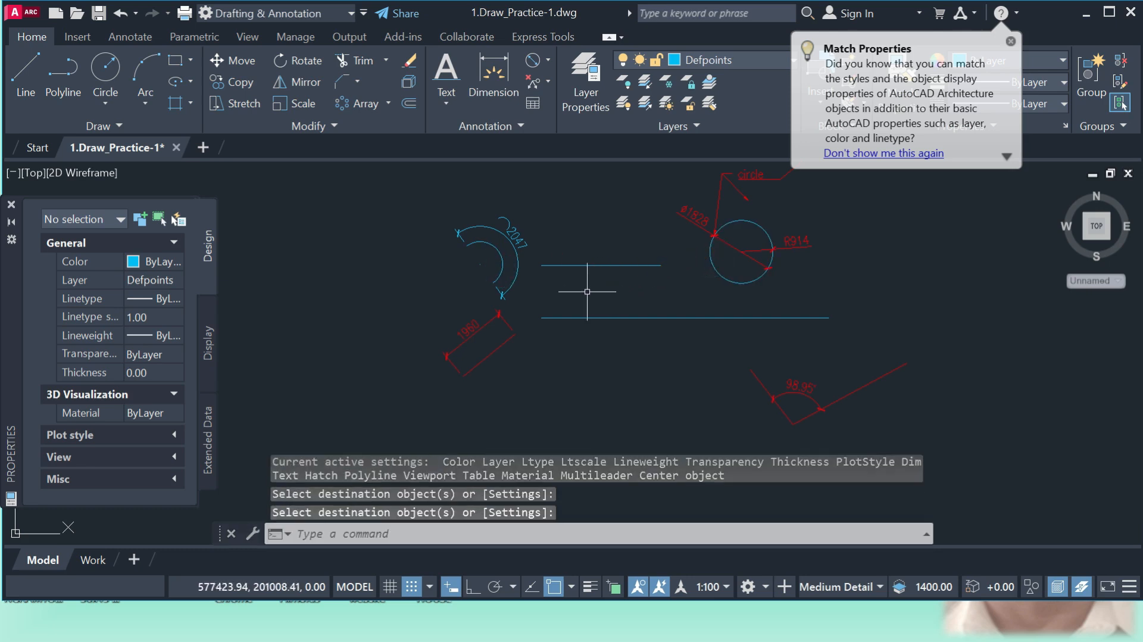
scroll(663, 268, "up", 2)
- Select the circle and the arc one at a time to compare their layer and general properties
left_click(640, 270)
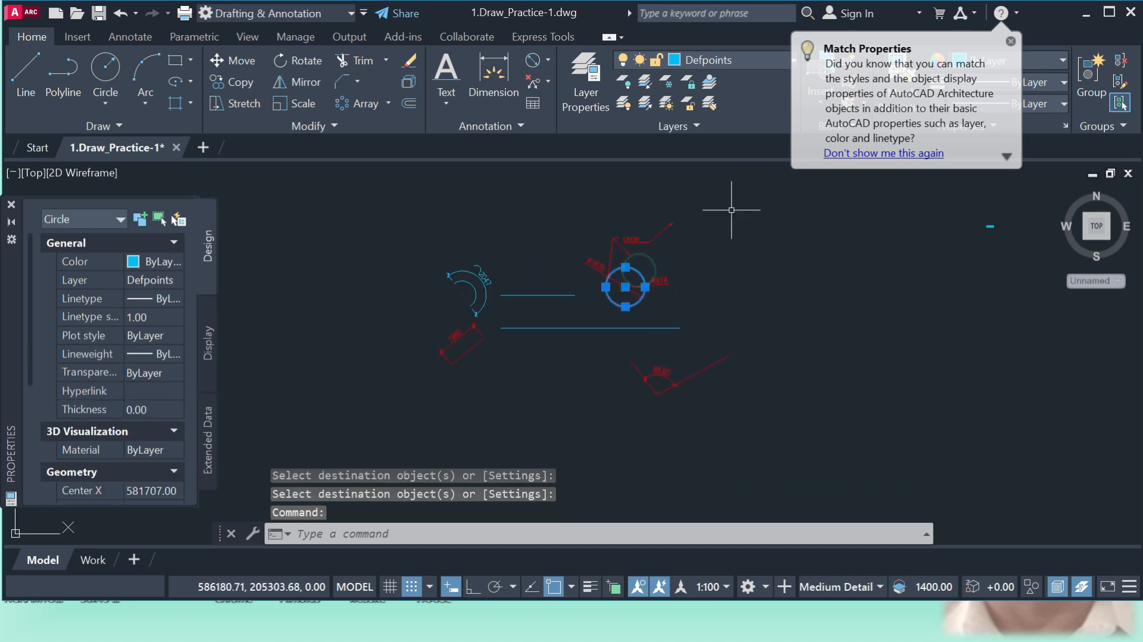
left_click(1011, 41)
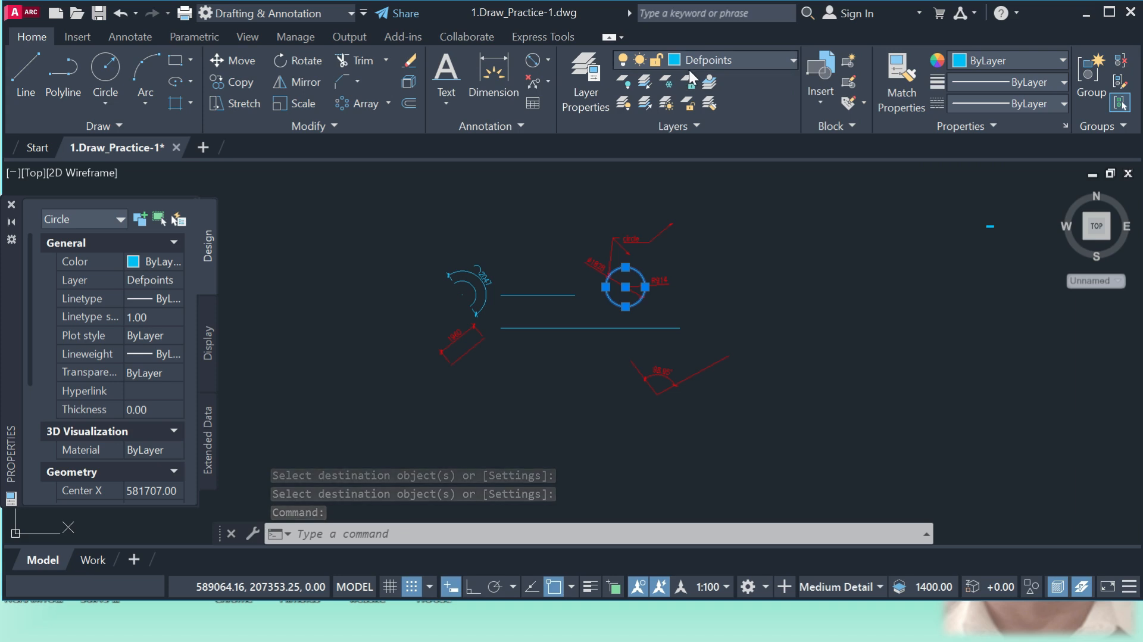
key("Escape")
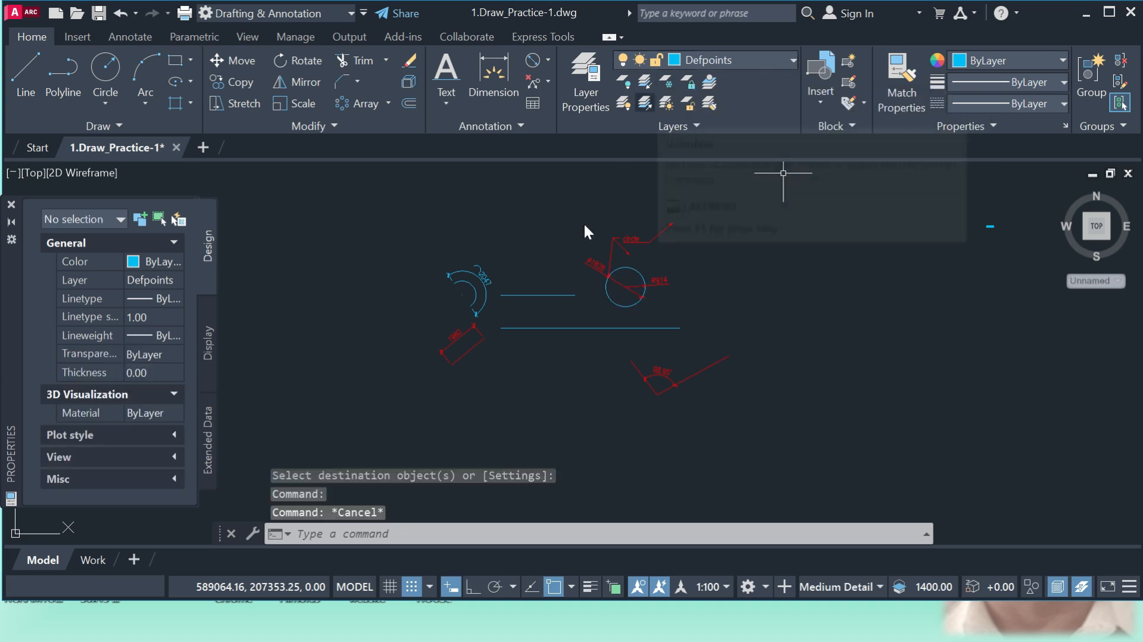
left_click(481, 279)
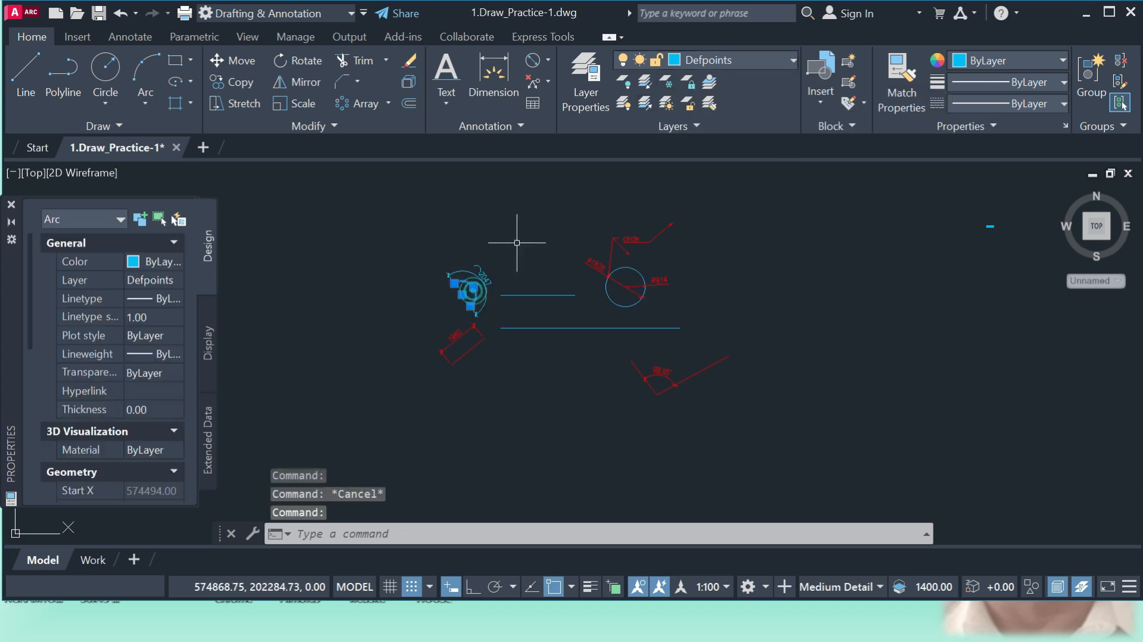
key("Escape")
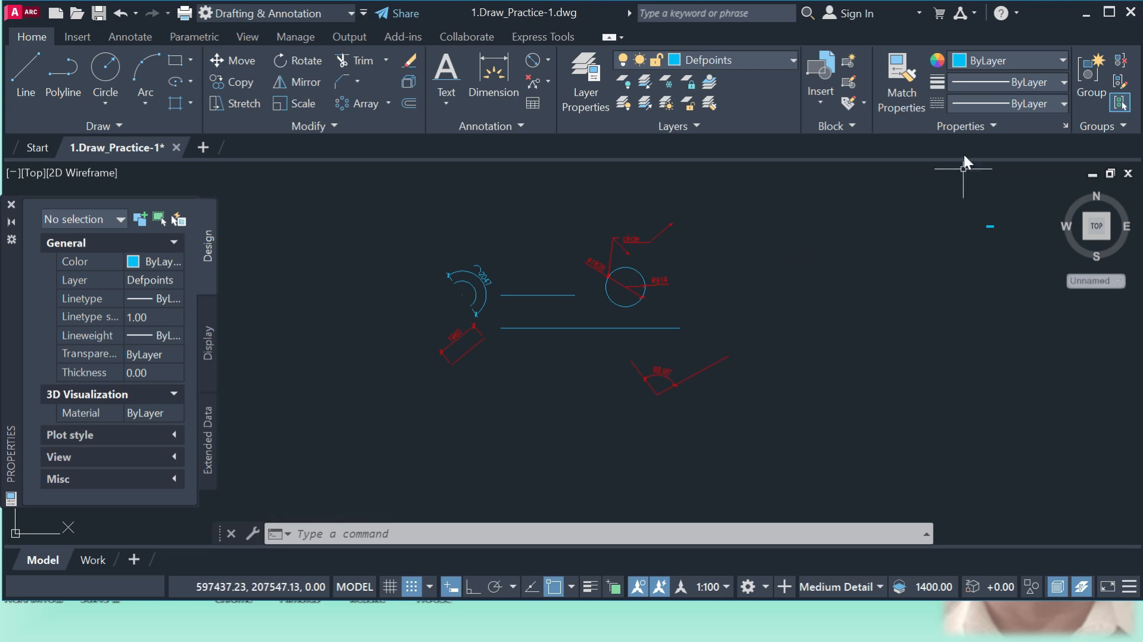
left_click(1058, 84)
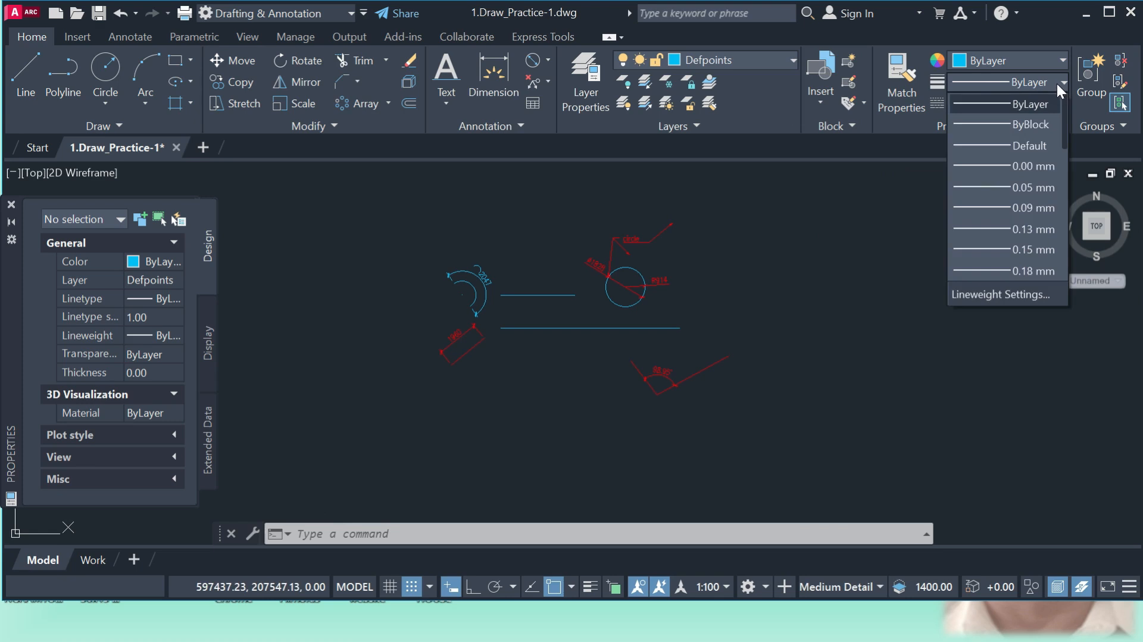
left_click(1057, 82)
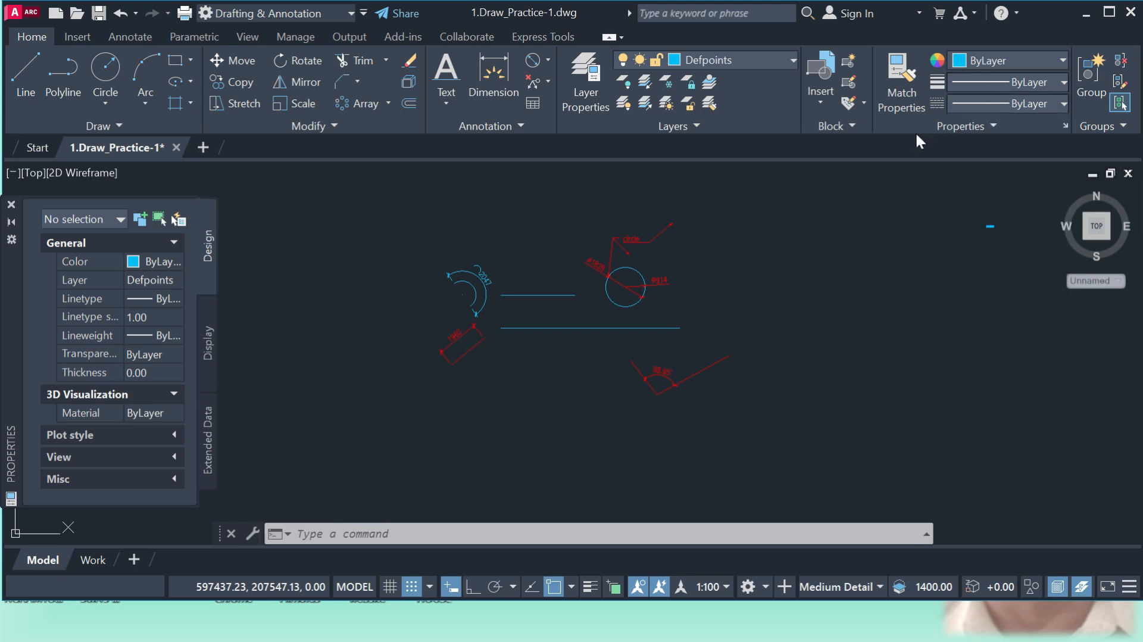
left_click(1051, 77)
scroll(1006, 238, "down", 1)
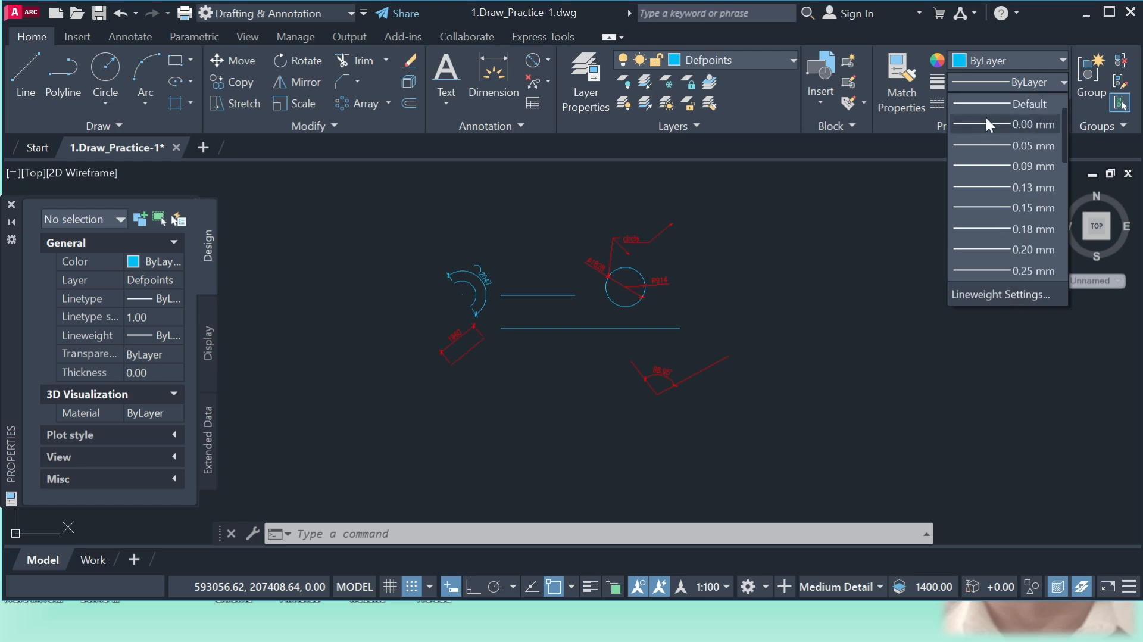
scroll(1023, 250, "down", 2)
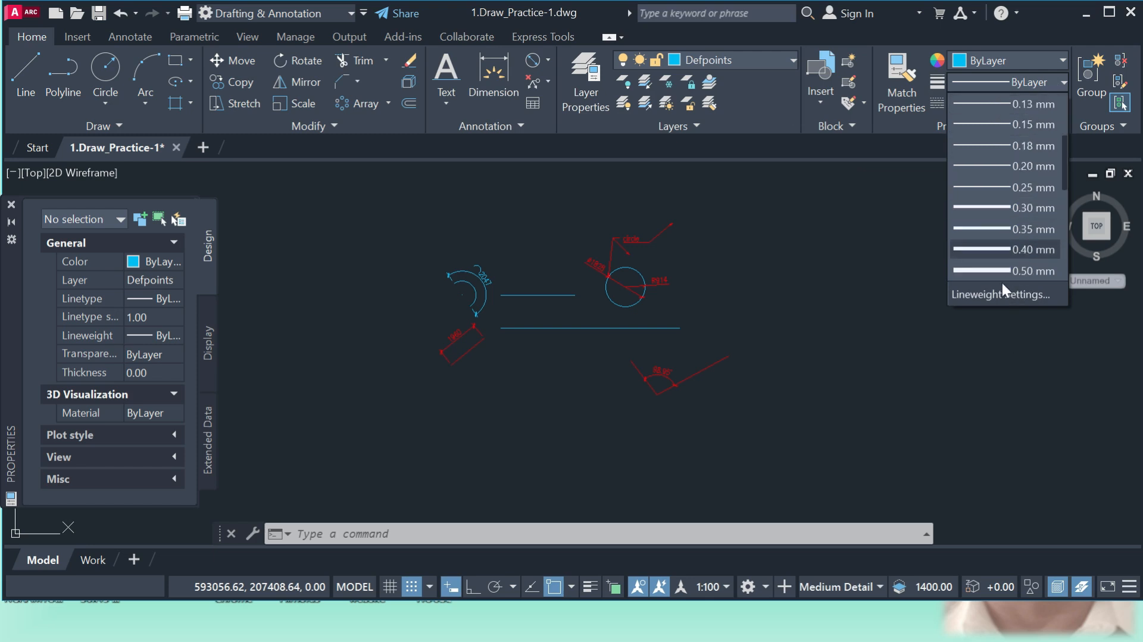
scroll(993, 280, "down", 2)
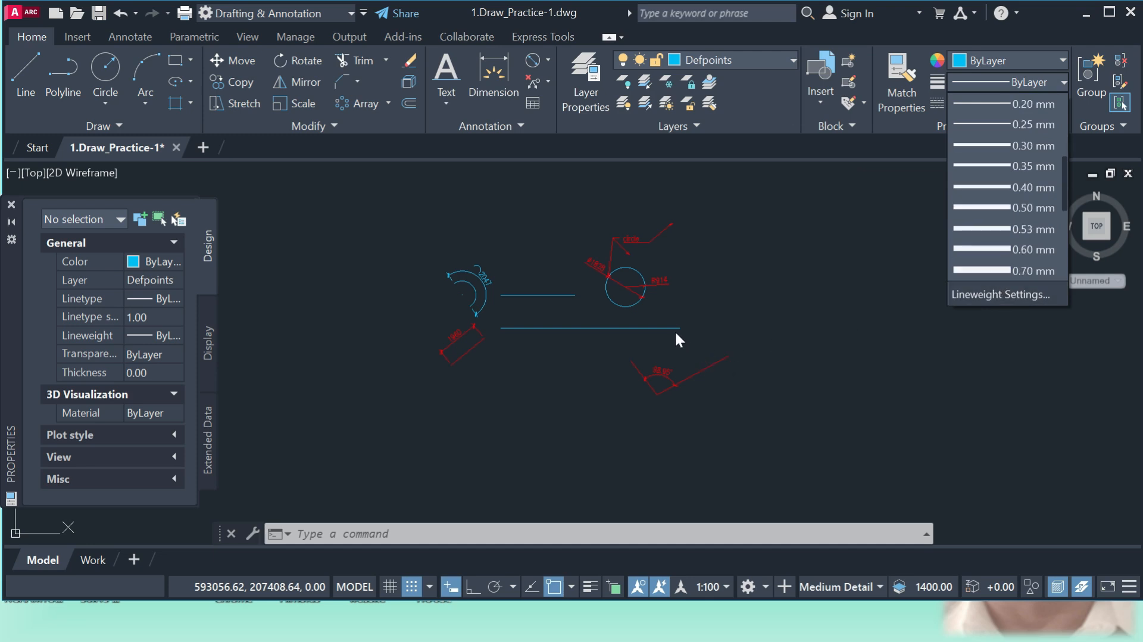
left_click(674, 332)
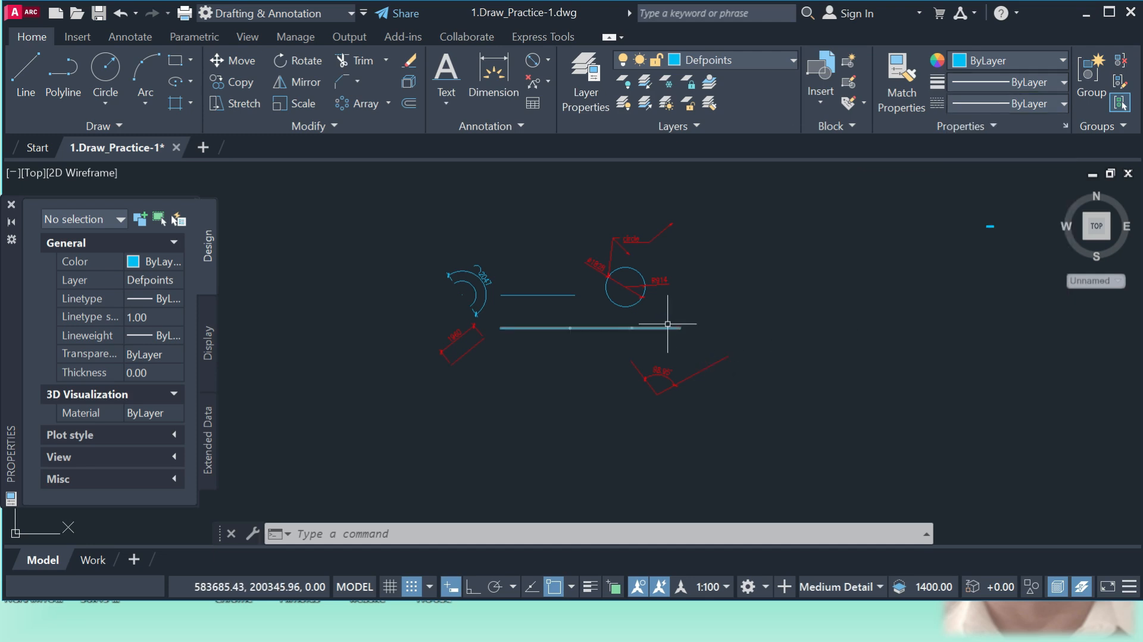
- Set the lineweight of the long horizontal polyline to 0.50 mm and inspect the line up close
left_click(662, 327)
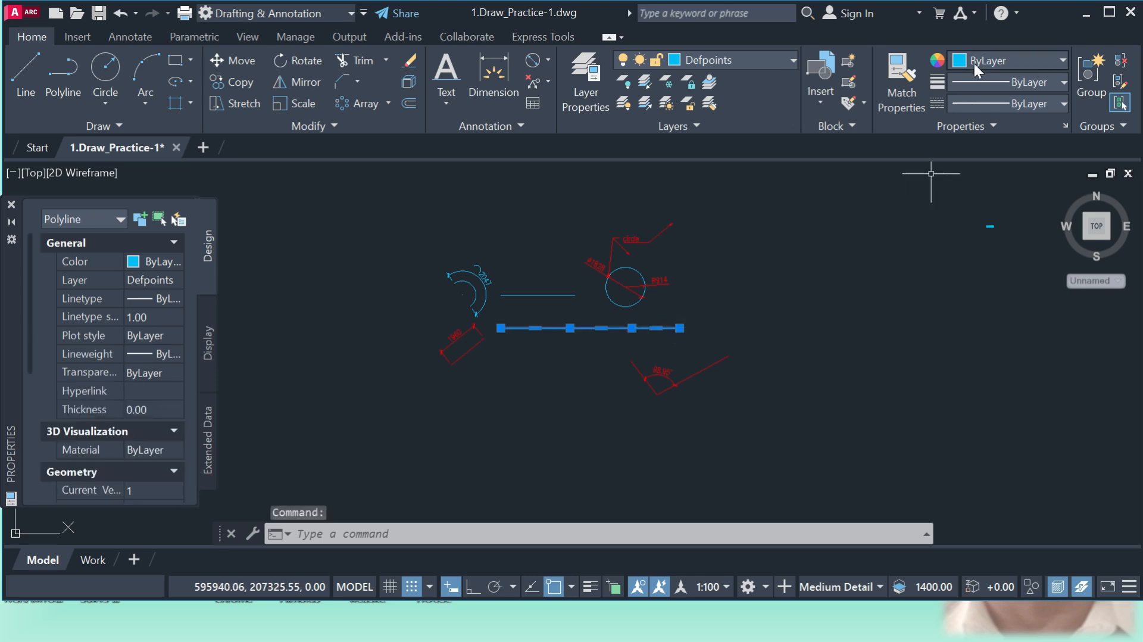
left_click(981, 84)
scroll(1009, 272, "down", 2)
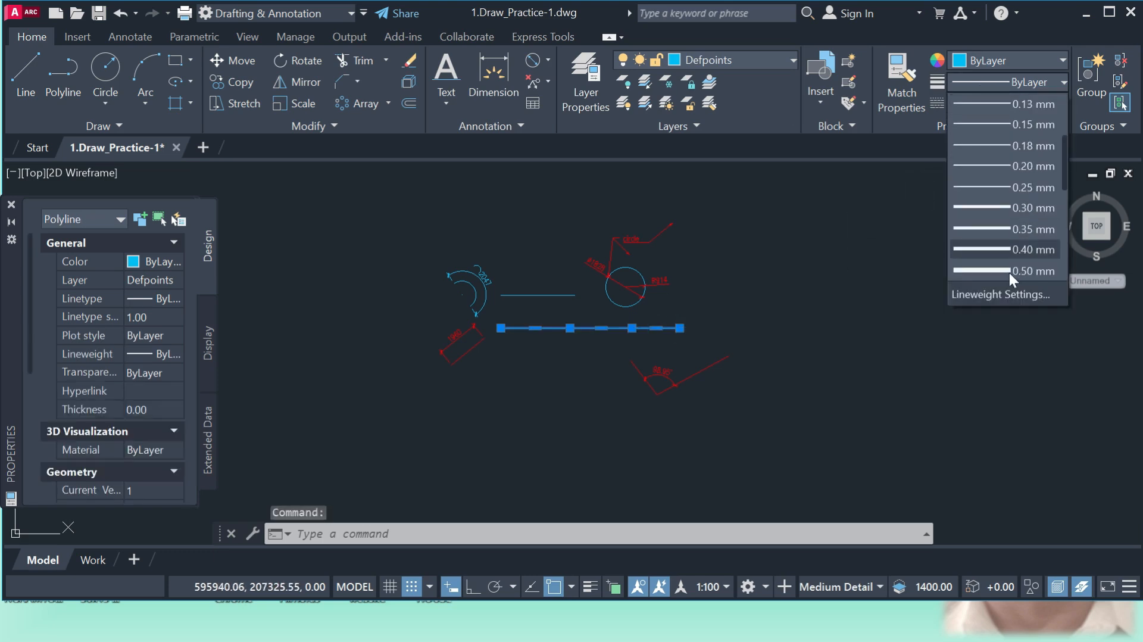
left_click(1002, 271)
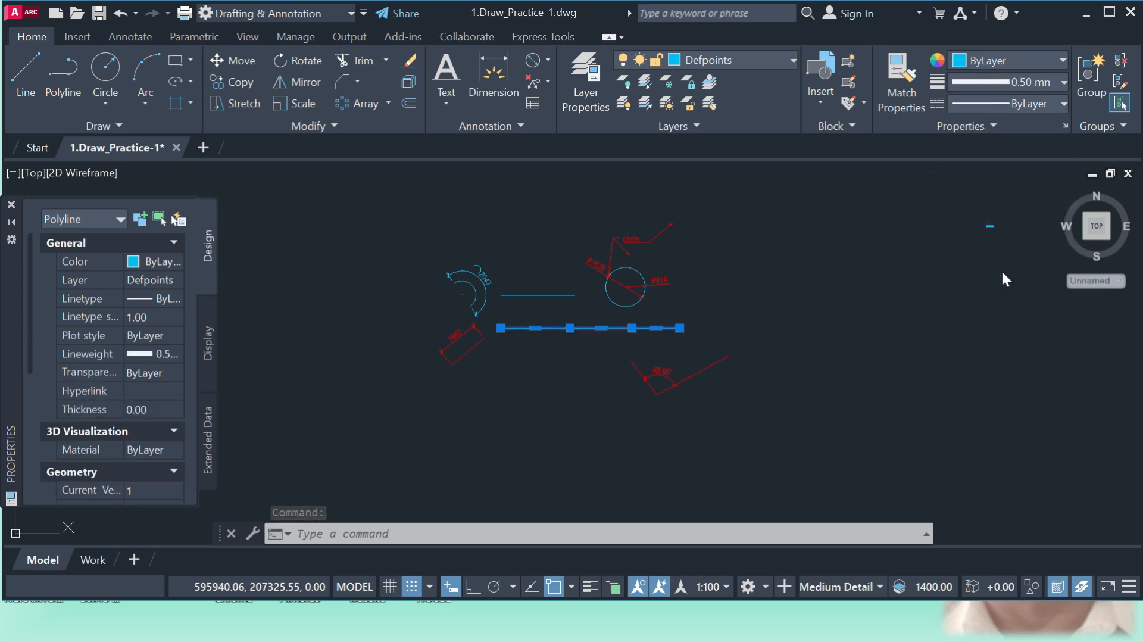
scroll(621, 328, "up", 2)
scroll(621, 328, "up", 2)
key("Escape")
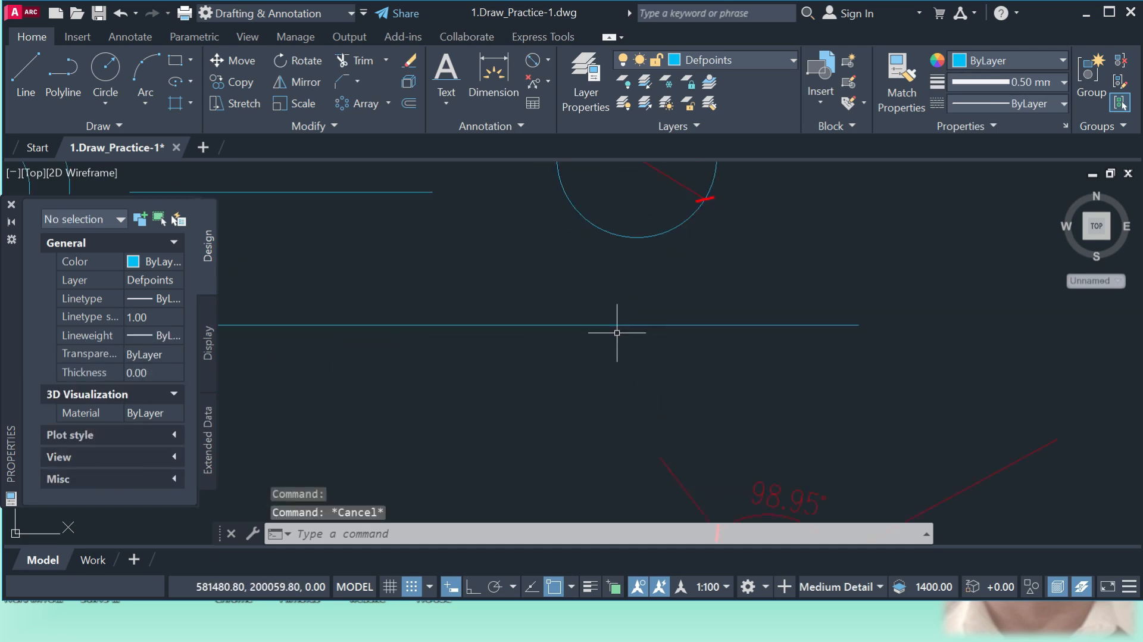
scroll(636, 334, "down", 2)
scroll(636, 333, "down", 2)
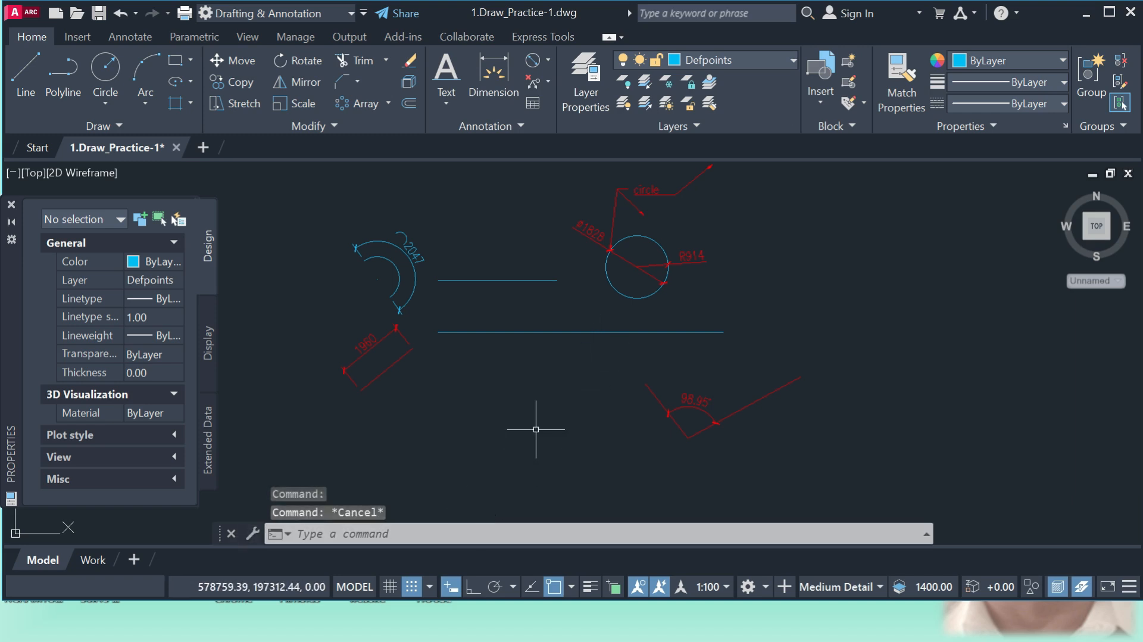
- Turn on lineweight display by setting the LWDISPLAY variable to 1, and inspect the long polyline
type("LW")
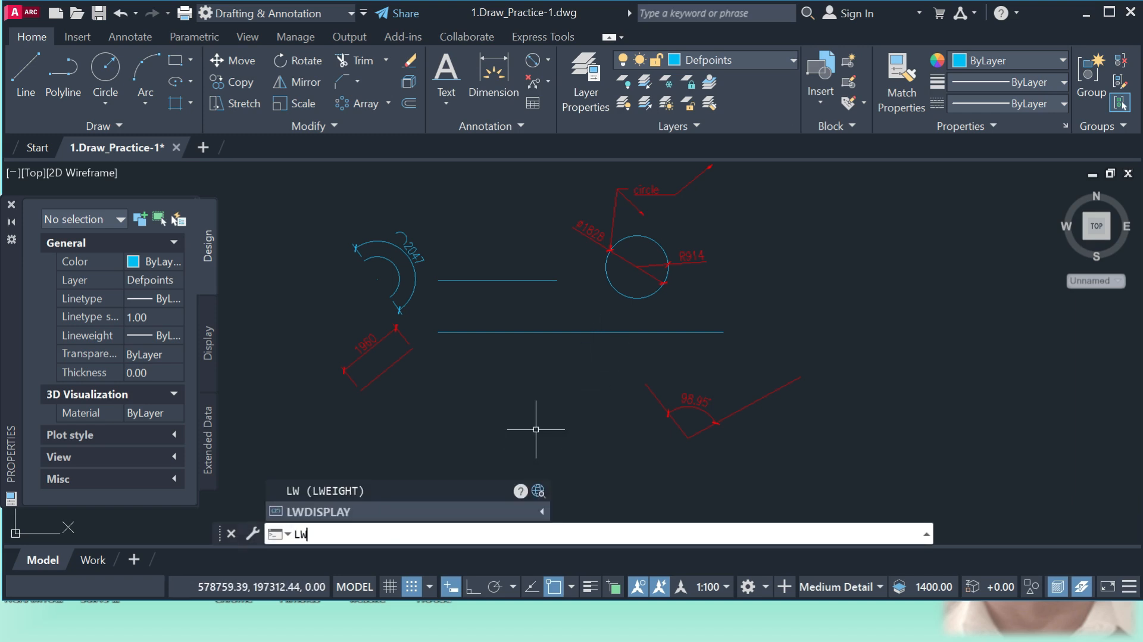
left_click(335, 512)
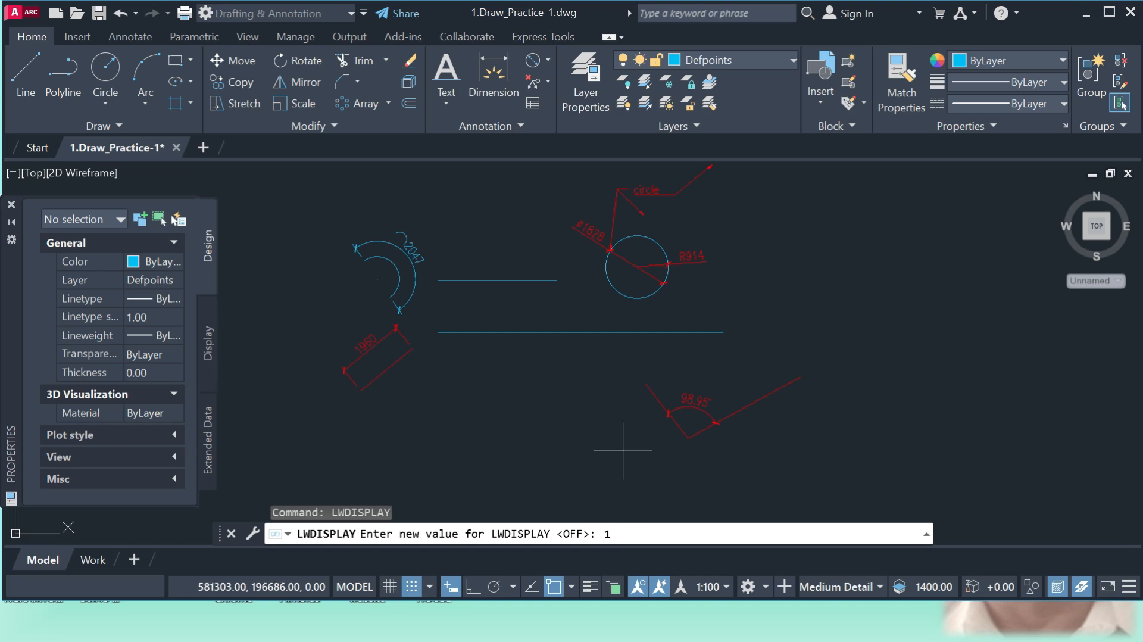
key("Return")
scroll(685, 321, "up", 5)
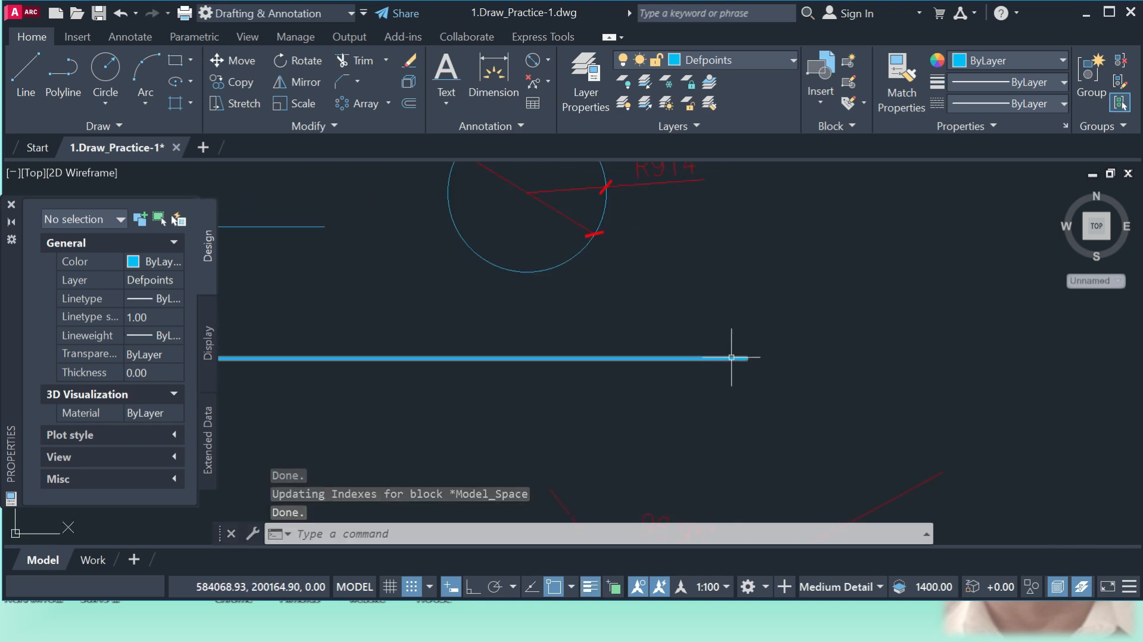
- Change the linetype of the long horizontal polyline to HIDDEN2 and clear the selection
left_click(722, 375)
left_click(702, 330)
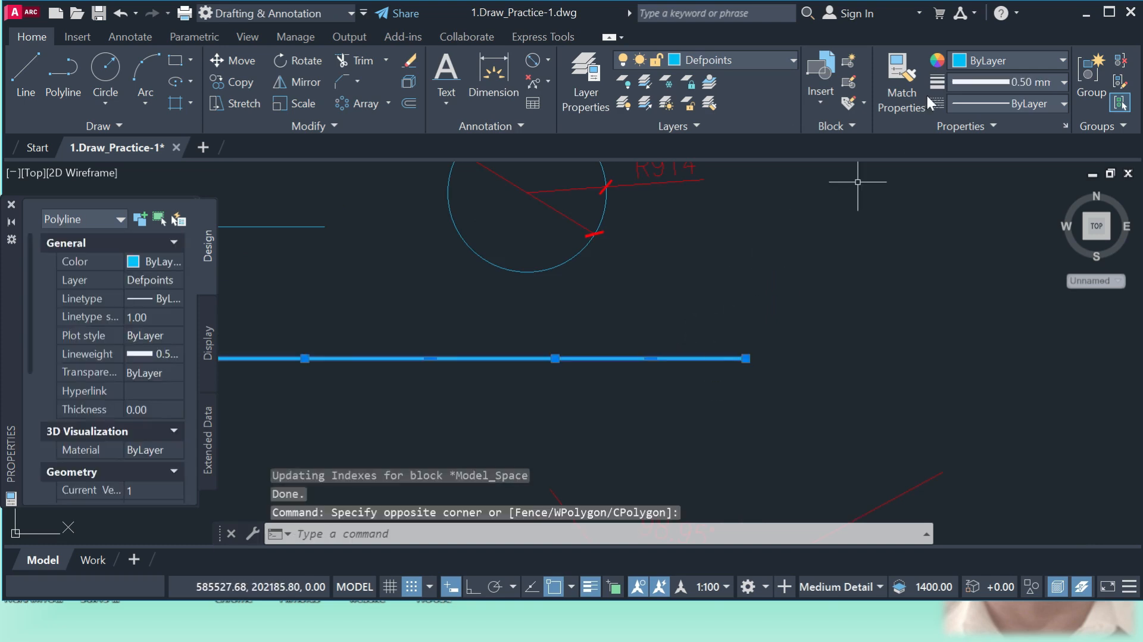
left_click(1030, 104)
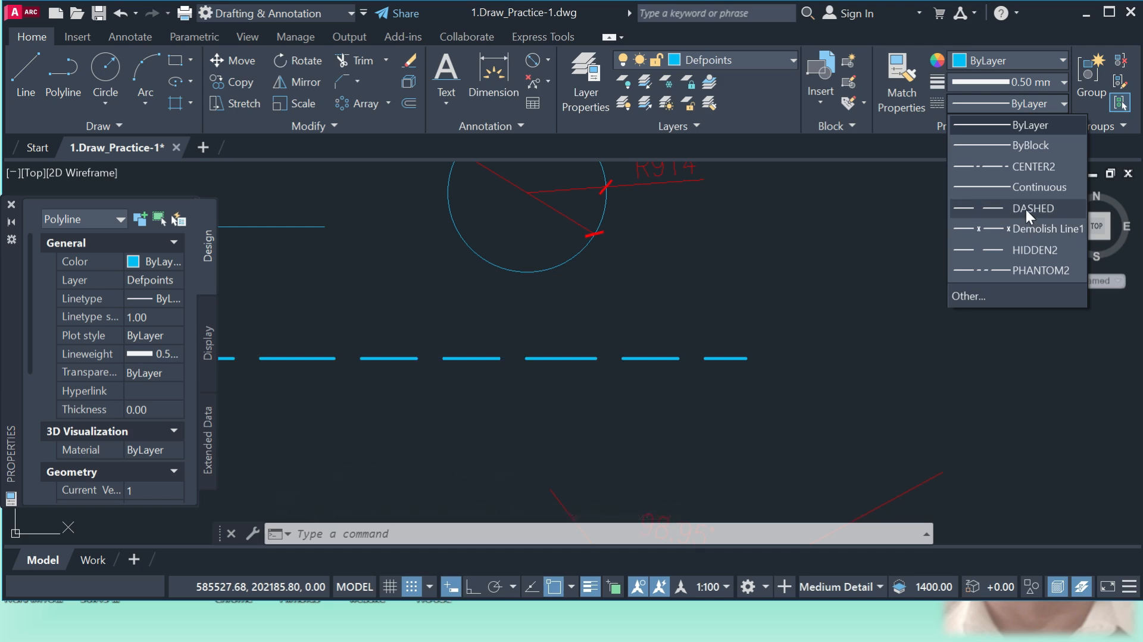
left_click(1019, 249)
scroll(675, 405, "down", 2)
key("Escape")
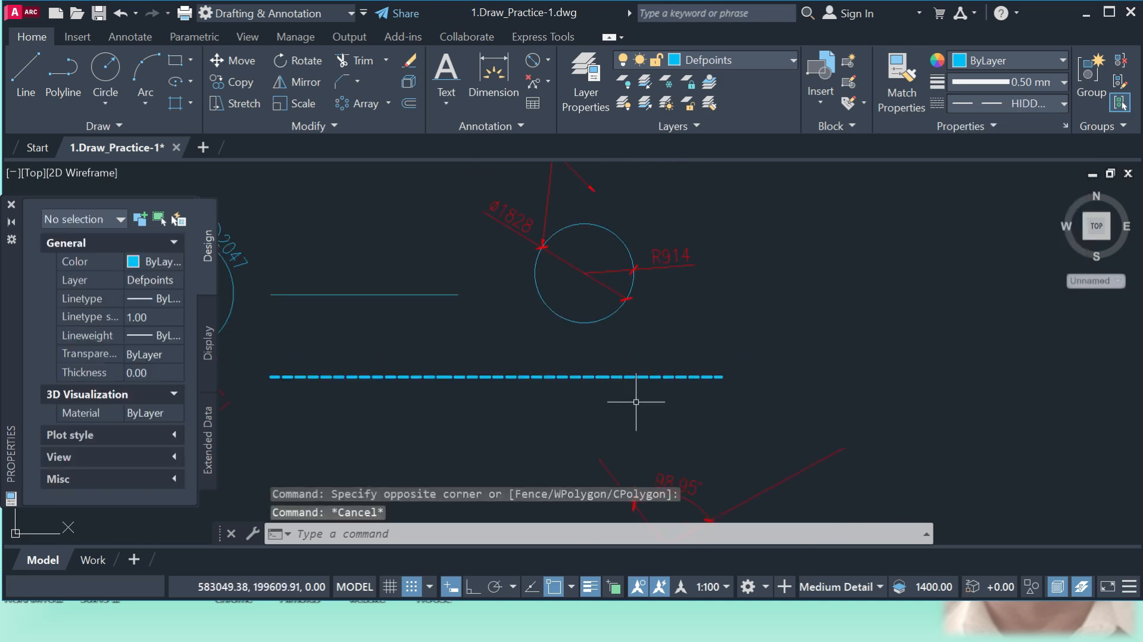
left_click(1004, 103)
left_click(1004, 101)
left_click(996, 80)
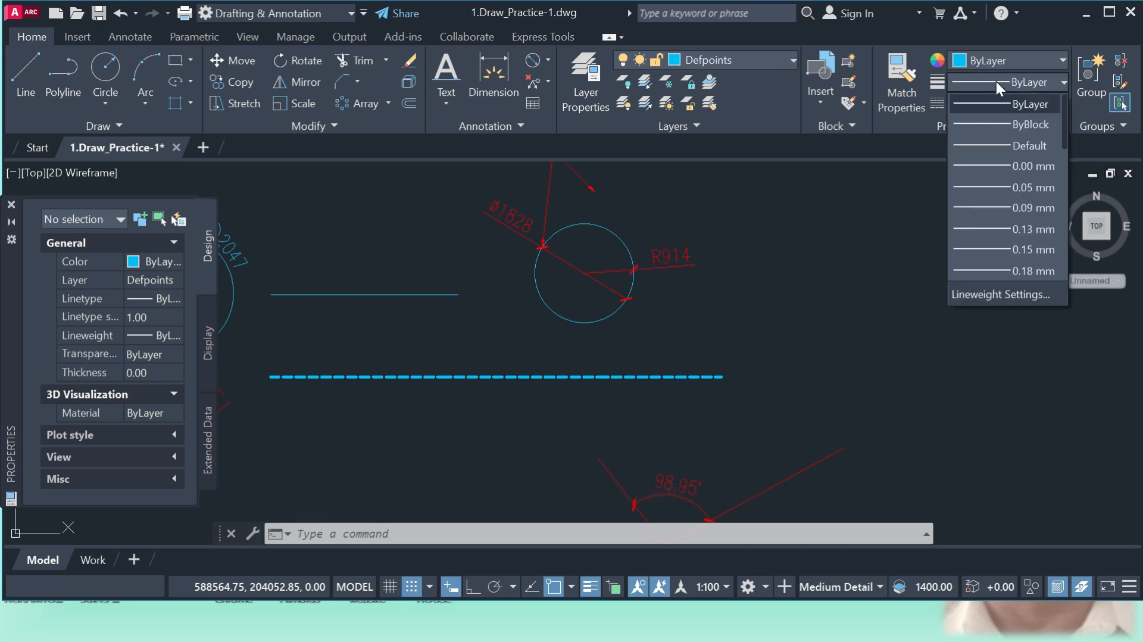
left_click(992, 81)
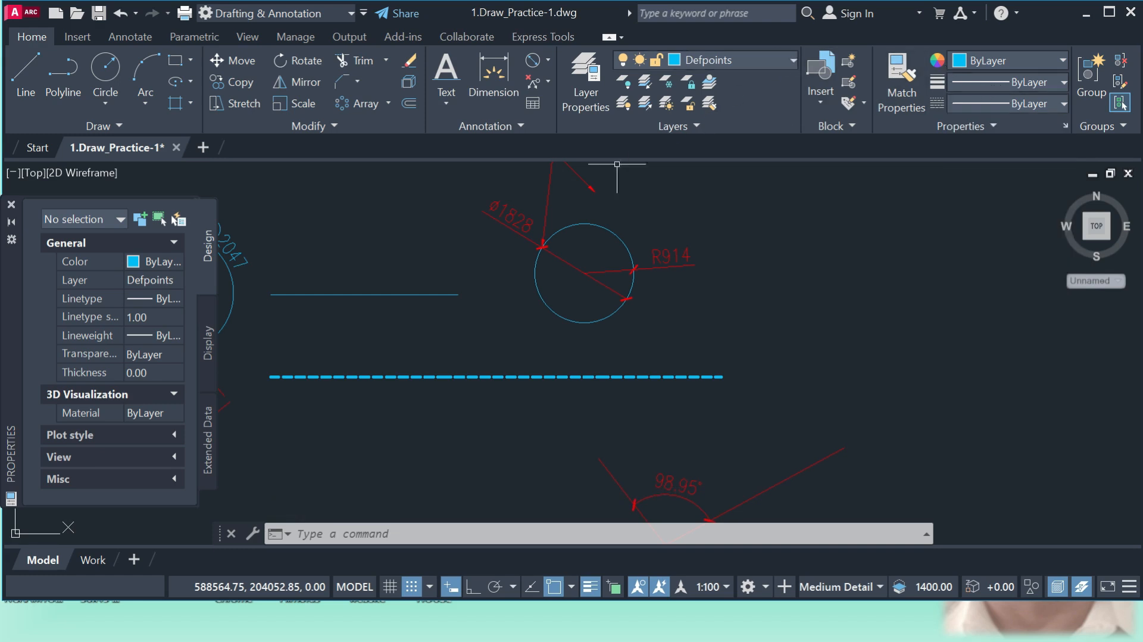
scroll(723, 325, "down", 4)
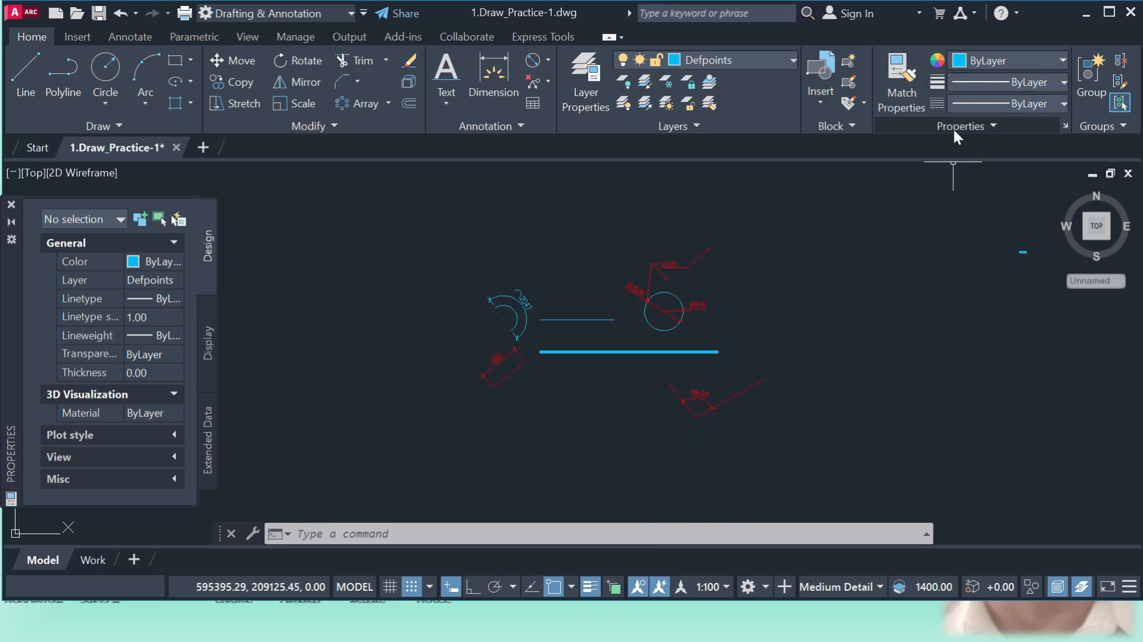
scroll(574, 255, "down", 2)
scroll(716, 322, "up", 2)
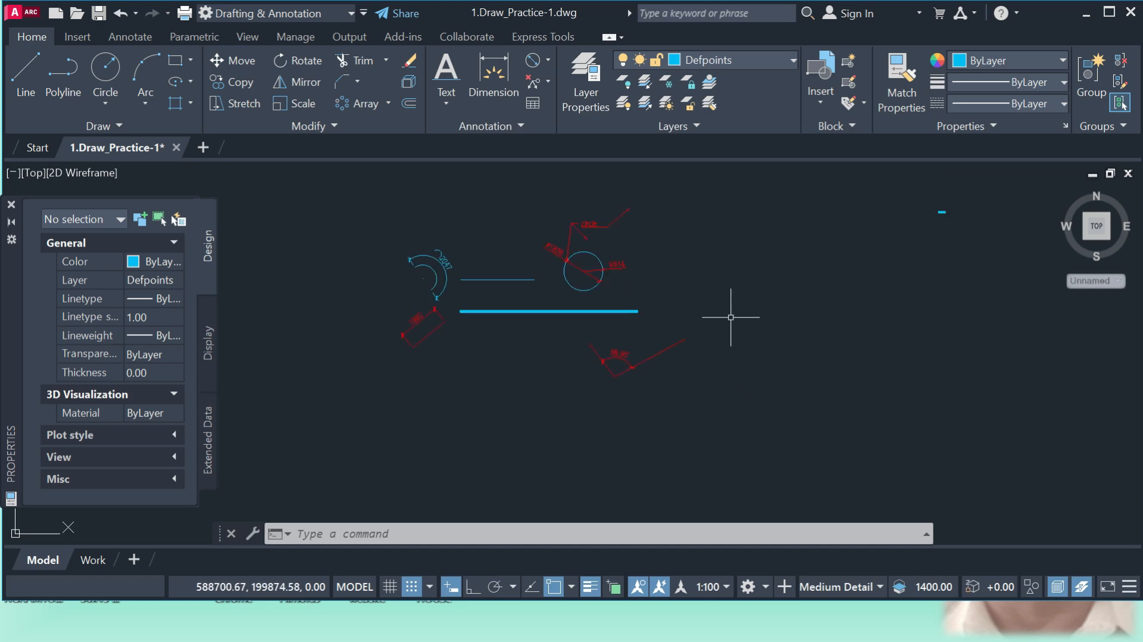
- Group all the drawn shapes together with their dimensions and leader into one unnamed group
key("Escape")
key("Escape")
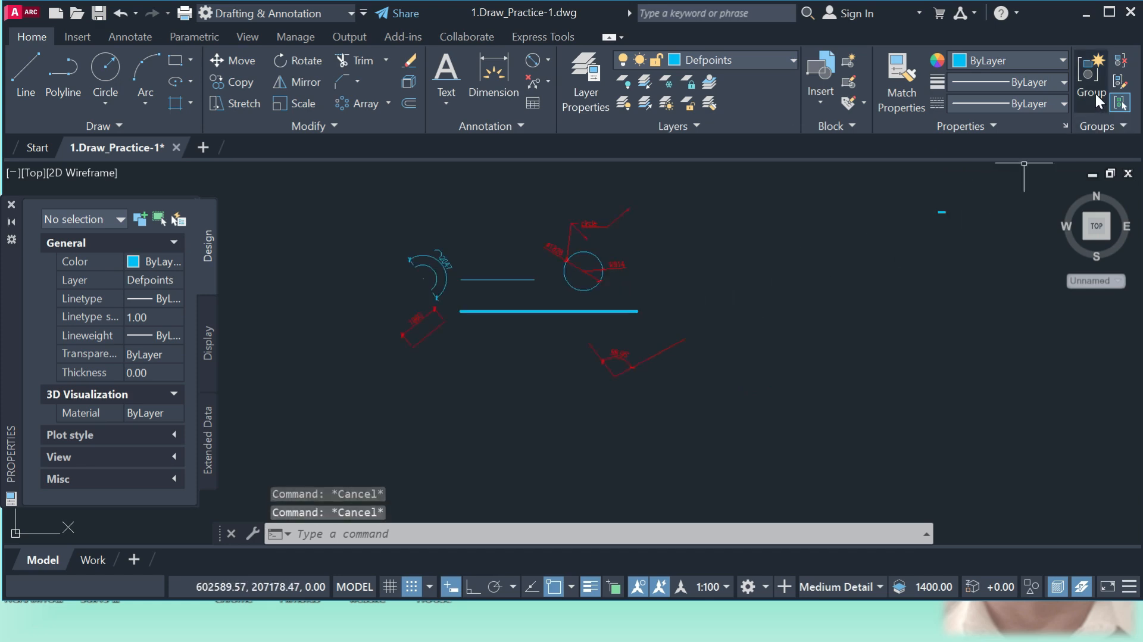
left_click(756, 418)
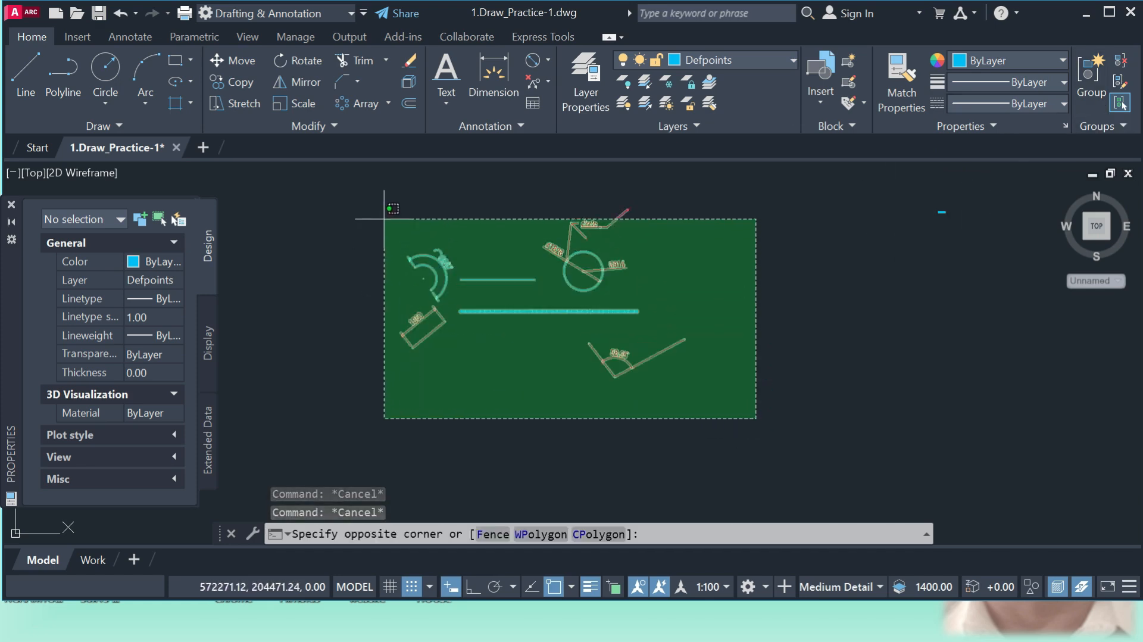
left_click(384, 219)
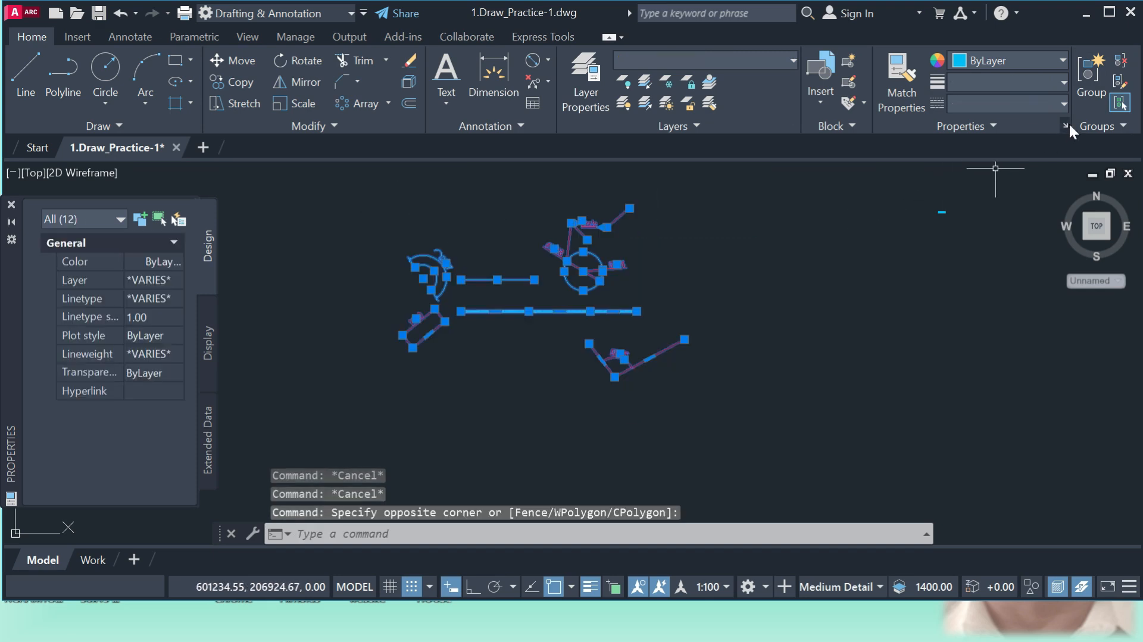
left_click(1086, 80)
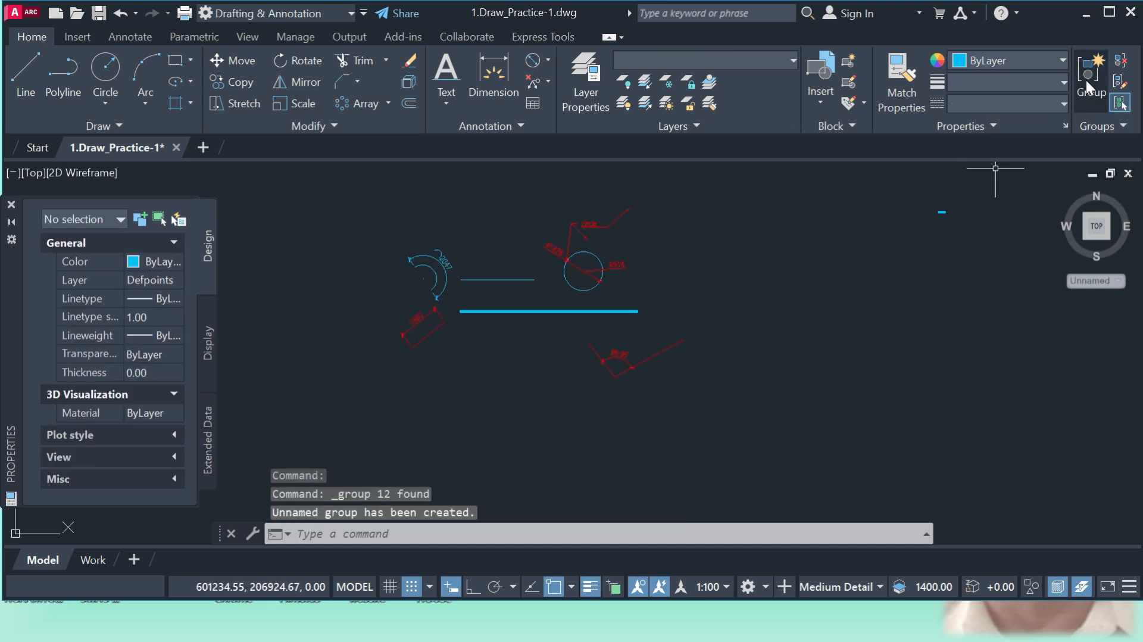
- Ungroup the grouped shapes and dimensions, and check by selecting the circle on its own
left_click(624, 360)
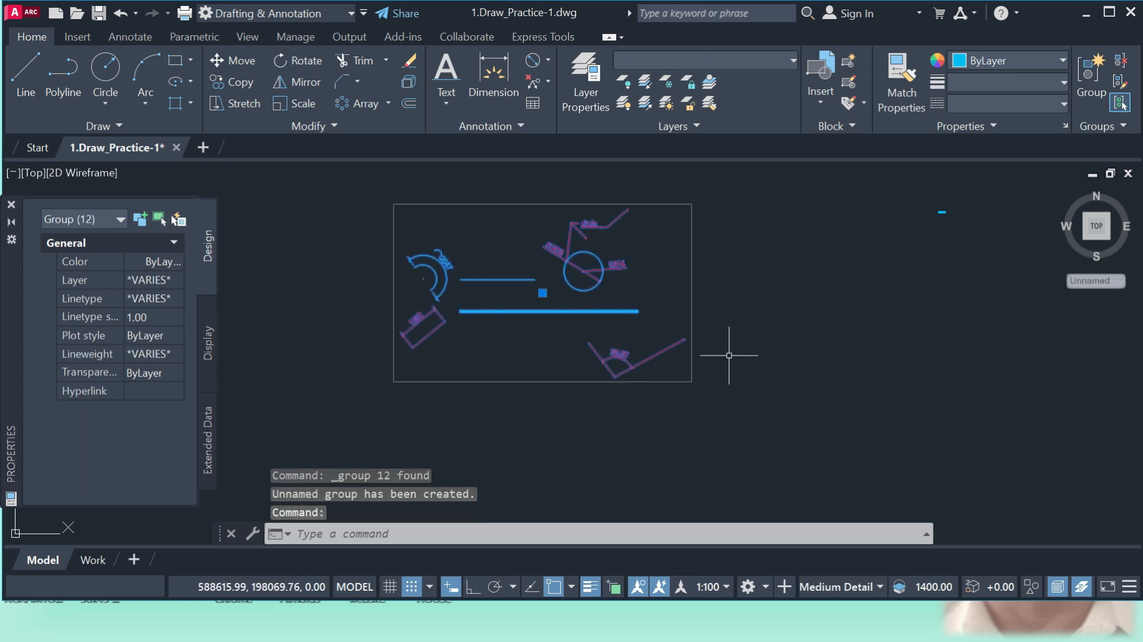
right_click(665, 259)
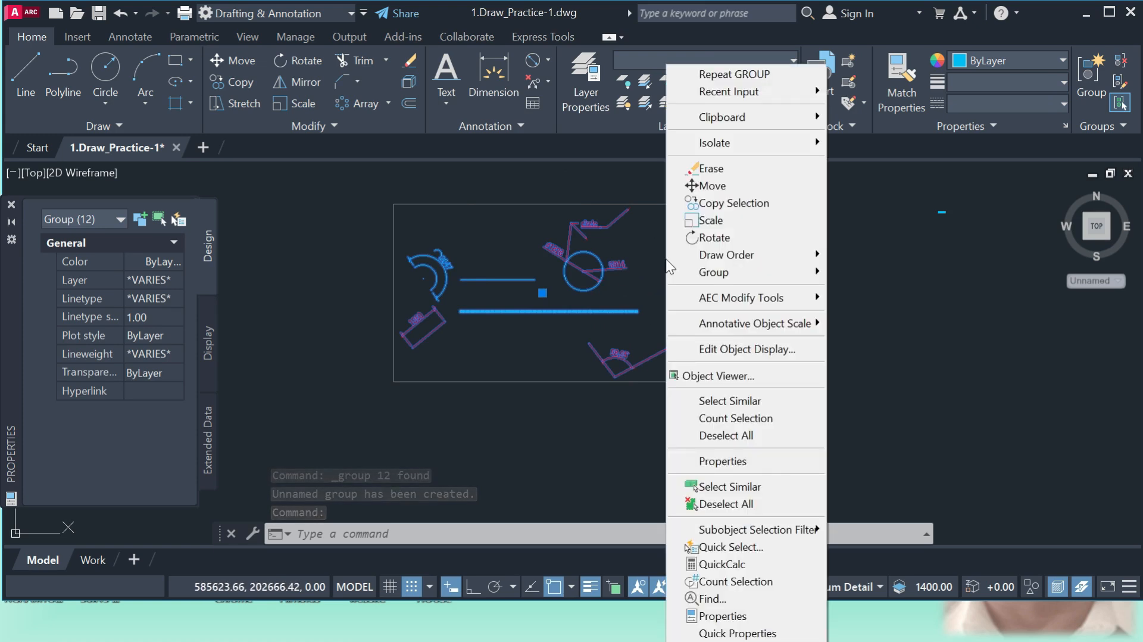
mouse_move(744, 272)
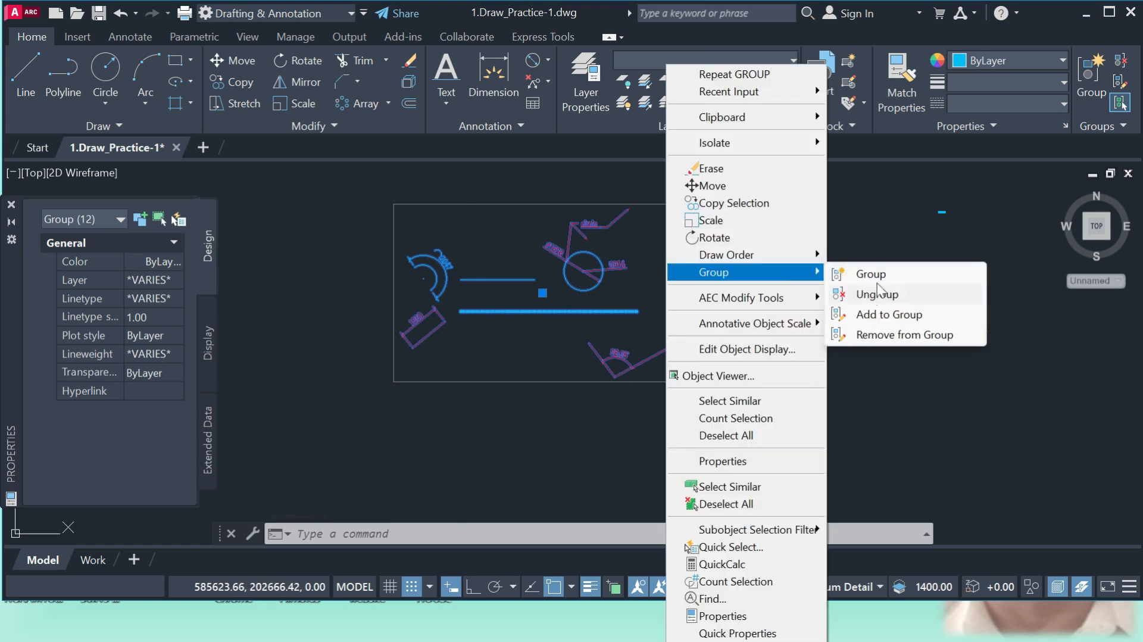
left_click(937, 288)
left_click(987, 193)
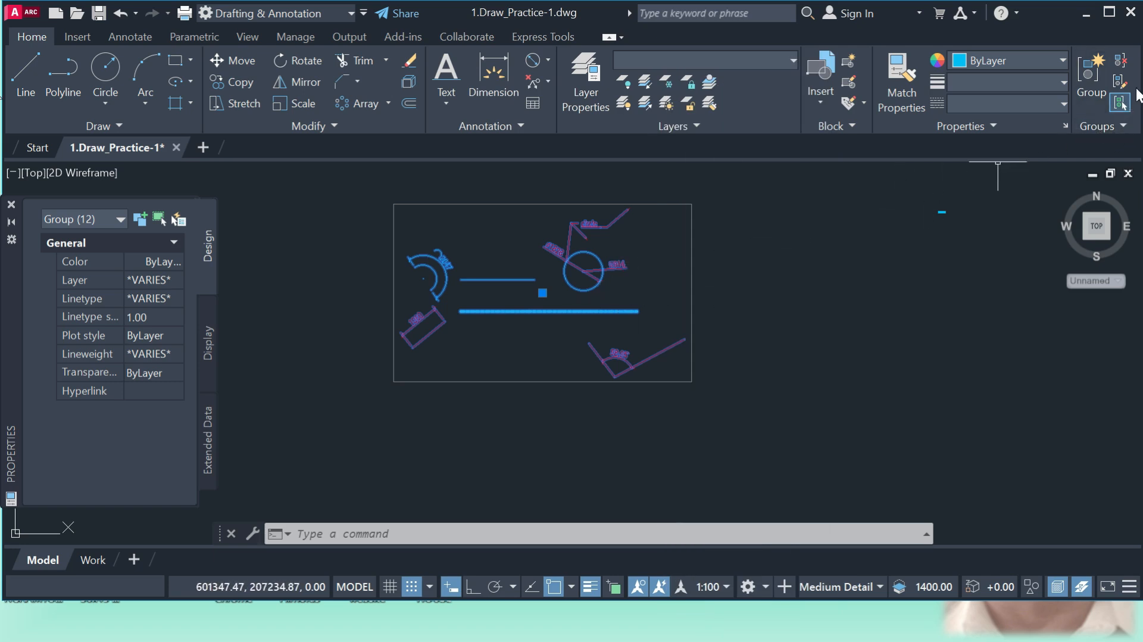
left_click(1124, 62)
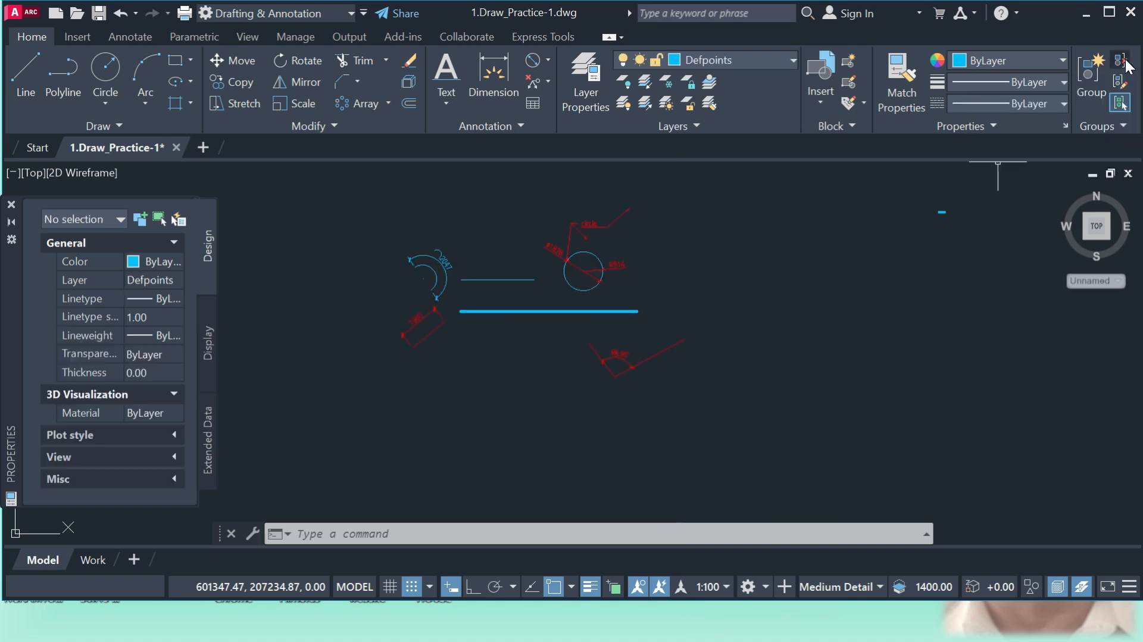
left_click(584, 253)
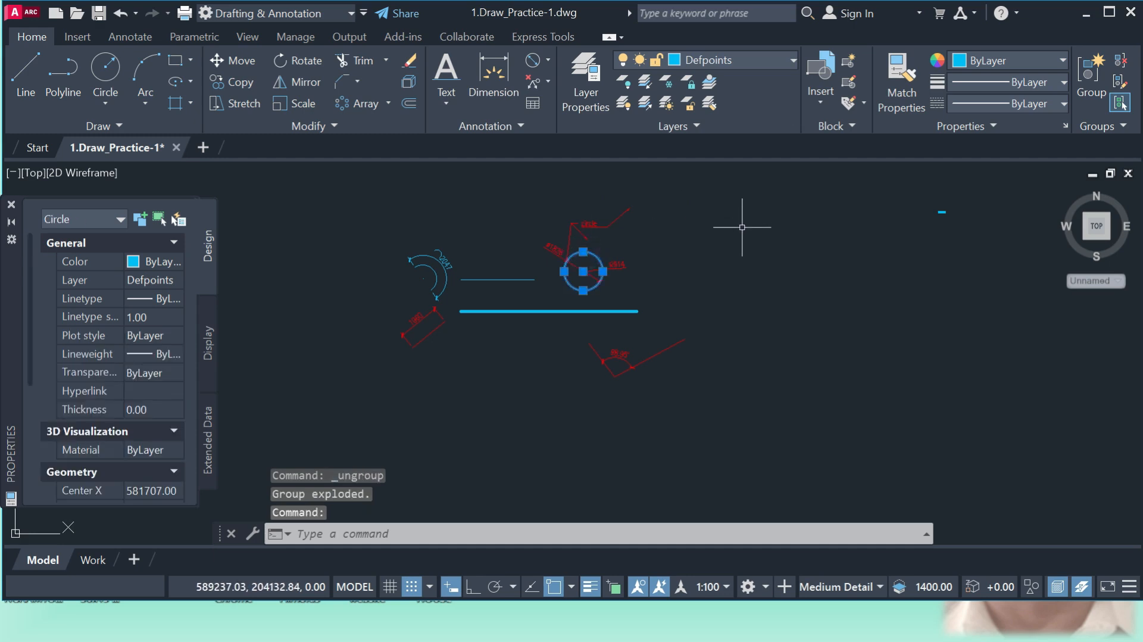
key("Escape")
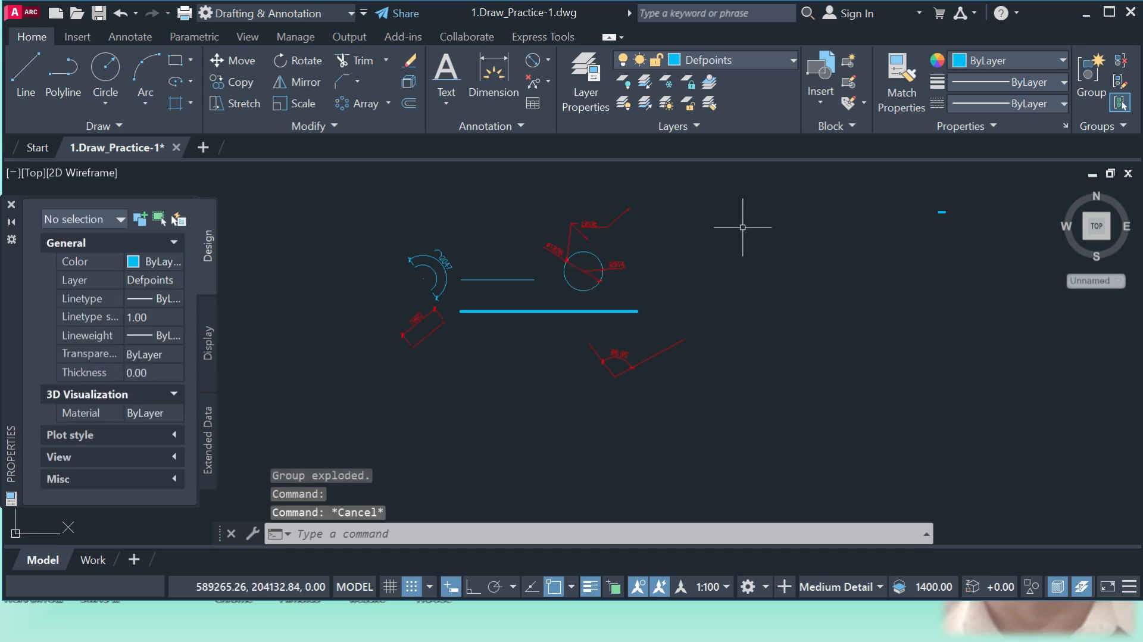
- Look over the insert and annotation tools, including the current text, dimension, multileader and table styles
scroll(485, 358, "down", 2)
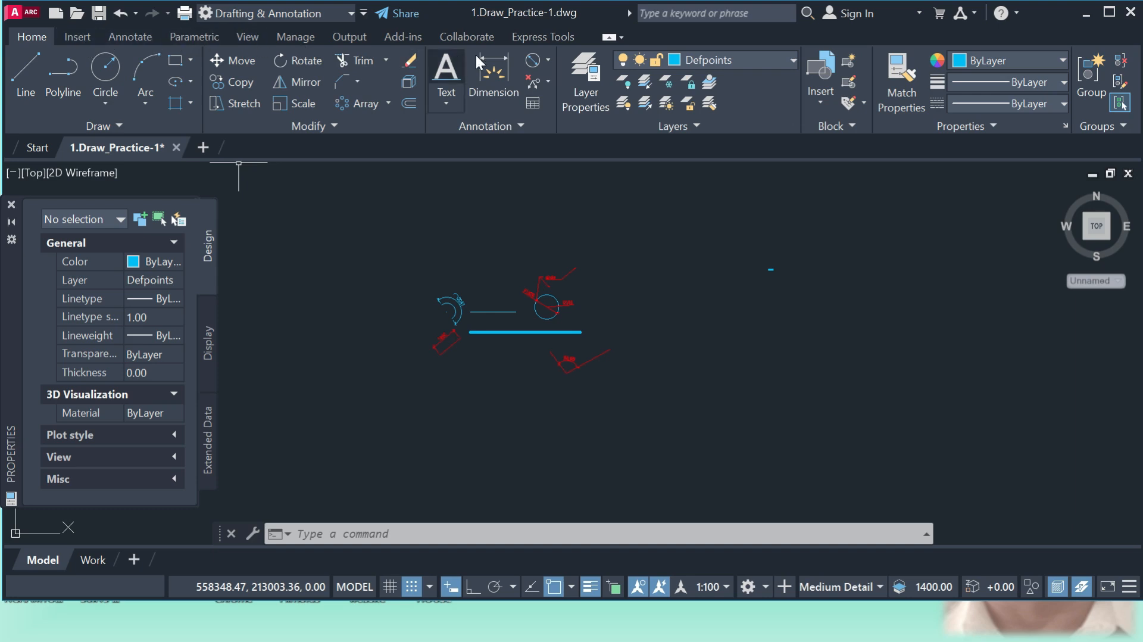
left_click(76, 37)
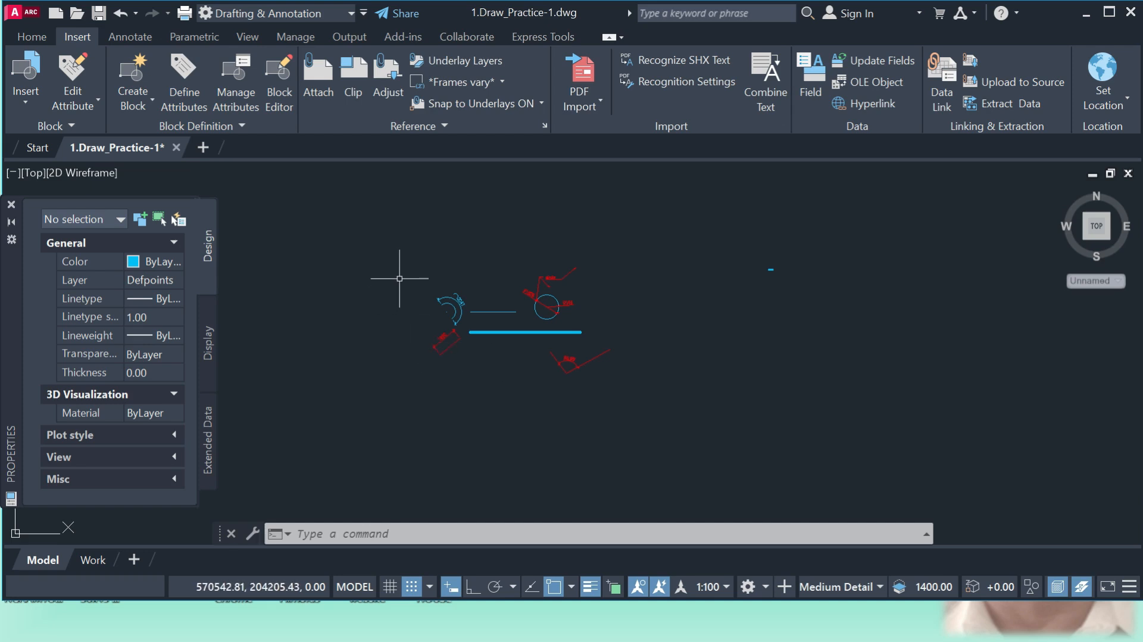
left_click(131, 37)
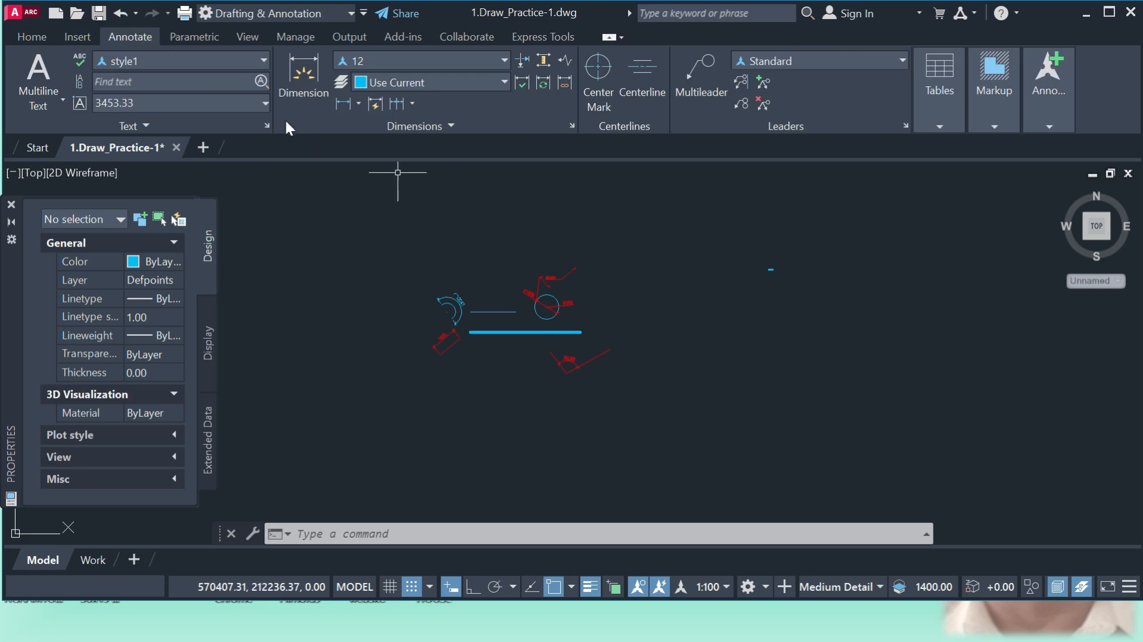
left_click(32, 37)
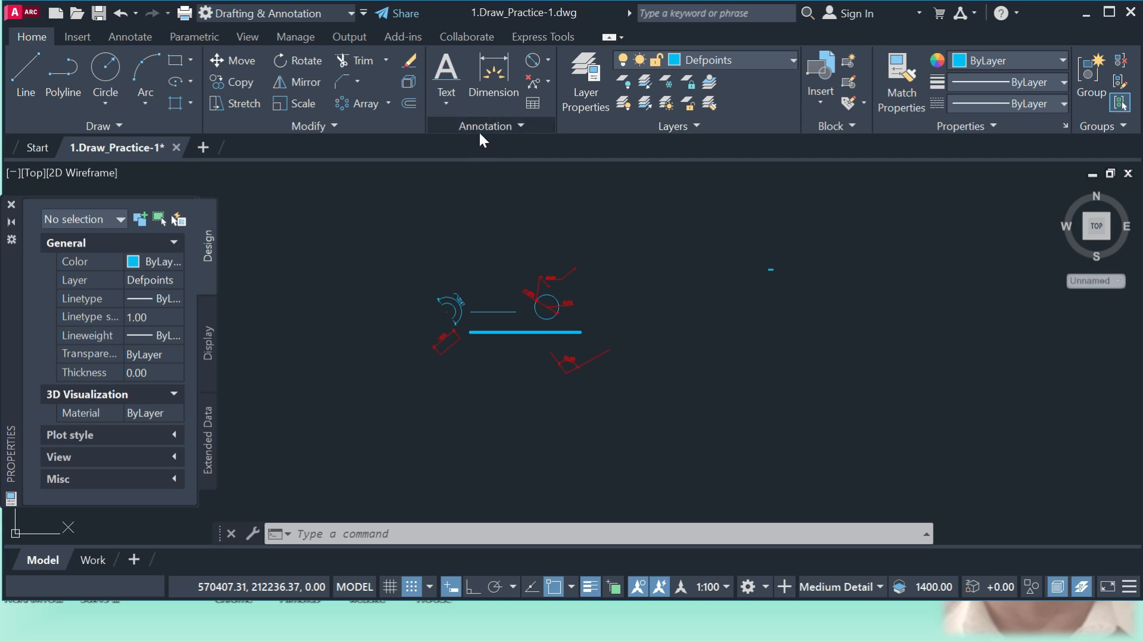
left_click(144, 37)
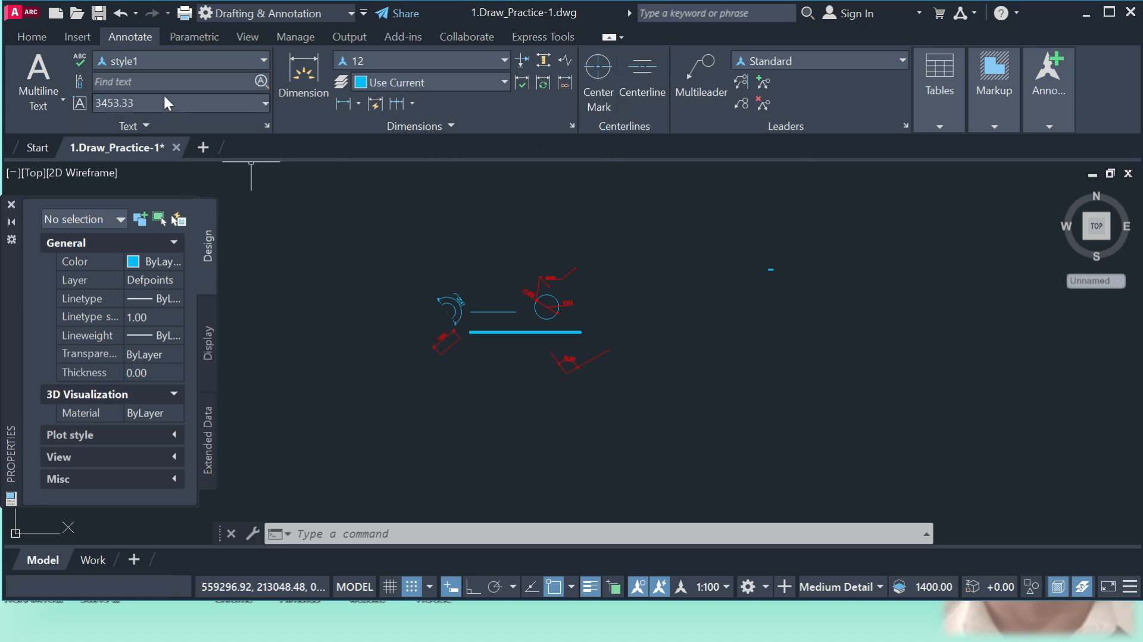
left_click(38, 36)
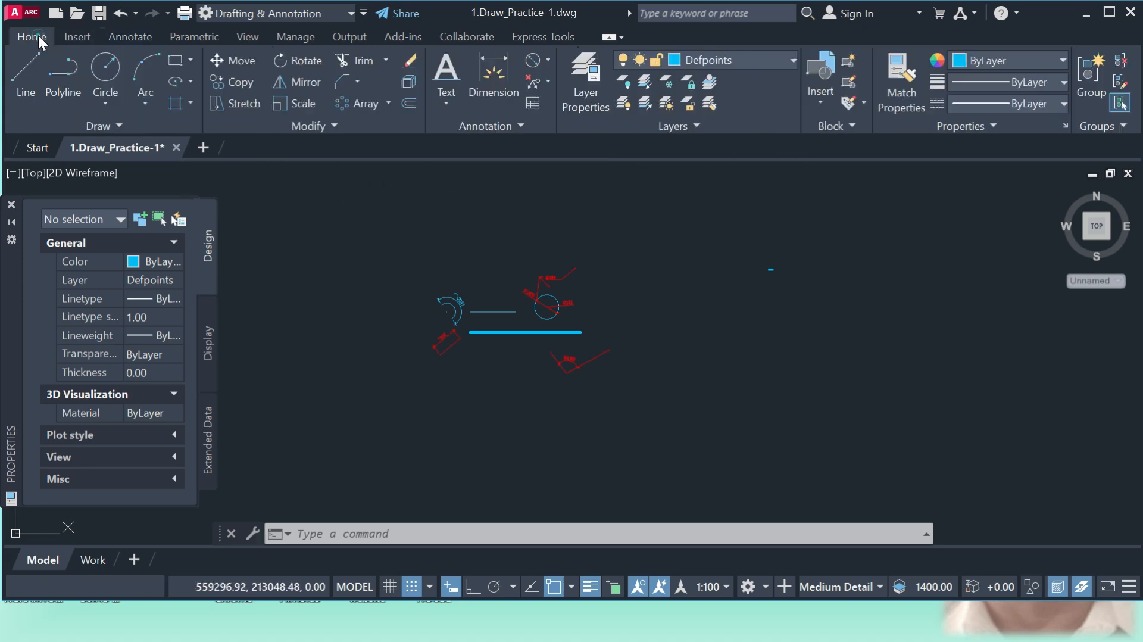
left_click(517, 126)
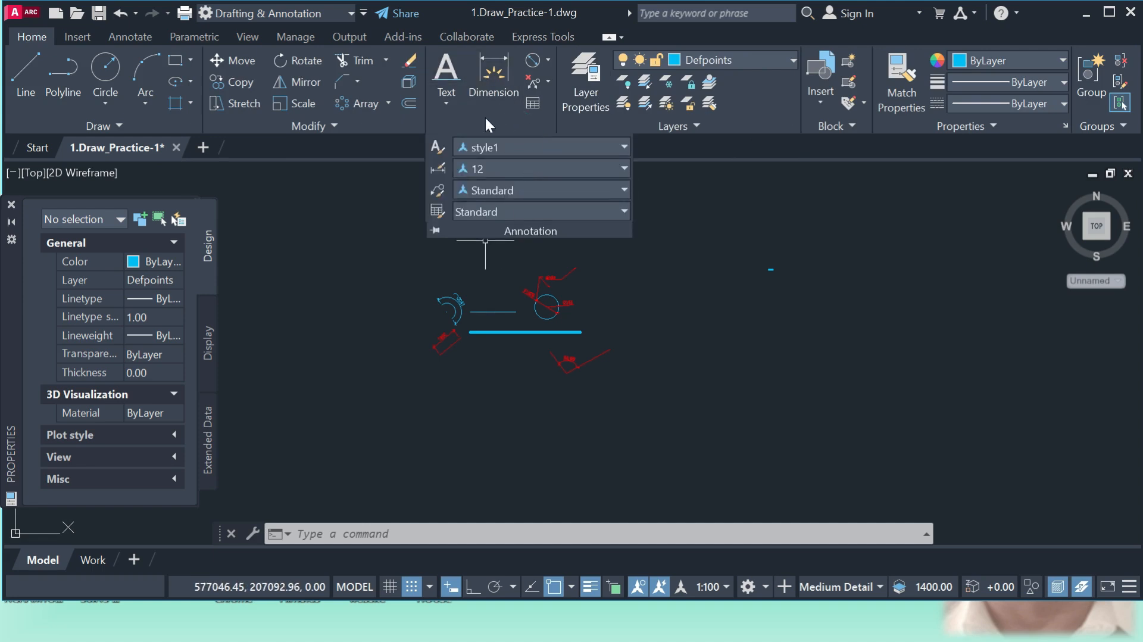
left_click(388, 220)
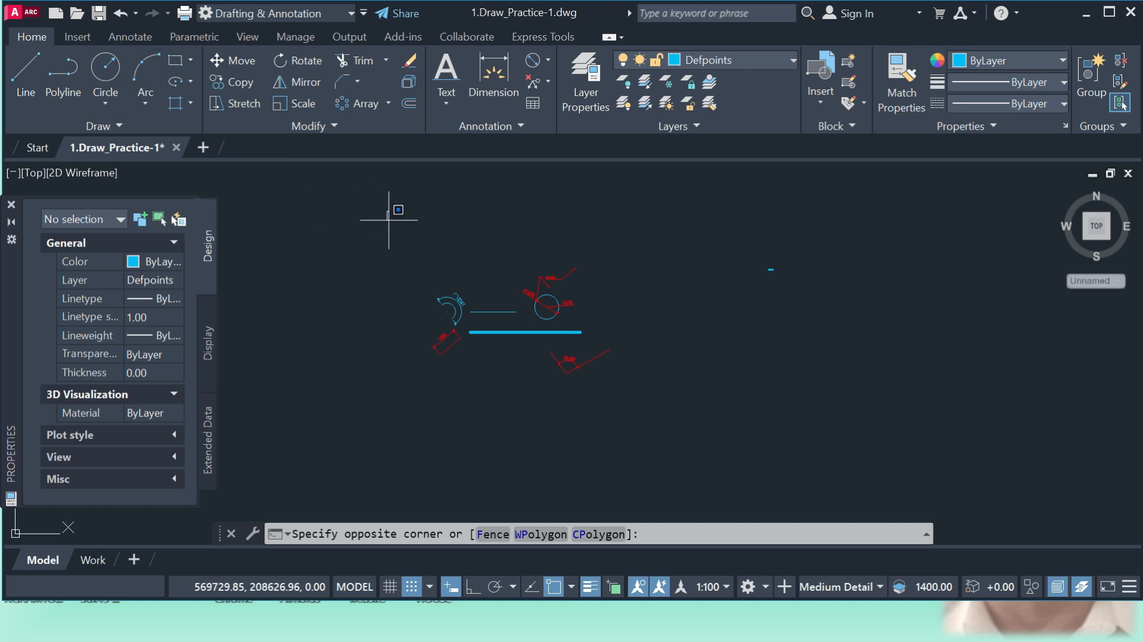
- Look over the annotation, parametric, view, management, output, add-in, collaboration and express toolsets, including the available DWFx, DWF and PDF export formats
left_click(130, 36)
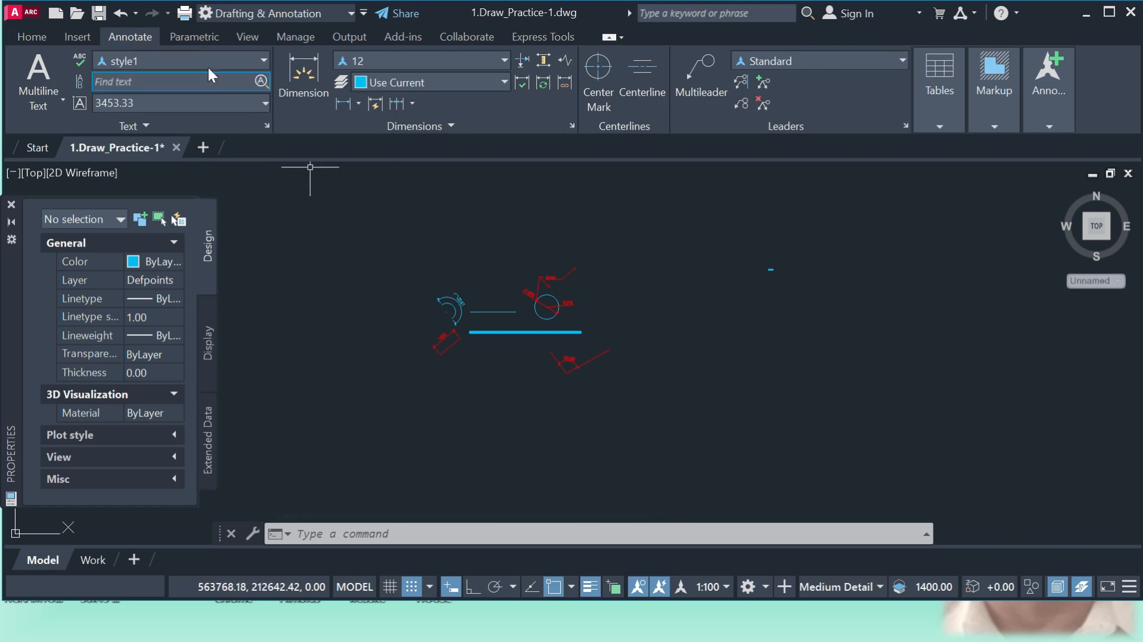
left_click(194, 36)
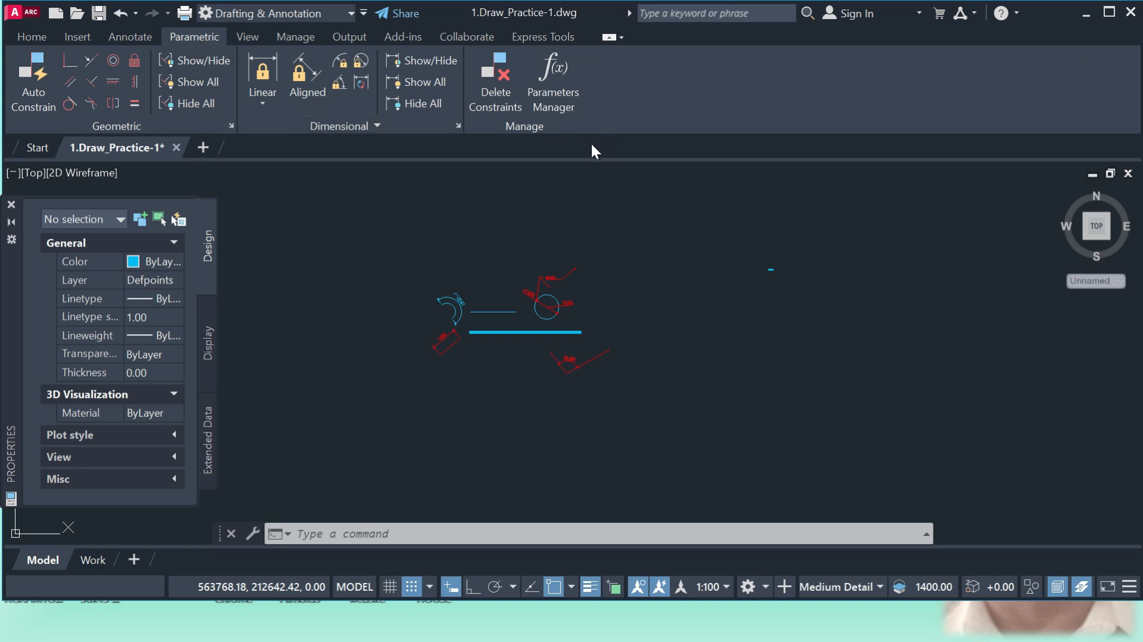
left_click(247, 37)
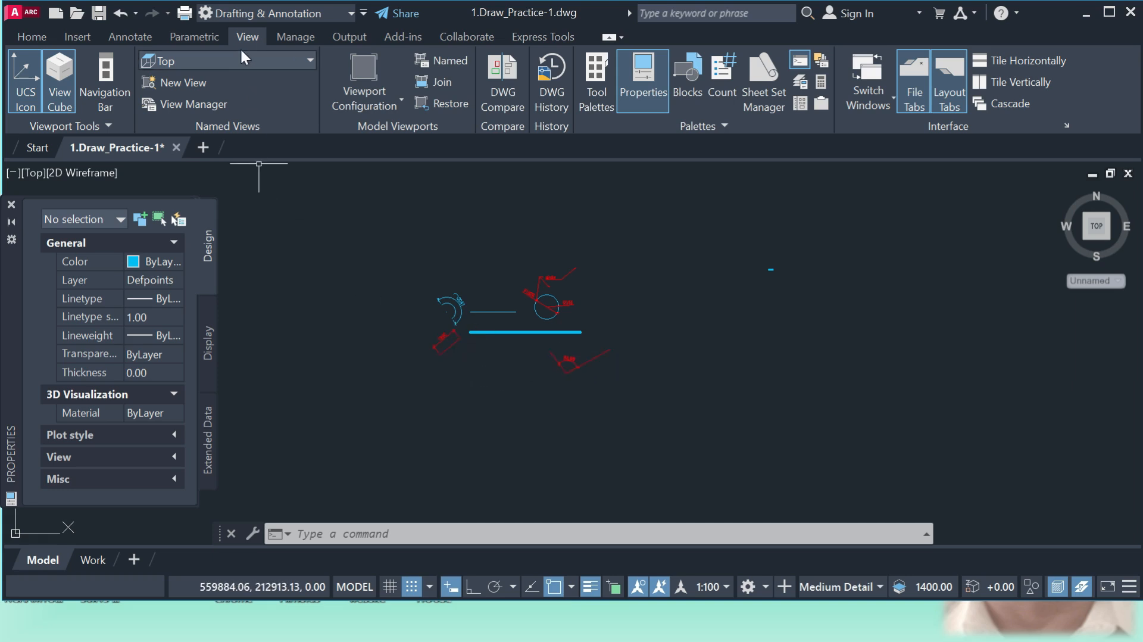
left_click(293, 37)
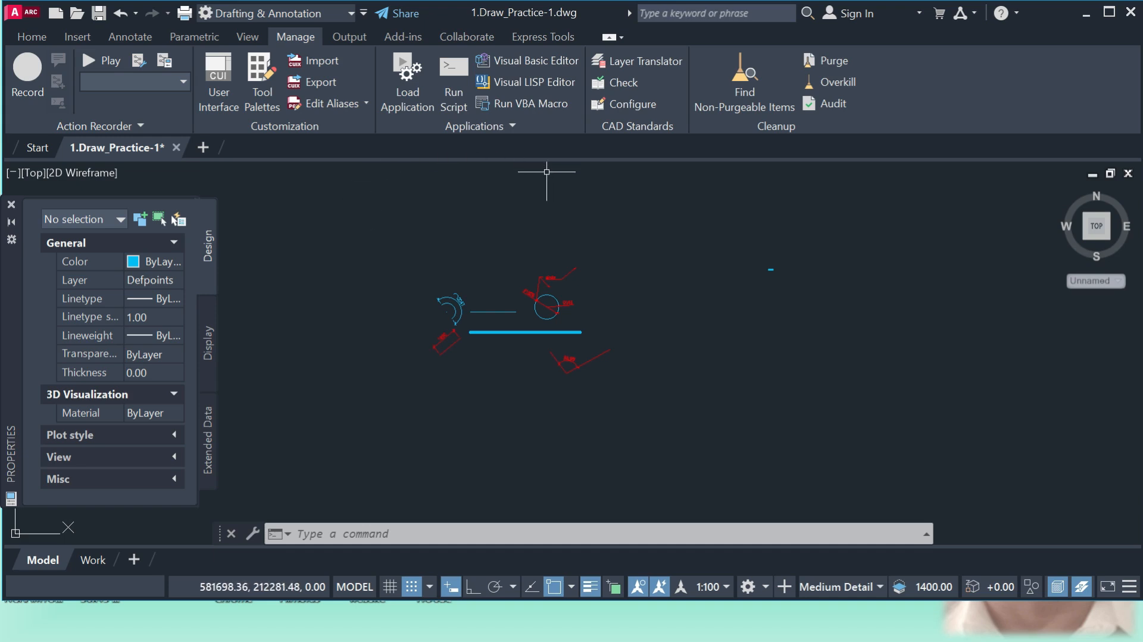
left_click(355, 36)
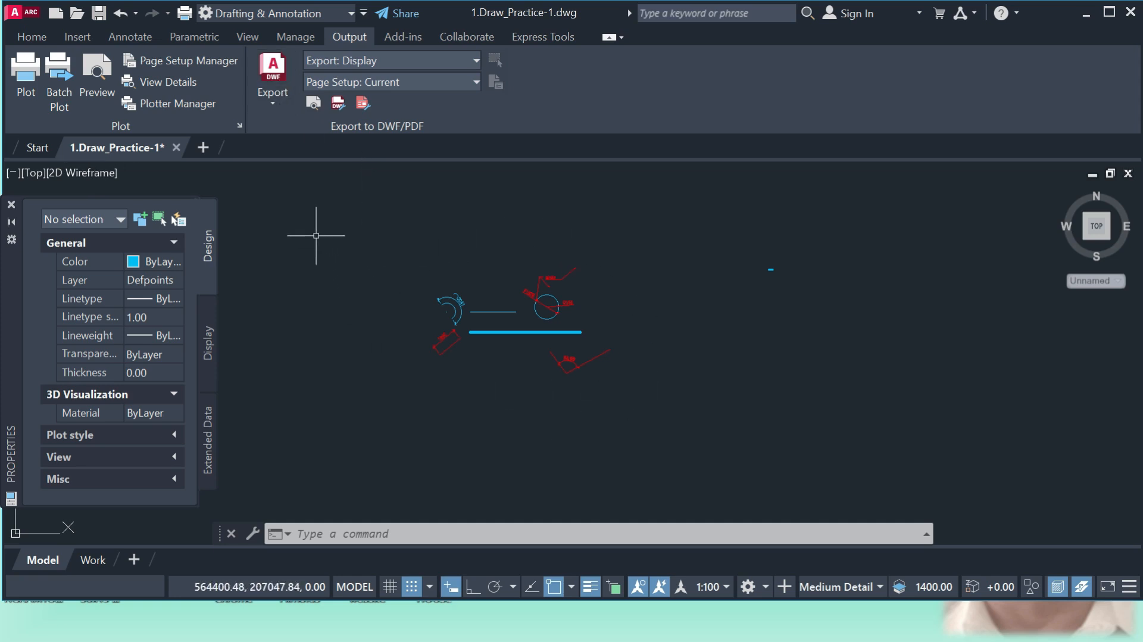
left_click(273, 102)
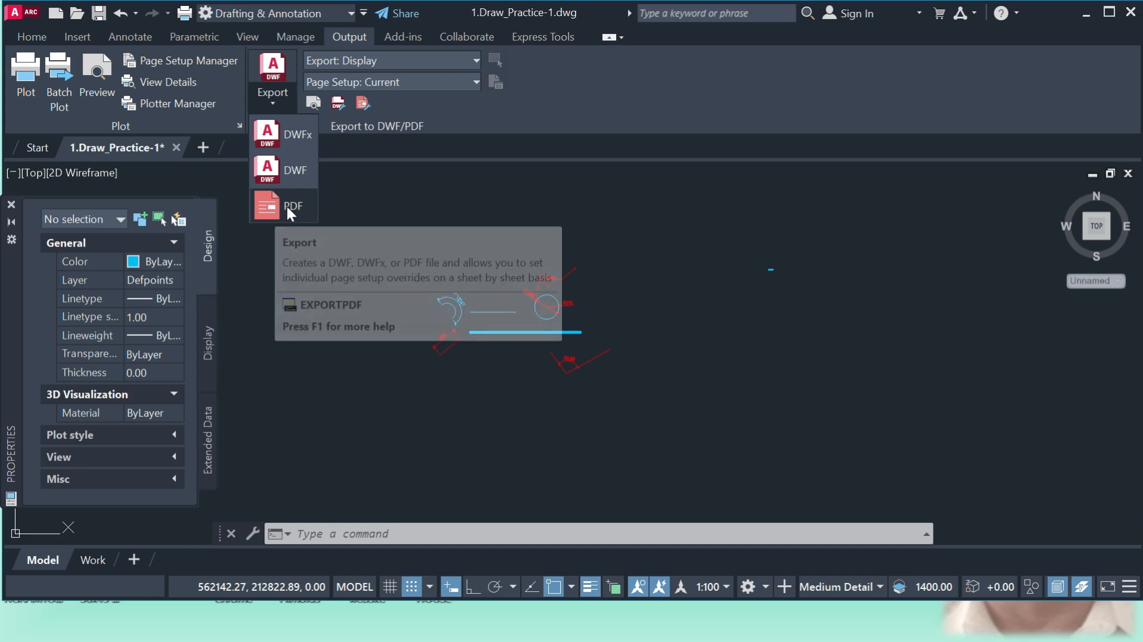
left_click(401, 200)
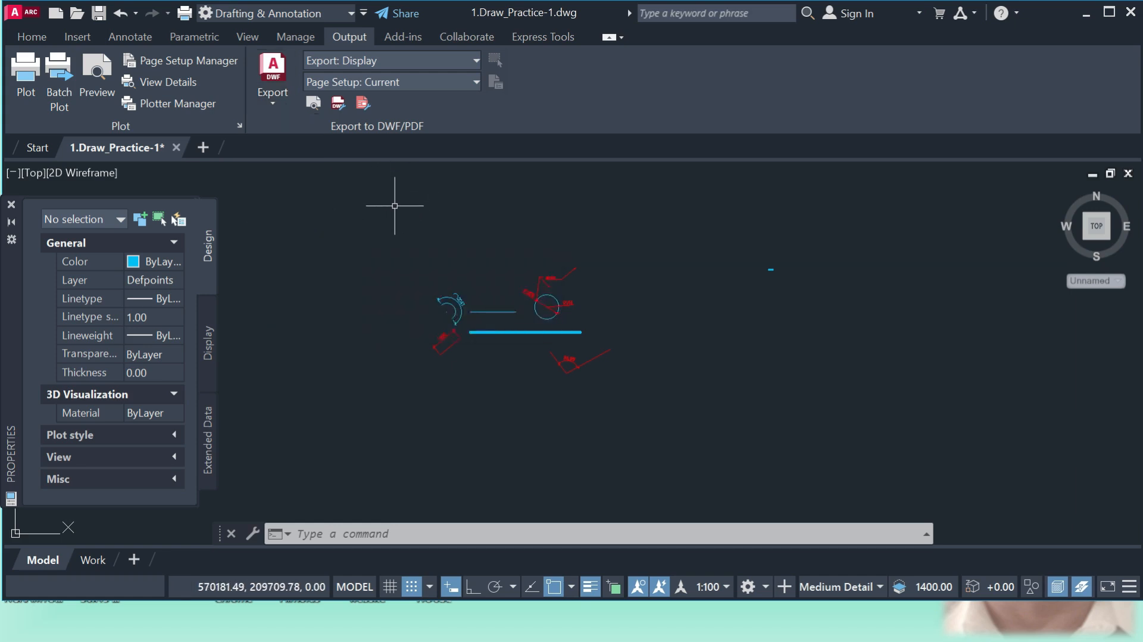
left_click(410, 38)
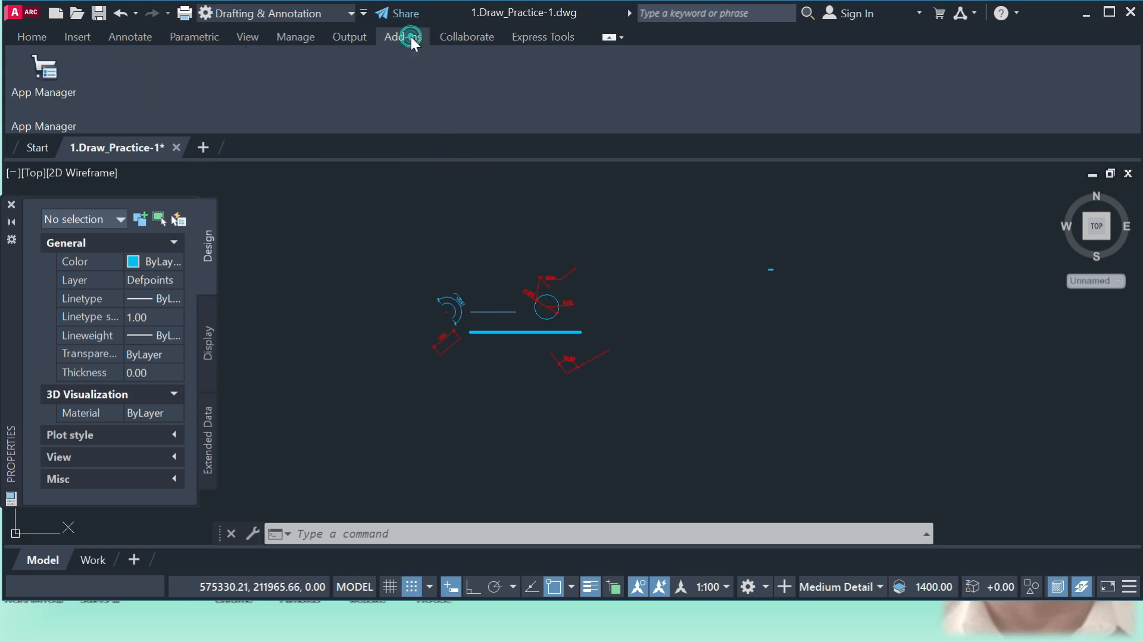
left_click(470, 41)
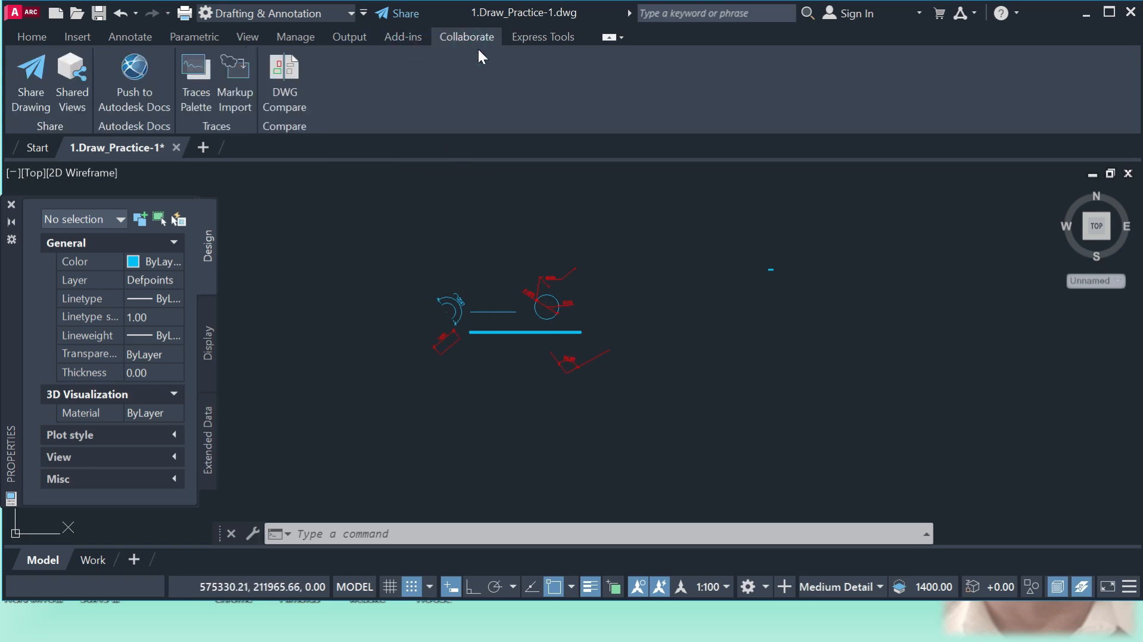
left_click(532, 36)
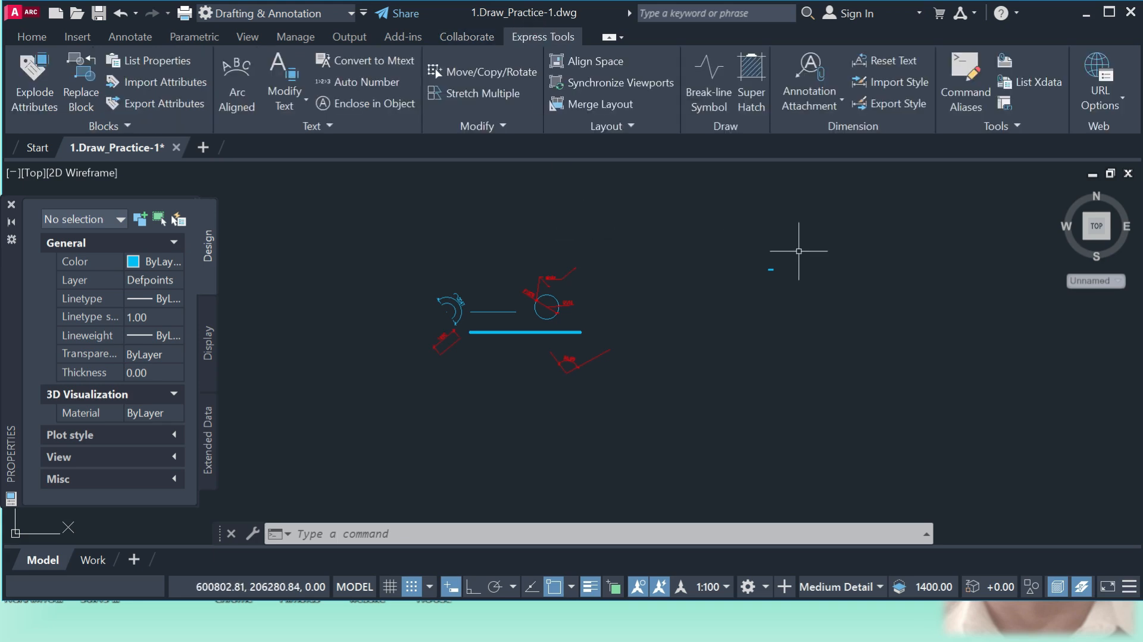
- Draw a steeply sloping break line about 1750 units long in the empty area right of the circle, with the break symbol at its midpoint
scroll(911, 279, "up", 2)
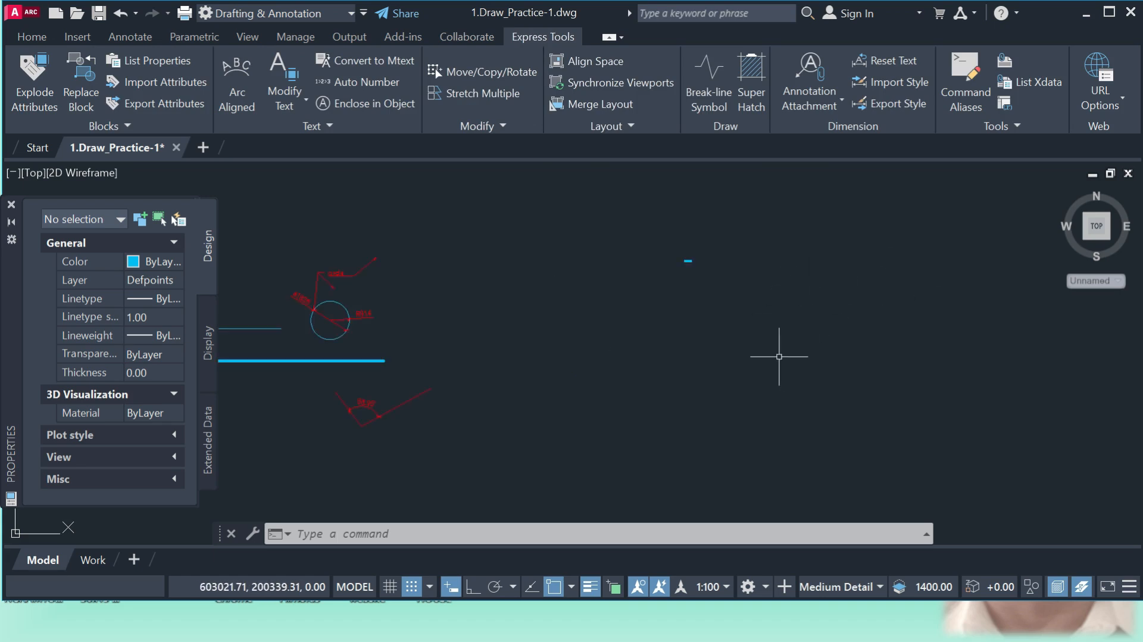
left_click(713, 72)
left_click(644, 296)
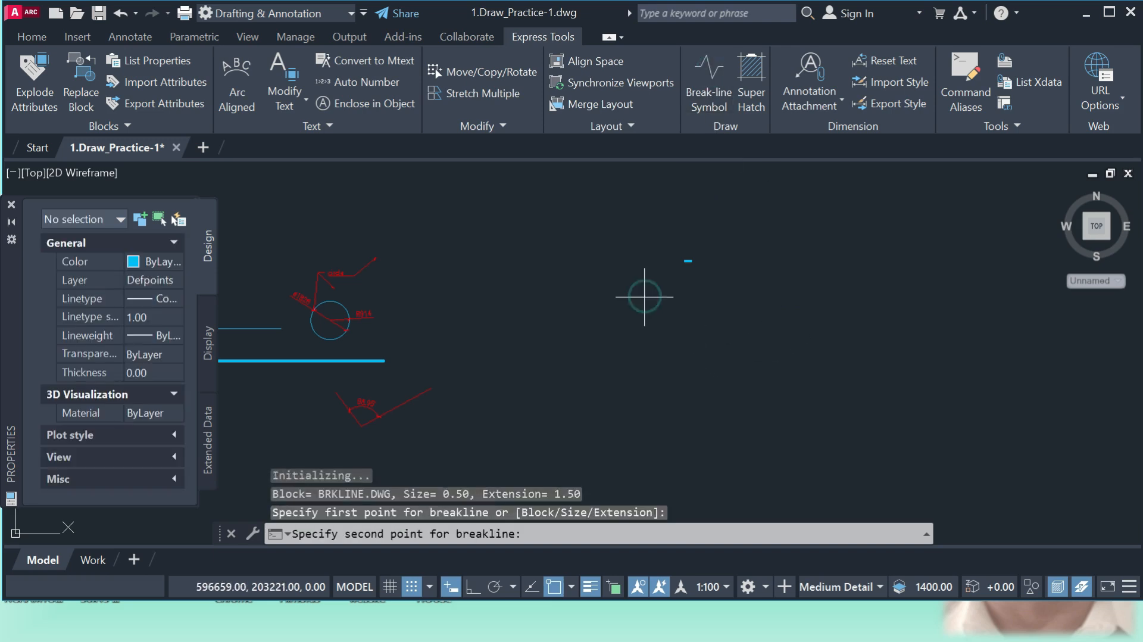
left_click(654, 332)
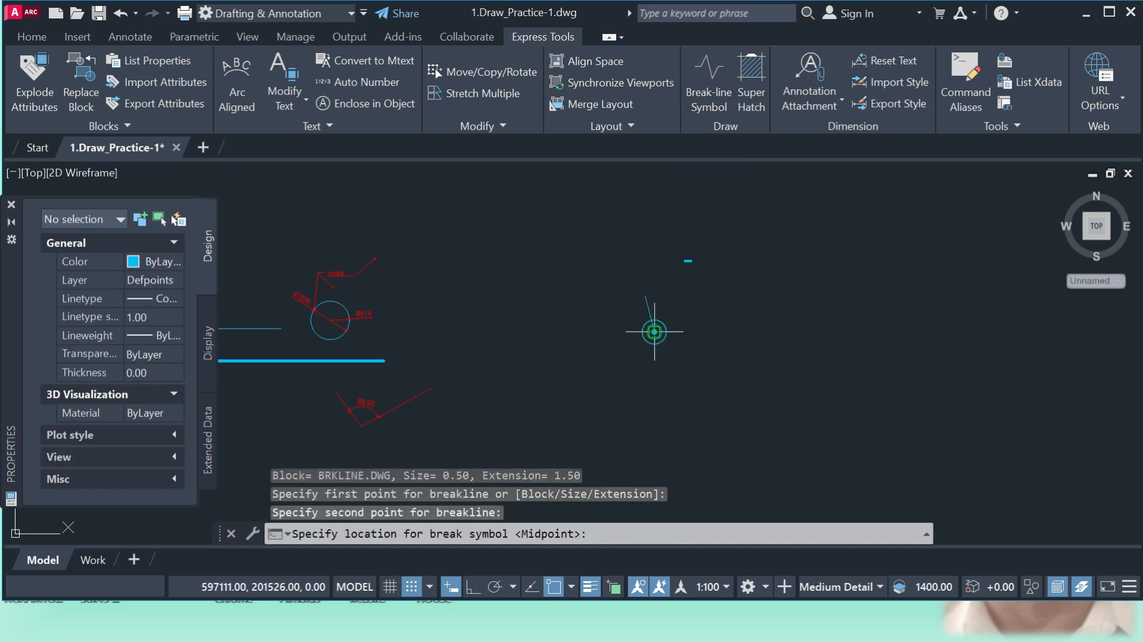
left_click(676, 372)
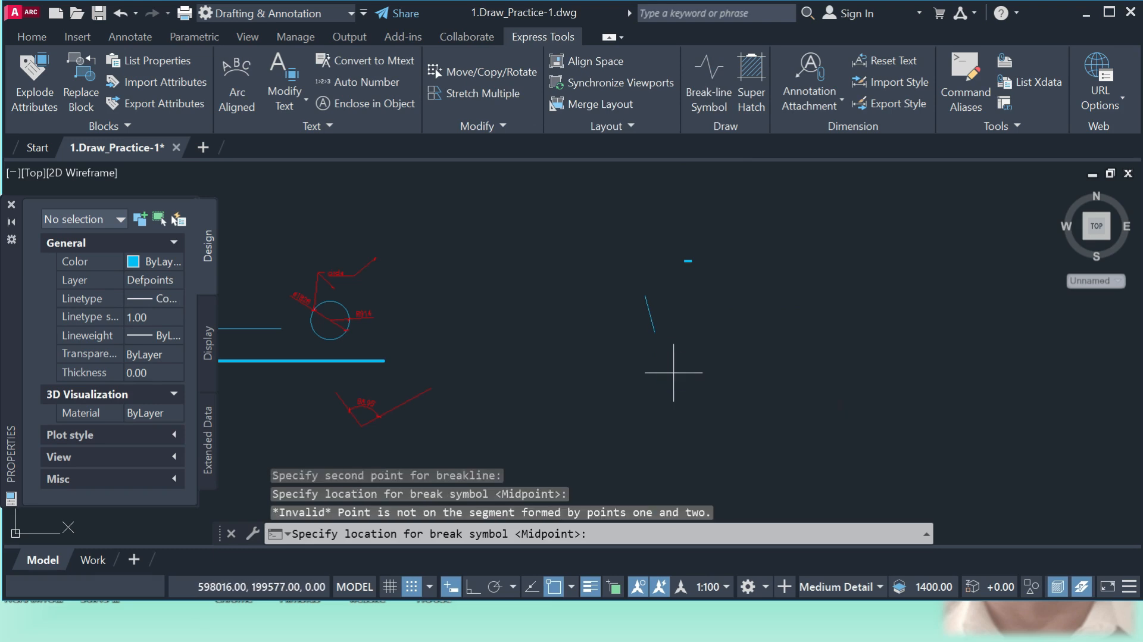
left_click(673, 373)
scroll(659, 313, "up", 10)
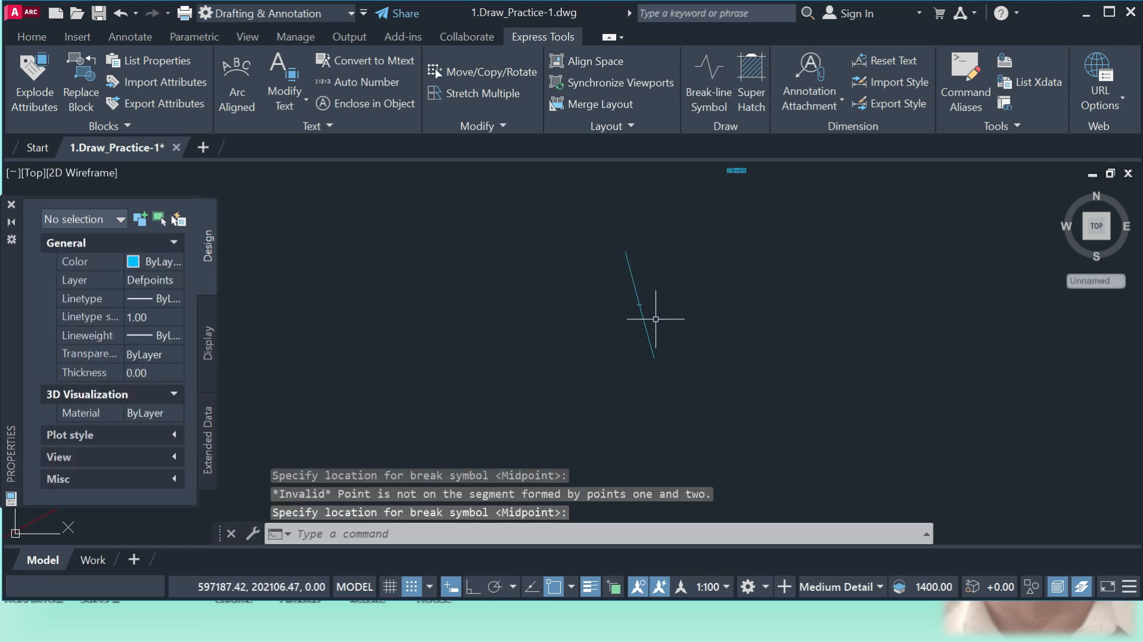
scroll(670, 327, "up", 2)
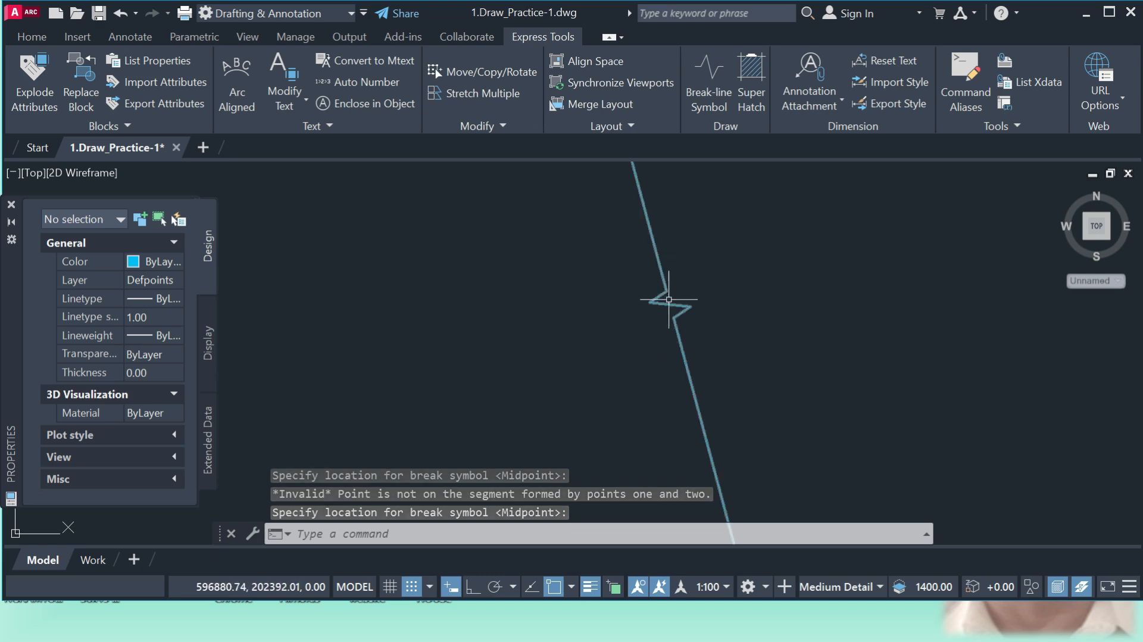
scroll(688, 311, "up", 3)
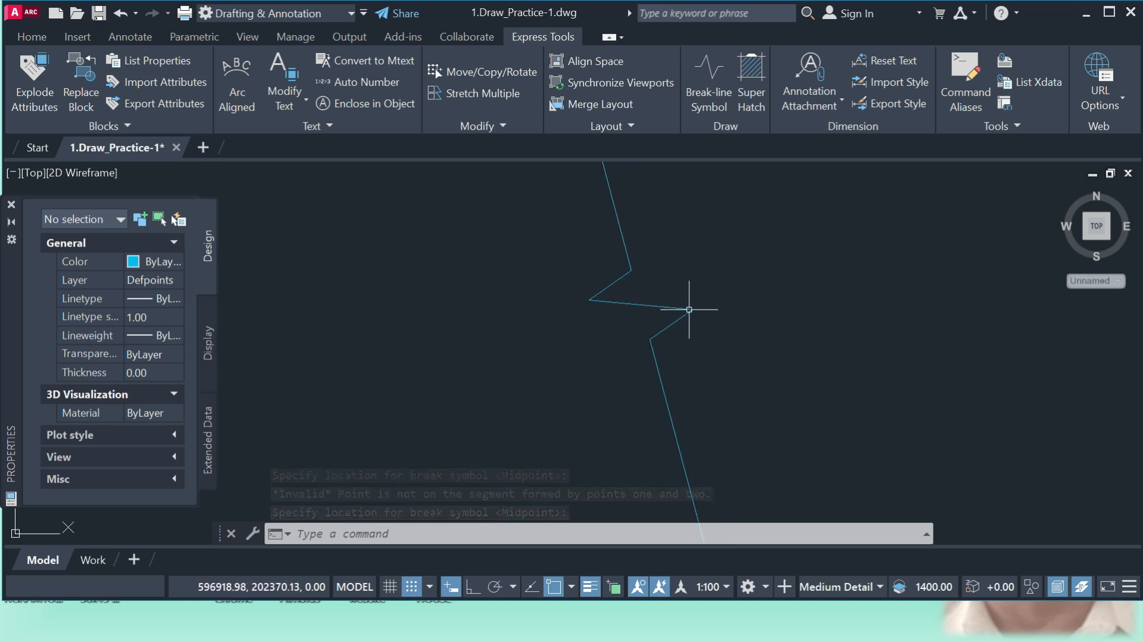
scroll(661, 284, "down", 8)
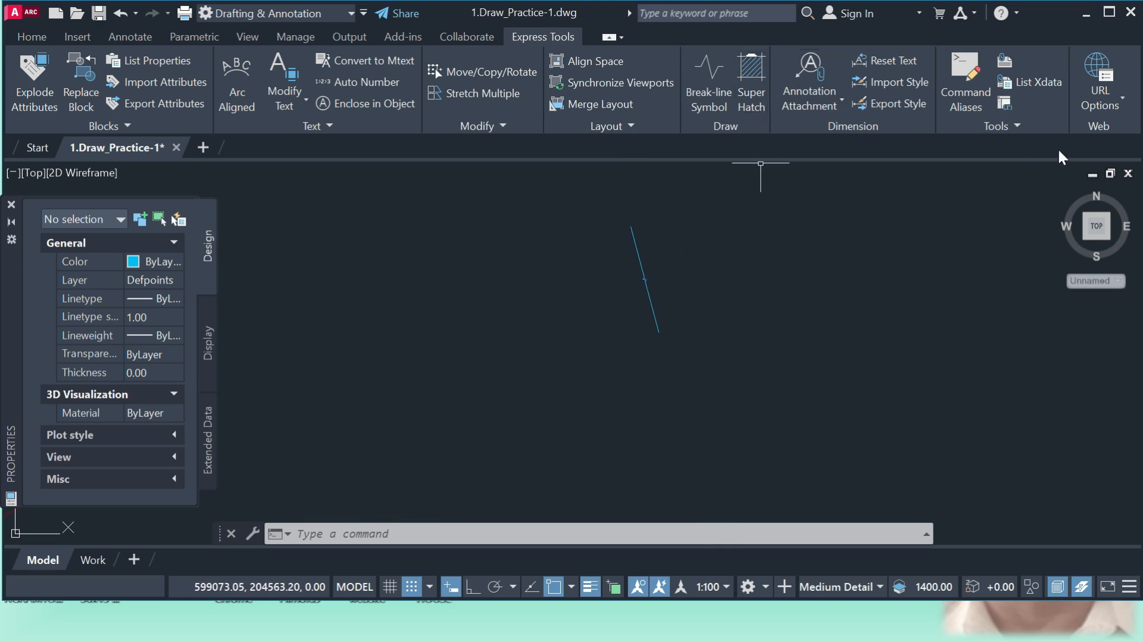
left_click(33, 37)
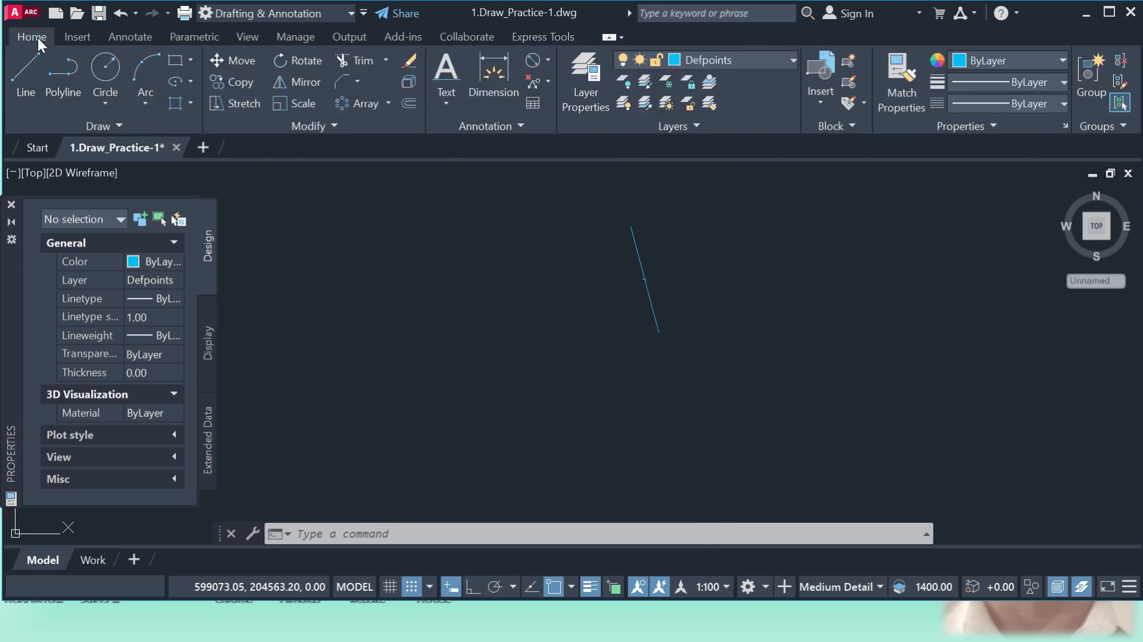
scroll(628, 324, "down", 6)
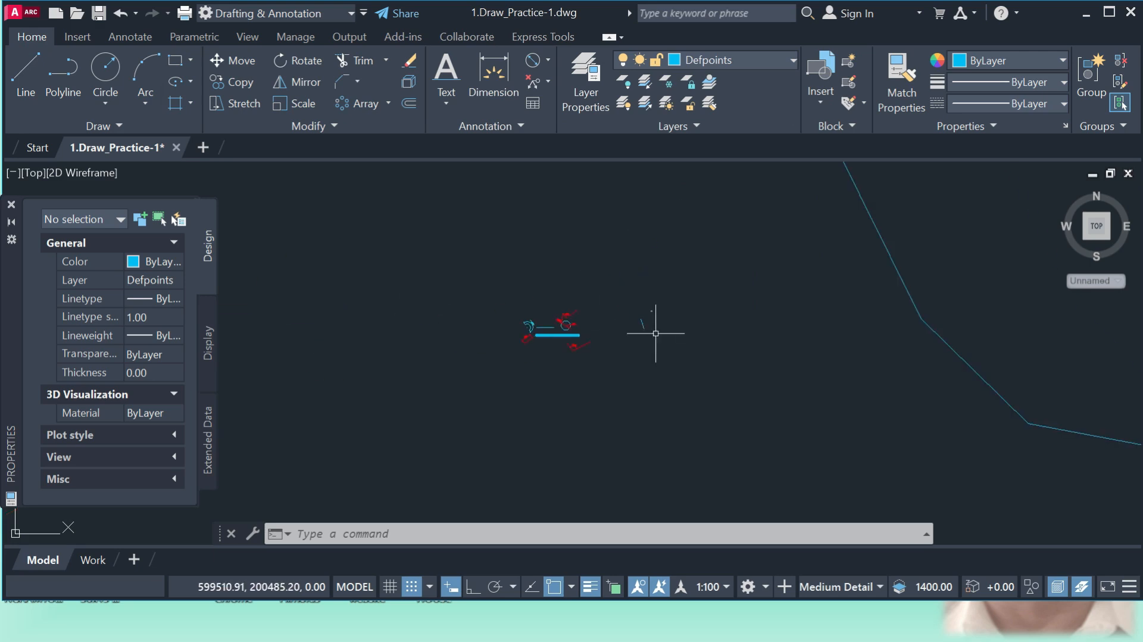
scroll(552, 358, "down", 8)
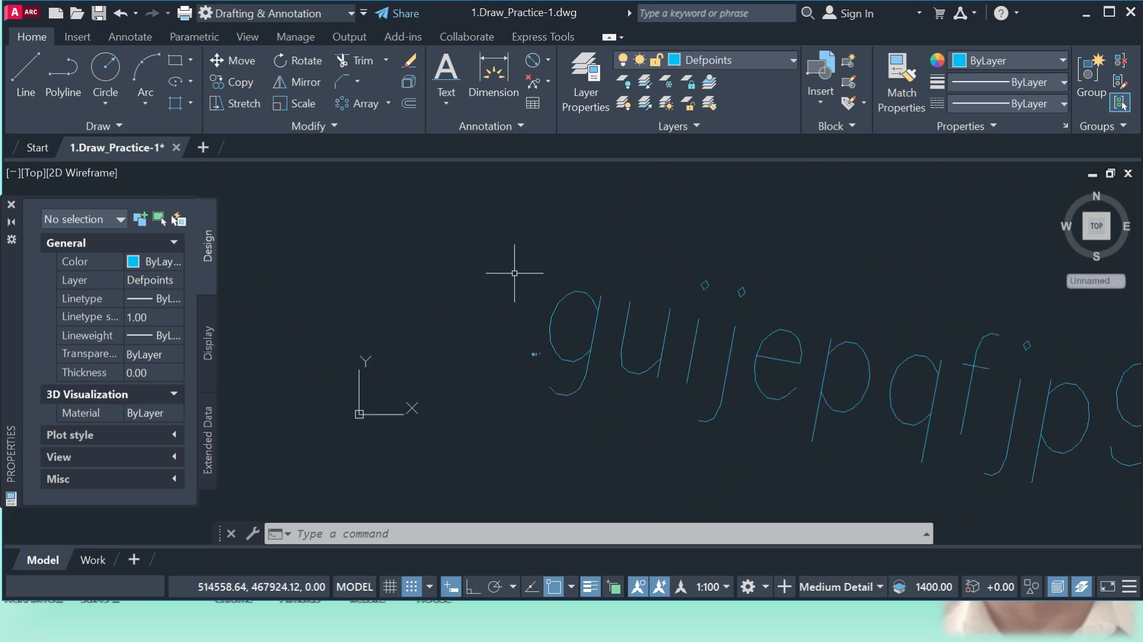
scroll(515, 272, "down", 5)
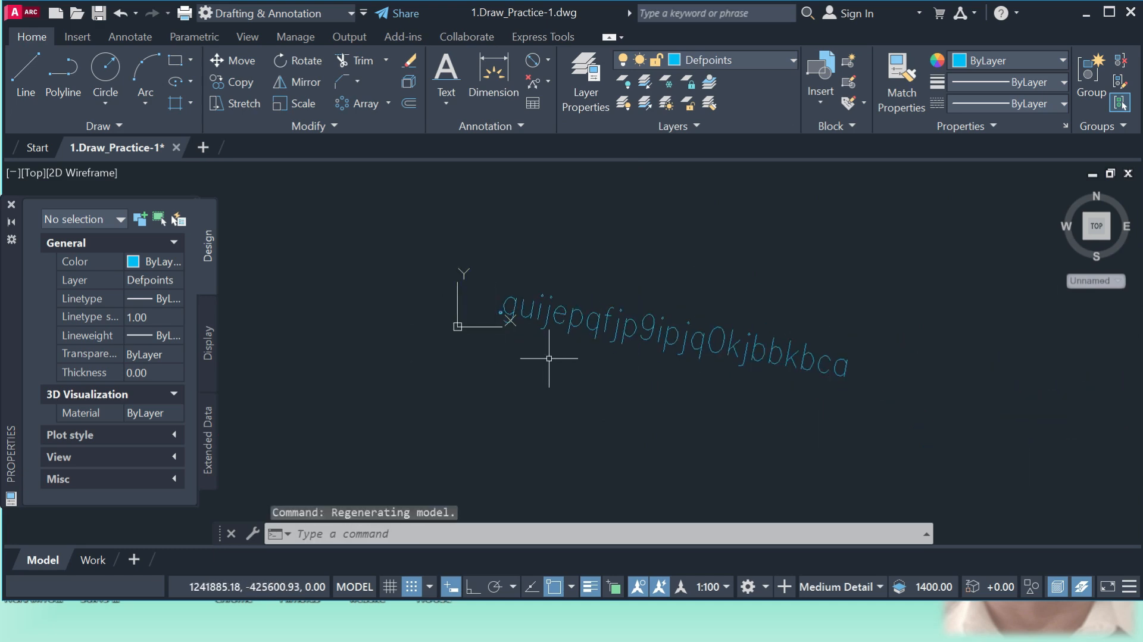
scroll(703, 326, "up", 2)
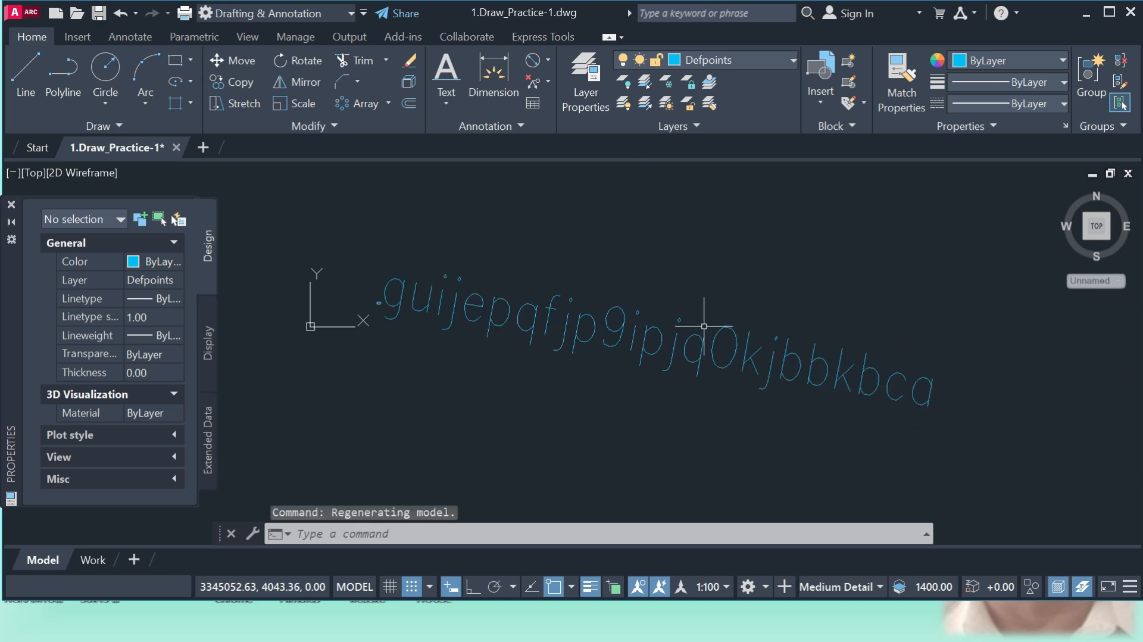